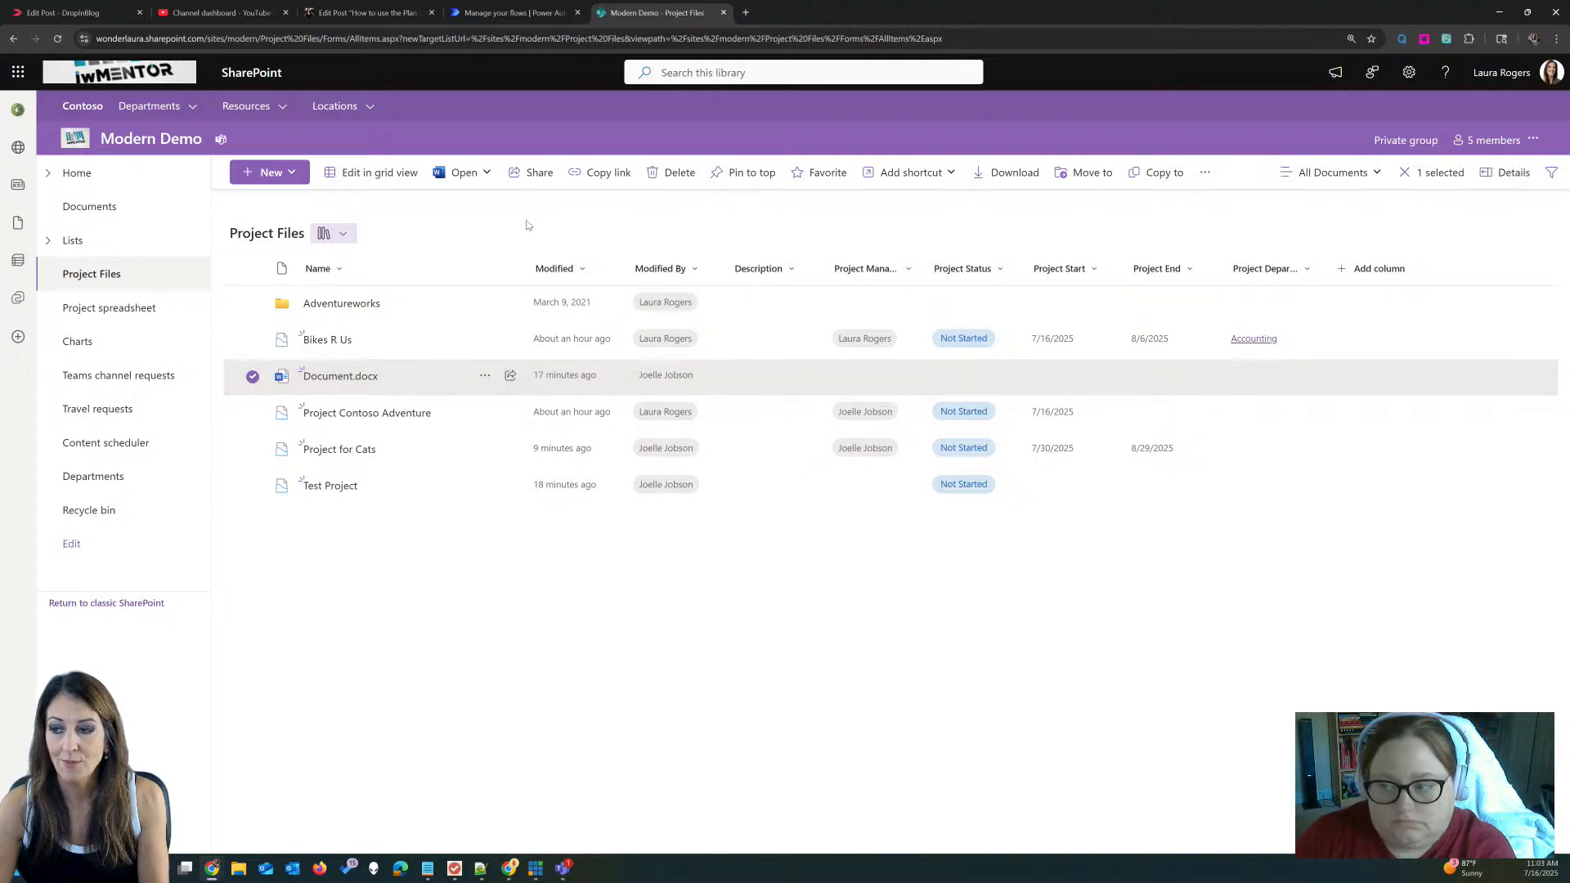
# Step: Autofit the Project Department column inside Project Contoso Adventure, then return to Project Files
pyautogui.press('Escape')
pyautogui.click(251, 304)
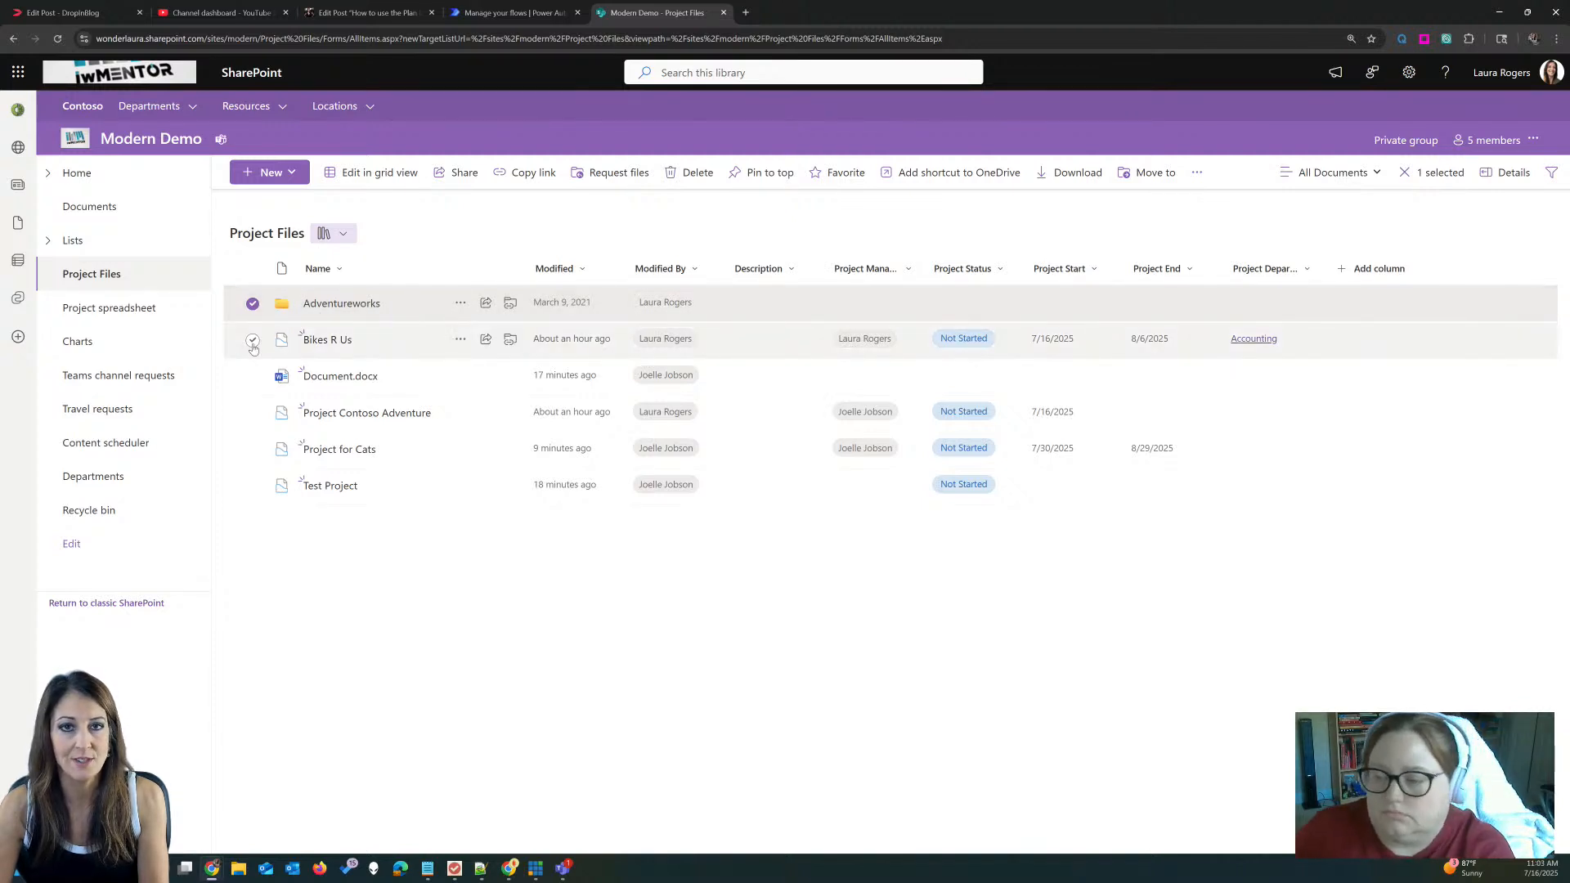
pyautogui.press('Escape')
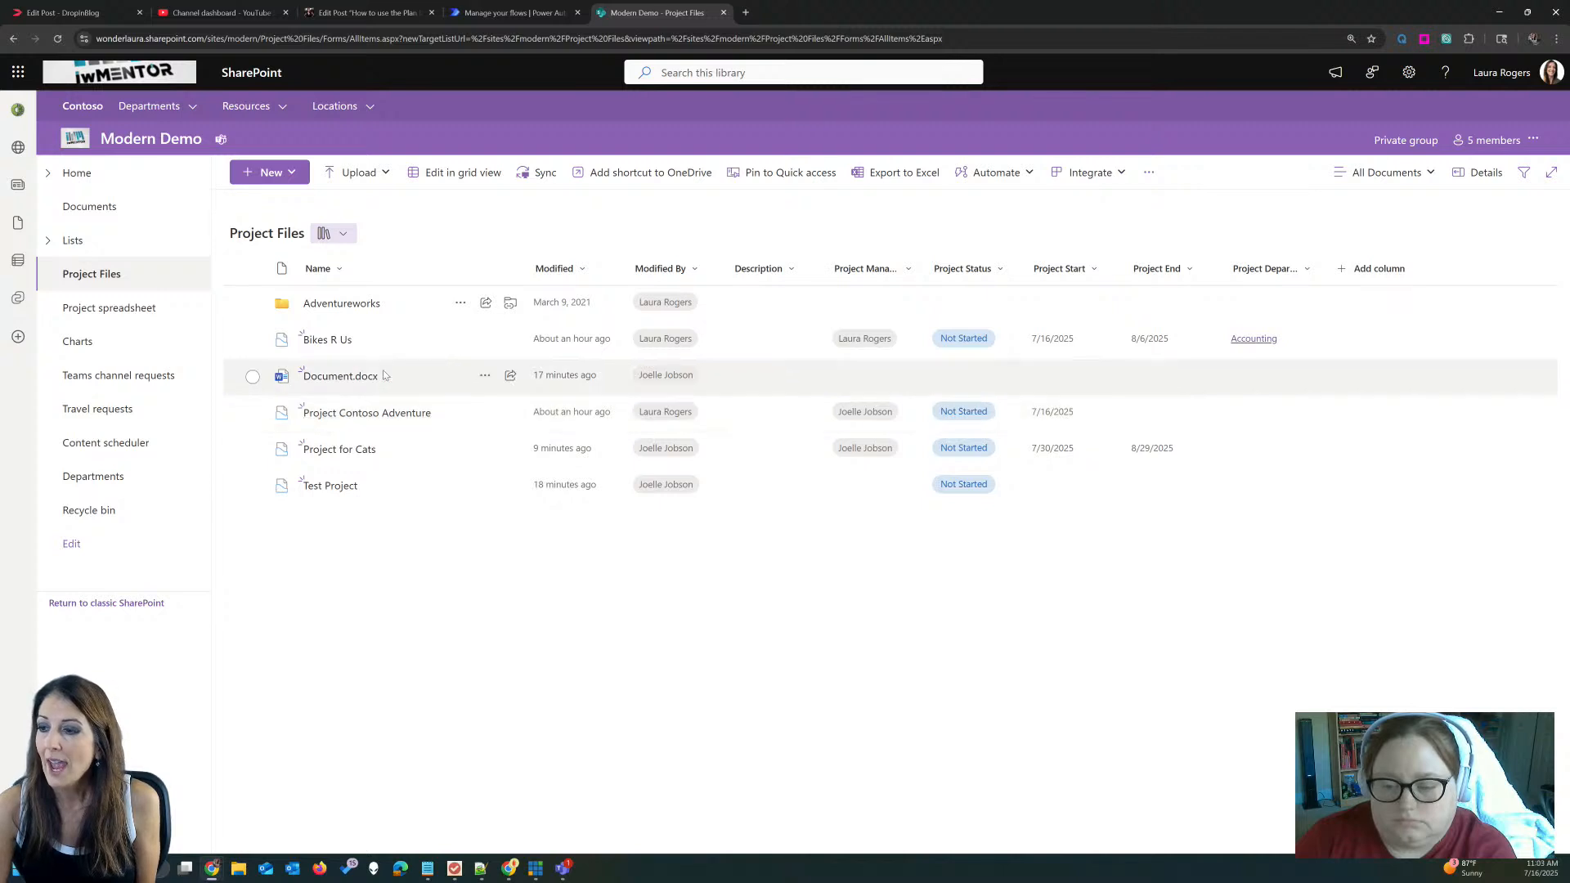
pyautogui.click(337, 415)
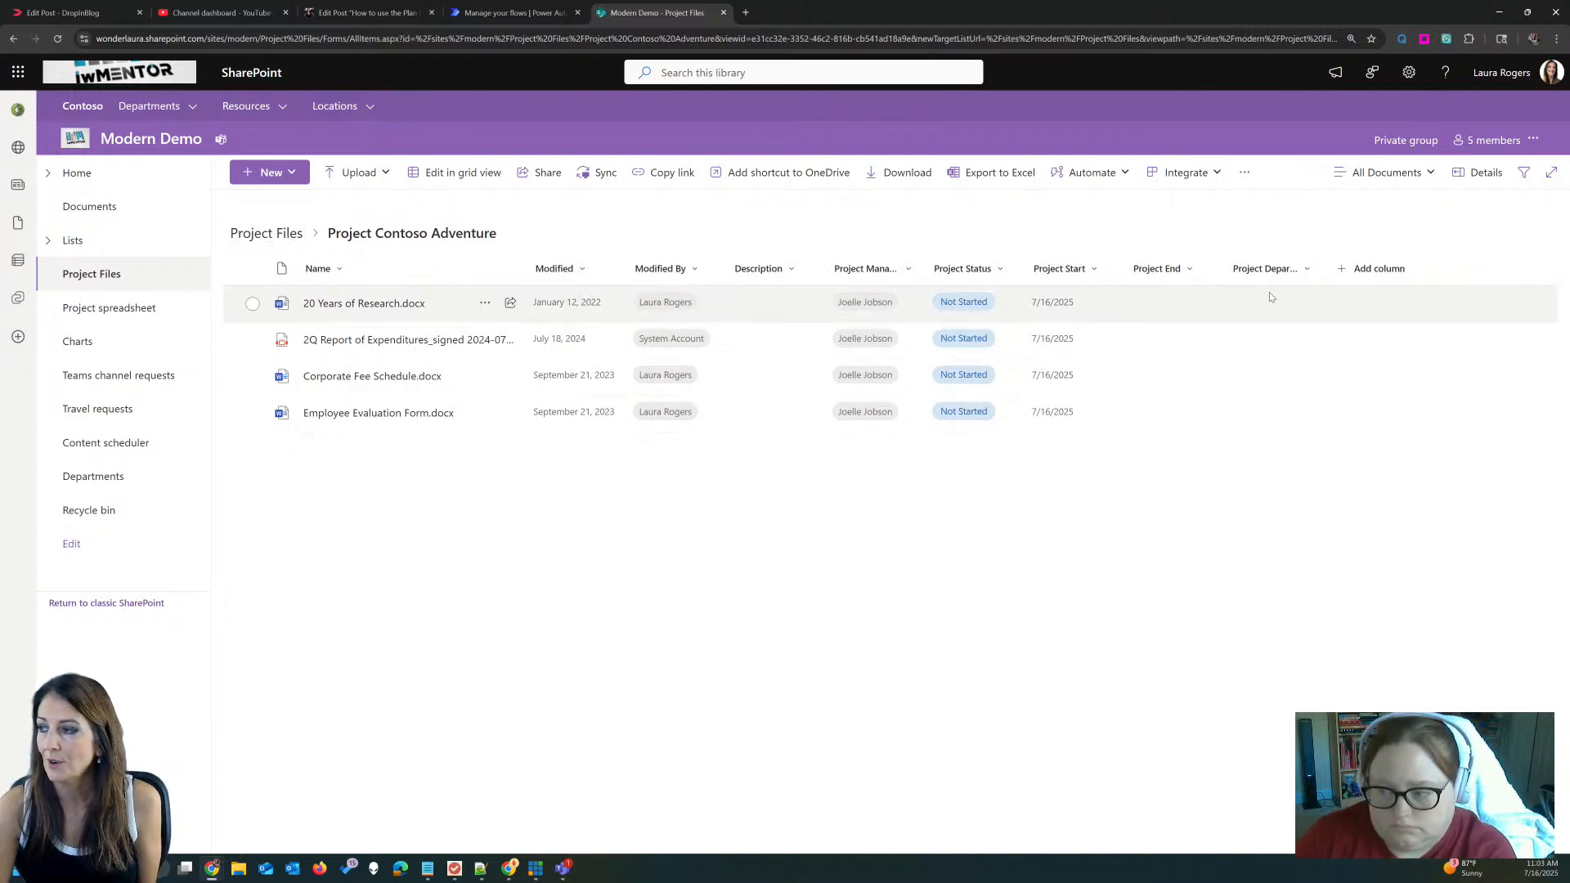
pyautogui.doubleClick(1317, 265)
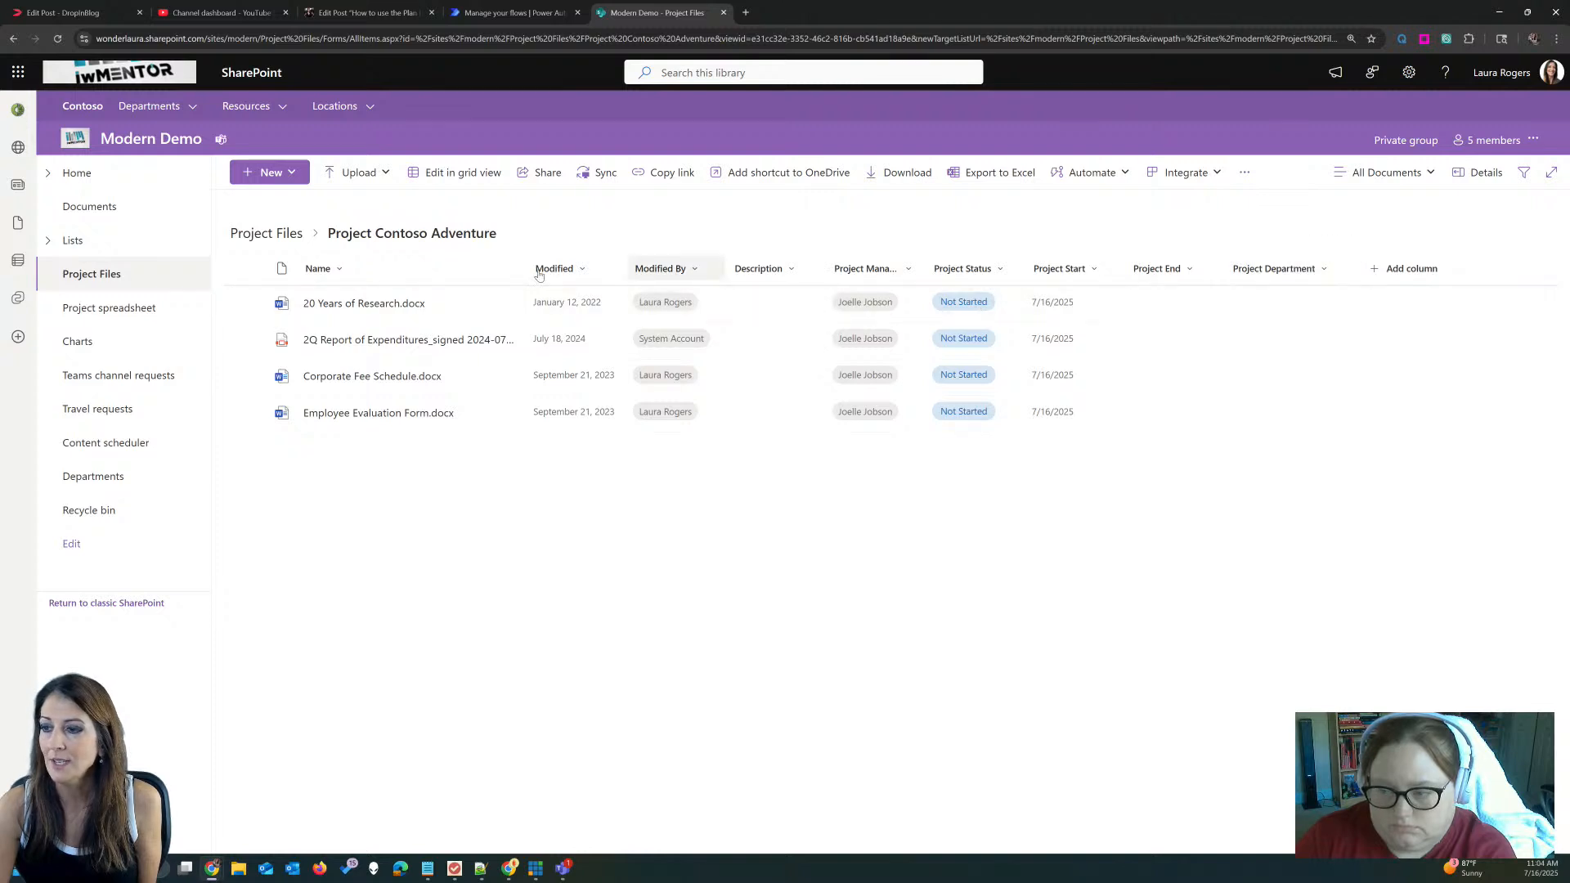
pyautogui.click(245, 236)
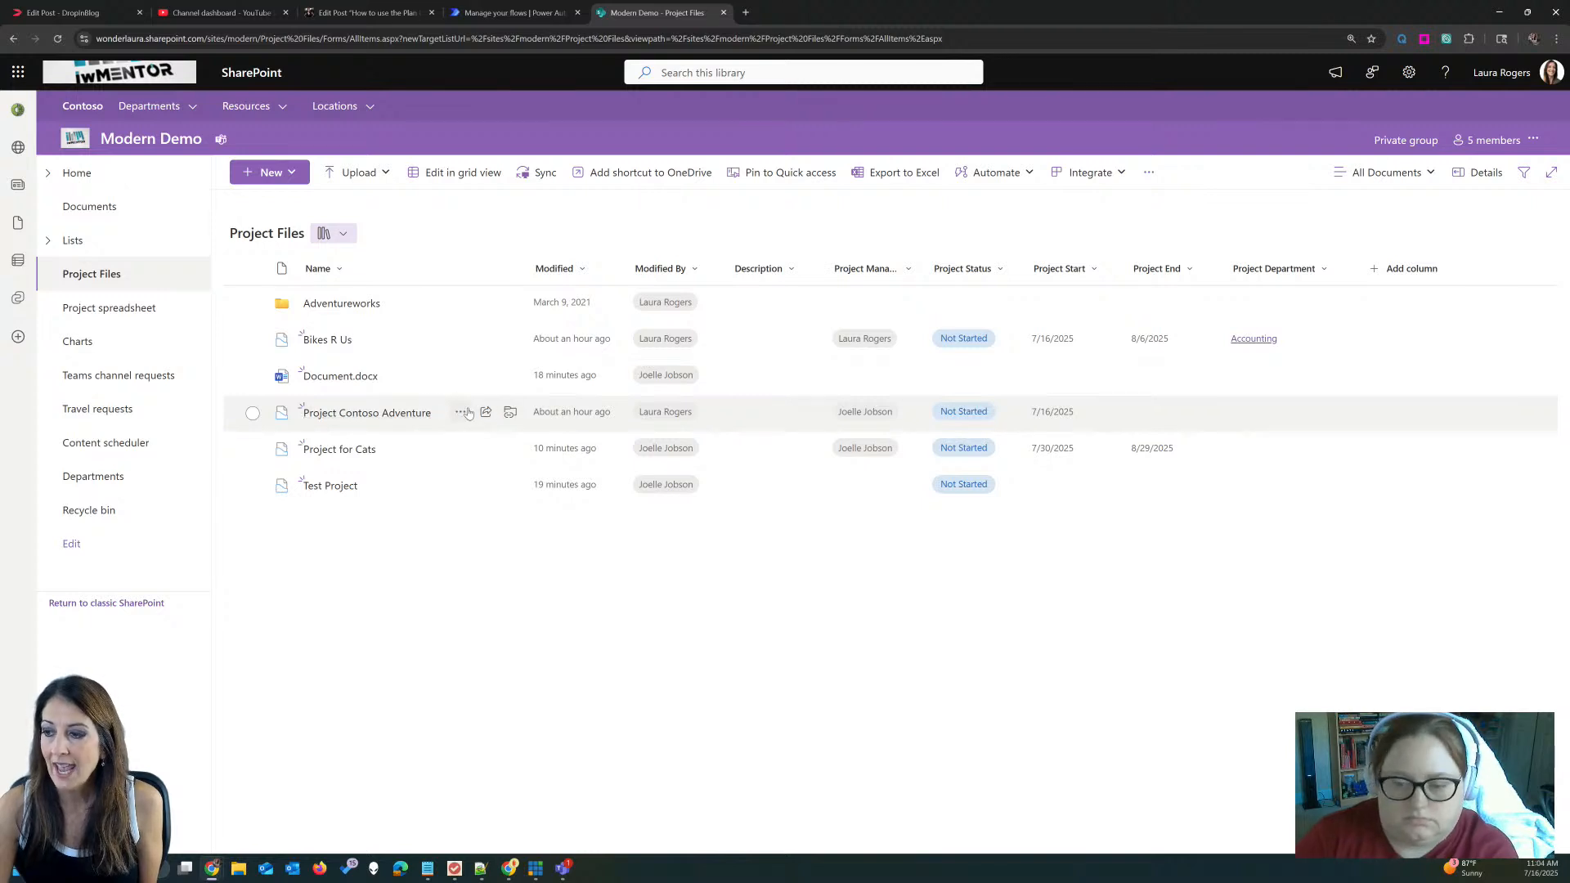
# Step: Give Project Contoso Adventure a Project End of 8/9/2025 and Payroll department, then open it
pyautogui.click(460, 412)
pyautogui.click(1519, 173)
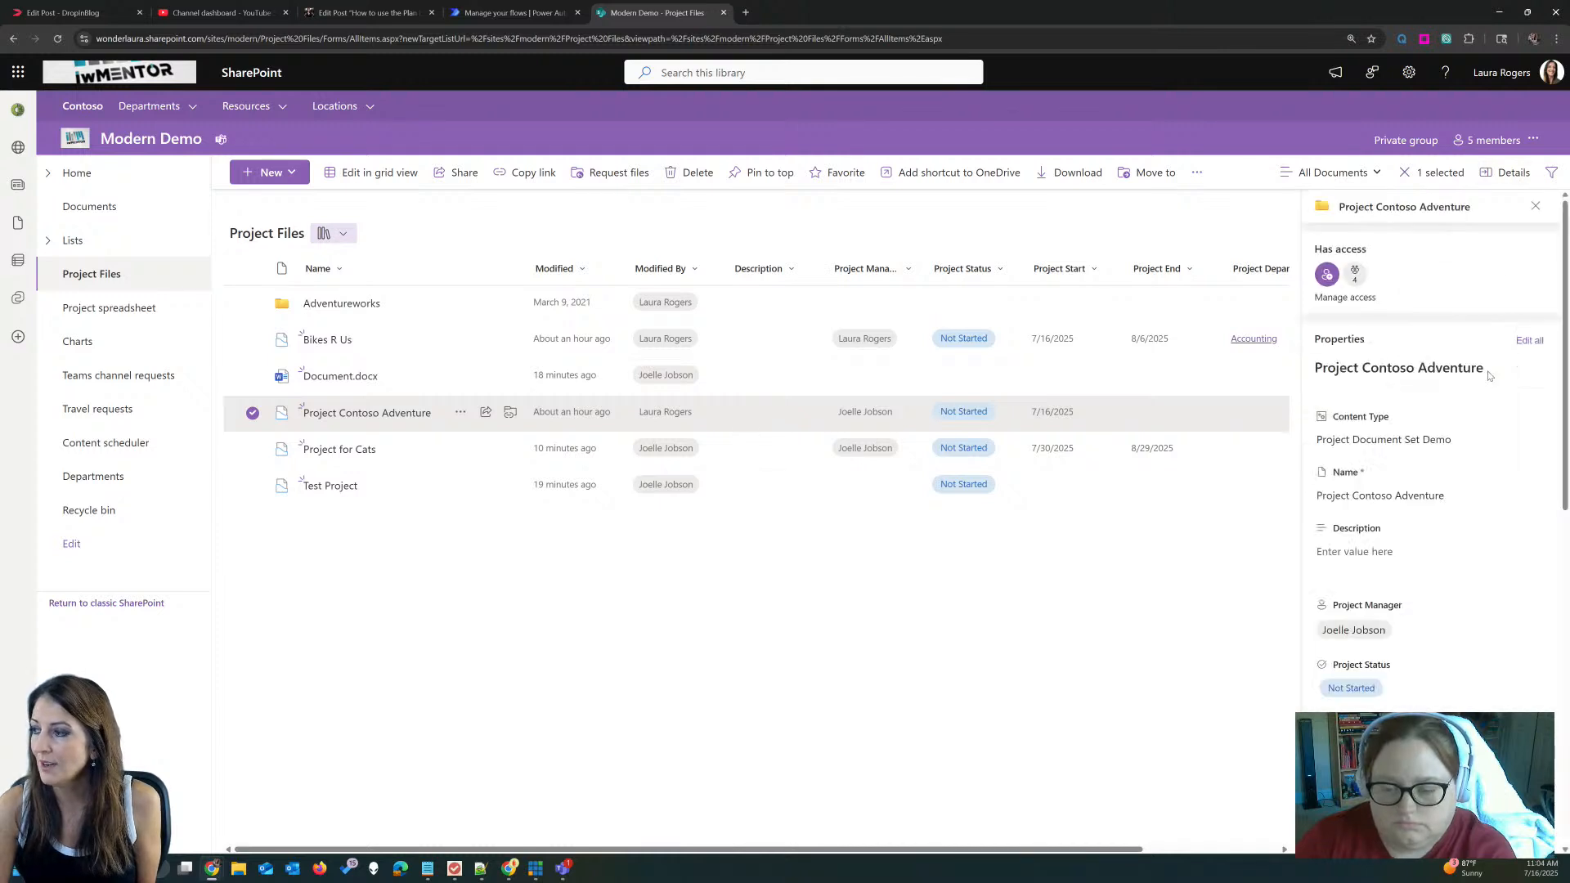
pyautogui.click(1531, 340)
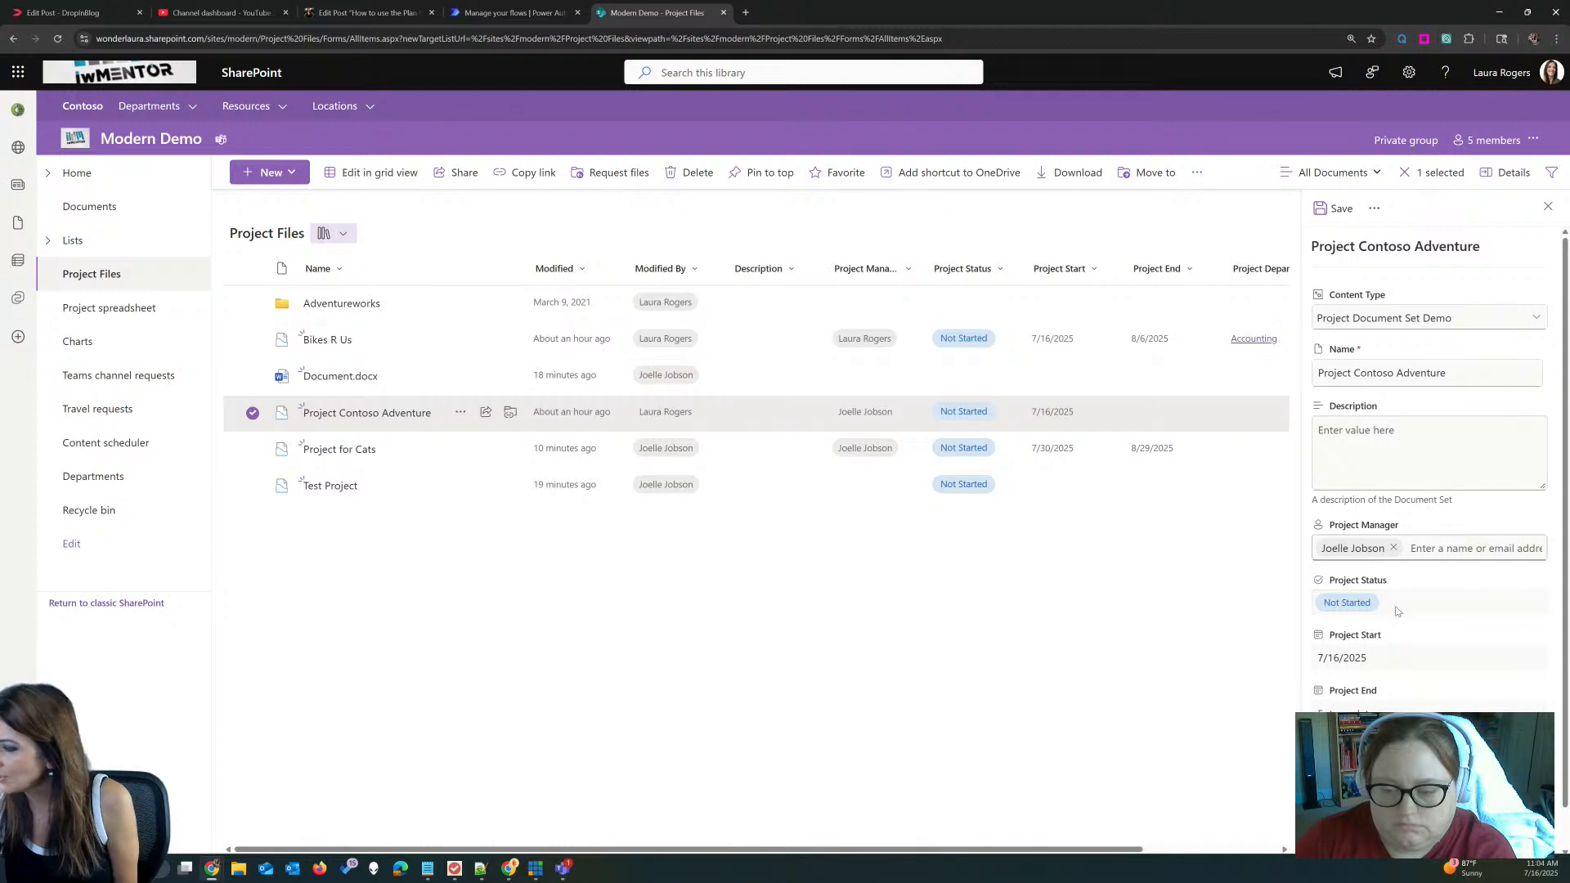
pyautogui.click(1371, 705)
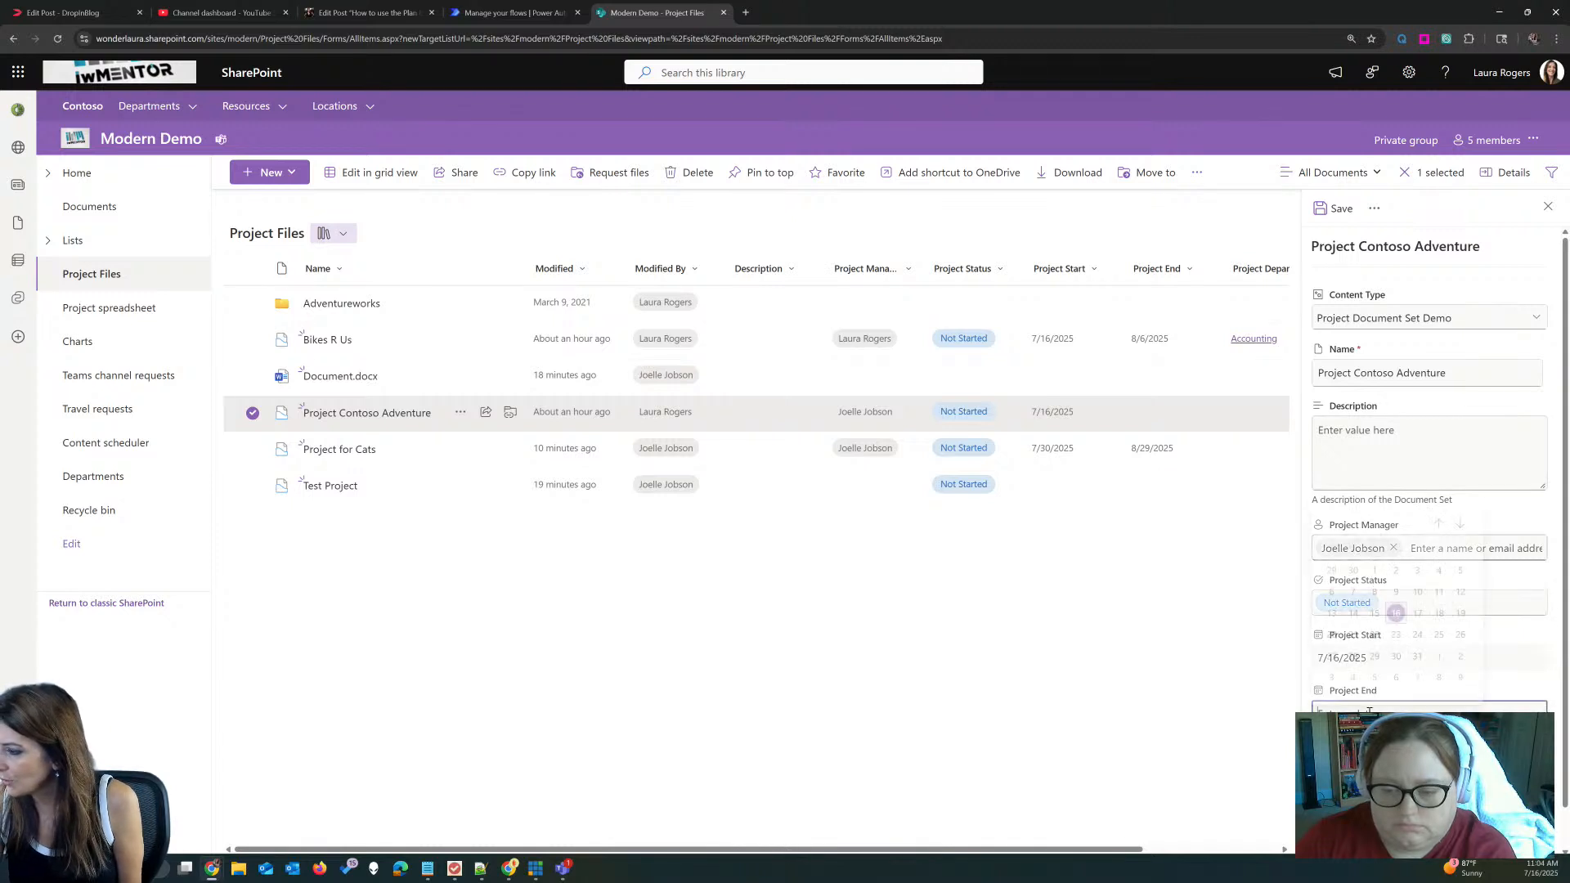
pyautogui.click(1460, 671)
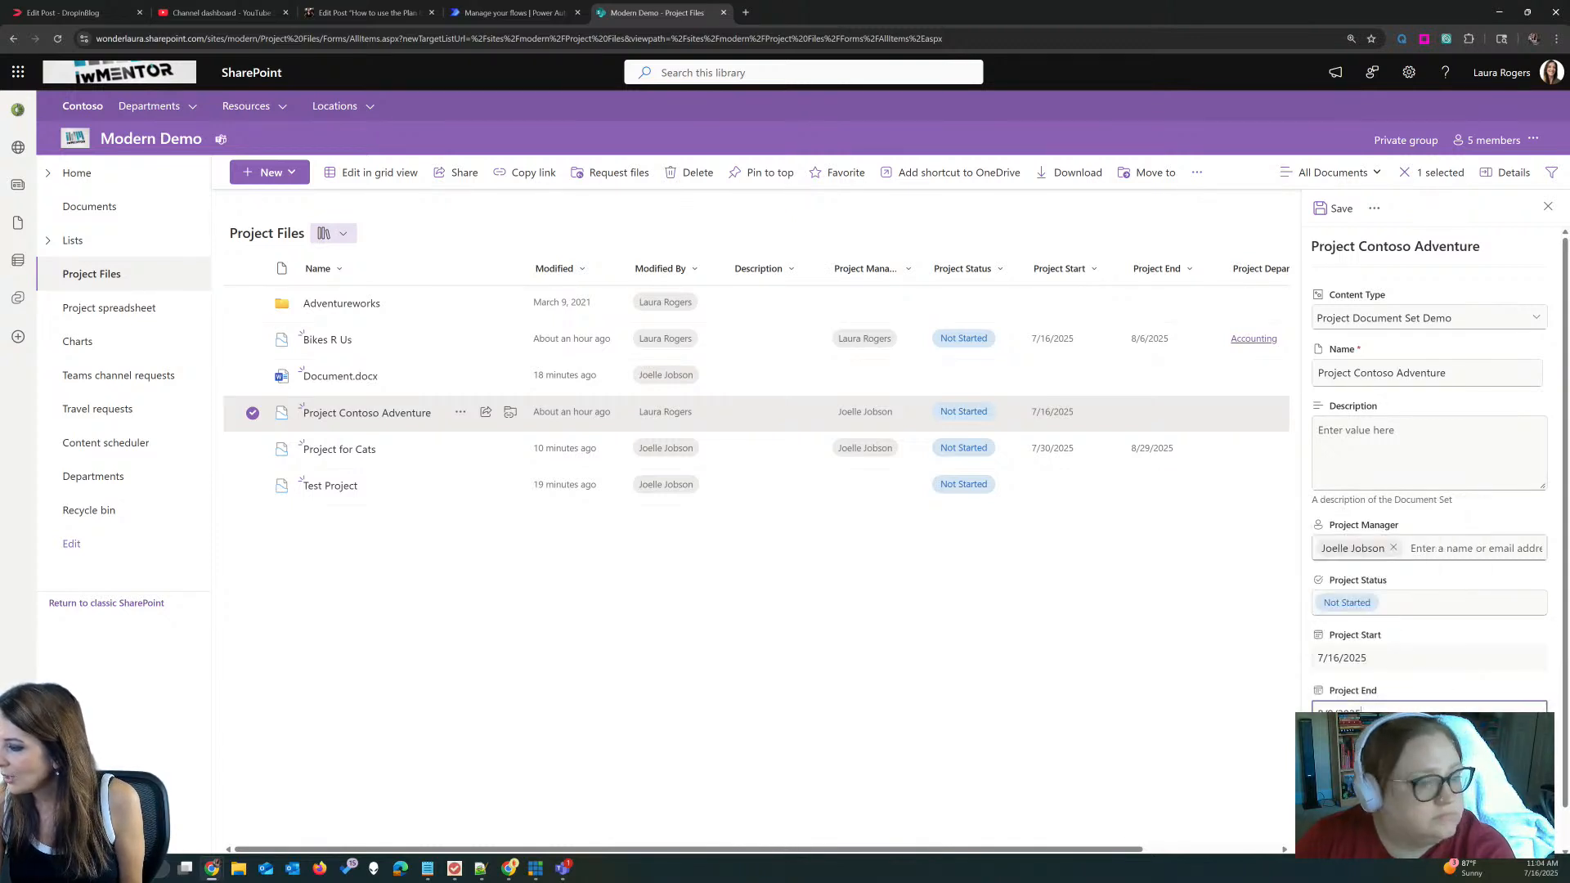
pyautogui.click(1419, 768)
pyautogui.click(1381, 718)
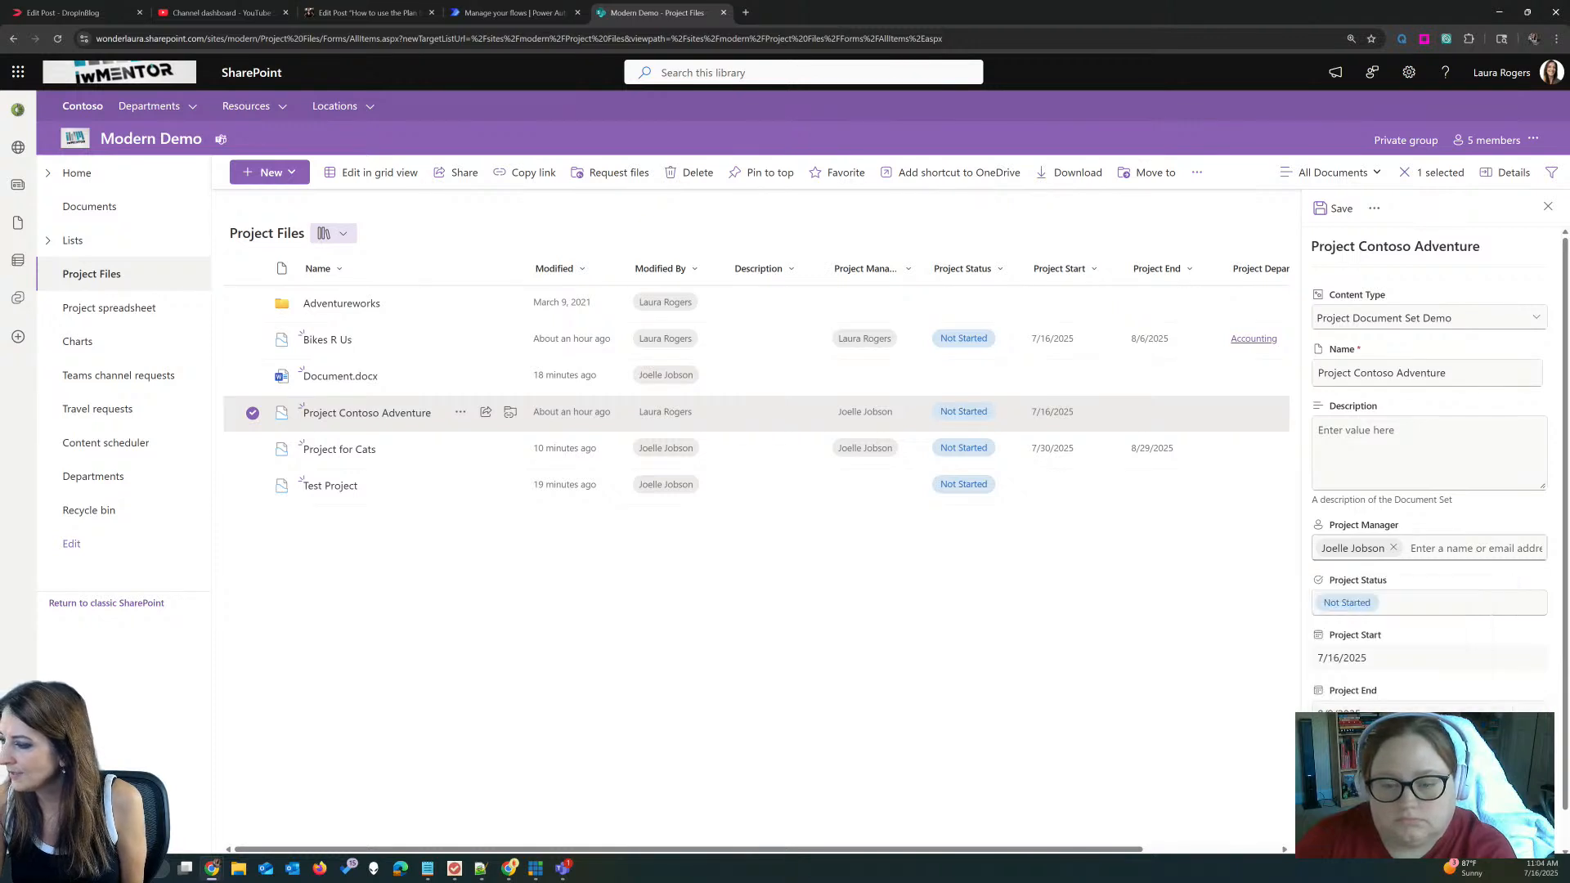
pyautogui.scroll(-1, 1390, 727)
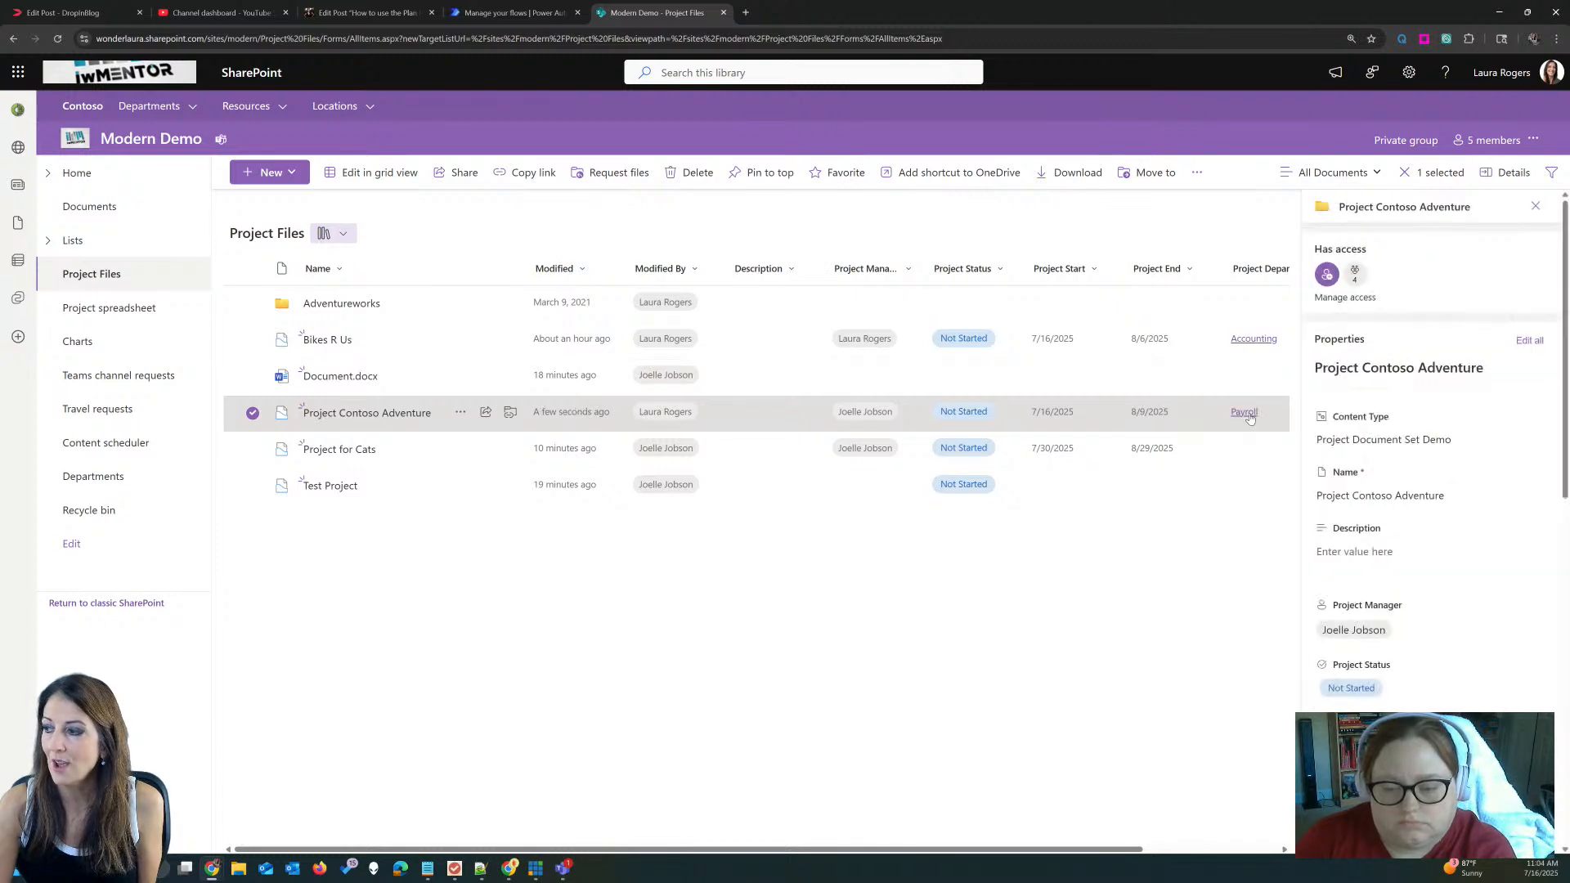
pyautogui.click(376, 414)
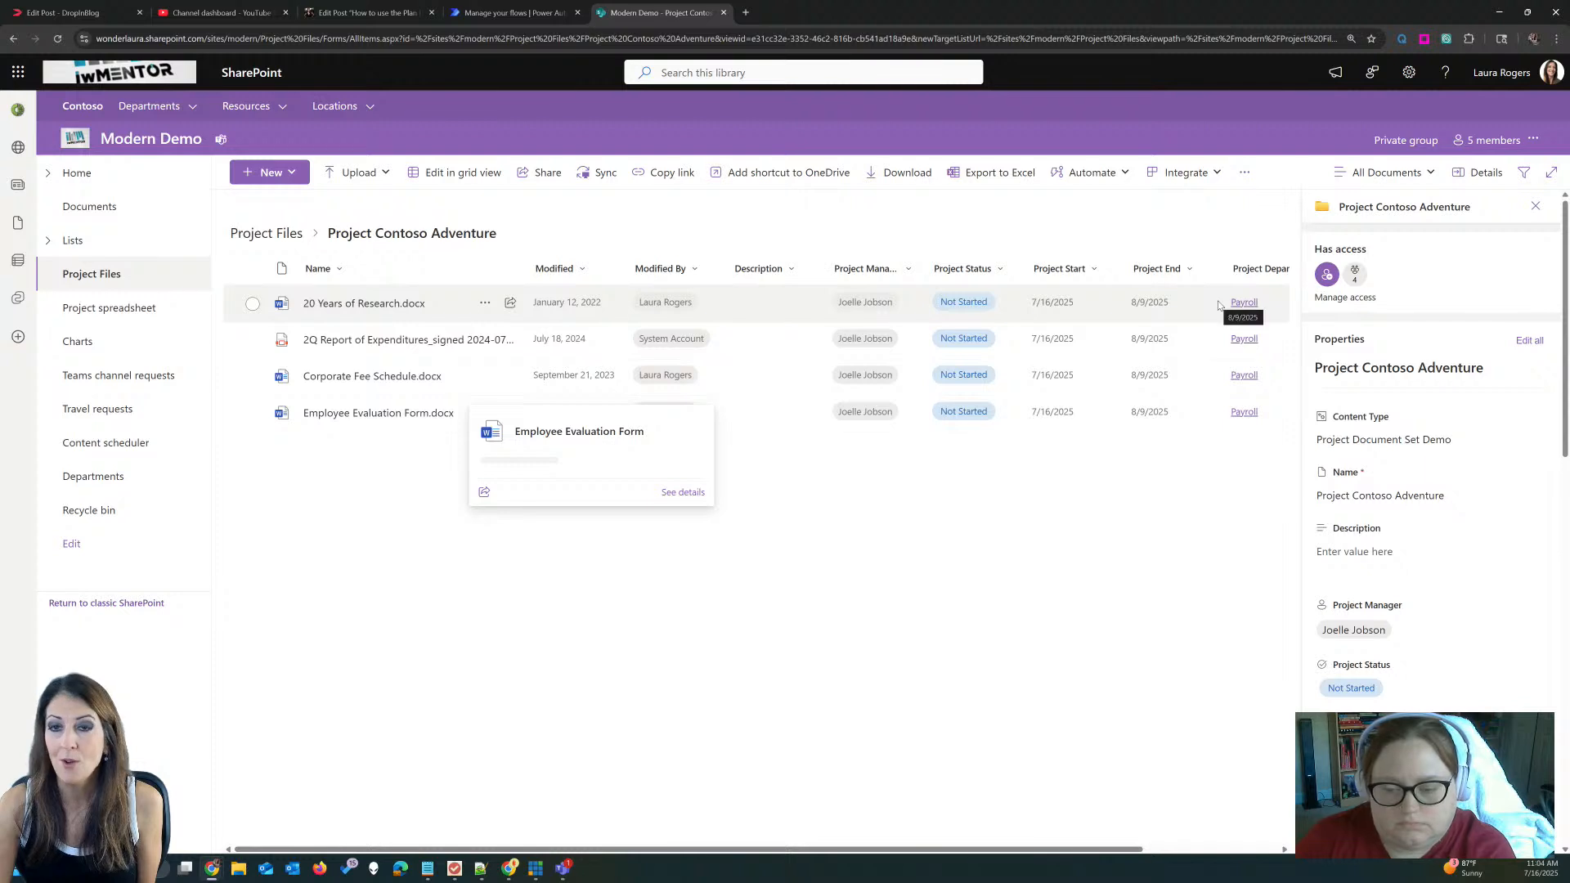
# Step: Revisit Project Contoso Adventure, return to the Project Files root, and switch to the Power Hour window
pyautogui.click(278, 234)
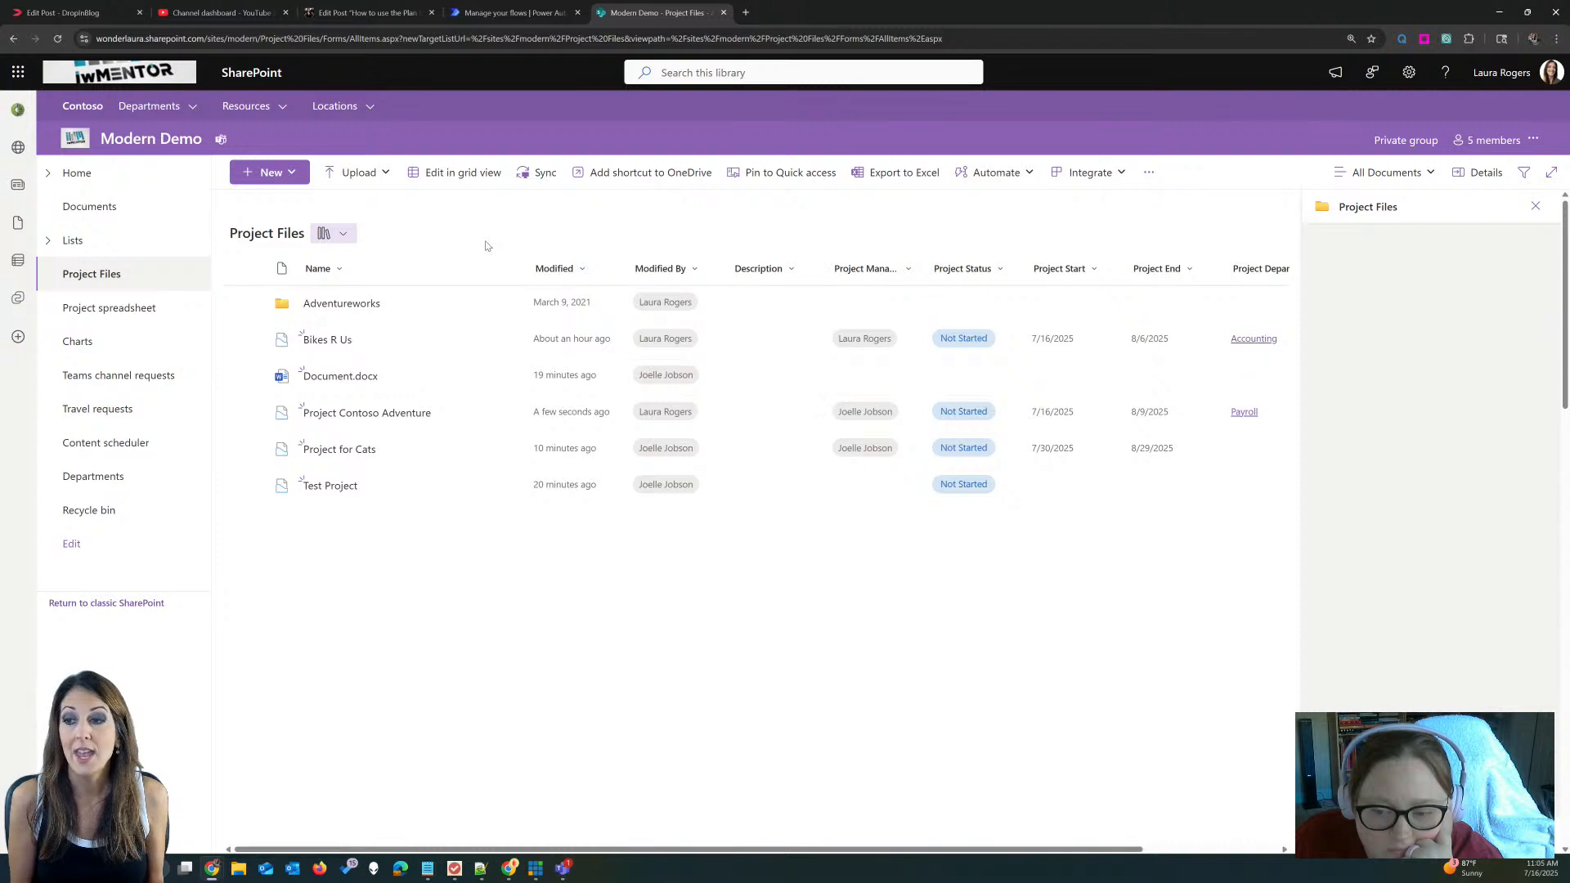
pyautogui.click(376, 413)
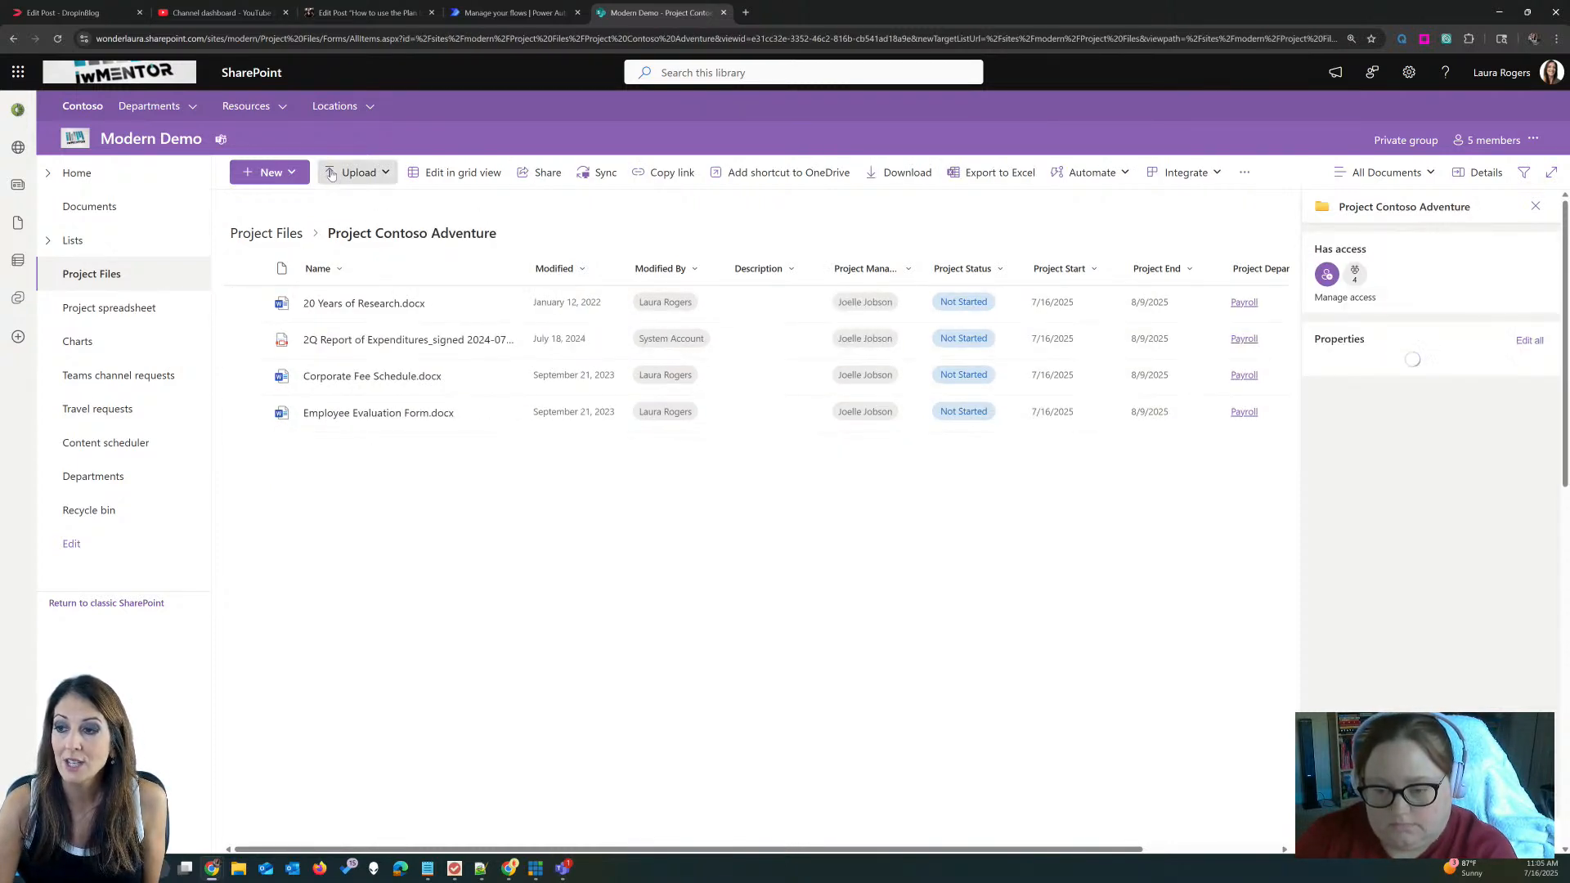
pyautogui.click(278, 172)
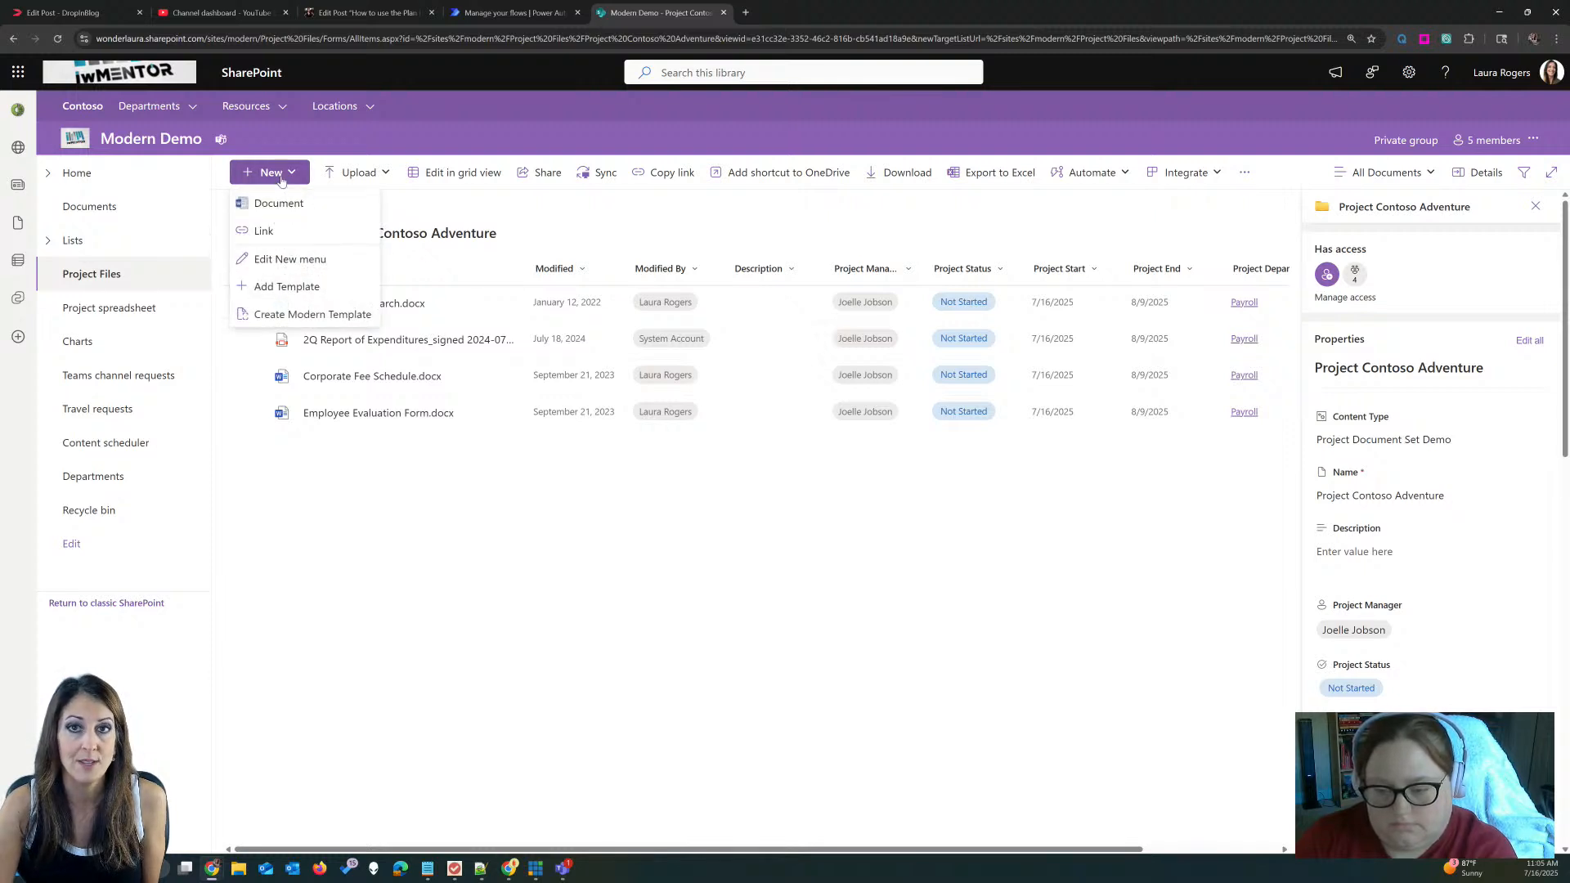
pyautogui.click(524, 234)
pyautogui.click(266, 233)
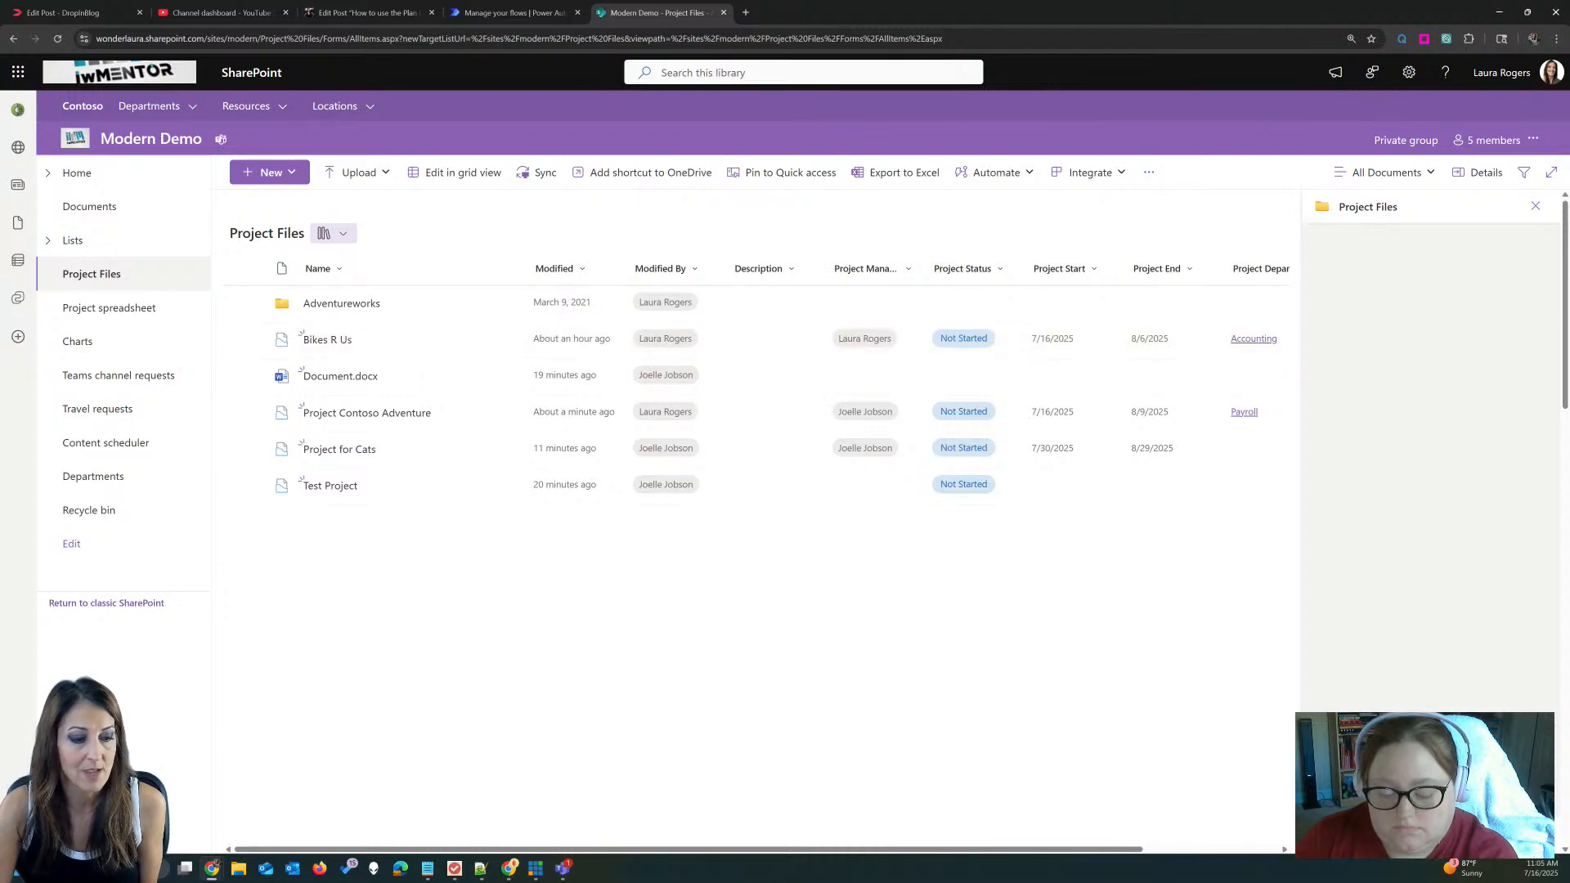
pyautogui.hotkey('alt', 'Tab')
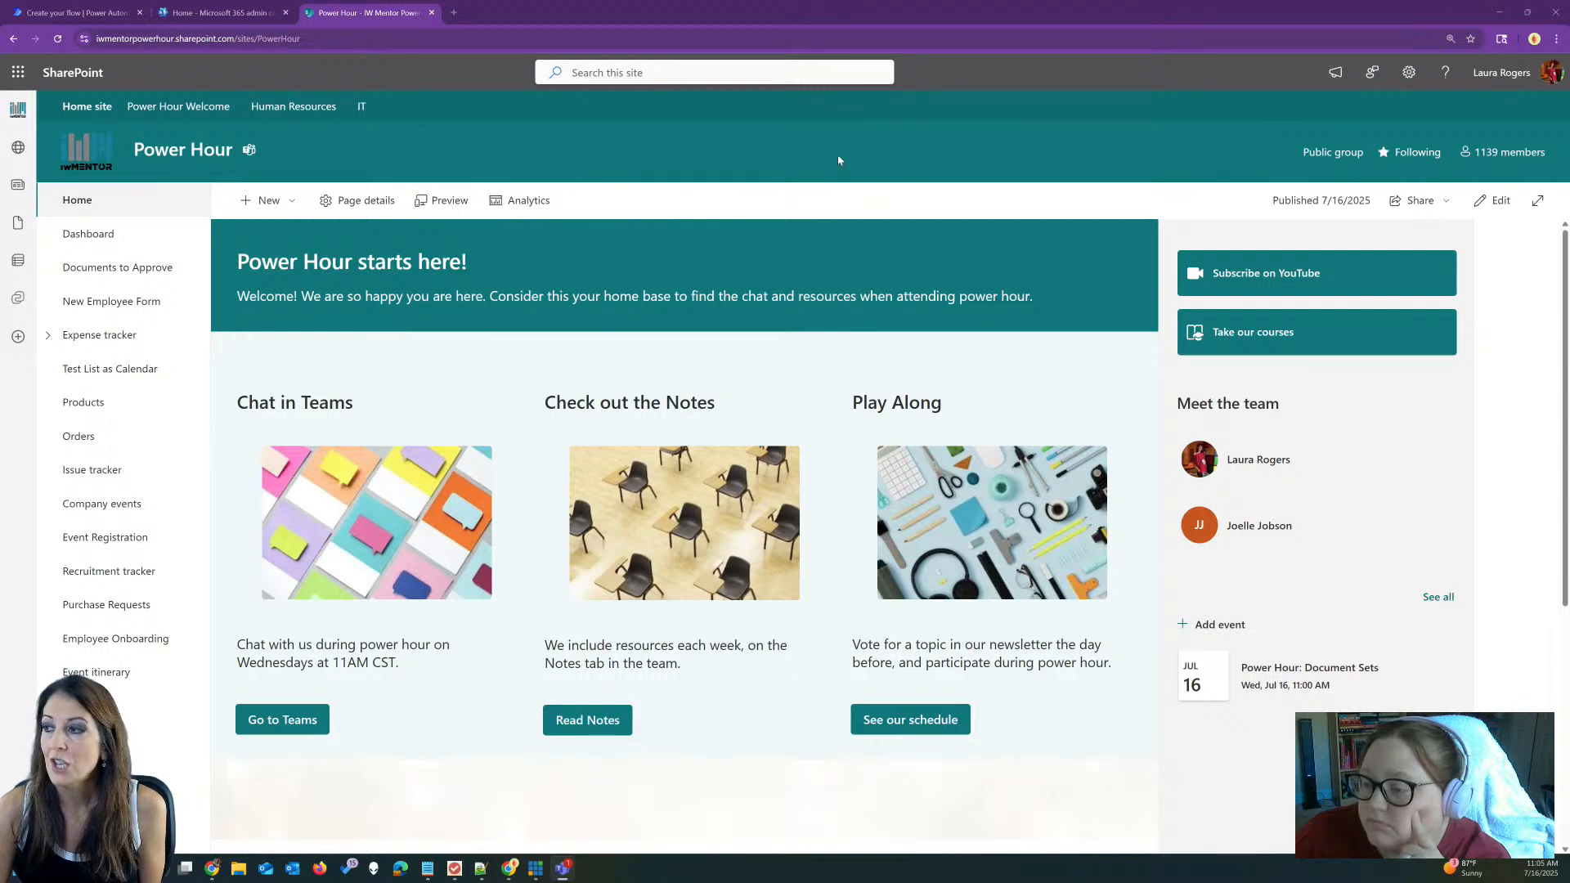
# Step: Go from the Settings gear through View all site settings to Site collection features
pyautogui.click(1408, 73)
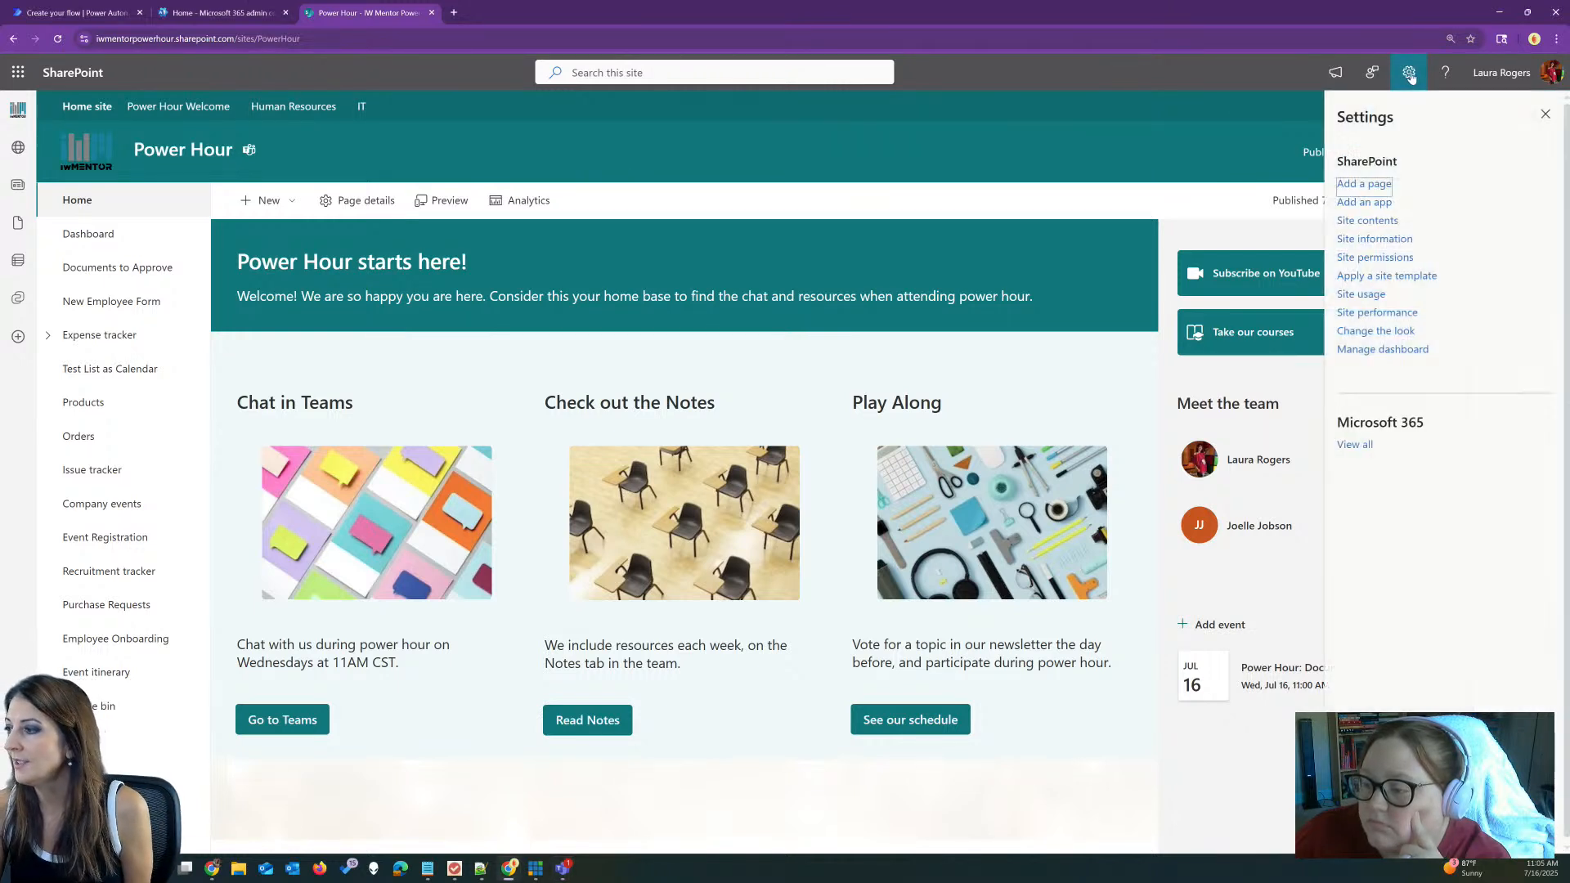
pyautogui.click(1368, 239)
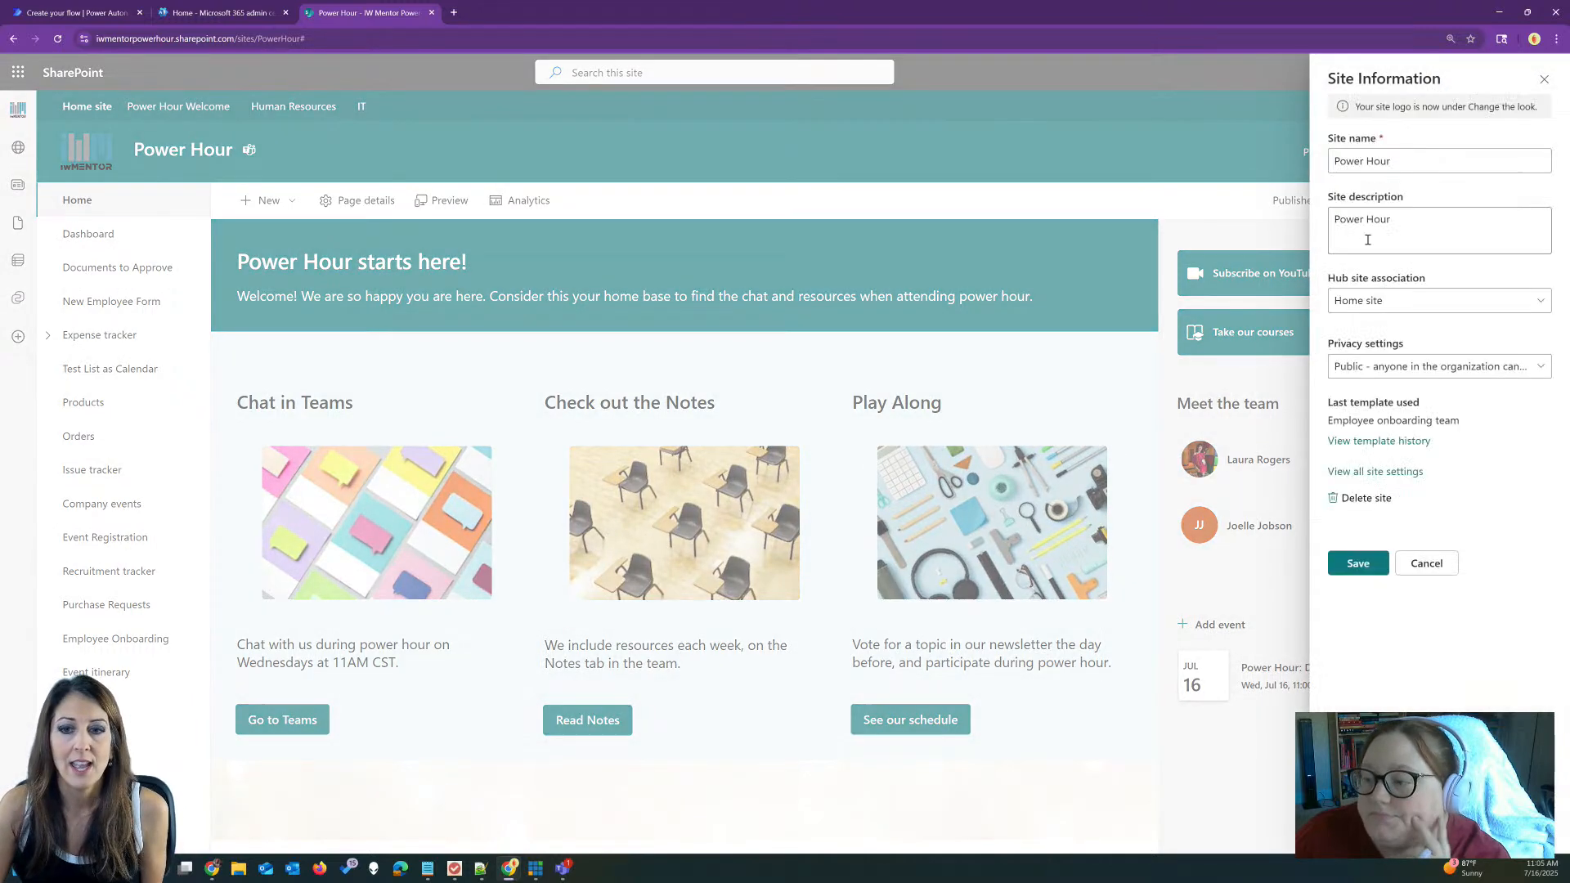
pyautogui.click(1389, 474)
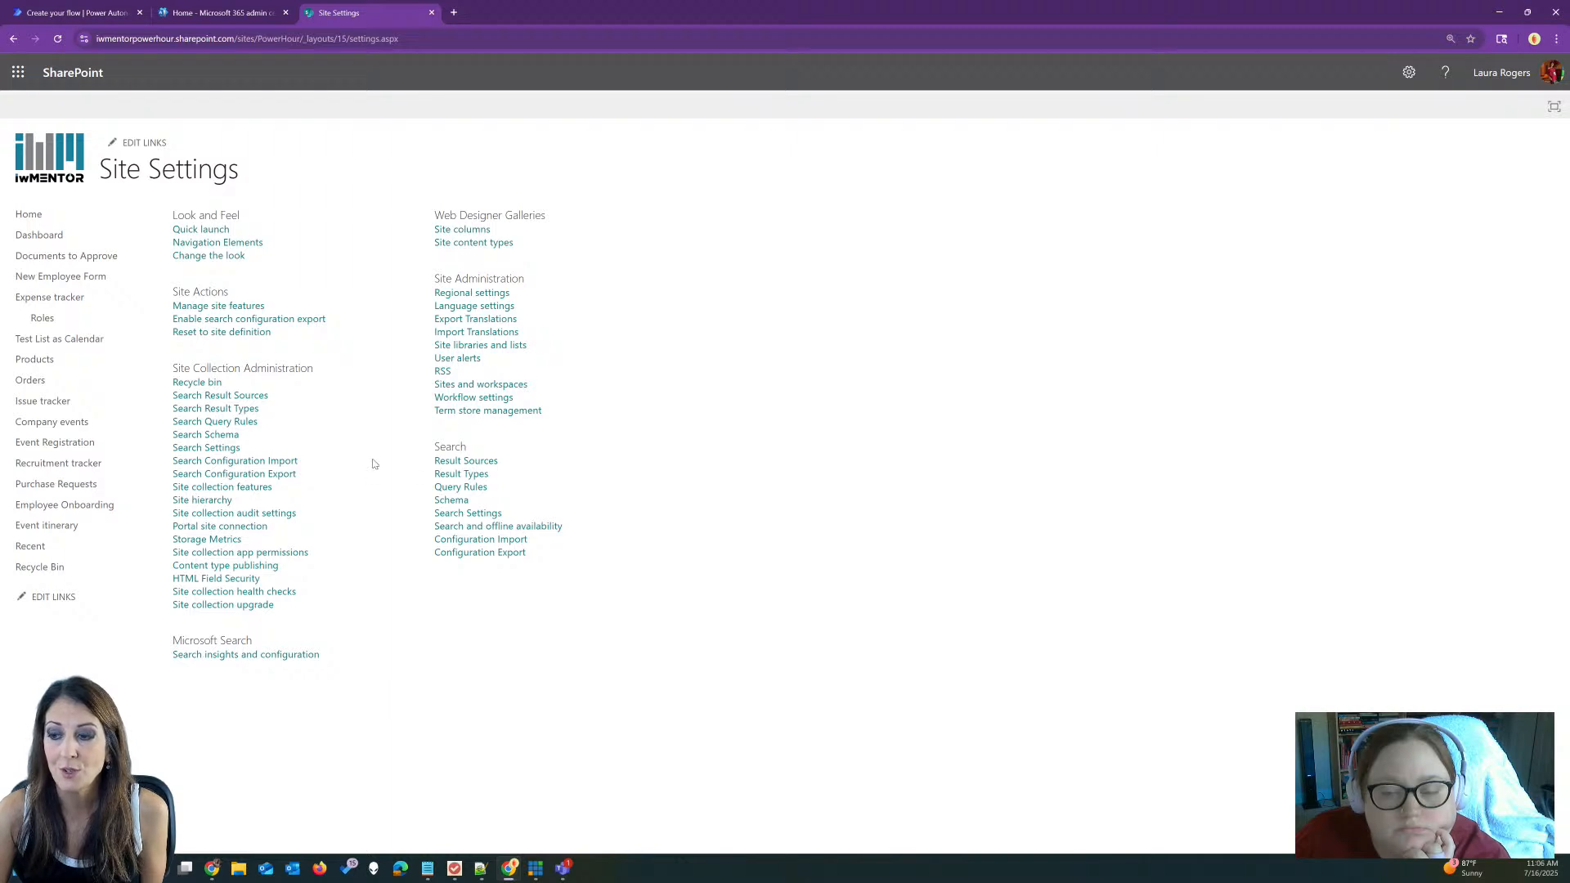
pyautogui.click(261, 490)
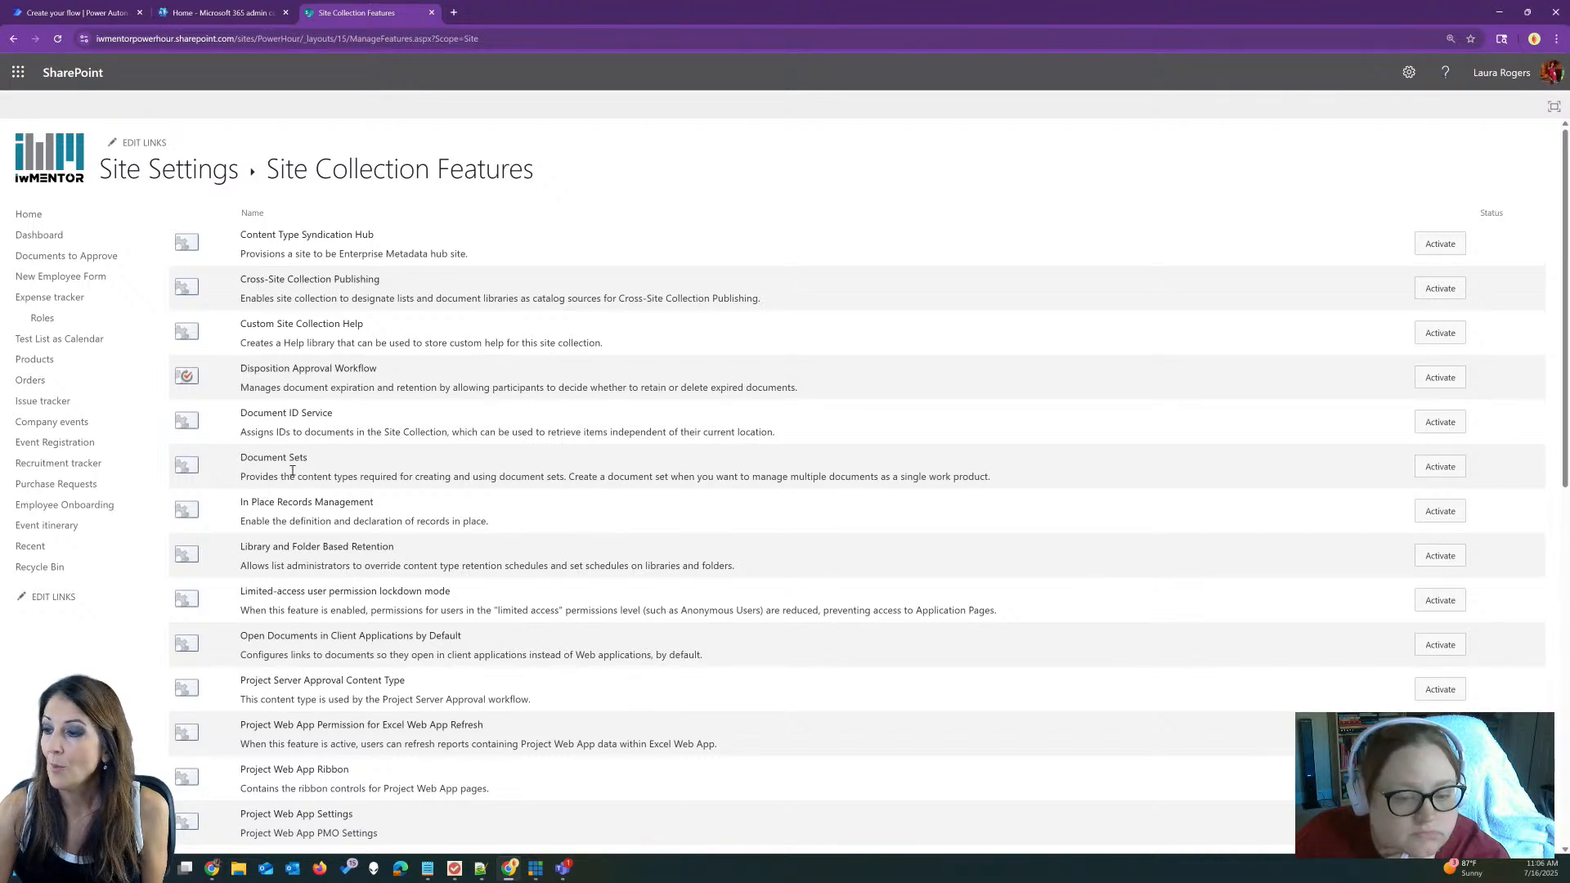
# Step: Activate the Document Sets feature and check that it now shows Active
pyautogui.click(1446, 471)
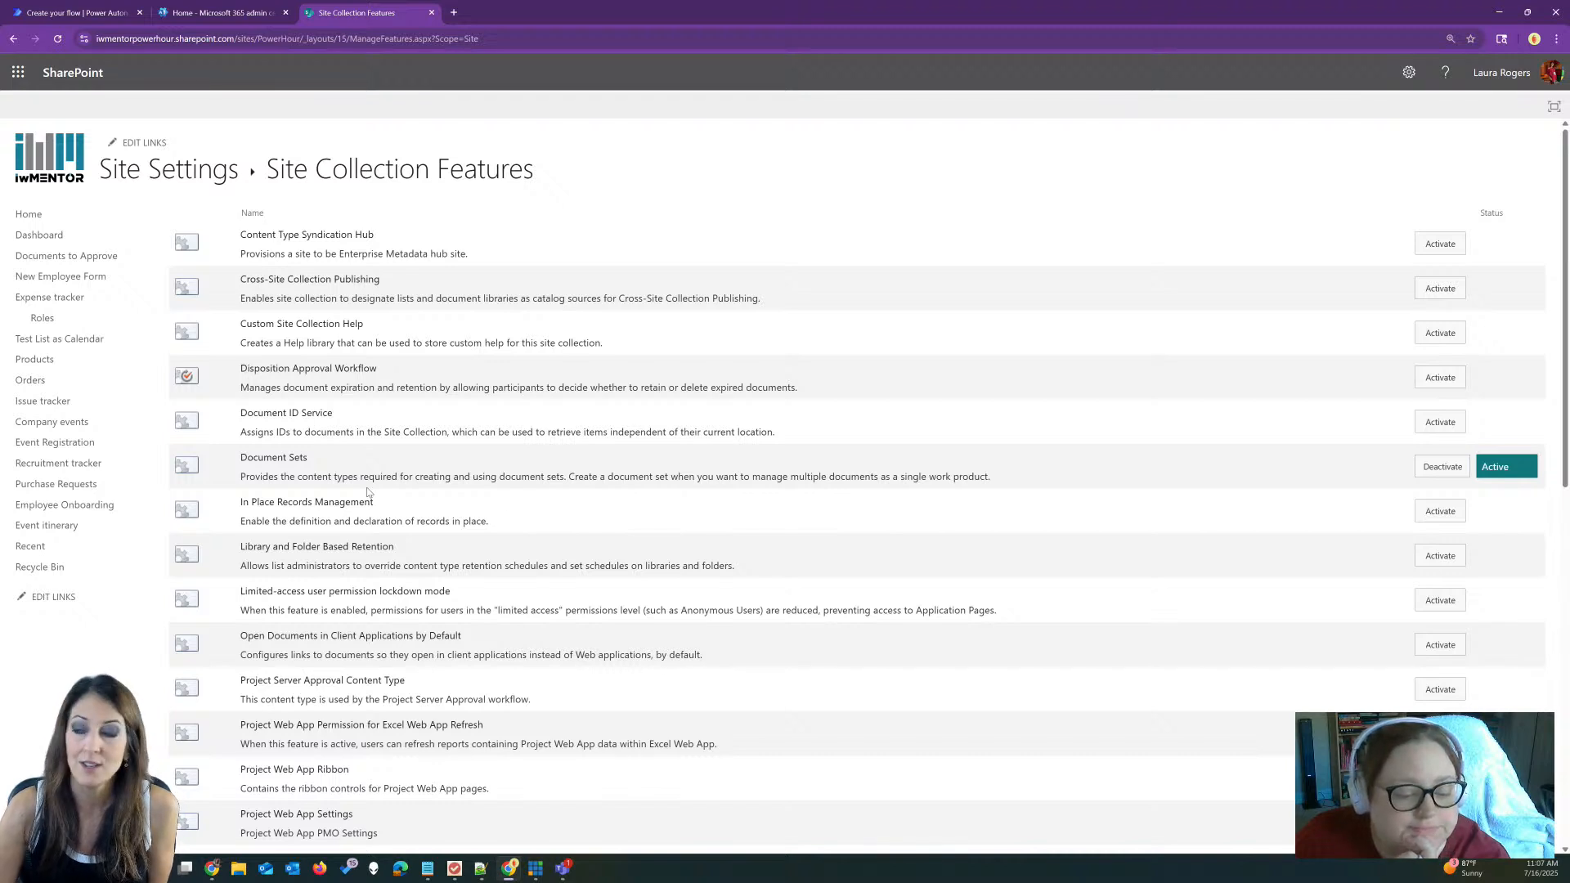
pyautogui.moveTo(242, 455); pyautogui.dragTo(315, 460)
pyautogui.click(342, 468)
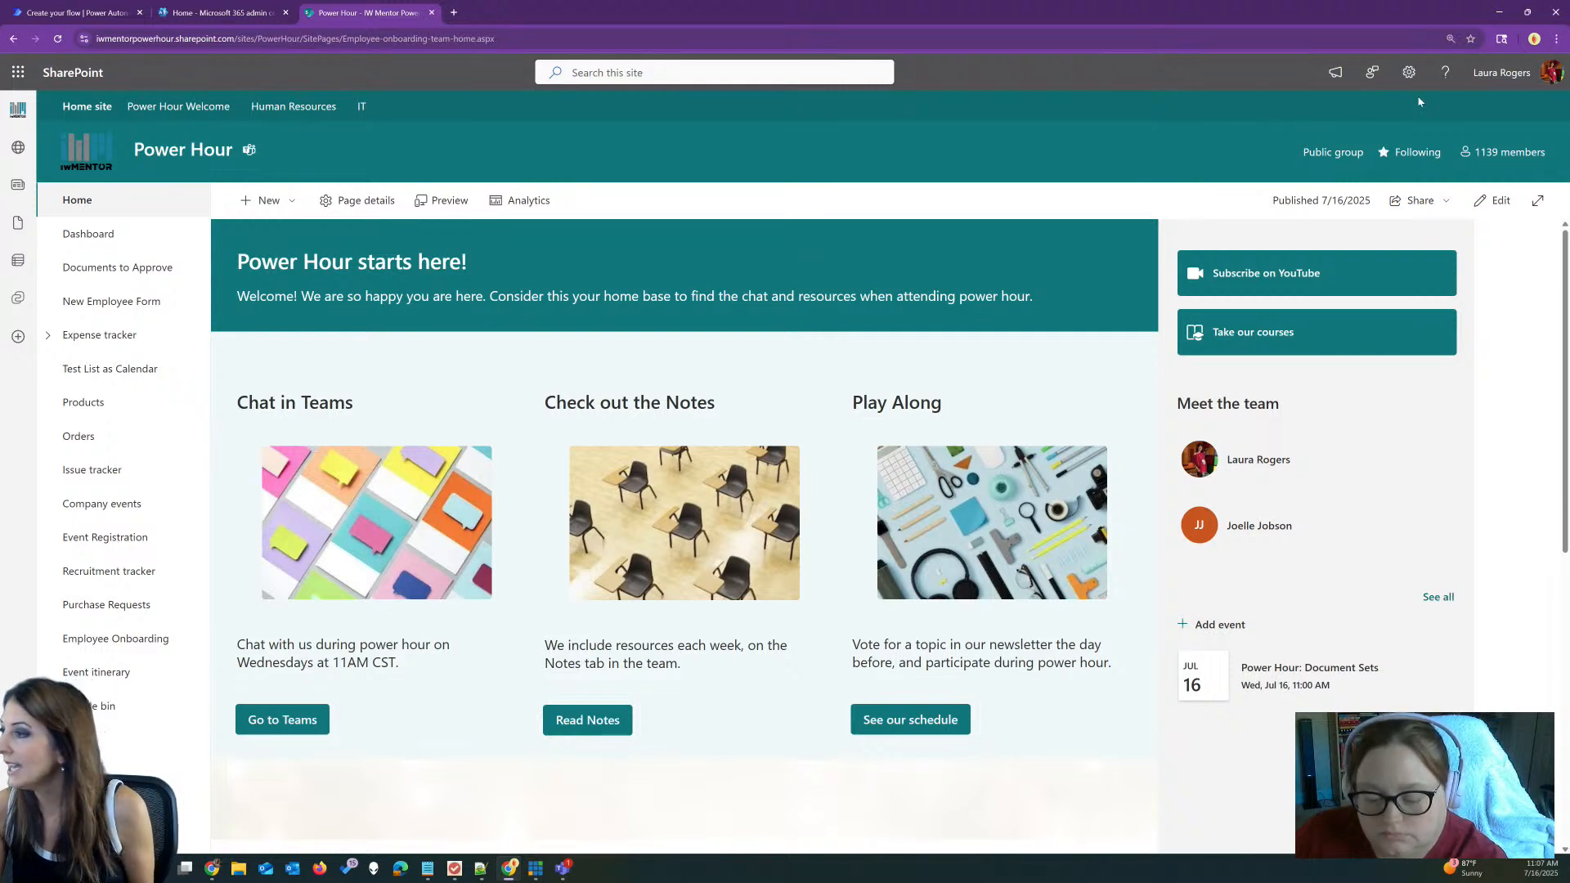
# Step: Go from the Settings gear through View all site settings to Site content types
pyautogui.click(1407, 72)
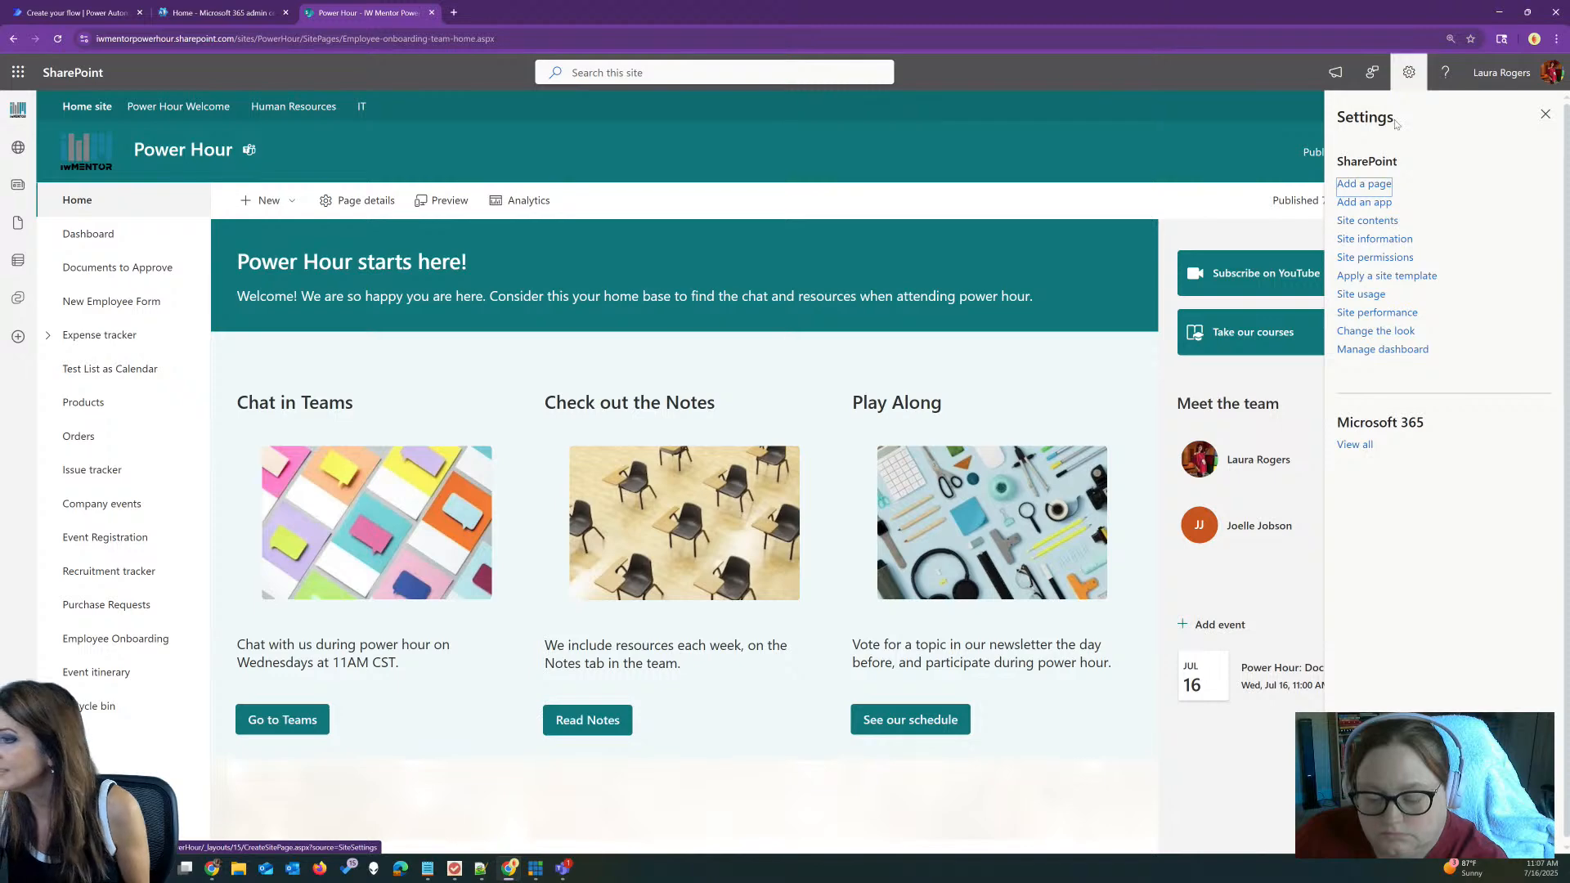
pyautogui.click(1376, 239)
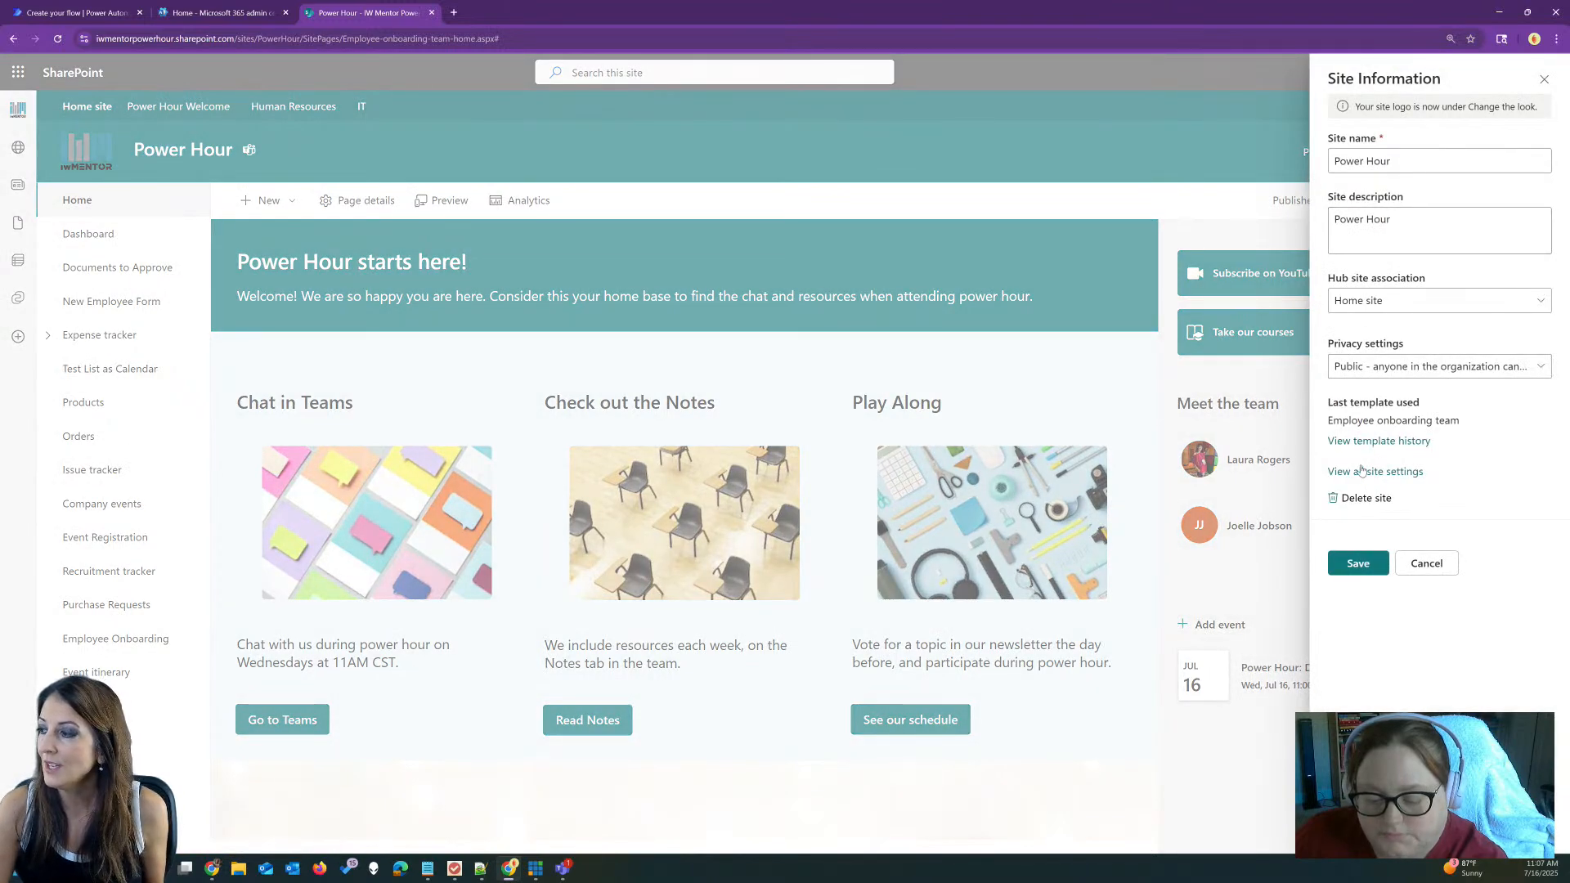
pyautogui.click(1361, 471)
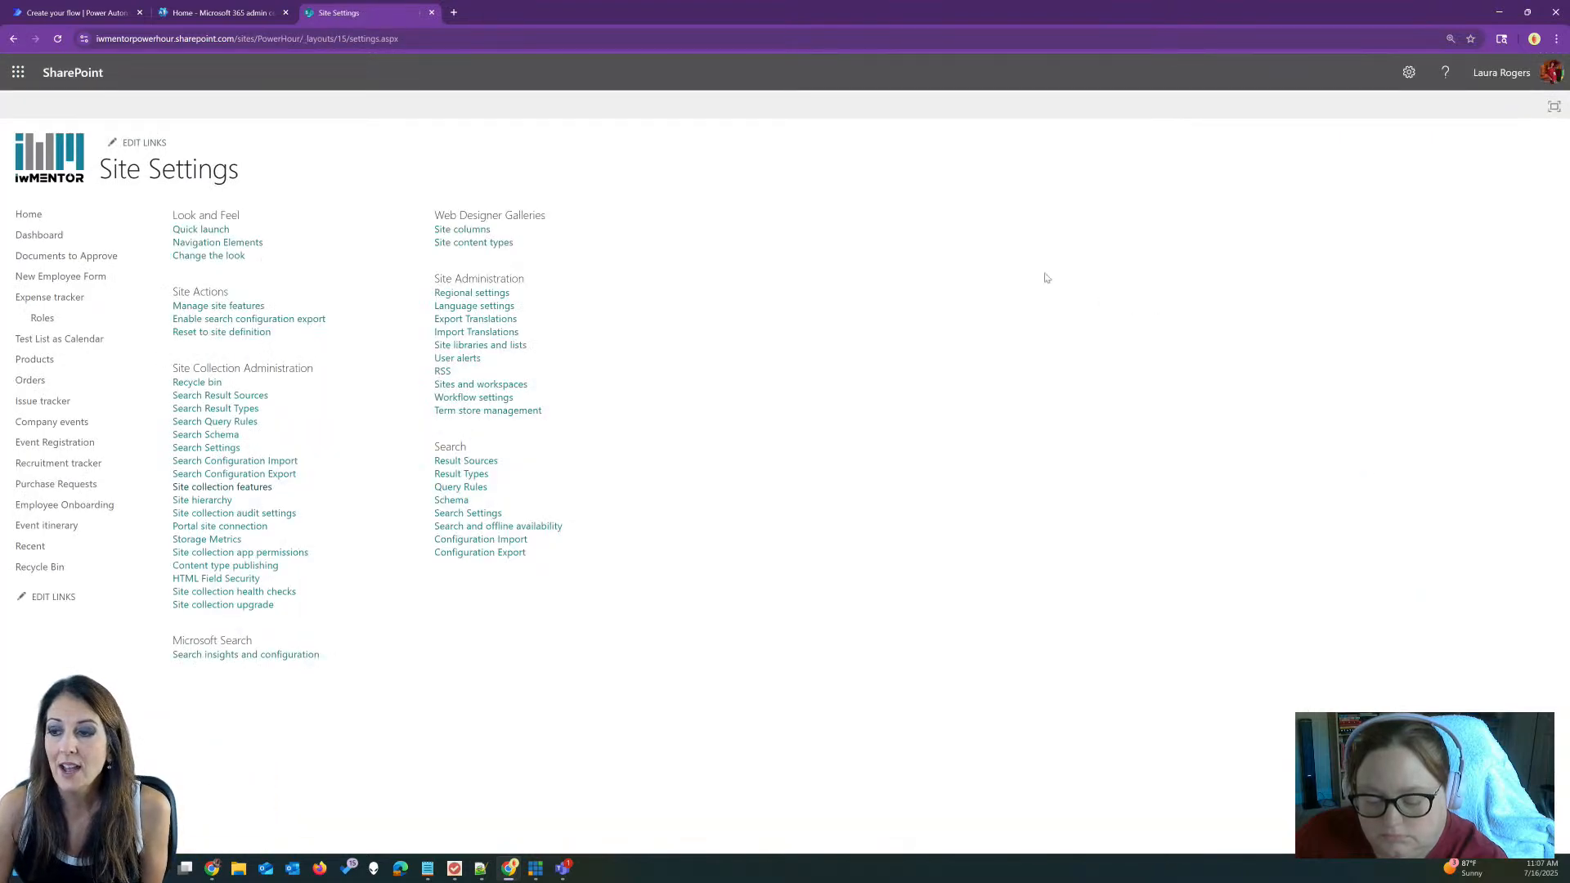
pyautogui.click(471, 244)
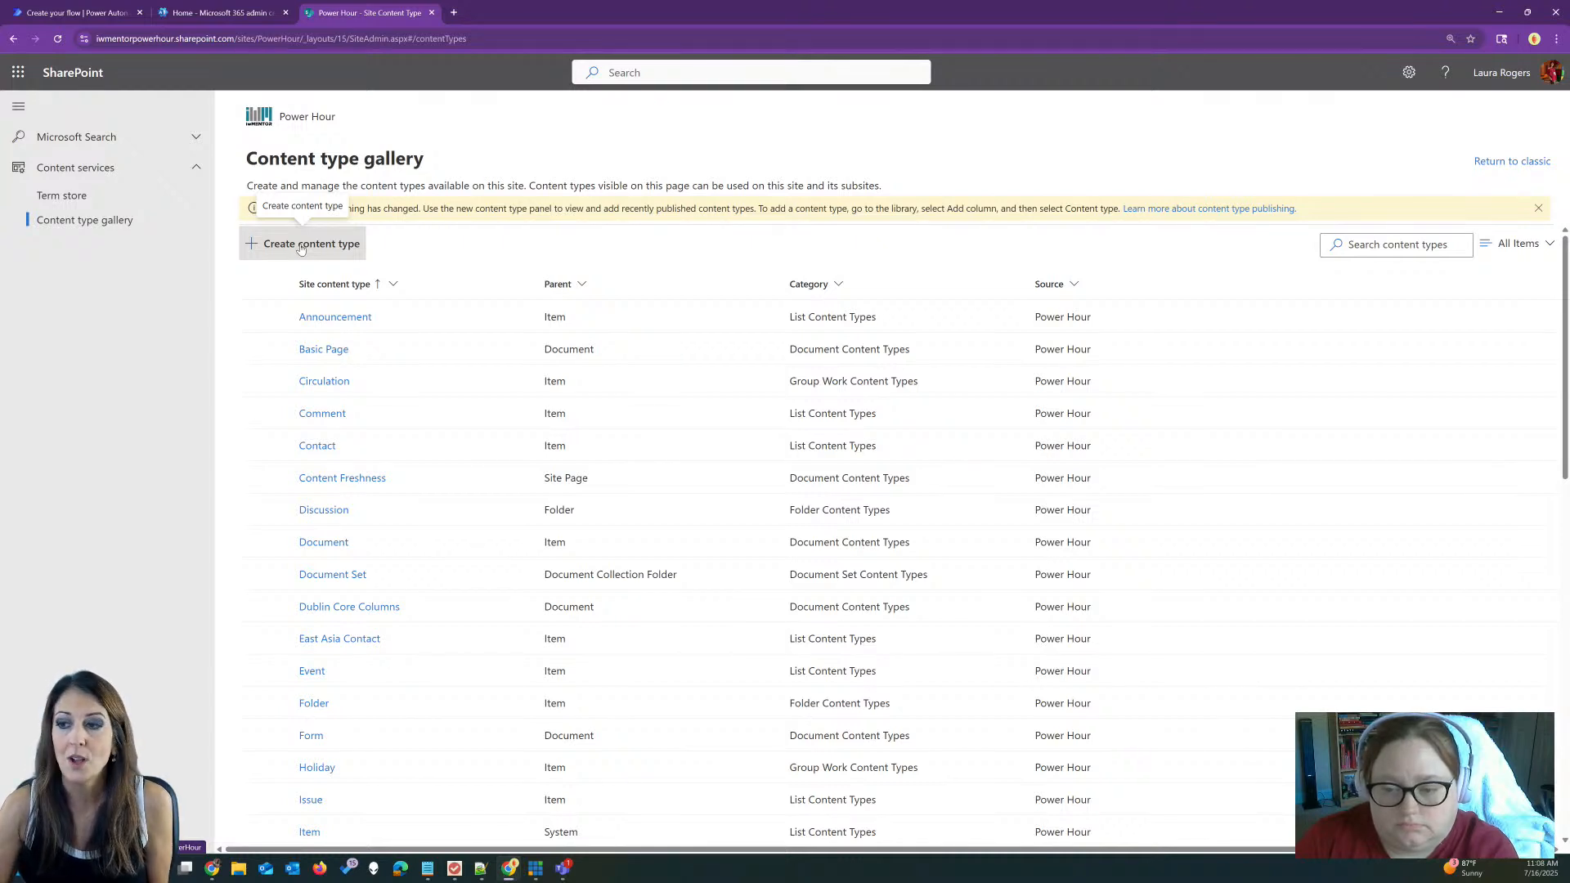
# Step: Create 'Contract Document Set' in a new Power Hour category, parented on Document Set
pyautogui.click(301, 245)
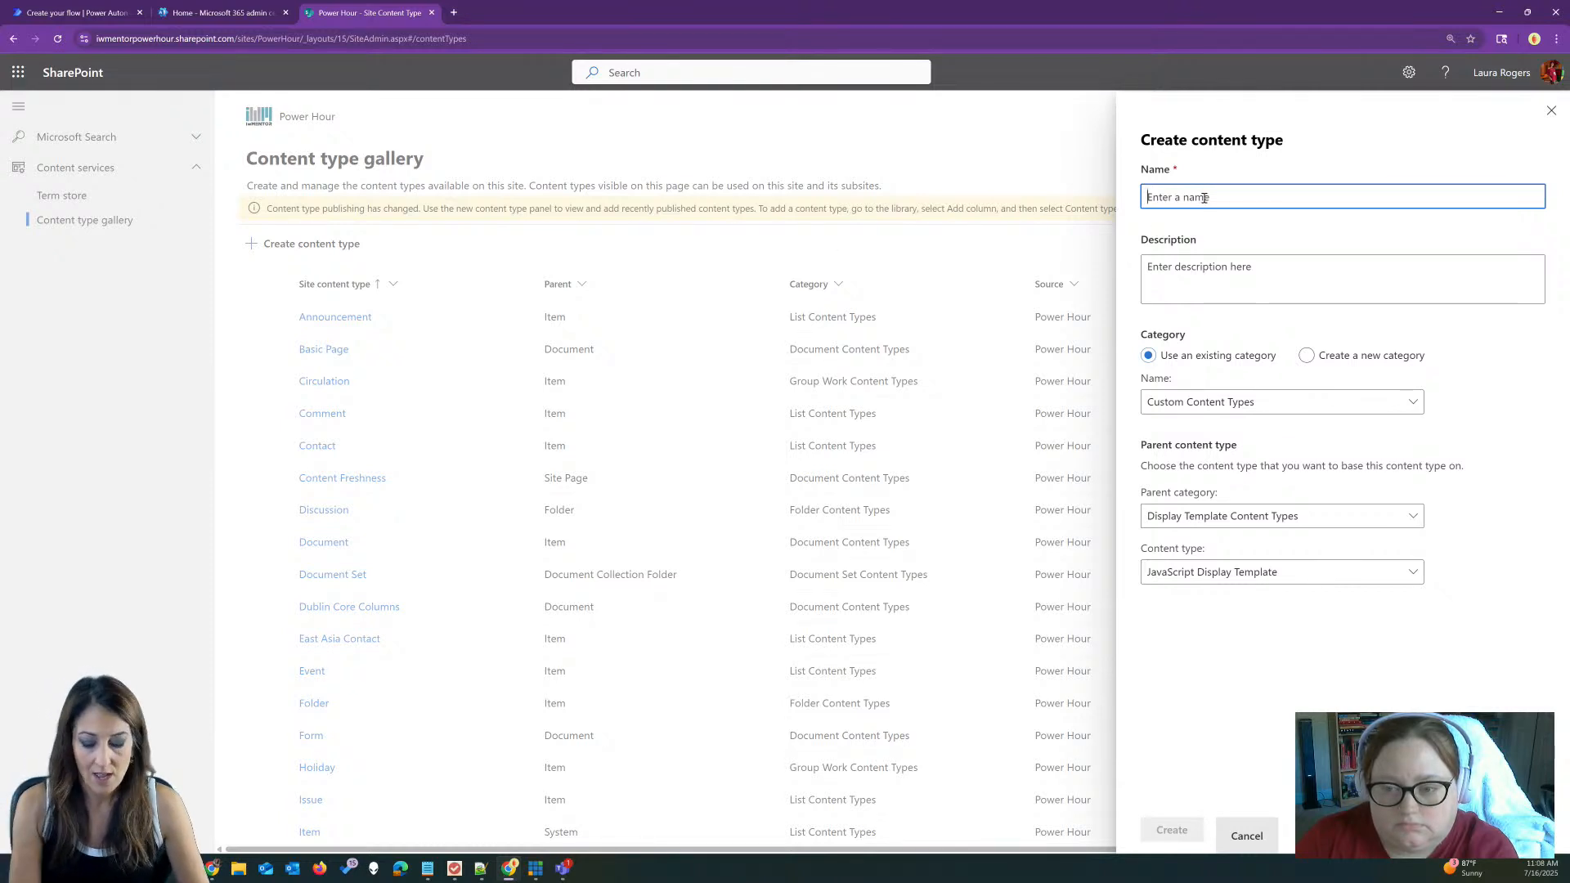
pyautogui.write('Con')
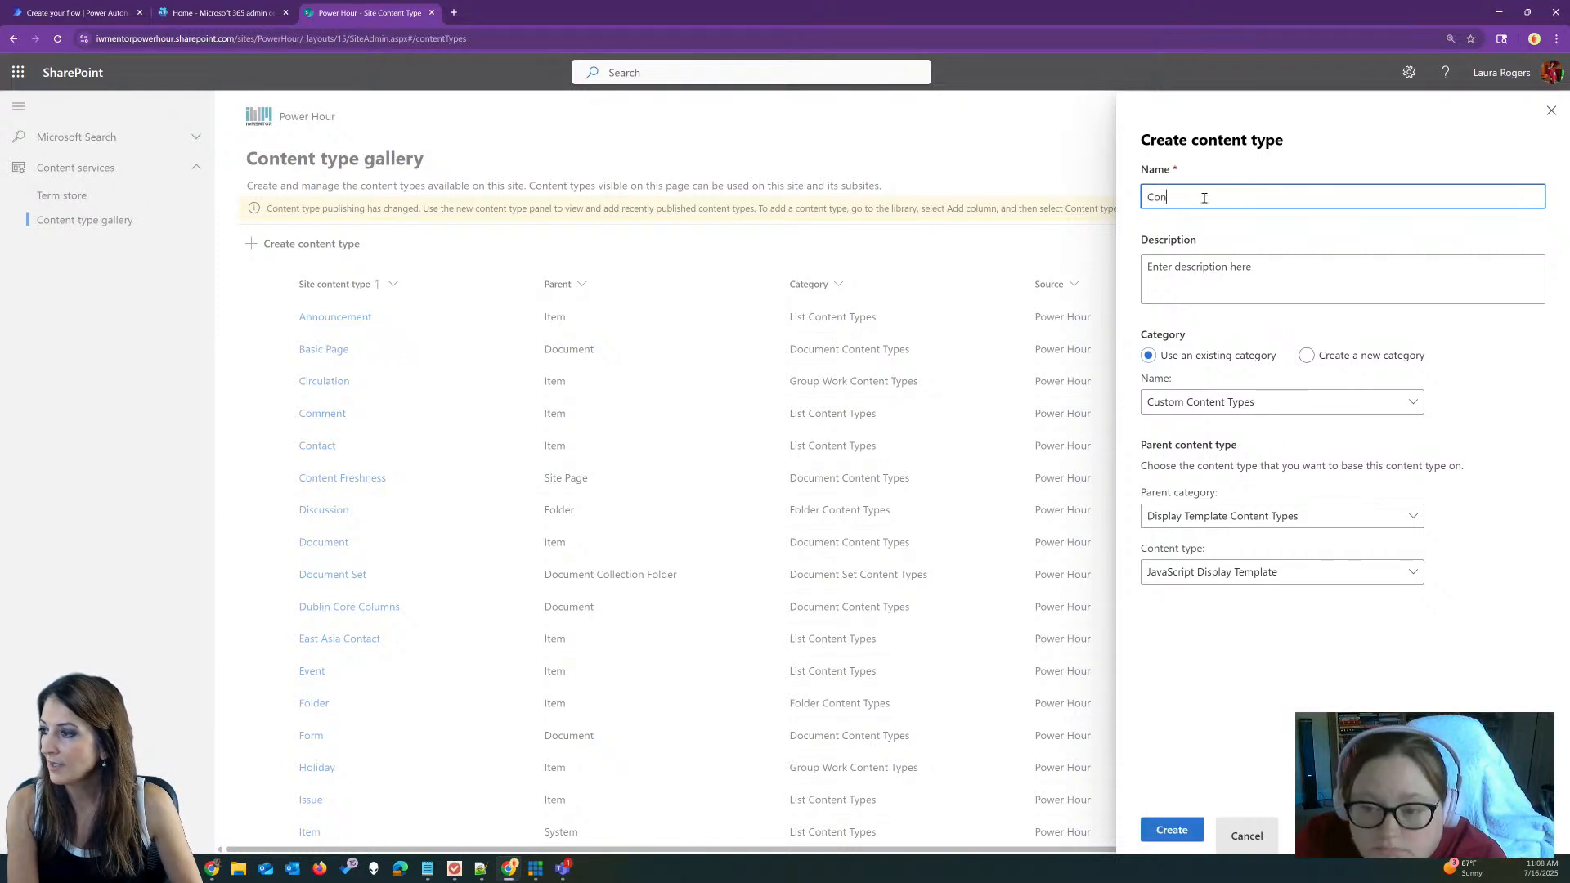
pyautogui.write('tract Doc')
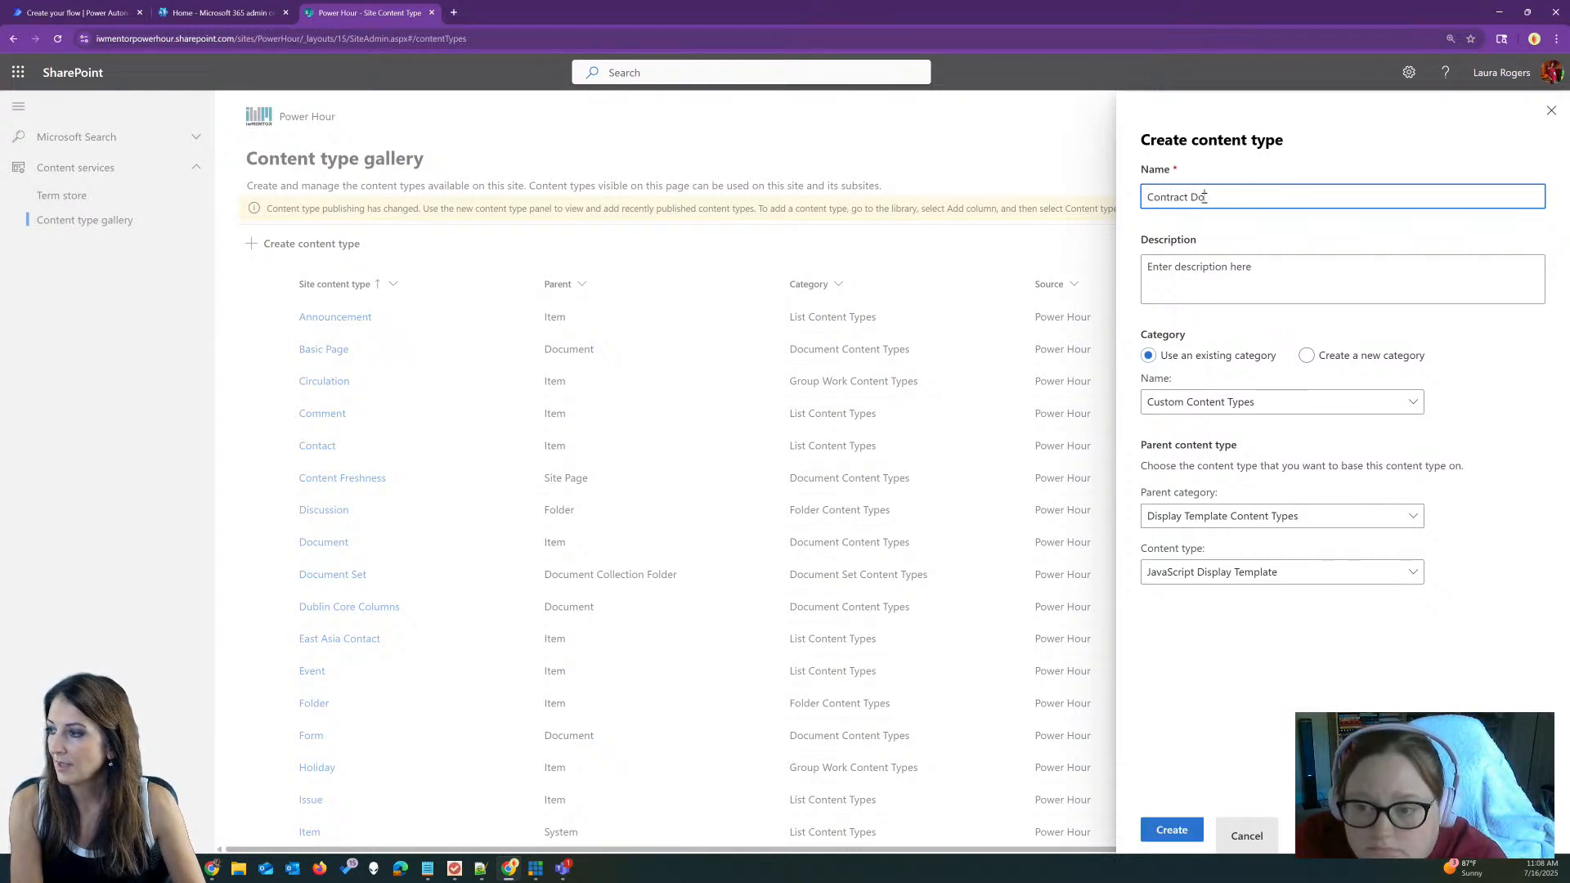
pyautogui.write('ument Set')
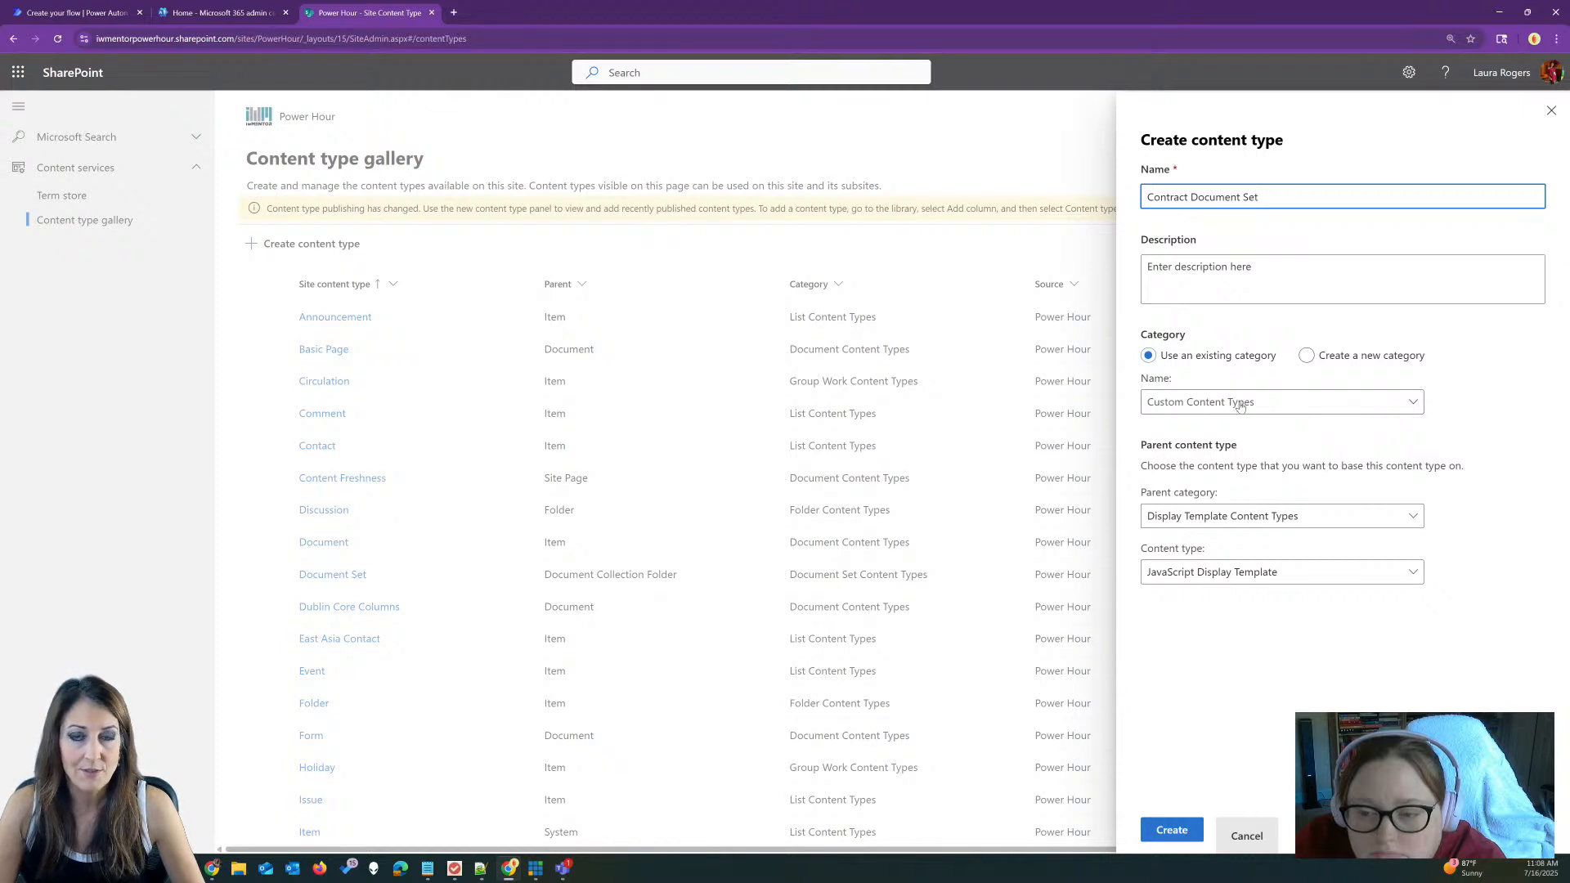
pyautogui.click(1306, 354)
pyautogui.click(1259, 403)
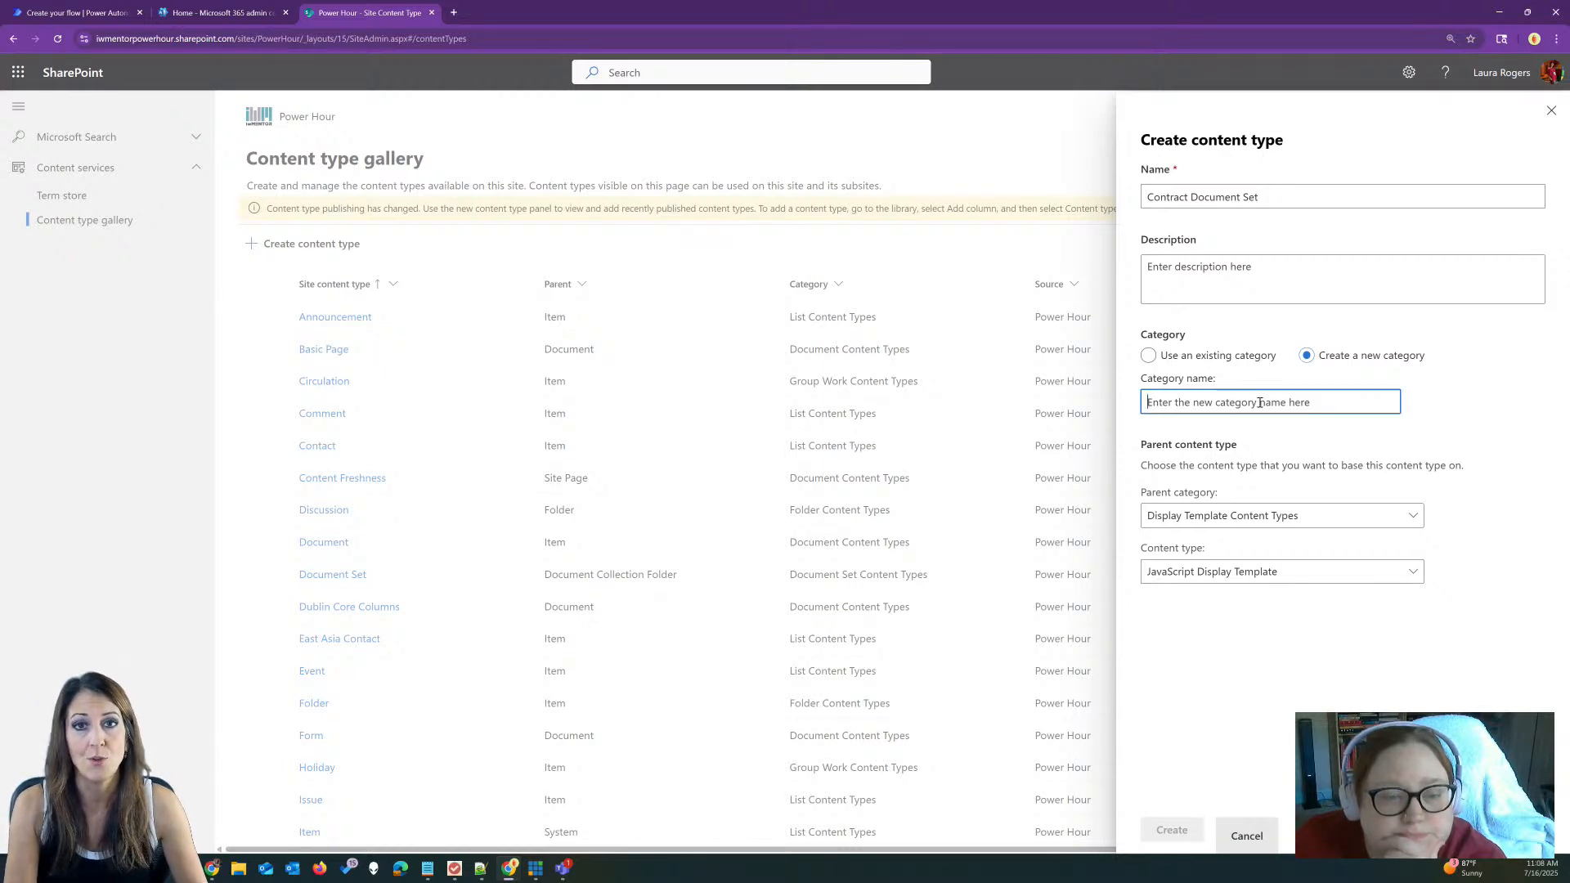
pyautogui.write('Power Hour')
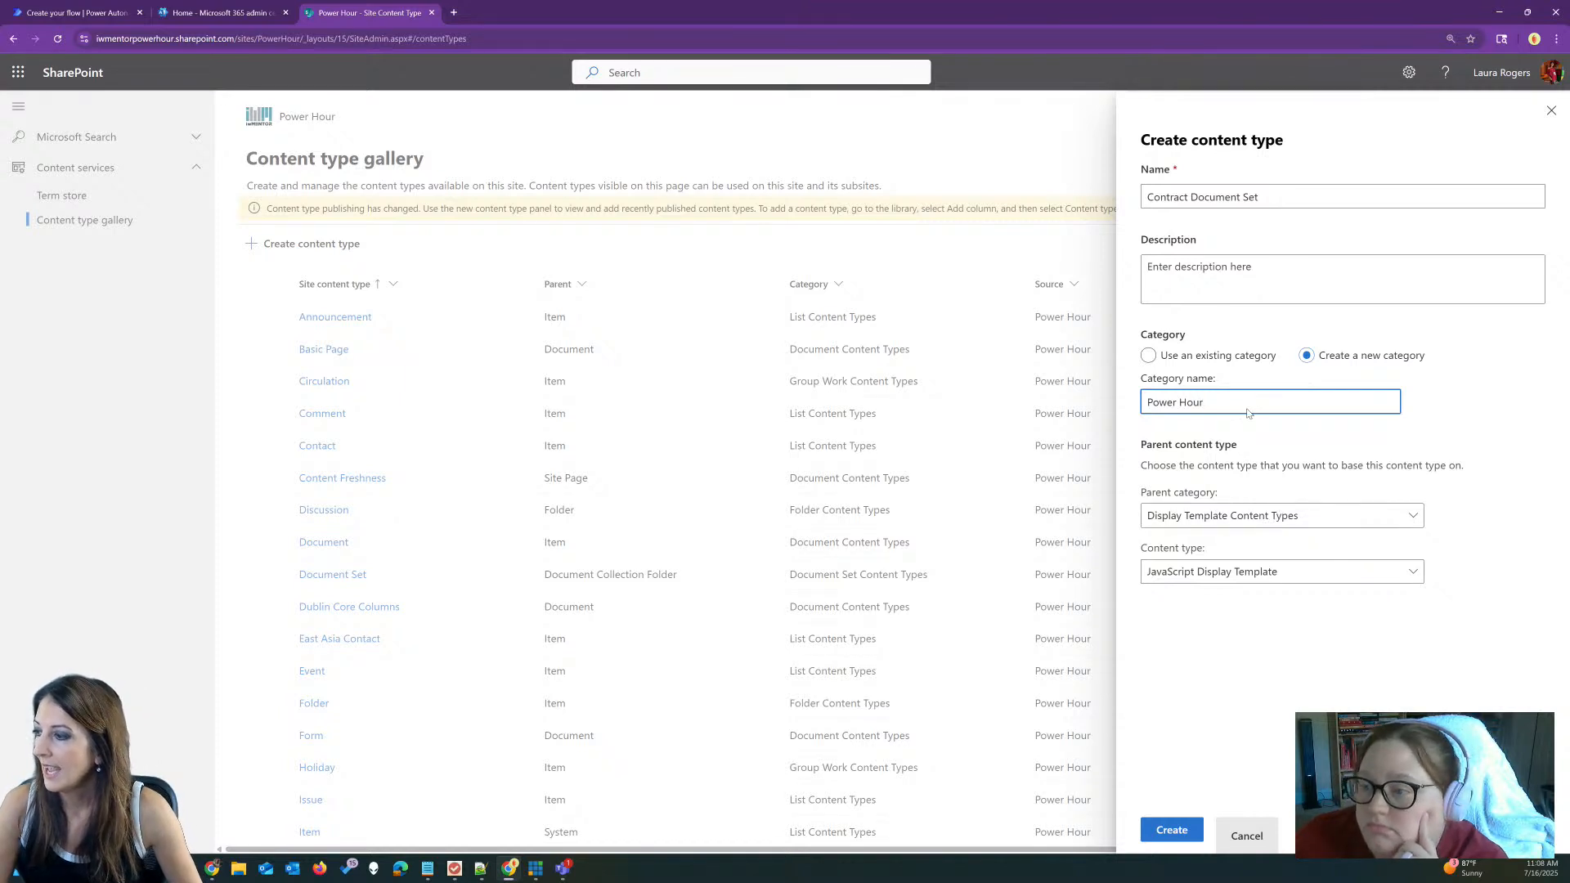
pyautogui.click(1237, 516)
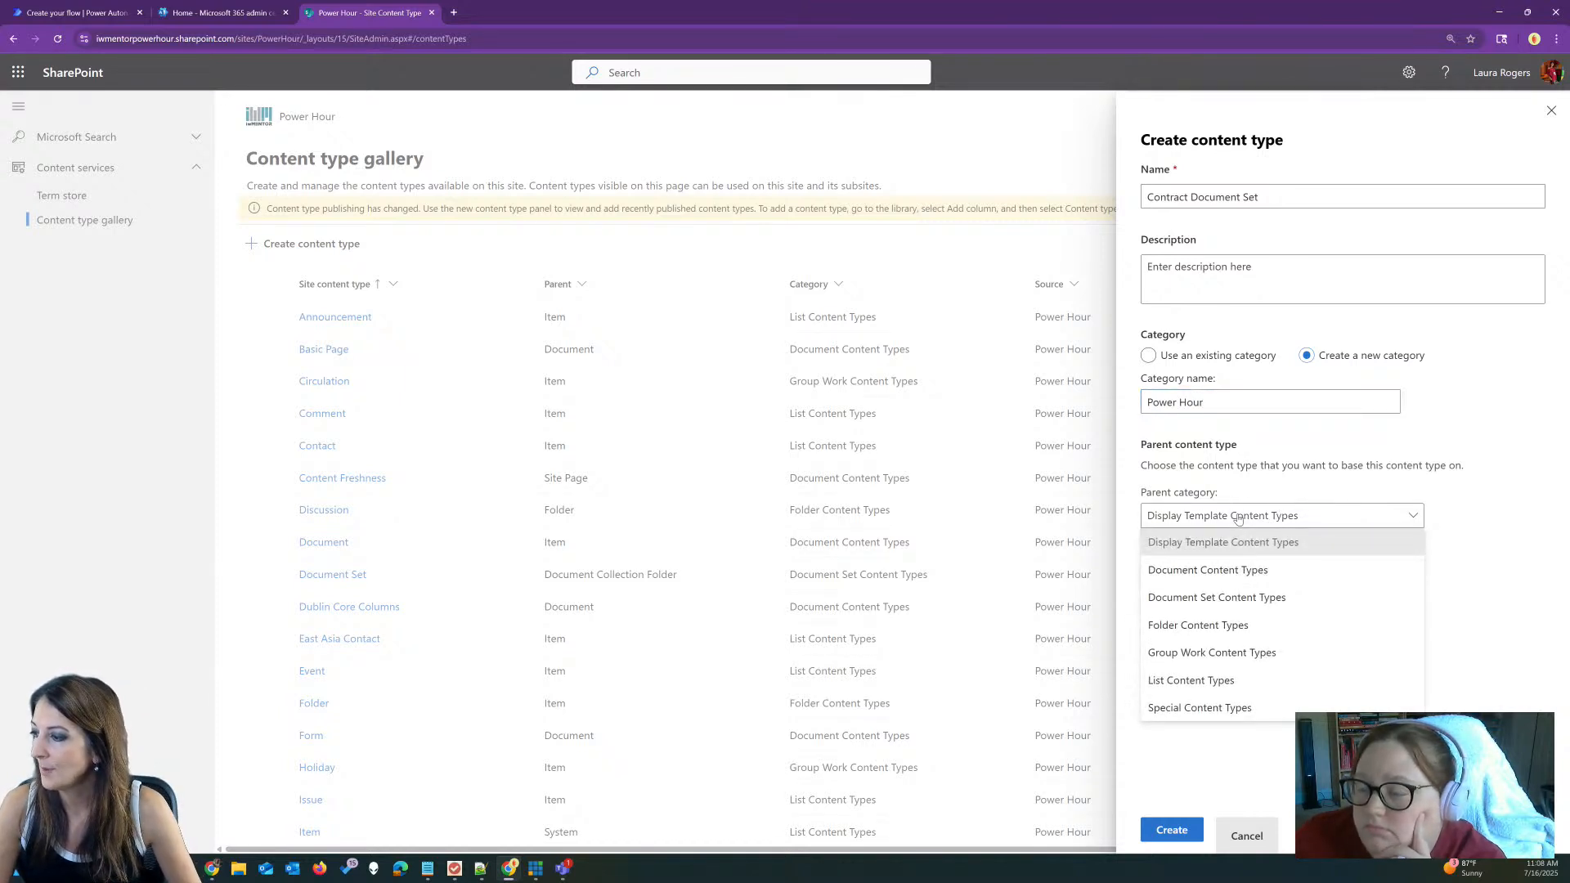
pyautogui.click(1224, 603)
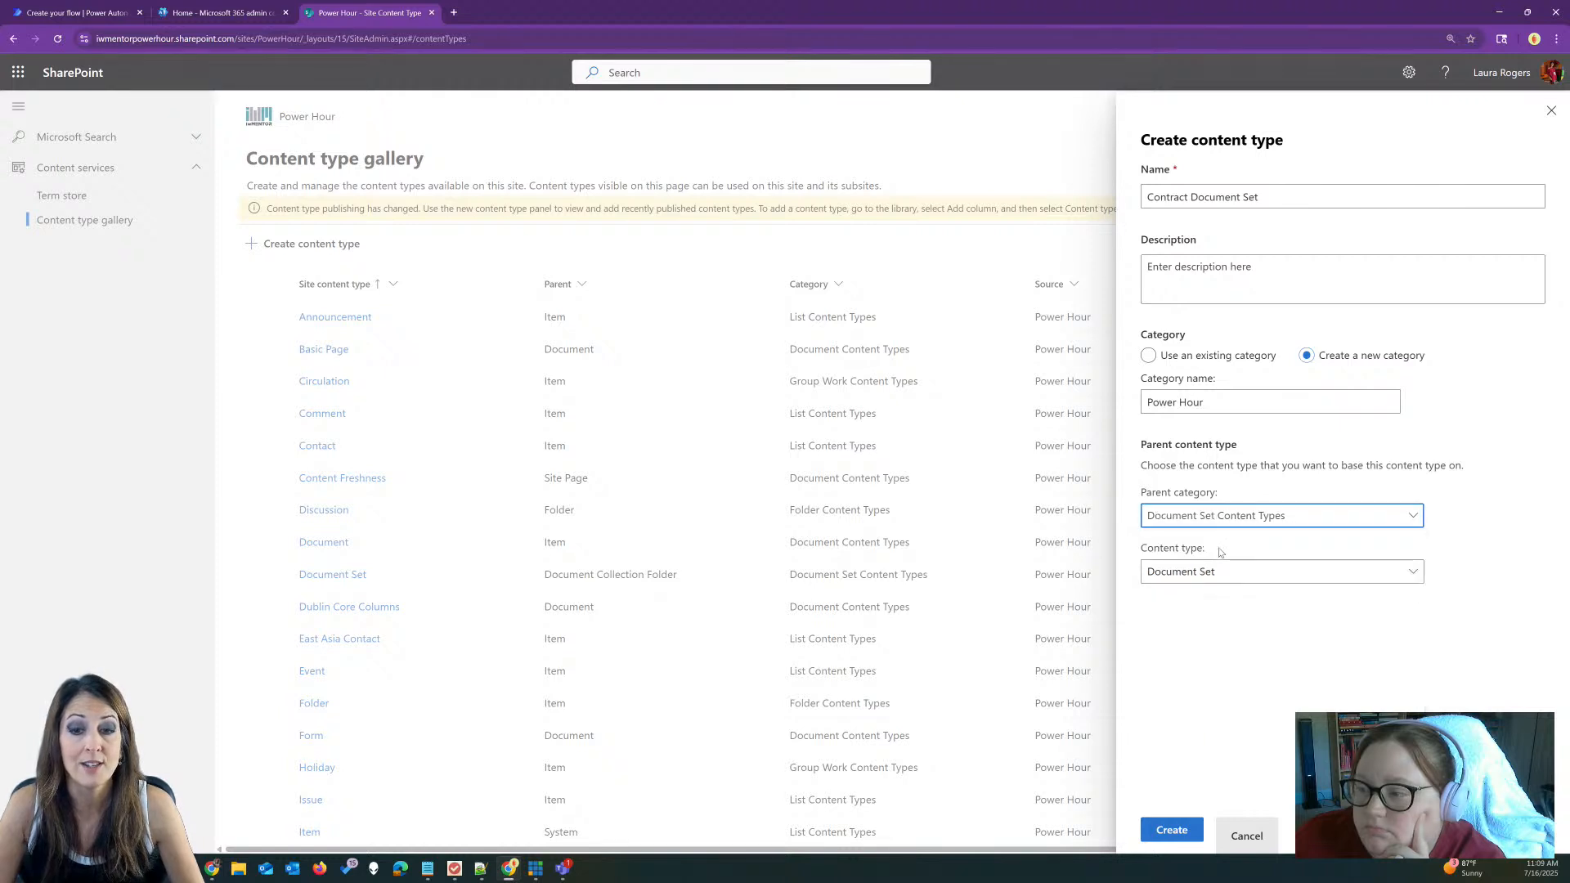
pyautogui.click(1208, 577)
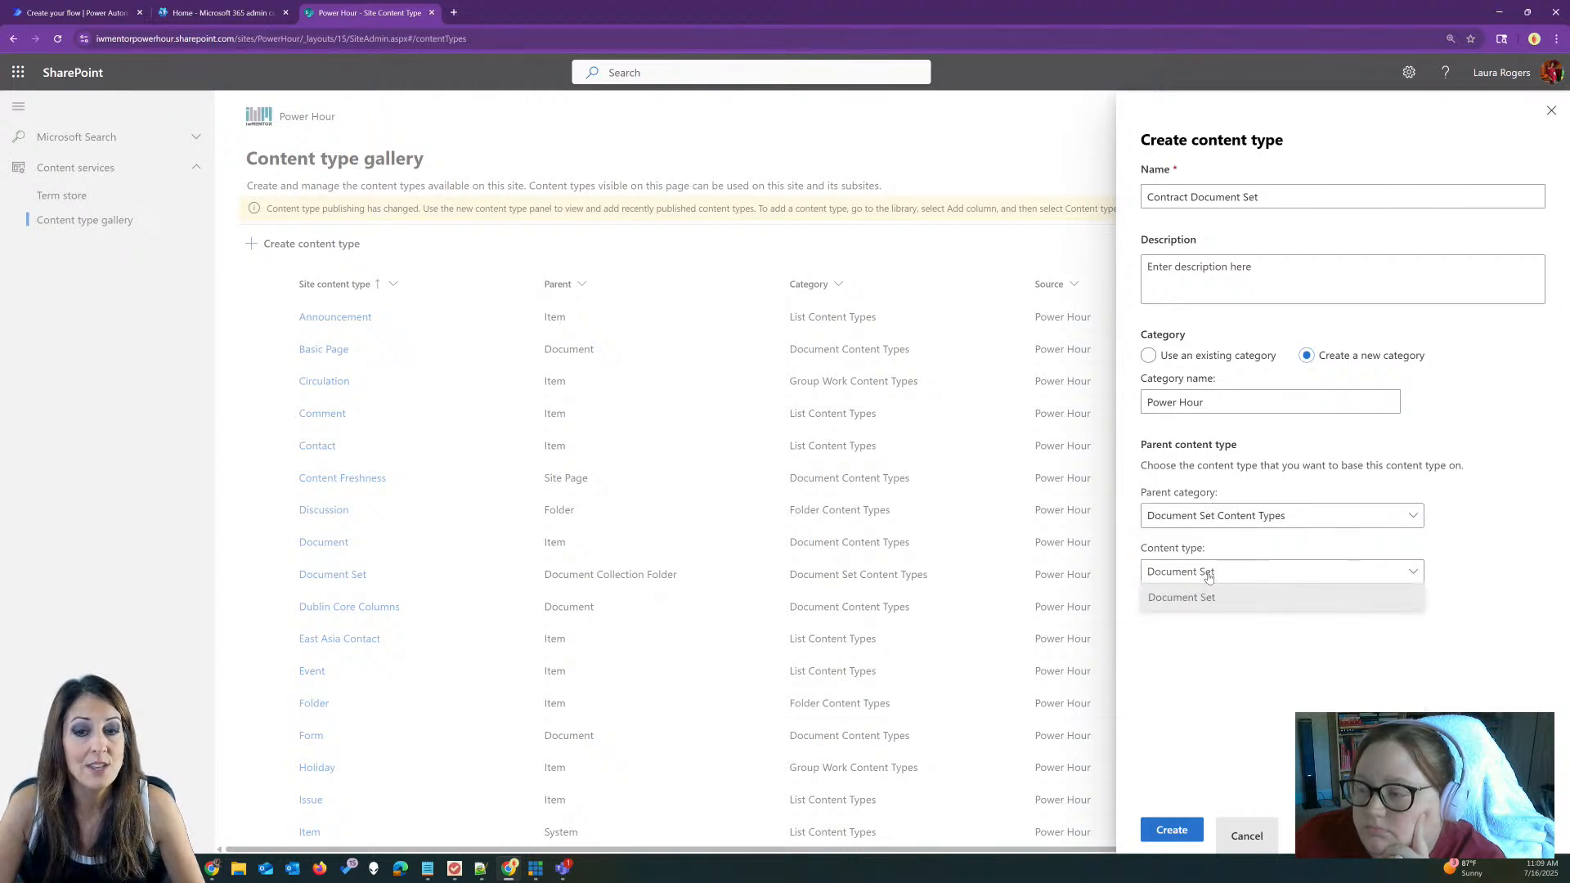
pyautogui.click(1223, 556)
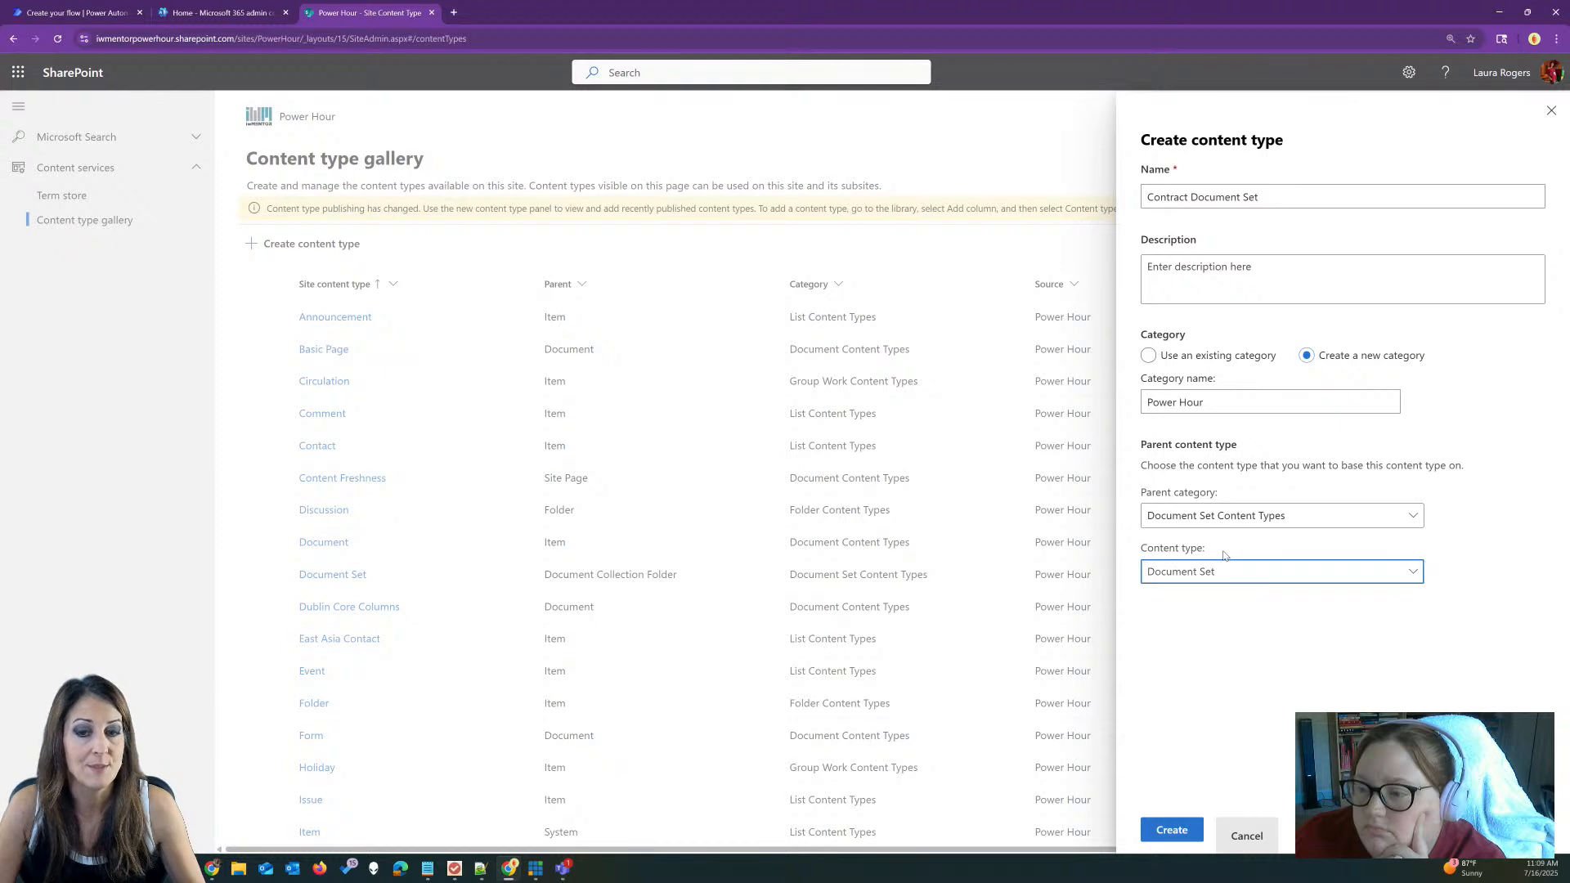
pyautogui.click(1171, 831)
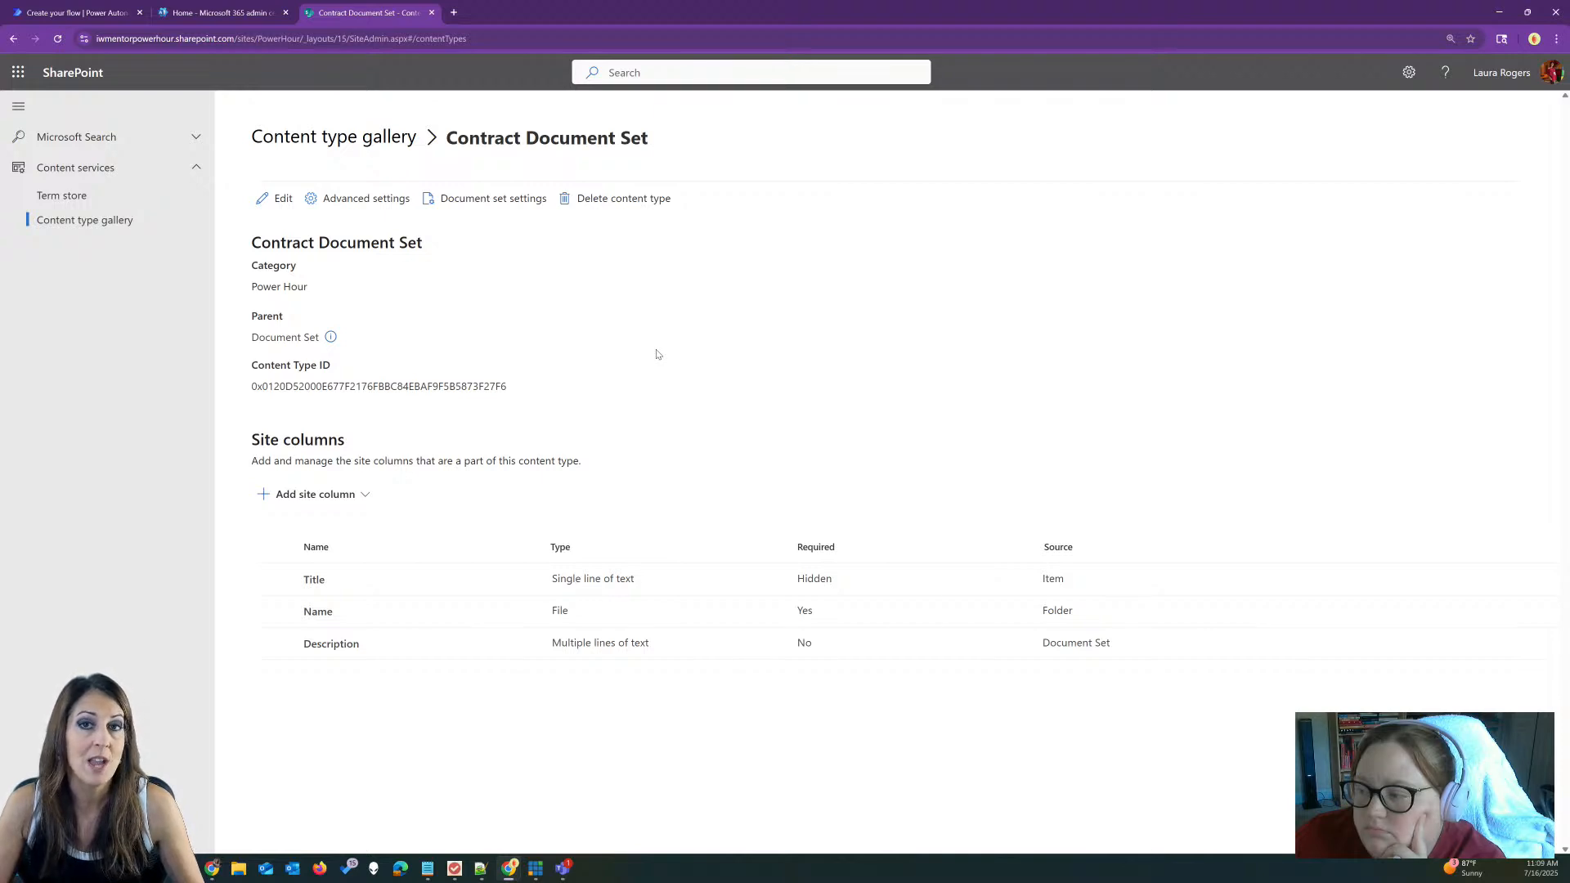
# Step: Add a new Customer Name single-line text column filed under a new Power Hour category
pyautogui.click(343, 493)
pyautogui.click(338, 527)
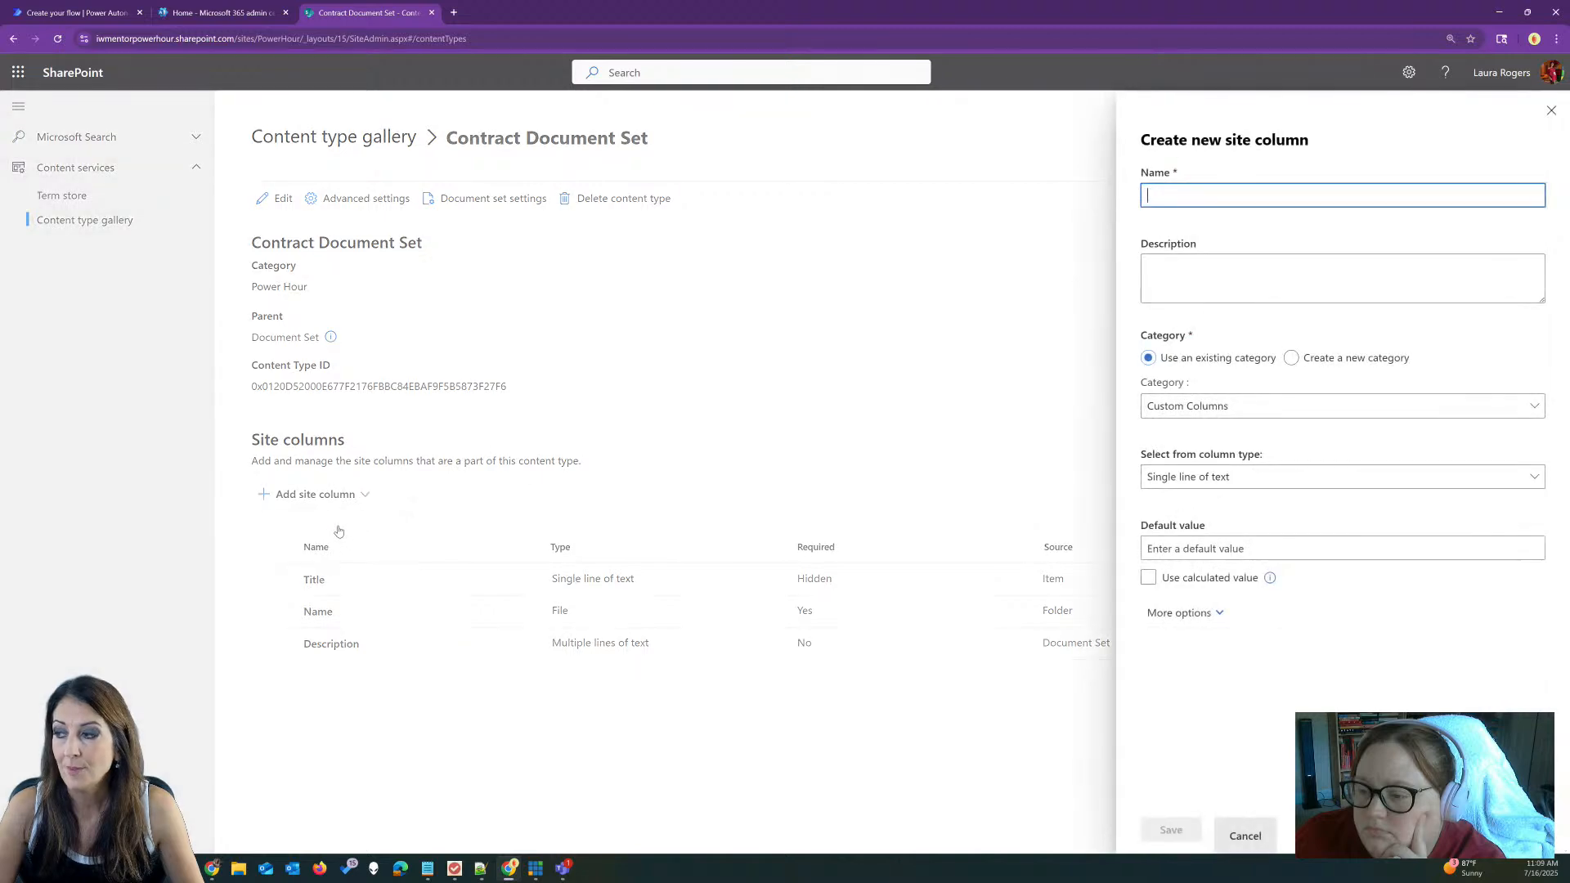
pyautogui.write('Cust')
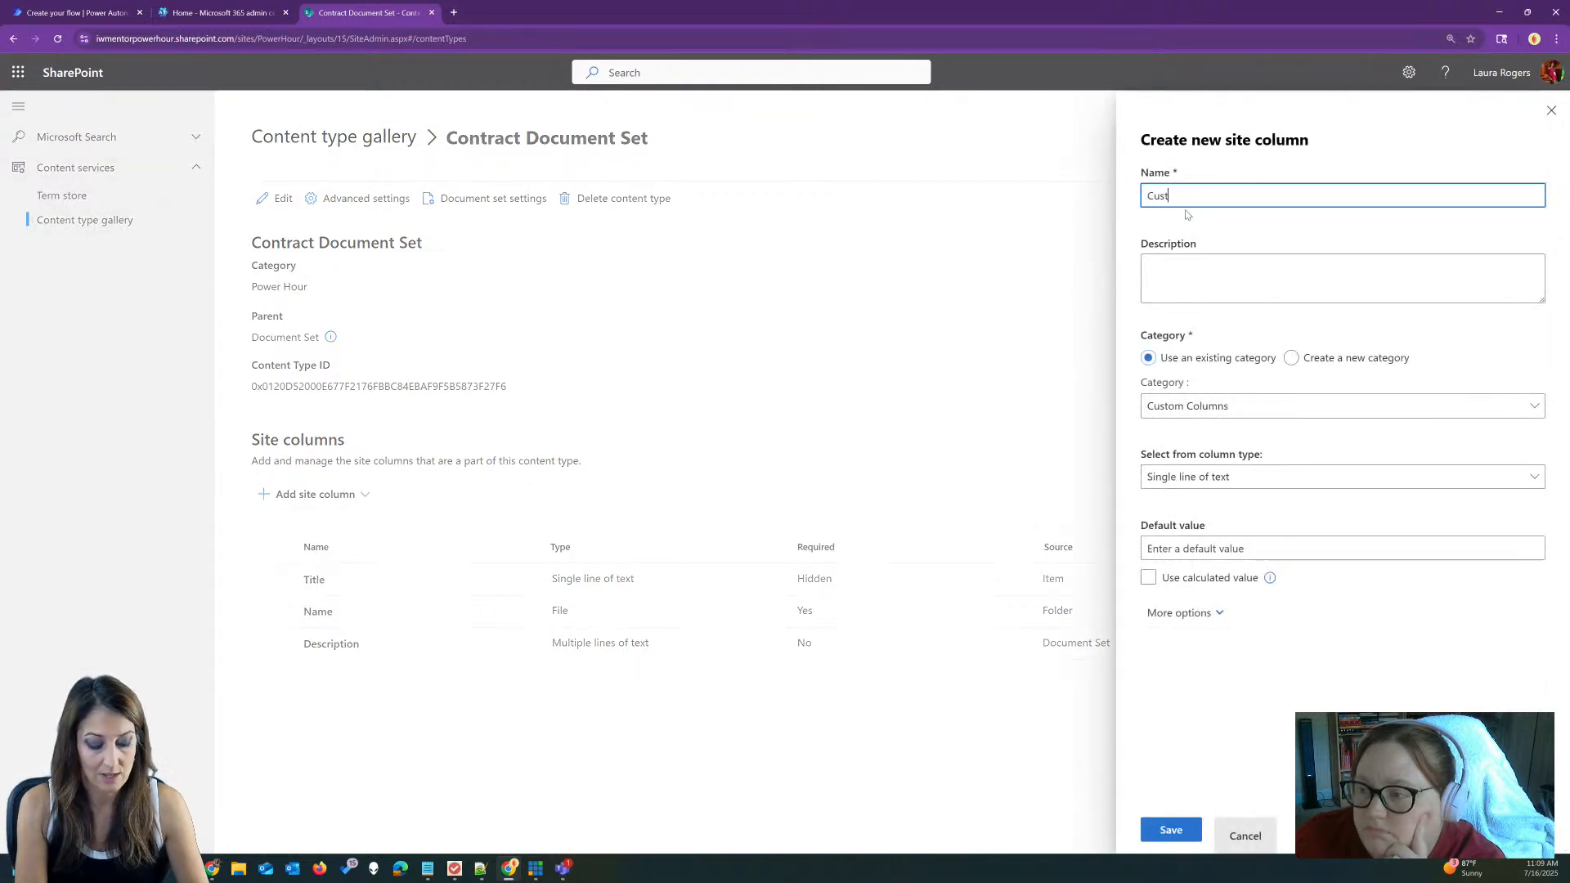
pyautogui.write('omer Name')
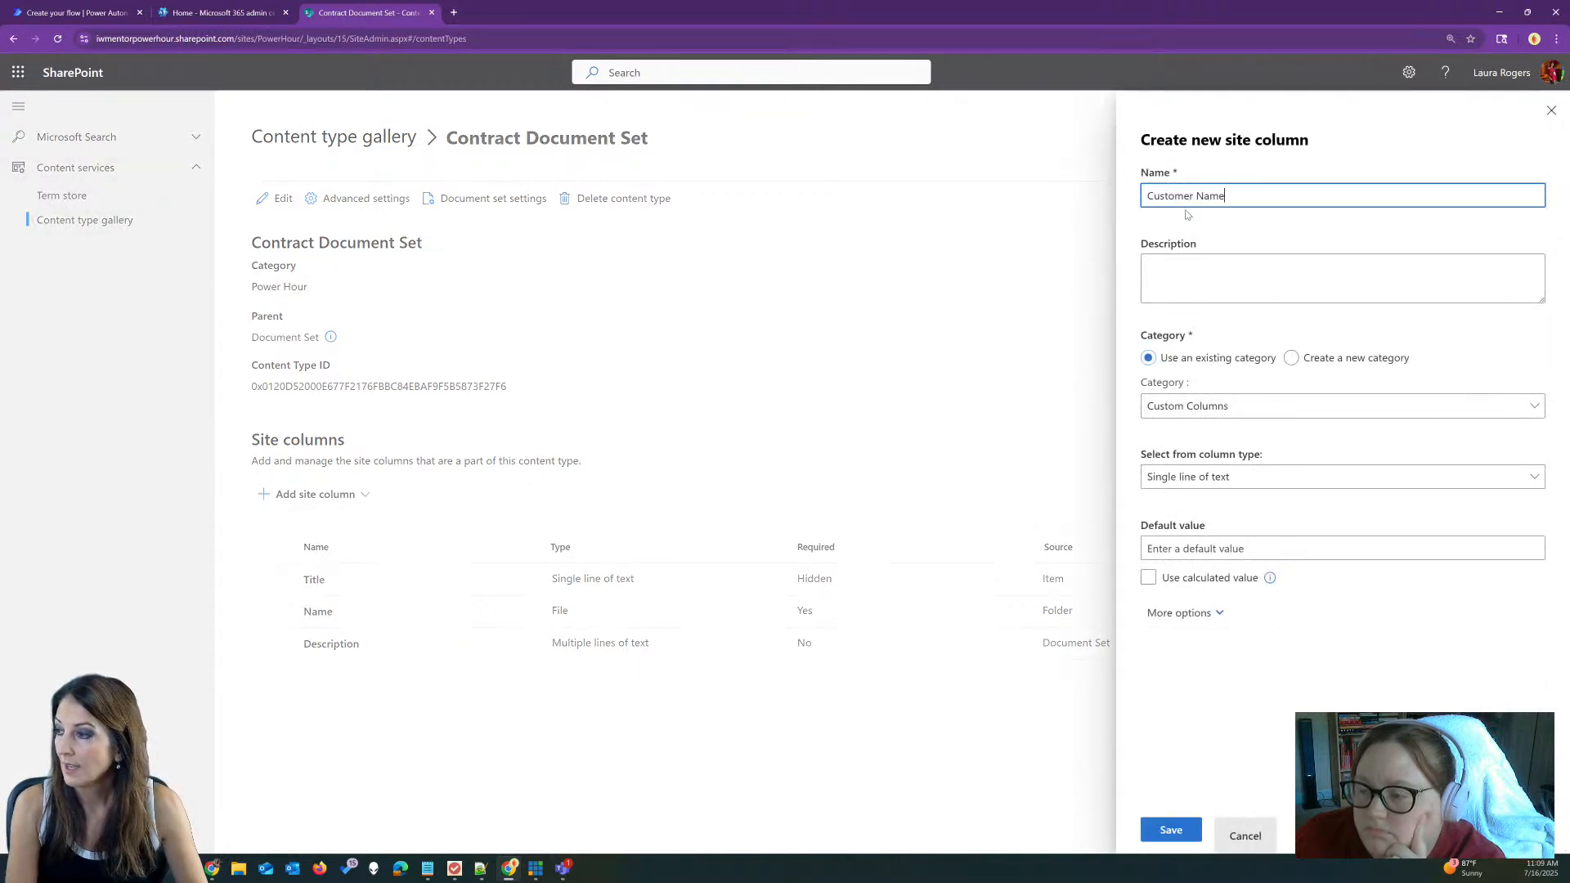
pyautogui.click(1290, 358)
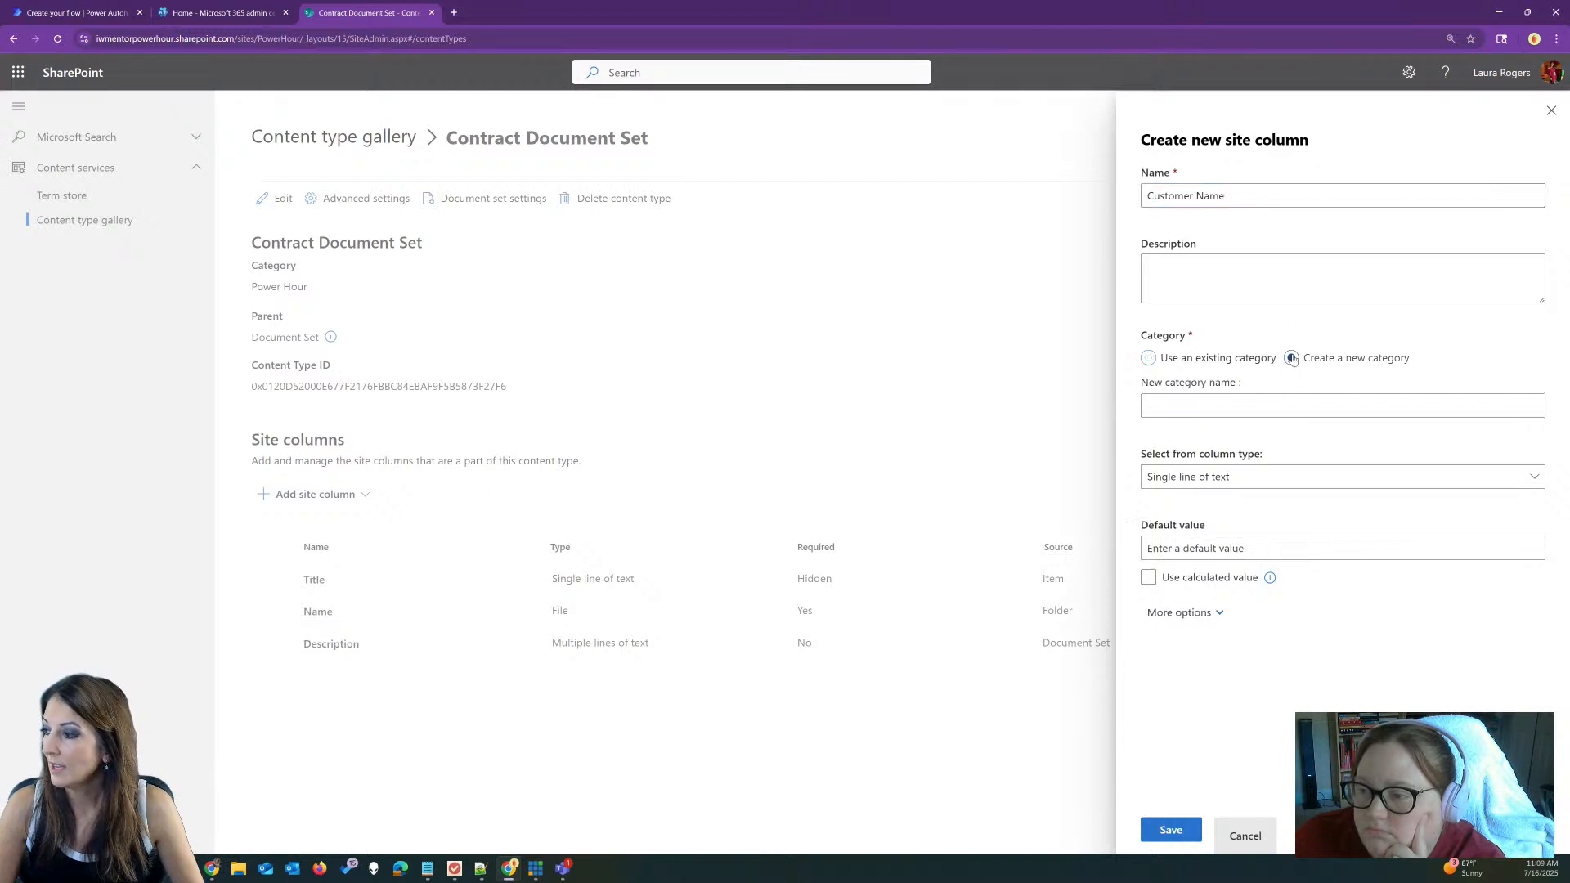
pyautogui.click(1287, 407)
pyautogui.write('Power Hour')
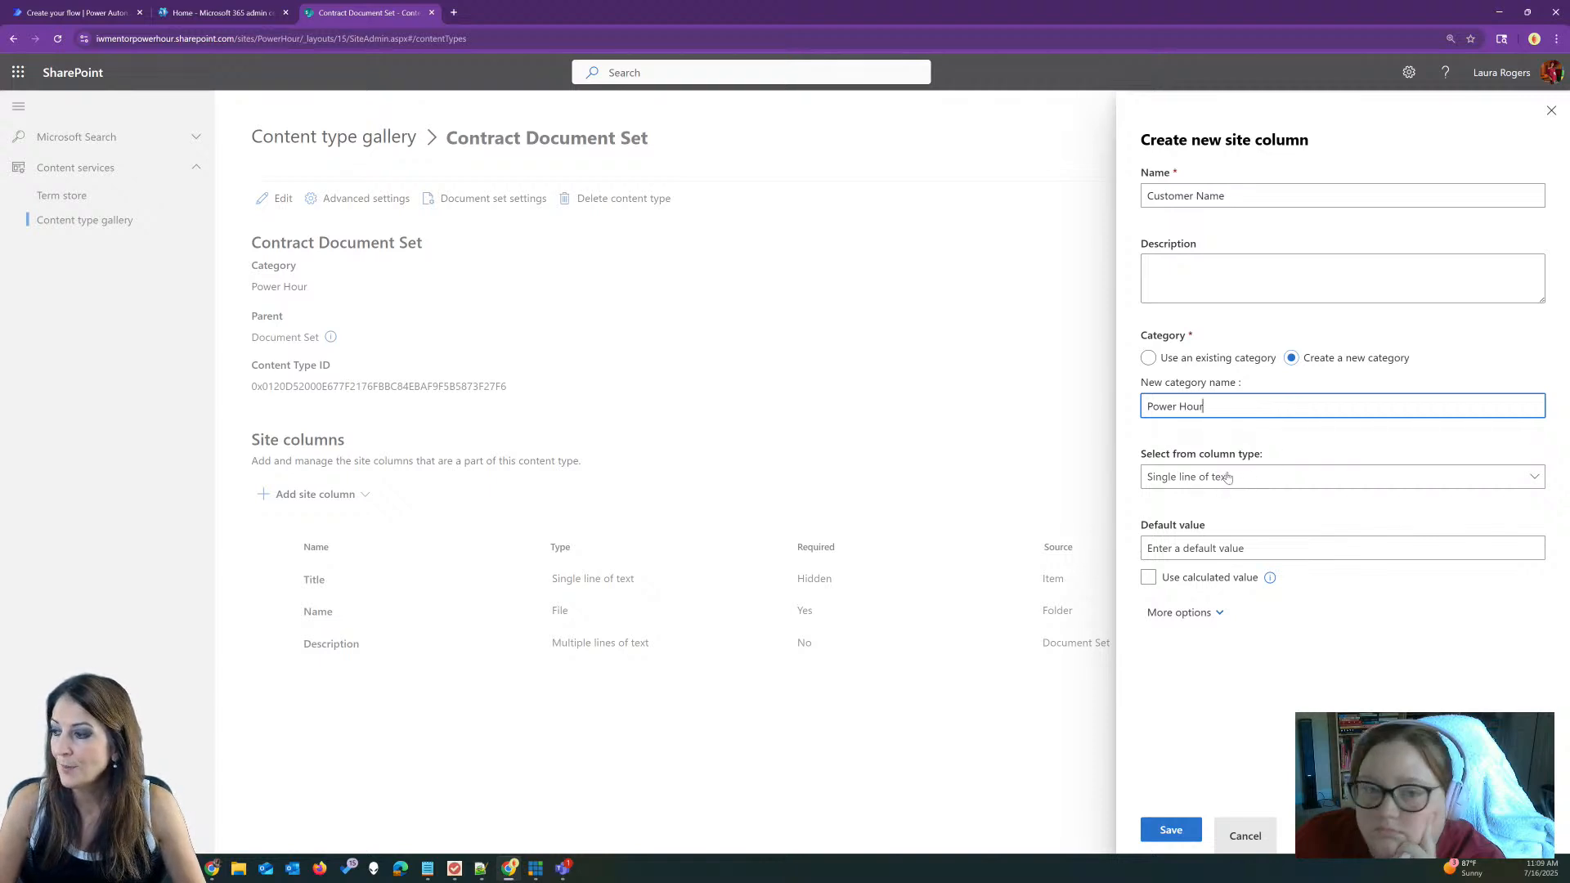
pyautogui.click(1169, 830)
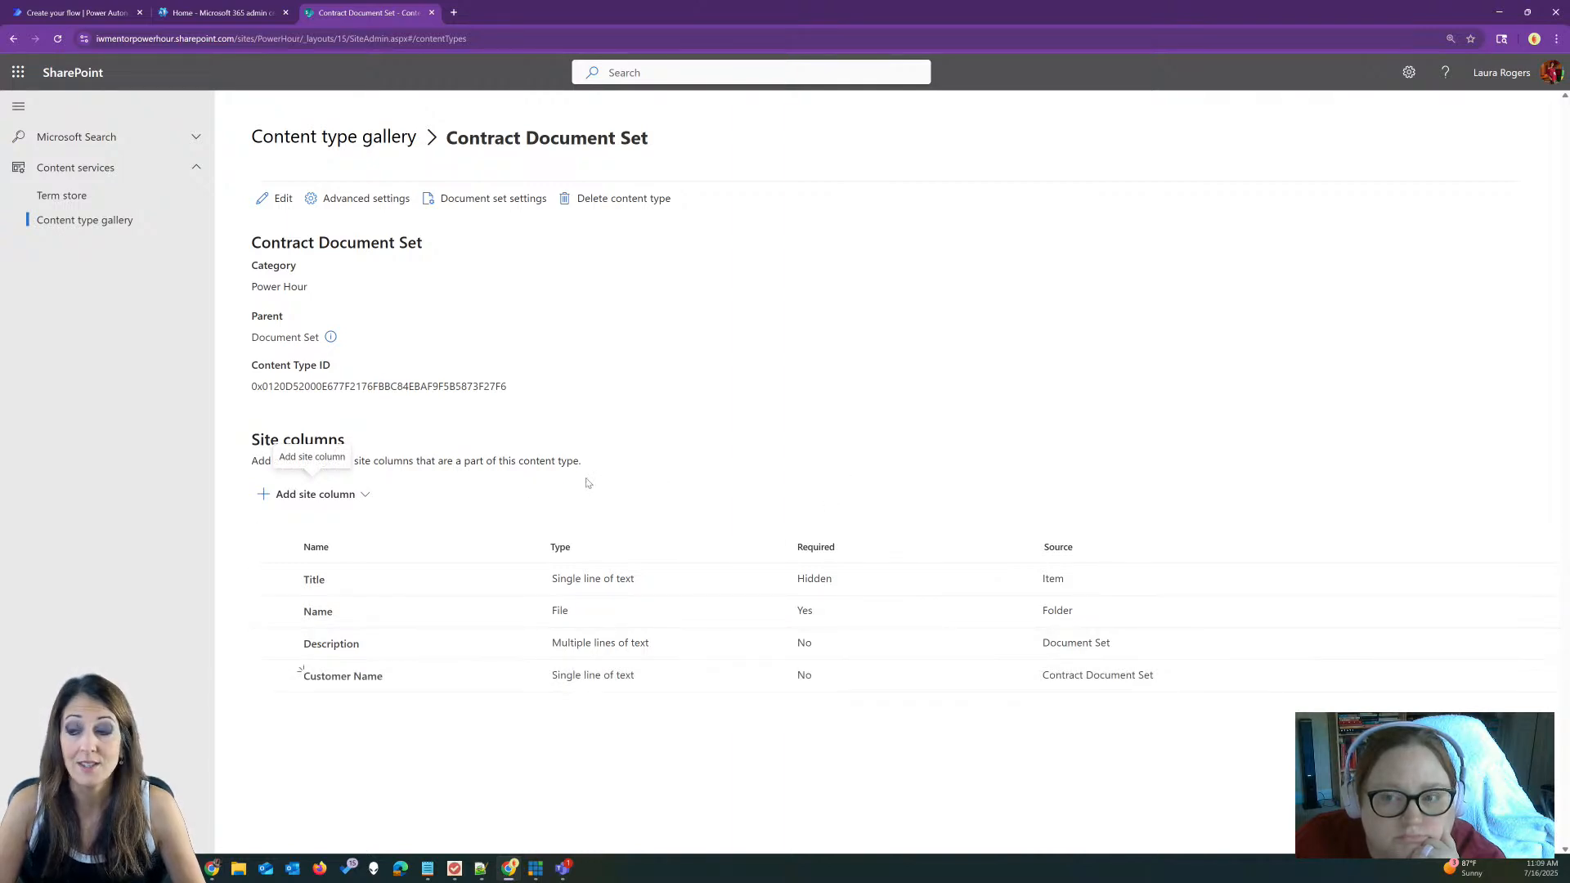
# Step: Start a new Contract Status site column in the Power Hour category with Choice type
pyautogui.click(340, 495)
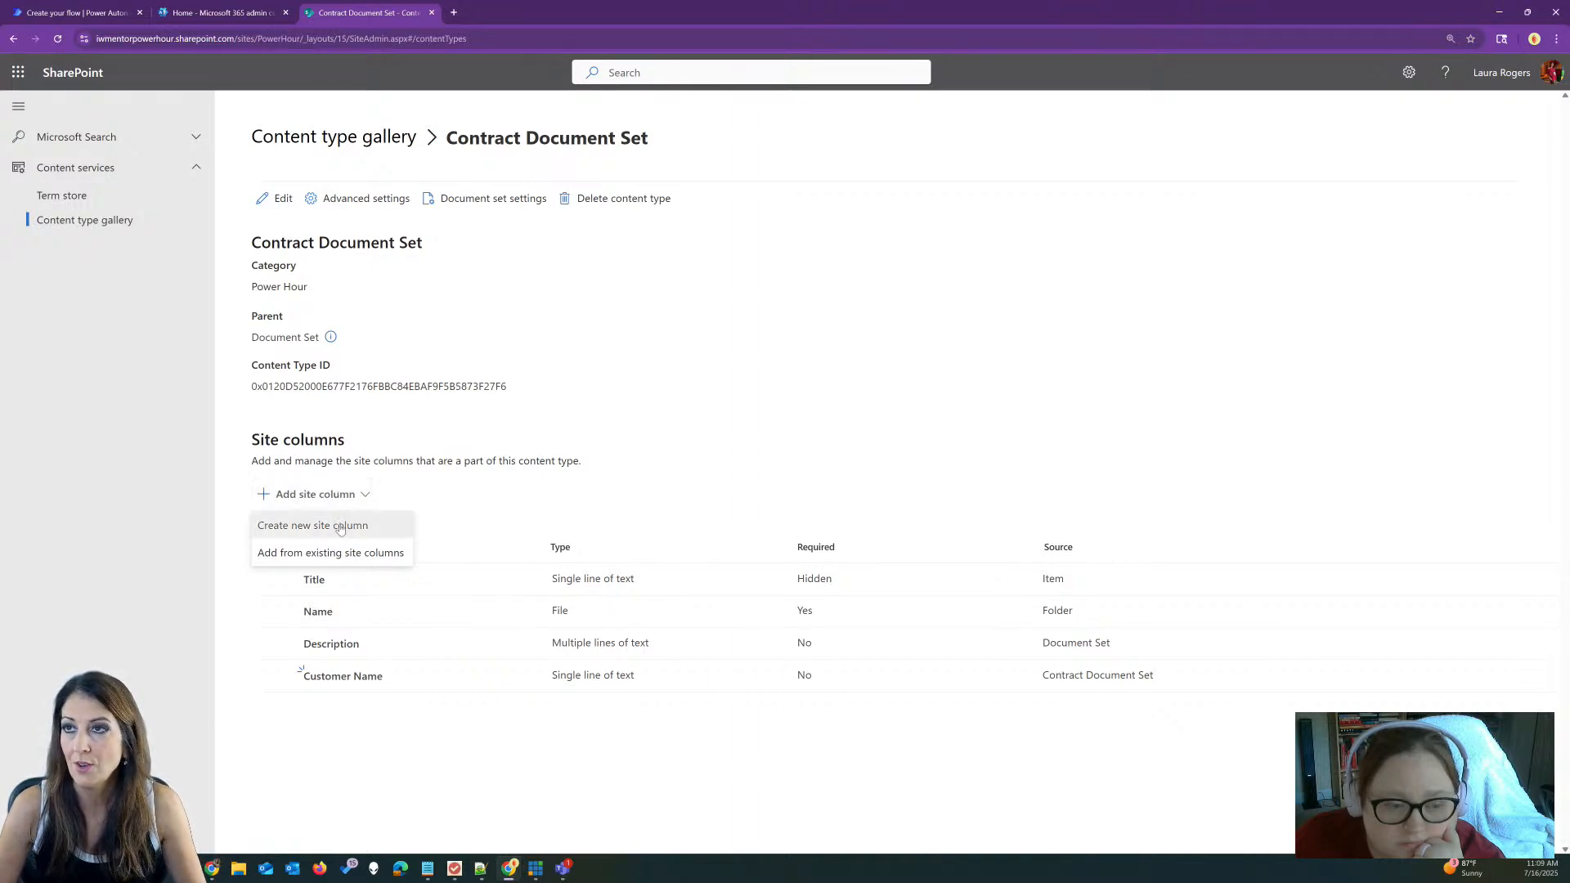
pyautogui.click(340, 528)
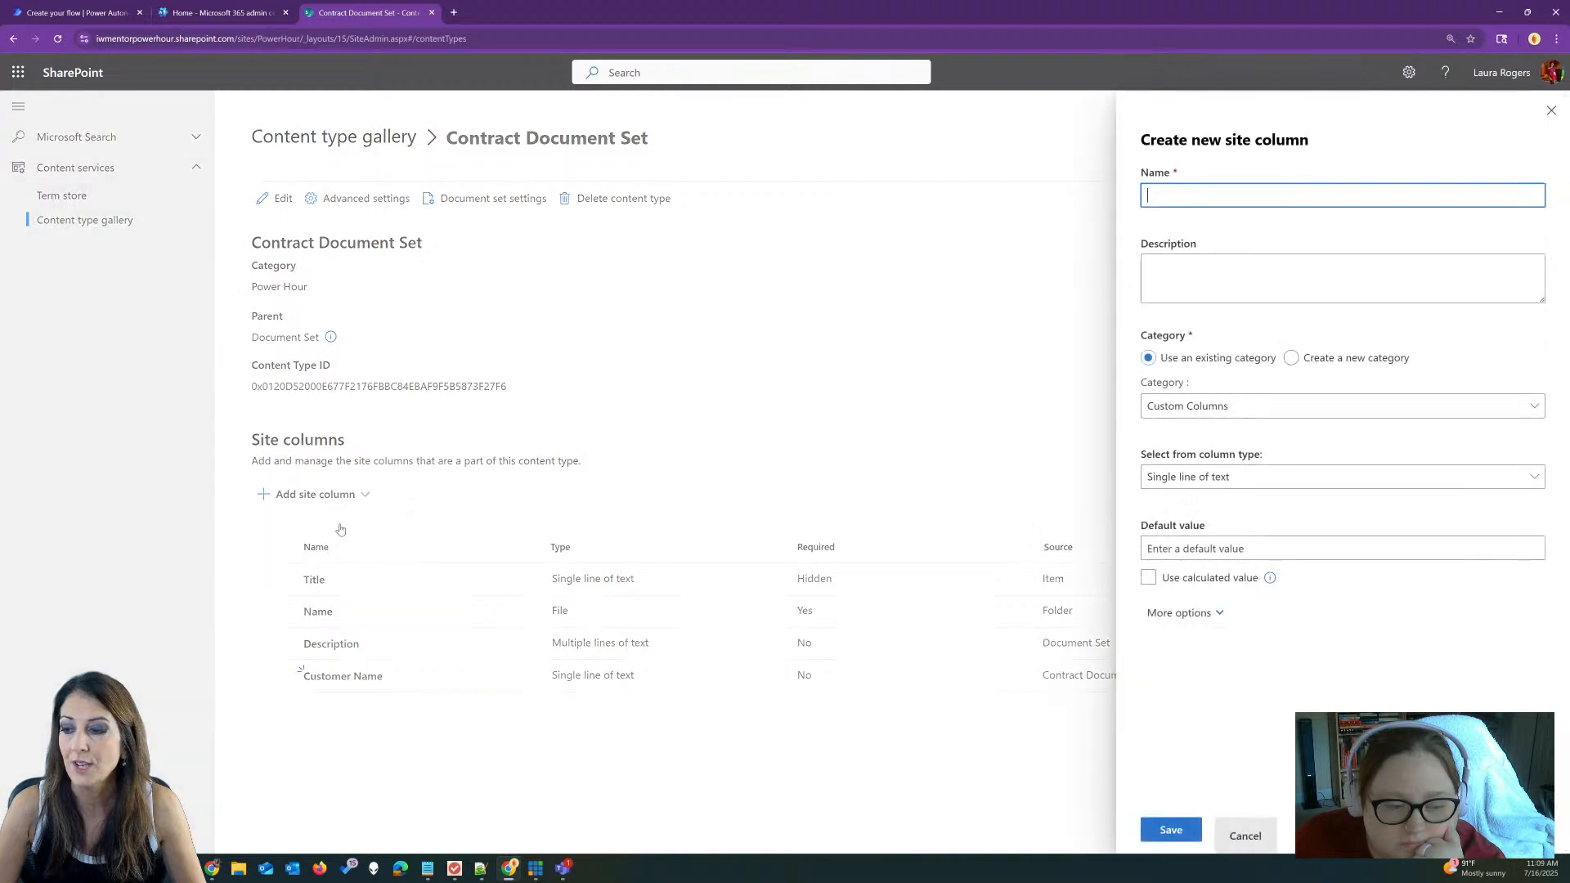
pyautogui.write('Contrac')
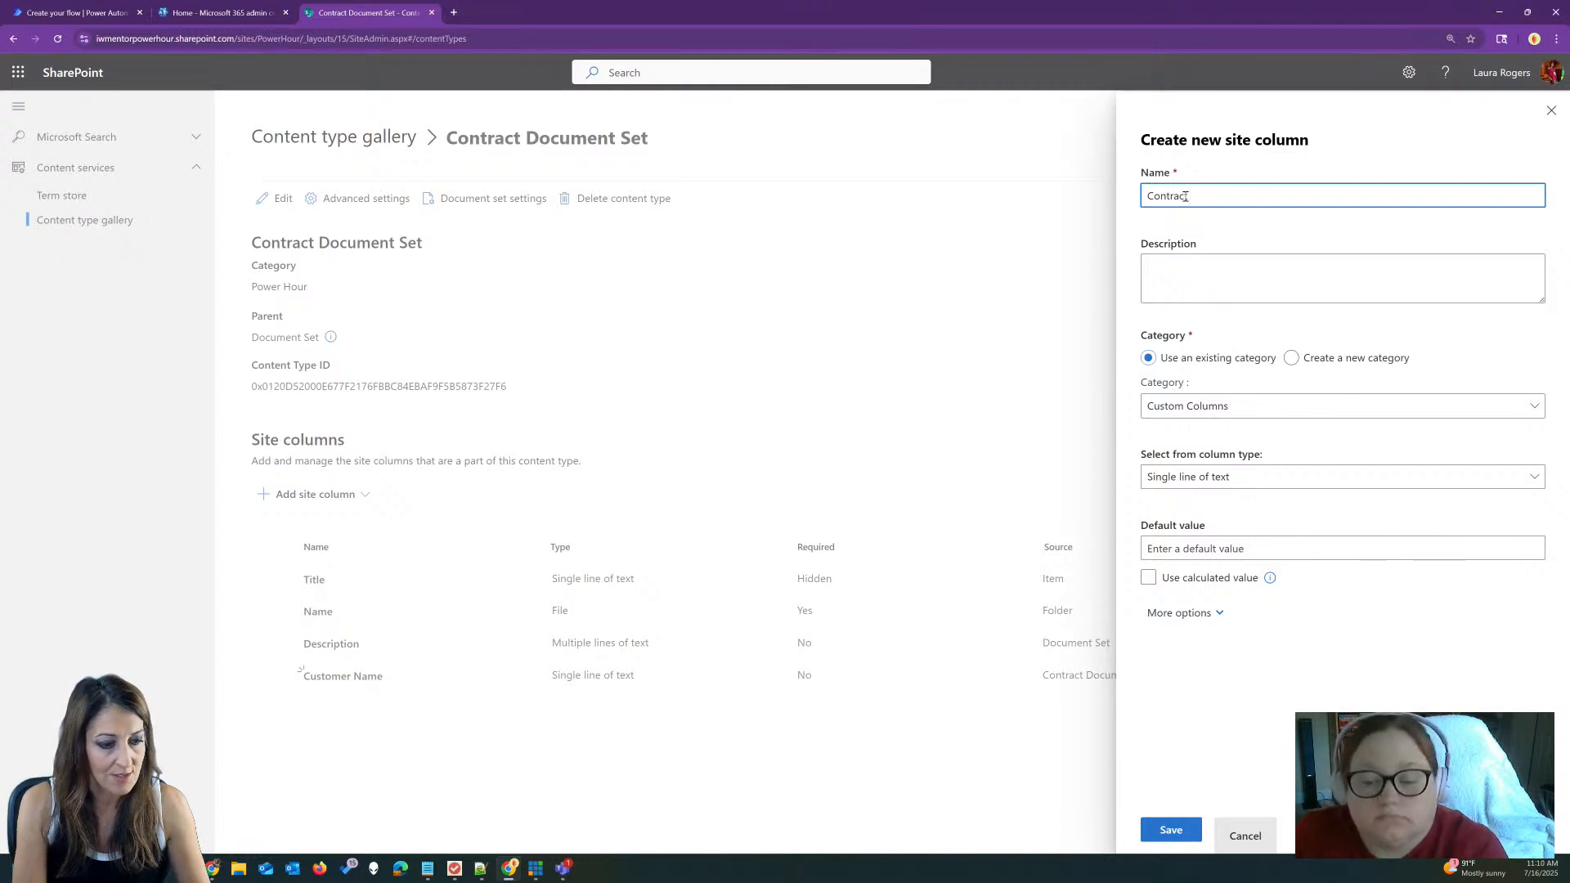
pyautogui.write('Stat')
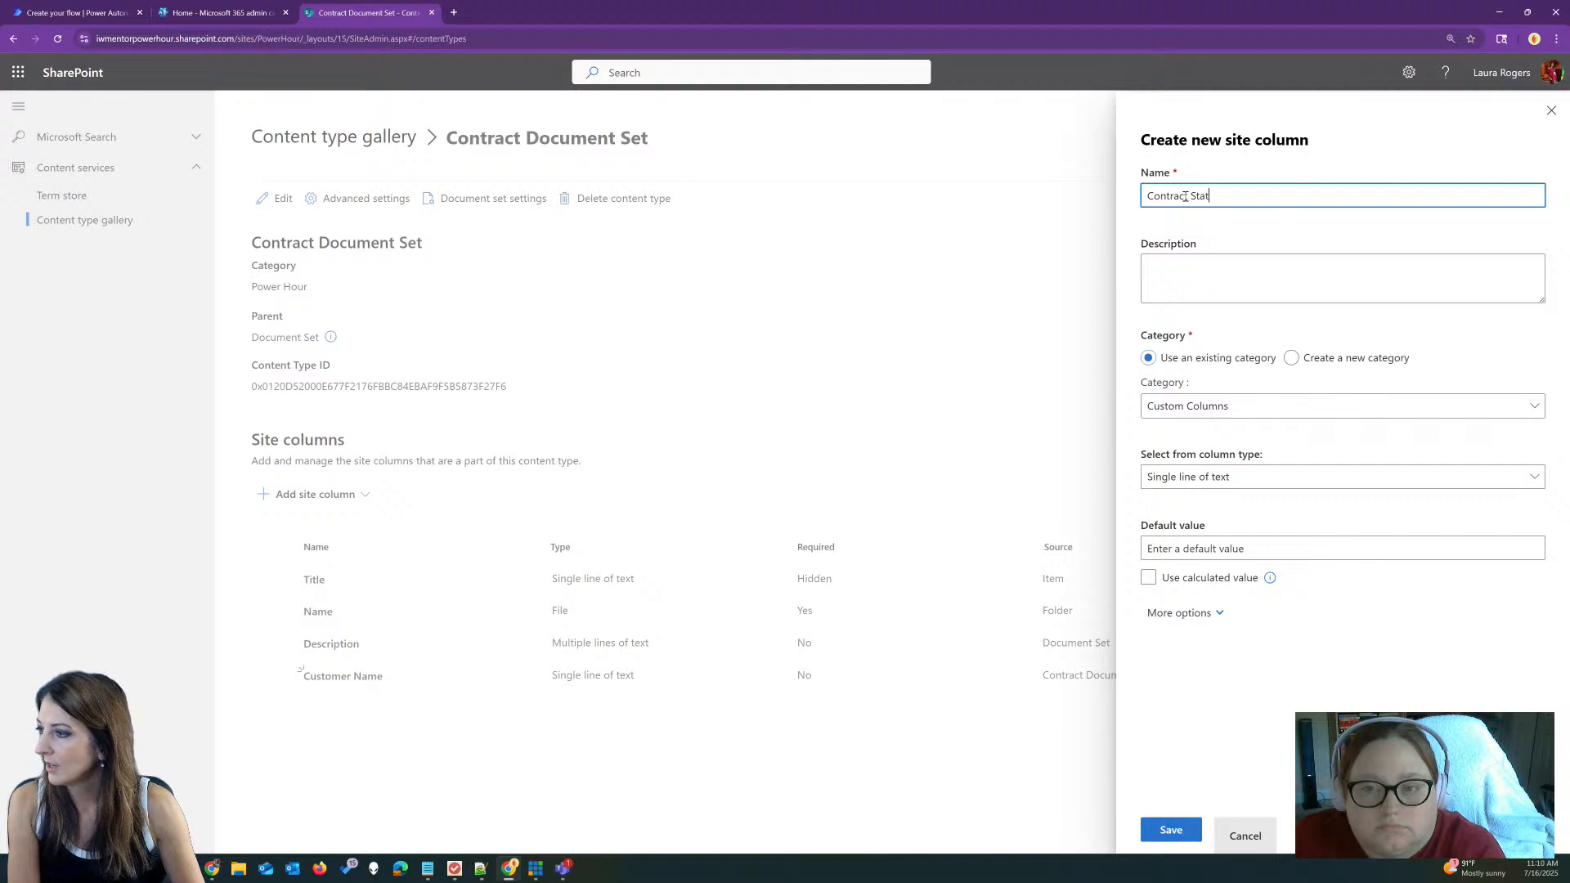
pyautogui.write('us')
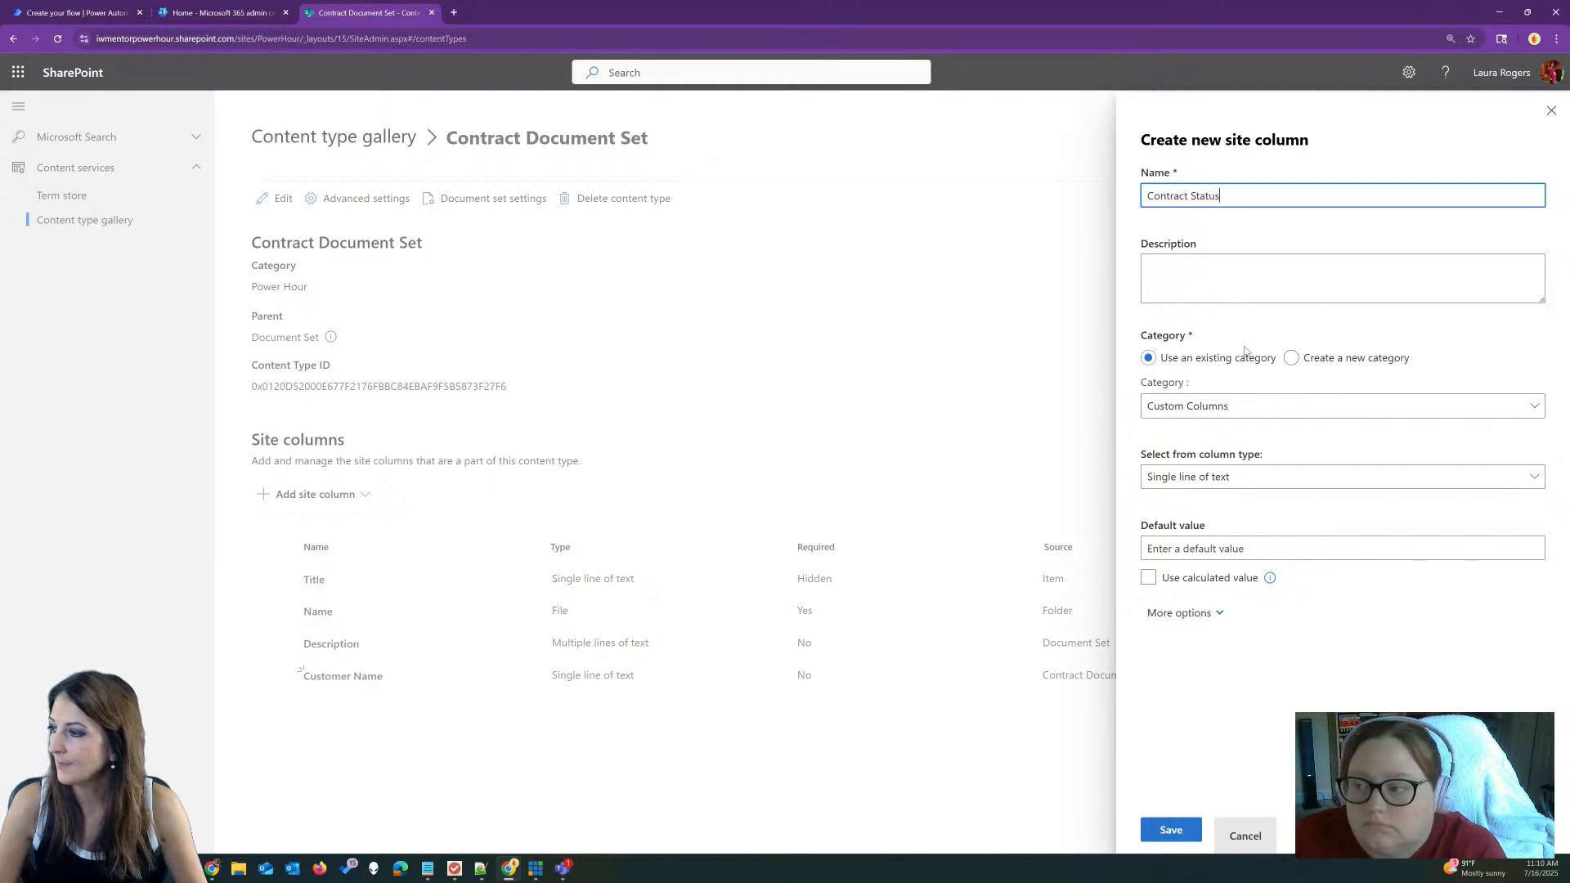
pyautogui.click(1250, 408)
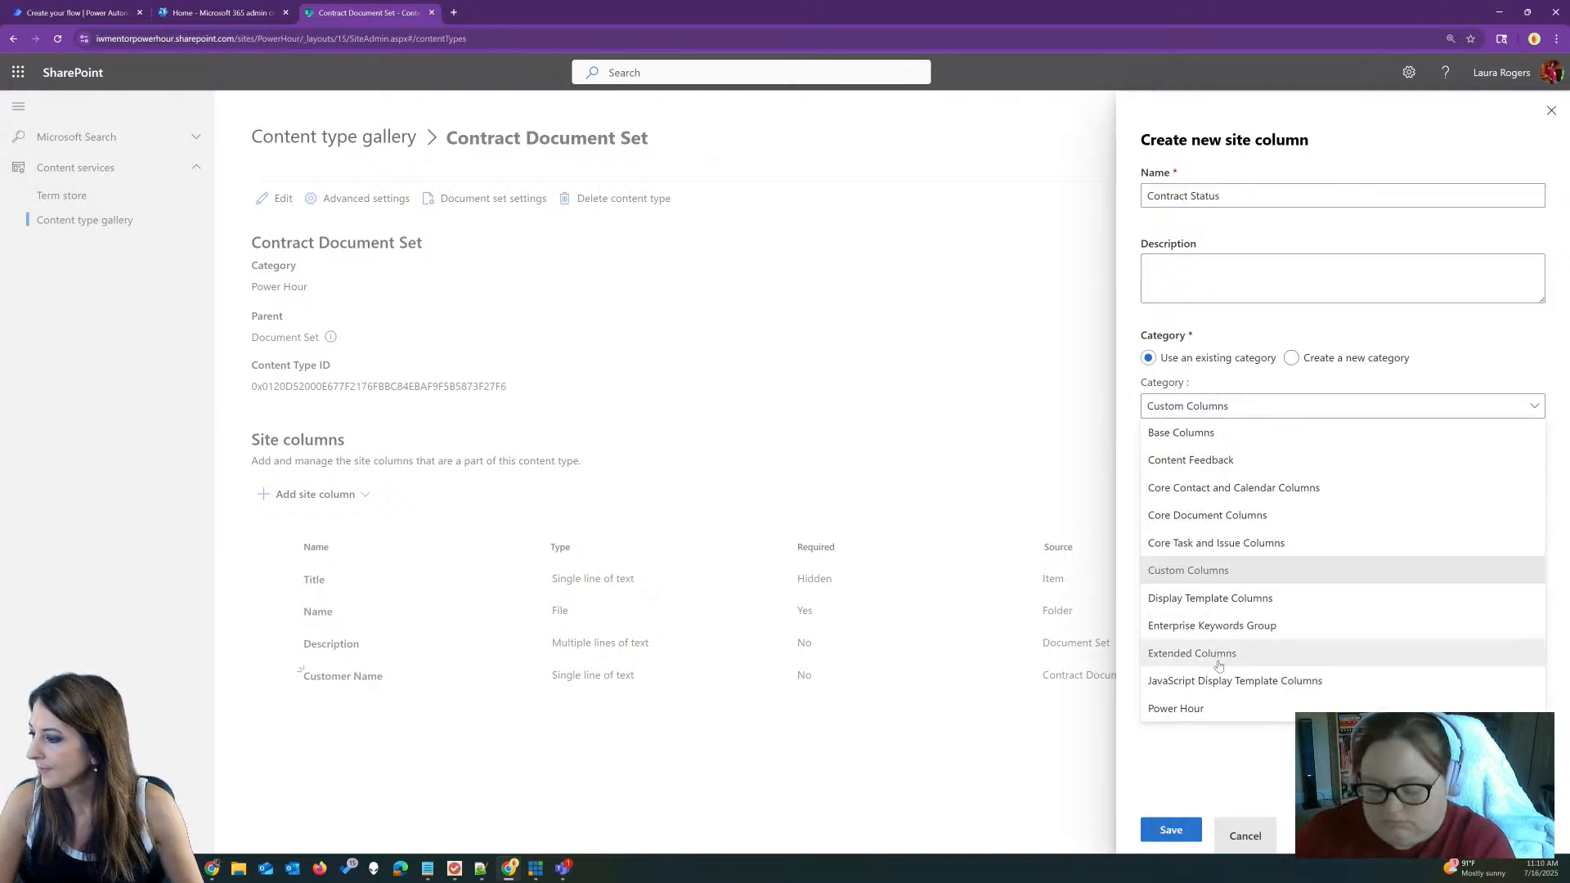
pyautogui.click(1213, 710)
pyautogui.click(1226, 484)
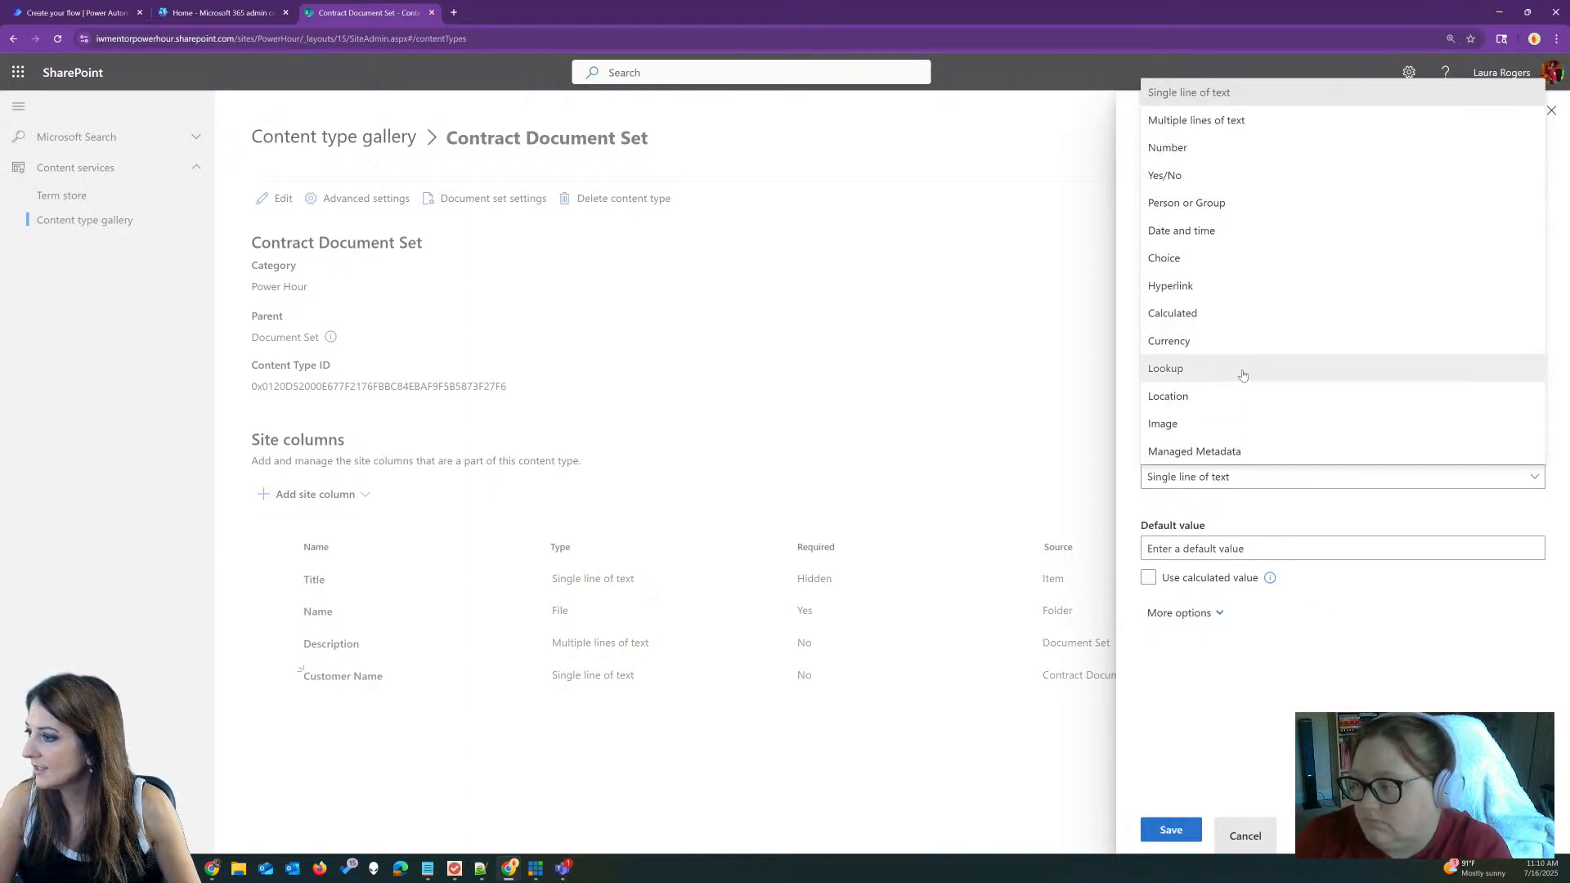
pyautogui.click(1216, 258)
# Step: Enter choices Not Started, In Progress, Completed and On Hold, drop the fifth, and save
pyautogui.click(1218, 551)
pyautogui.write('Not Started')
pyautogui.press('Tab')
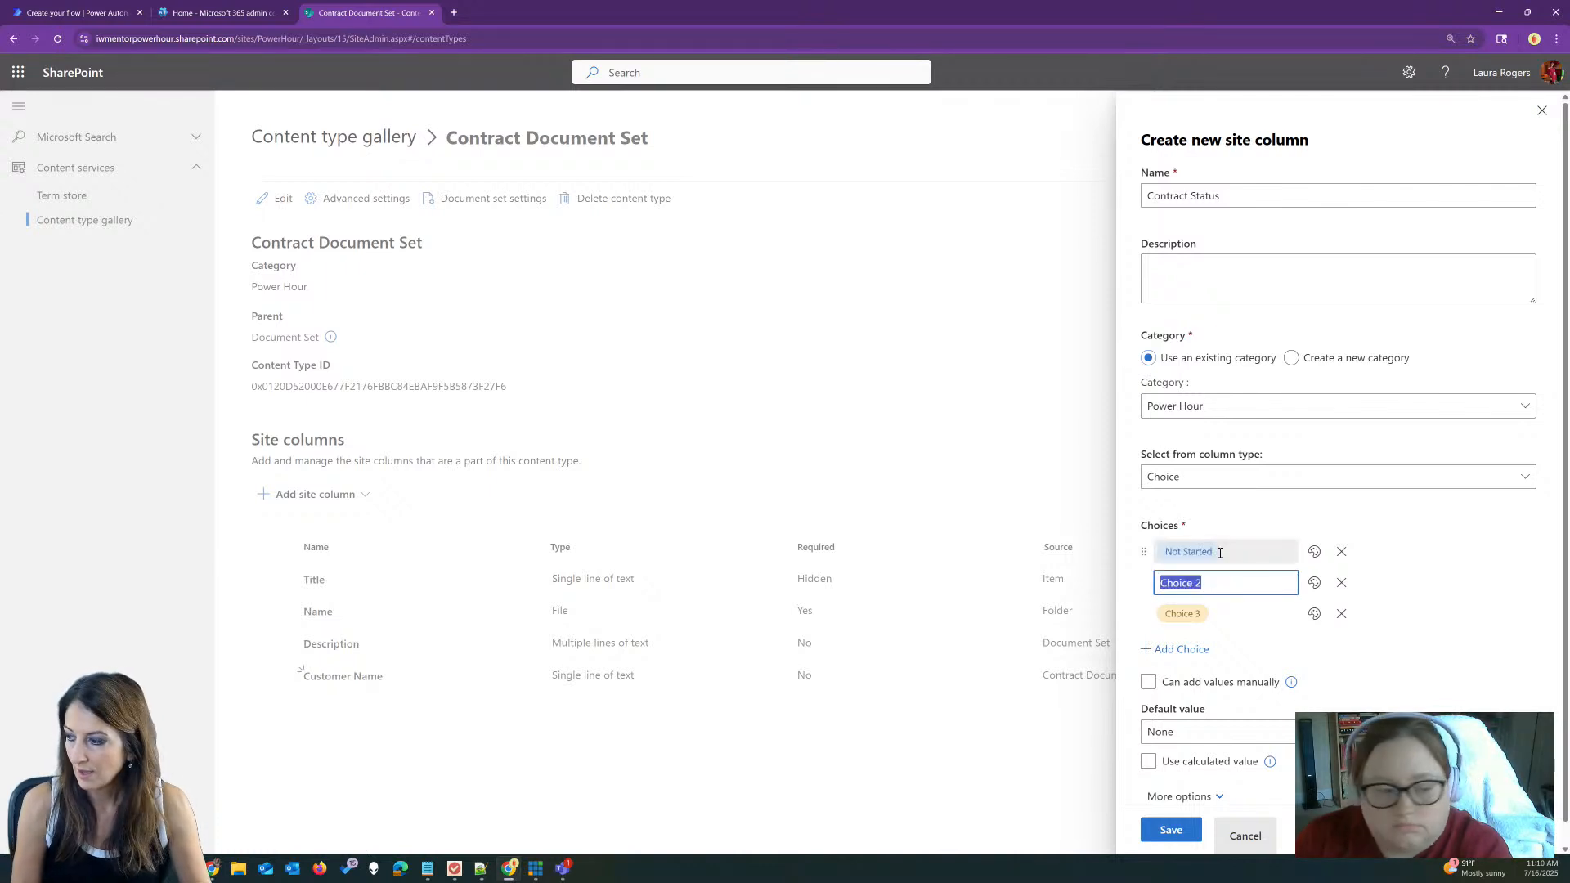
pyautogui.write('In Progress')
pyautogui.press('Tab')
pyautogui.write('Comple')
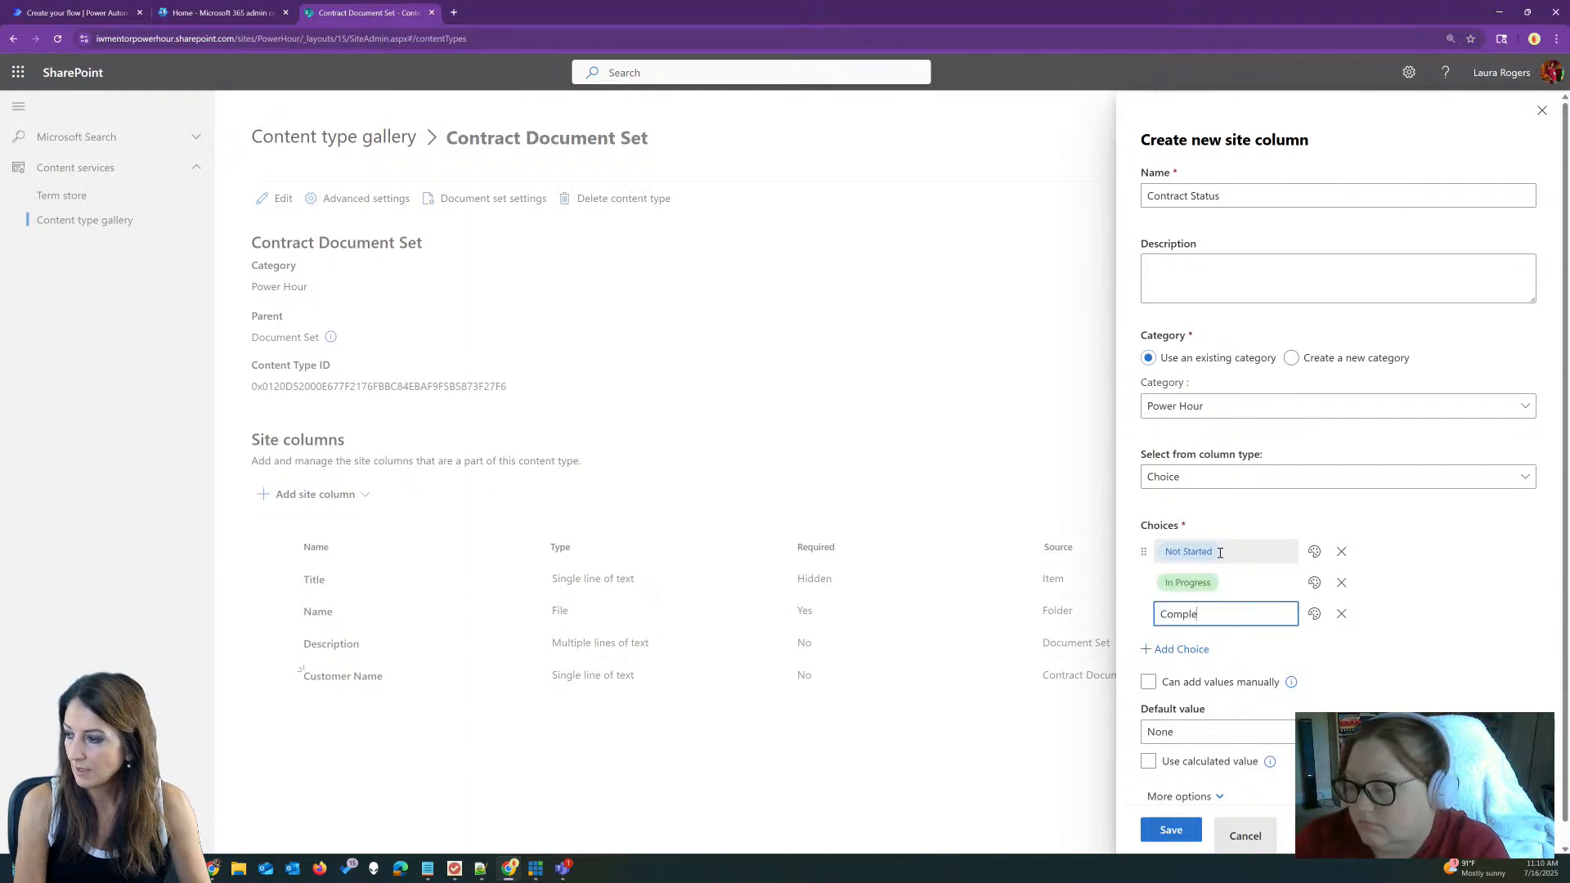
pyautogui.write('ted')
pyautogui.press('Tab')
pyautogui.write('On Hold')
pyautogui.press('Tab')
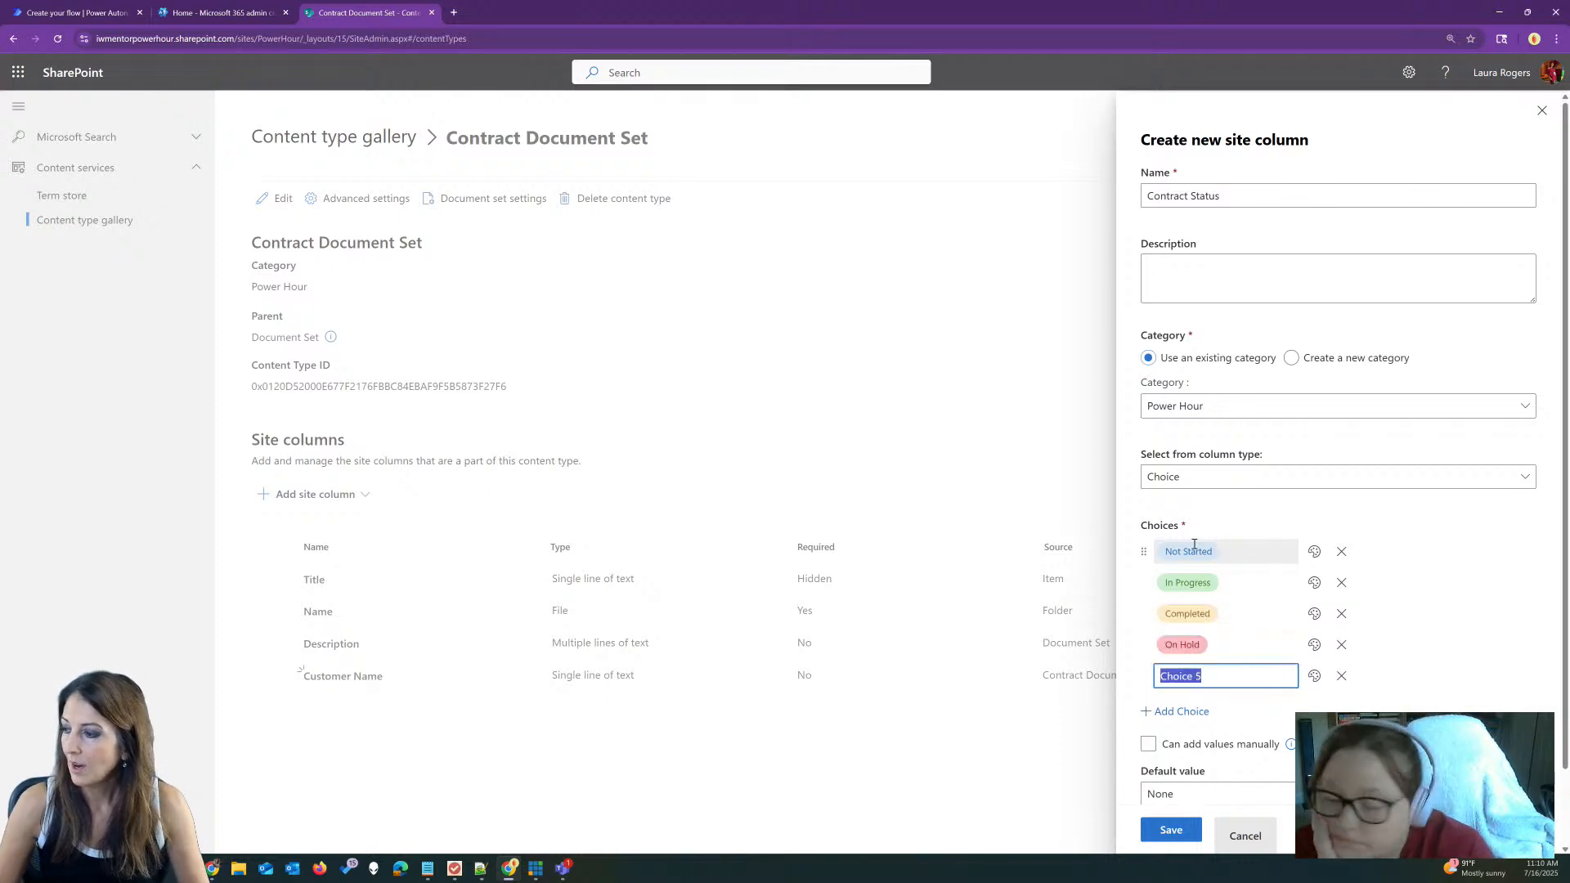
pyautogui.click(1341, 675)
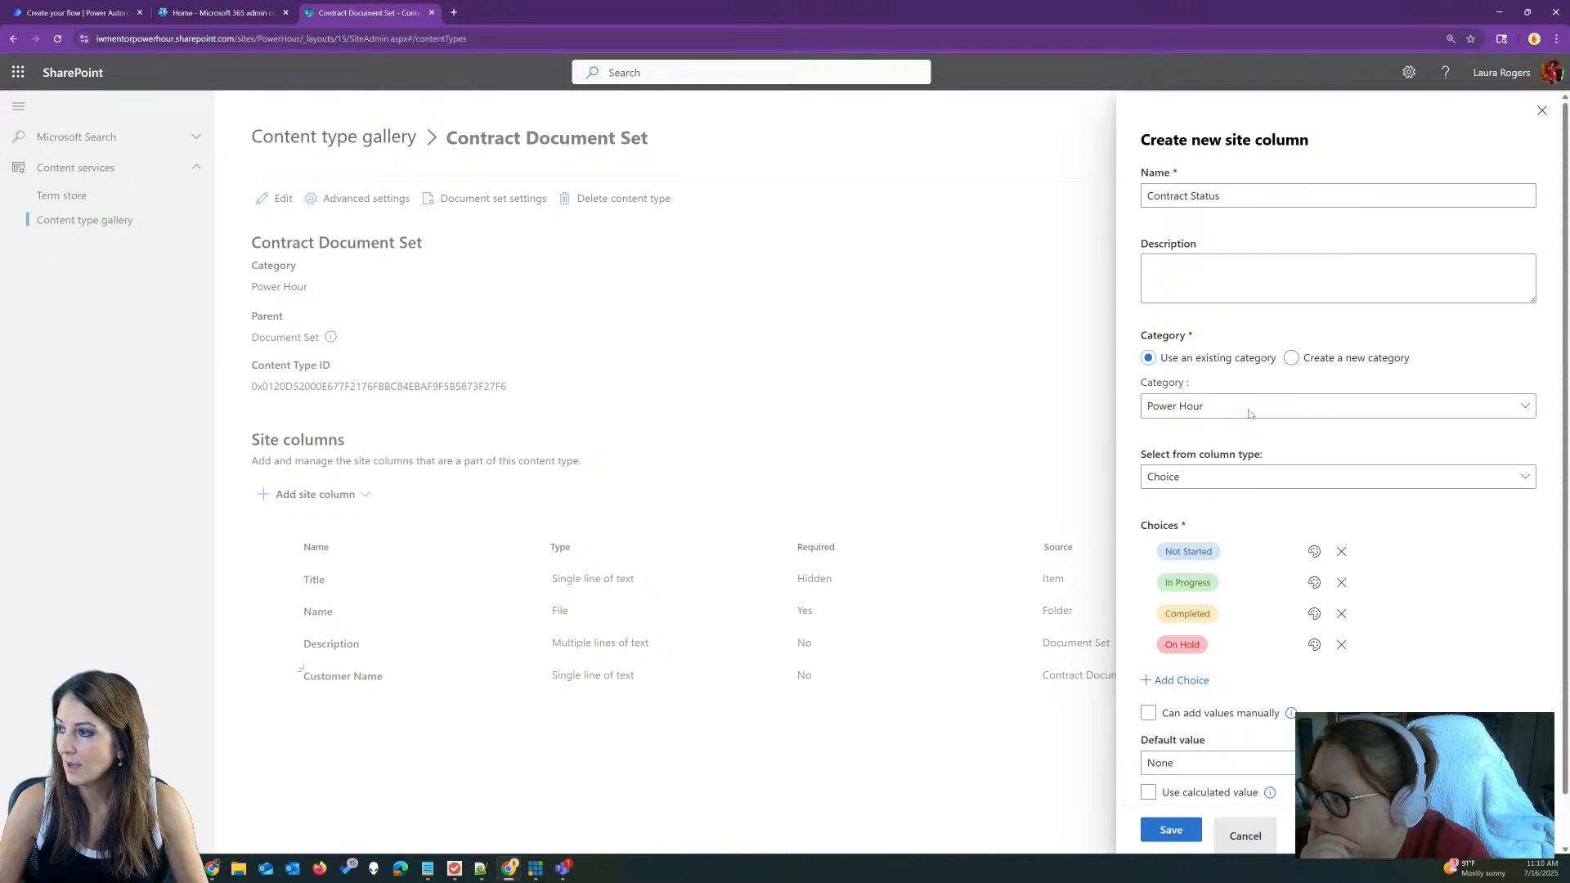
pyautogui.click(1167, 831)
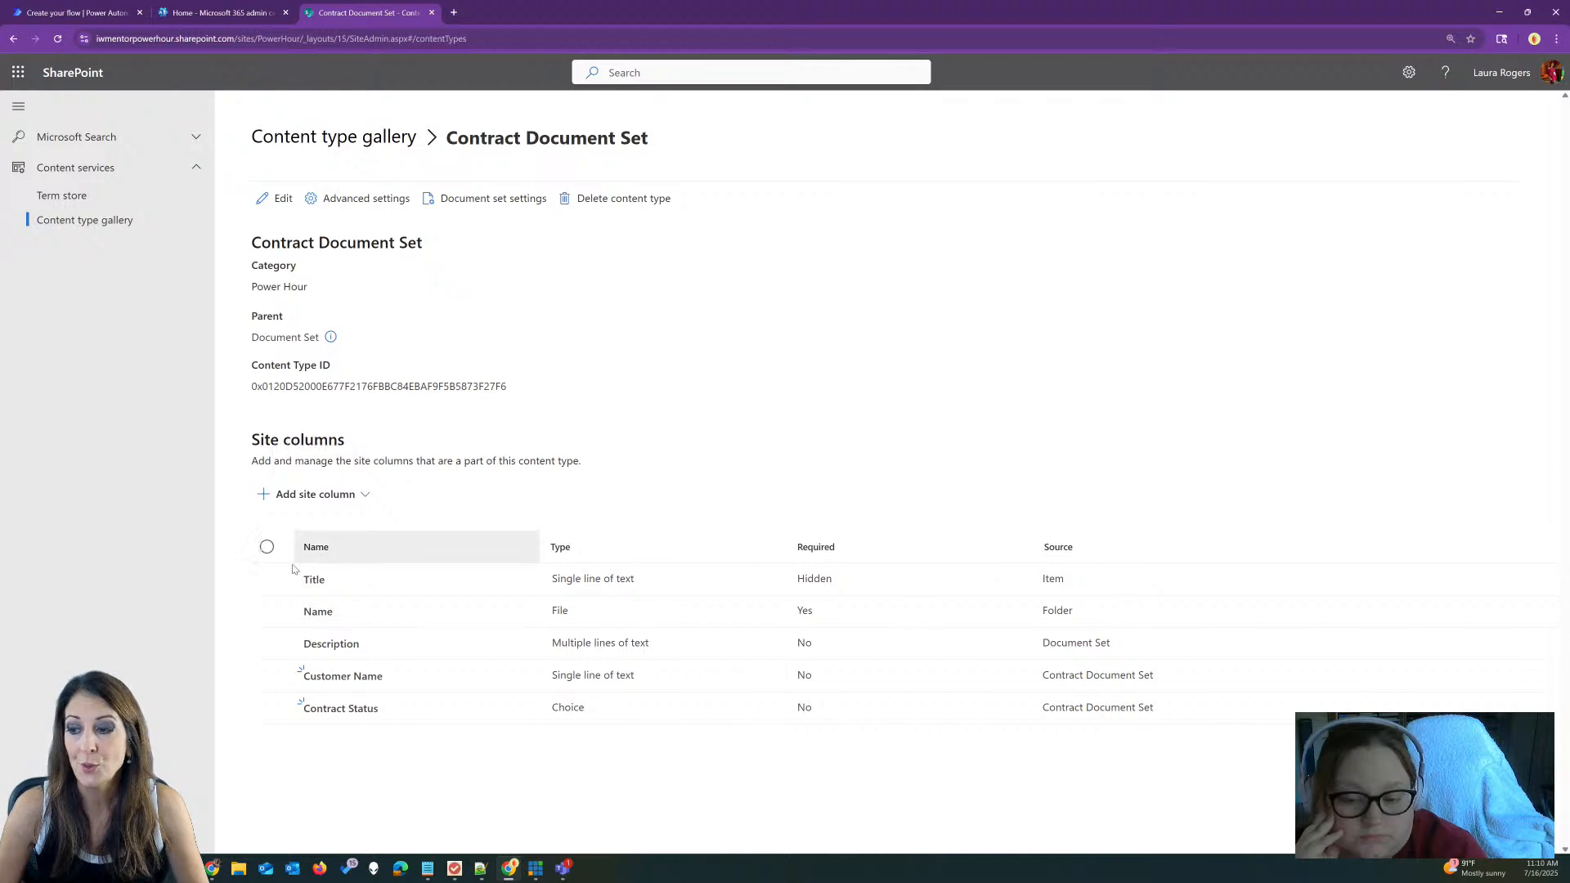
# Step: Create and save a Contract Liaison Person or Group column under the Power Hour category
pyautogui.click(318, 495)
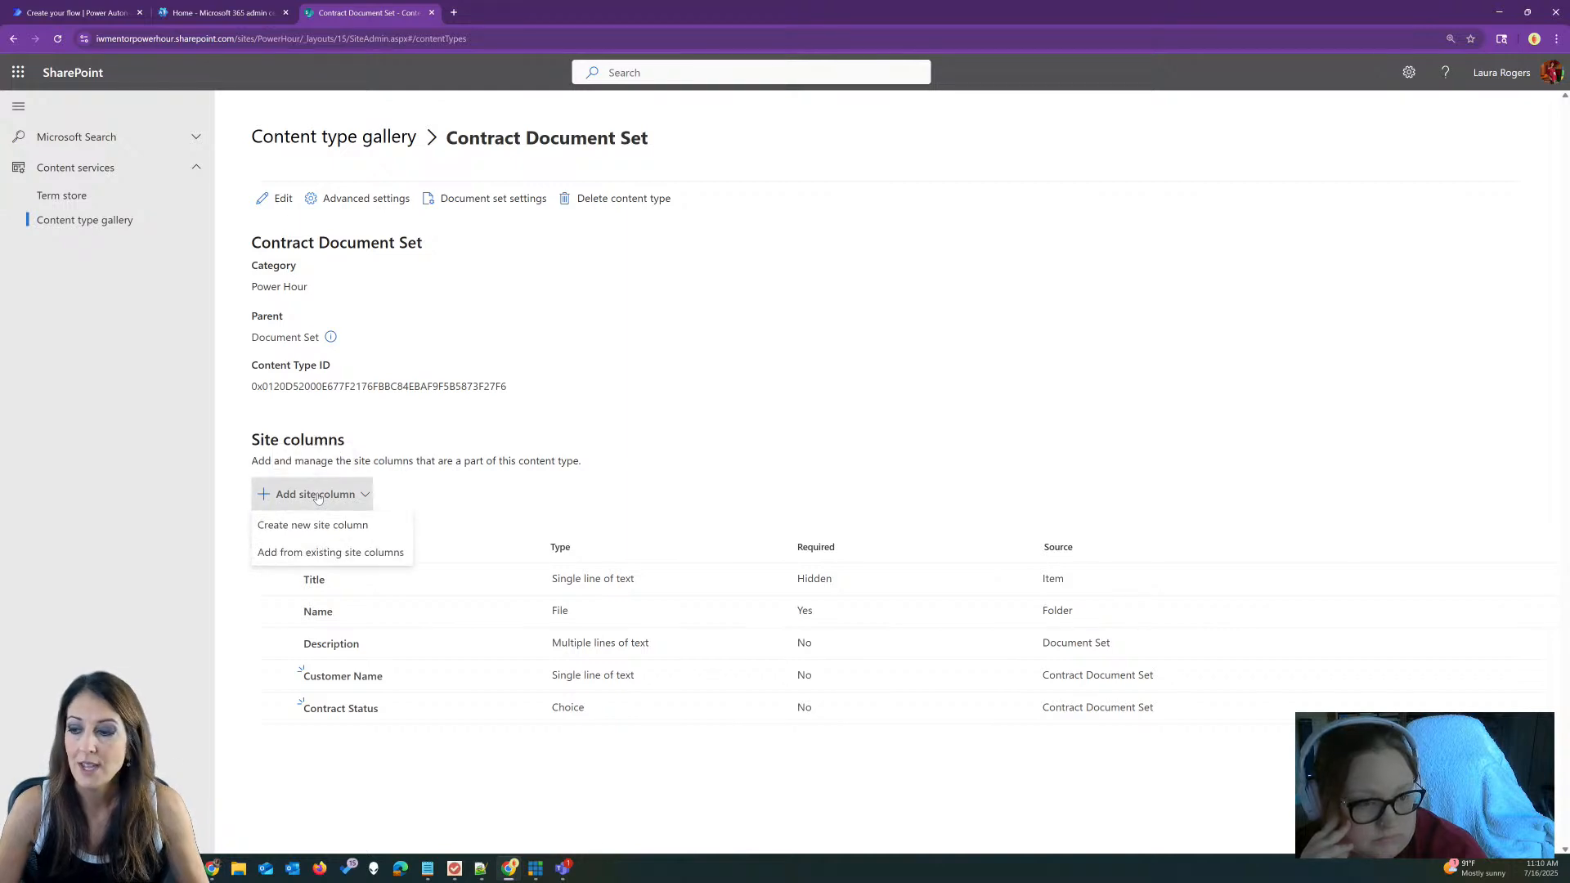
pyautogui.click(323, 527)
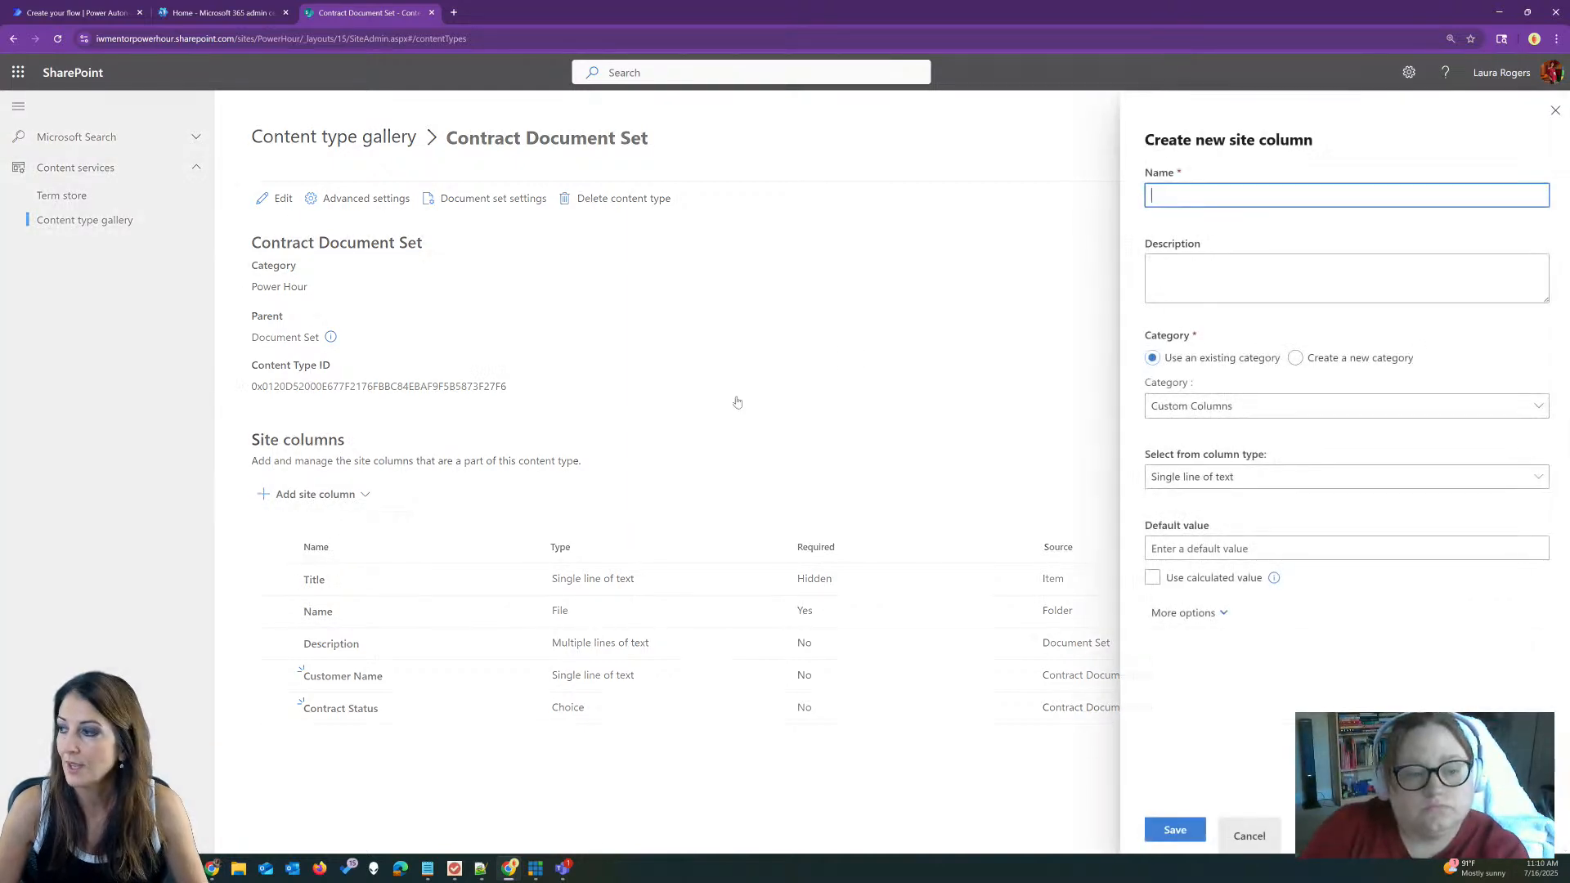
pyautogui.write('C')
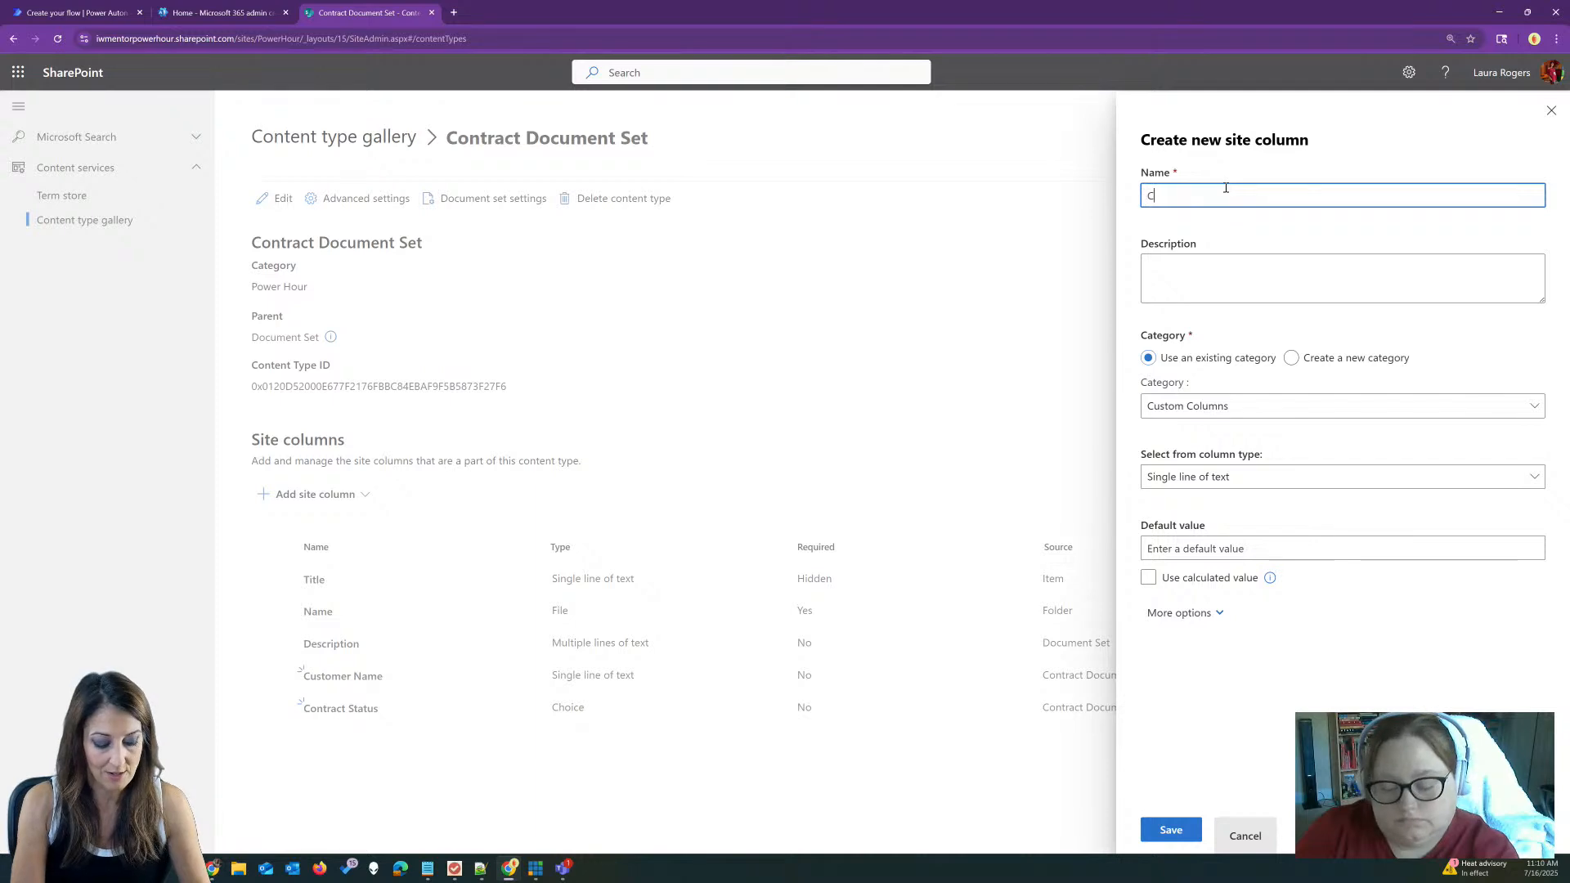
pyautogui.write('ontract Liaison')
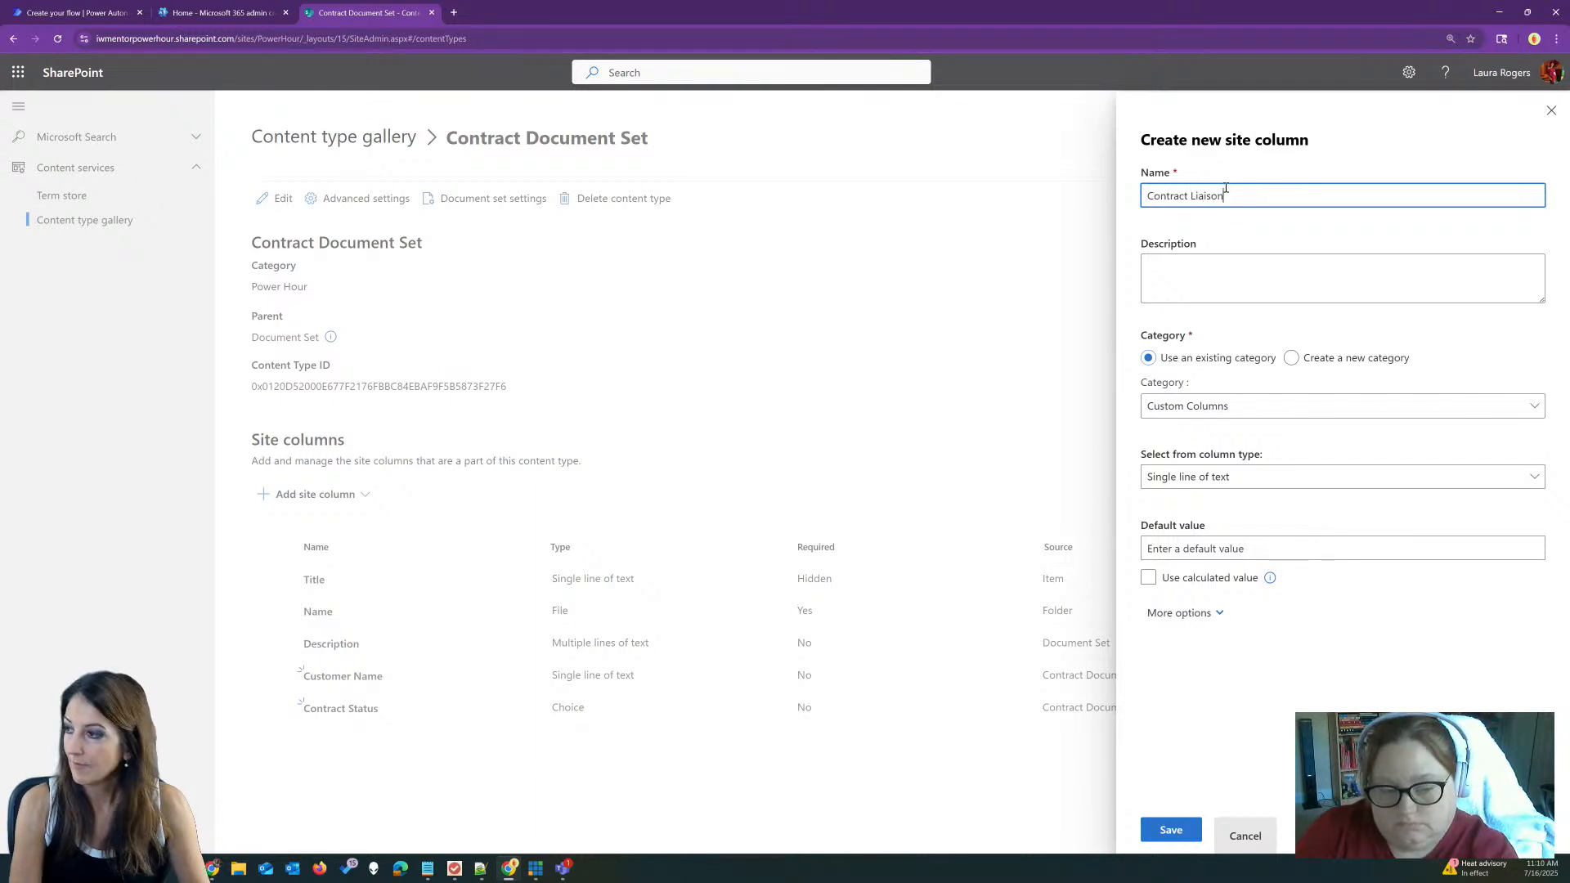
pyautogui.click(1224, 408)
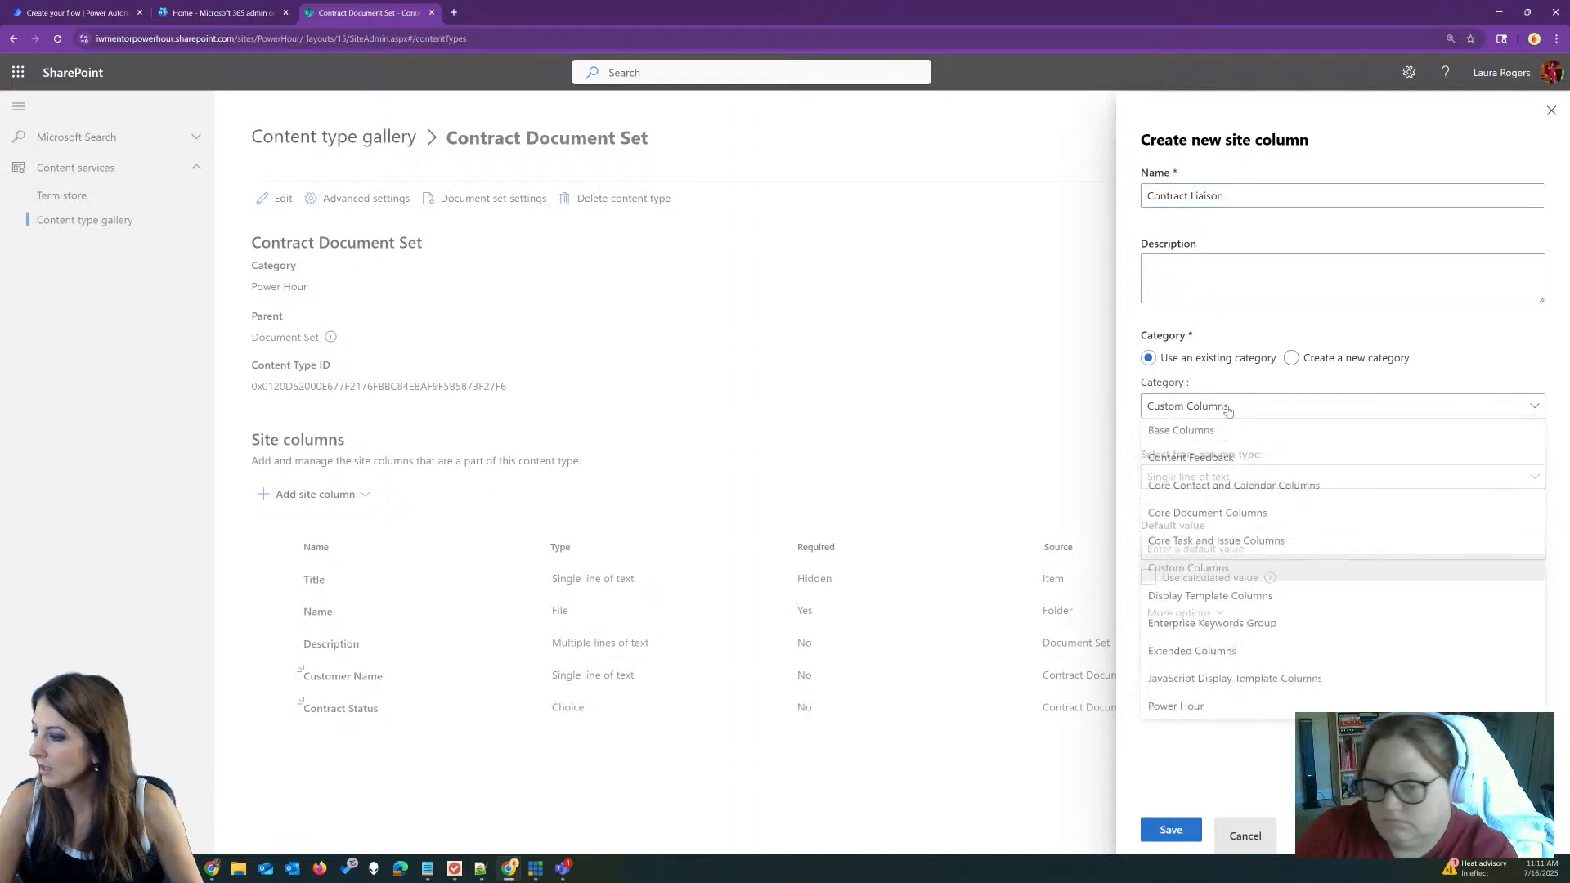
pyautogui.click(1226, 708)
pyautogui.click(1219, 478)
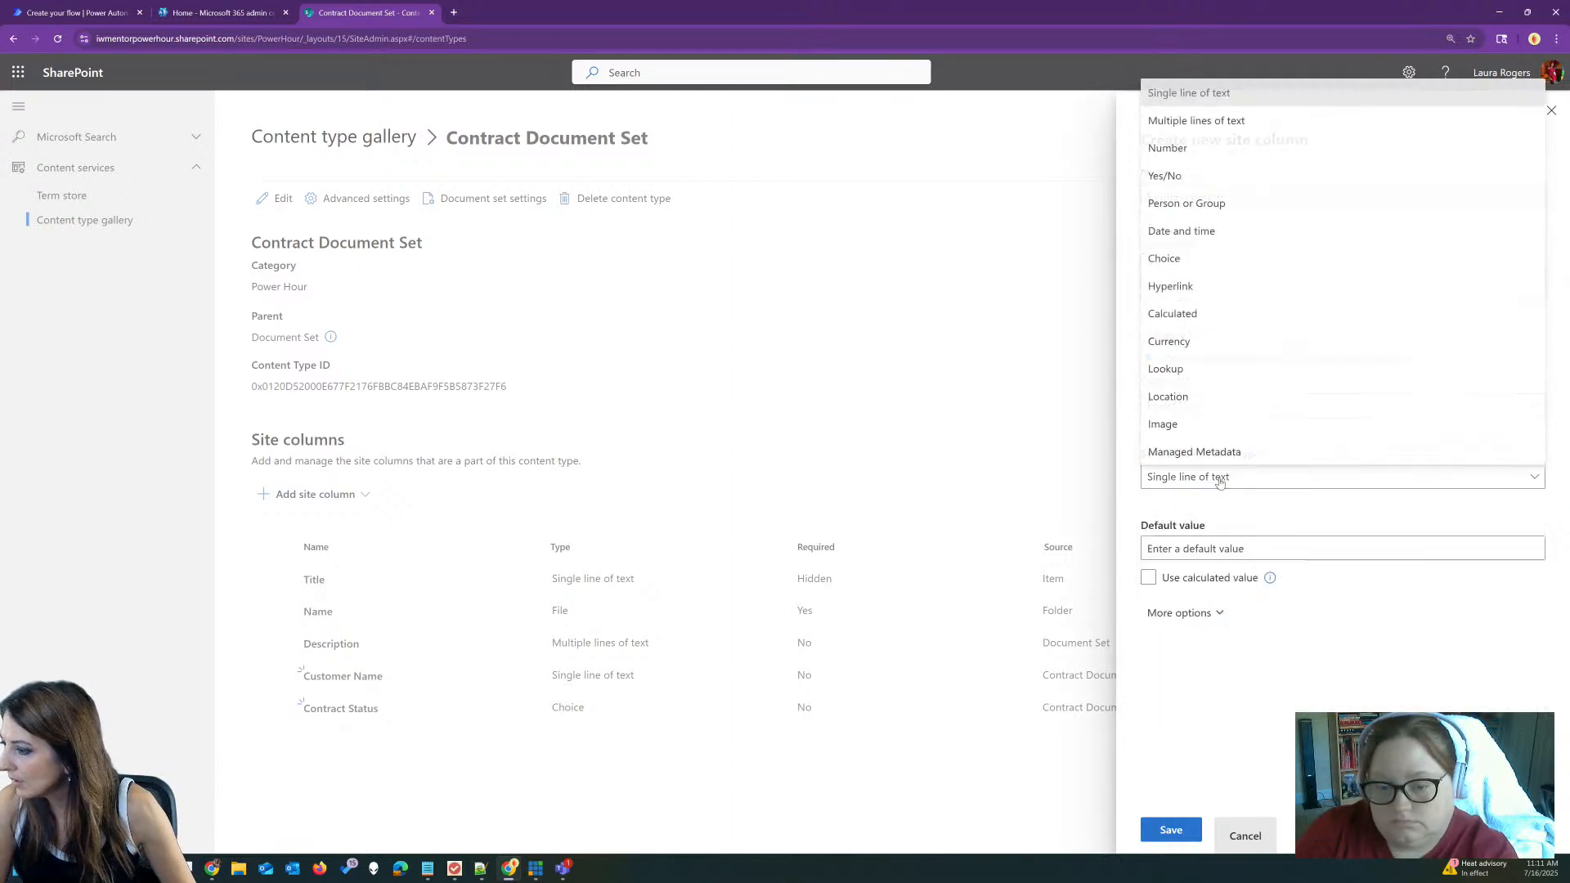
pyautogui.click(1189, 202)
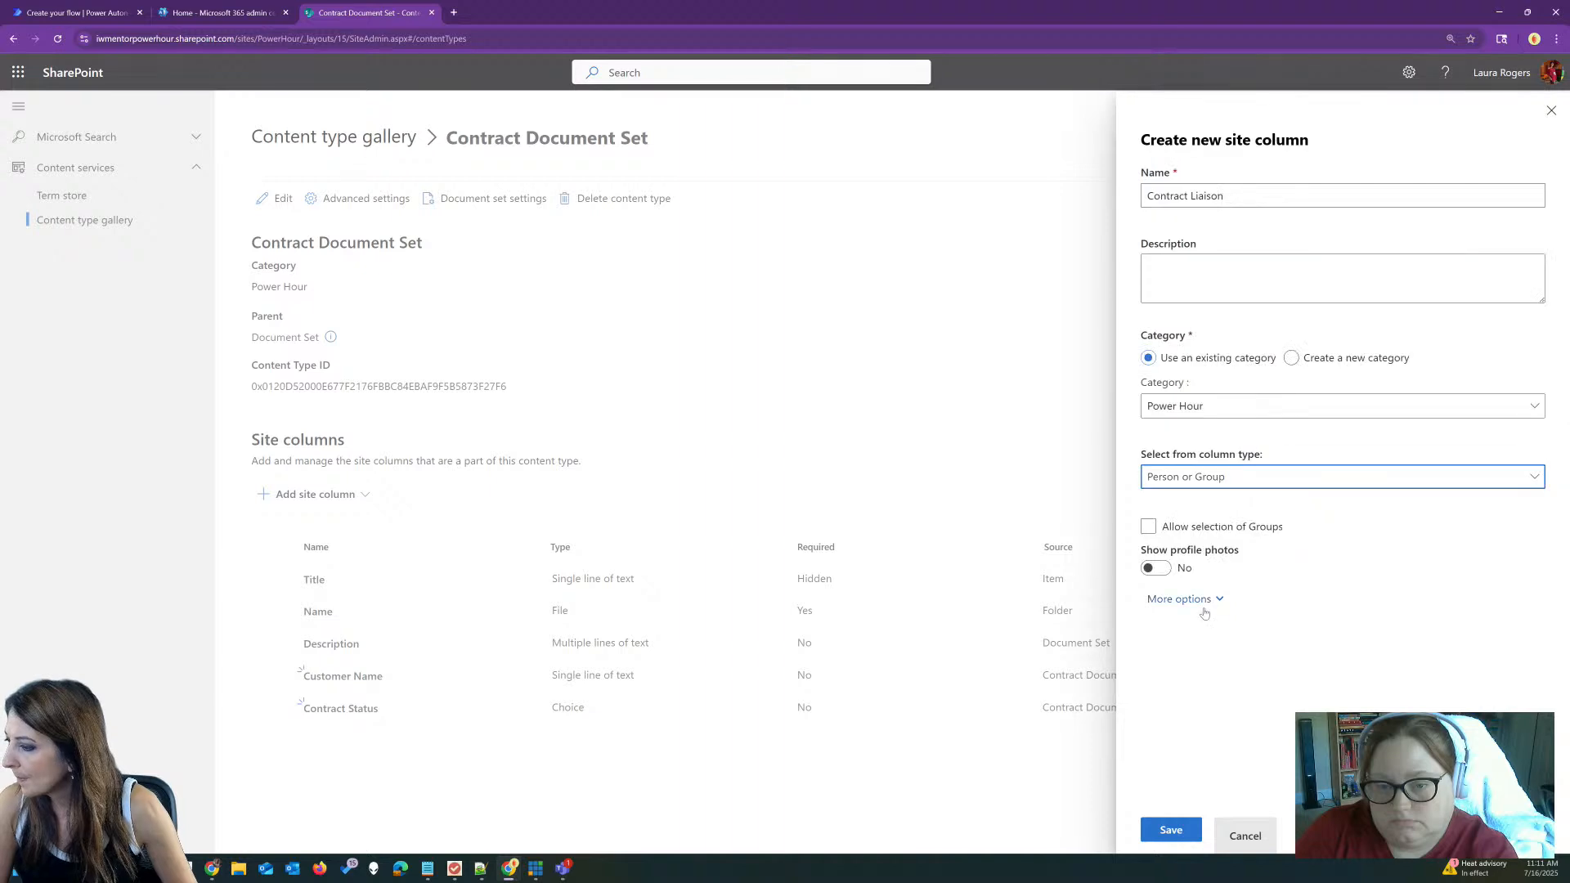
pyautogui.click(1199, 599)
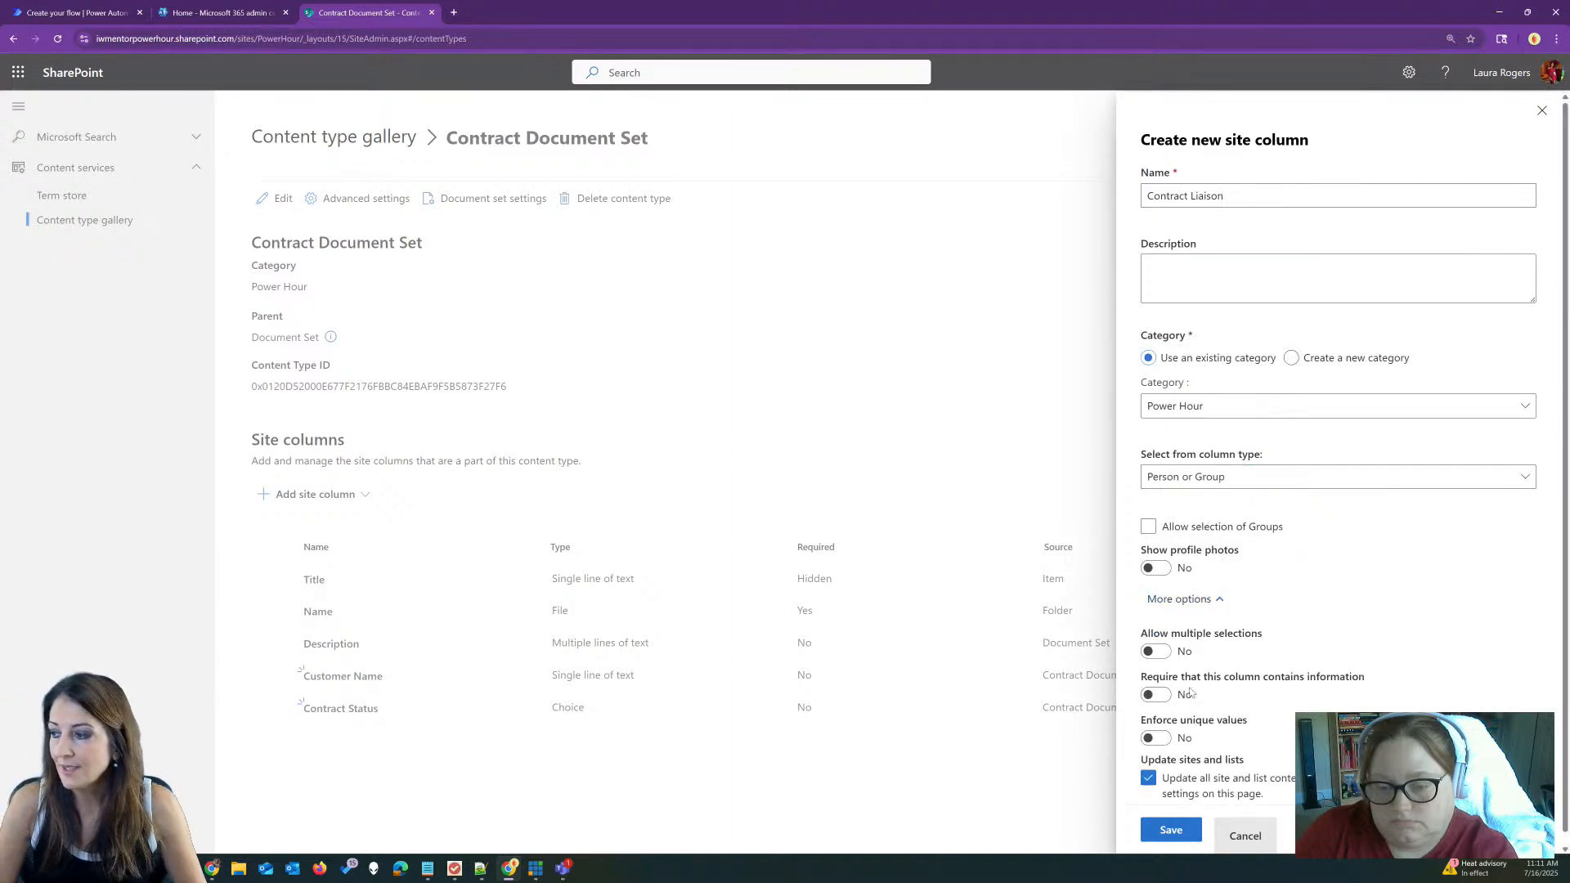
pyautogui.click(1170, 831)
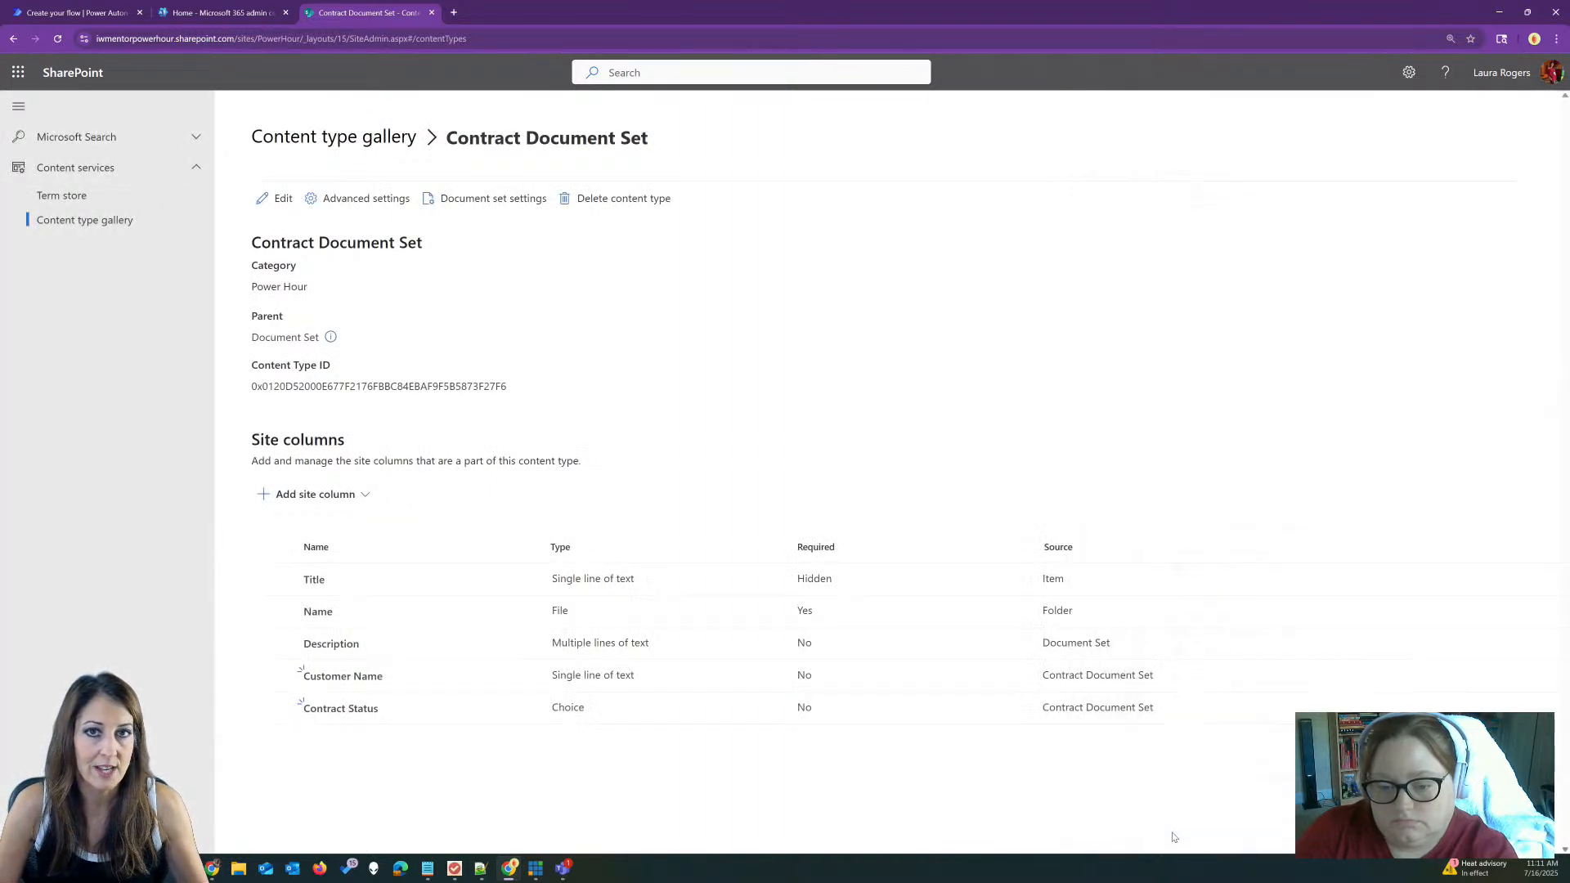
# Step: Create the Contract Contact email site column as single line of text in the Power Hour category and save it
pyautogui.click(330, 495)
pyautogui.click(313, 525)
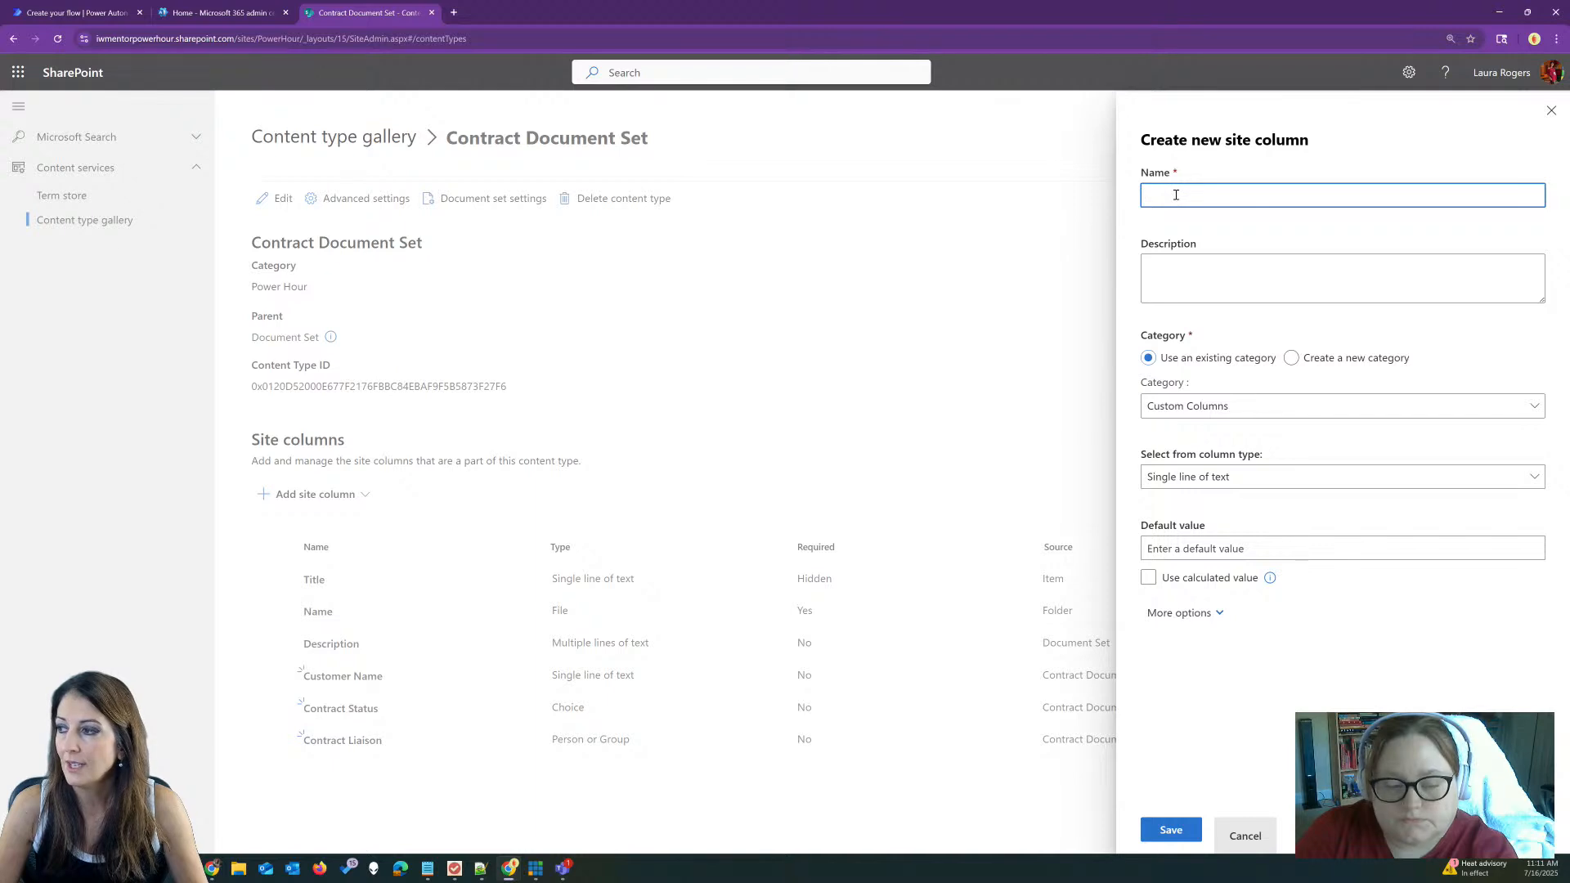
pyautogui.write('Contract')
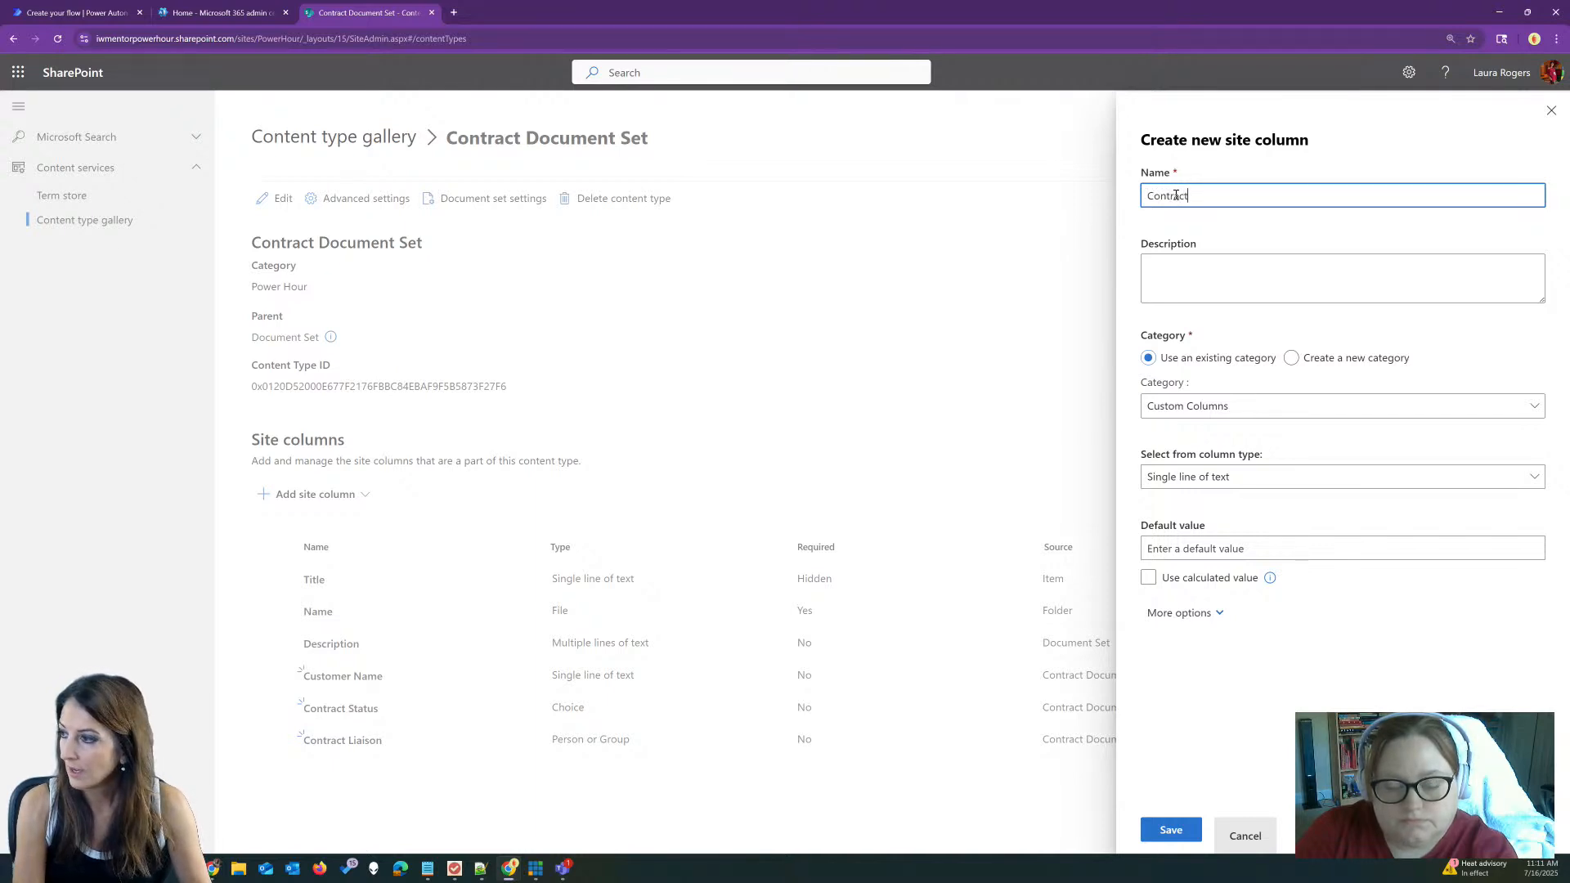
pyautogui.write(' Conta')
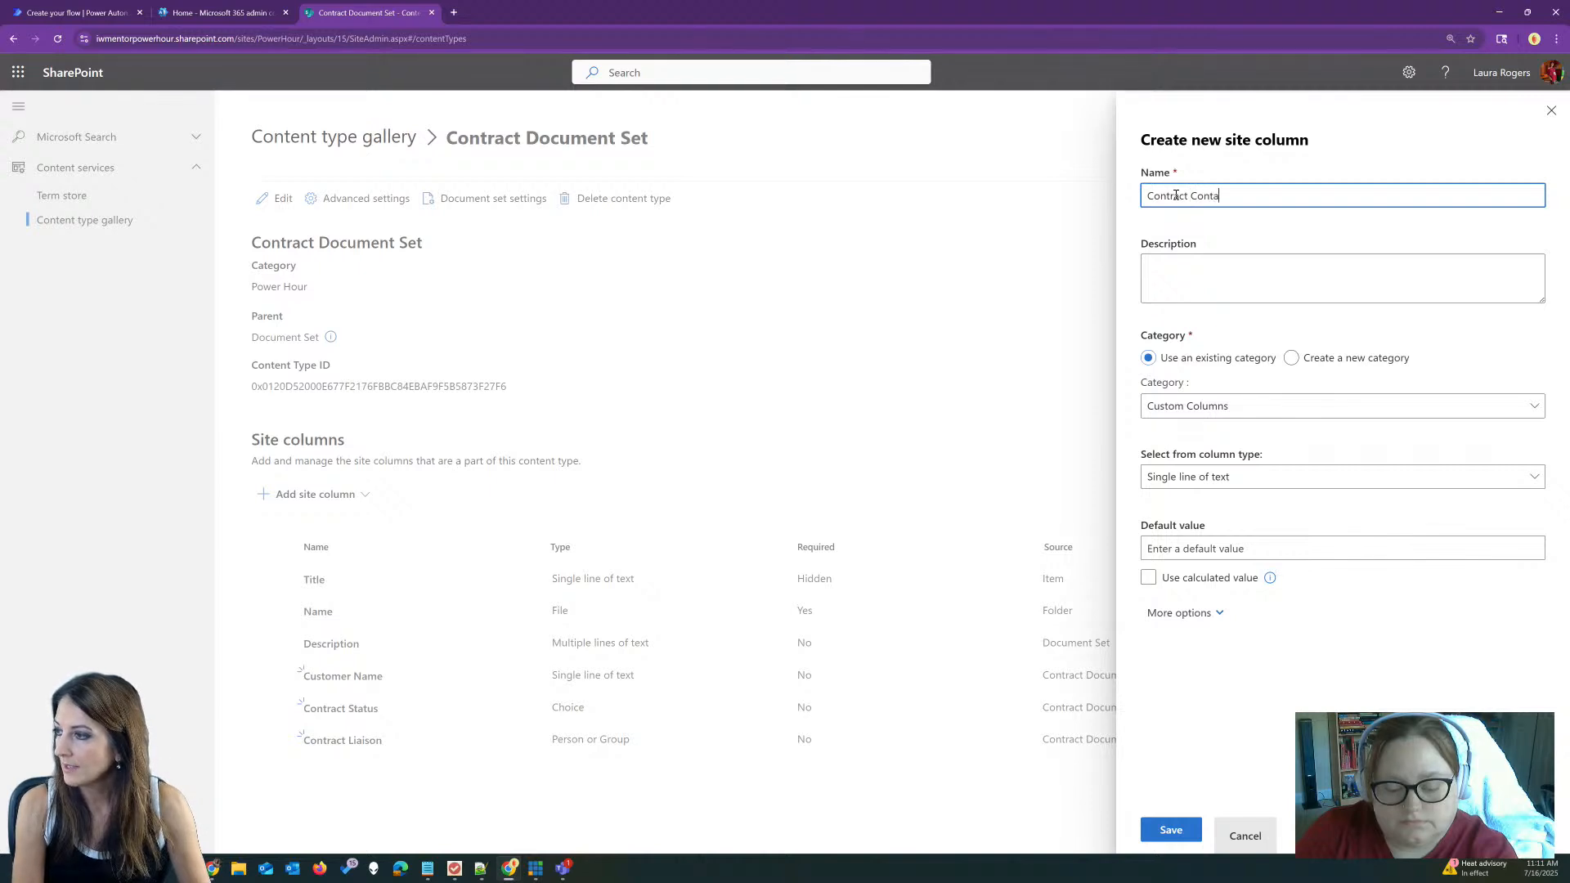
pyautogui.write('ct email')
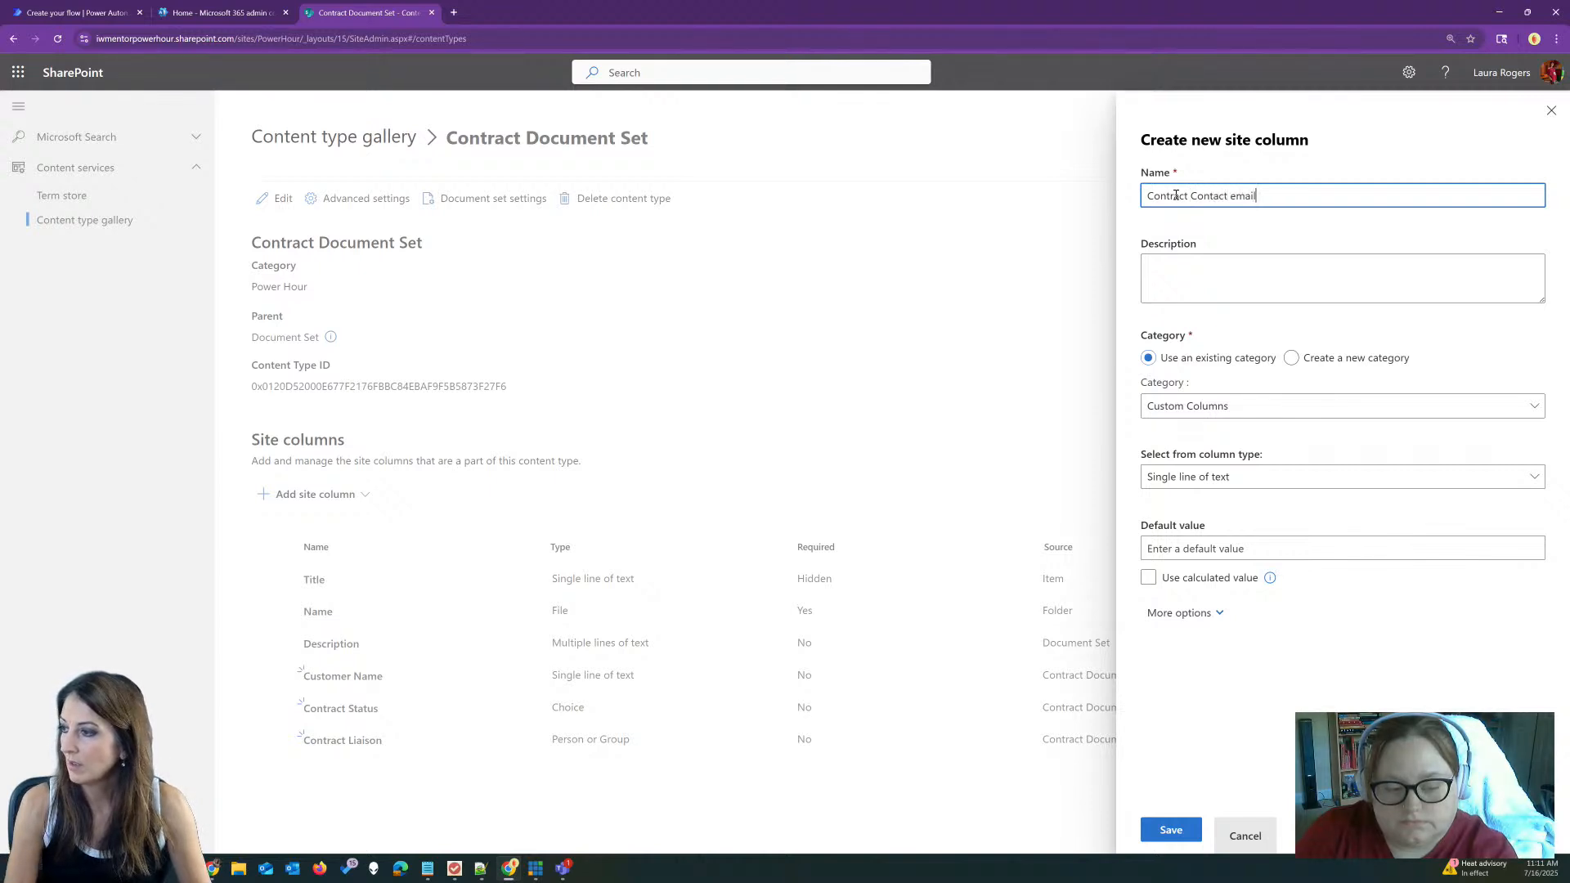
pyautogui.click(1338, 405)
pyautogui.click(1182, 719)
pyautogui.click(1210, 480)
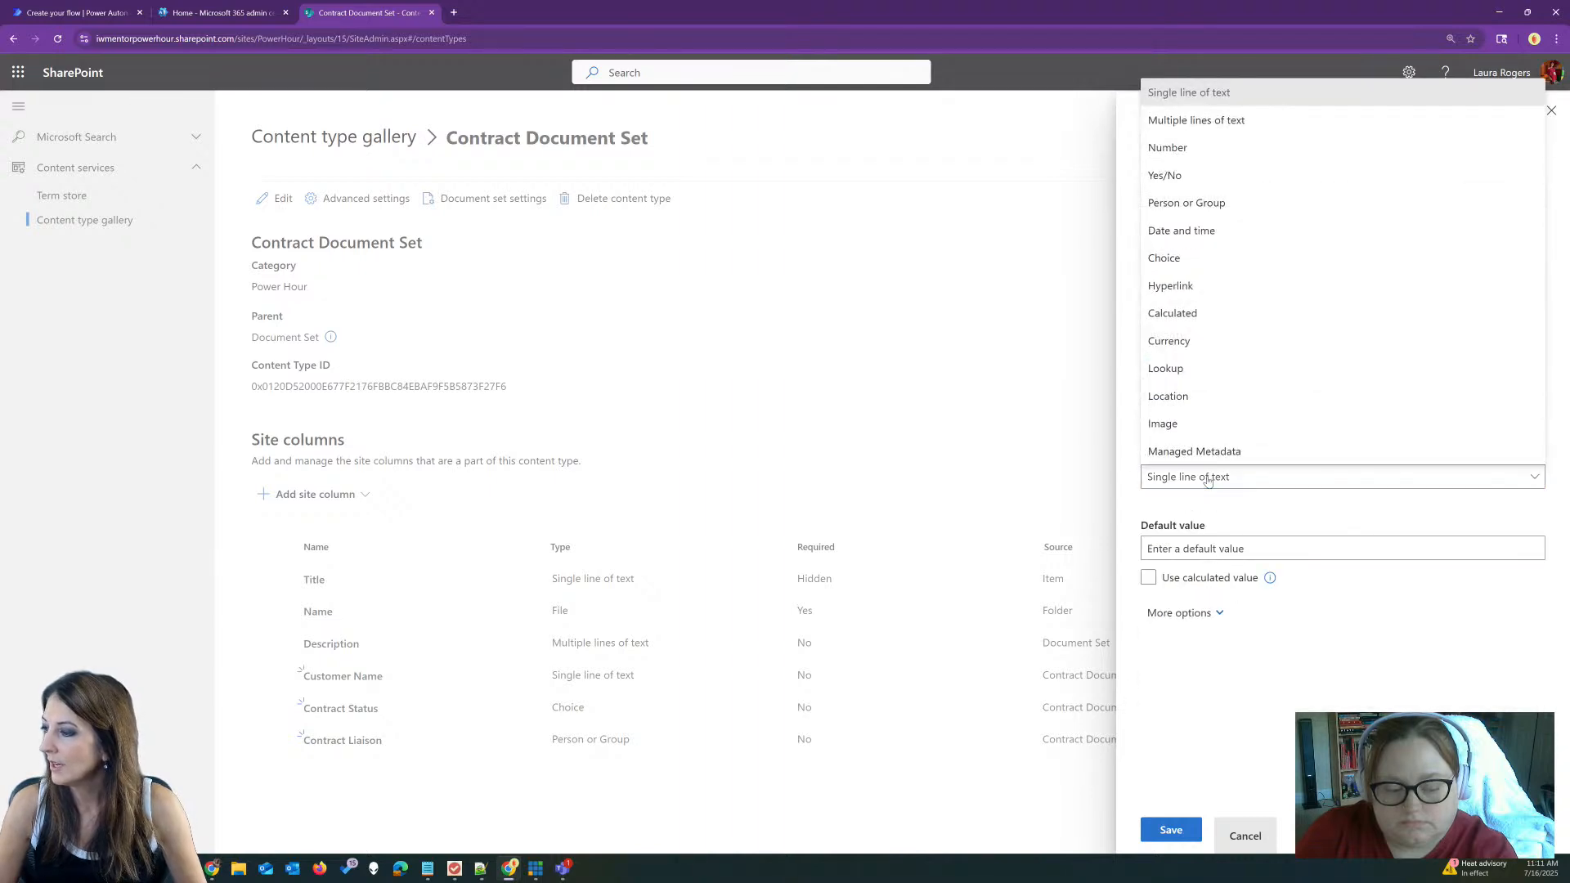
pyautogui.click(1194, 482)
pyautogui.click(1183, 613)
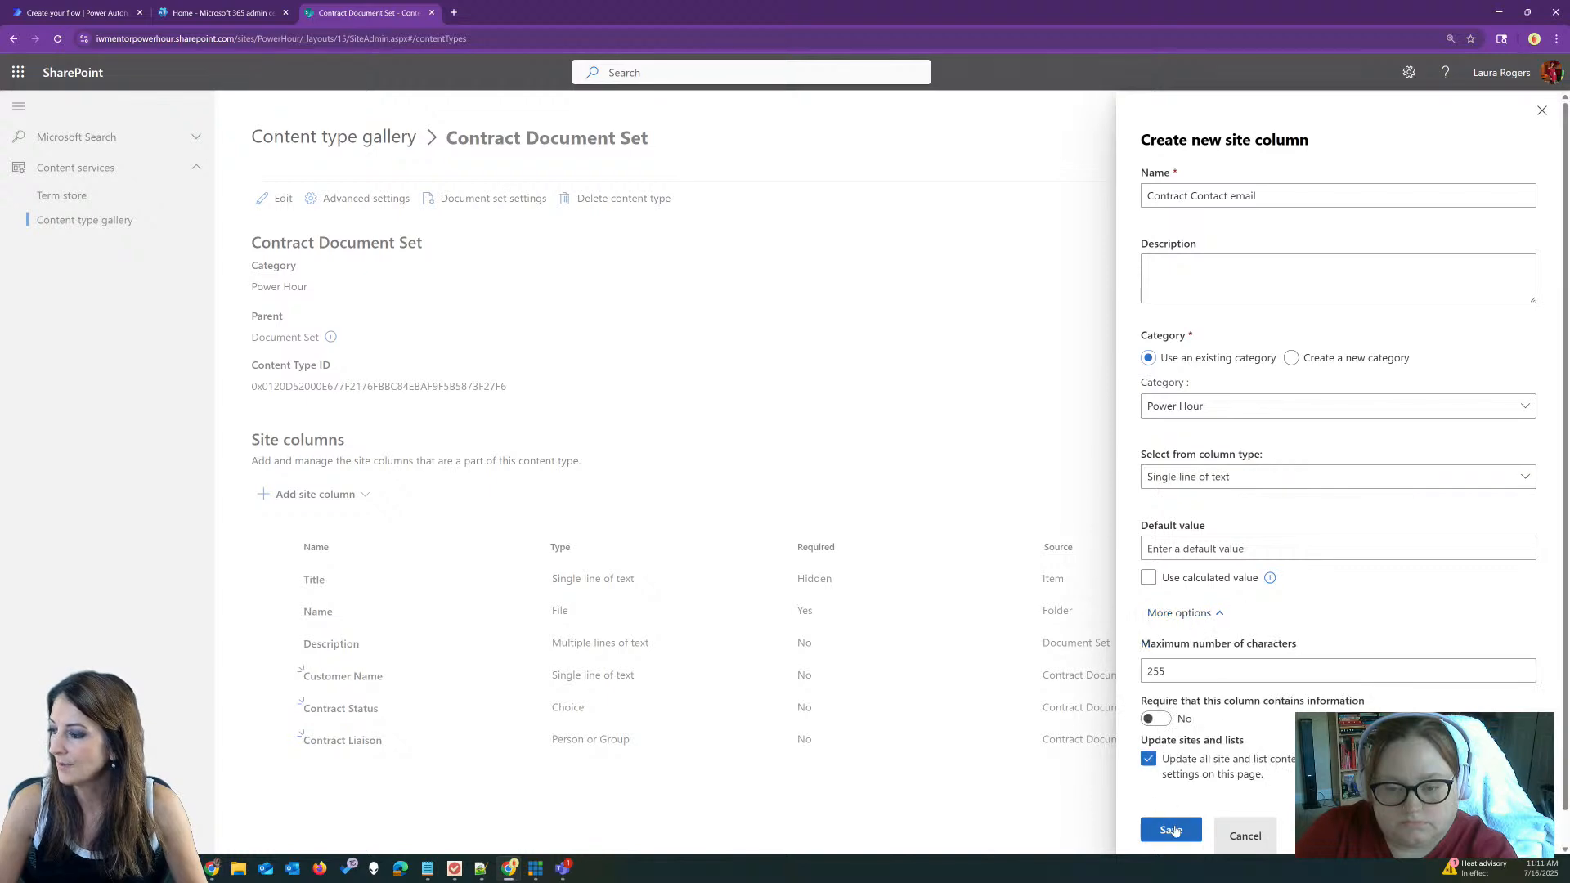
pyautogui.click(1173, 829)
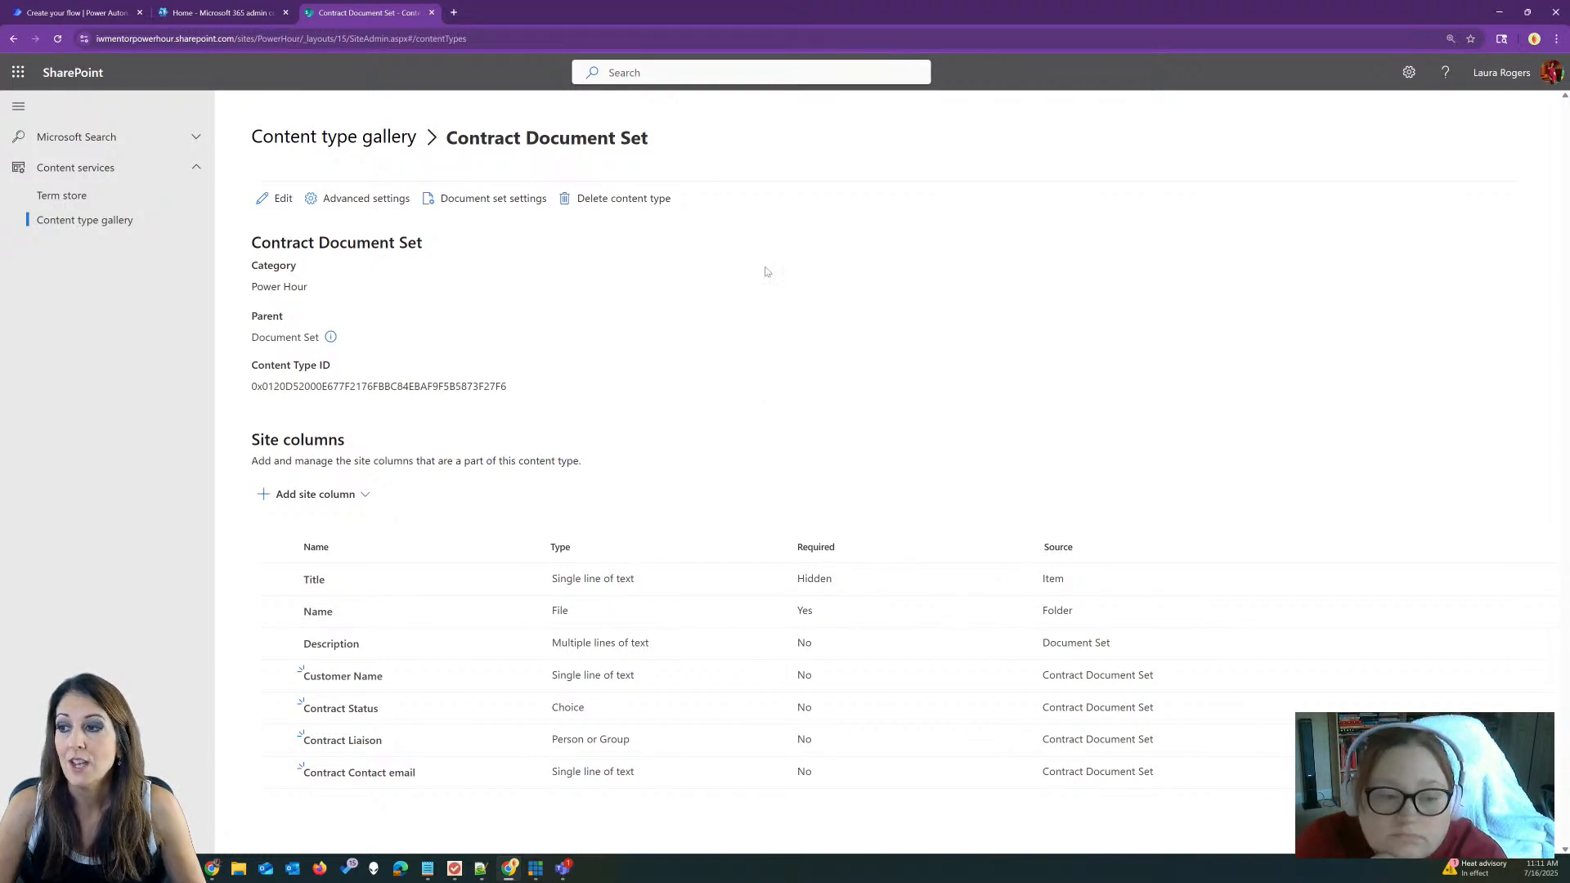
# Step: Open the document set settings and review the allowed content types, selecting Document
pyautogui.click(474, 205)
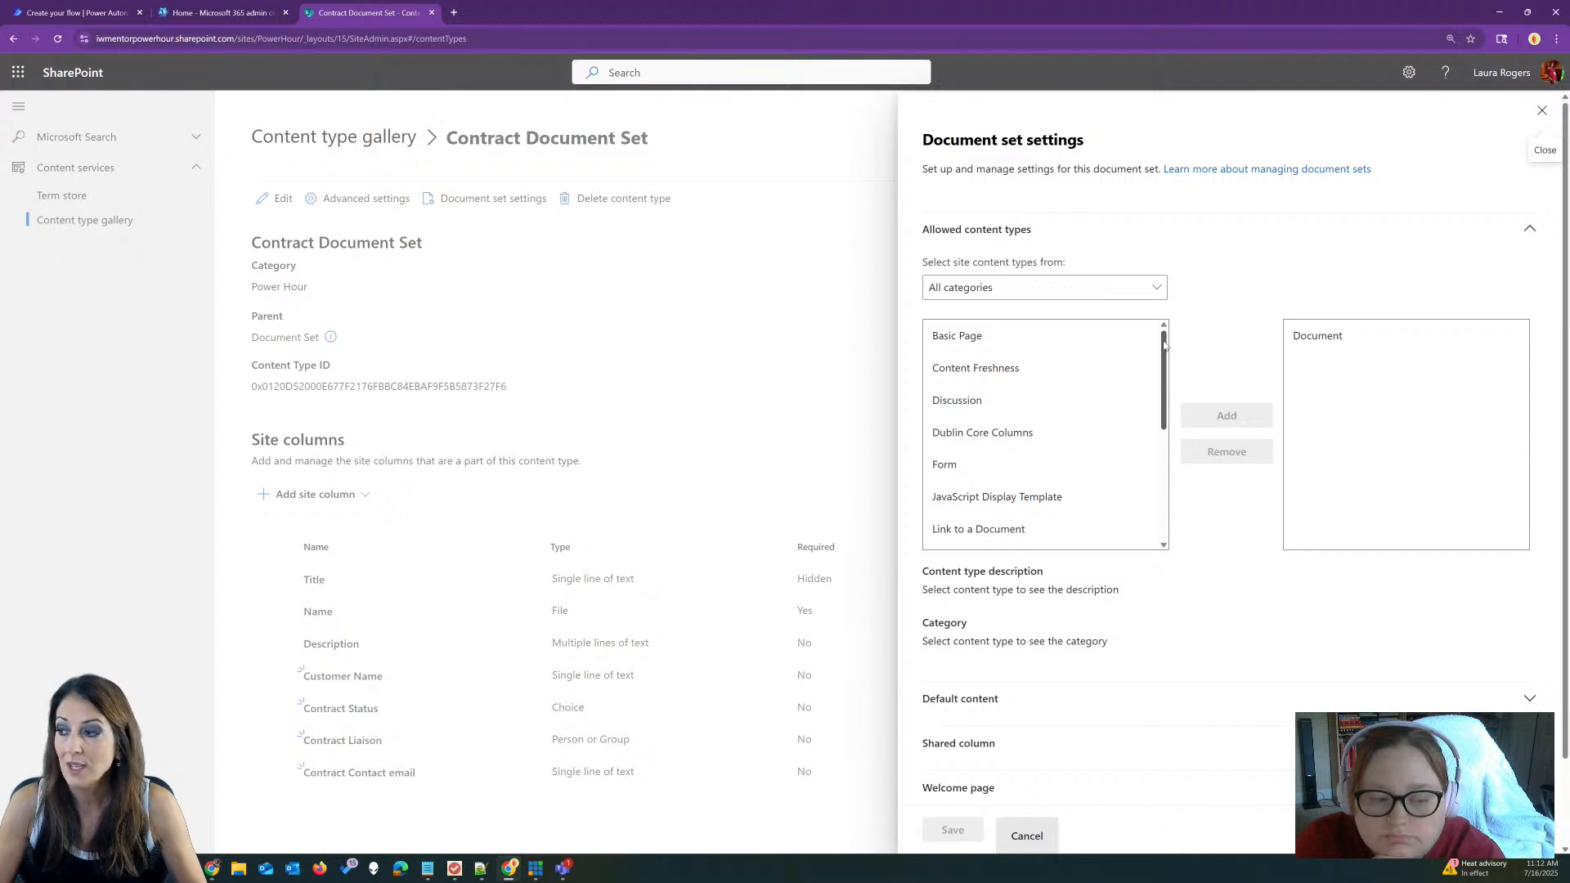
pyautogui.moveTo(1164, 344); pyautogui.dragTo(1162, 383)
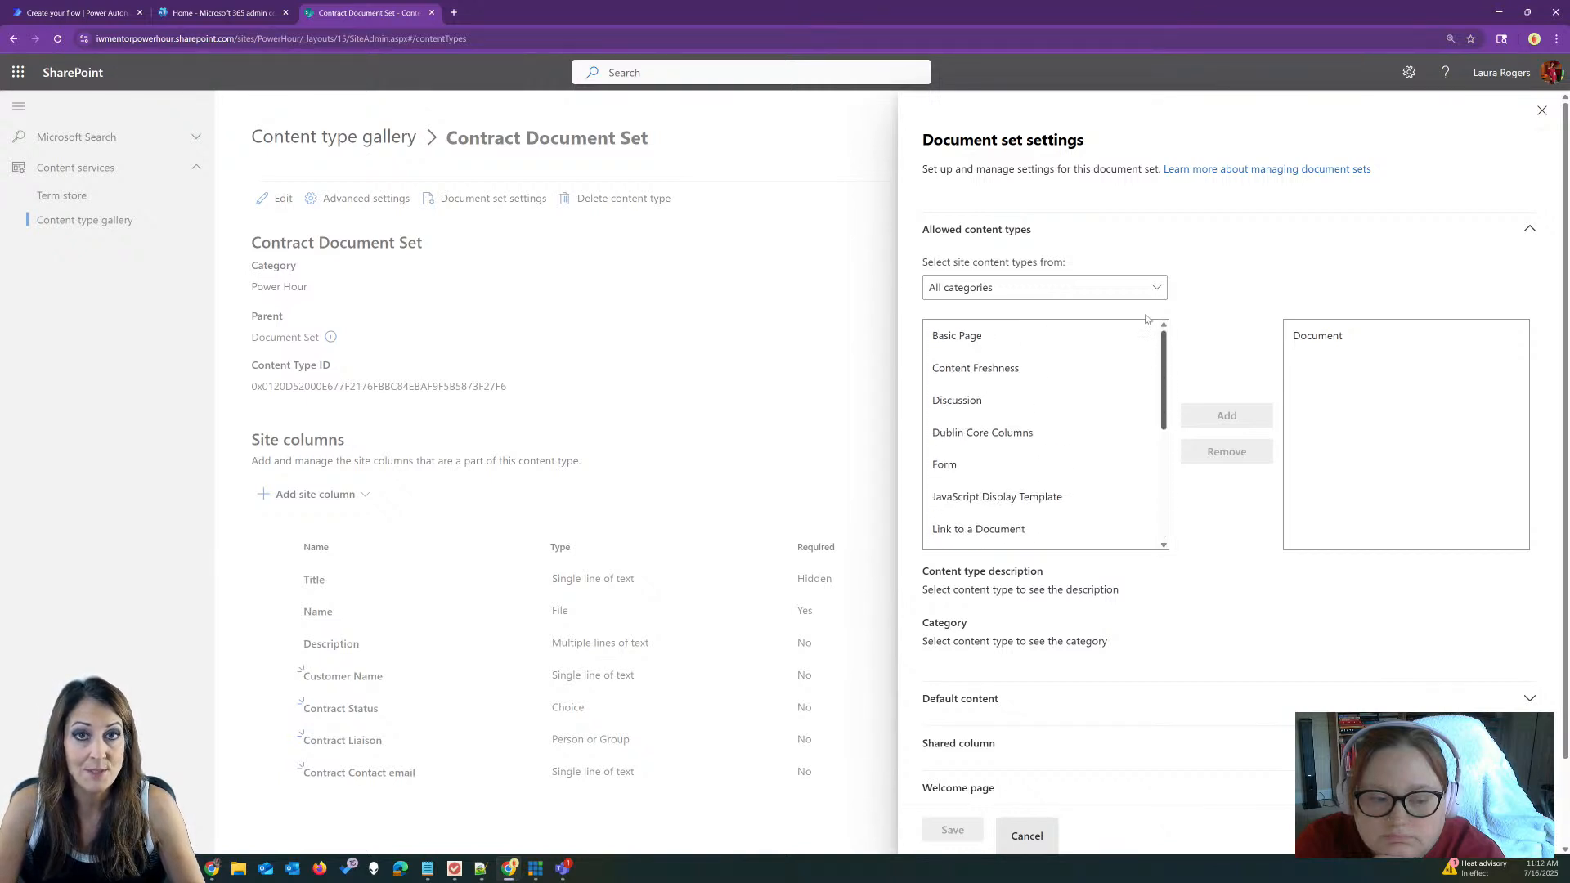
pyautogui.click(1208, 239)
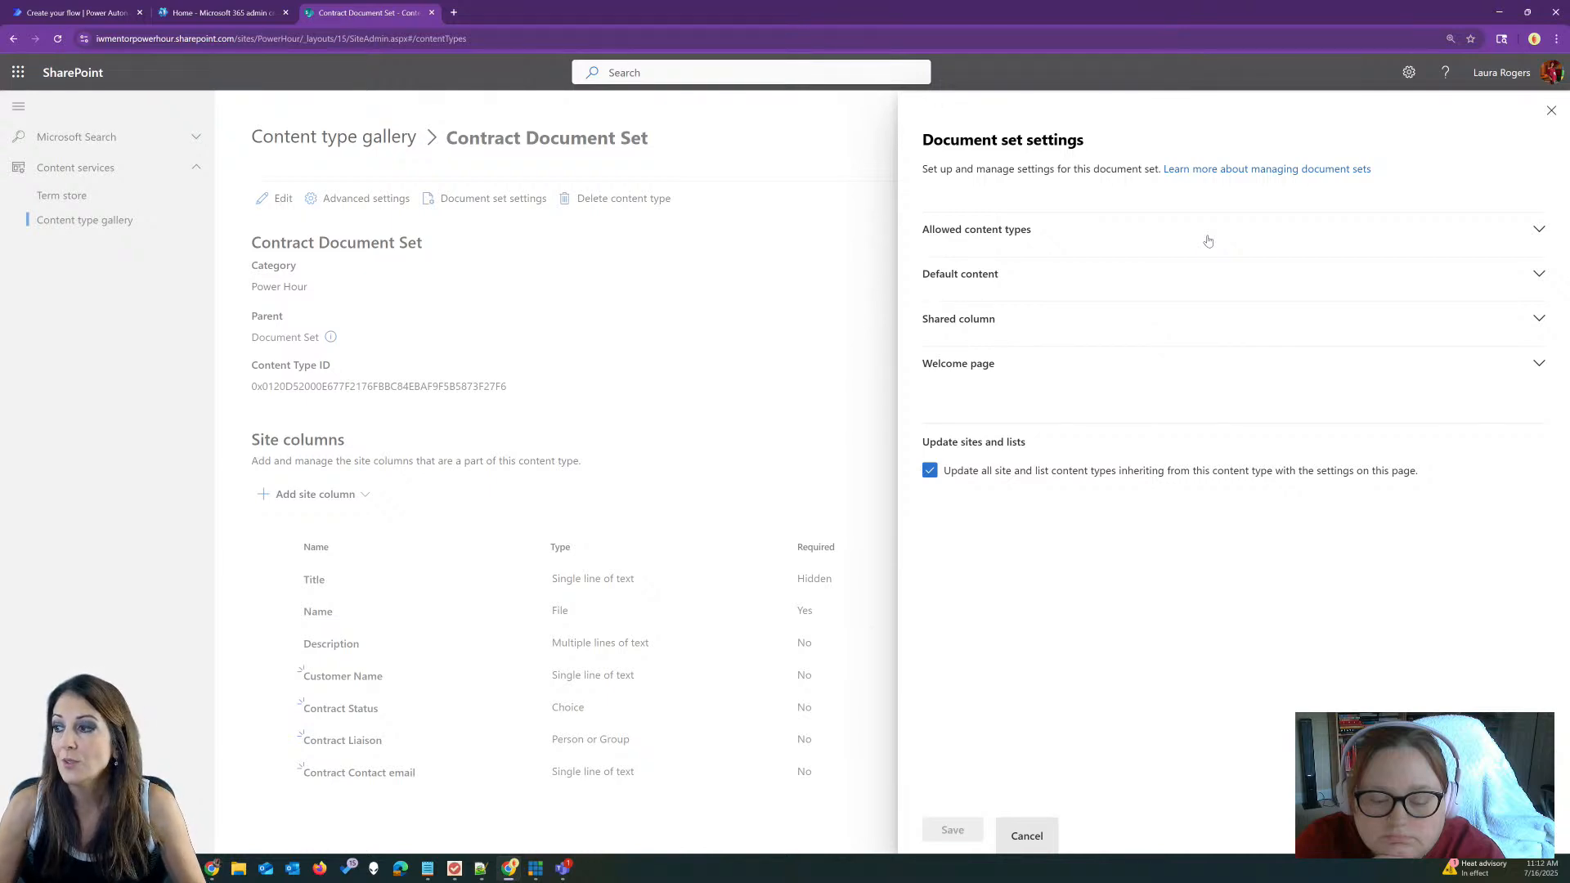
pyautogui.click(1207, 237)
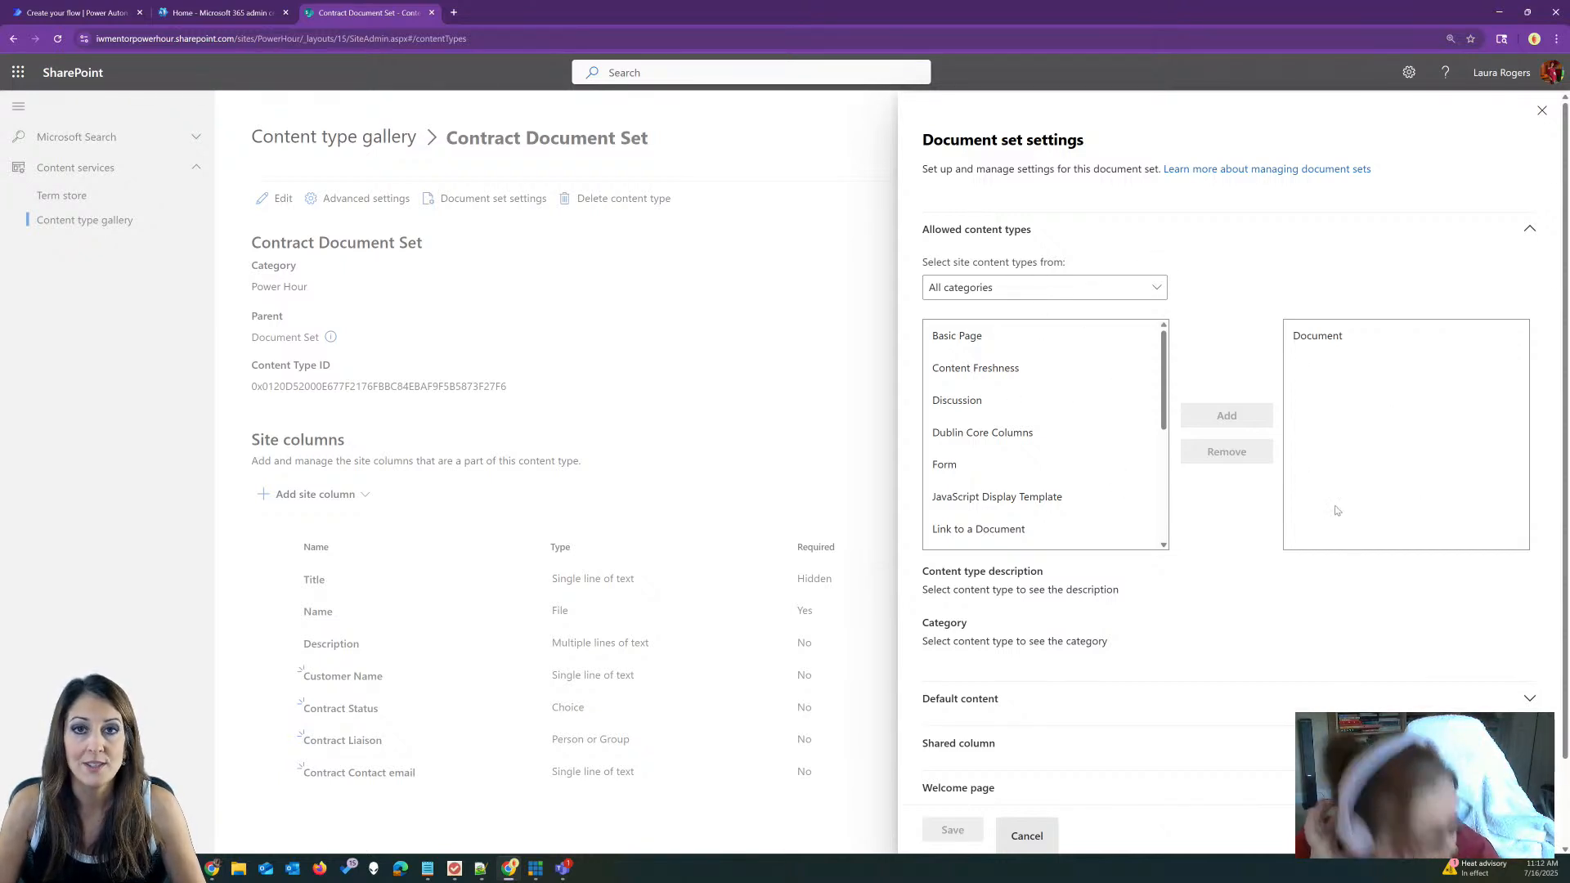
pyautogui.click(1301, 339)
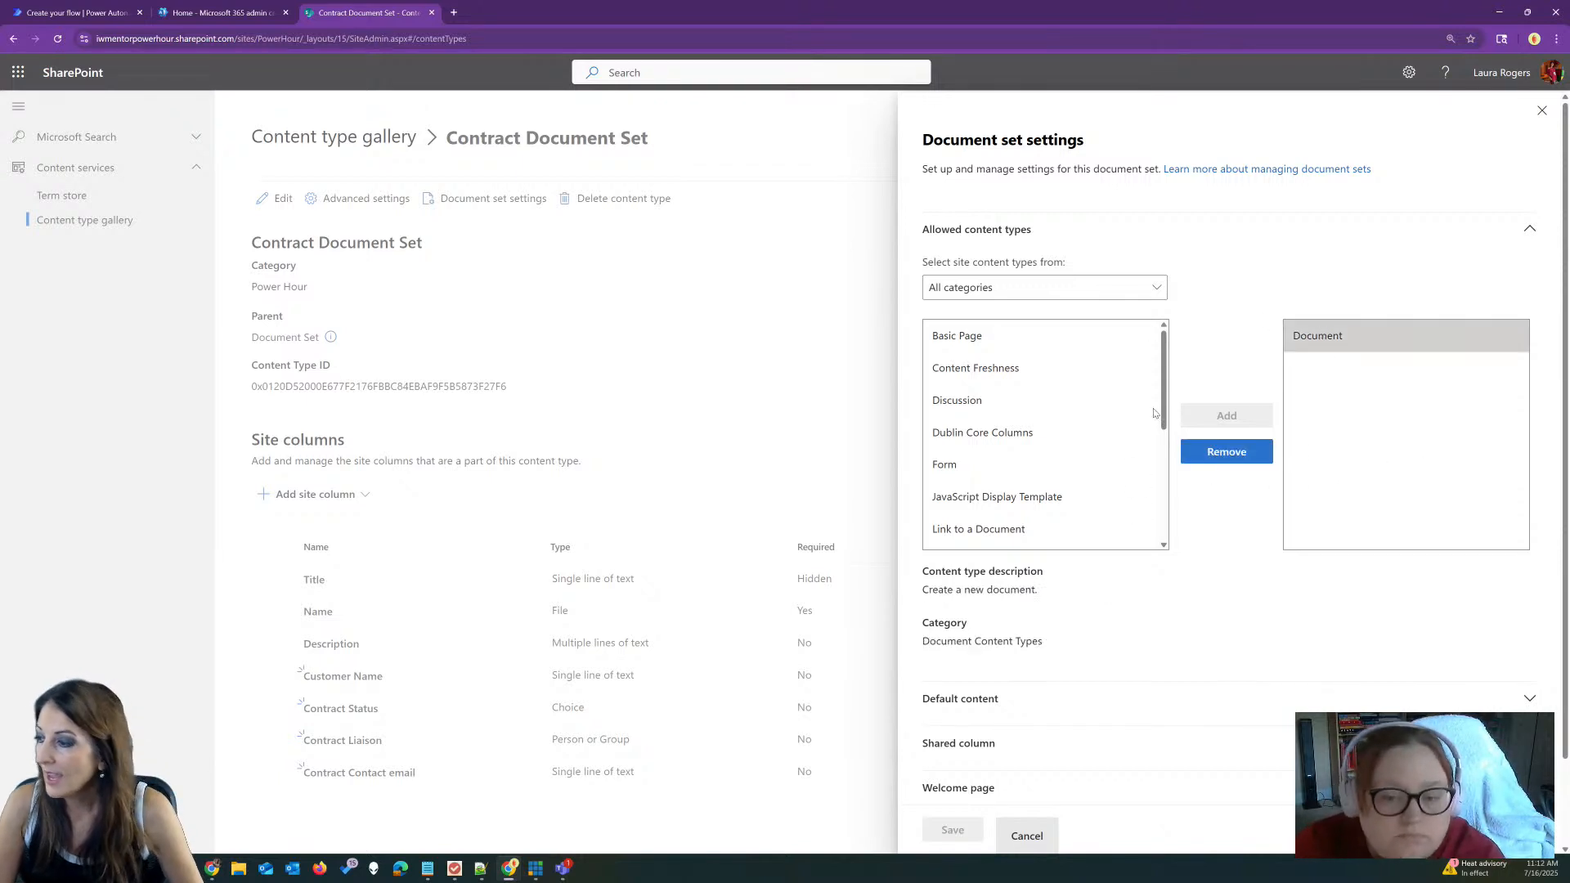
pyautogui.moveTo(1162, 405); pyautogui.dragTo(1199, 532)
# Step: Expand Default content, keep Document as the content type, and focus the Folder box
pyautogui.scroll(-2, 1181, 531)
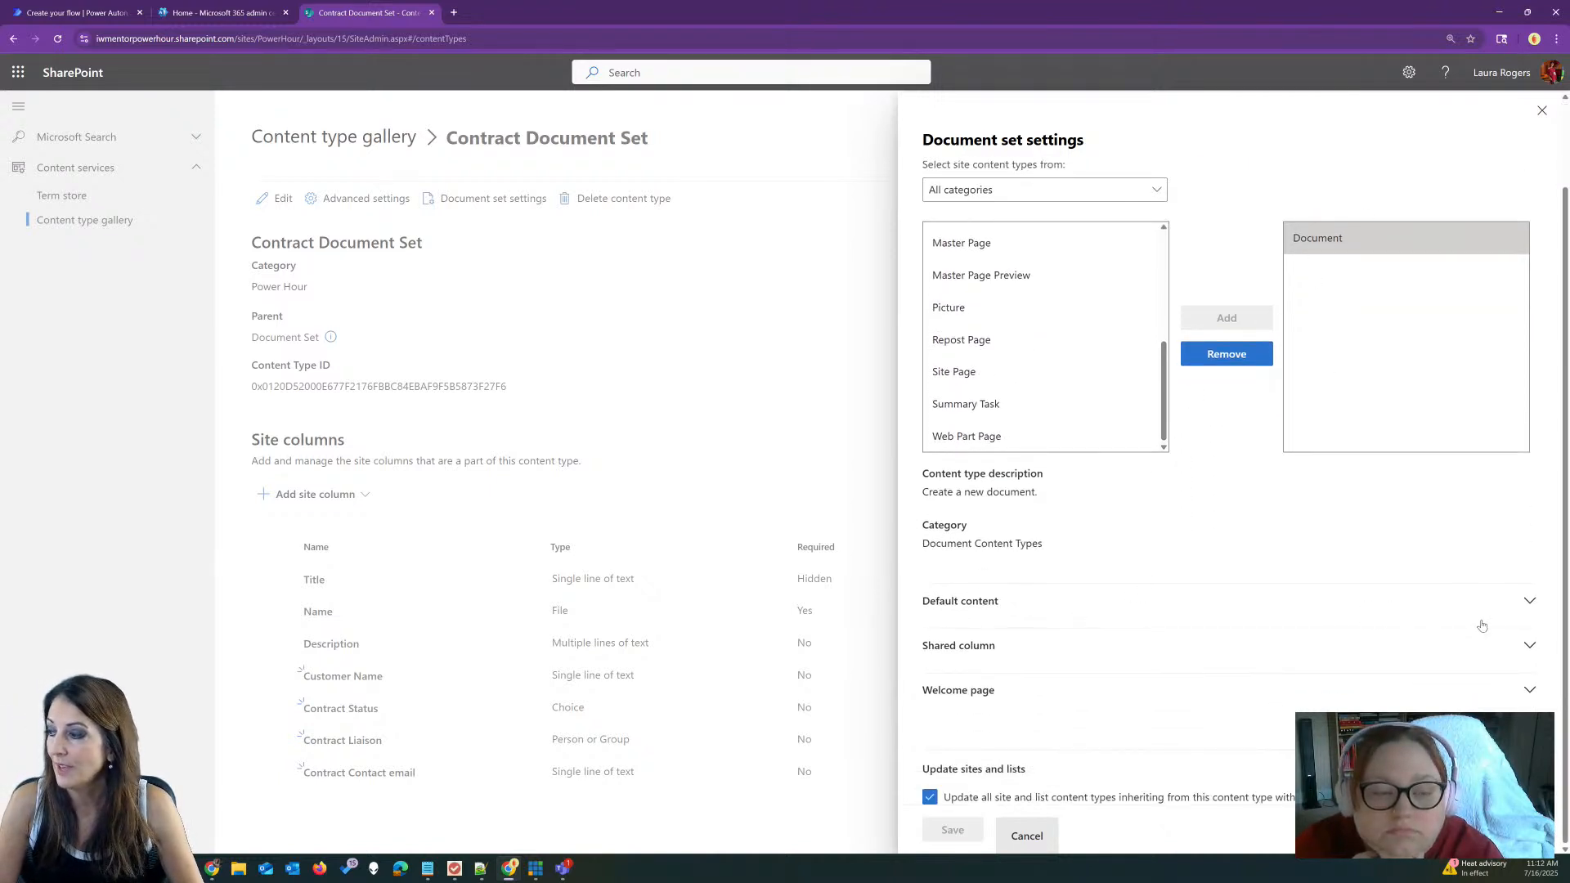
pyautogui.click(1529, 601)
pyautogui.scroll(-1, 1166, 507)
pyautogui.scroll(-1, 1166, 507)
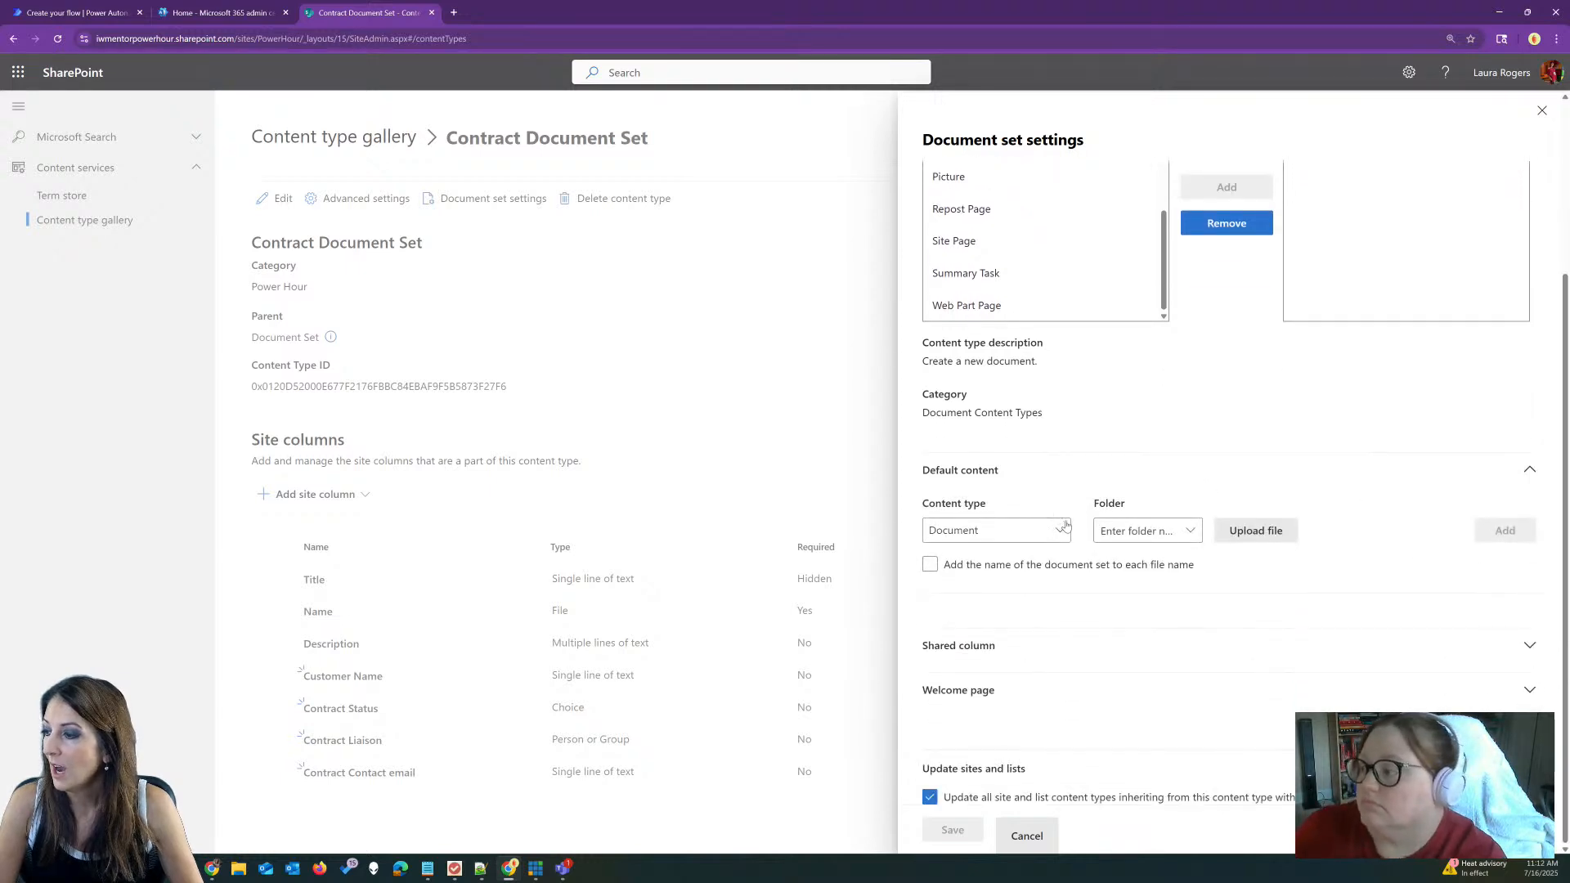
pyautogui.click(1058, 532)
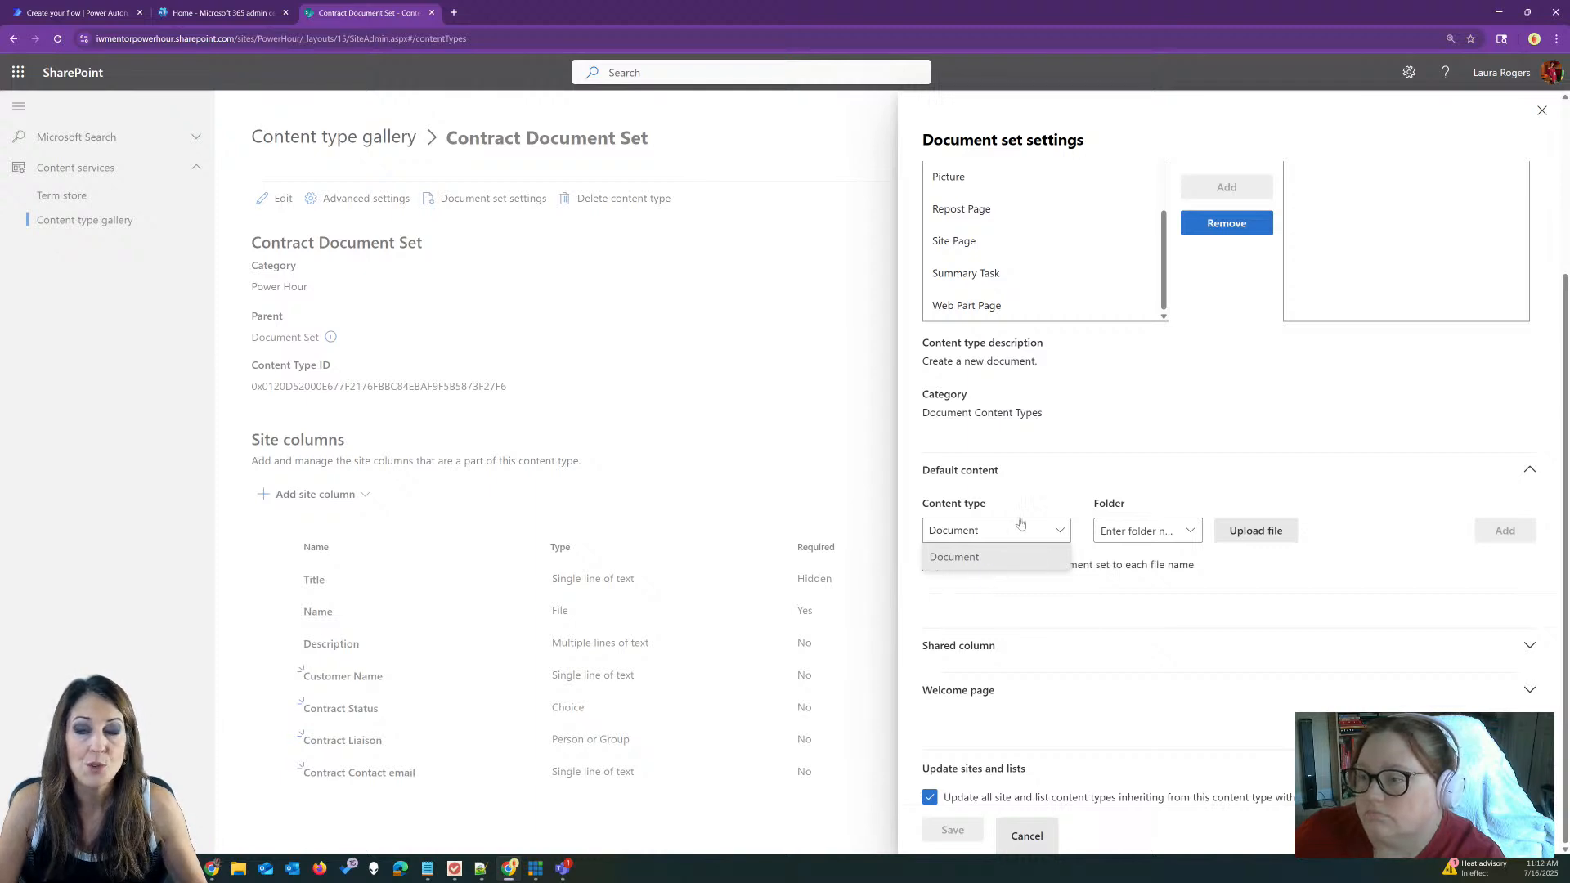
pyautogui.scroll(2, 1387, 249)
pyautogui.scroll(-2, 1365, 272)
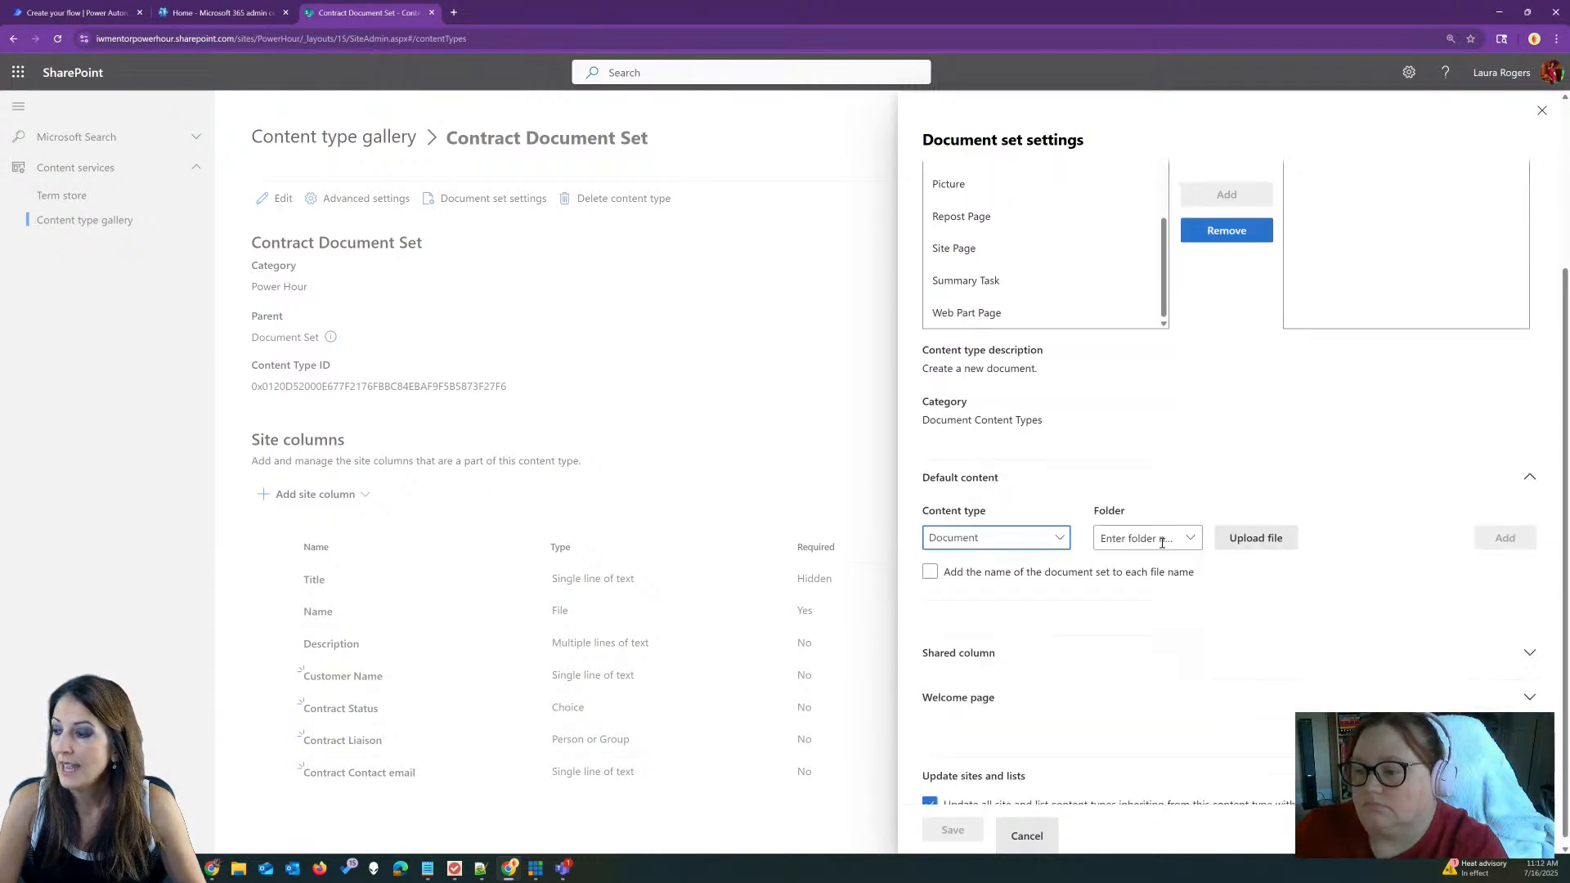
pyautogui.click(1059, 530)
pyautogui.click(1054, 503)
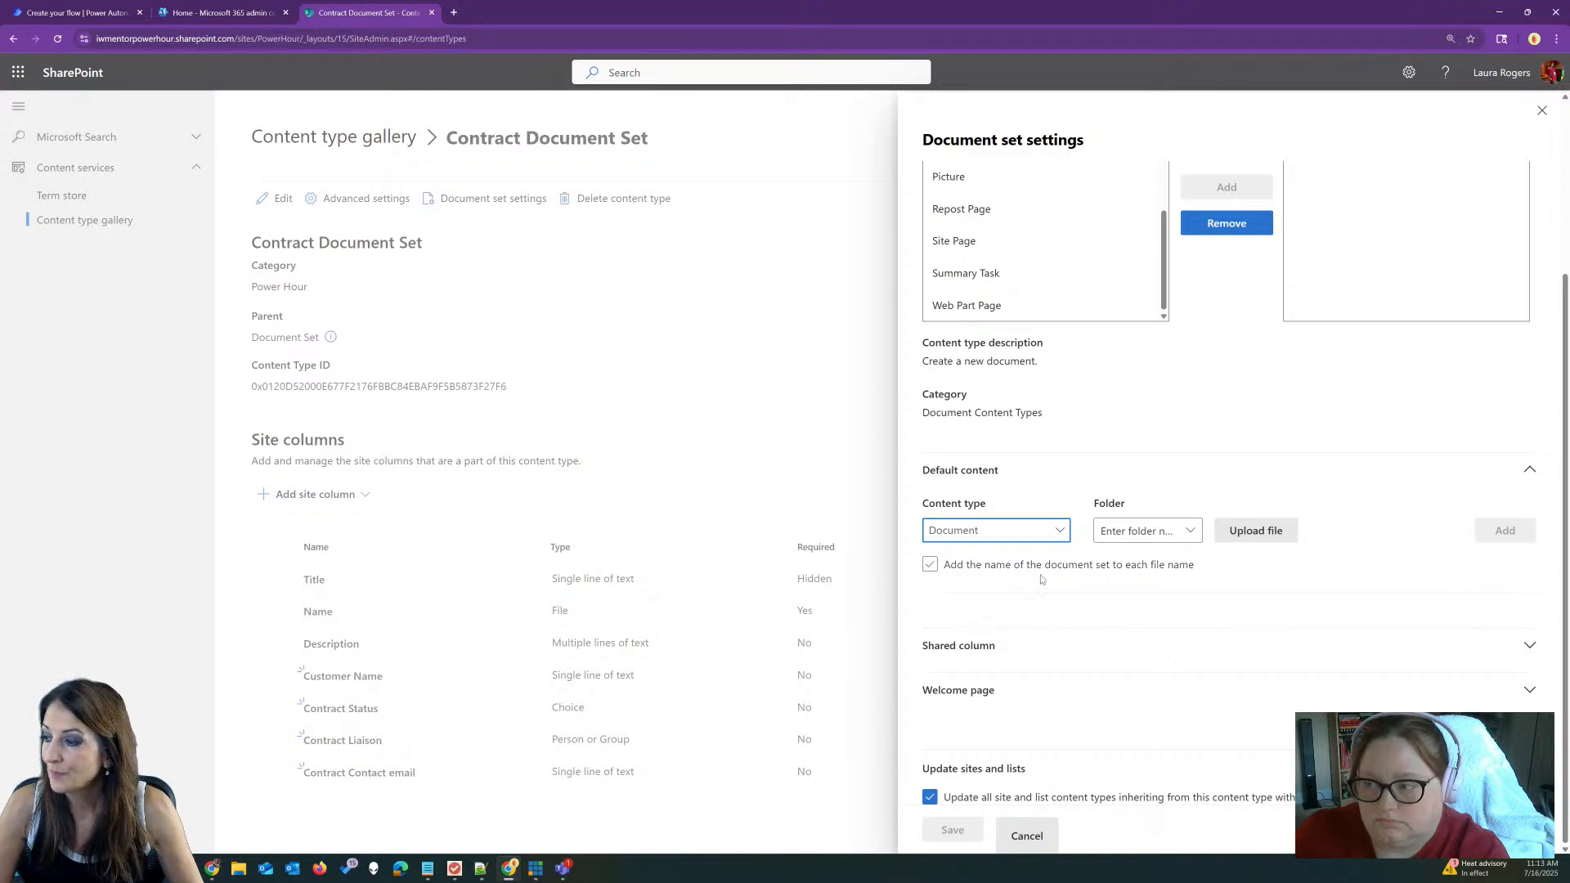
pyautogui.click(1152, 532)
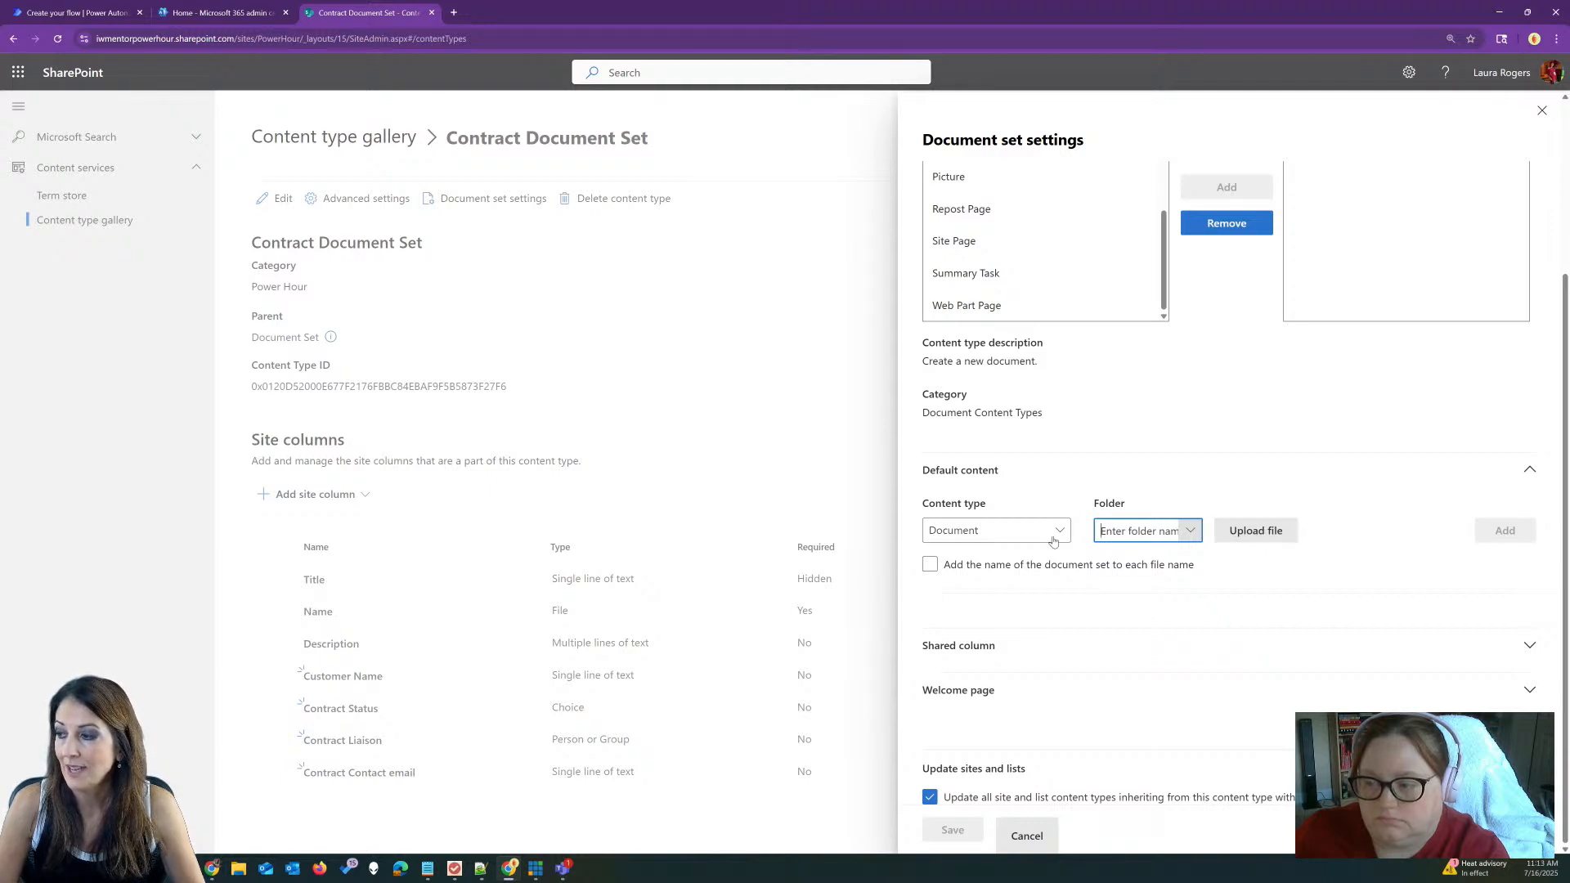
# Step: Upload Fake Project Charter.docx from Demo Content and add it as default Document content
pyautogui.click(1263, 531)
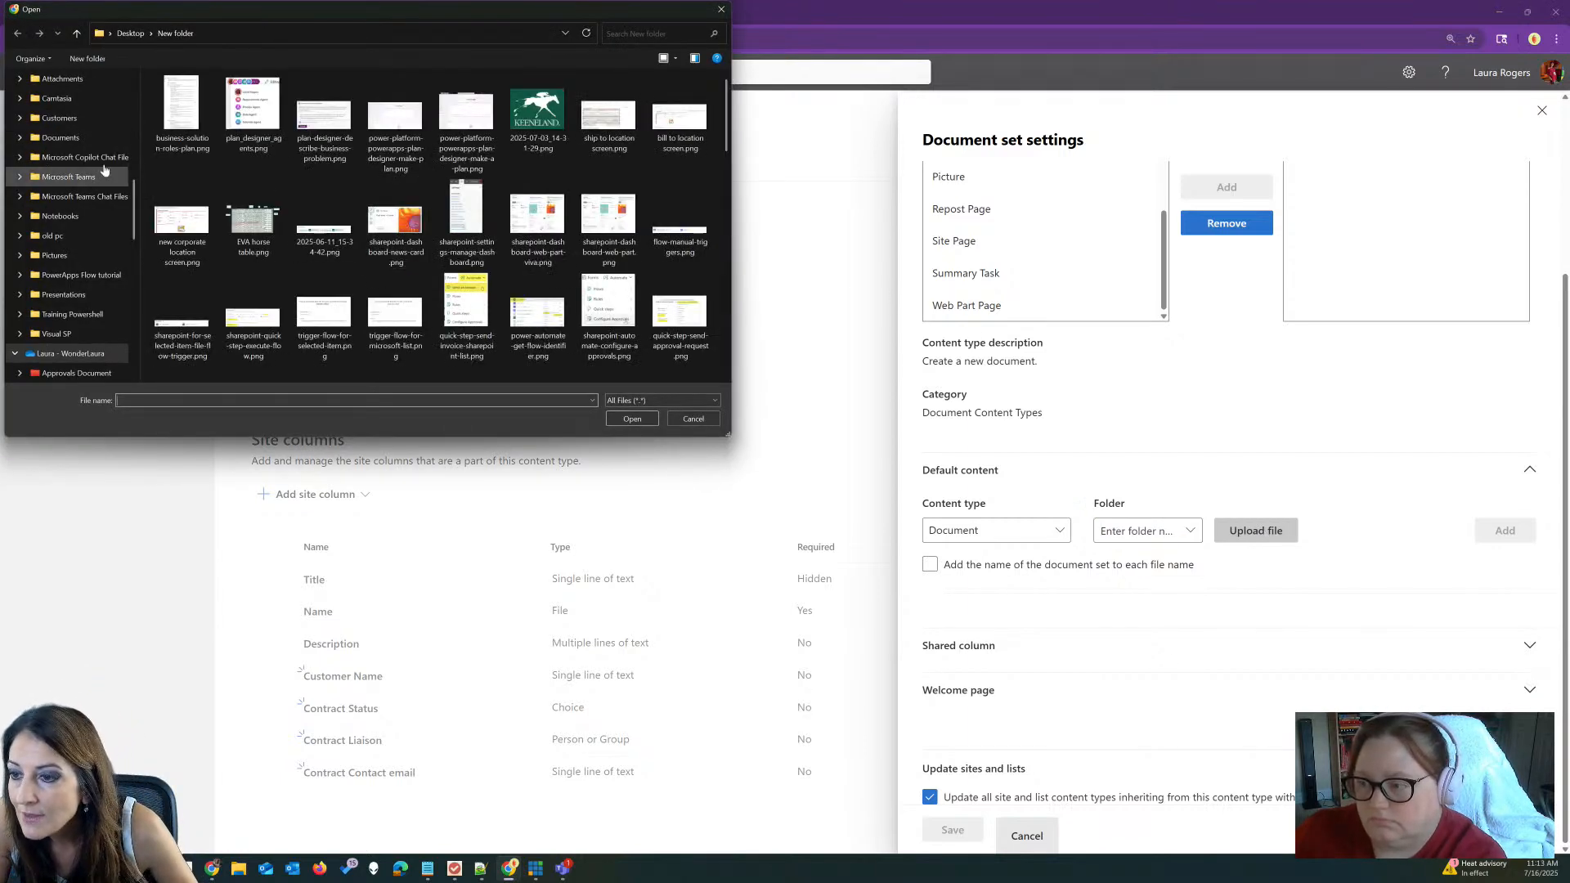
pyautogui.scroll(5, 95, 180)
pyautogui.click(89, 138)
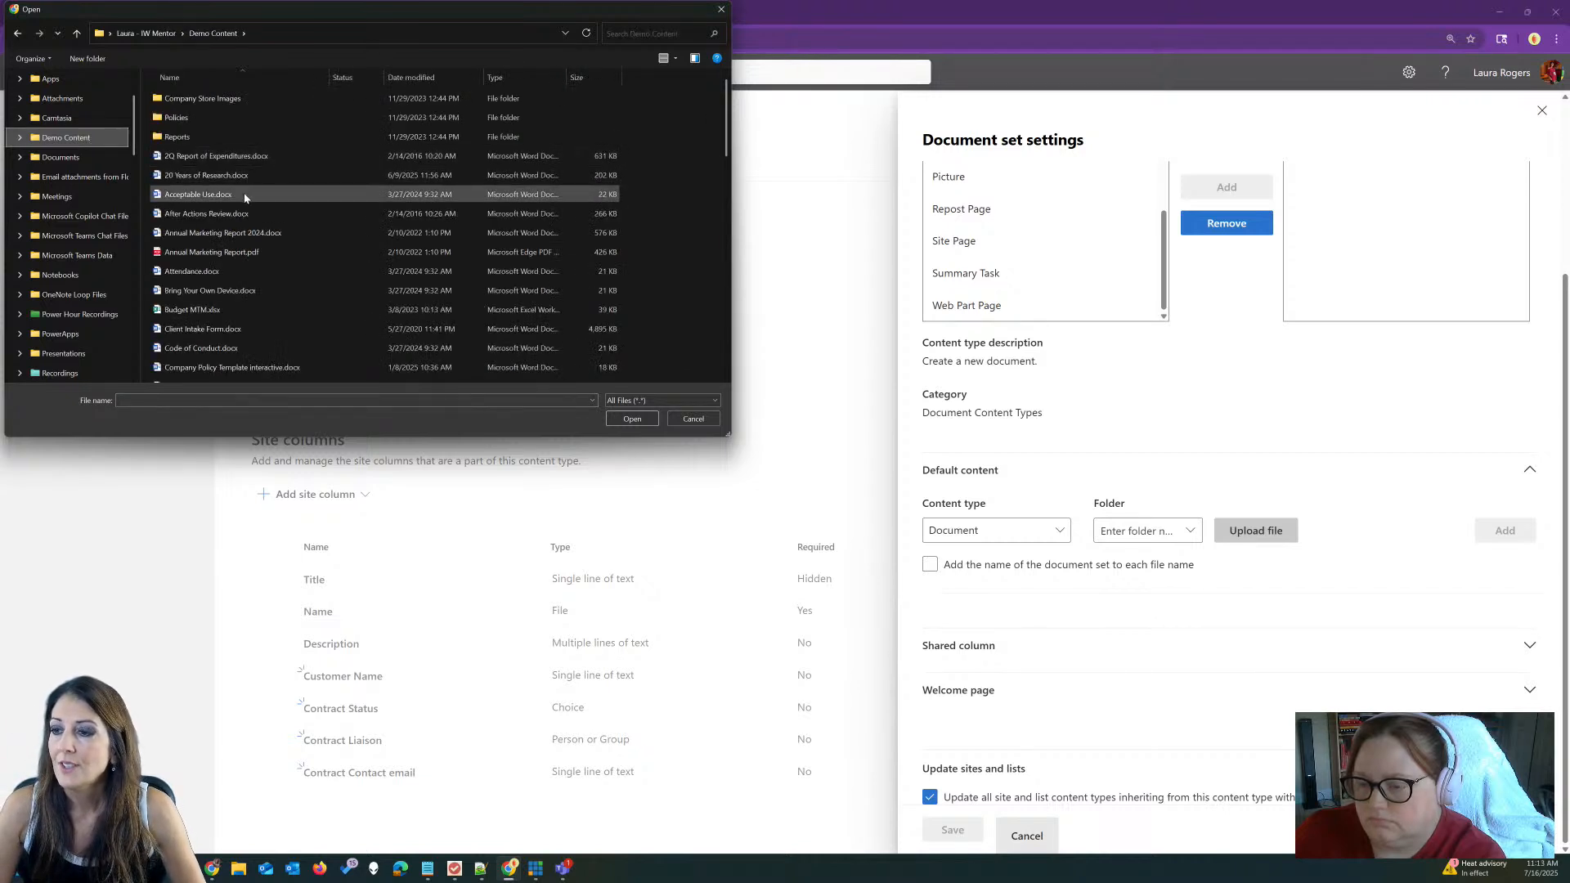
pyautogui.scroll(-1, 235, 317)
pyautogui.scroll(-1, 235, 317)
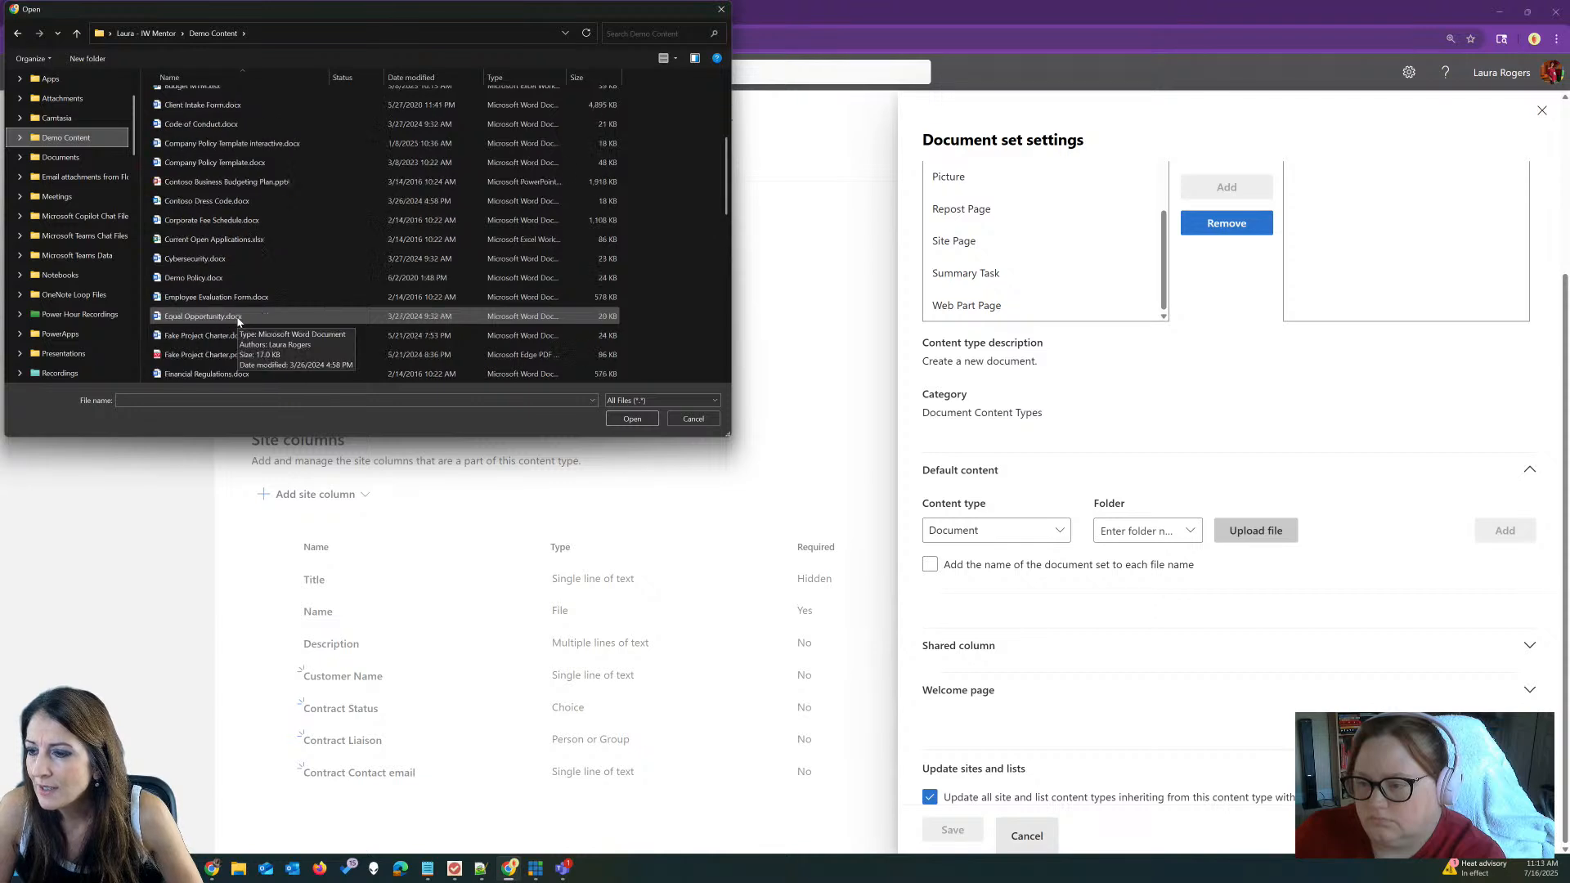
pyautogui.scroll(-2, 237, 327)
pyautogui.click(239, 336)
pyautogui.click(633, 419)
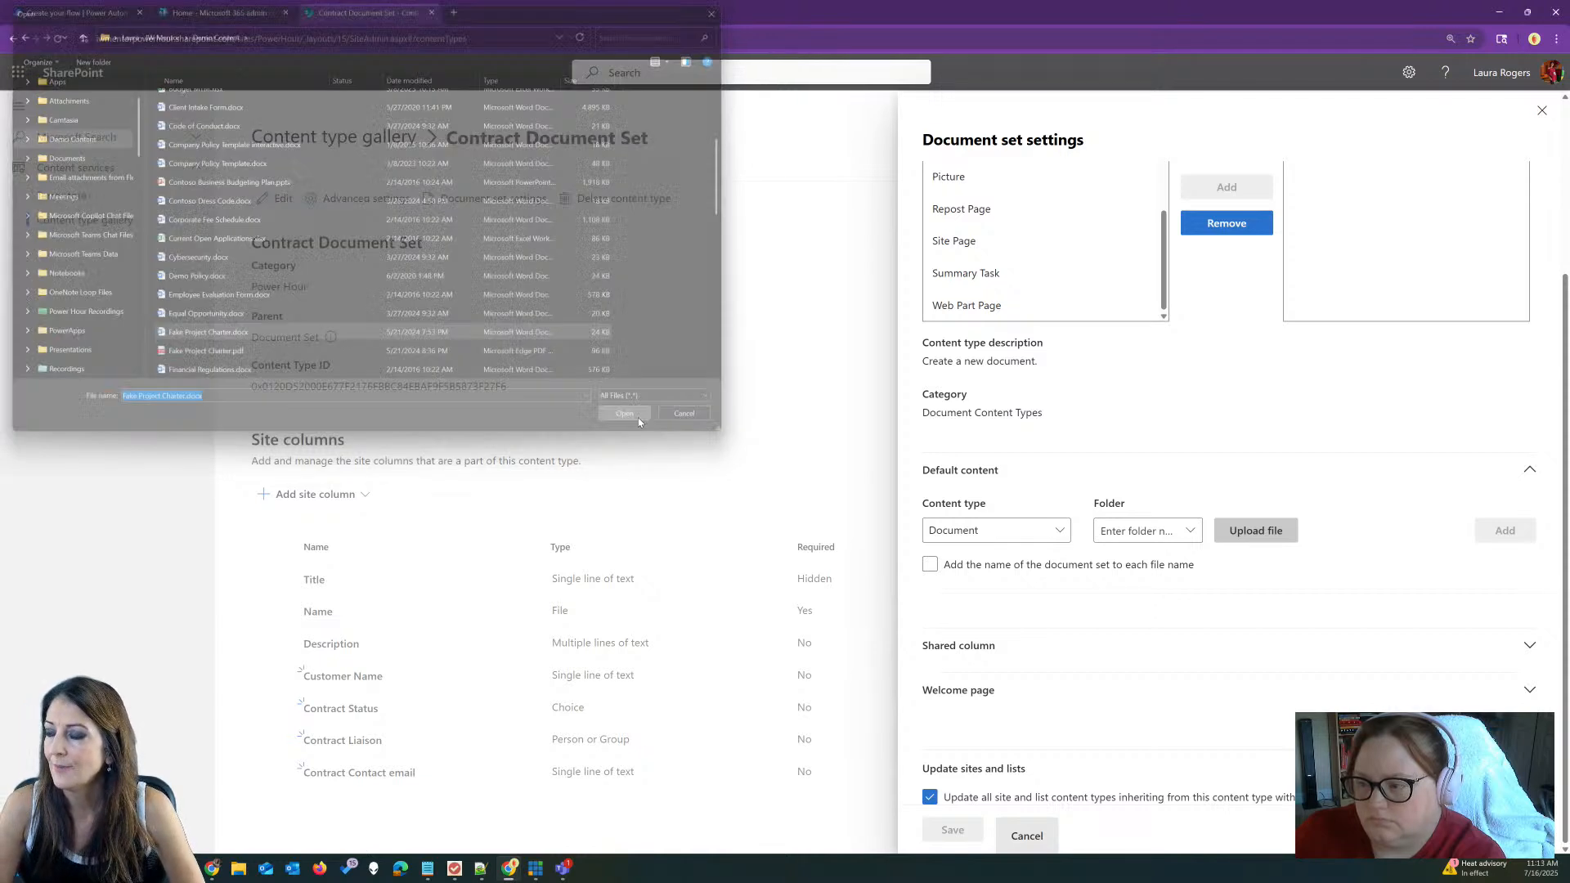
pyautogui.click(1504, 531)
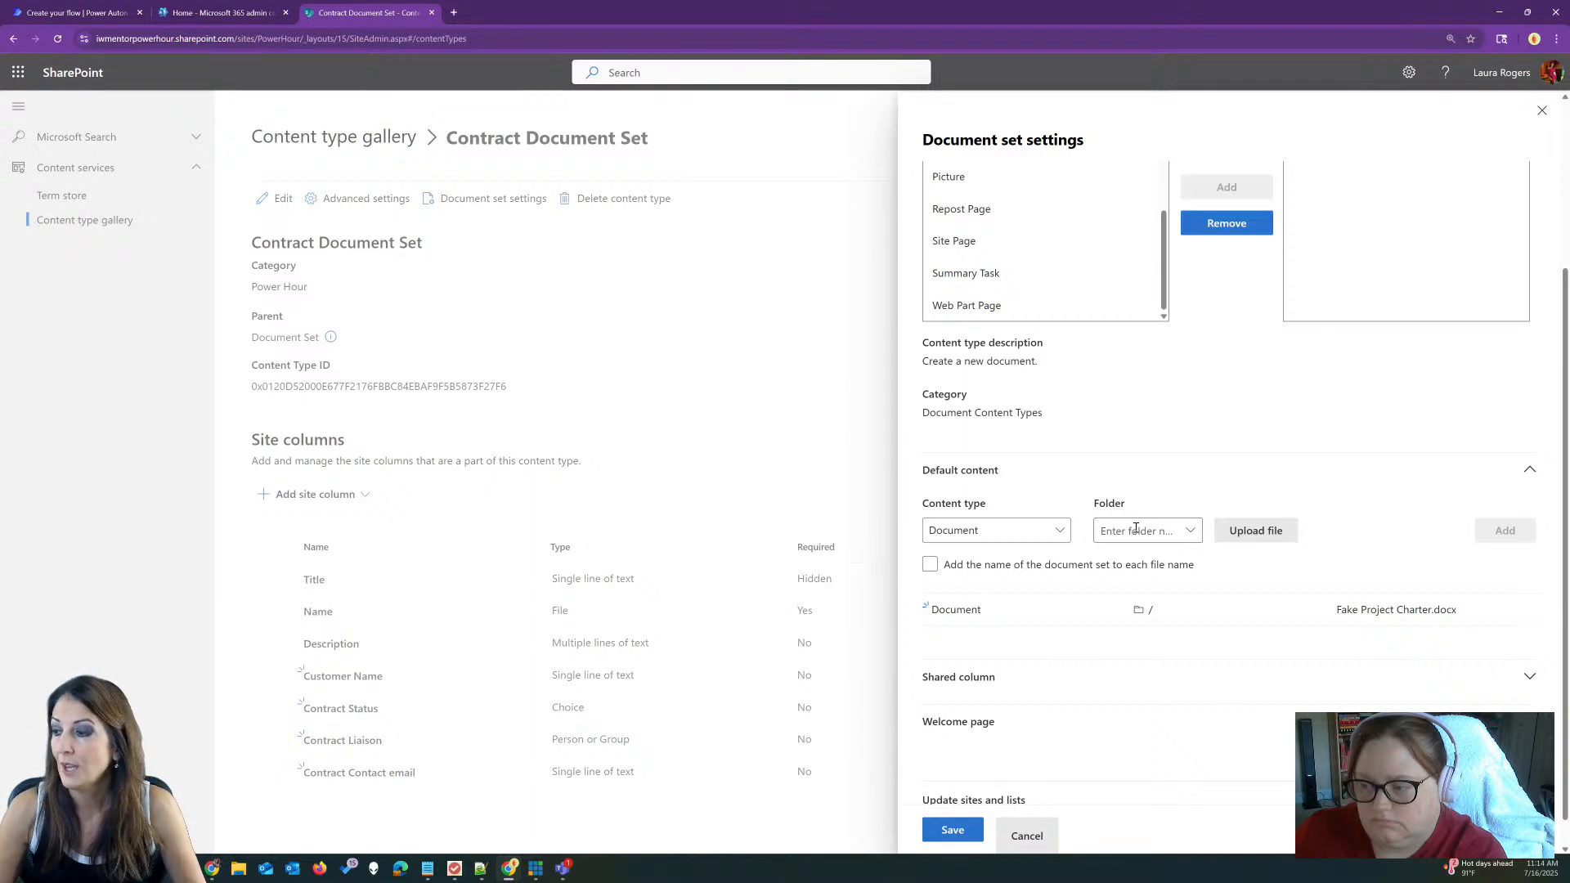
# Step: Share Description, Customer Name, Contract Status and Contract Liaison, leaving Contract Contact email unchecked
pyautogui.scroll(-1, 1177, 617)
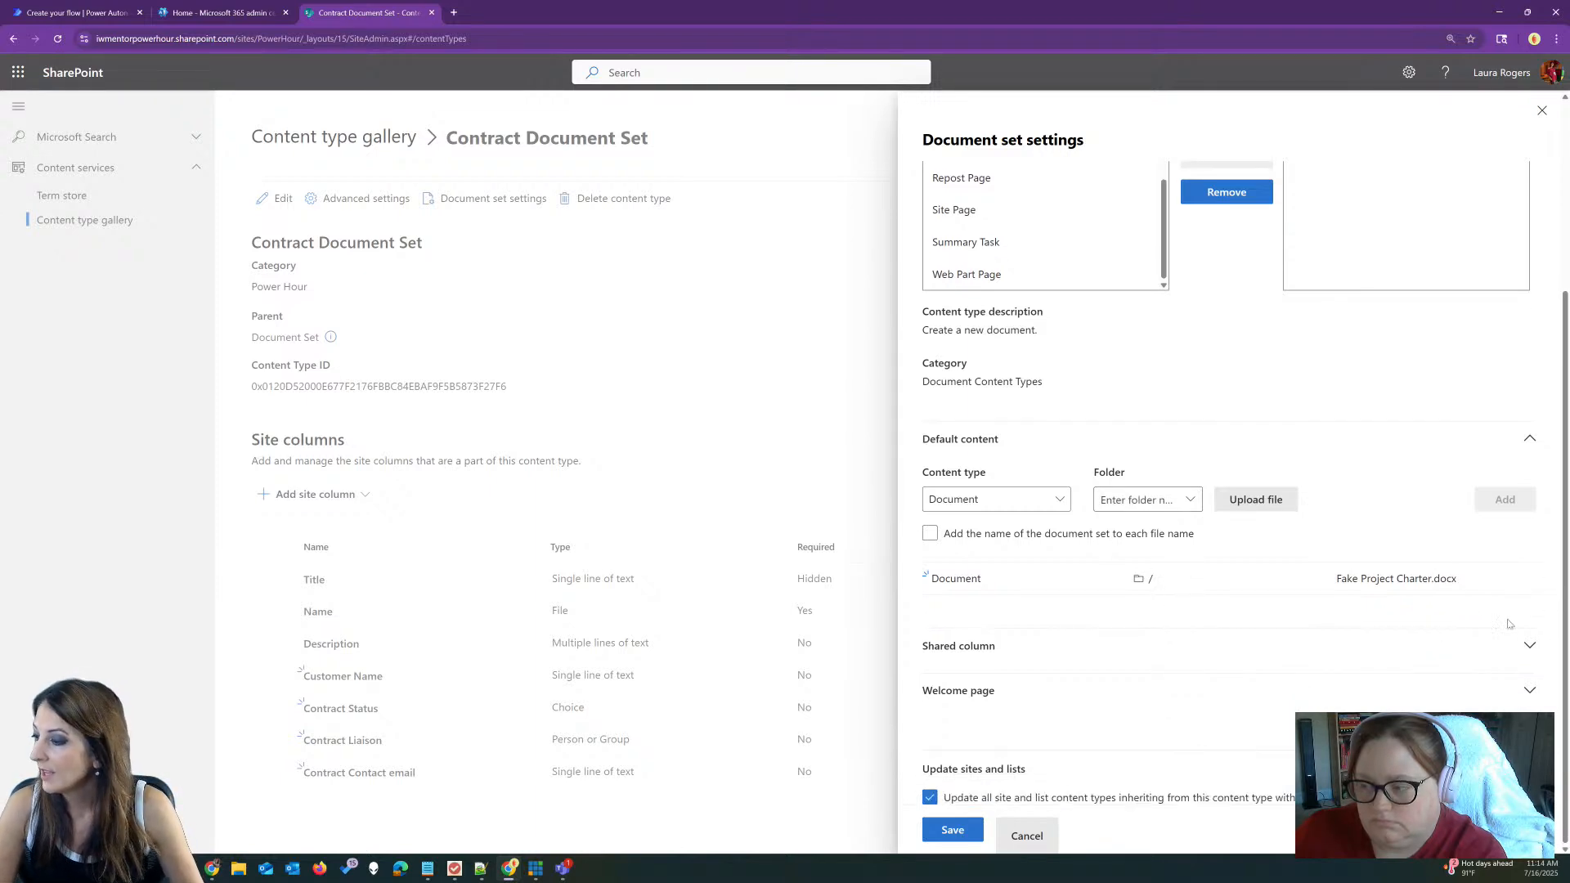
pyautogui.click(1527, 648)
pyautogui.scroll(-3, 1121, 584)
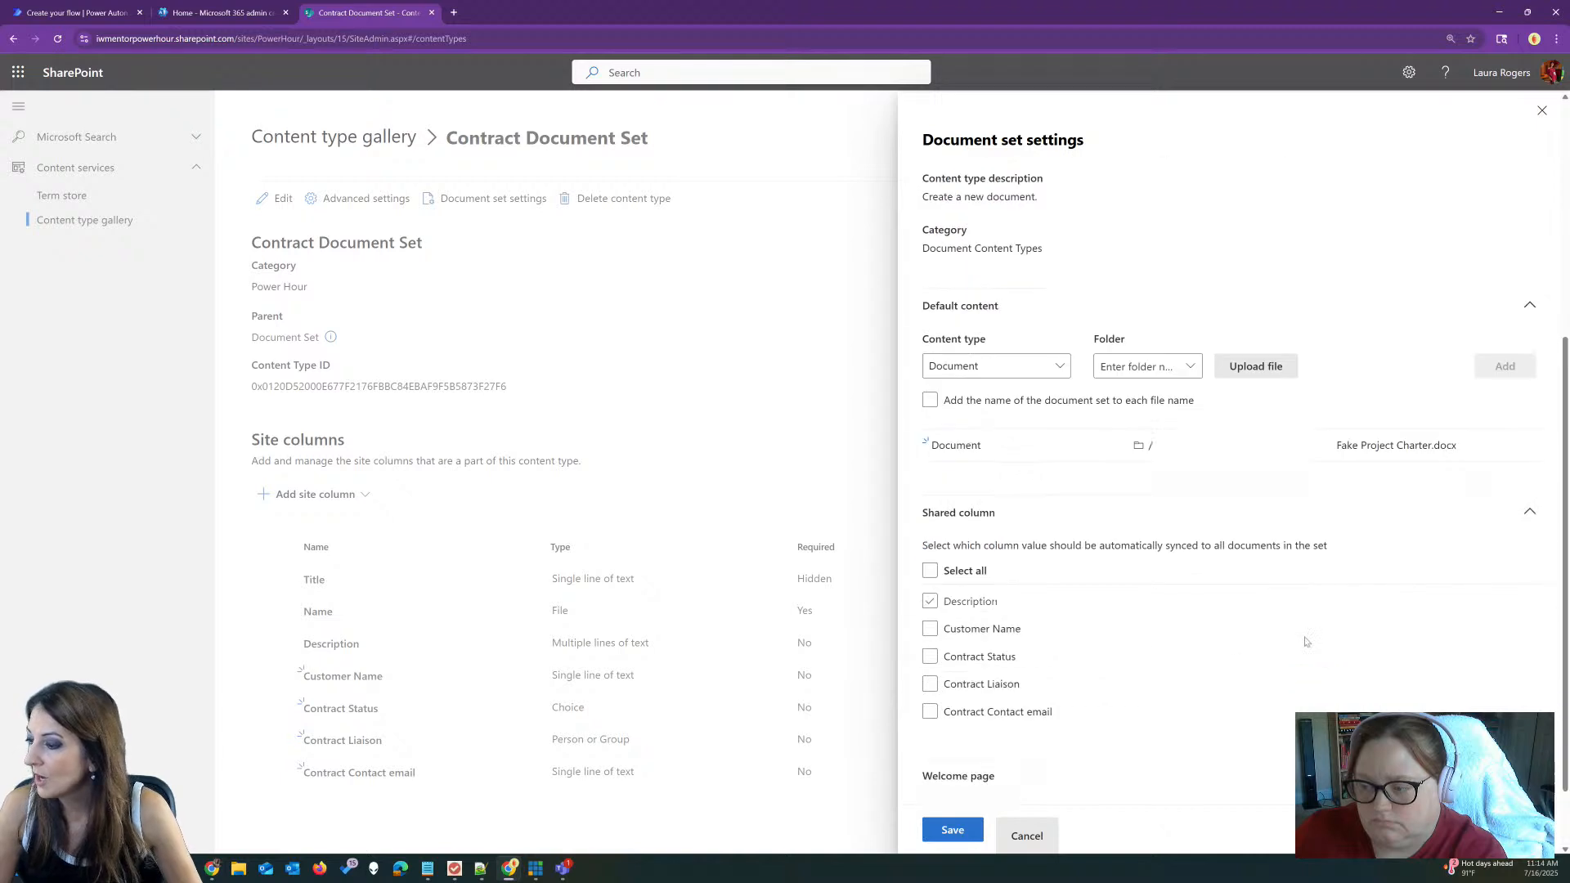
pyautogui.scroll(-1, 1065, 499)
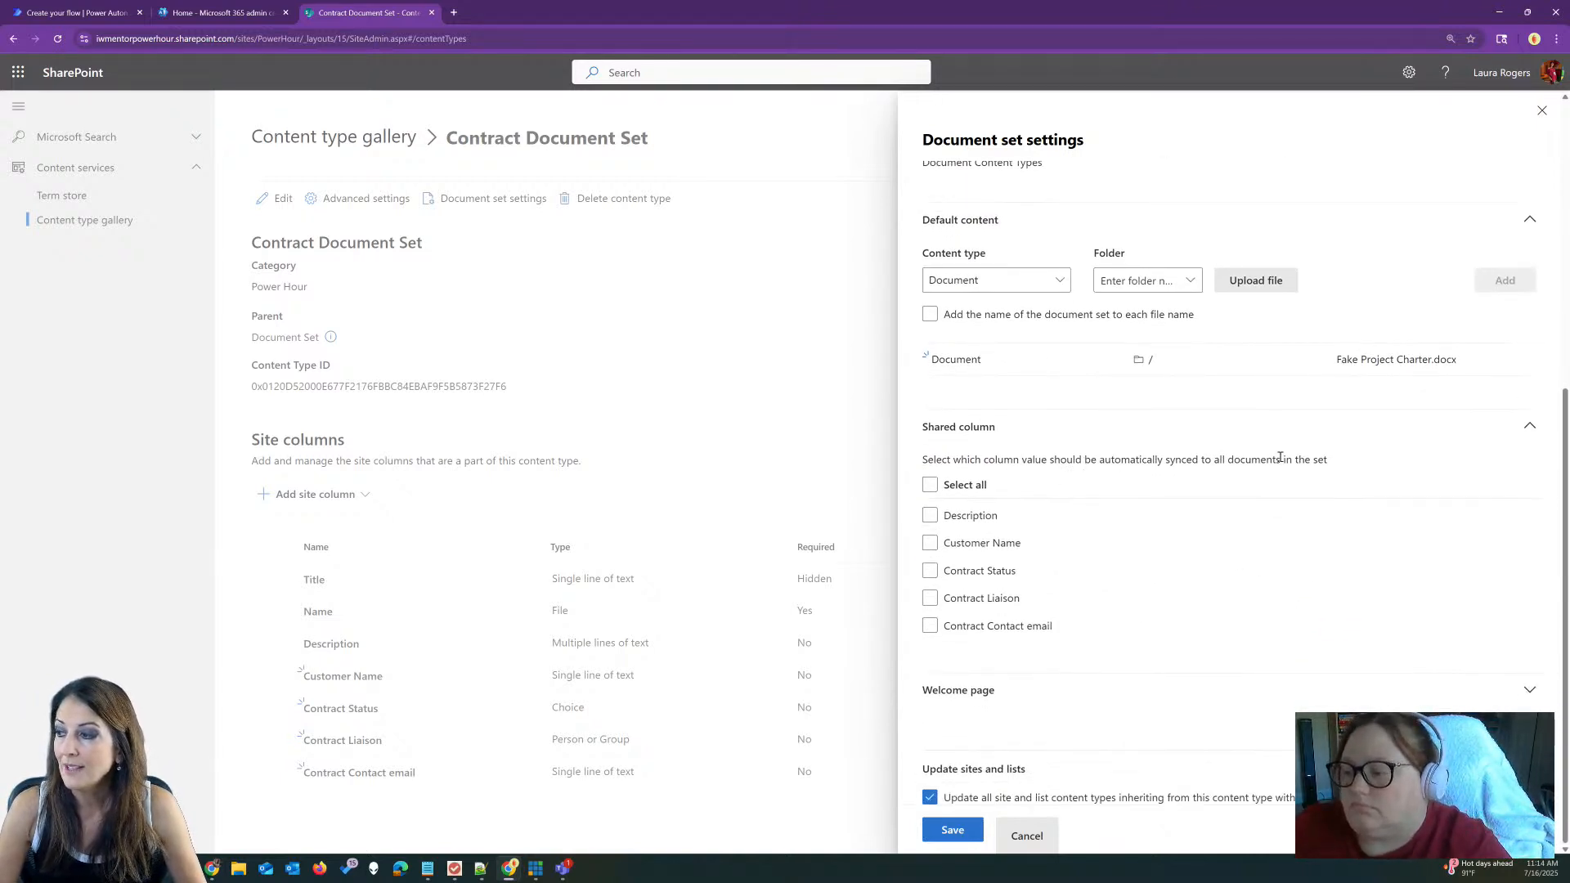
pyautogui.click(931, 486)
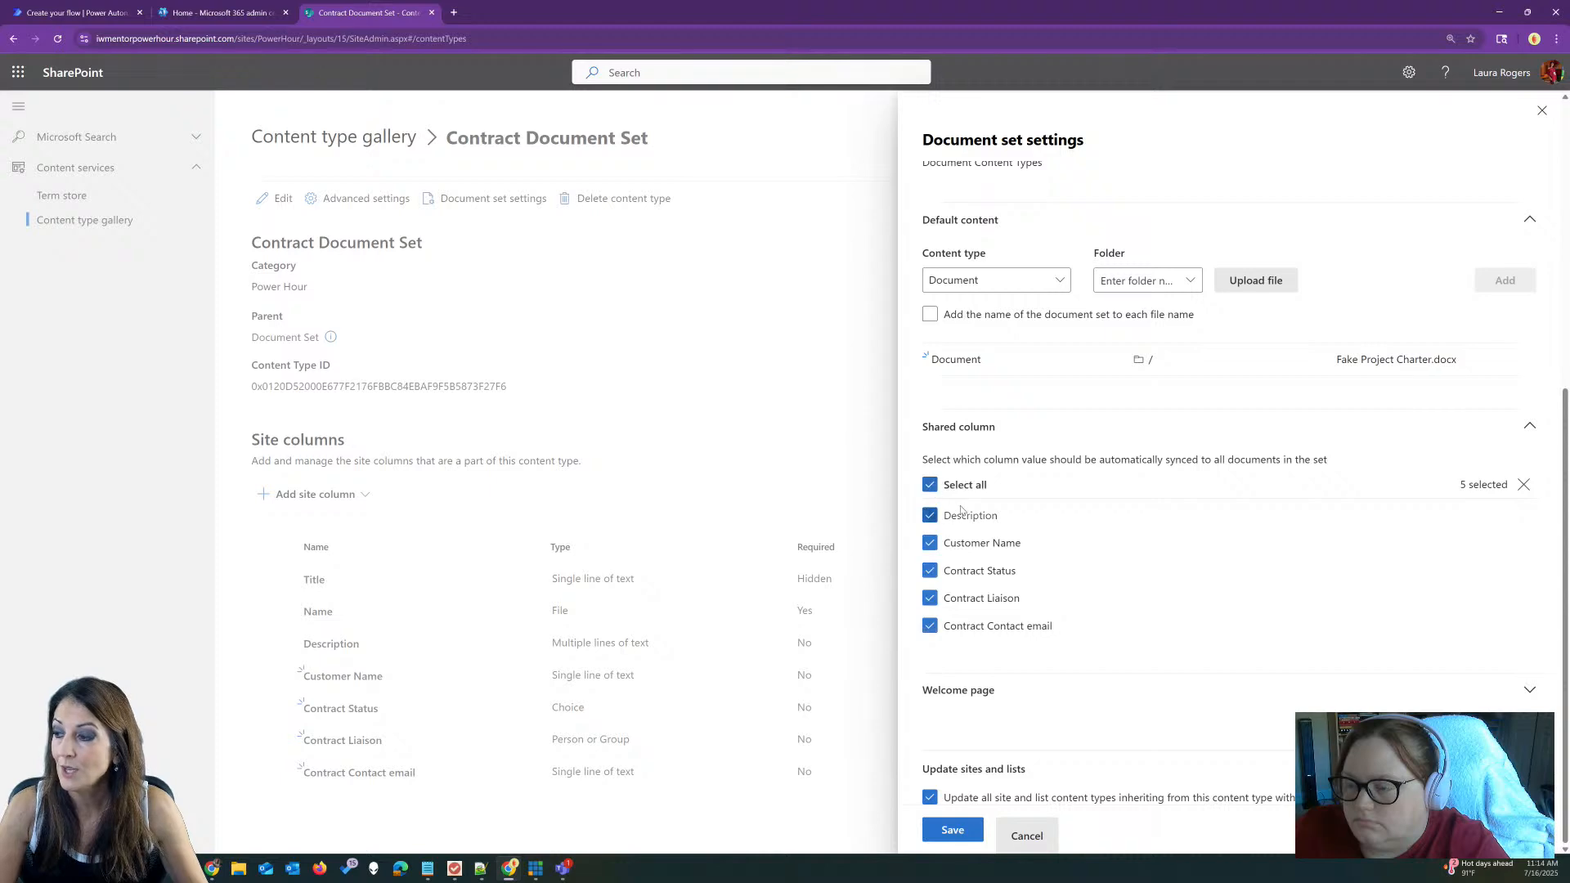
pyautogui.click(929, 626)
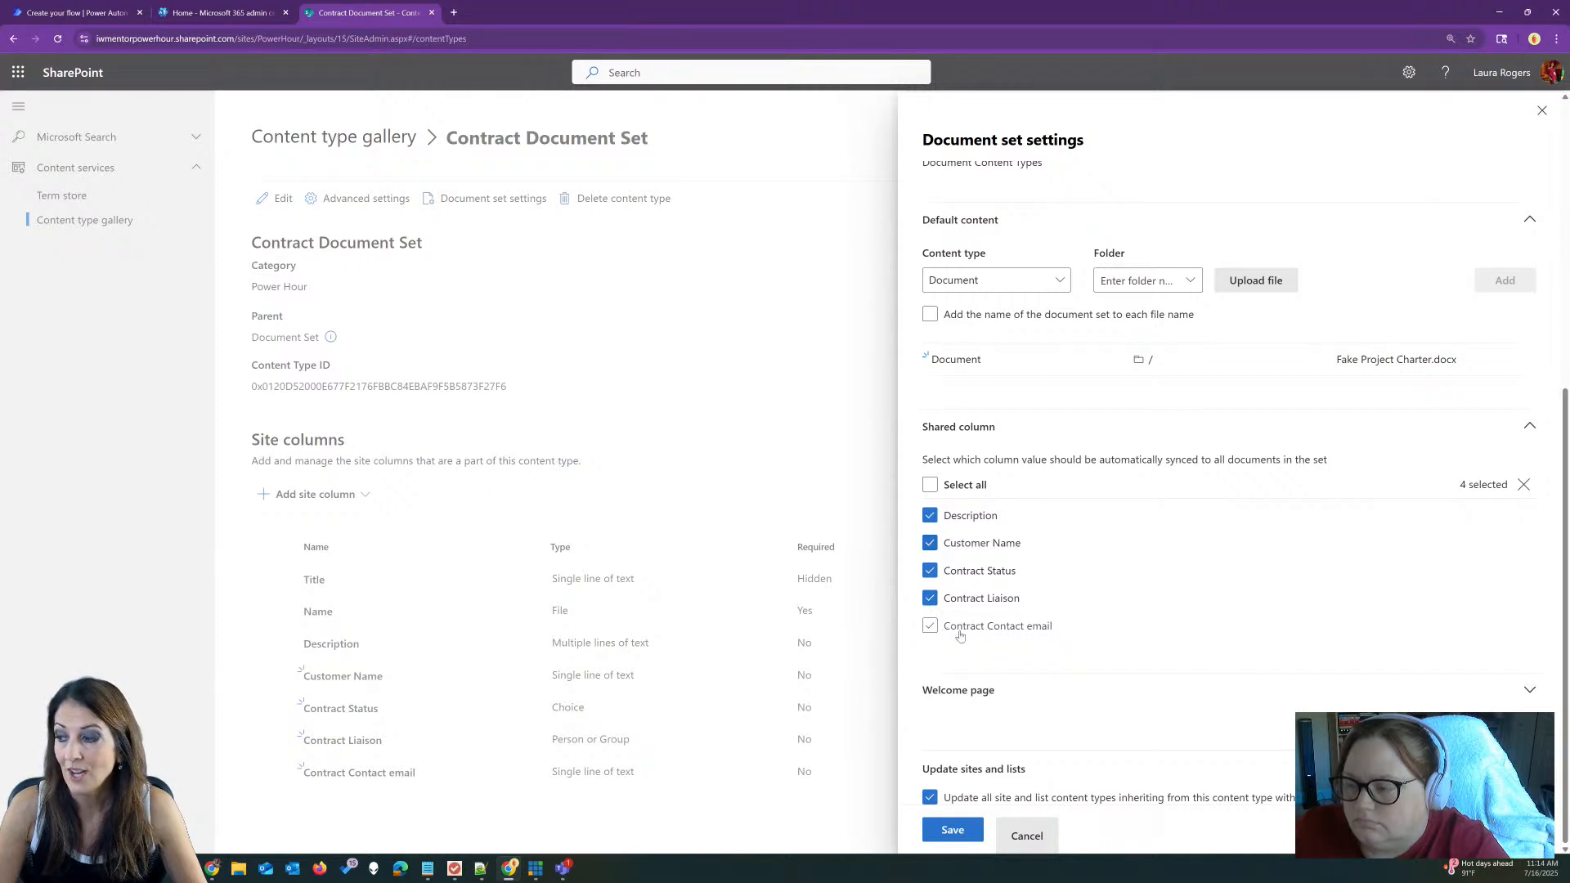
# Step: Add Contract Status as the welcome-page column and save the document set settings
pyautogui.click(1531, 690)
pyautogui.scroll(-3, 1055, 587)
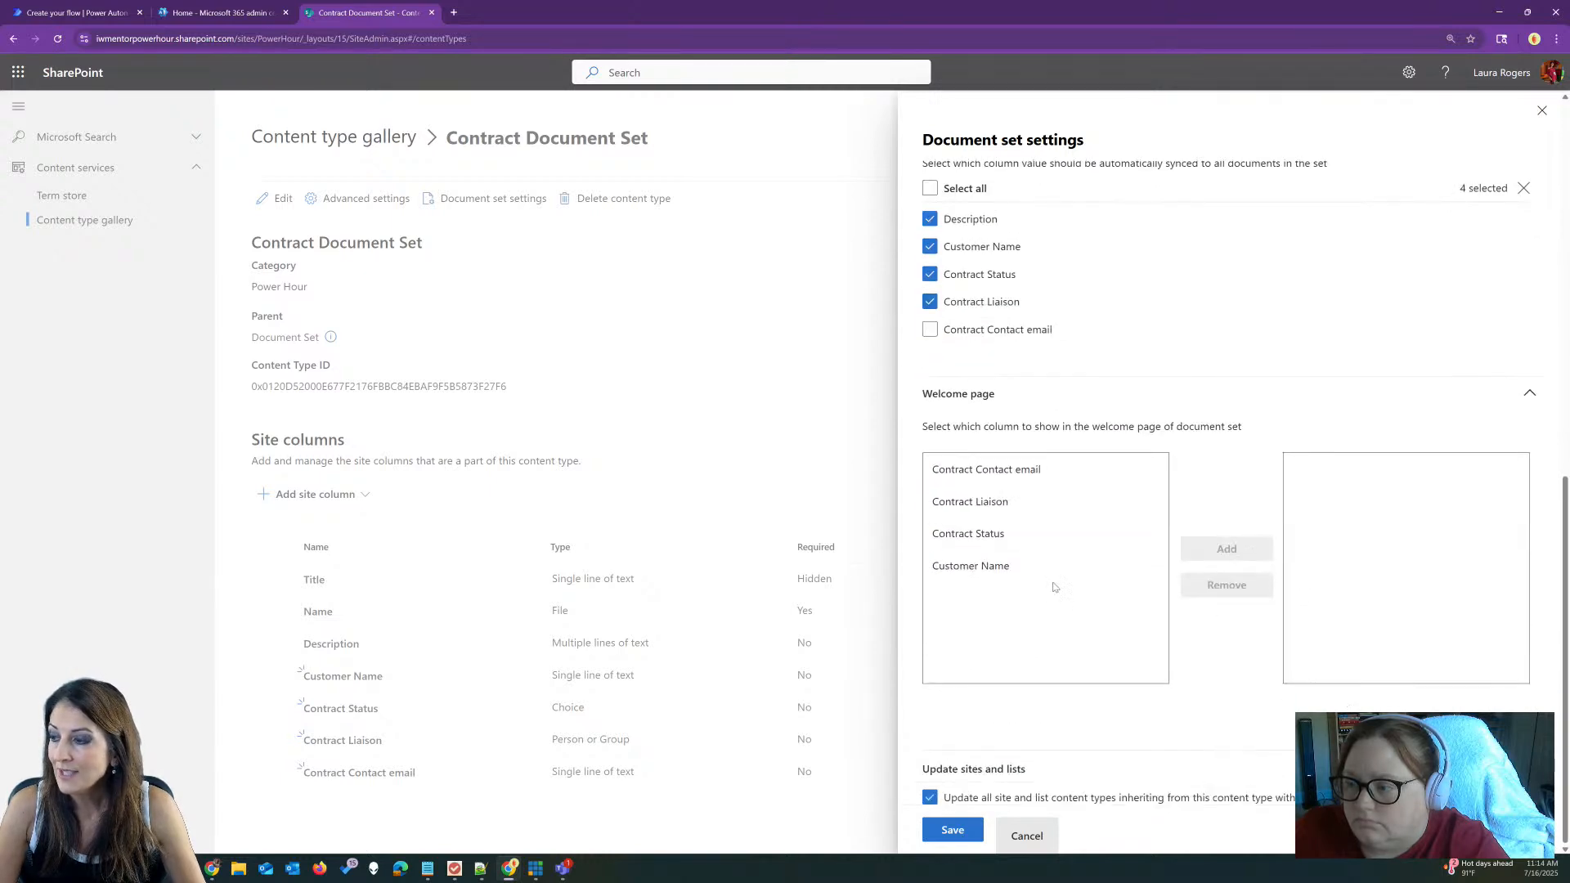
pyautogui.click(1005, 535)
pyautogui.click(1225, 550)
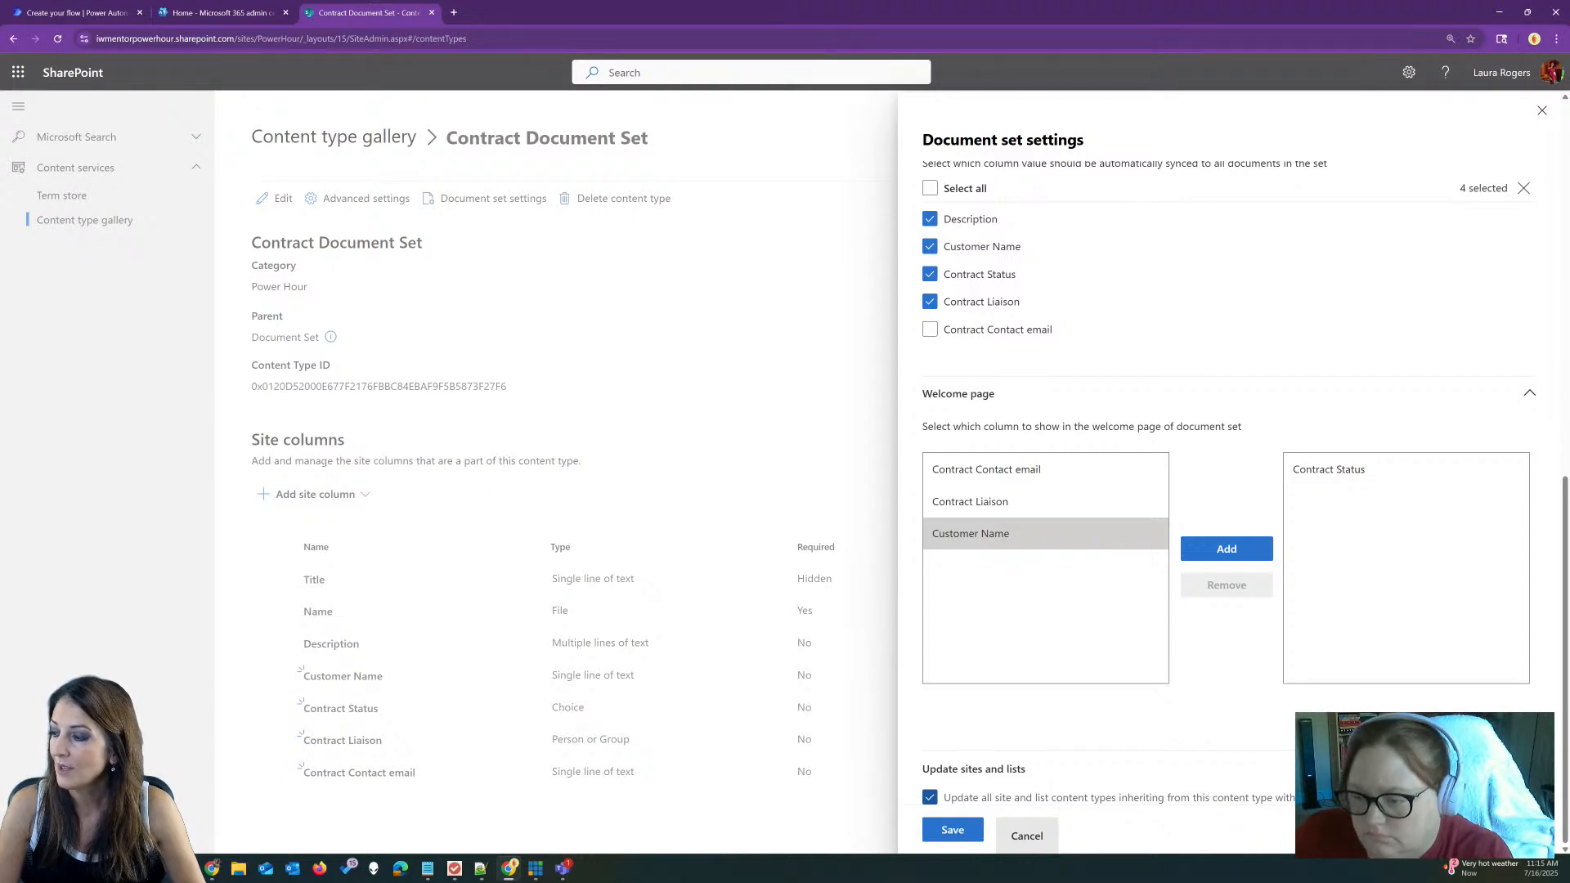
pyautogui.scroll(7, 1230, 340)
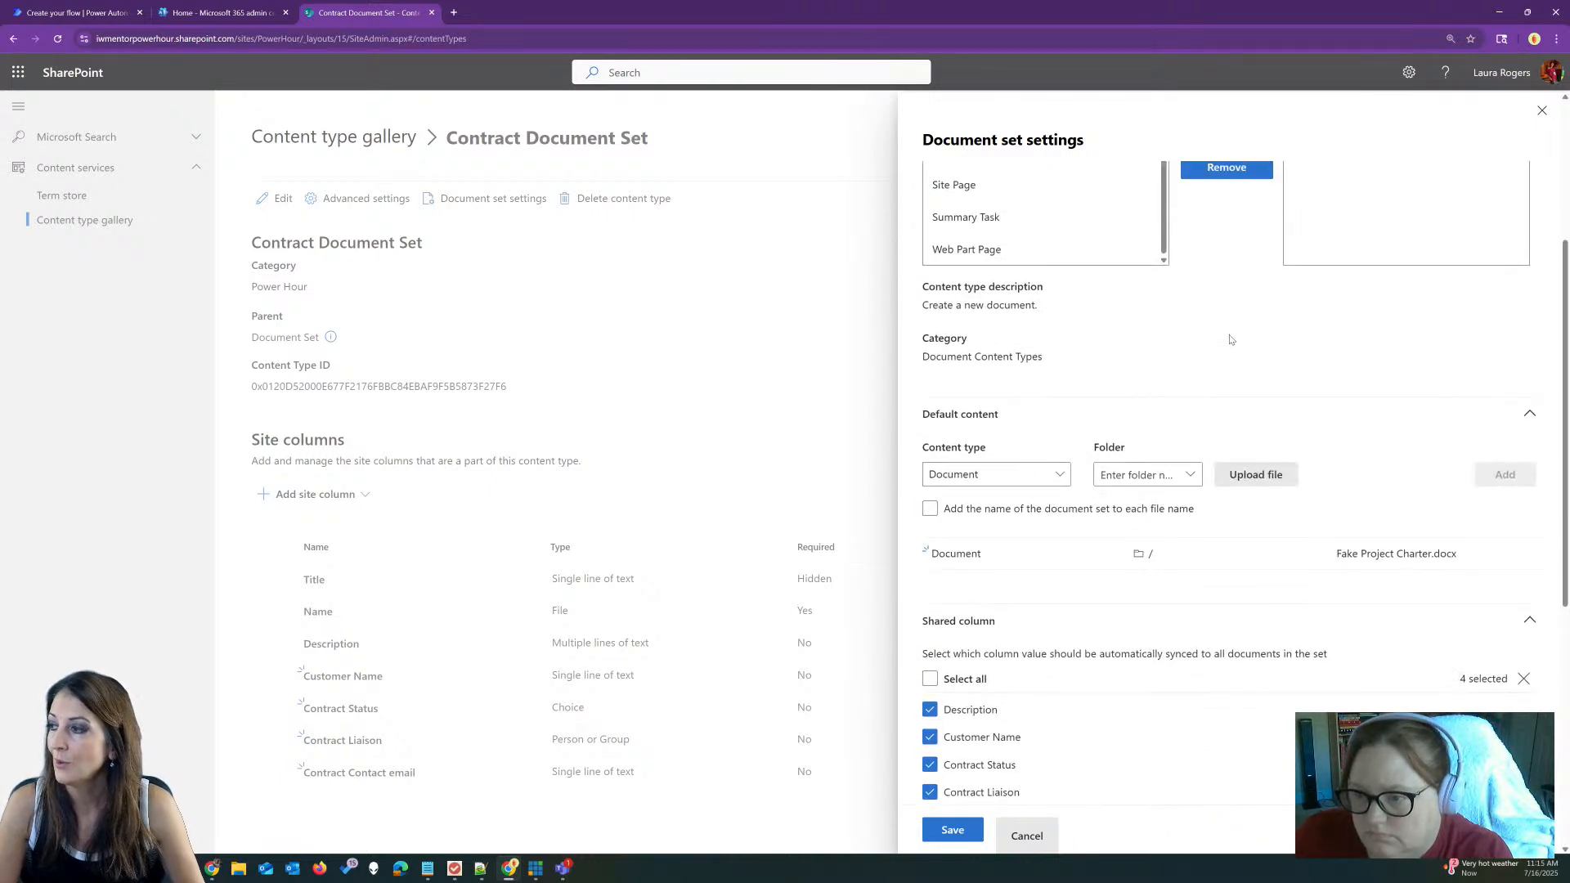
pyautogui.scroll(2, 1230, 339)
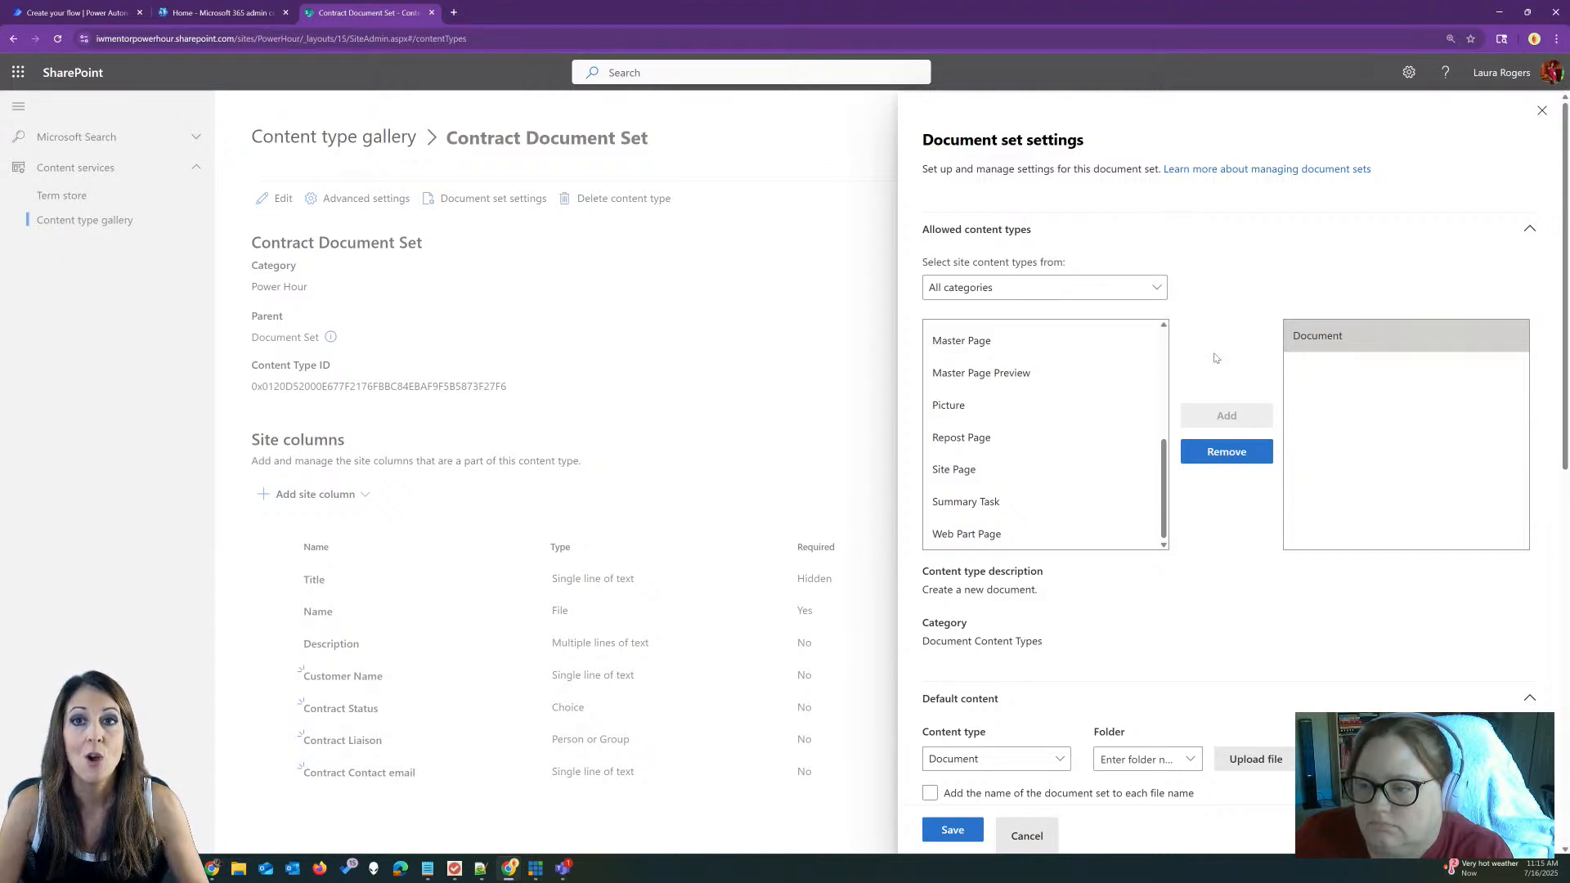
pyautogui.scroll(-10, 1215, 358)
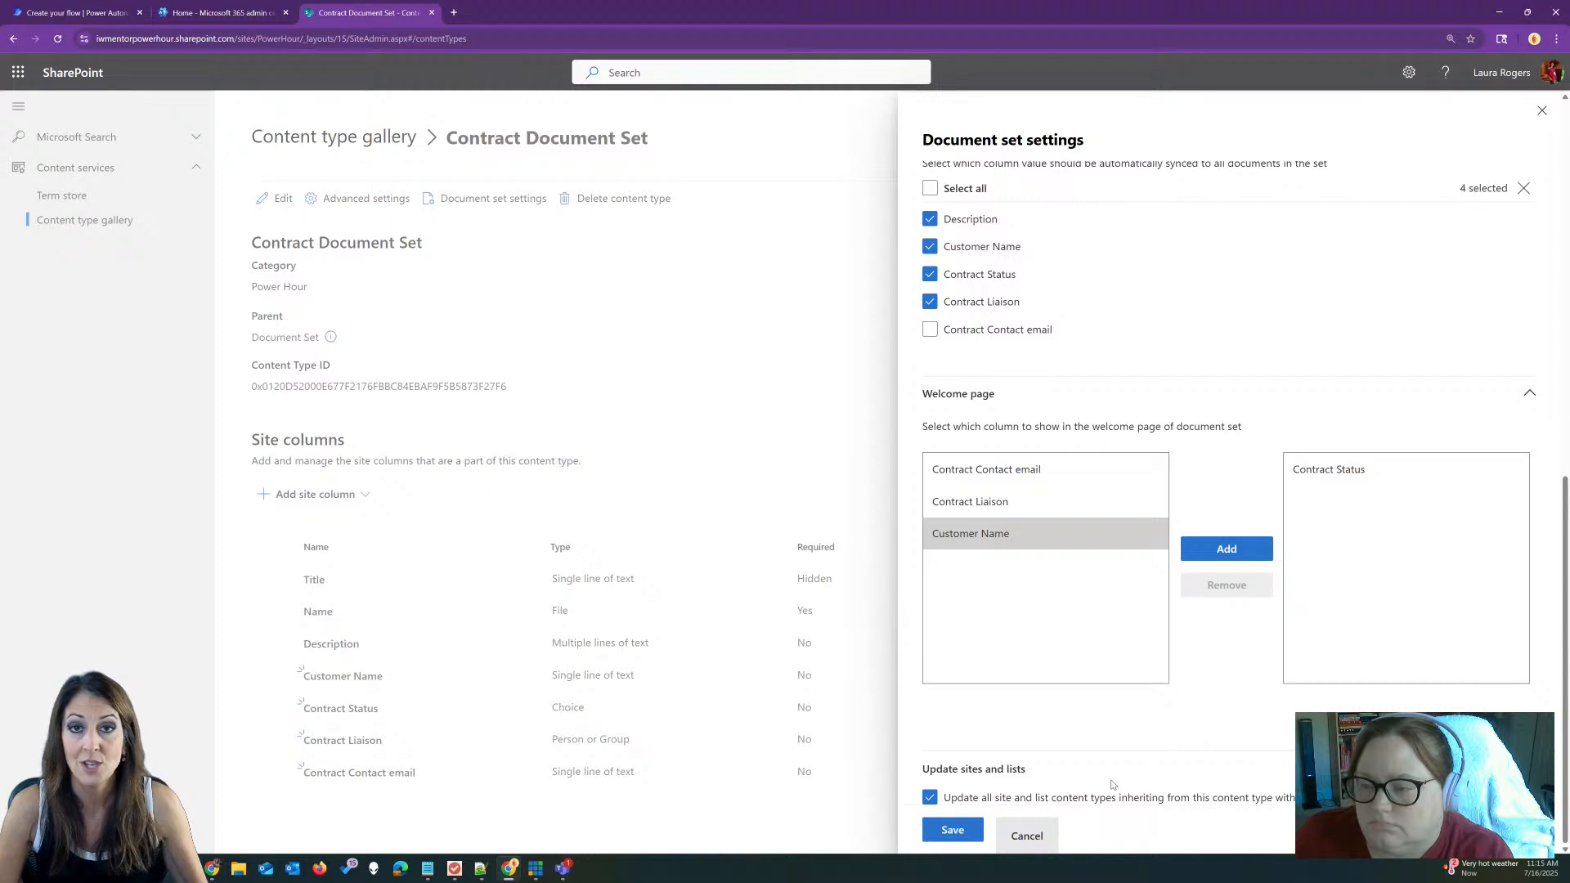
pyautogui.click(953, 831)
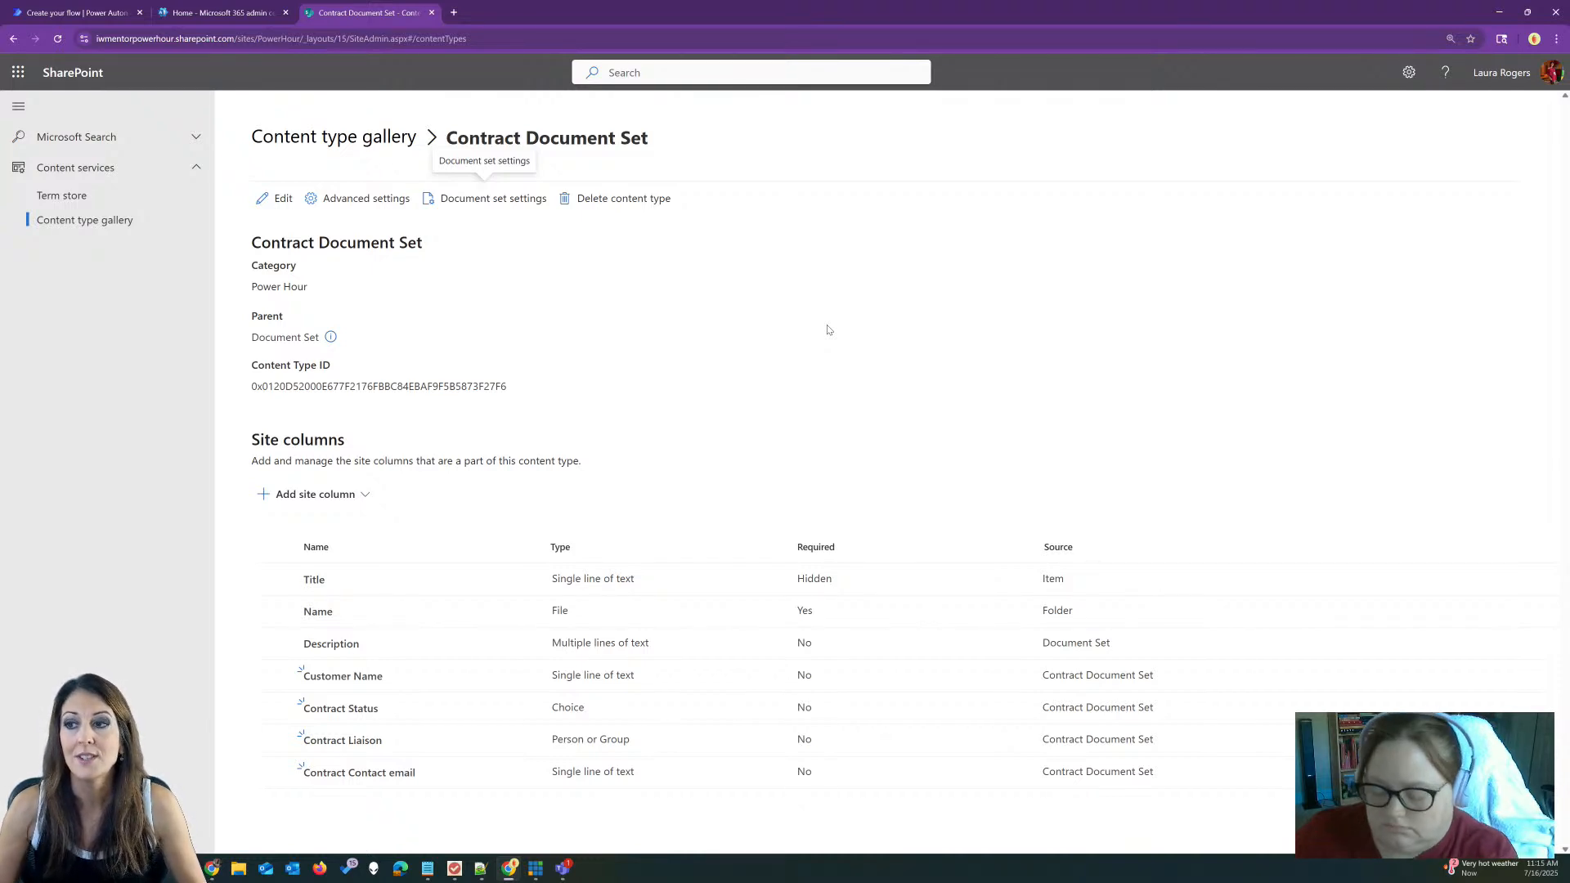
# Step: Create a blank document library named Contracts on the Power Hour site
pyautogui.click(318, 137)
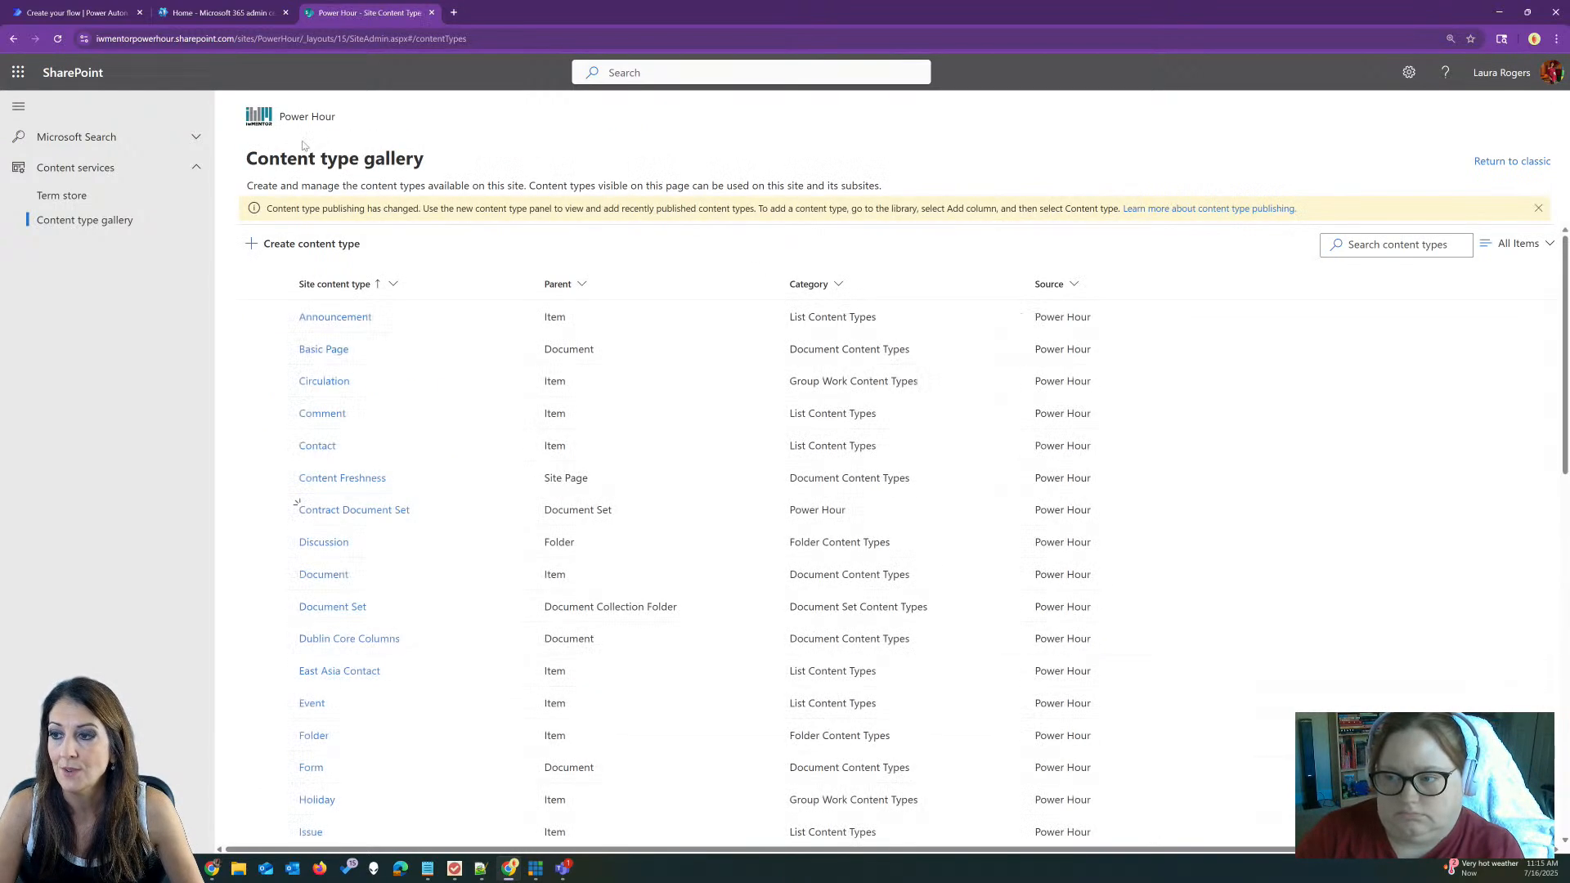
pyautogui.click(275, 120)
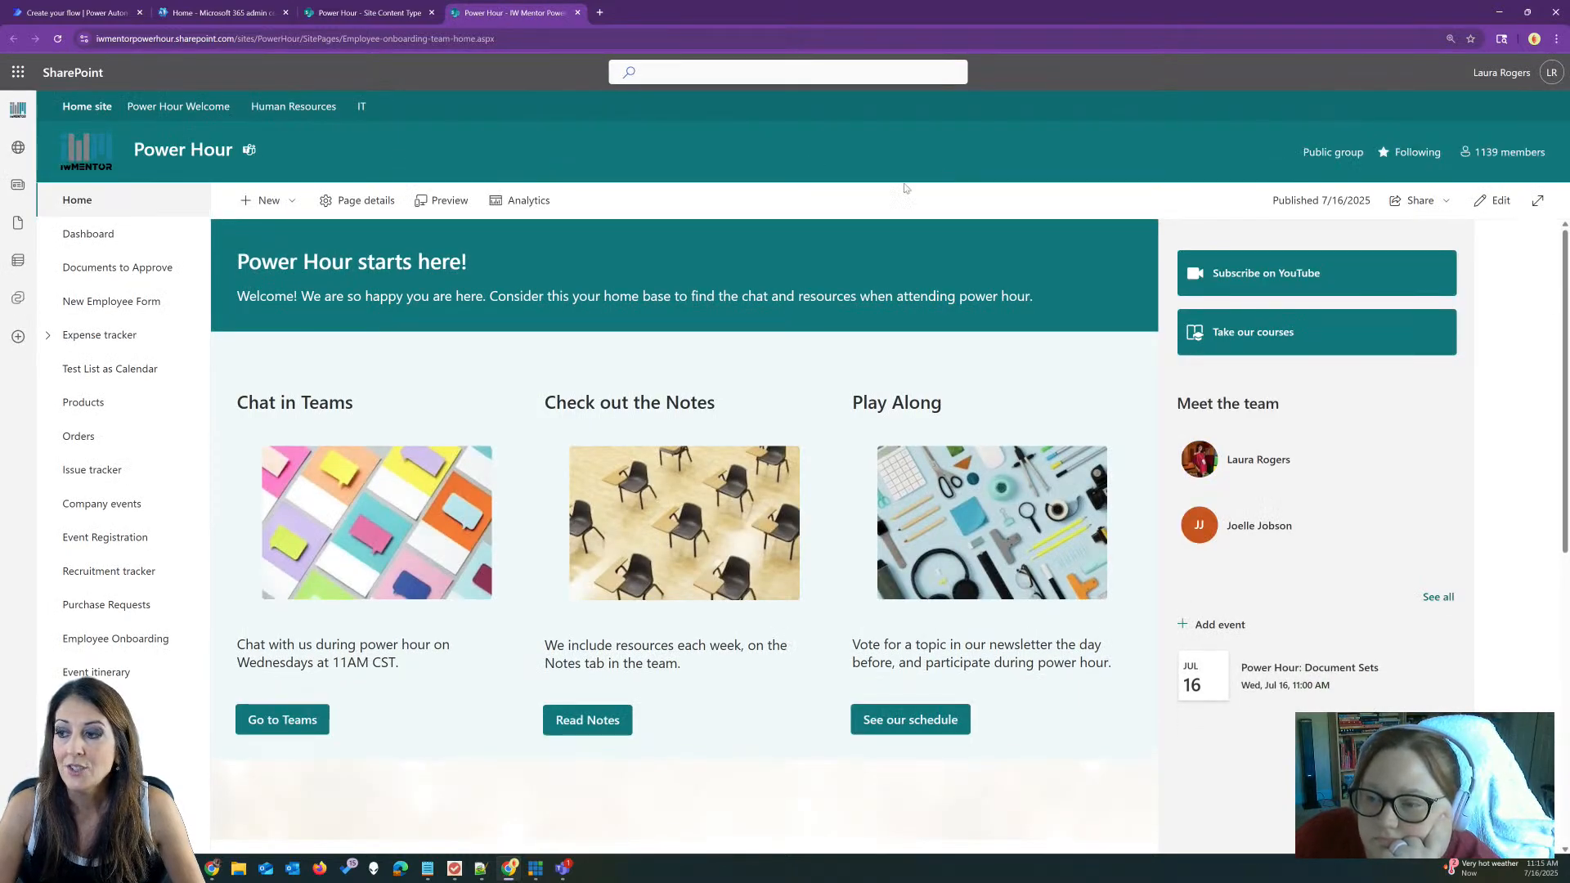
pyautogui.click(274, 201)
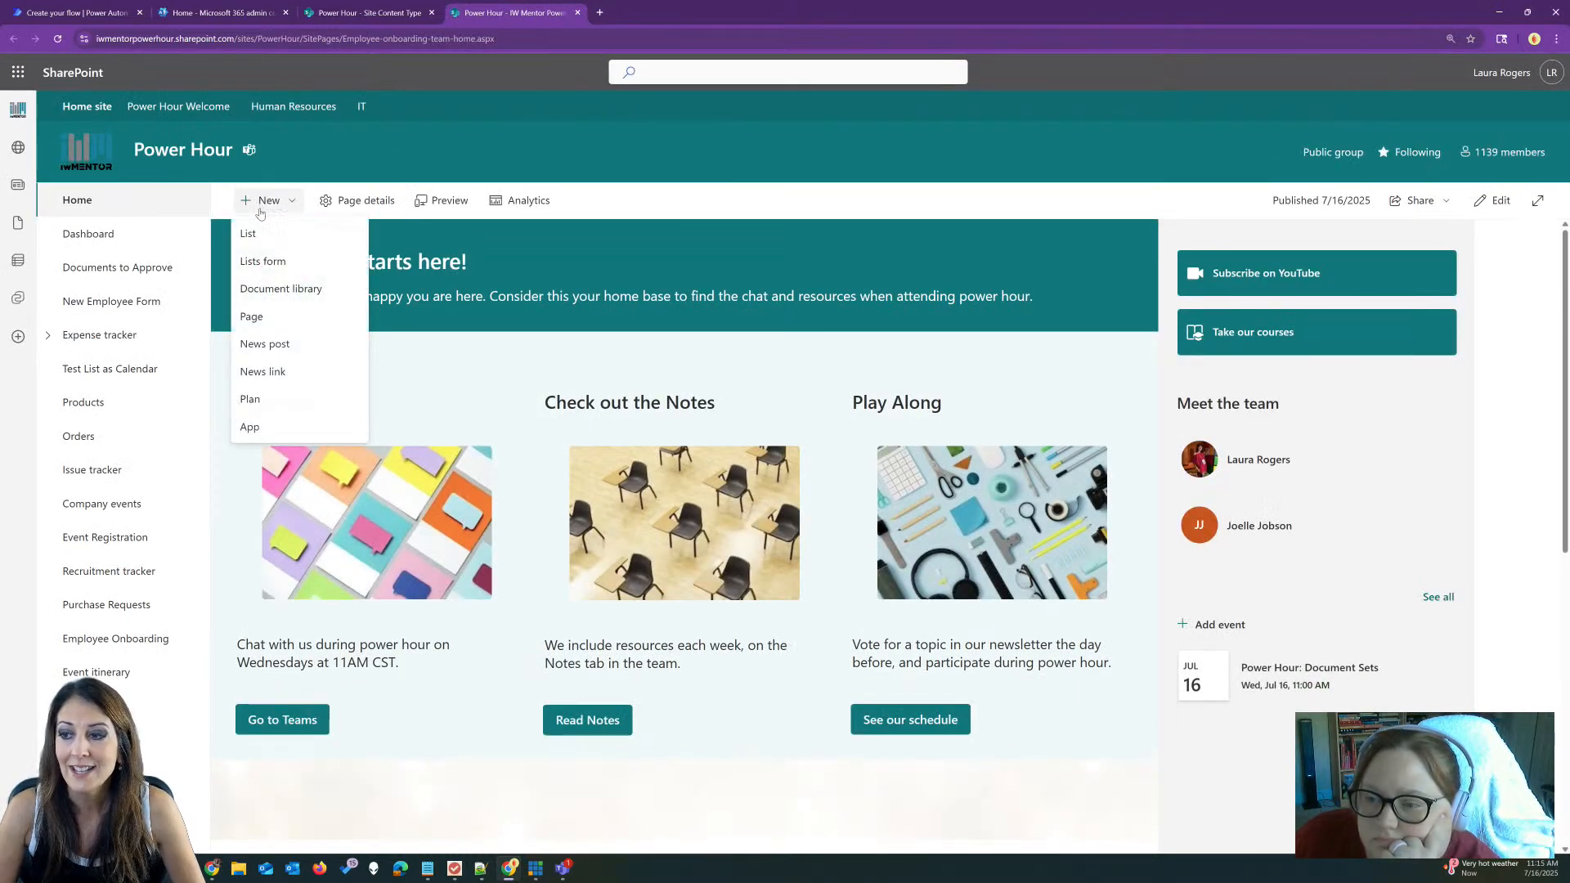
pyautogui.click(284, 291)
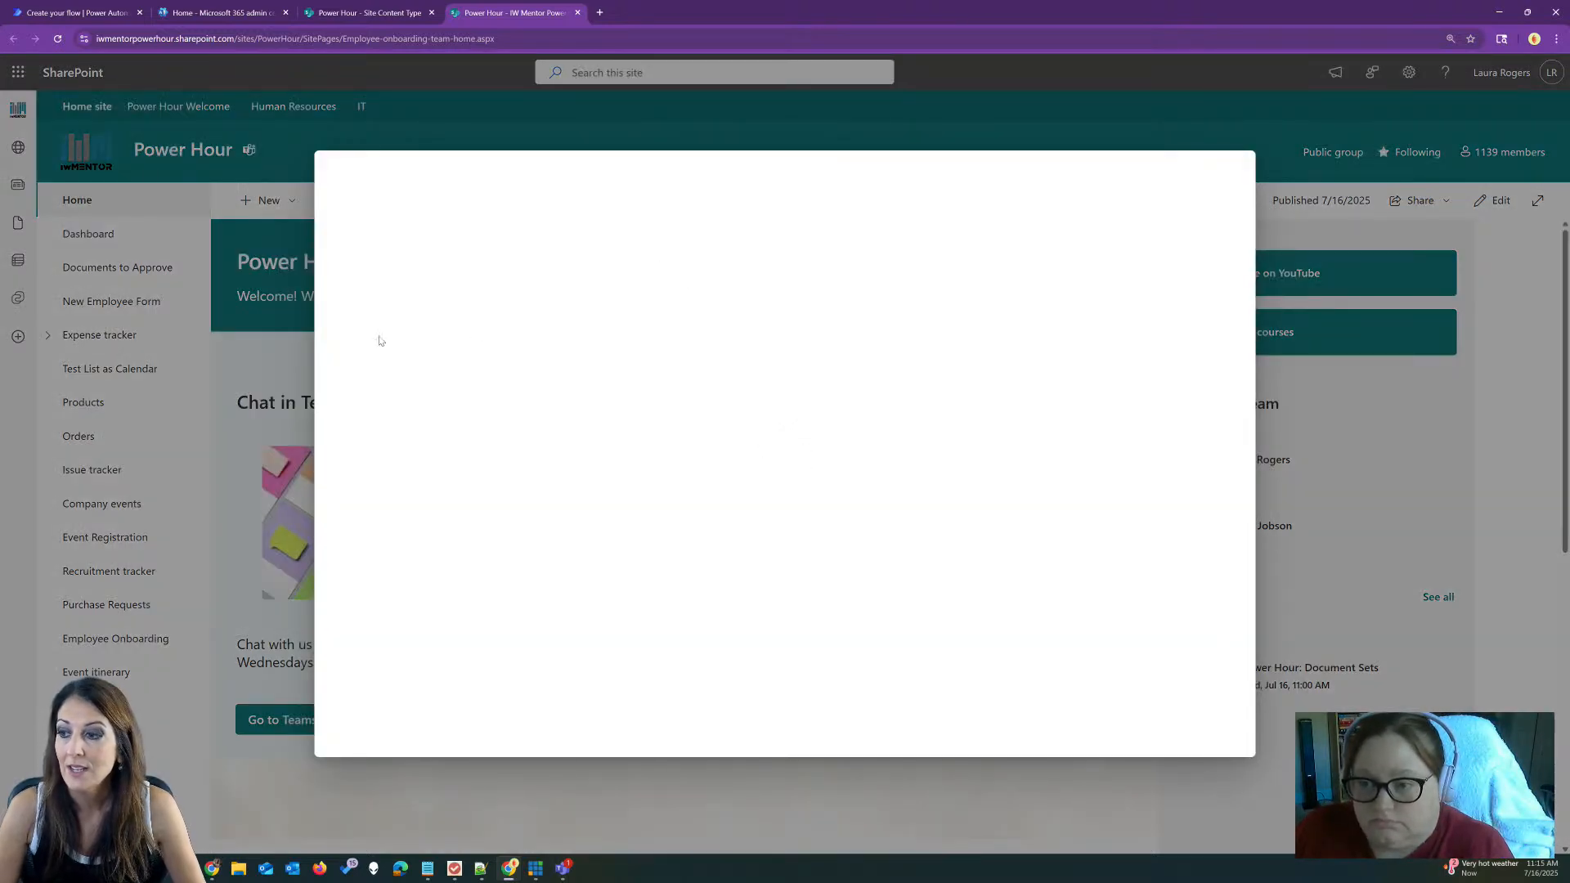
pyautogui.click(382, 288)
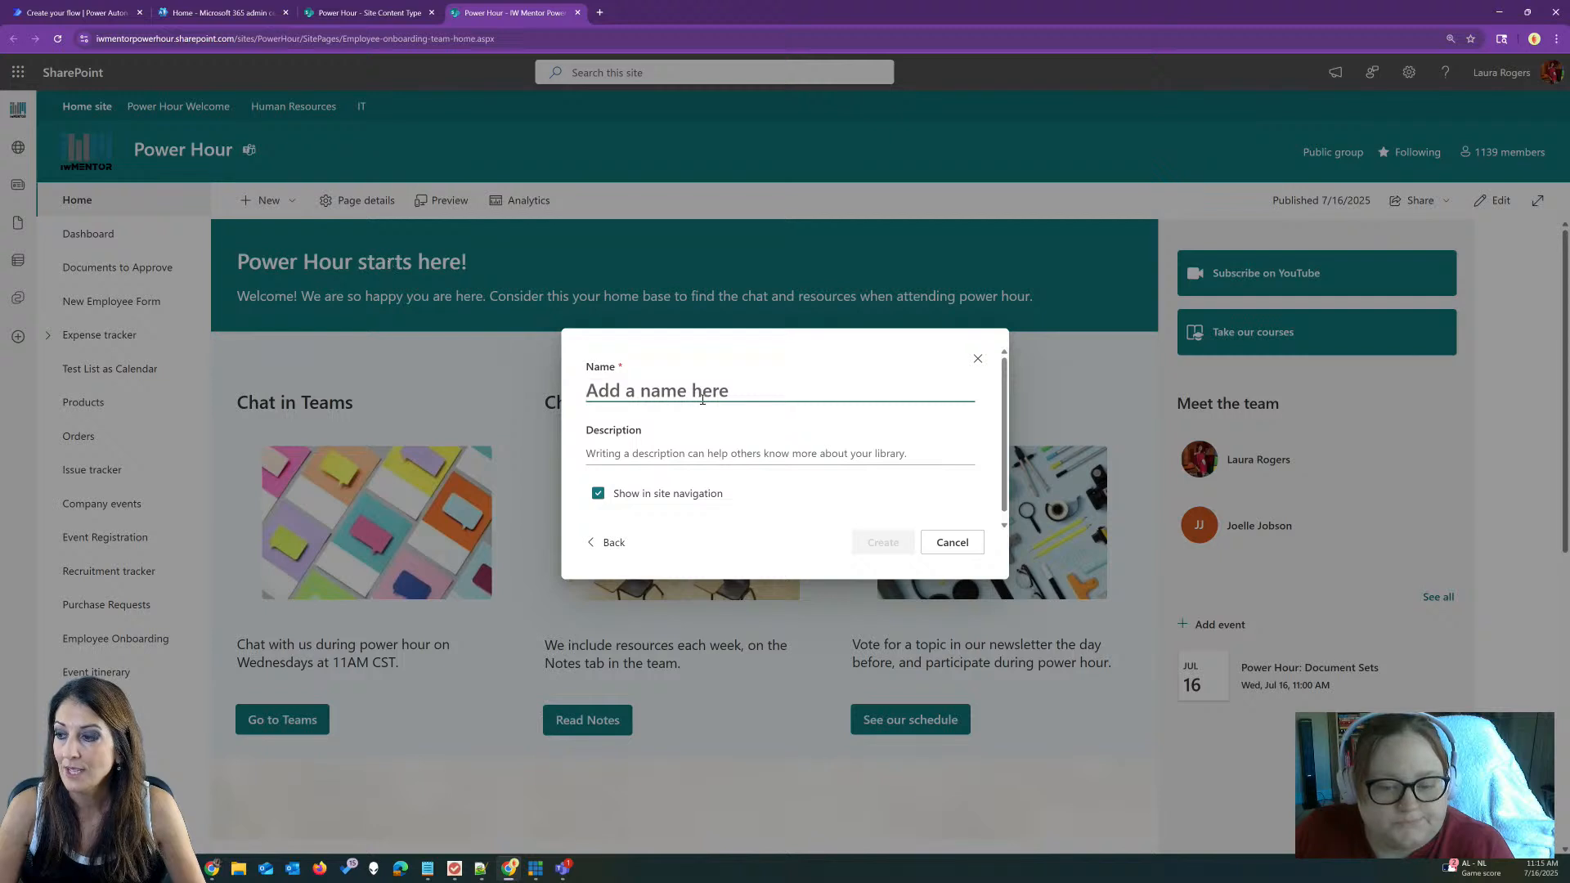
pyautogui.write('Contracts')
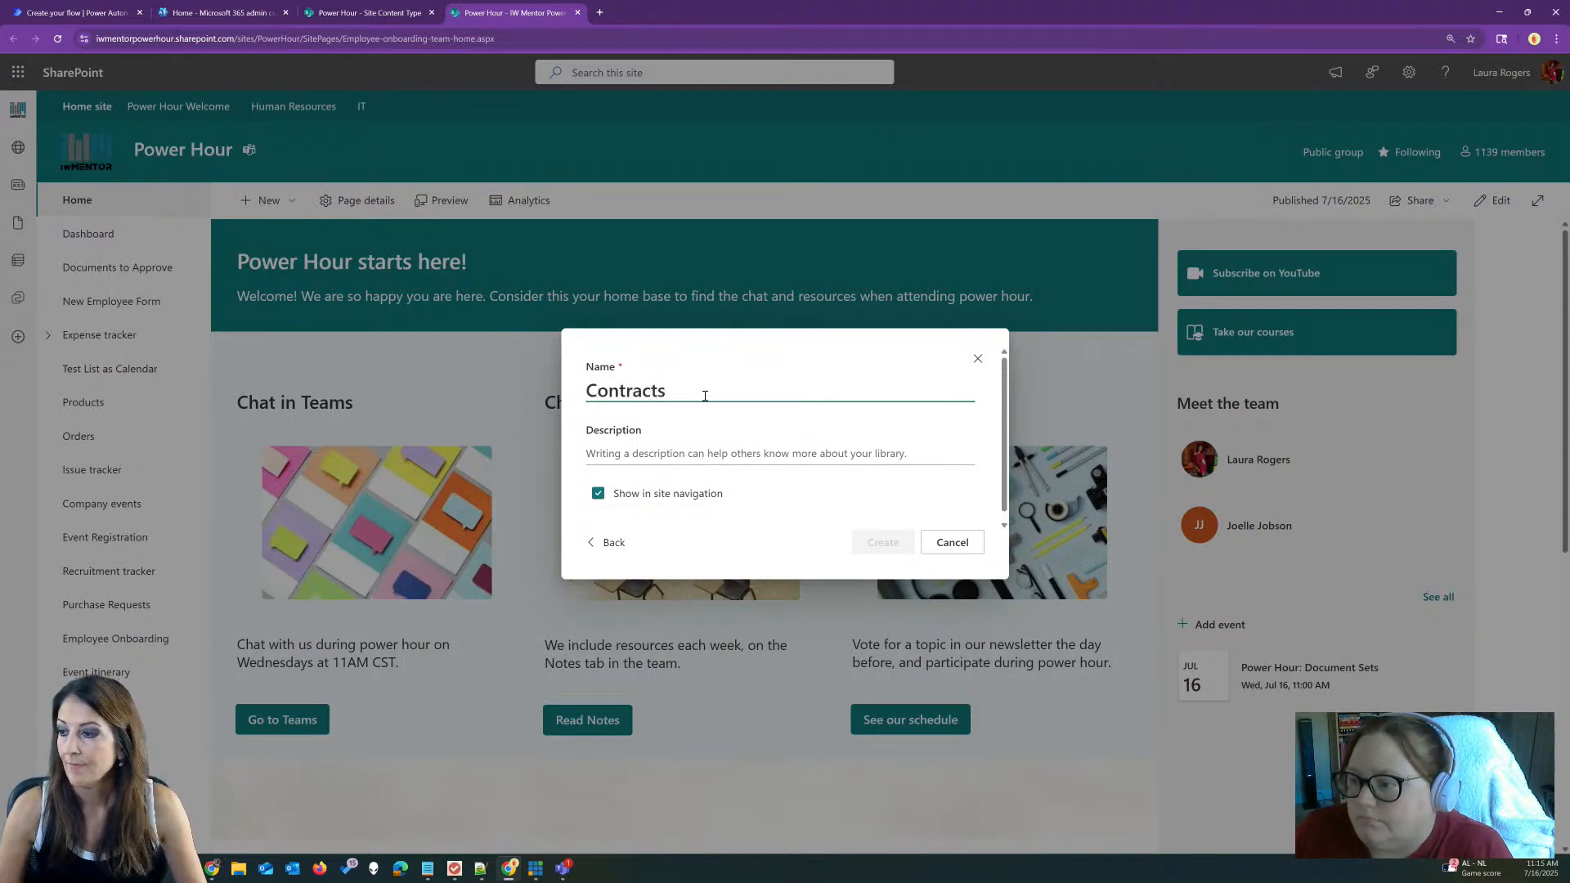
pyautogui.click(881, 544)
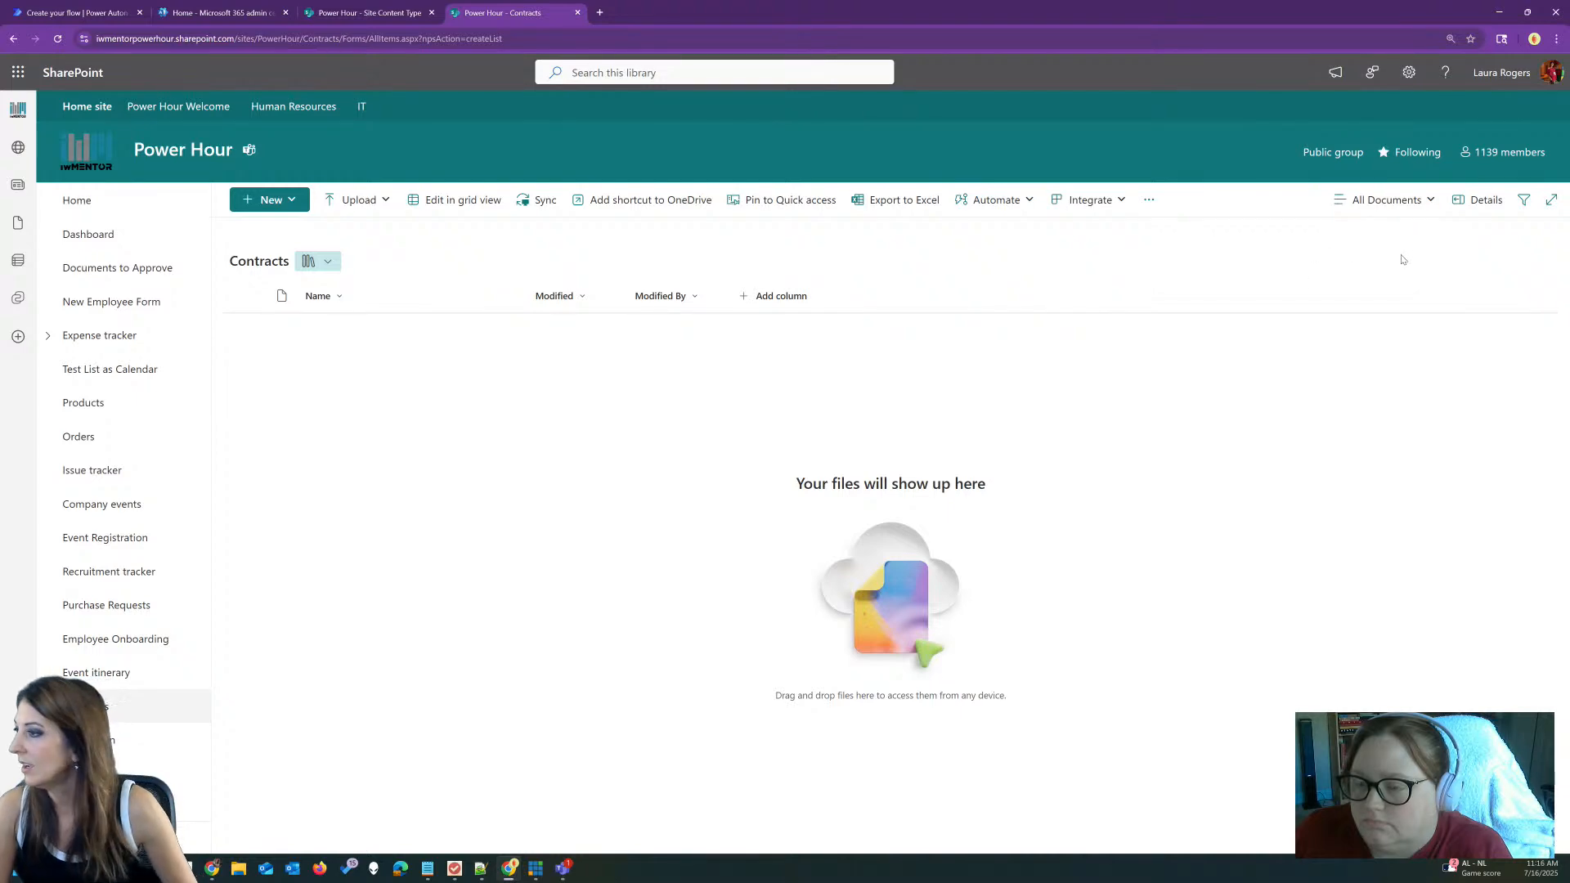
# Step: Set Allow management of content types to Yes in the Contracts library's advanced settings
pyautogui.click(1408, 73)
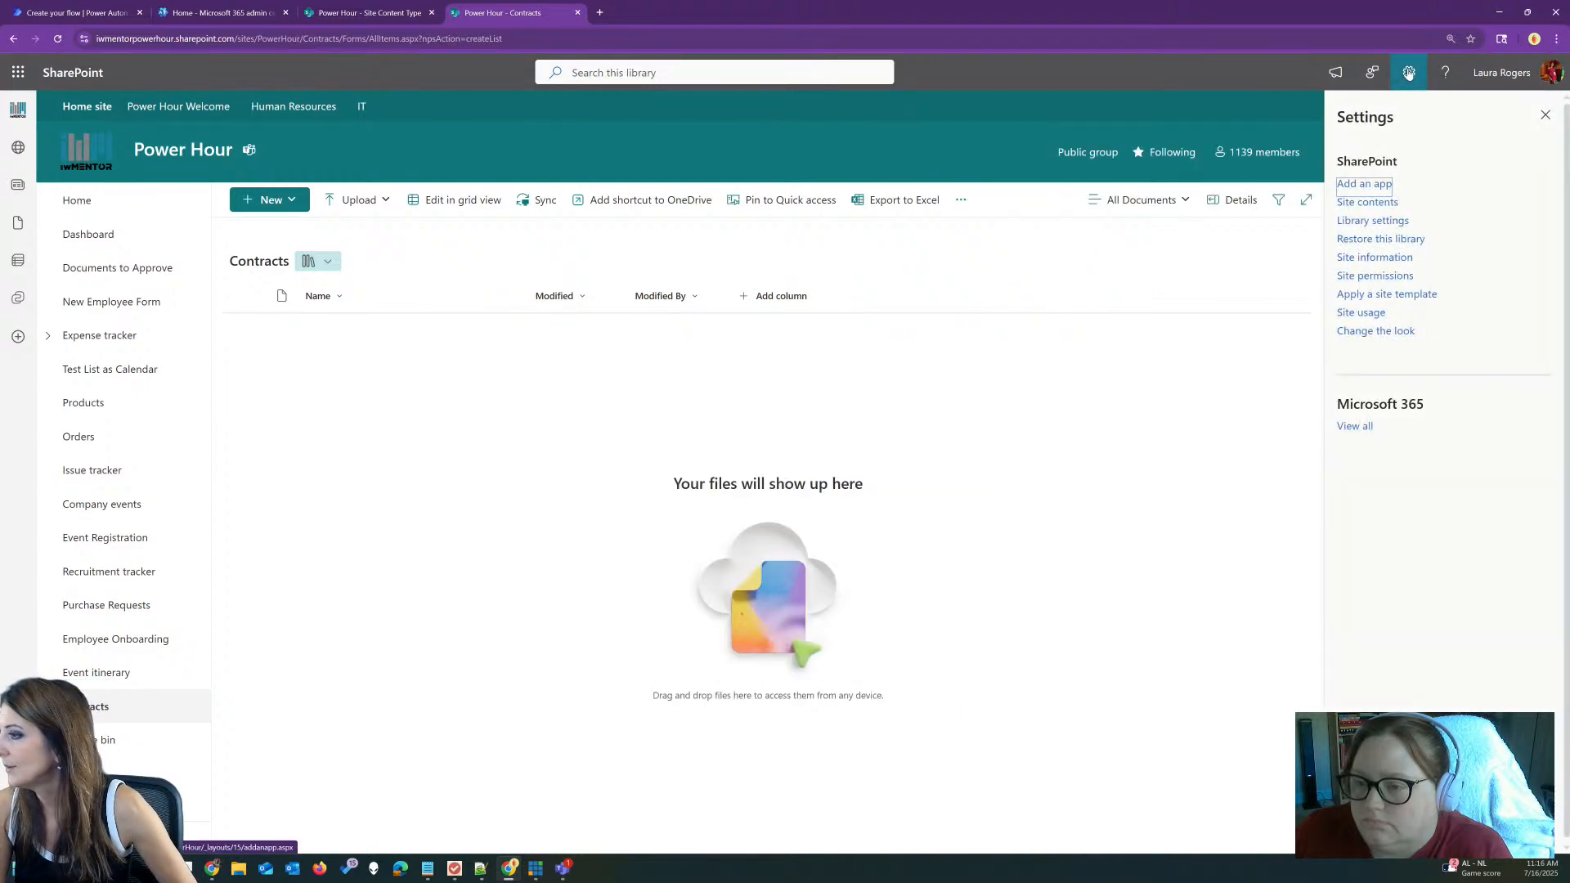
pyautogui.click(1377, 220)
pyautogui.click(1387, 286)
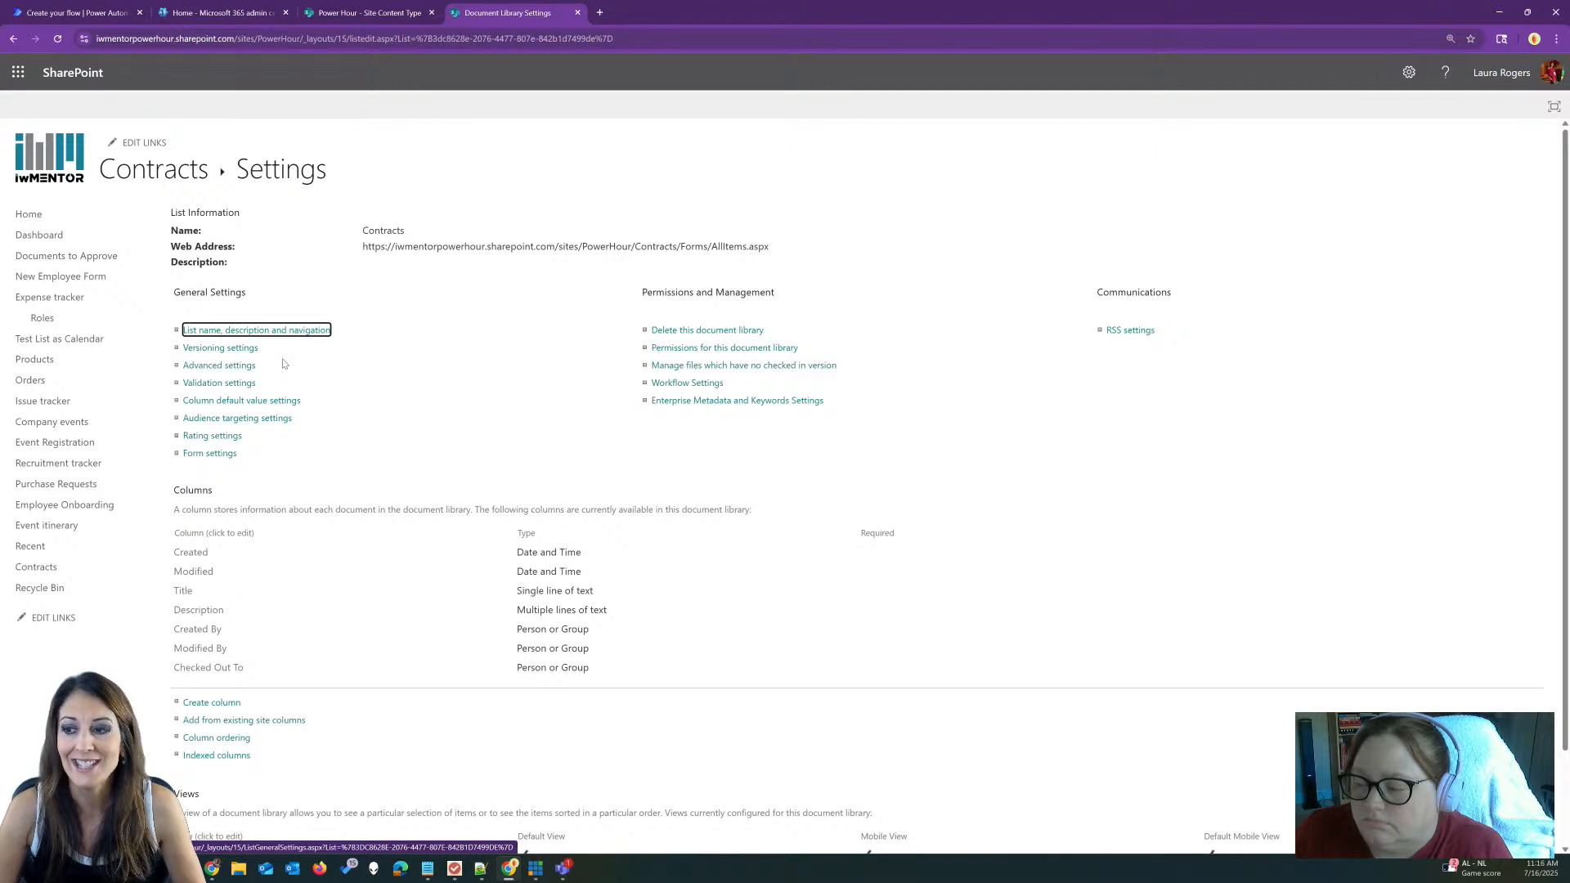
pyautogui.click(238, 366)
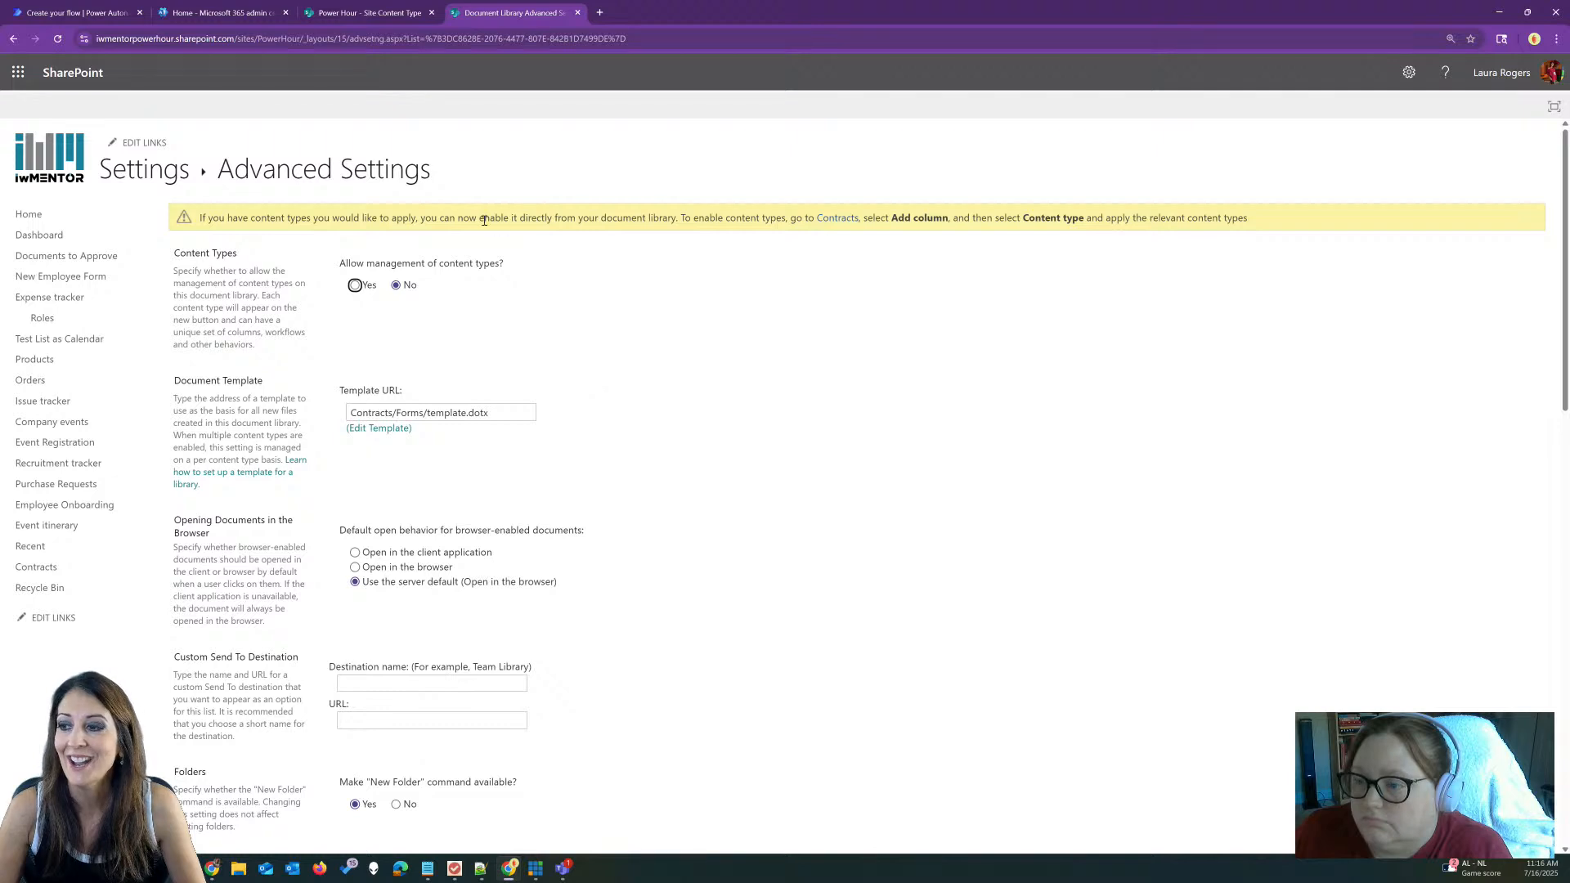
pyautogui.click(355, 285)
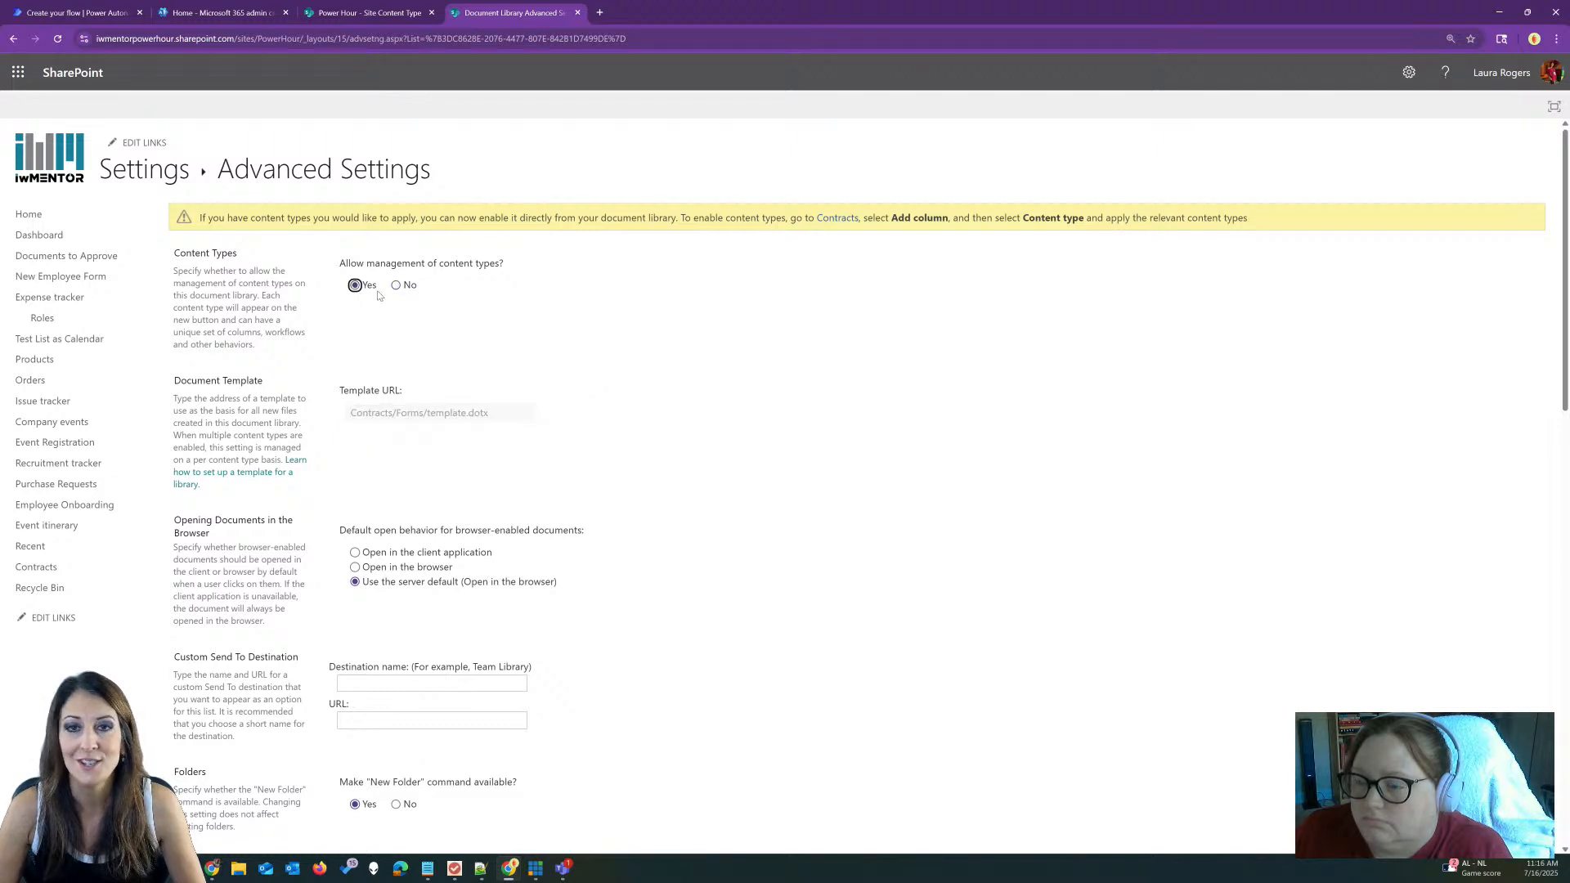
pyautogui.scroll(-15, 347, 317)
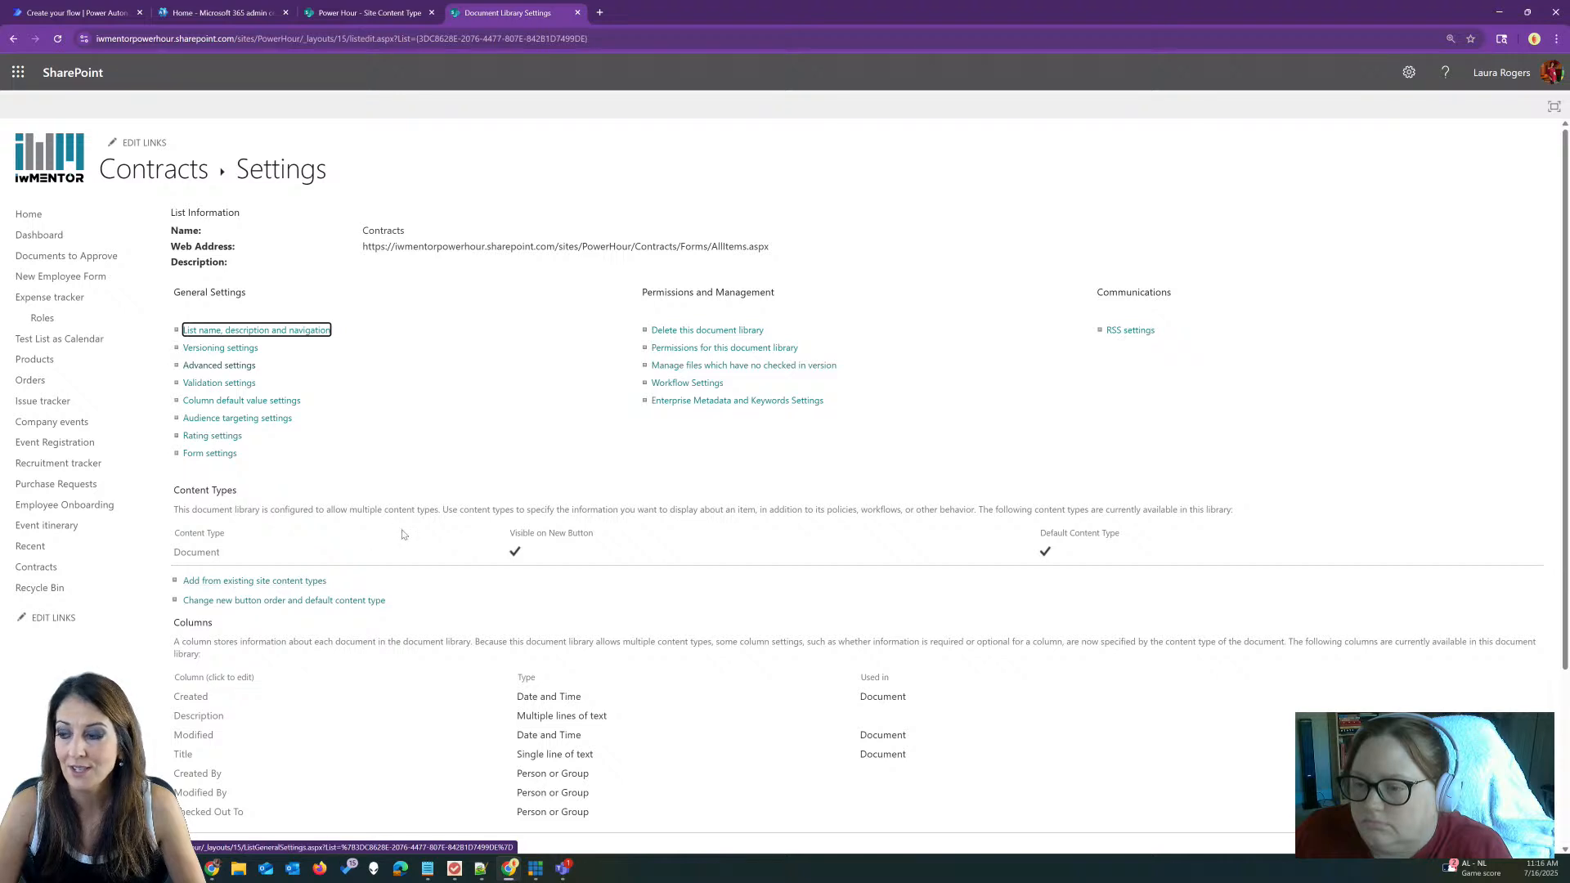
pyautogui.scroll(-1, 229, 605)
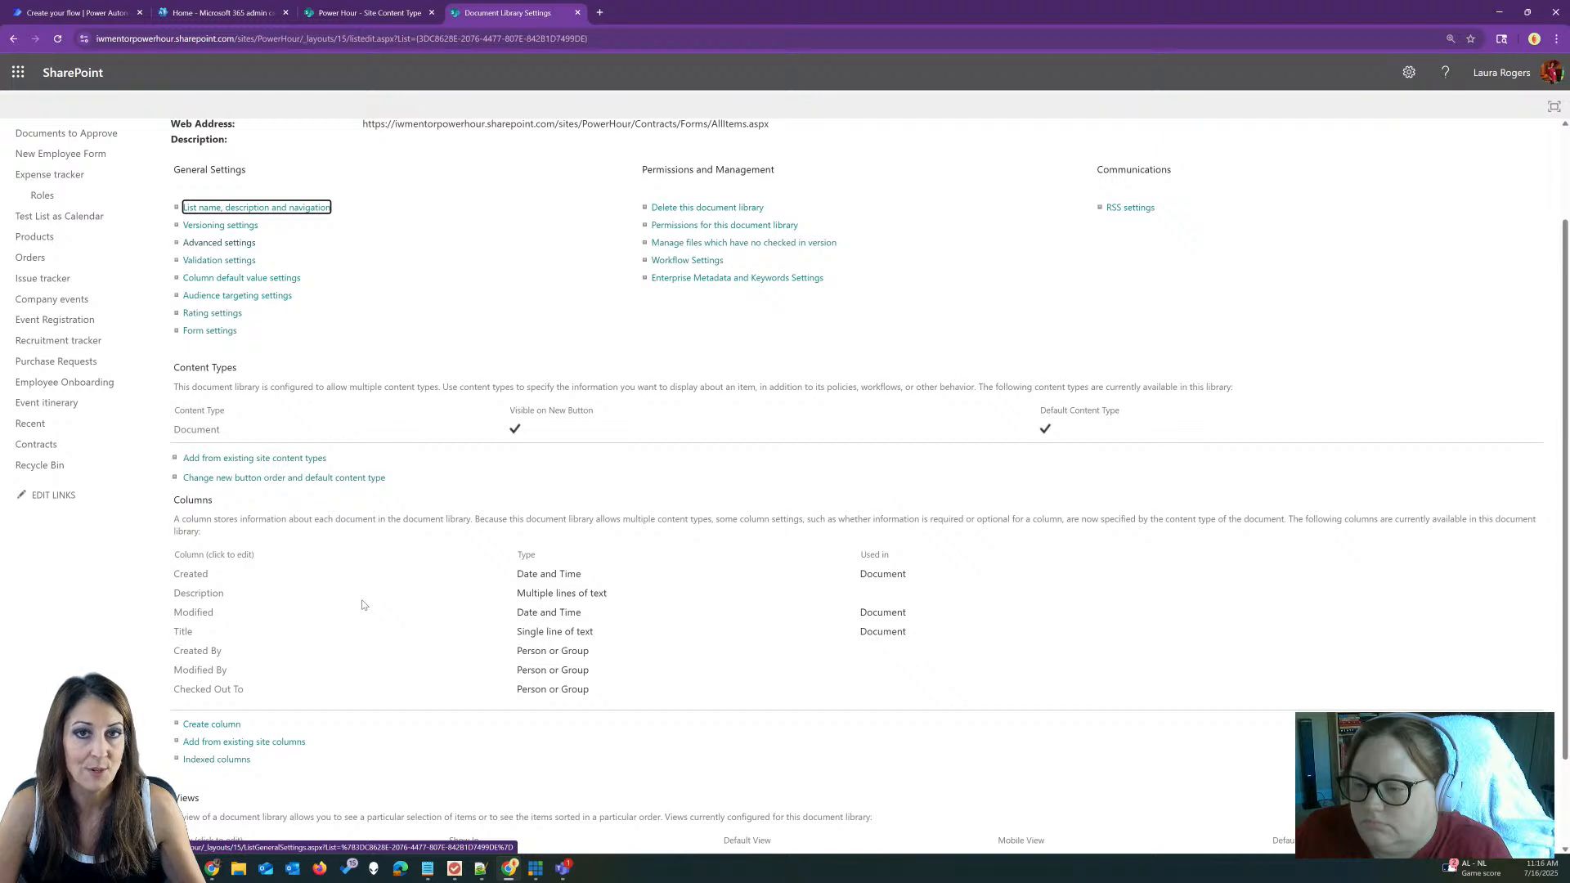
# Step: Add the existing Contract Document Set site content type to the Contracts library
pyautogui.click(225, 465)
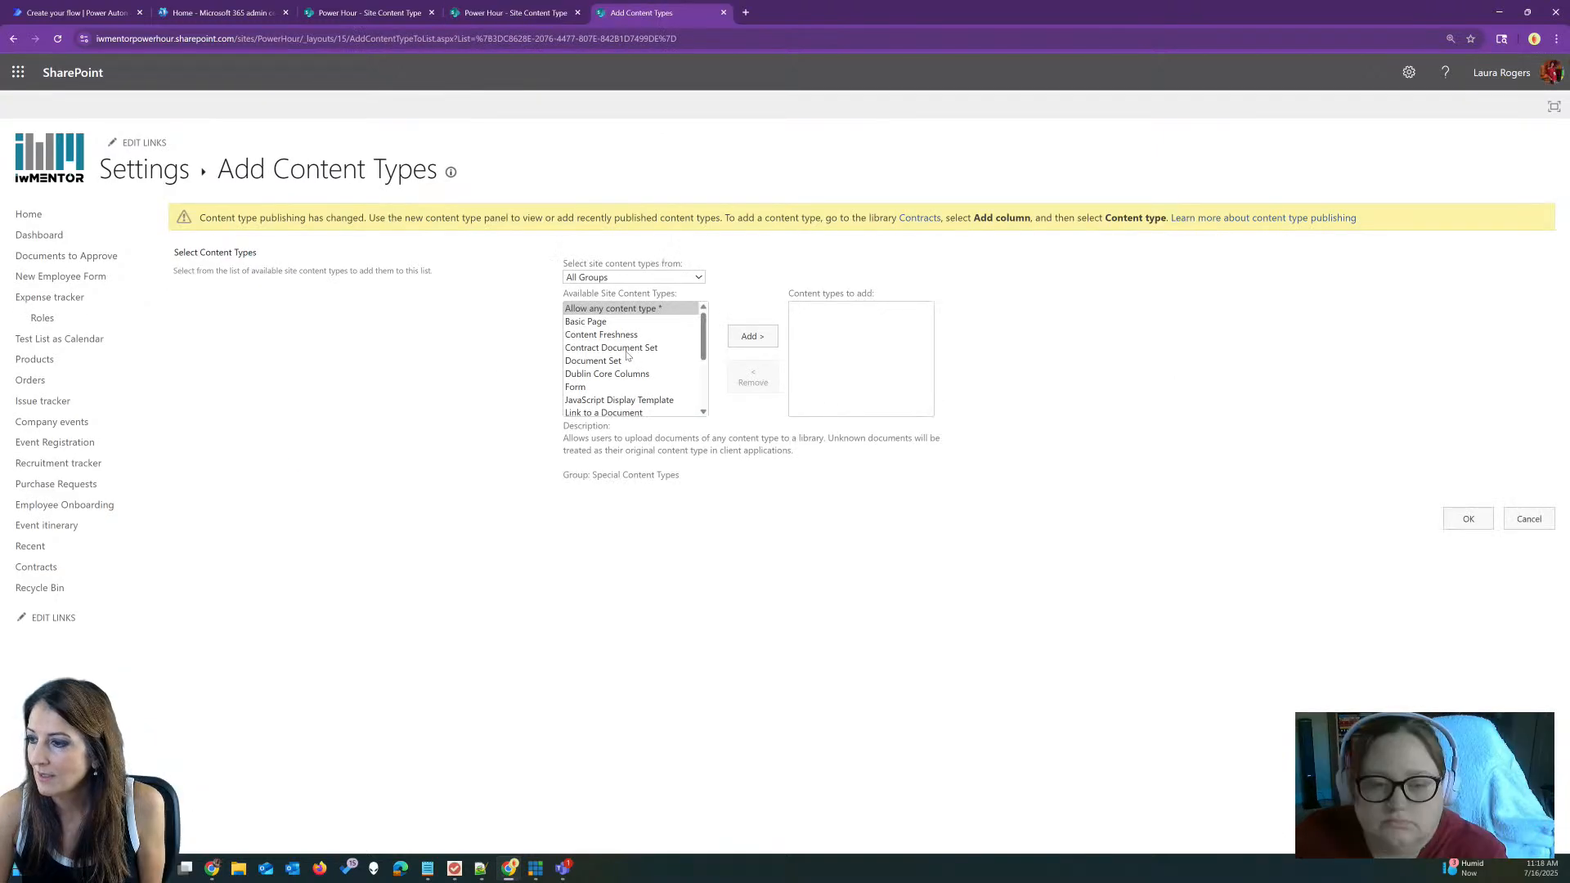
pyautogui.click(627, 348)
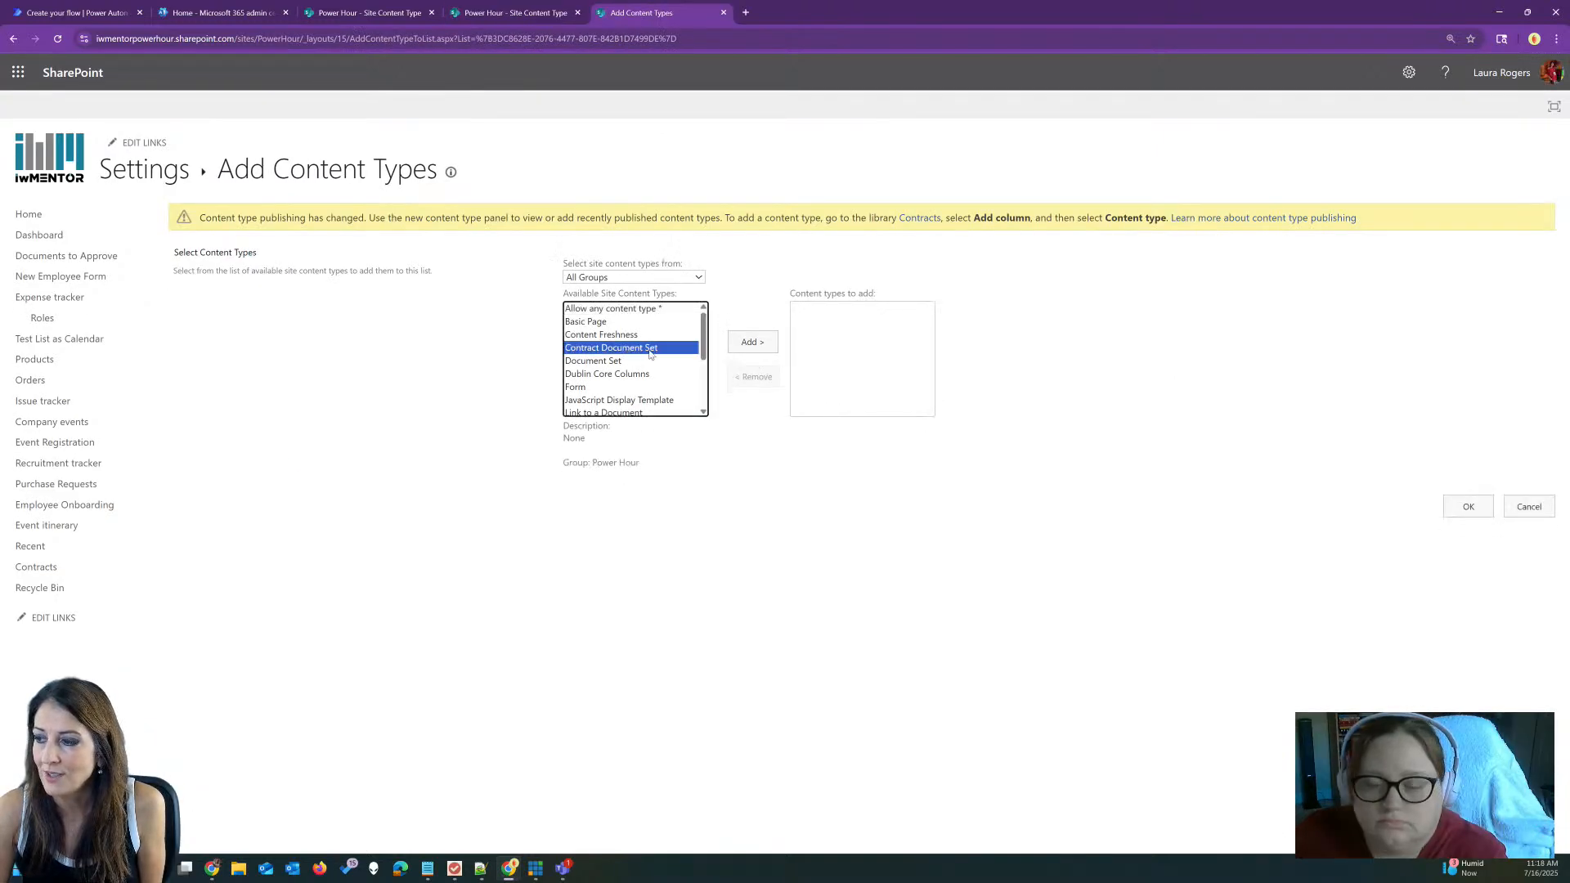
pyautogui.click(636, 277)
pyautogui.click(626, 345)
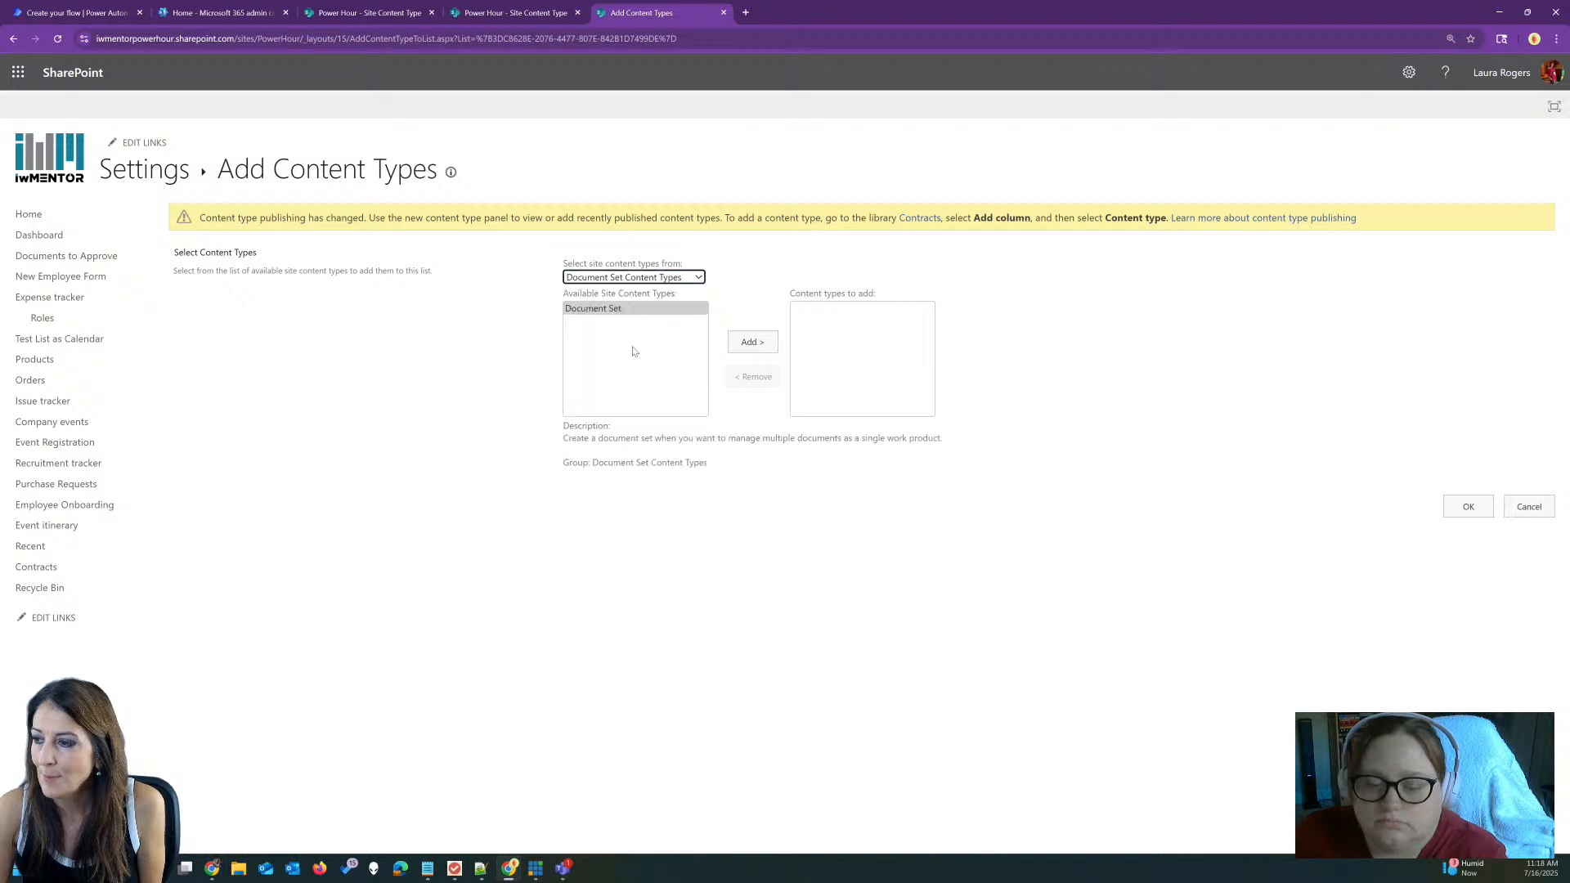
pyautogui.click(625, 278)
pyautogui.click(620, 291)
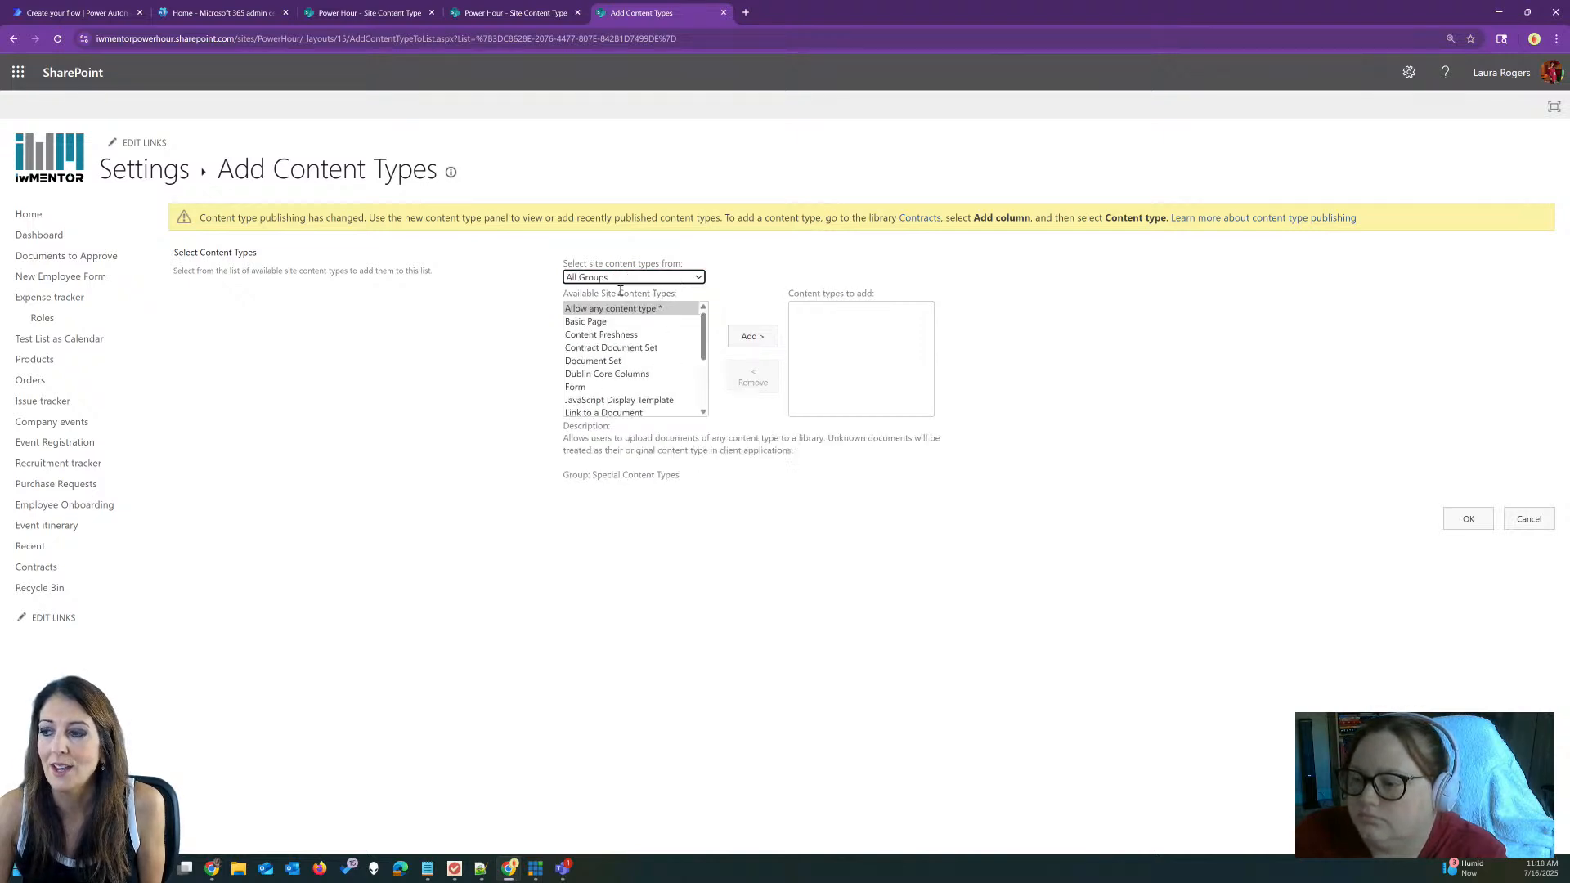
pyautogui.click(628, 350)
pyautogui.click(740, 342)
pyautogui.click(1467, 507)
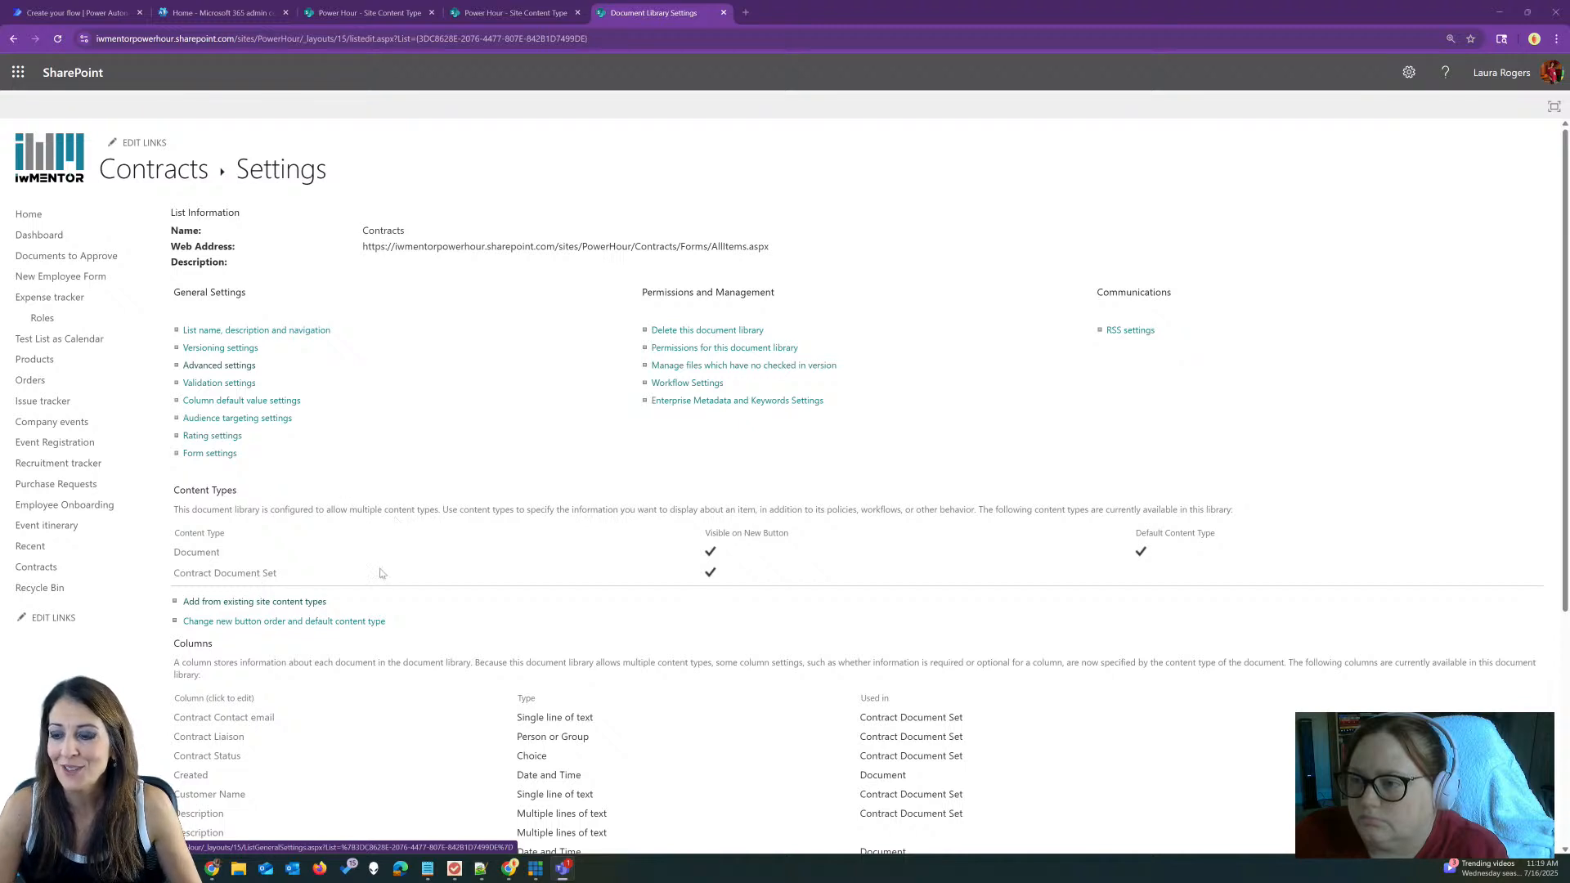
# Step: Return to the Contracts library and inspect its New menu options
pyautogui.scroll(-4, 384, 564)
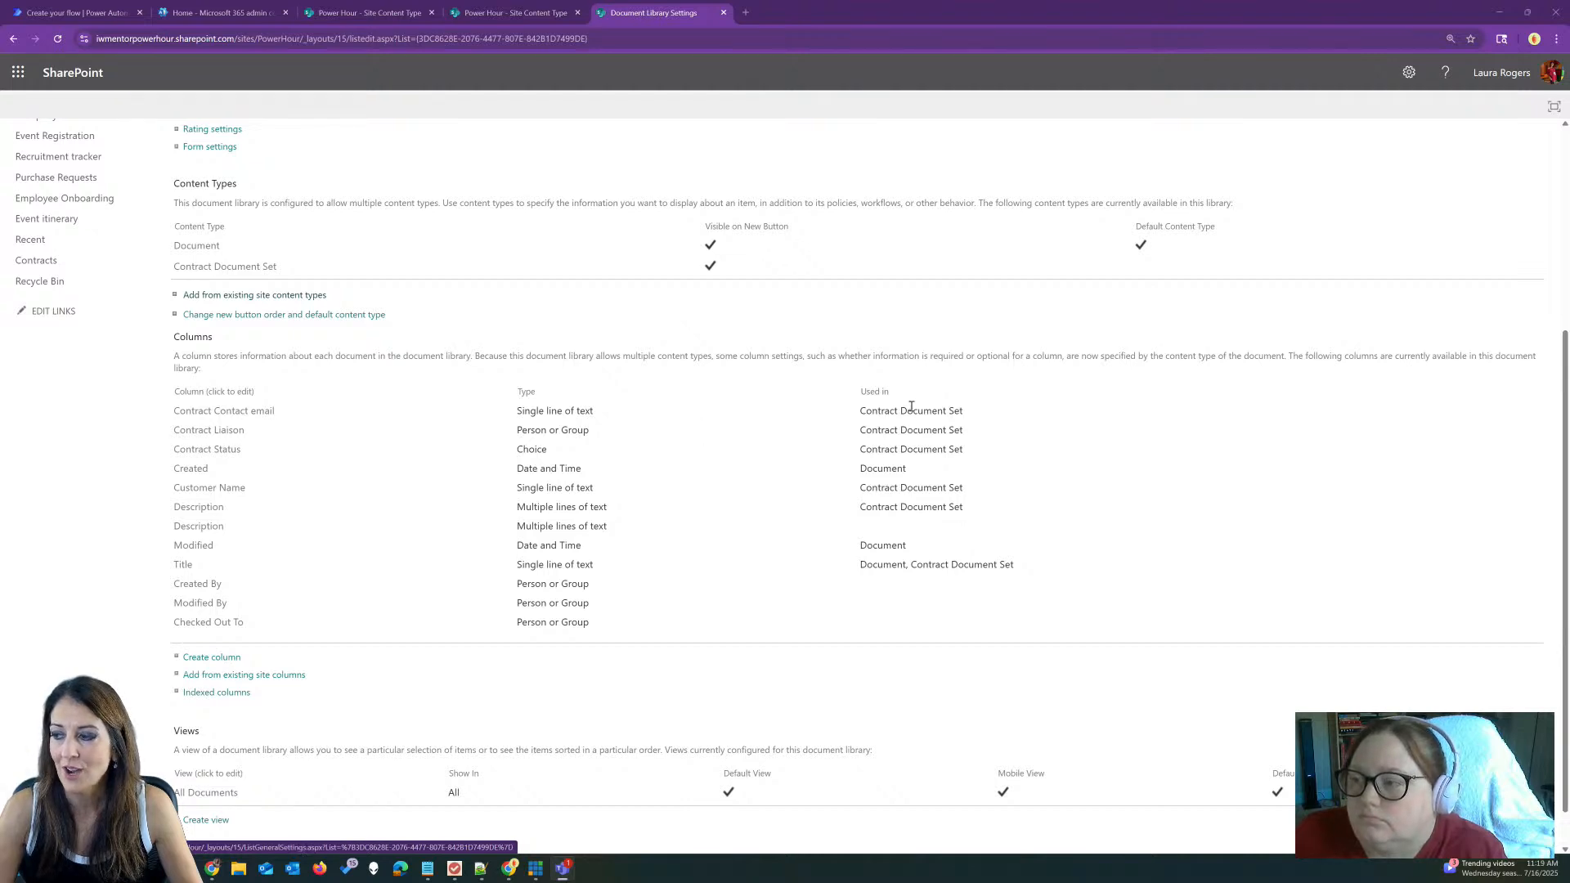
pyautogui.scroll(4, 832, 518)
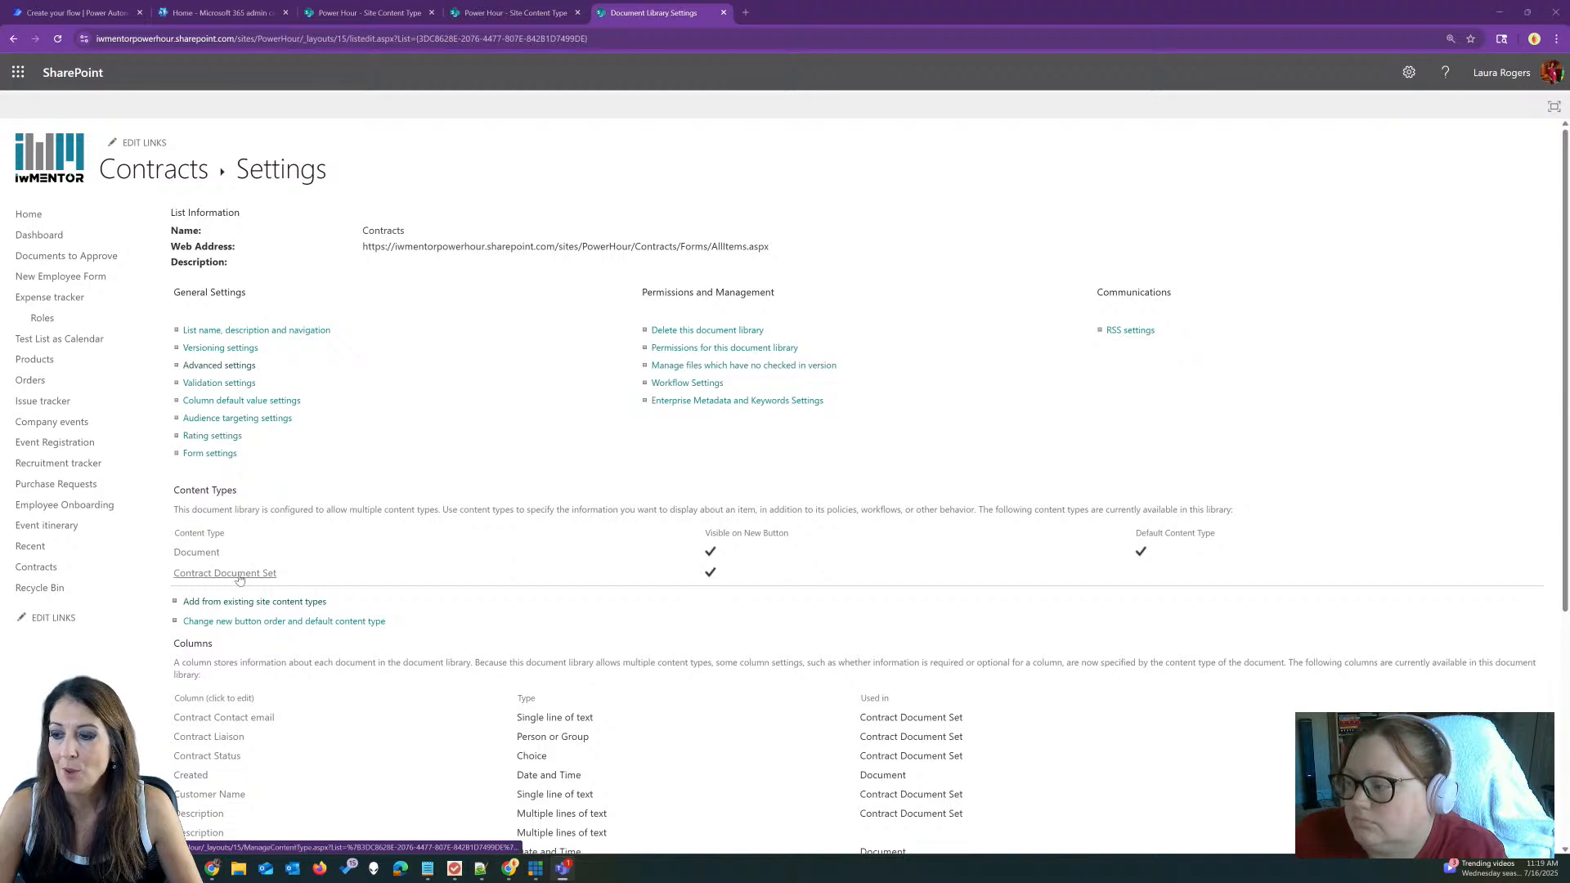
pyautogui.click(174, 177)
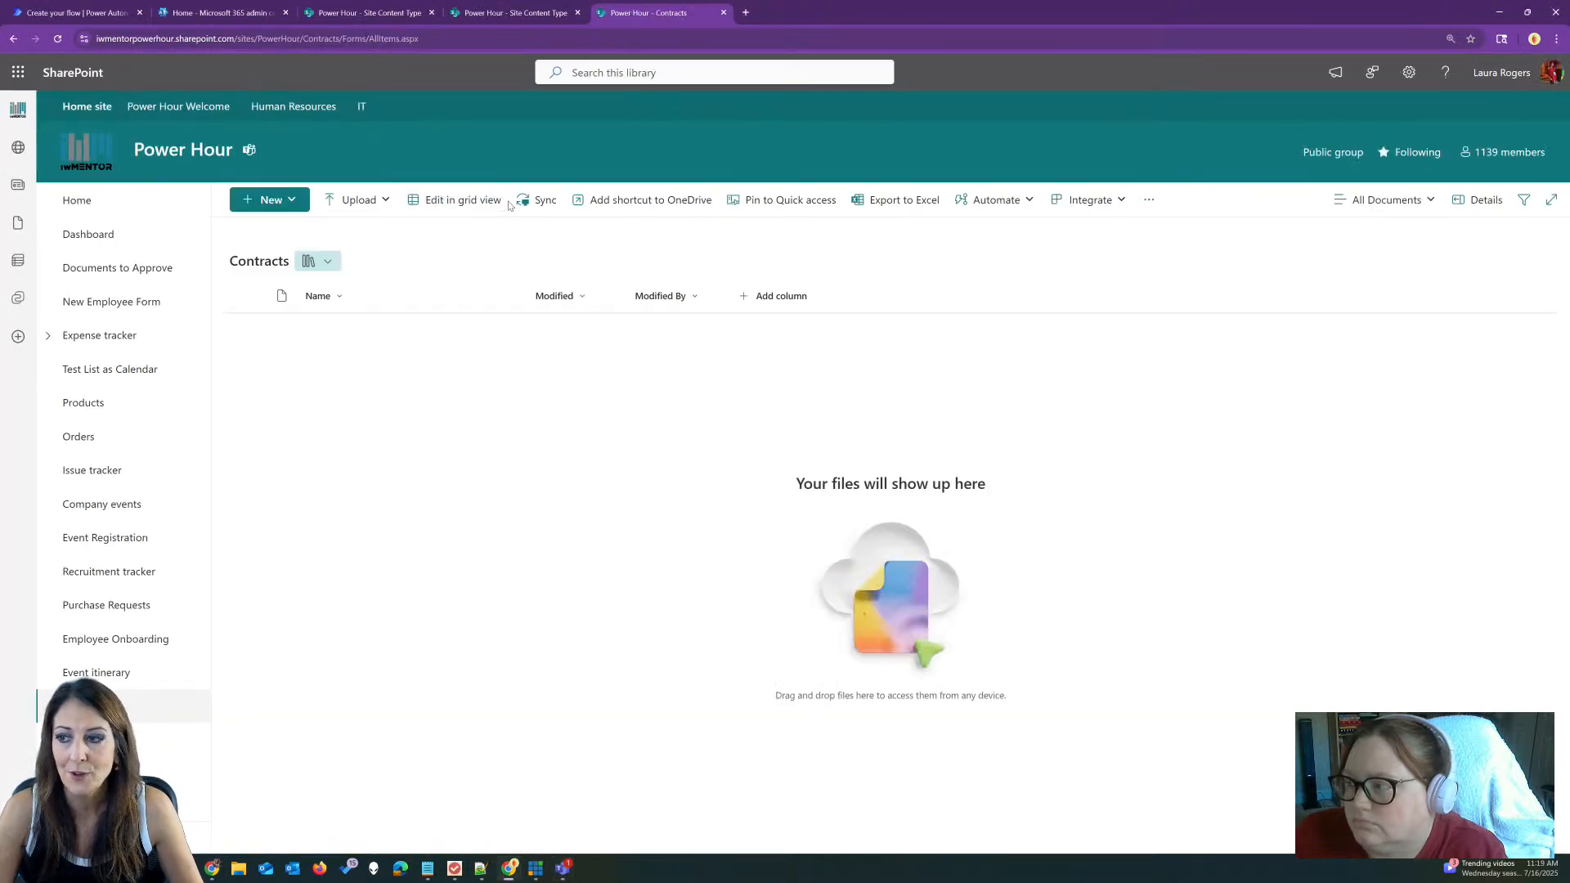
pyautogui.click(291, 202)
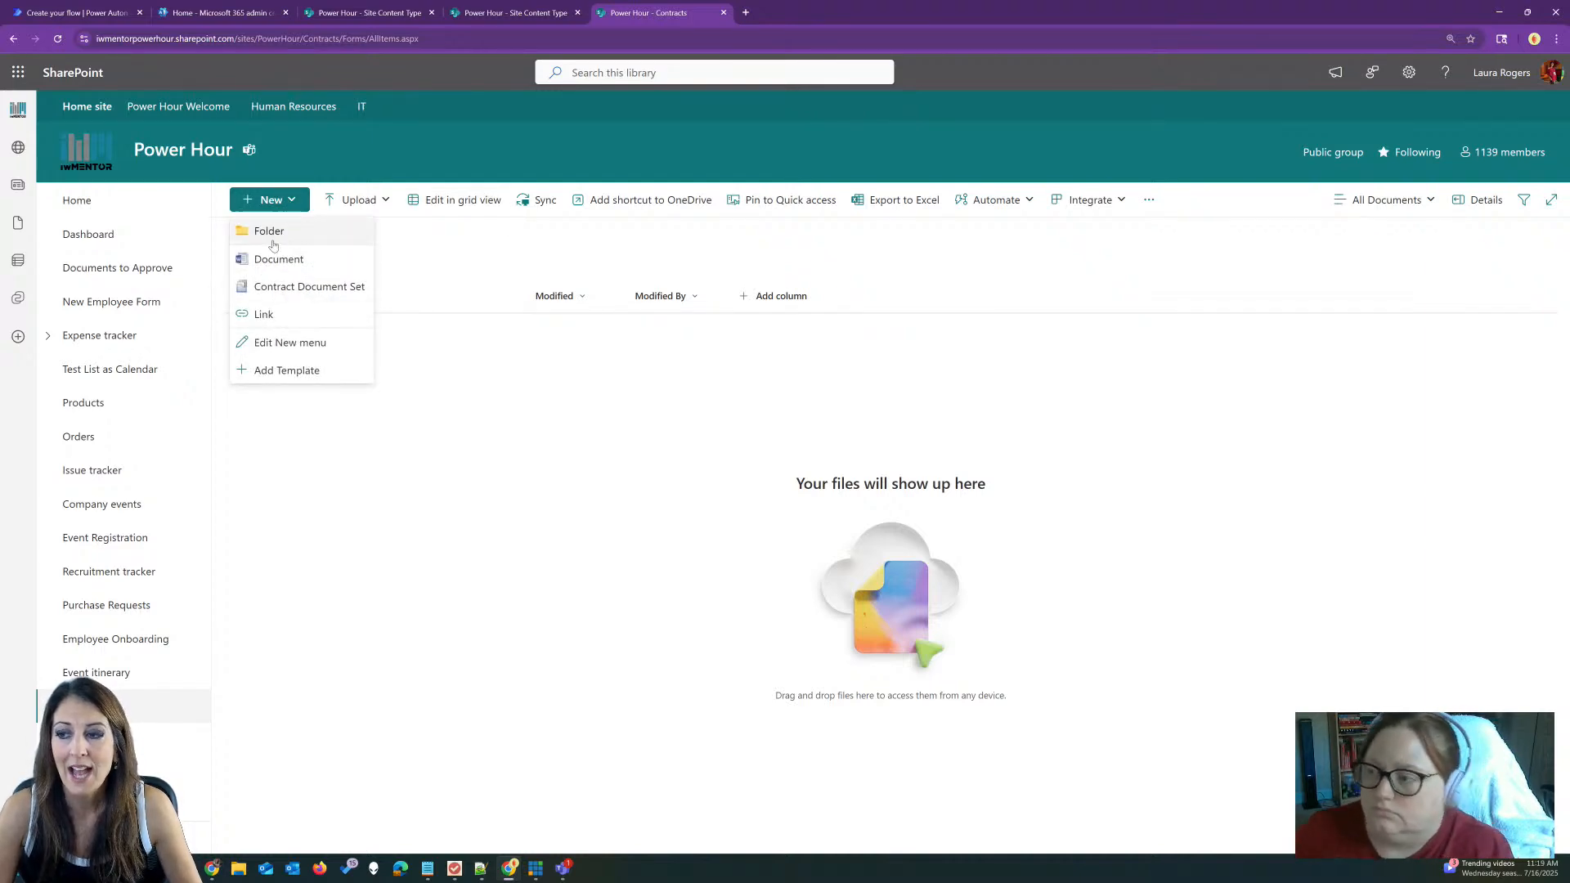
pyautogui.click(481, 262)
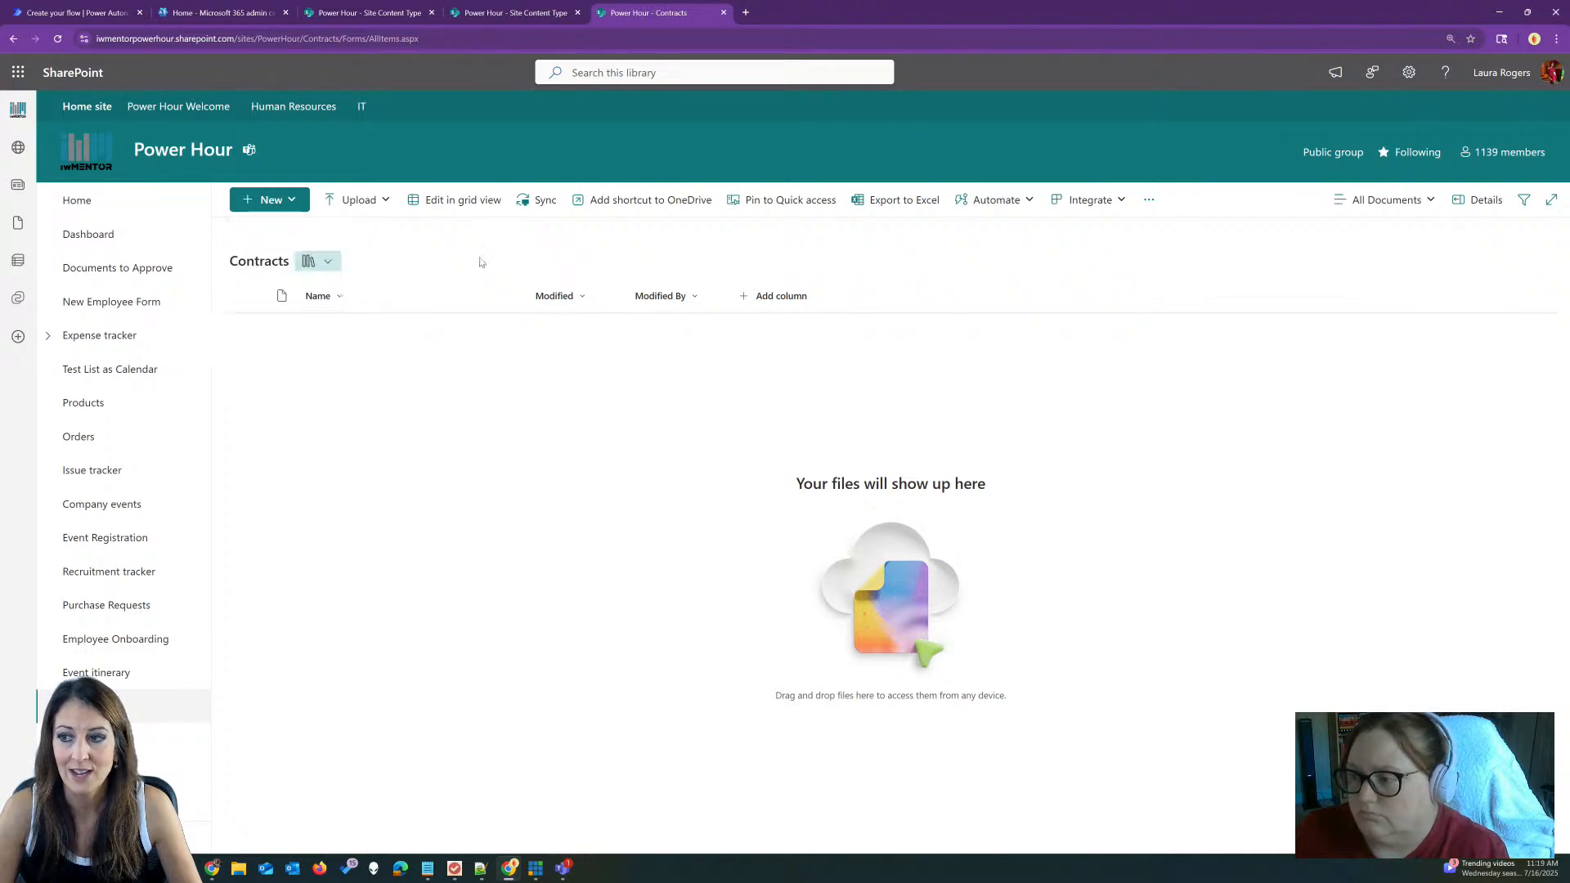
# Step: Set New Folder to No in the Contracts library's advanced settings
pyautogui.click(1408, 75)
pyautogui.click(1372, 228)
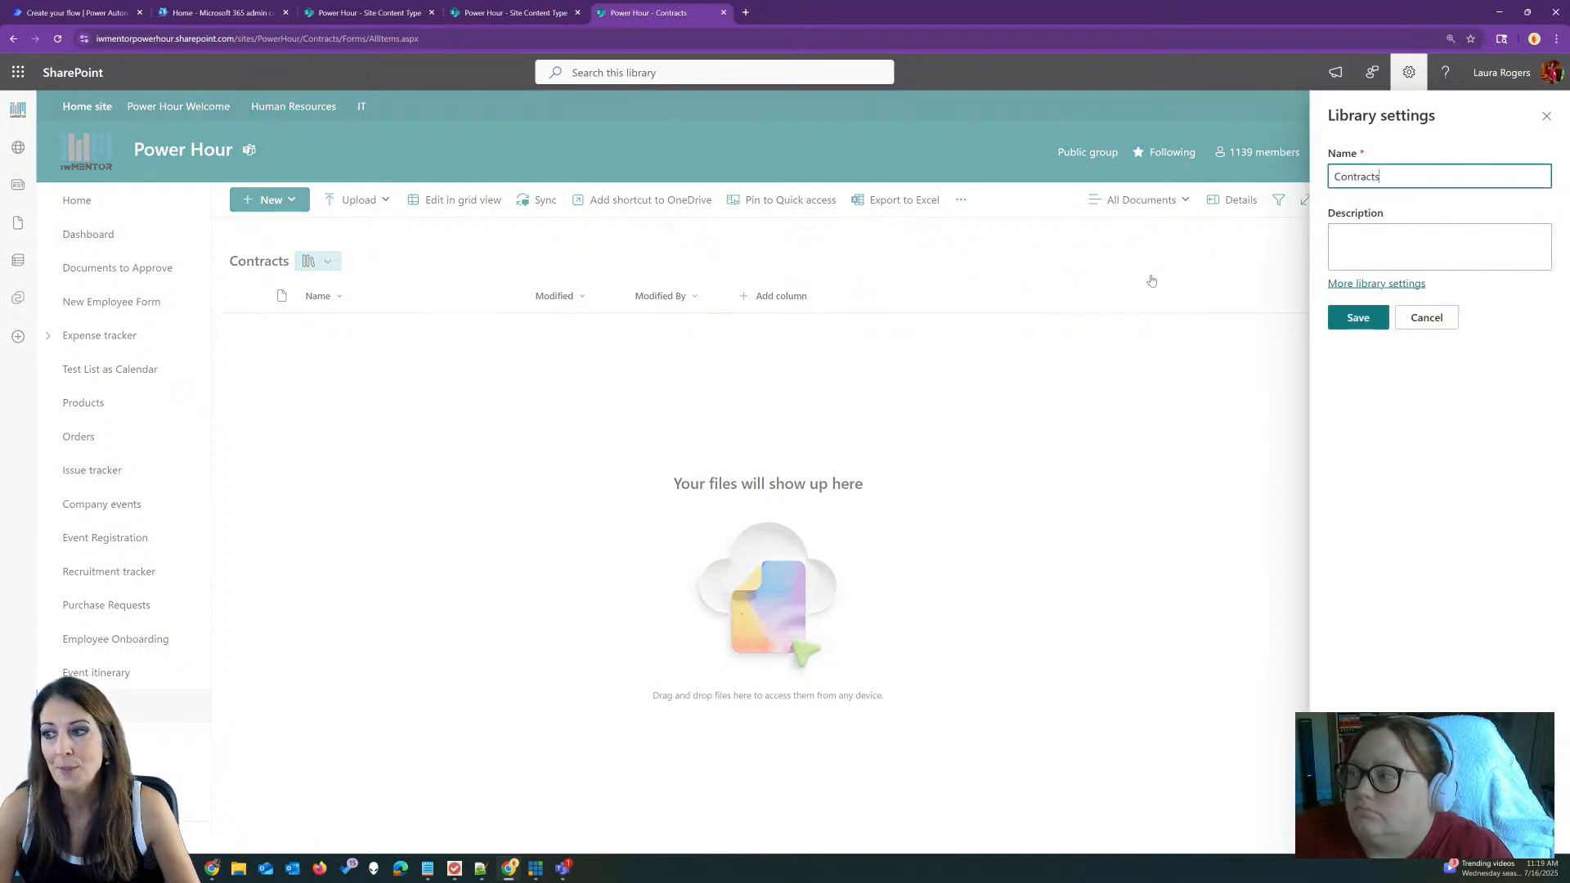
pyautogui.click(1376, 287)
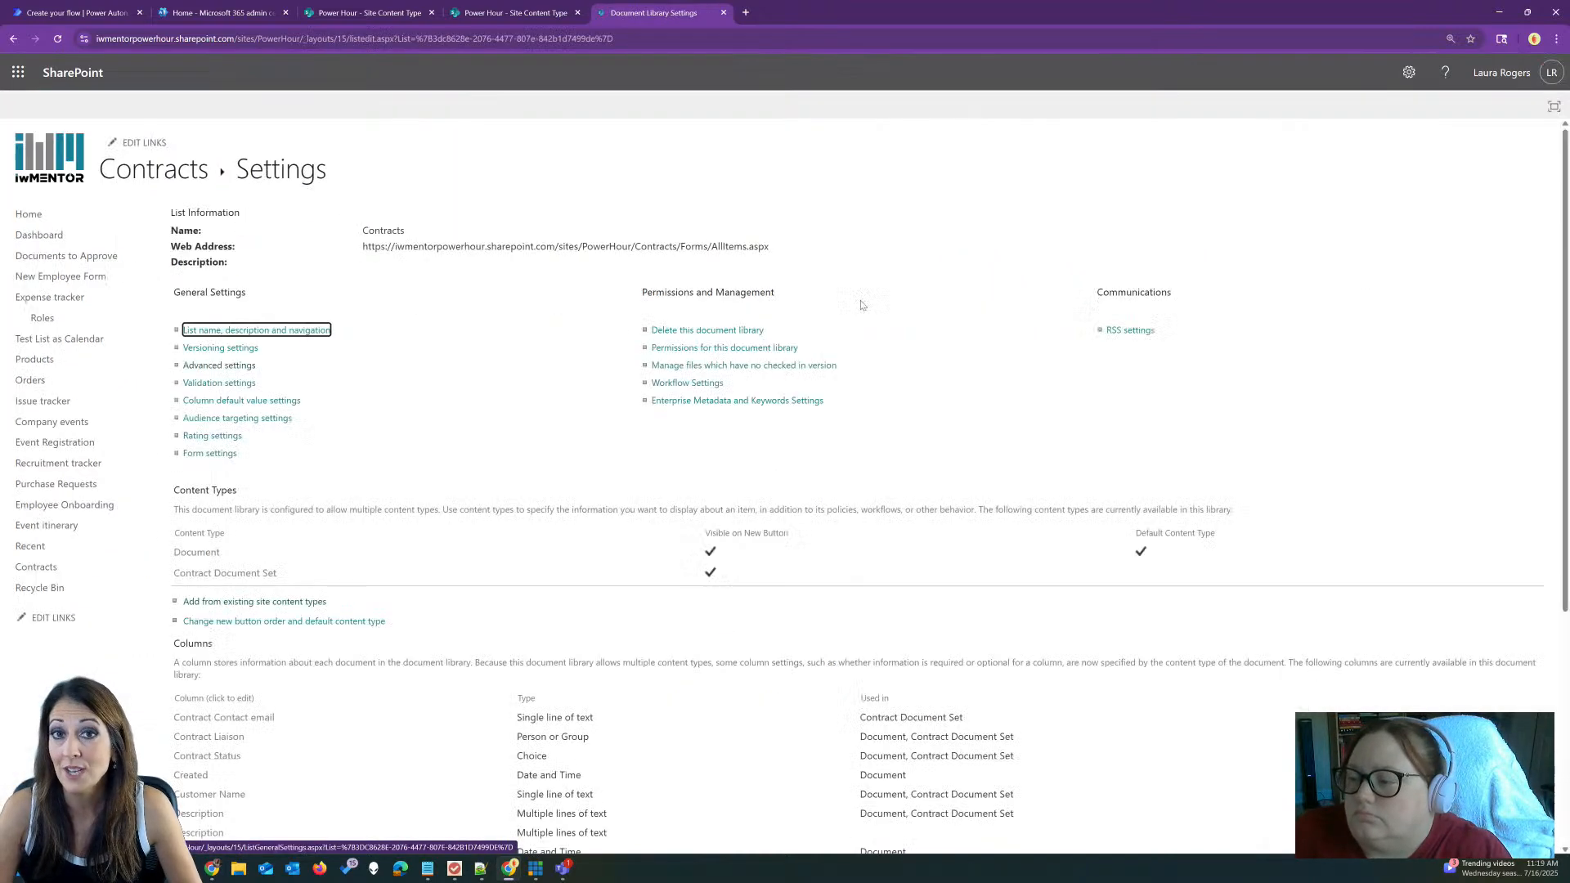
pyautogui.click(217, 366)
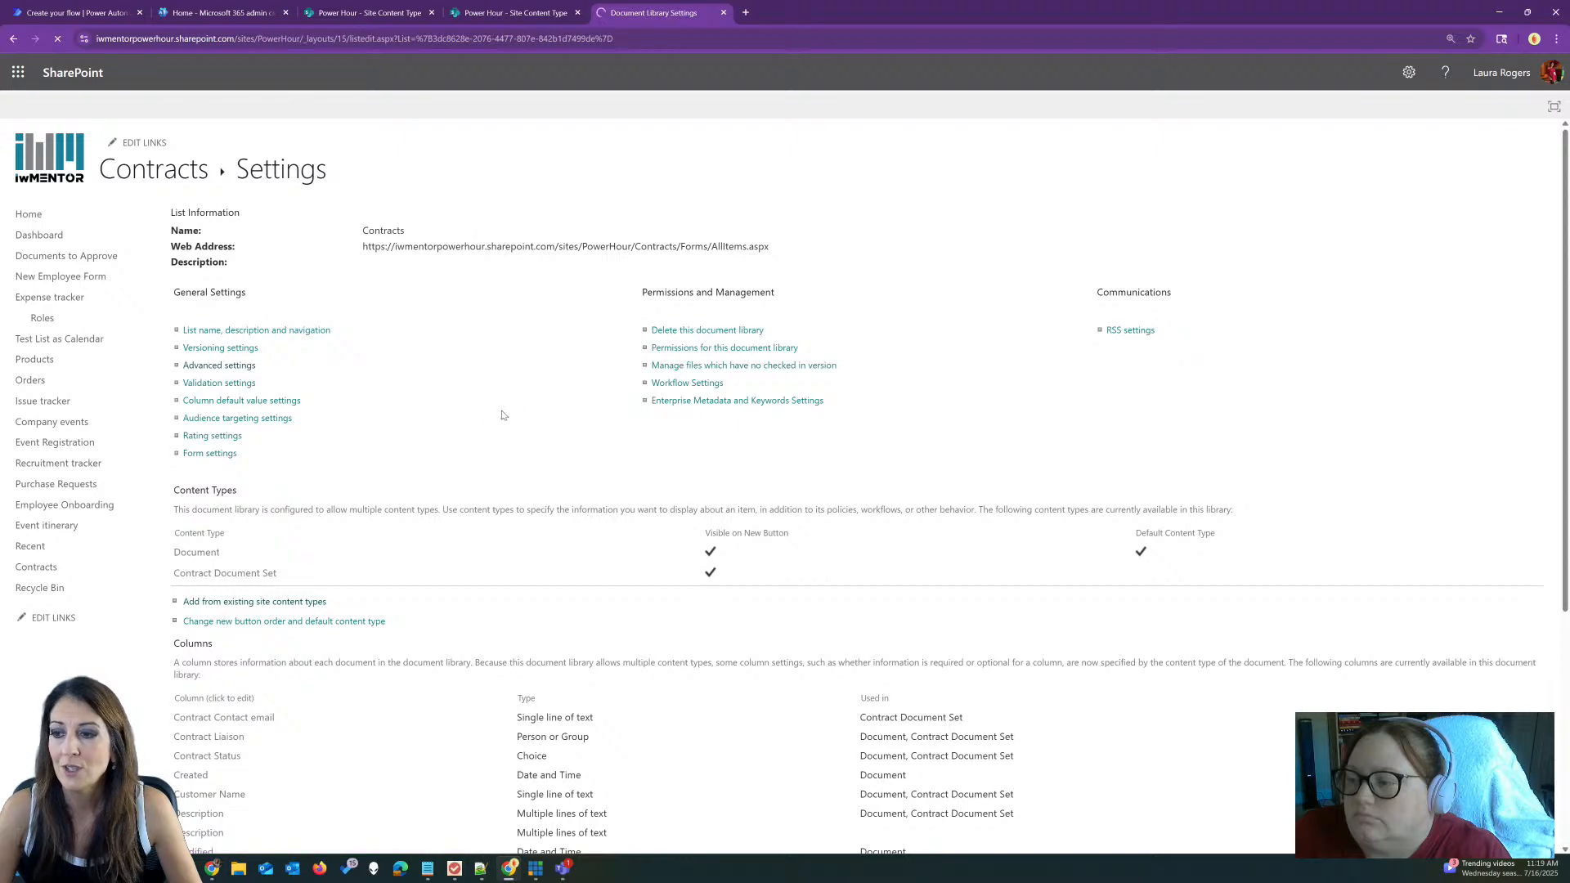
pyautogui.scroll(-4, 471, 431)
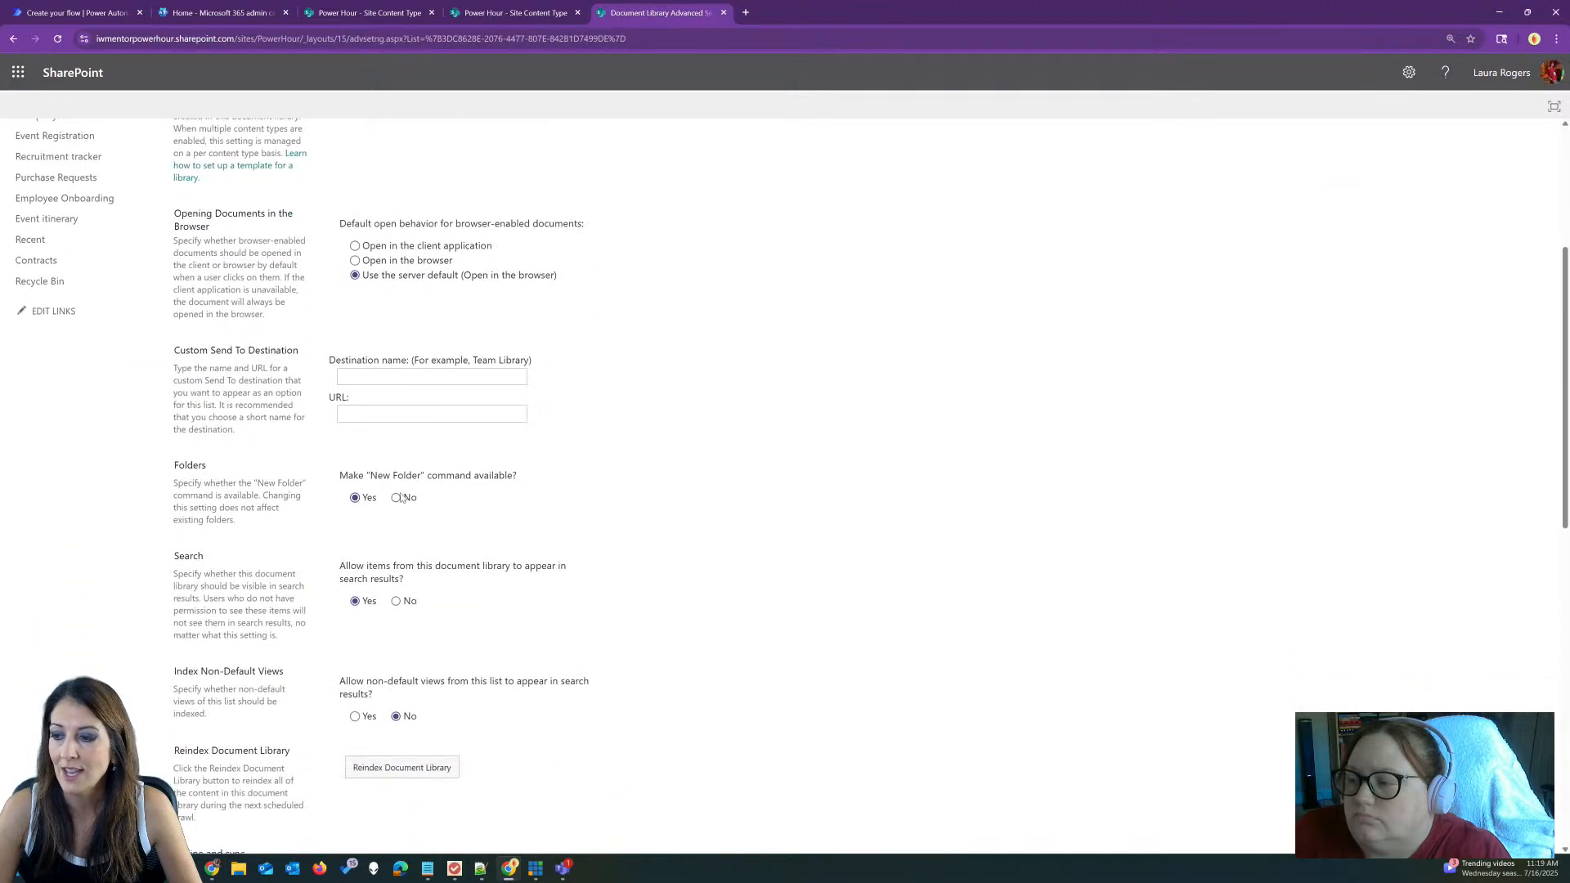
pyautogui.click(397, 498)
pyautogui.scroll(-10, 512, 489)
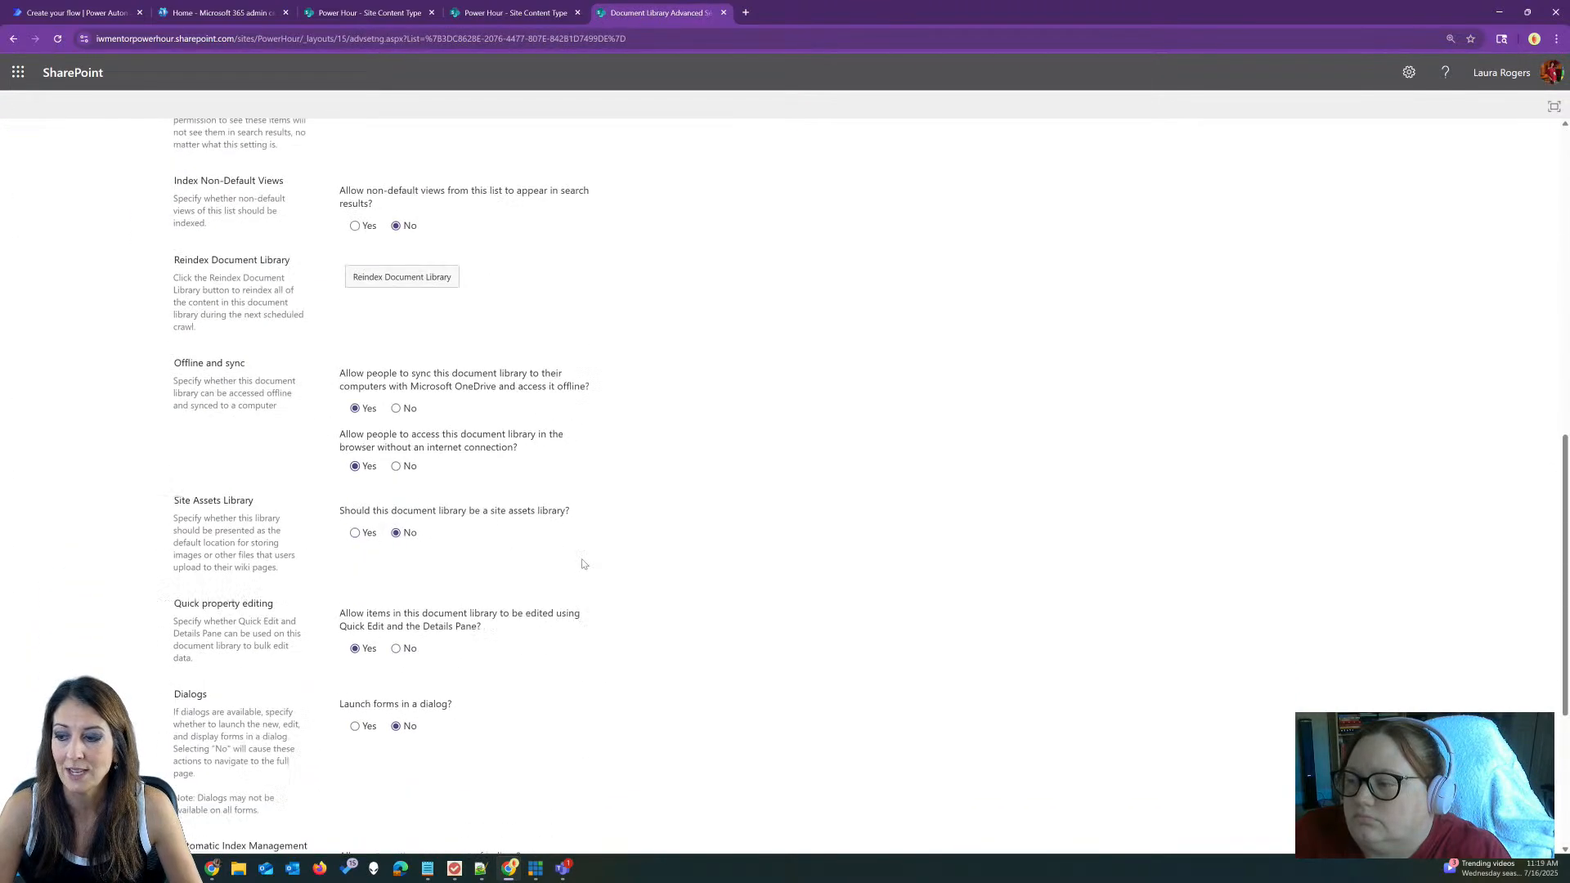
pyautogui.click(527, 784)
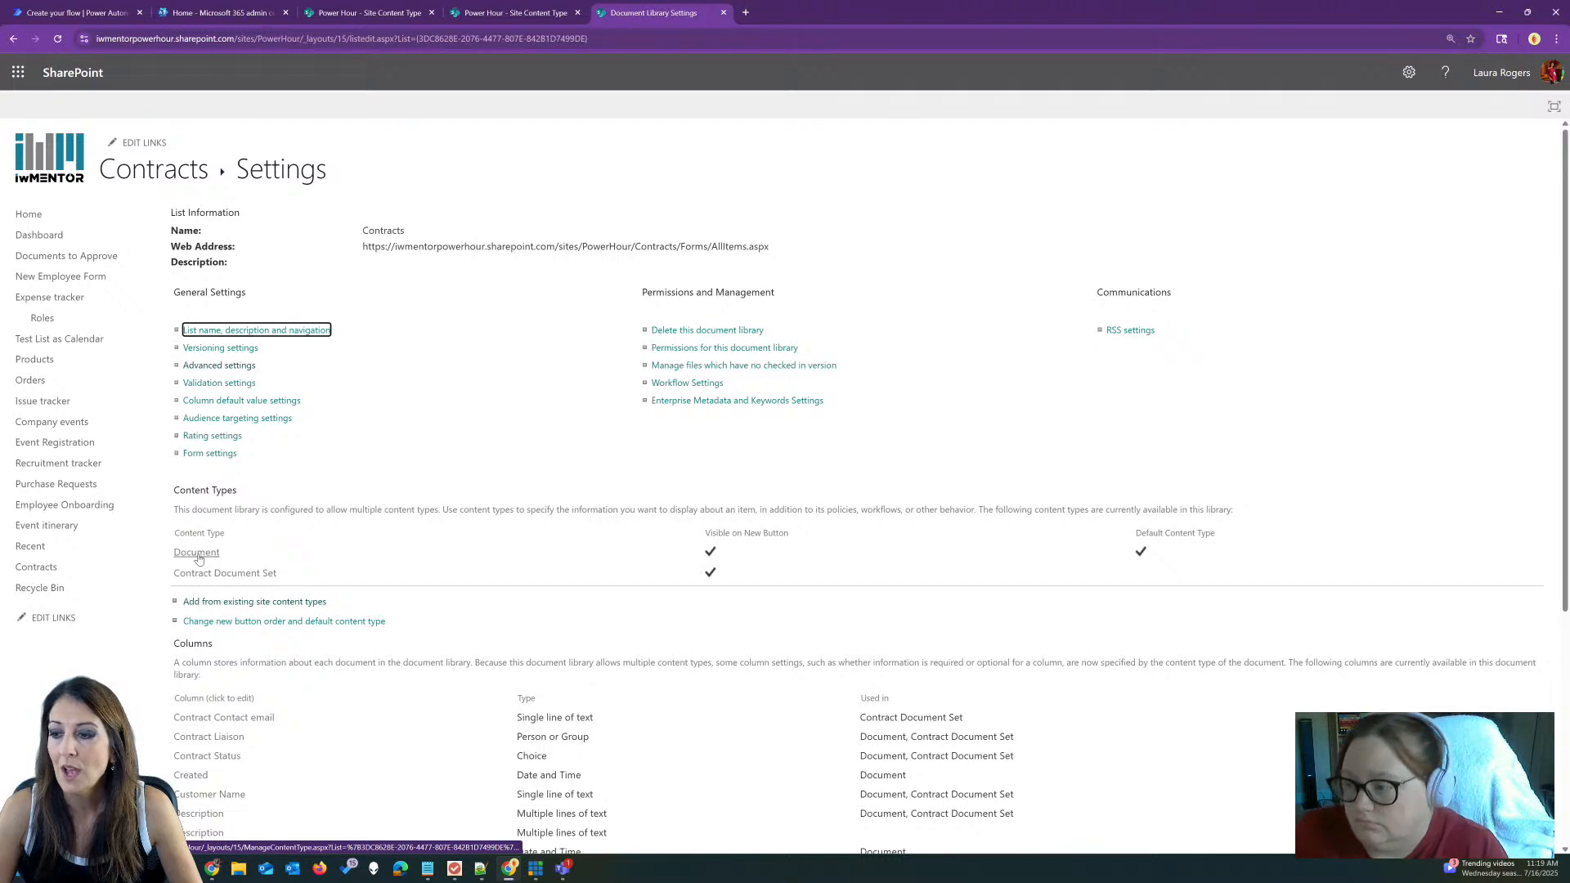
# Step: Uncheck Document in the new button order, leaving Contract Document Set as default, and check the New menu
pyautogui.click(200, 623)
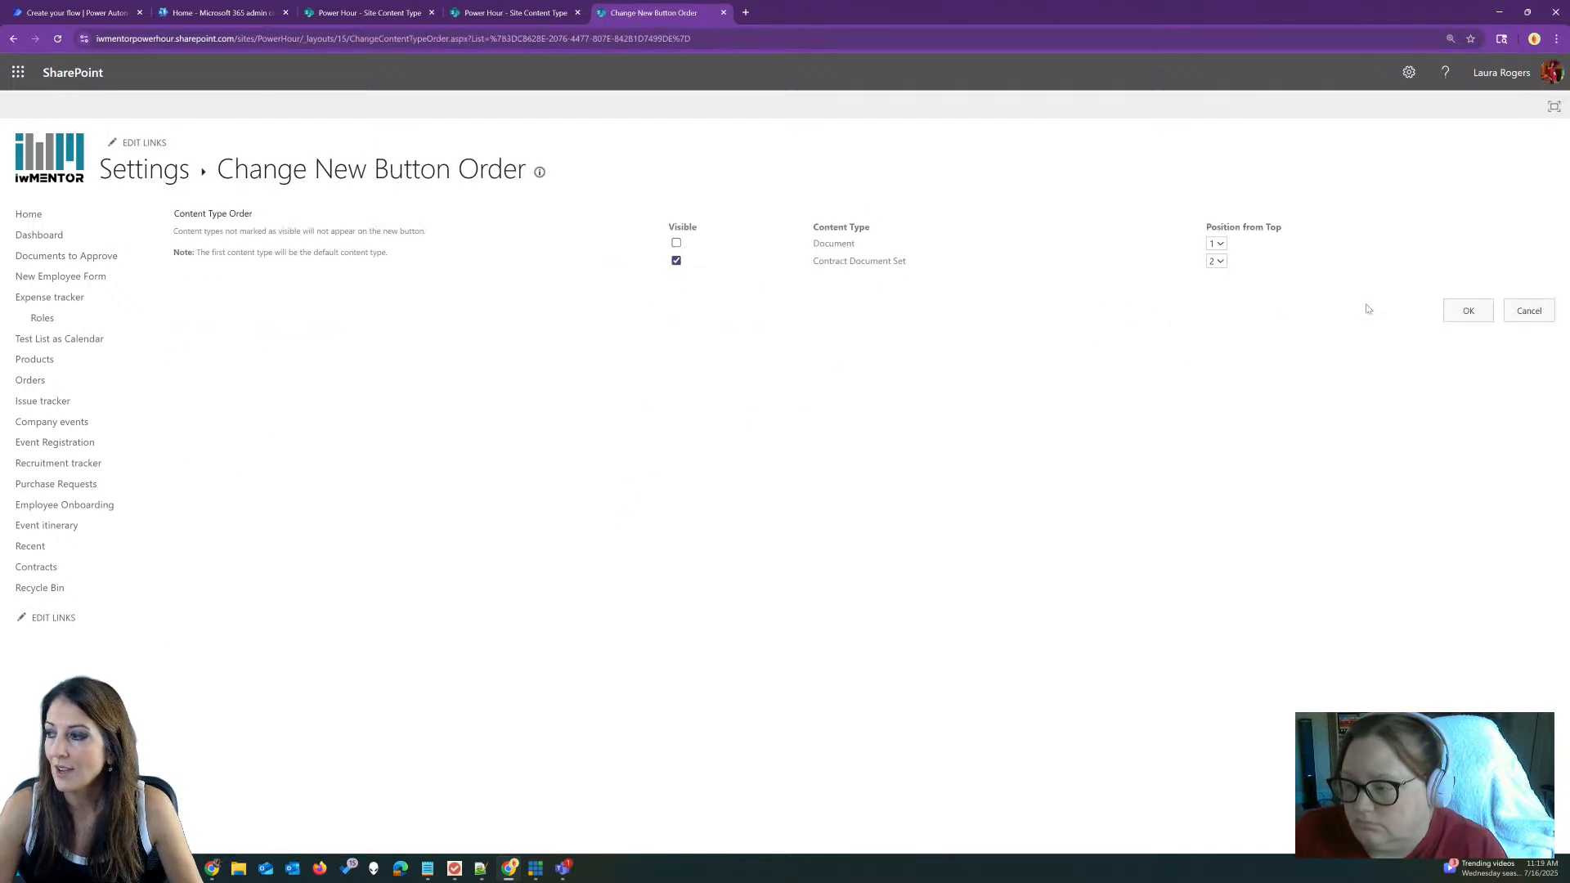
pyautogui.click(1467, 311)
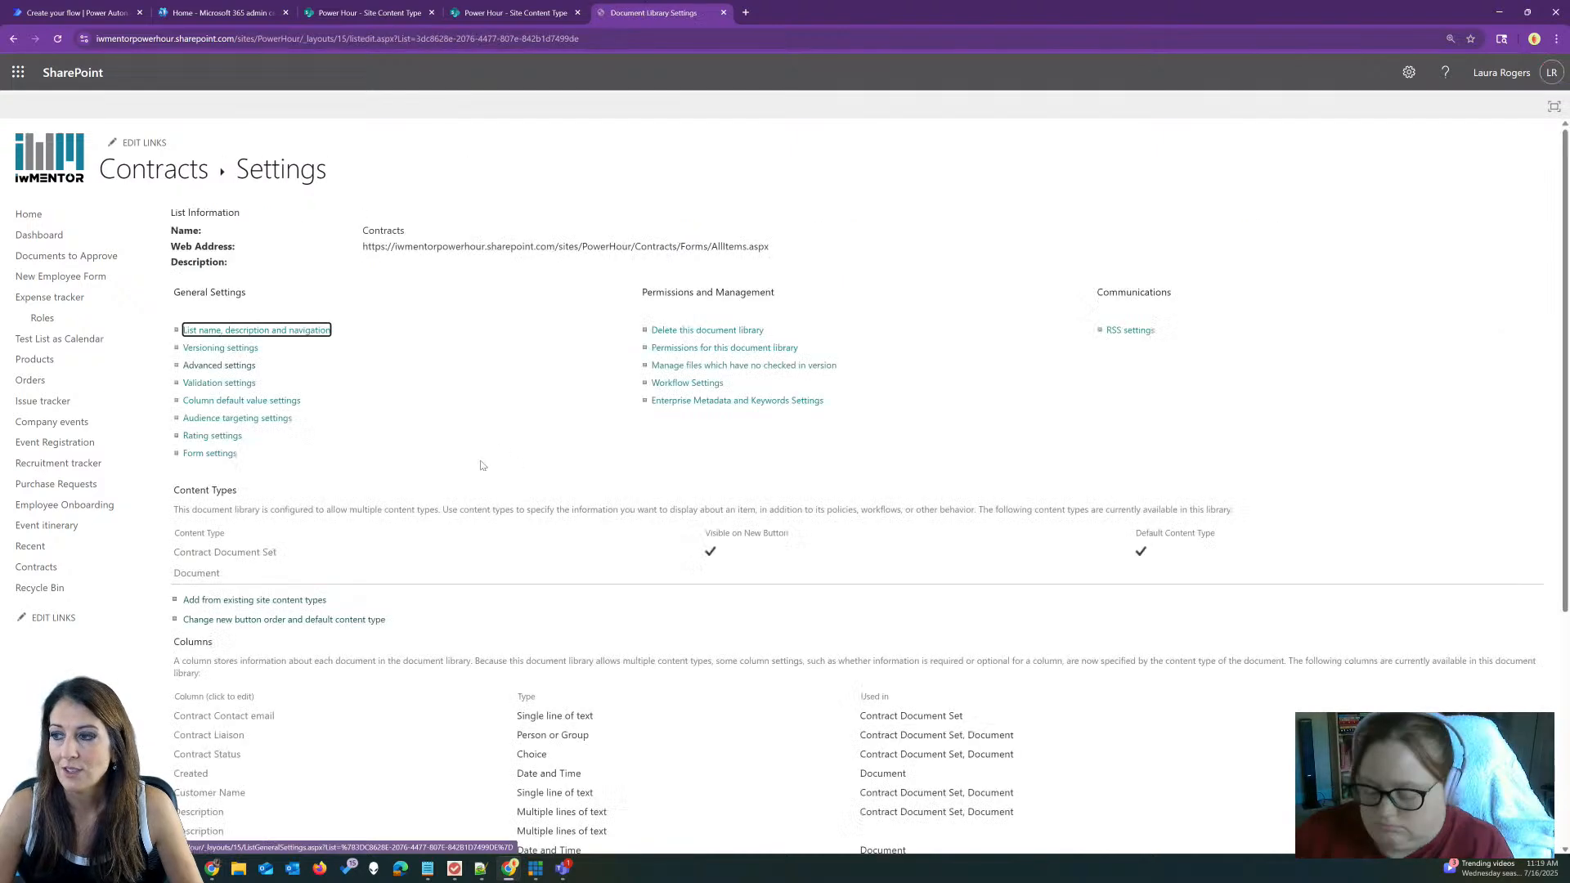
pyautogui.click(478, 246)
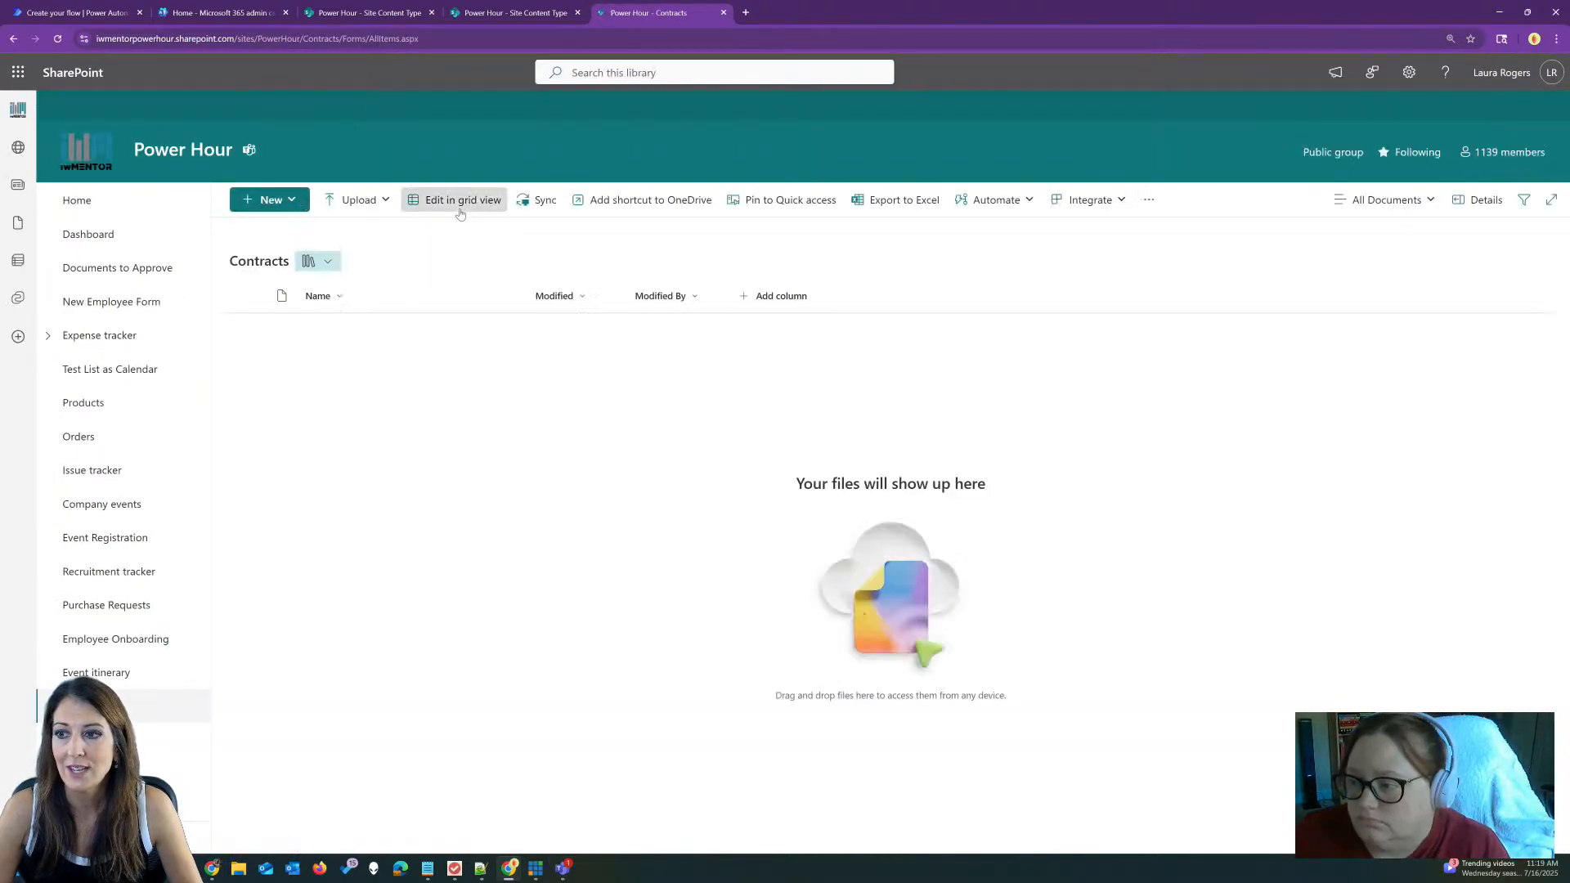
pyautogui.click(268, 199)
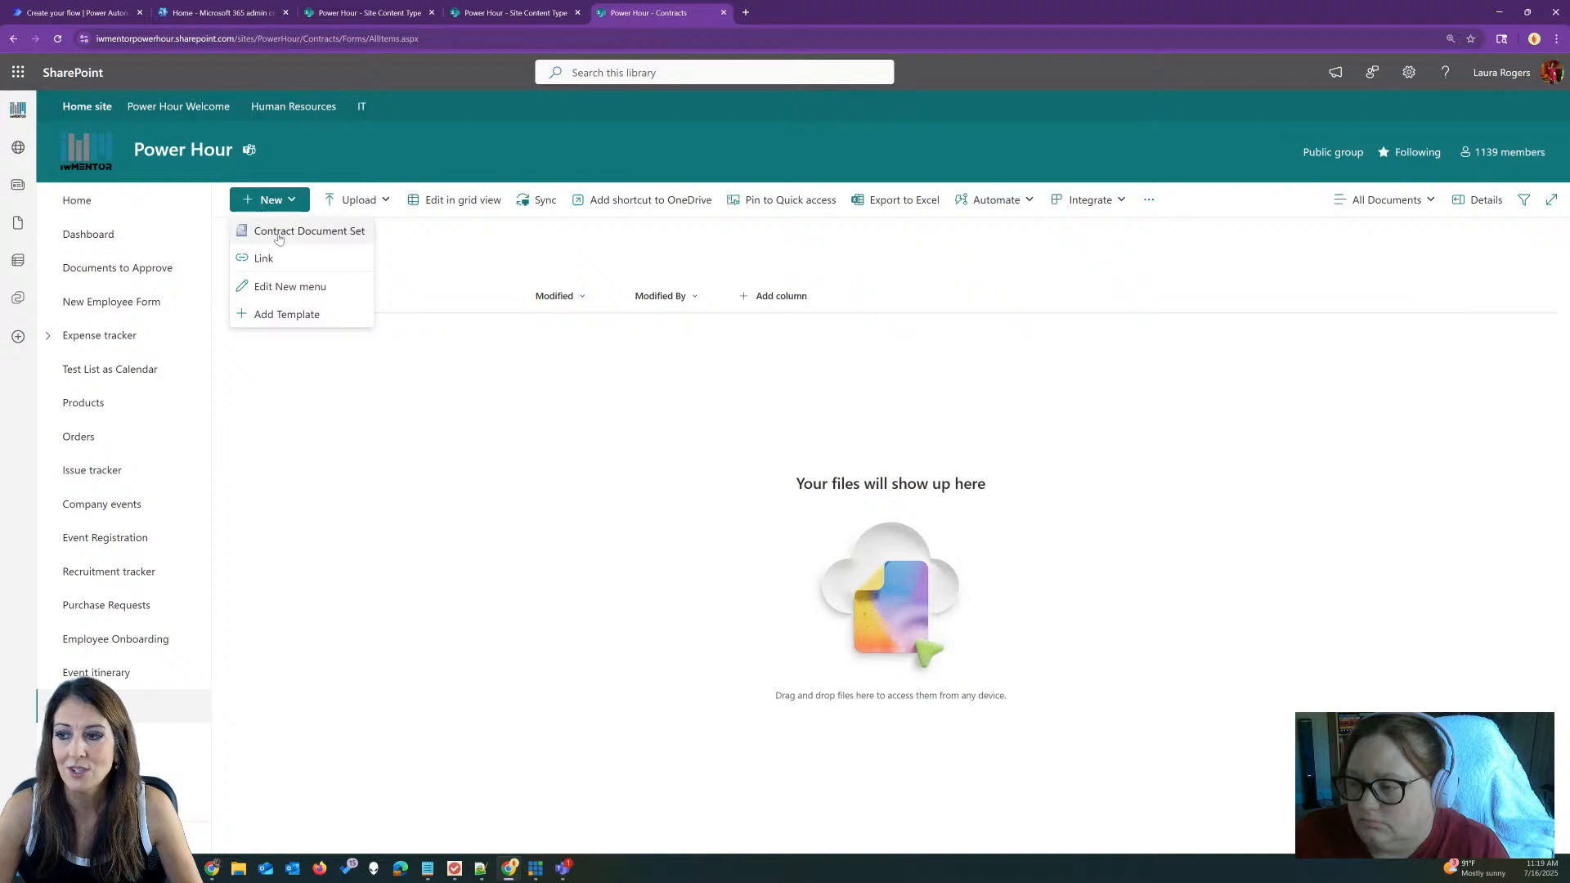
# Step: Start an ABC Contract document set with a pasted description, customer ABC and status Not Started
pyautogui.click(279, 236)
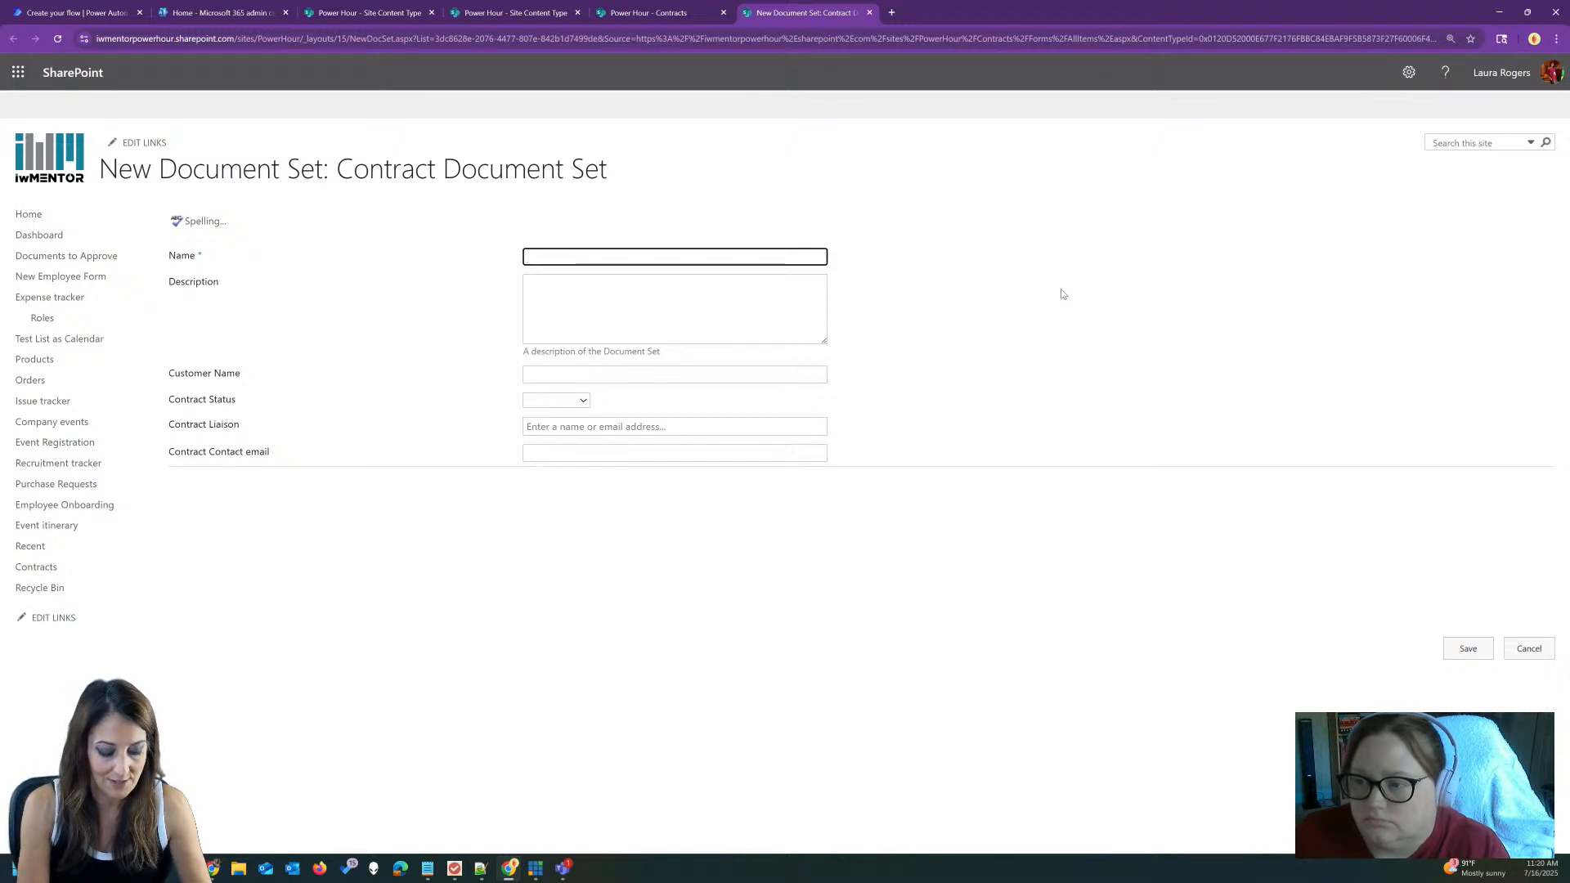
pyautogui.write('ABC Cont')
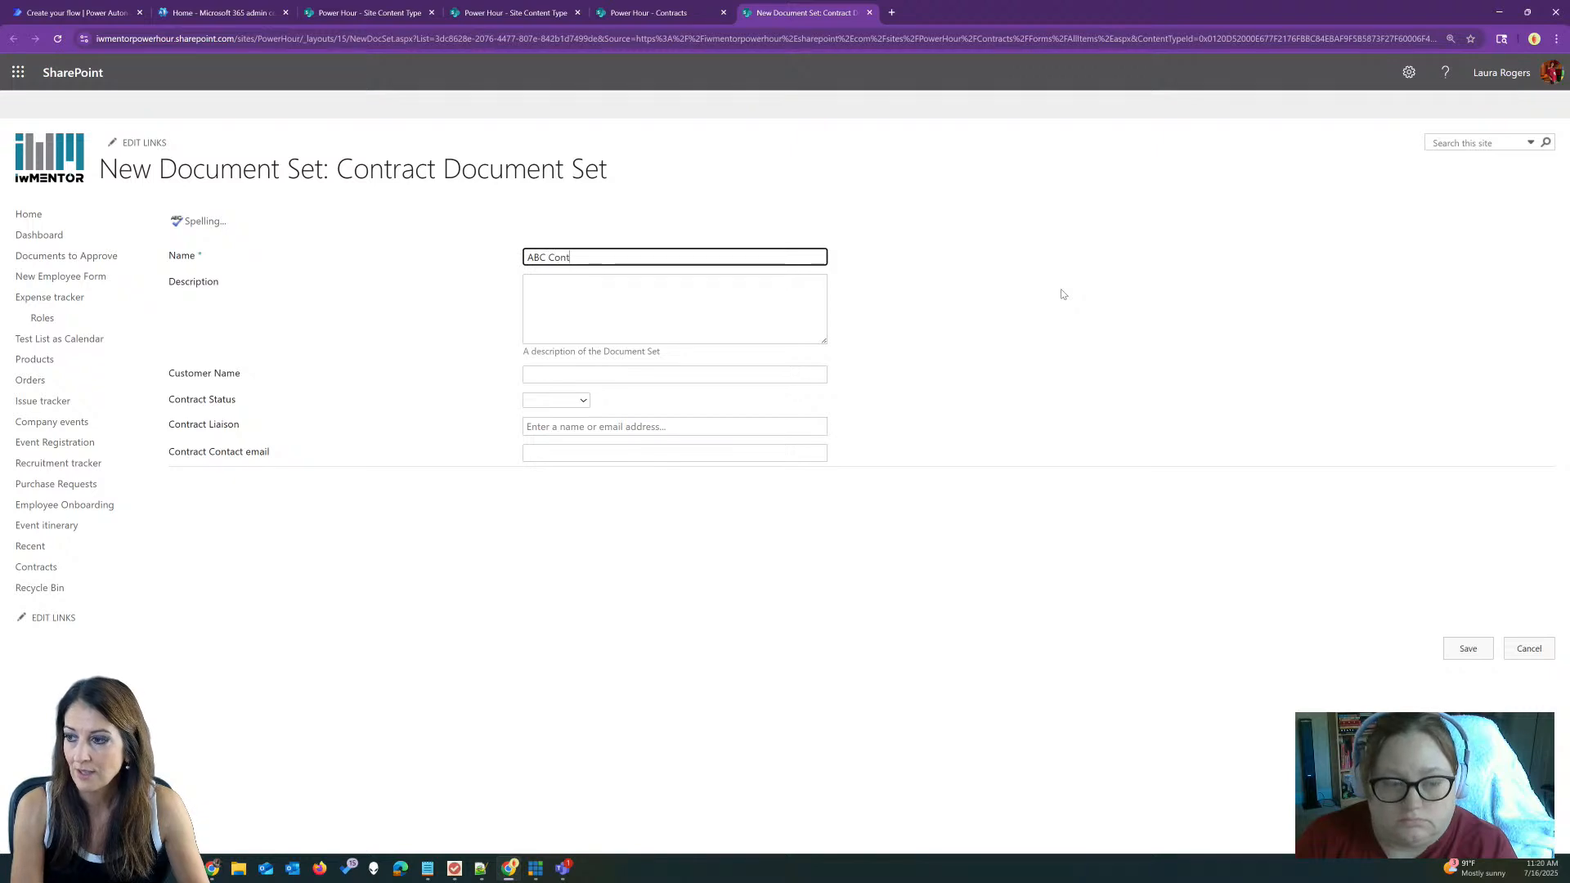
pyautogui.write('ract')
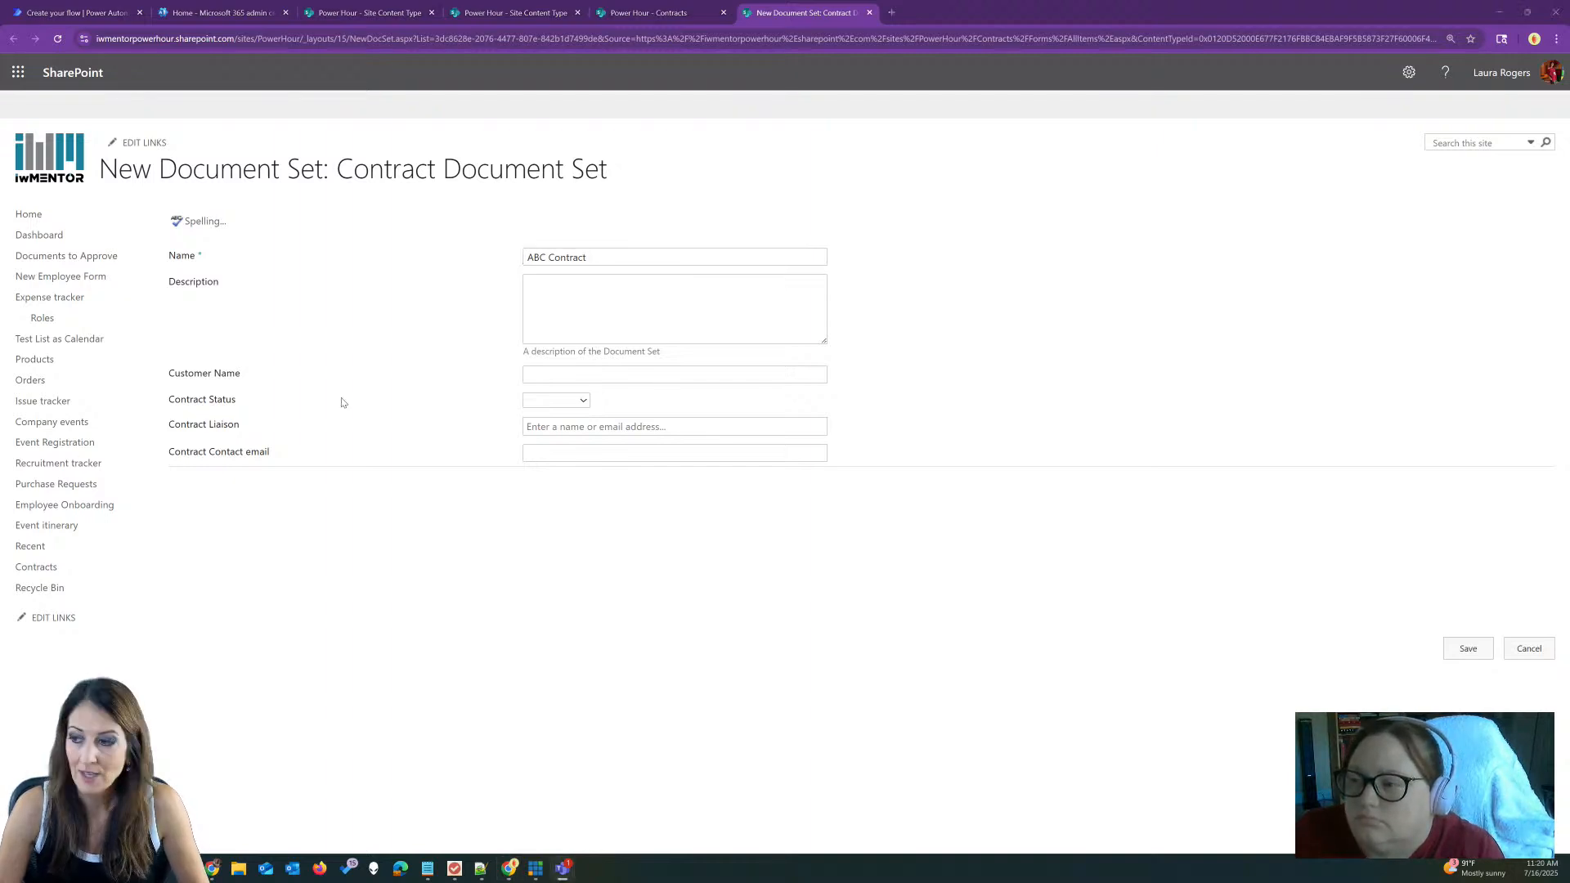
pyautogui.click(586, 295)
pyautogui.write('We also set them up to create blank templates automatically for the project managers to start from instead of uploading them.  It\'s nice because it will "prepend" each file with the name of the DocSet')
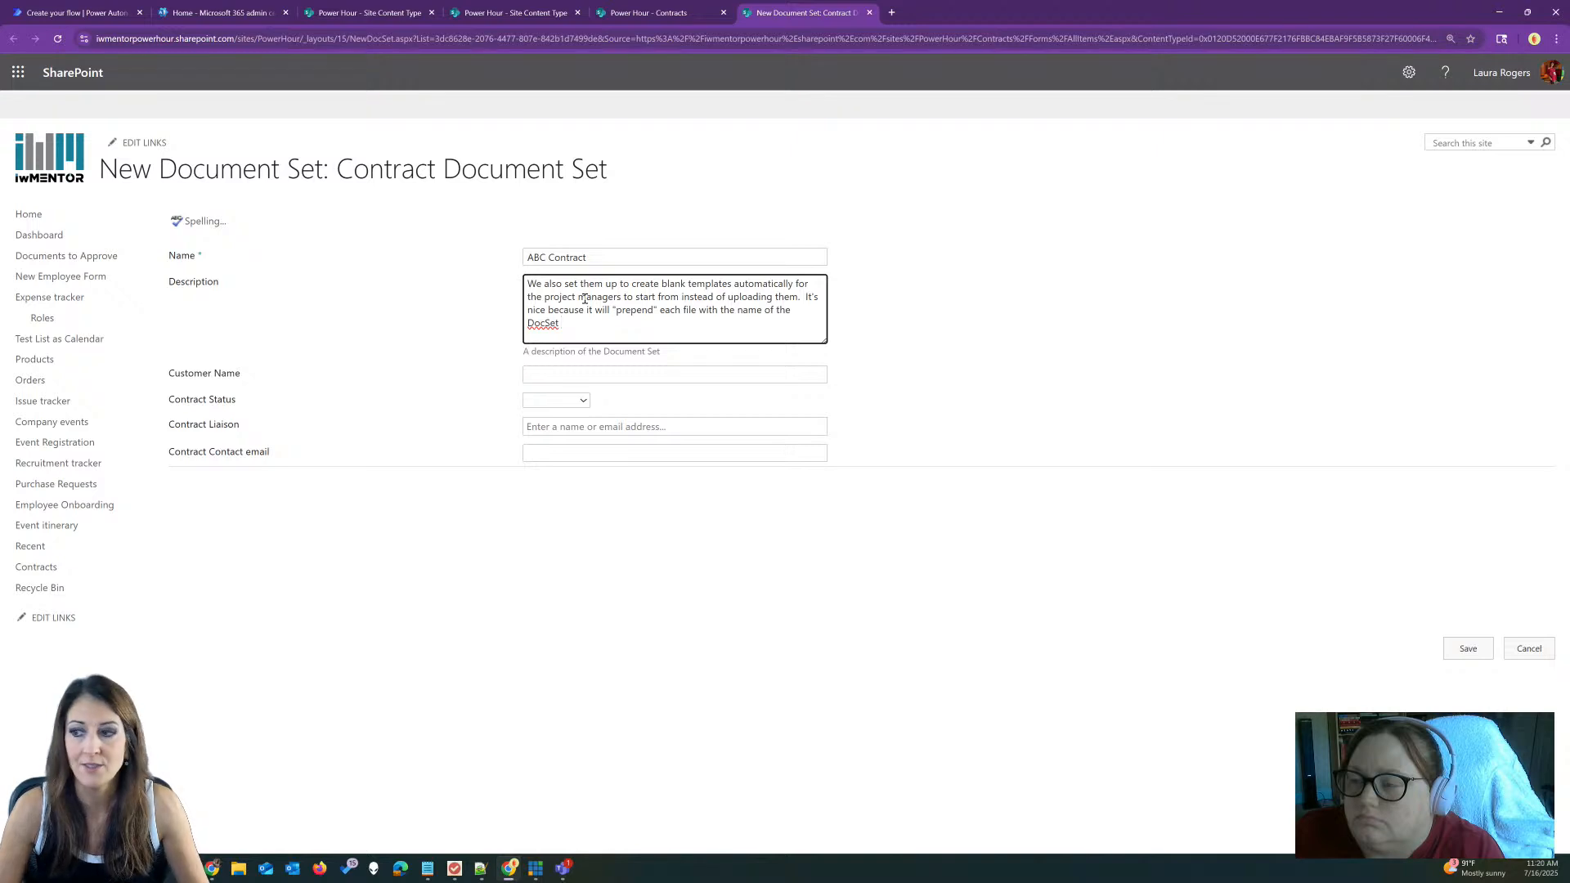
pyautogui.click(554, 374)
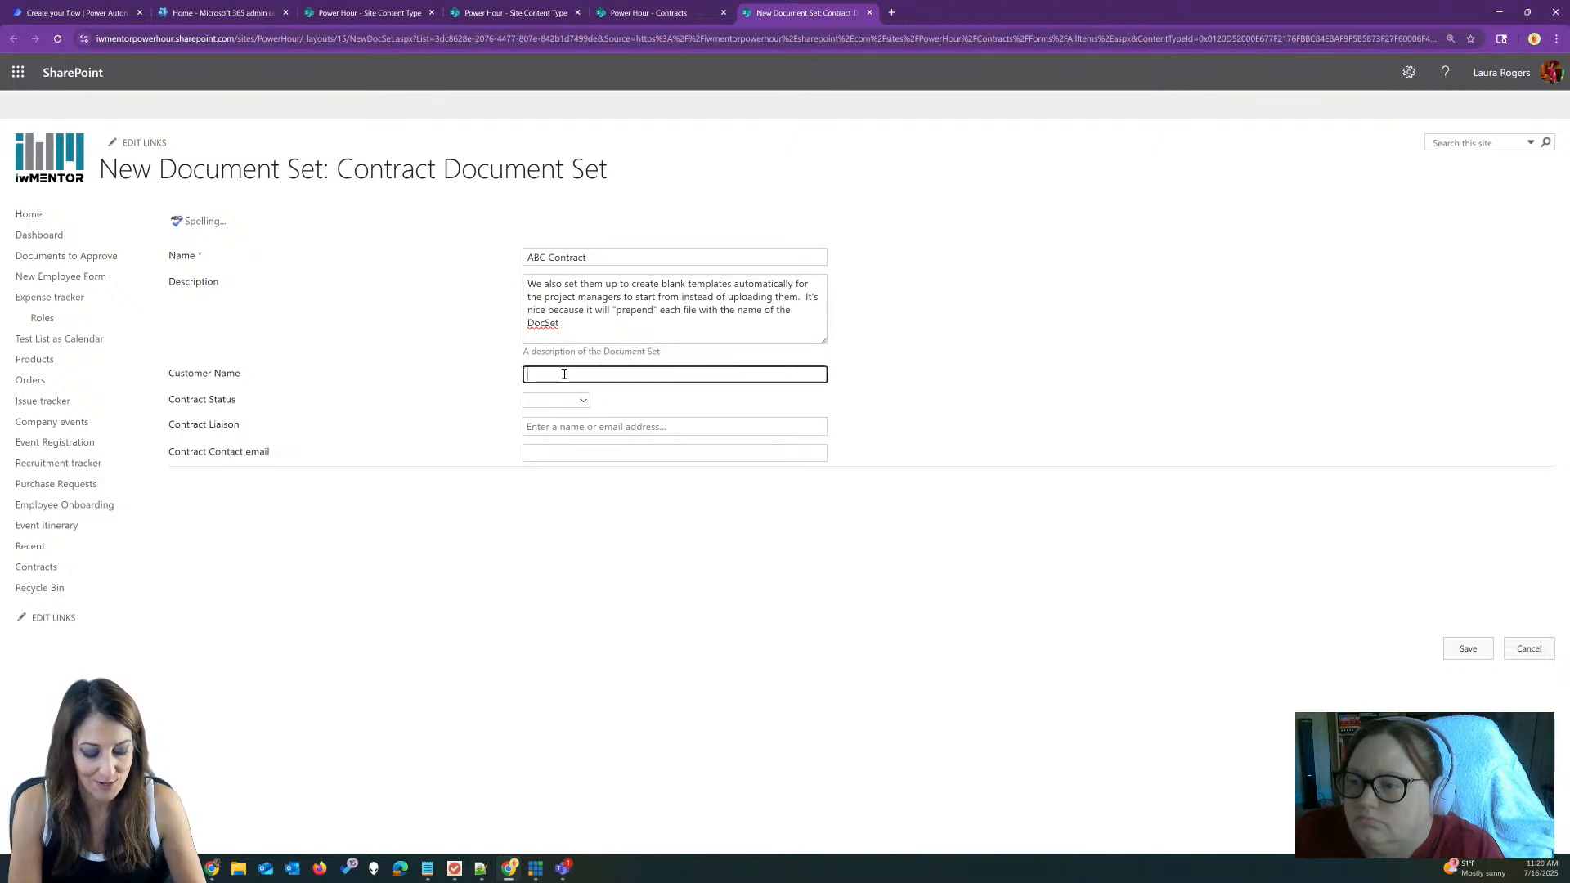
pyautogui.write('ABC')
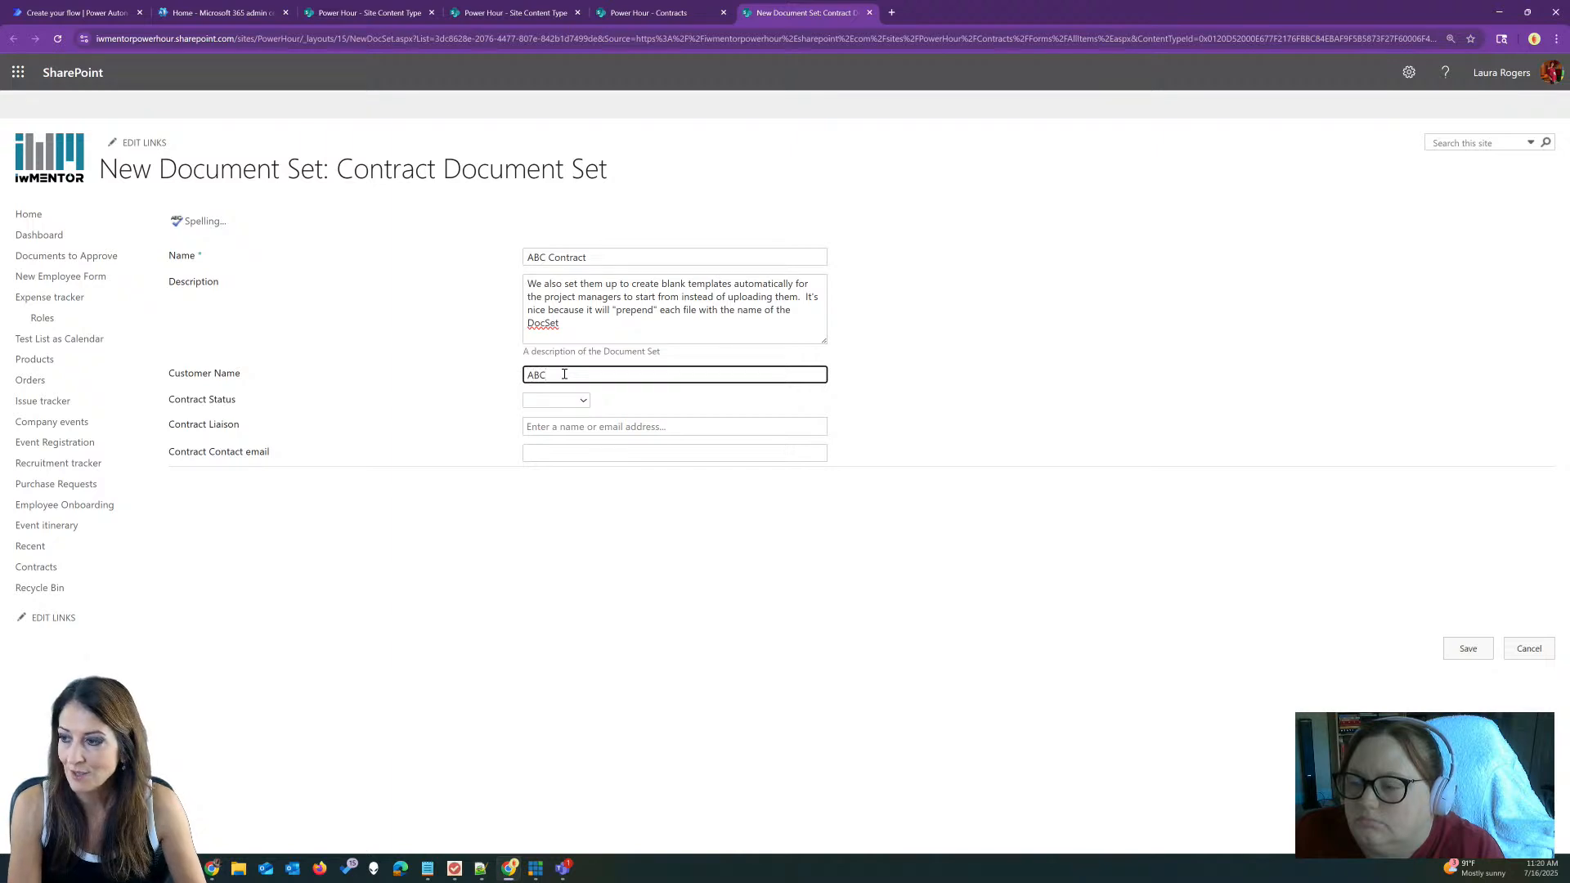
pyautogui.click(539, 405)
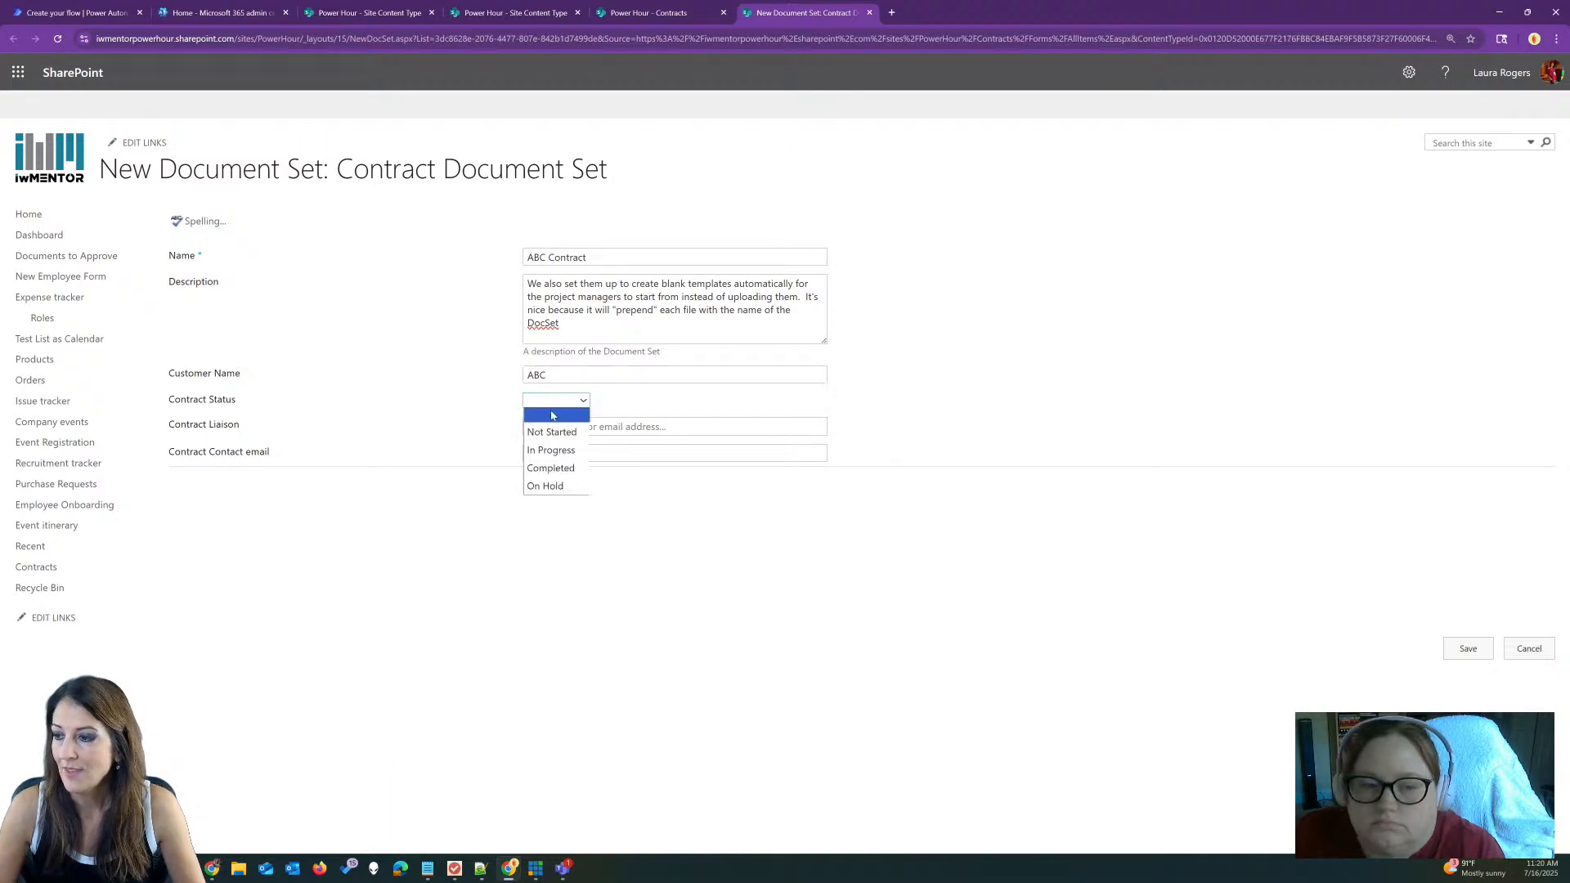
pyautogui.click(552, 432)
# Step: Pick the correct contract liaison, enter the contact e-mail, and save the document set
pyautogui.click(598, 426)
pyautogui.write('laura')
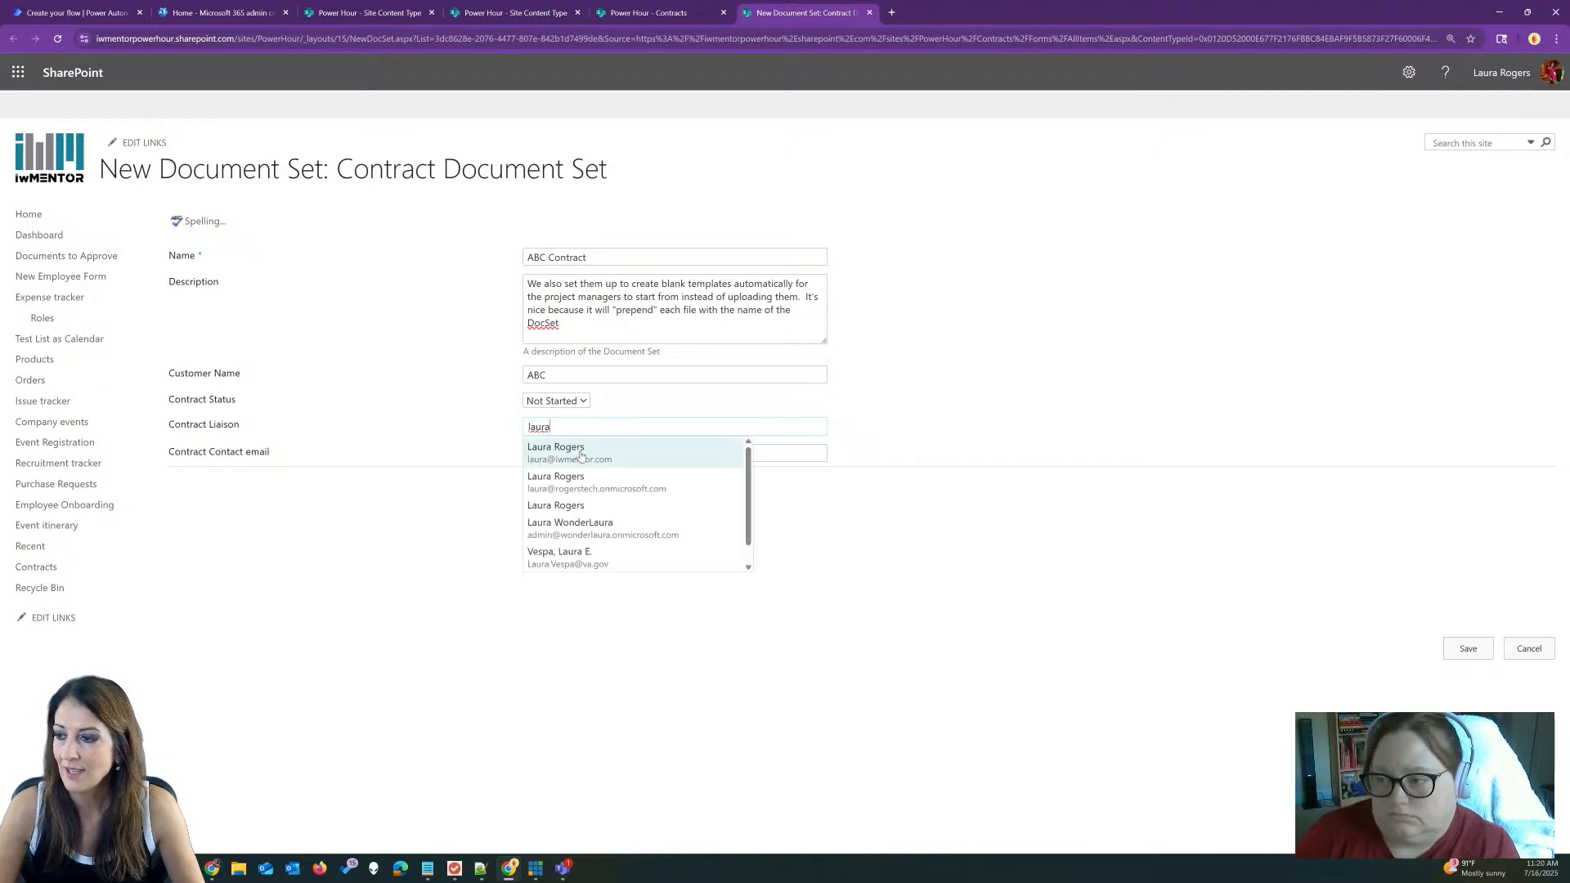
pyautogui.click(580, 455)
pyautogui.click(589, 426)
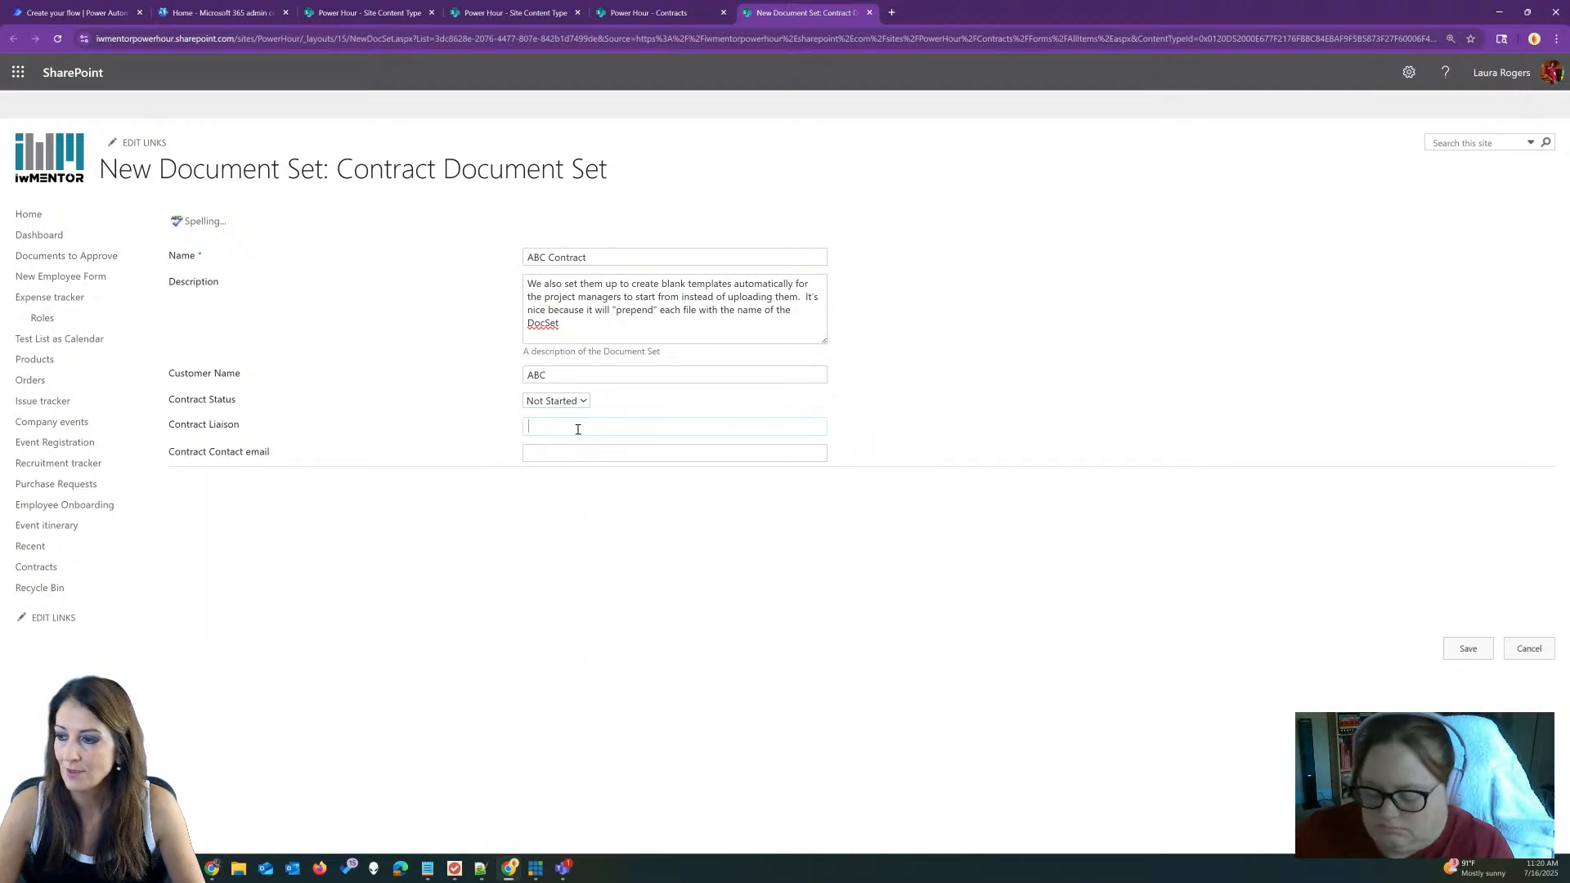
pyautogui.write('laura')
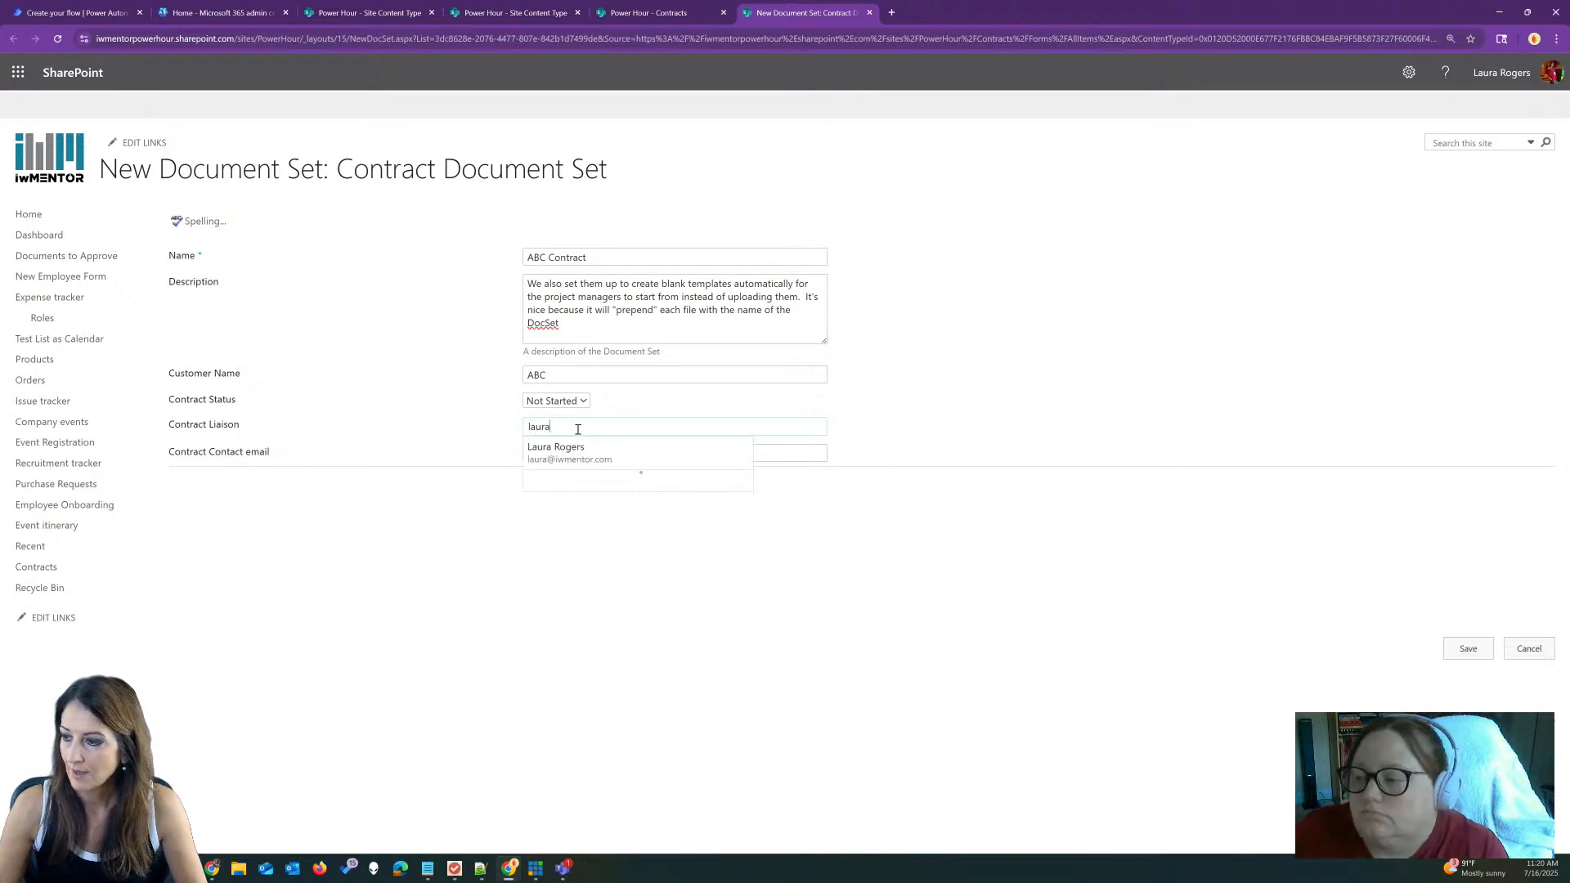
pyautogui.scroll(-1, 679, 528)
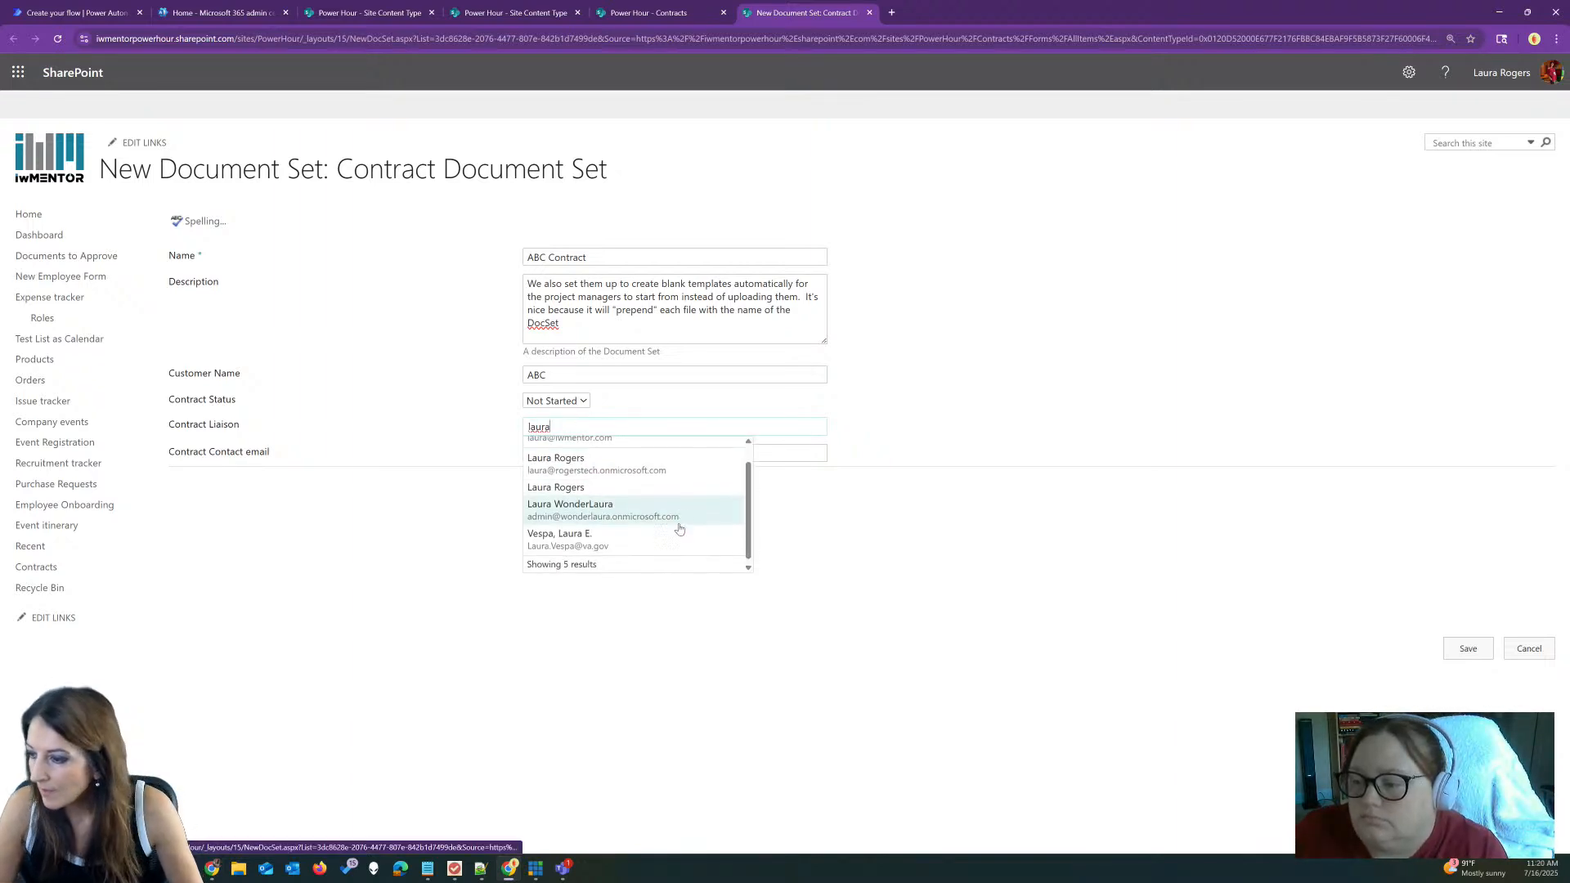
pyautogui.scroll(1, 643, 483)
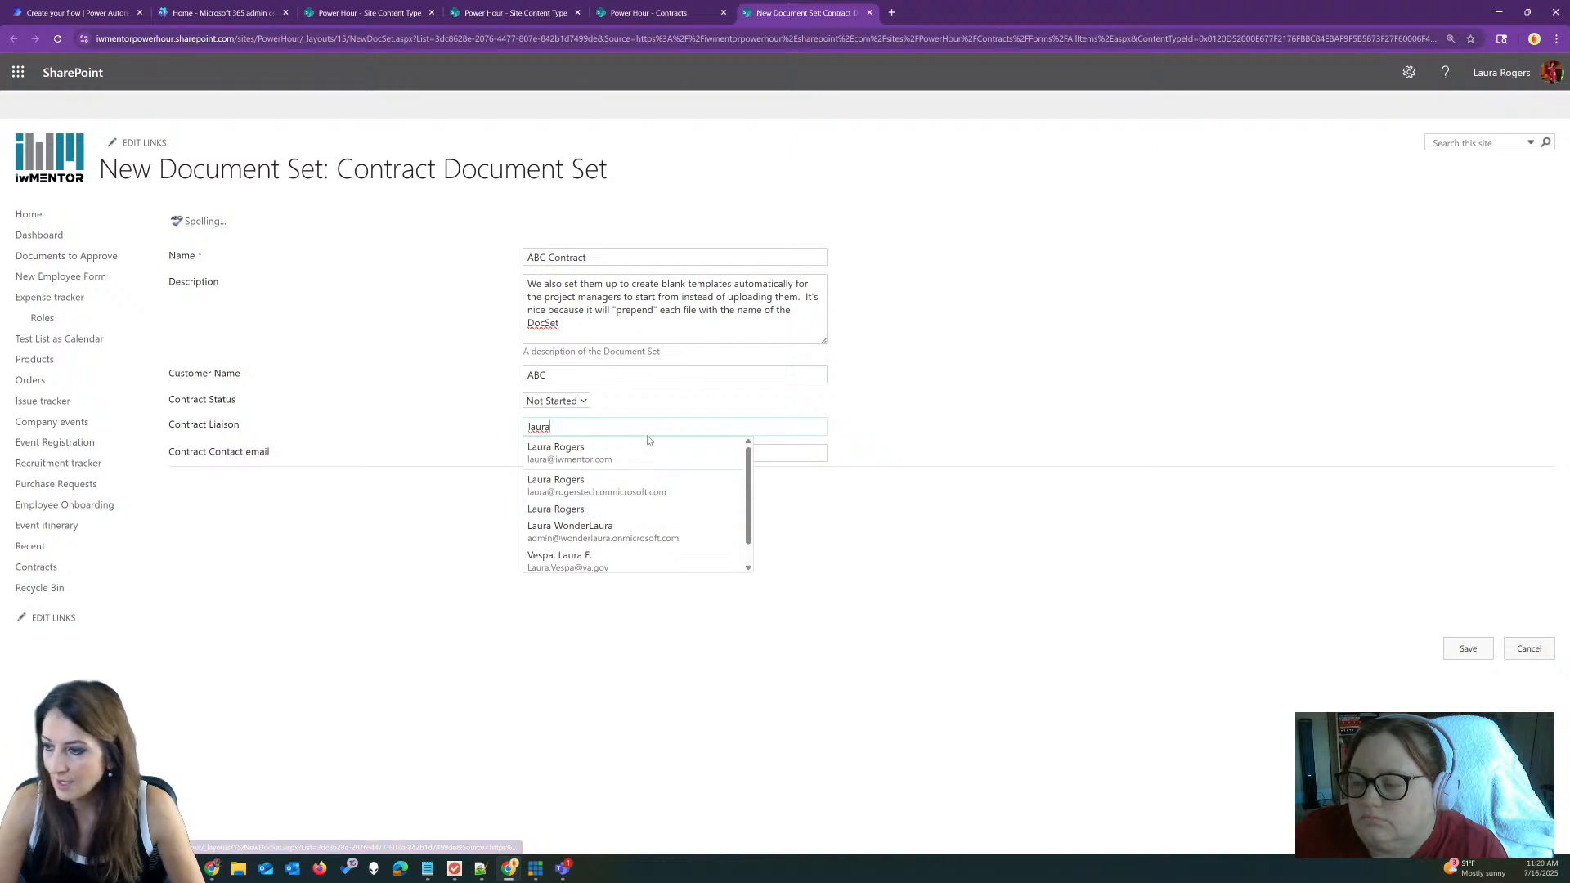
pyautogui.write('ro')
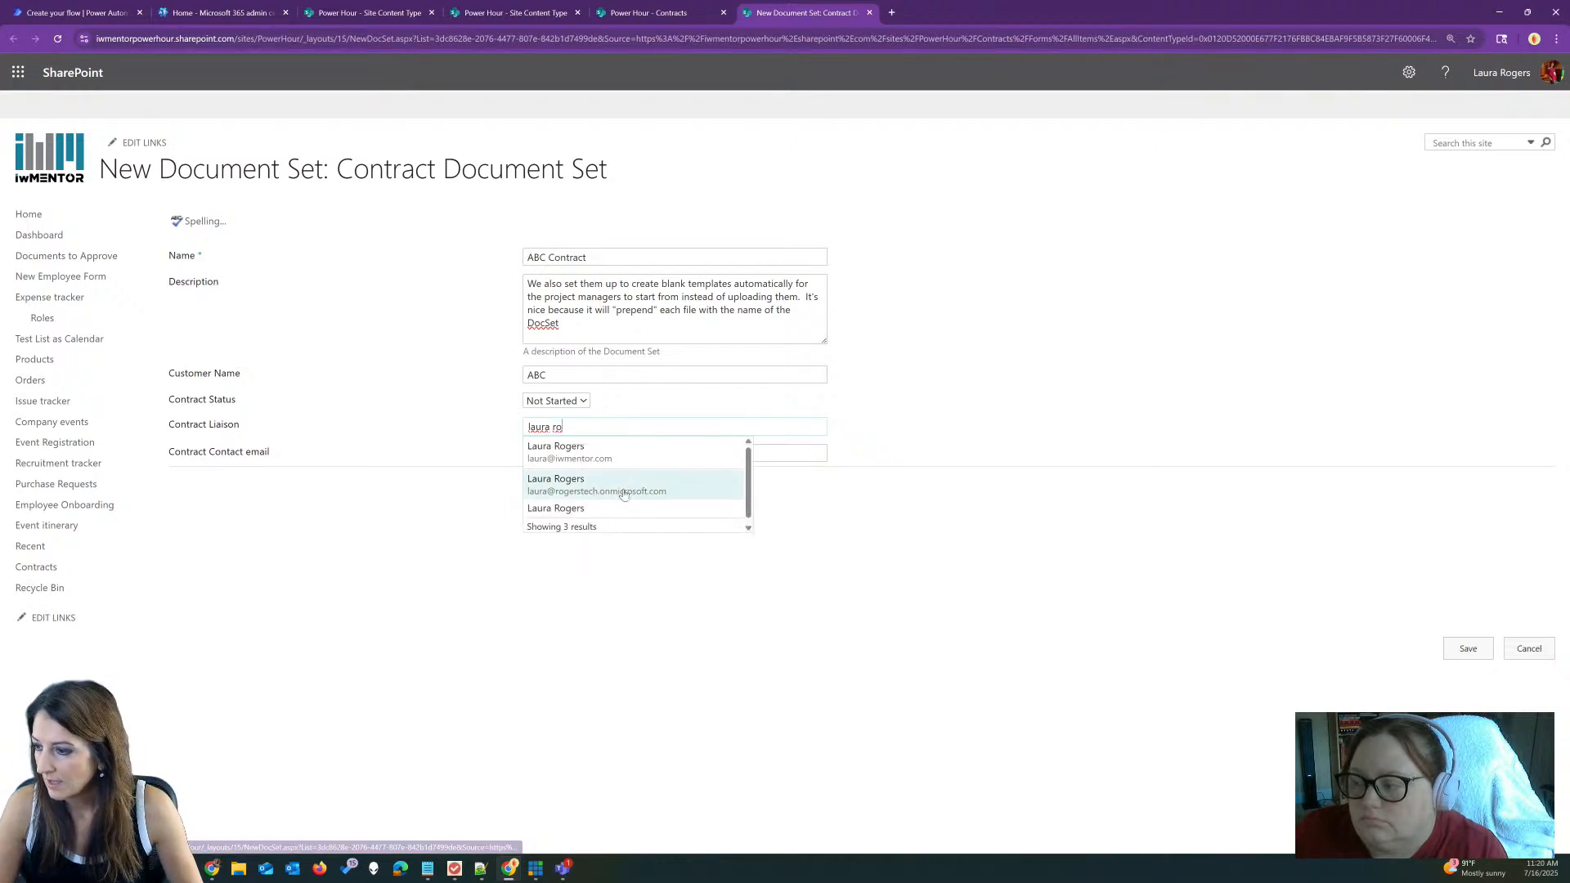
pyautogui.click(586, 508)
pyautogui.click(585, 453)
pyautogui.write('test@here.com')
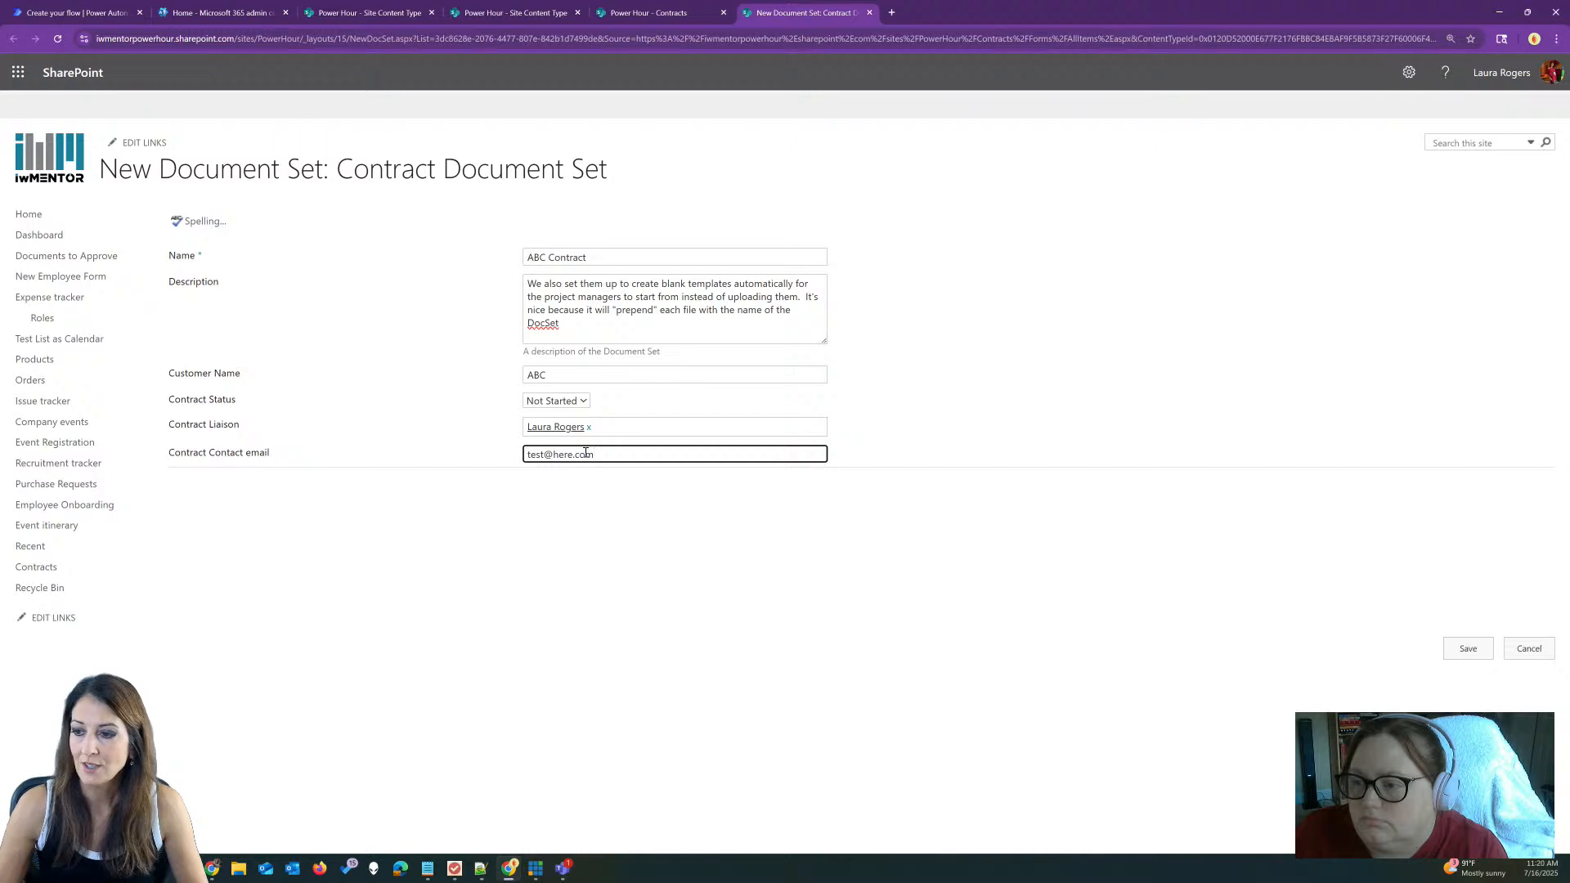
pyautogui.click(683, 517)
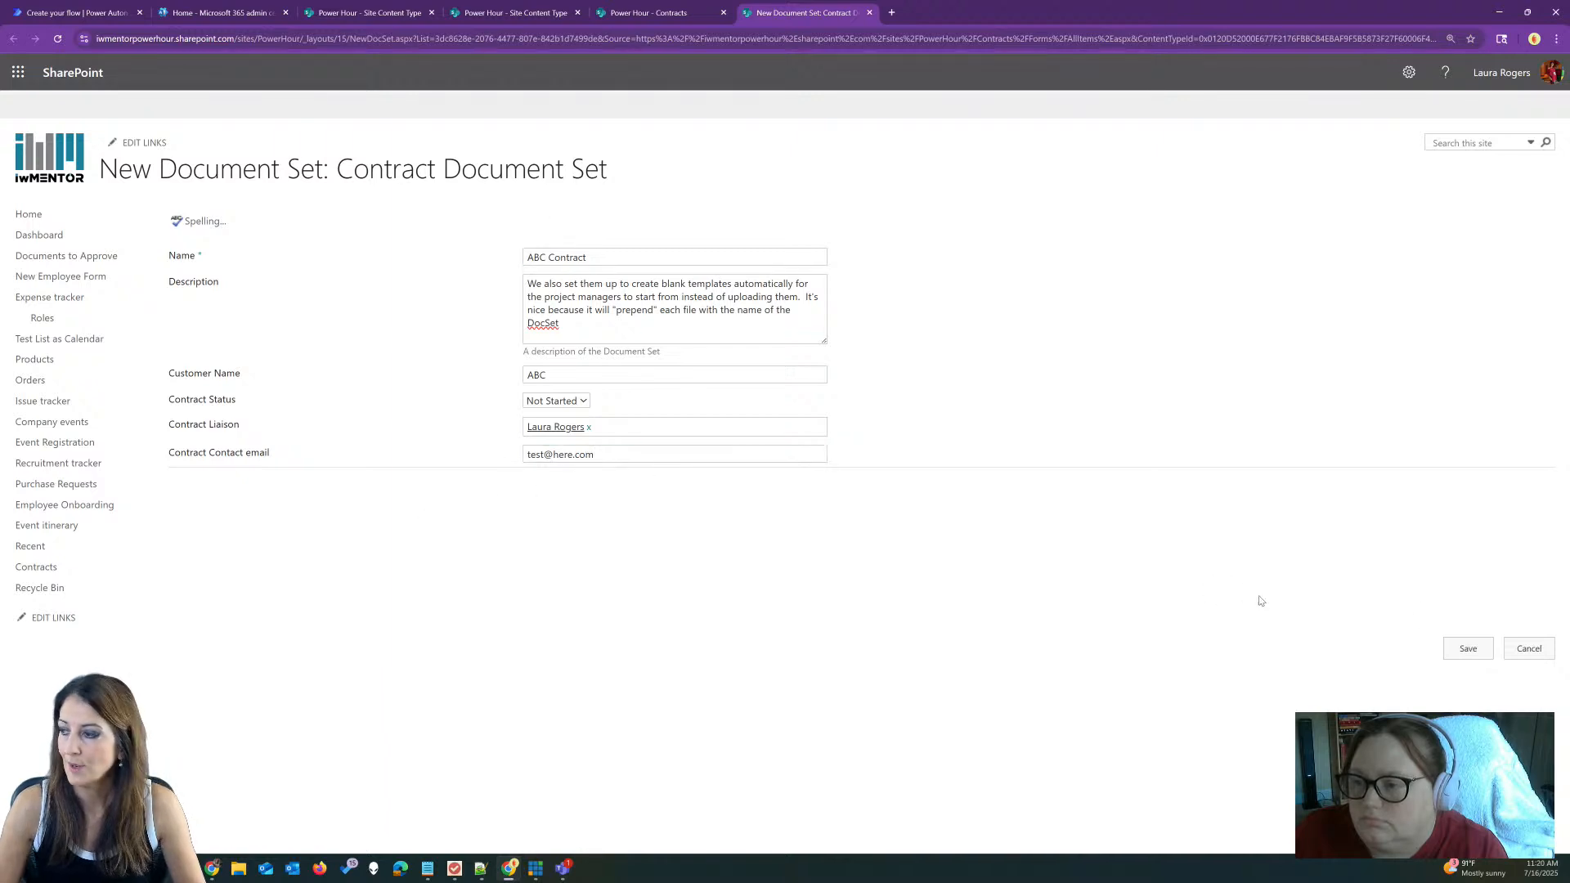
pyautogui.click(1468, 648)
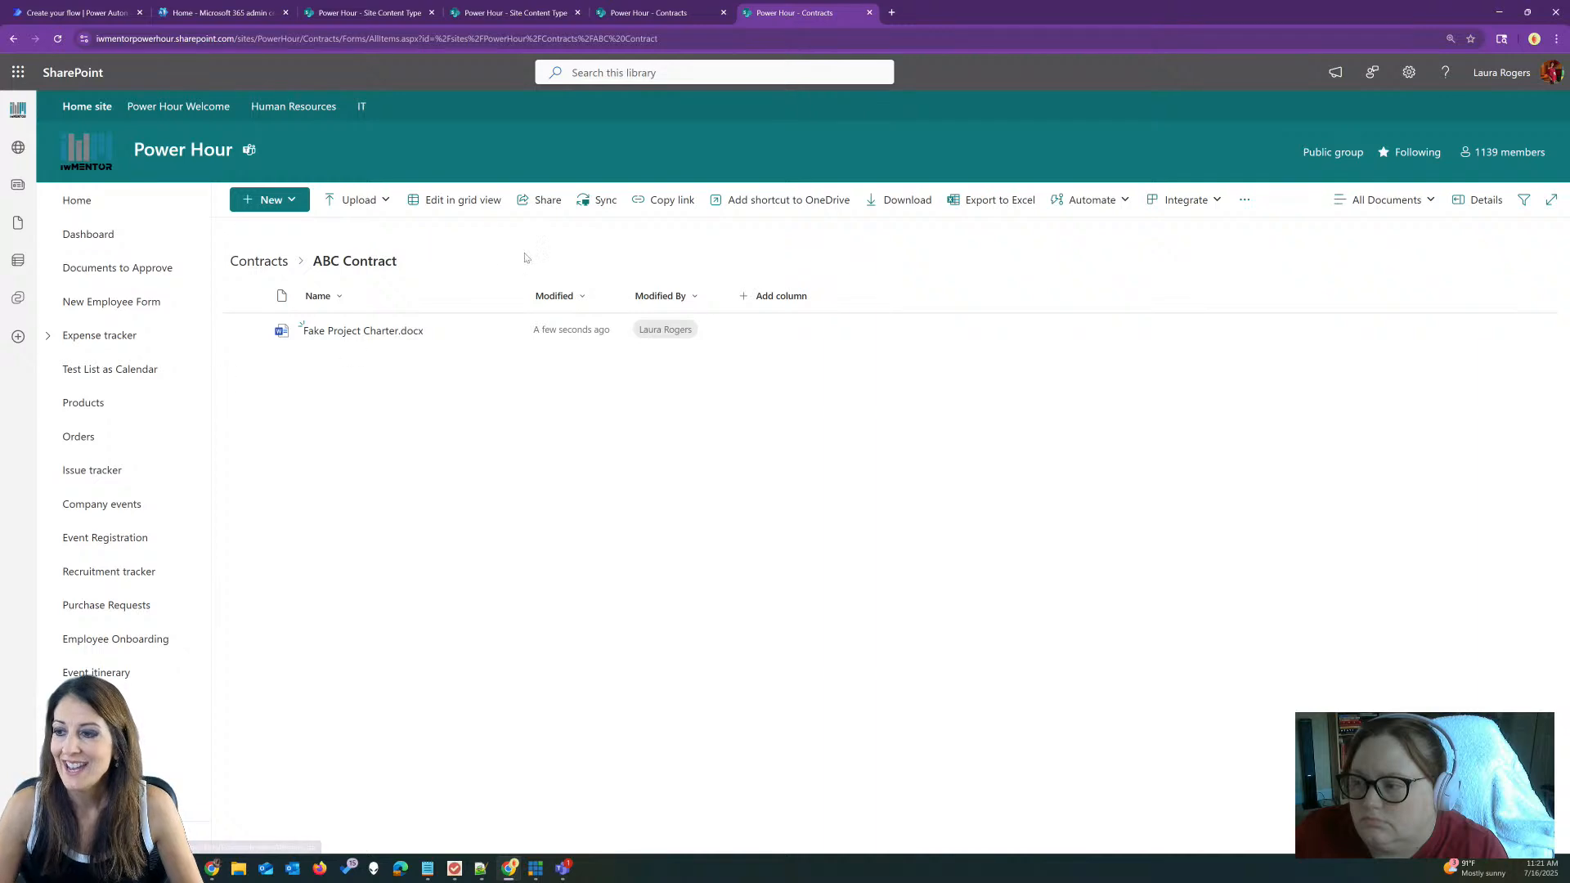
# Step: Go back from the ABC Contract document set to the Contracts library root
pyautogui.click(255, 261)
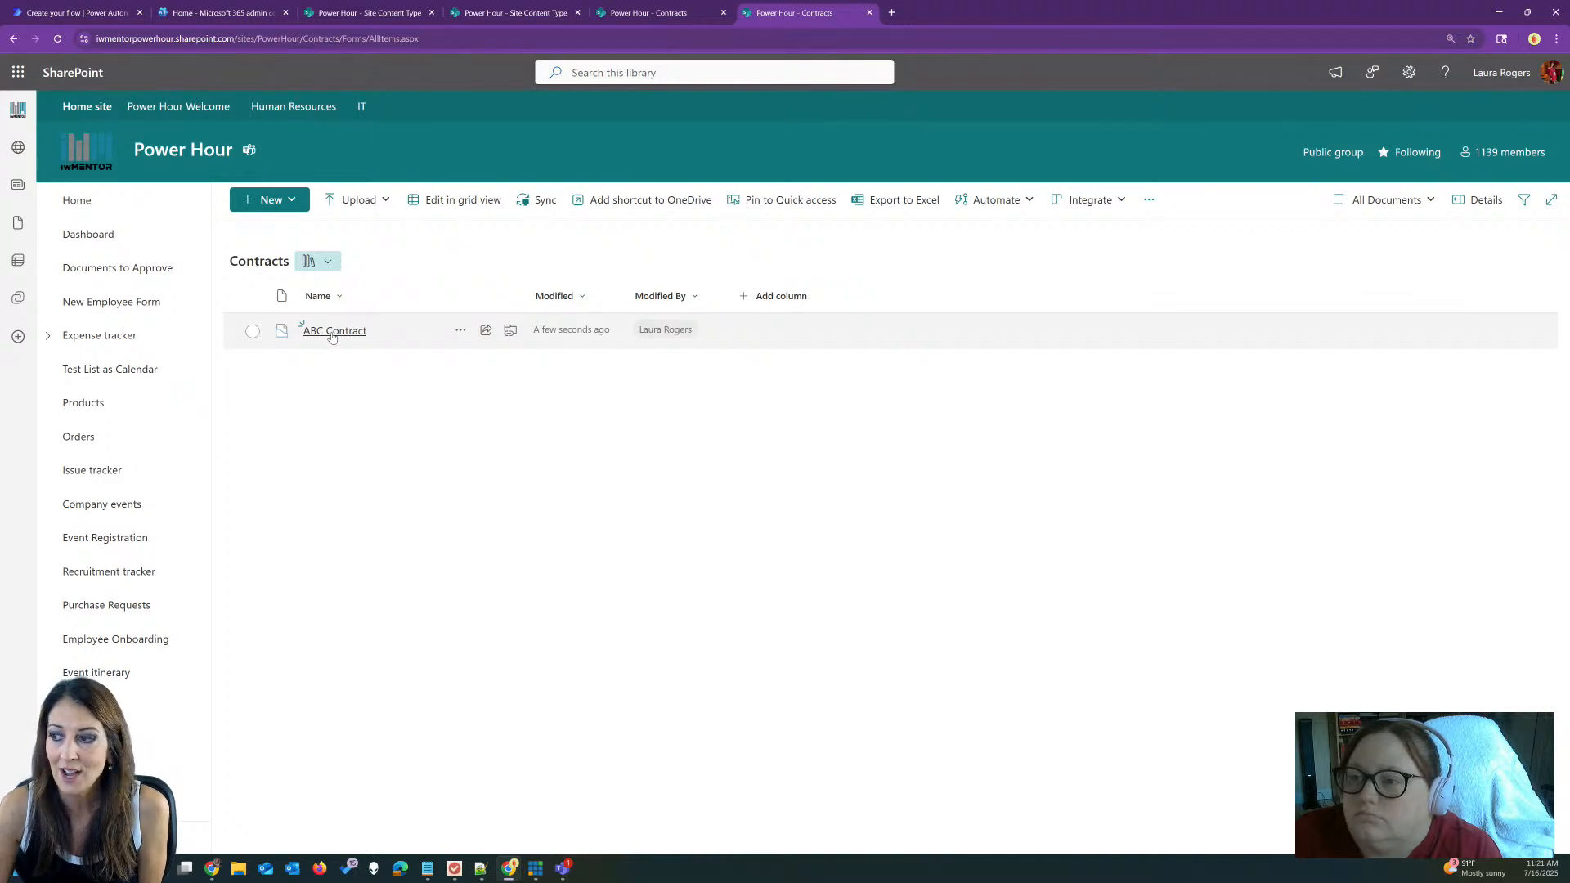
# Step: Show the Contract Liaison and Contract Contact email columns in the Contracts view
pyautogui.click(783, 301)
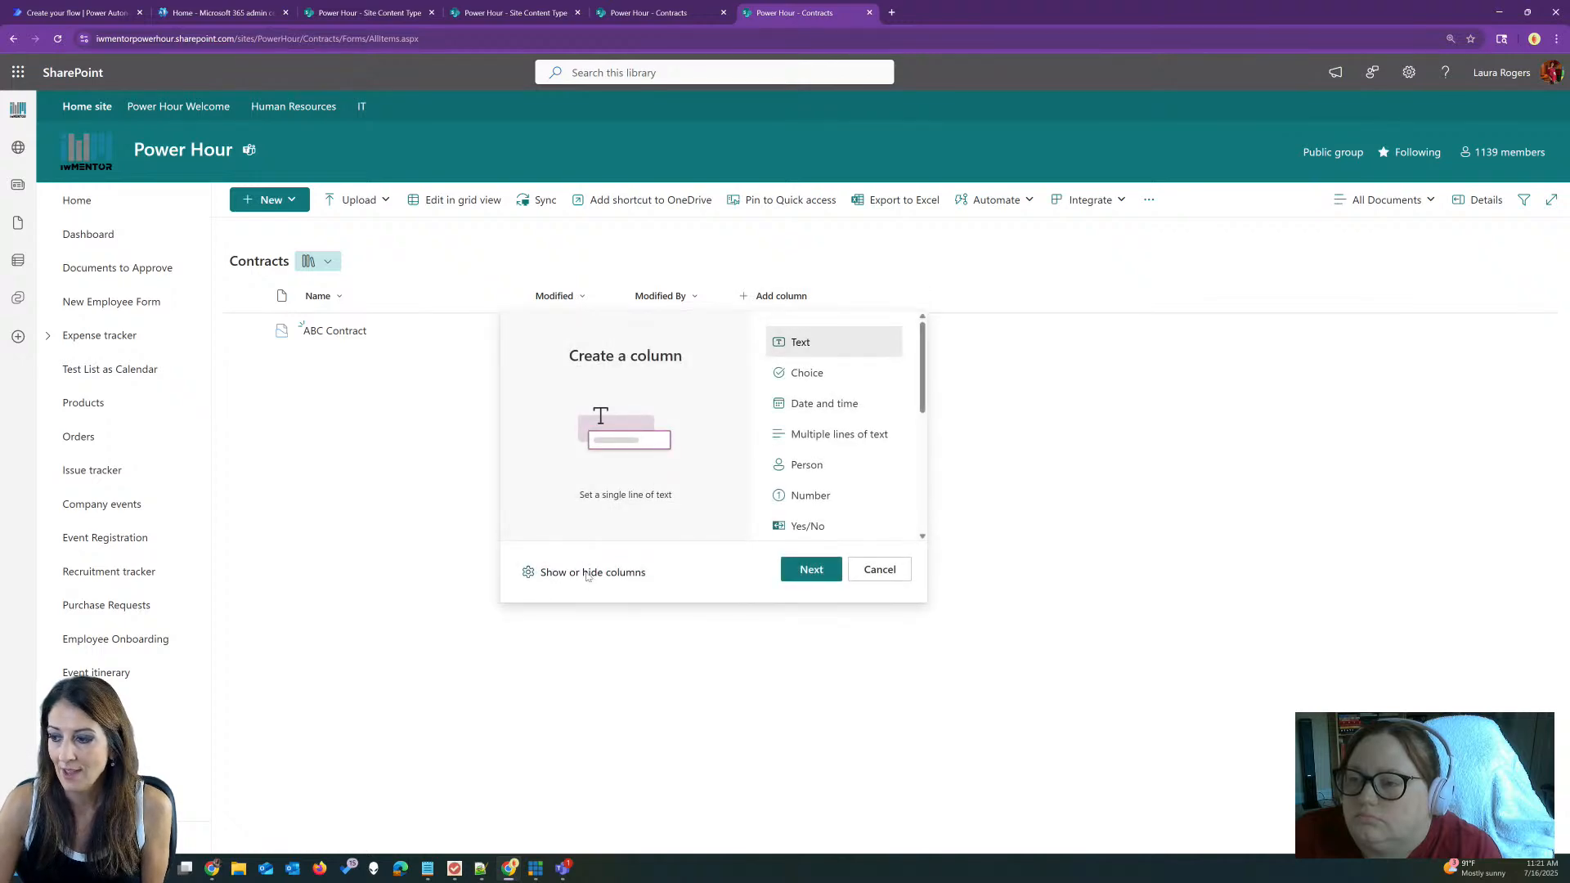
pyautogui.click(587, 573)
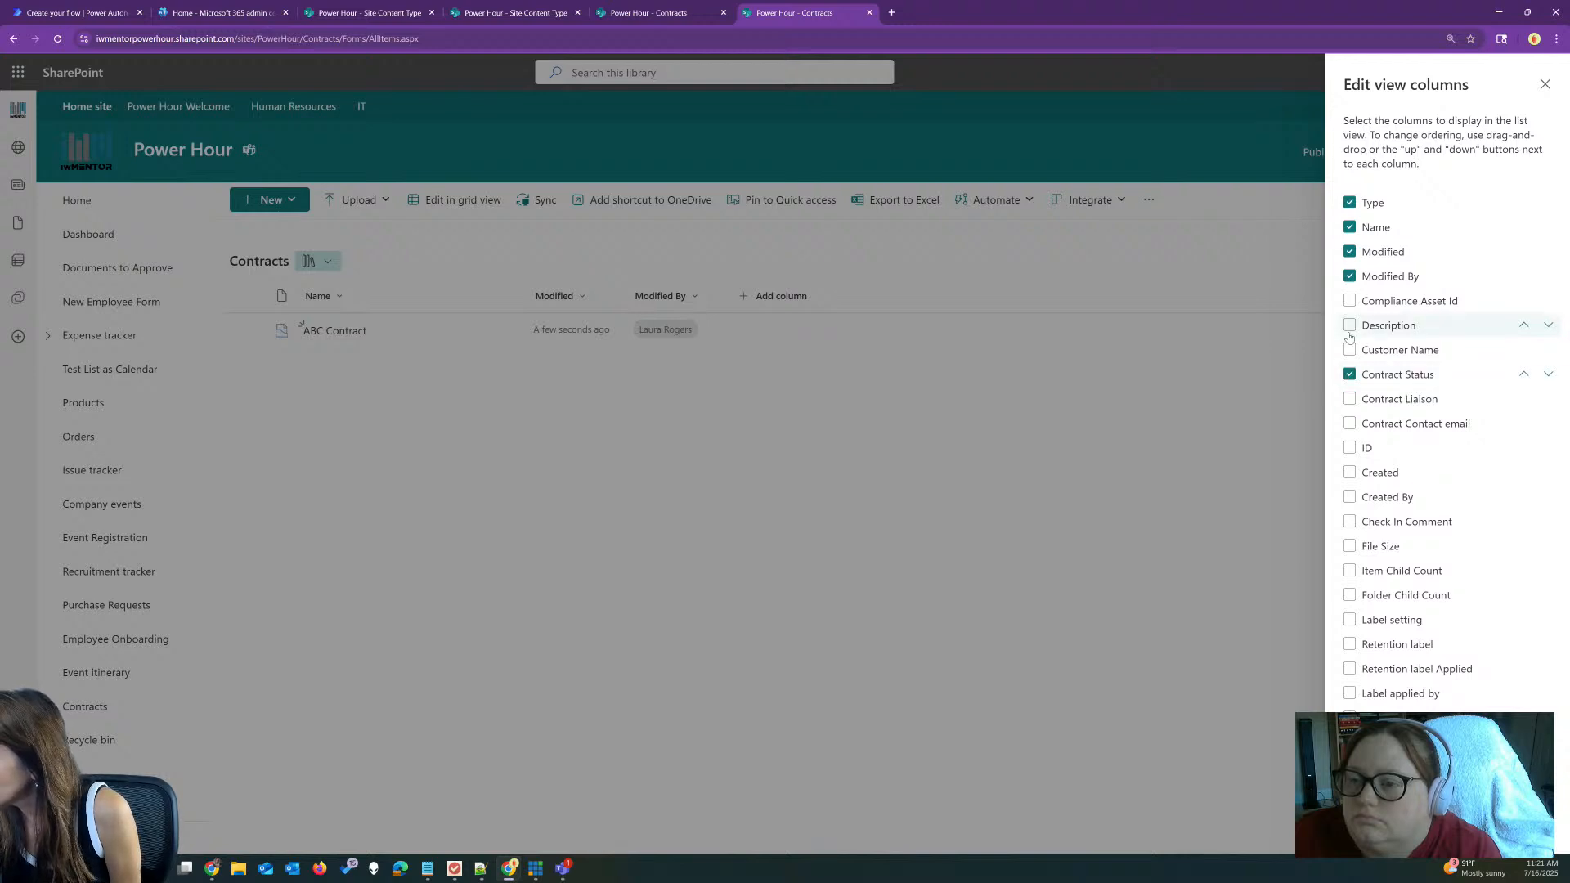
pyautogui.click(1349, 399)
pyautogui.click(1349, 424)
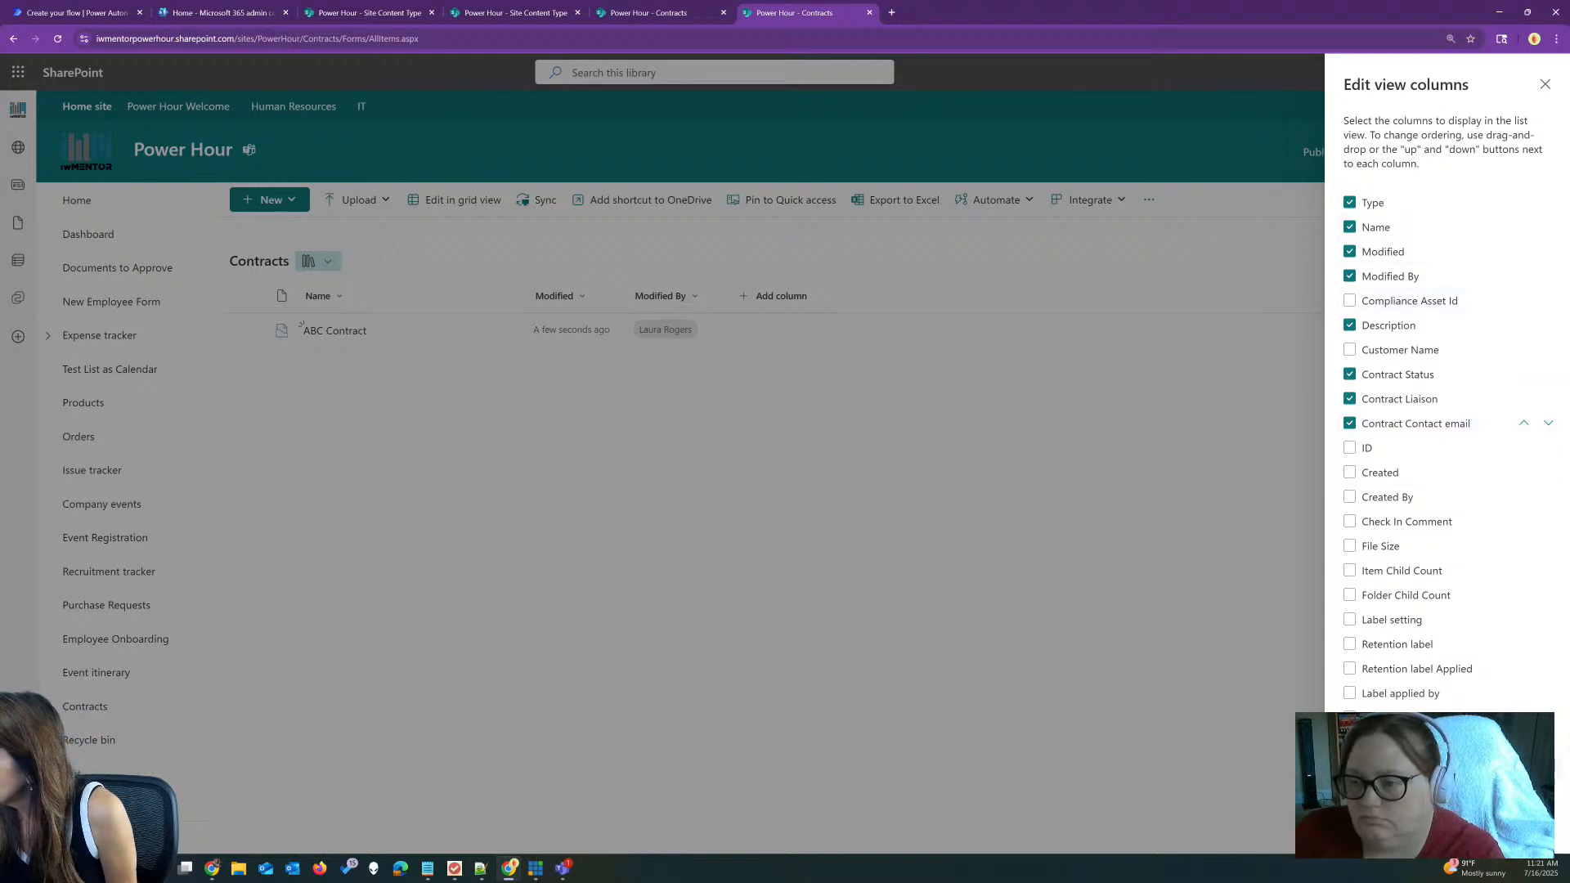
pyautogui.click(1378, 825)
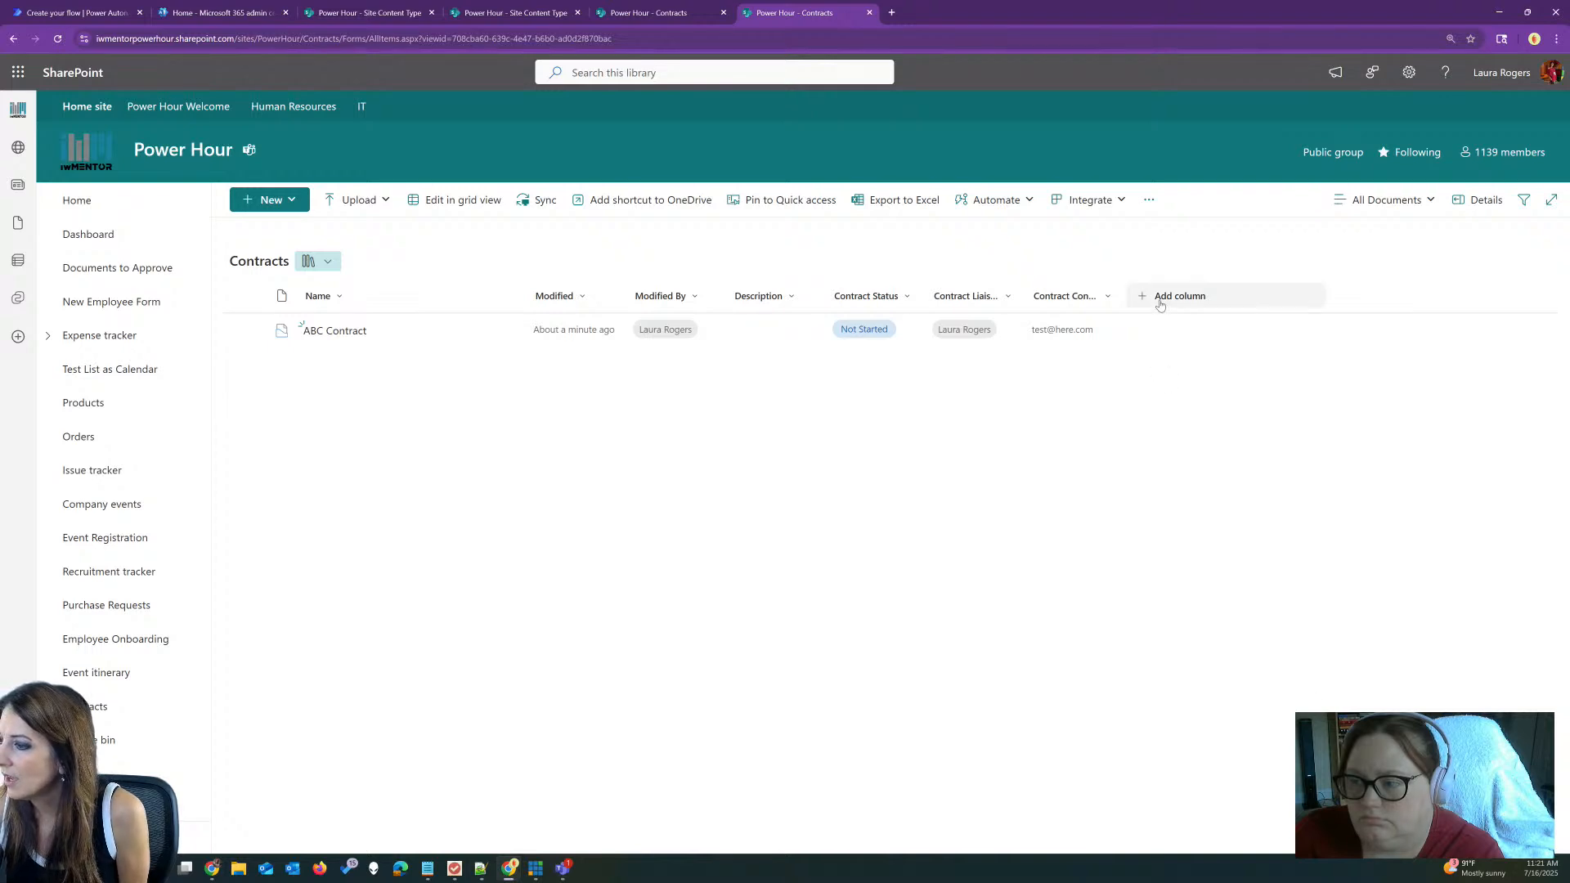
# Step: Add the Customer Name column to the view as well
pyautogui.click(1162, 297)
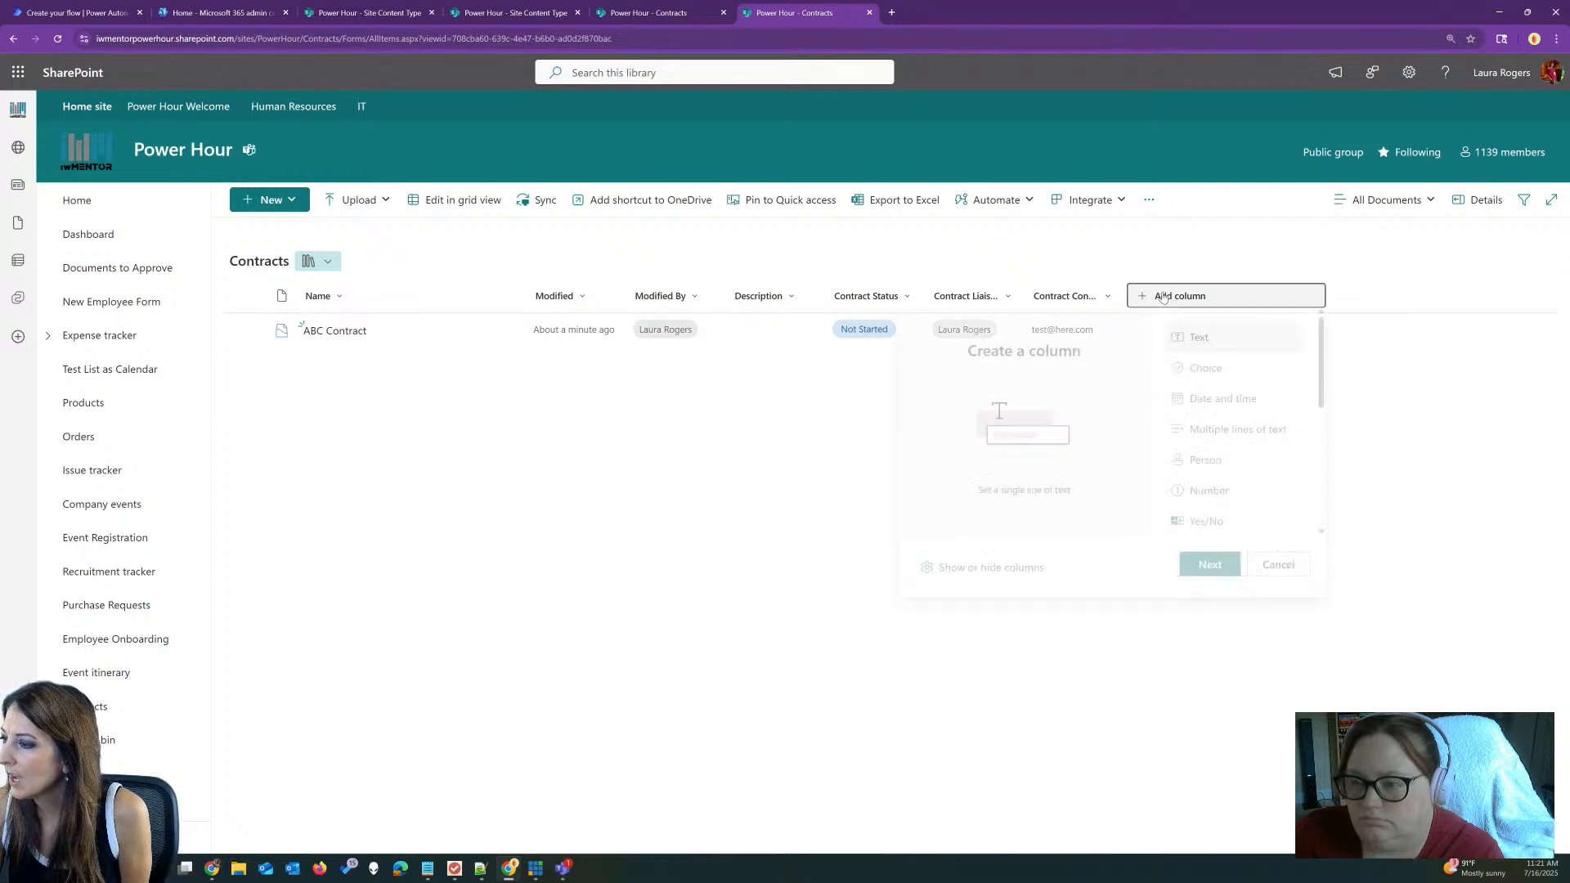
pyautogui.click(990, 575)
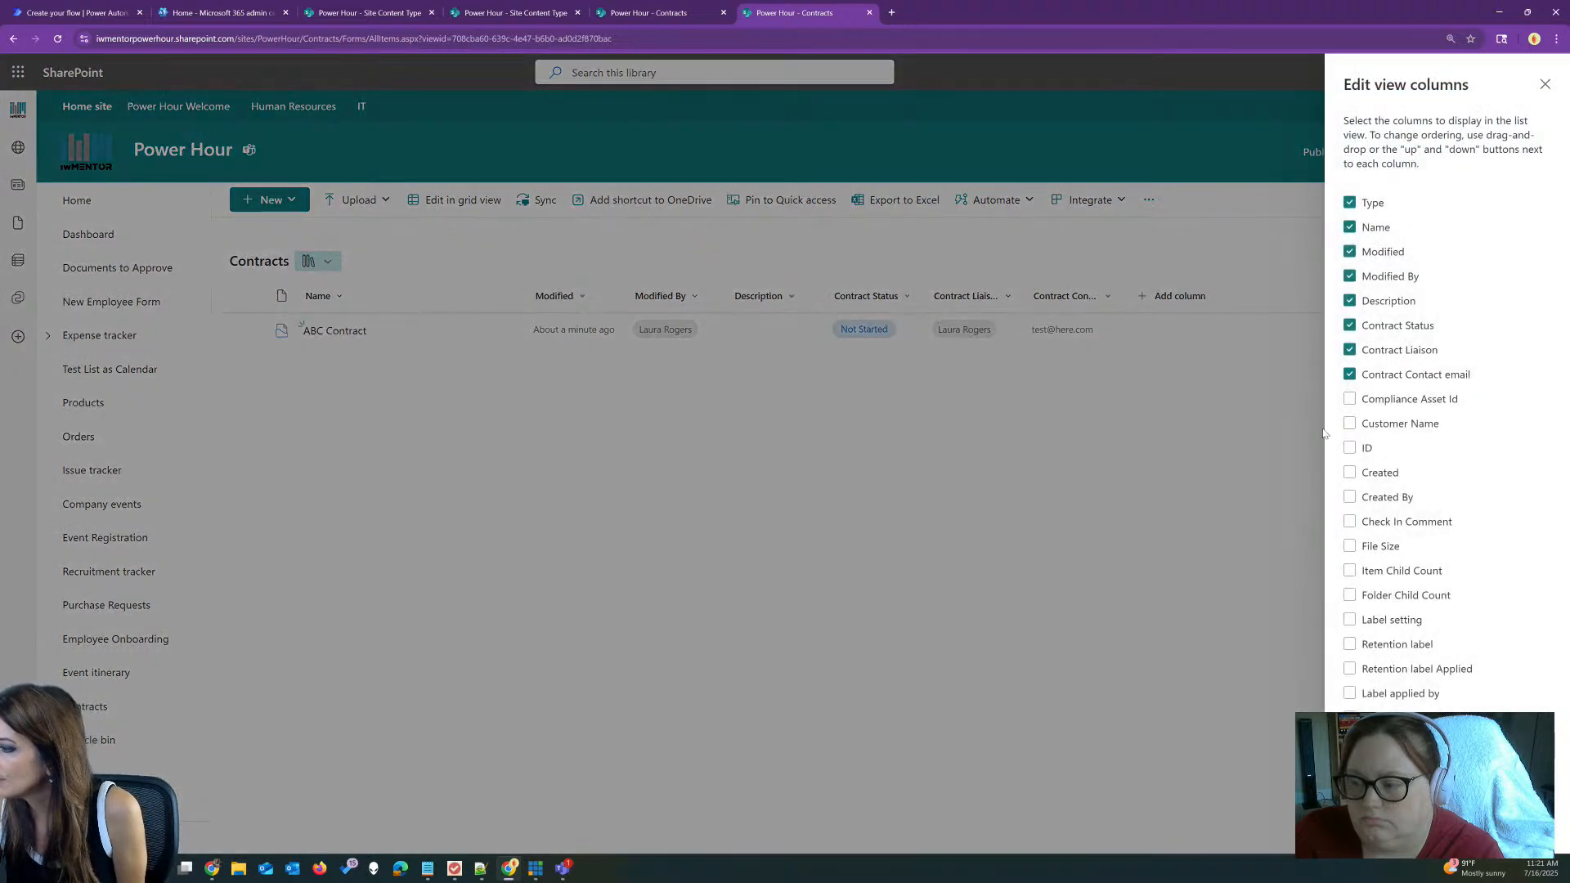
pyautogui.click(1349, 423)
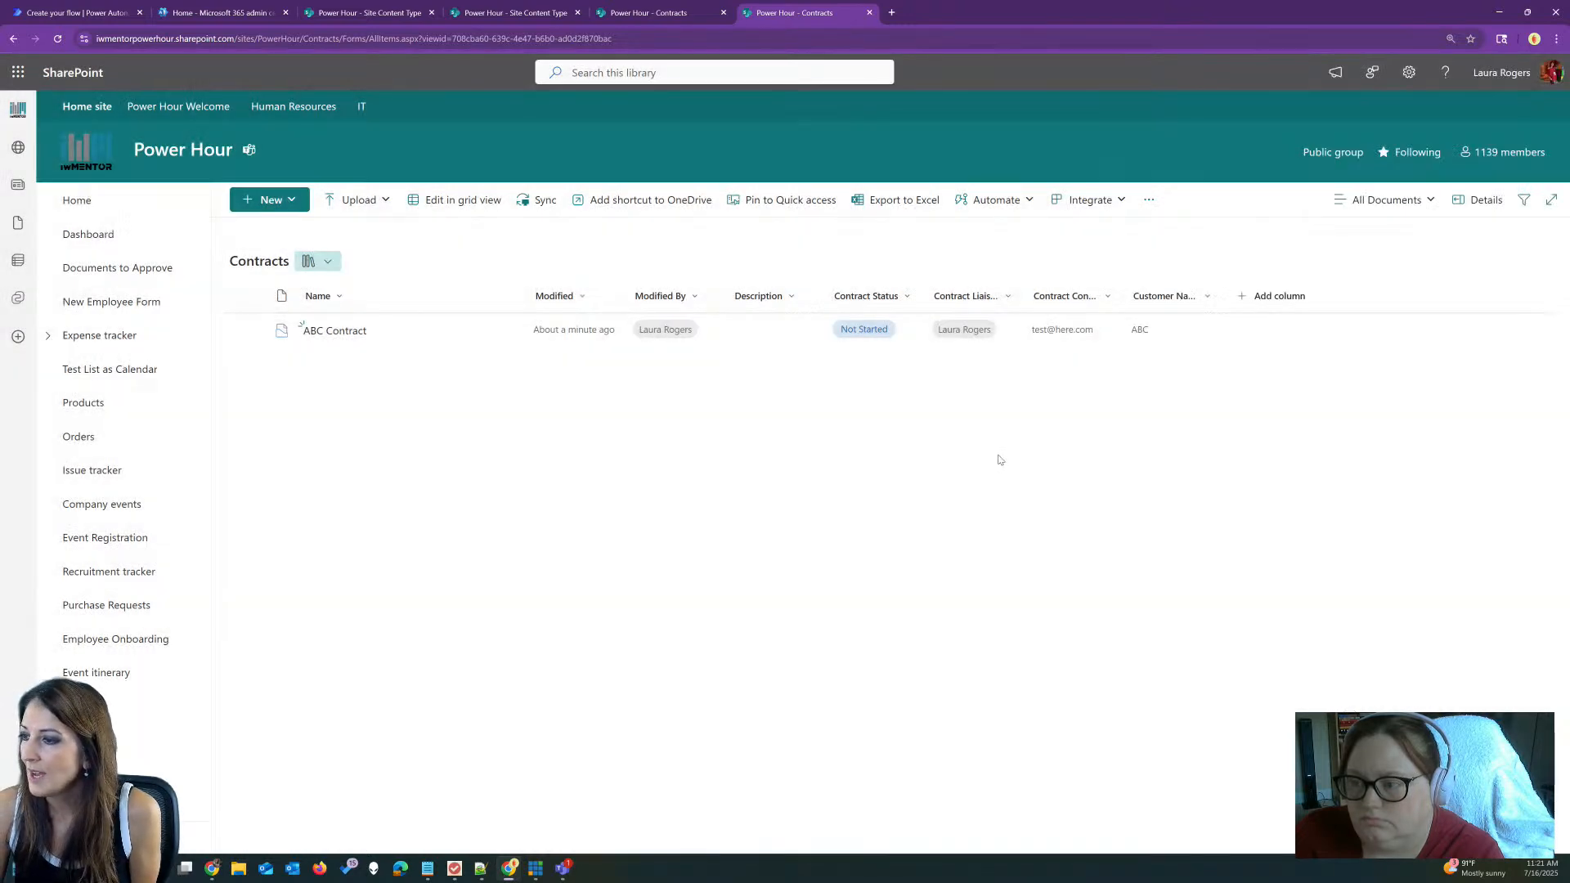
# Step: Widen the Customer Name column and open the ABC Contract document set
pyautogui.click(761, 329)
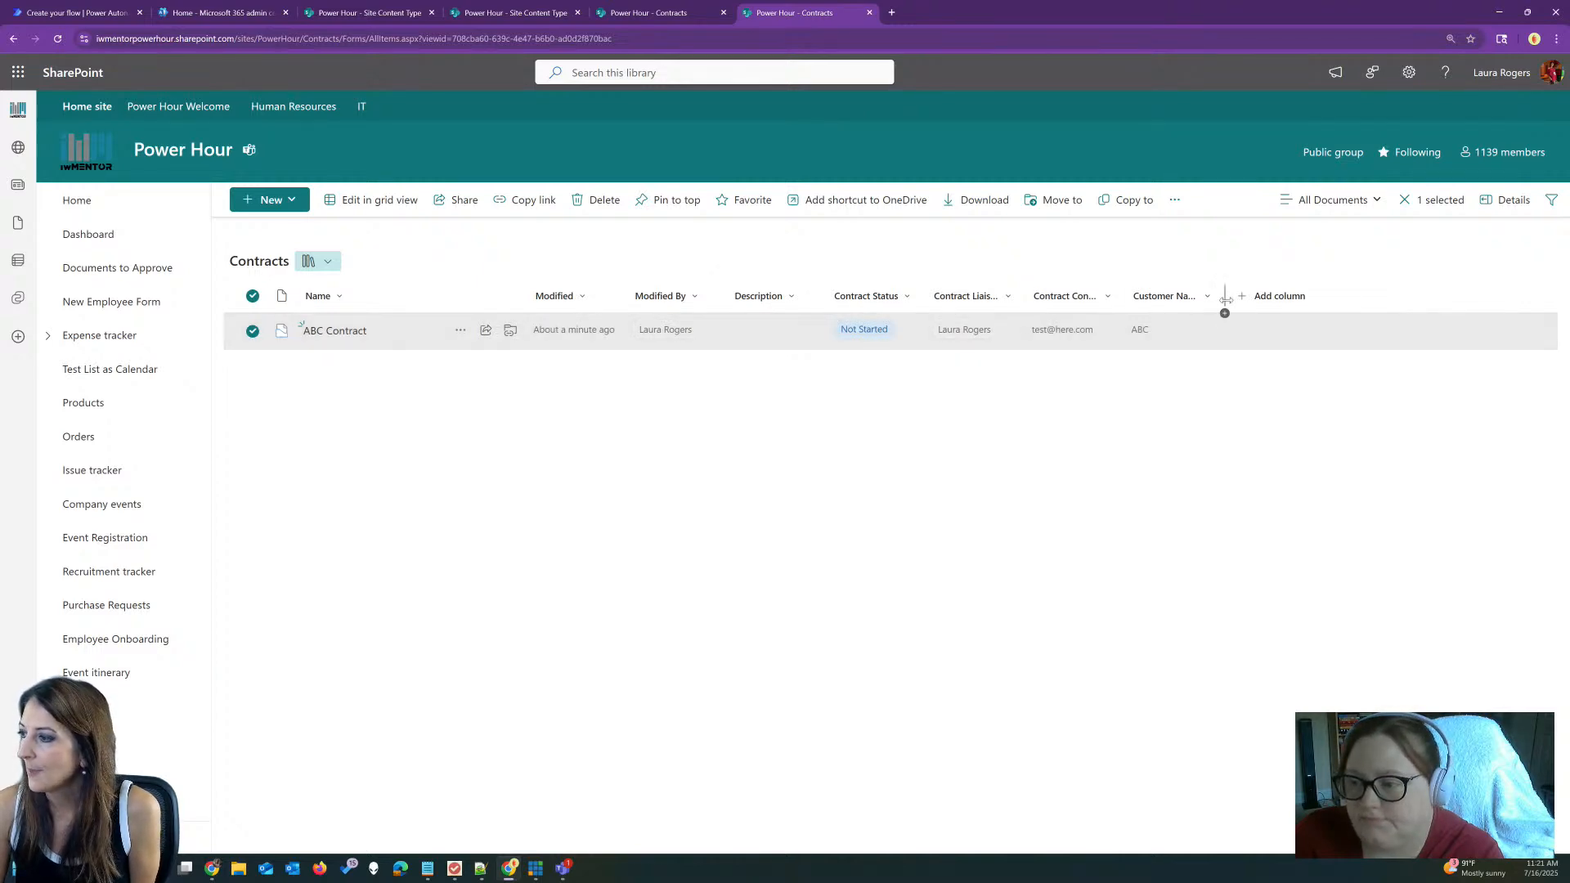
pyautogui.moveTo(1226, 297); pyautogui.dragTo(1262, 298)
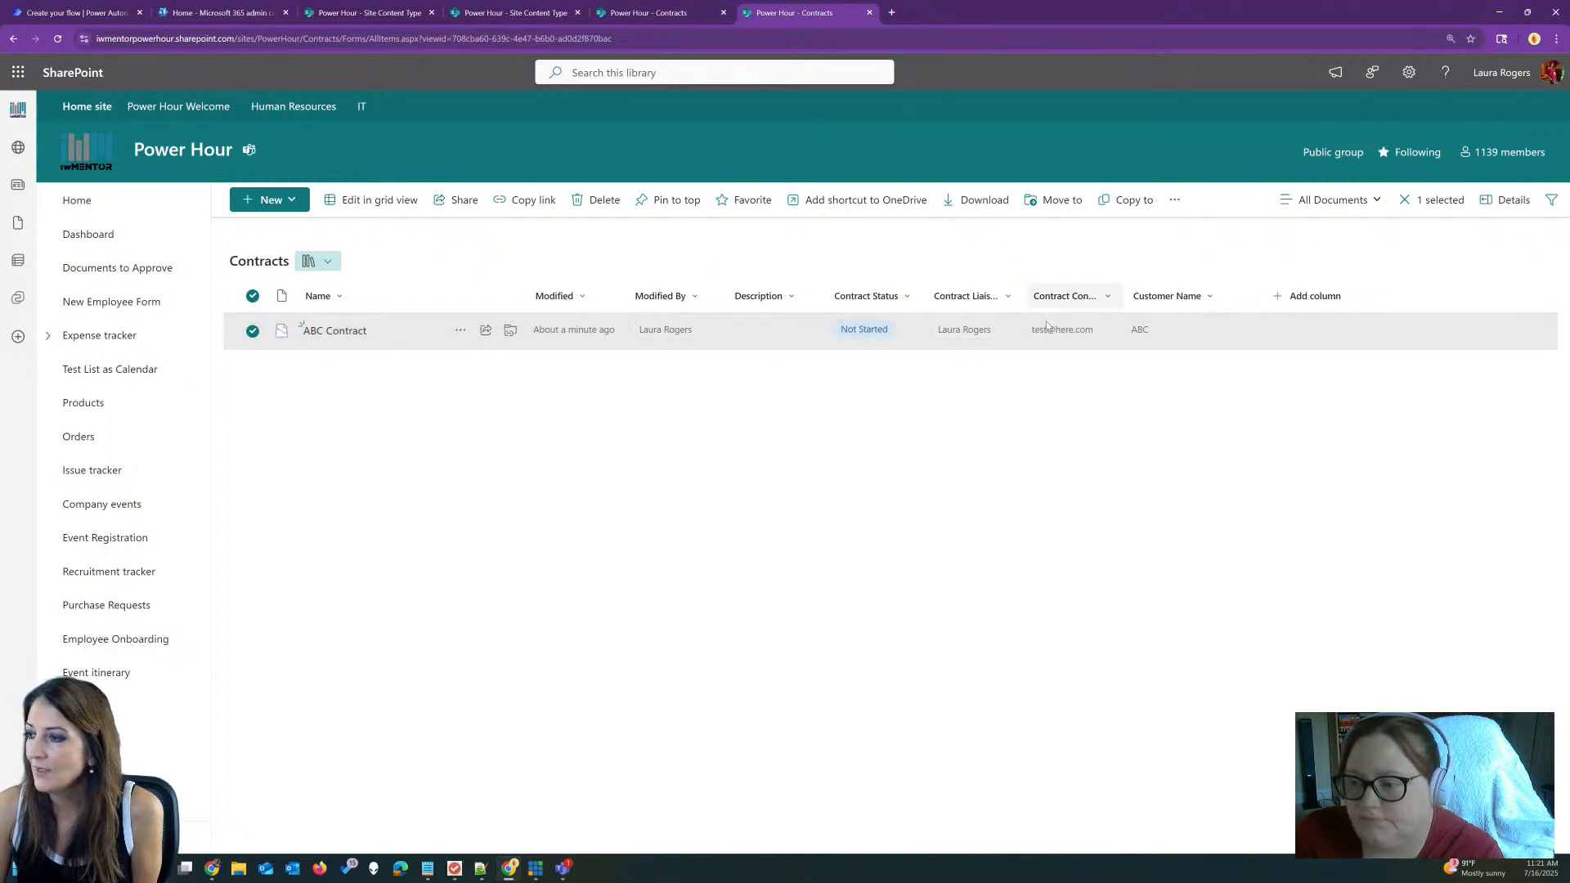
pyautogui.click(339, 335)
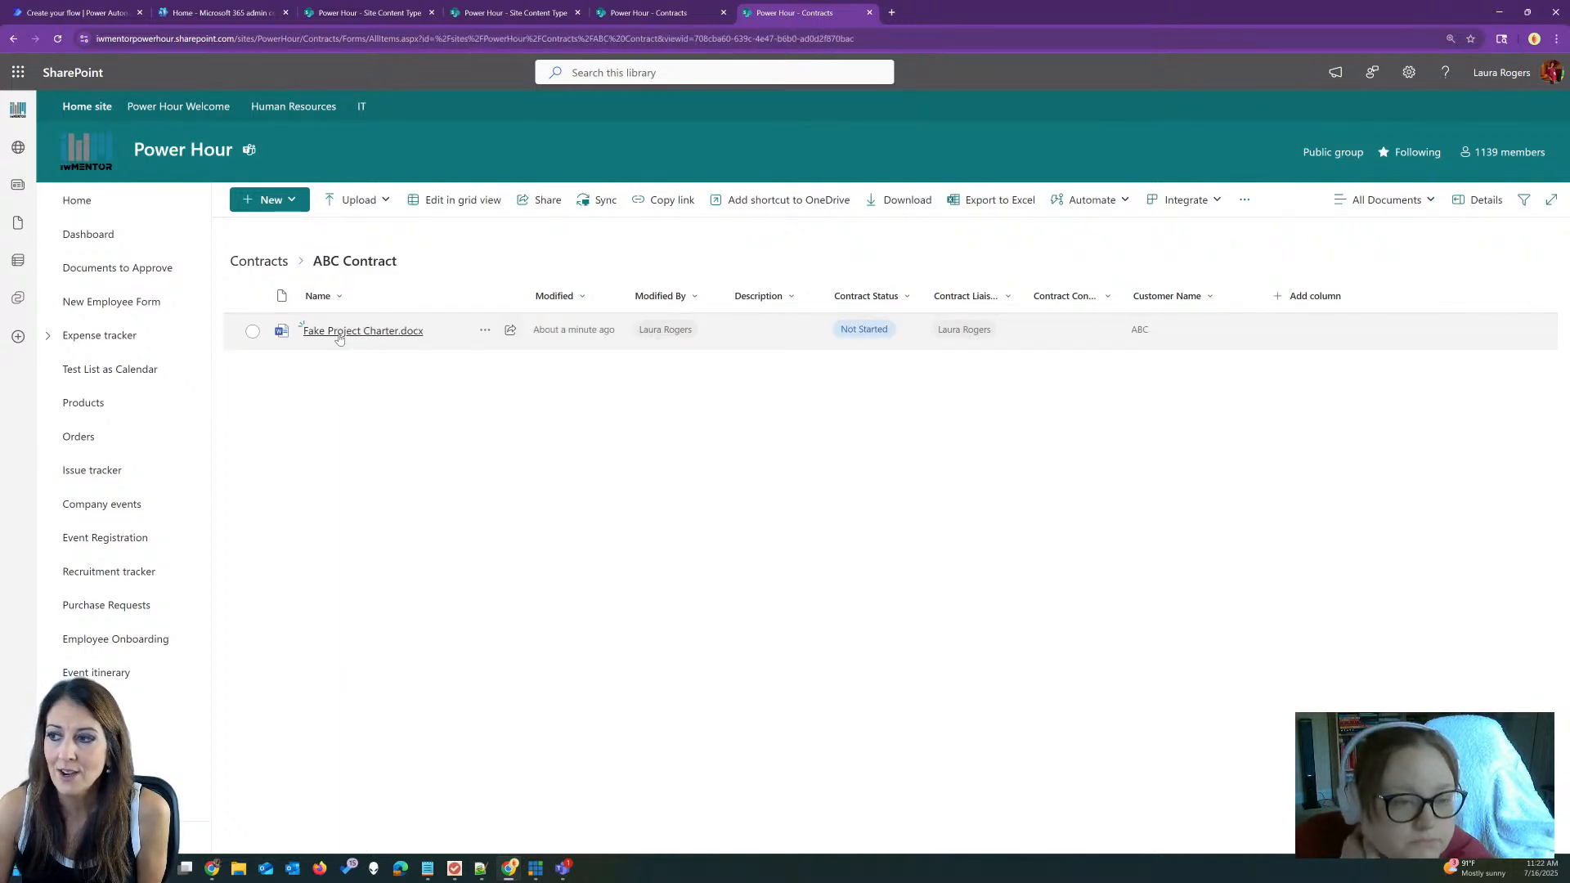
# Step: Select Fake Project Charter.docx, then switch to the other Contracts browser tab
pyautogui.click(747, 326)
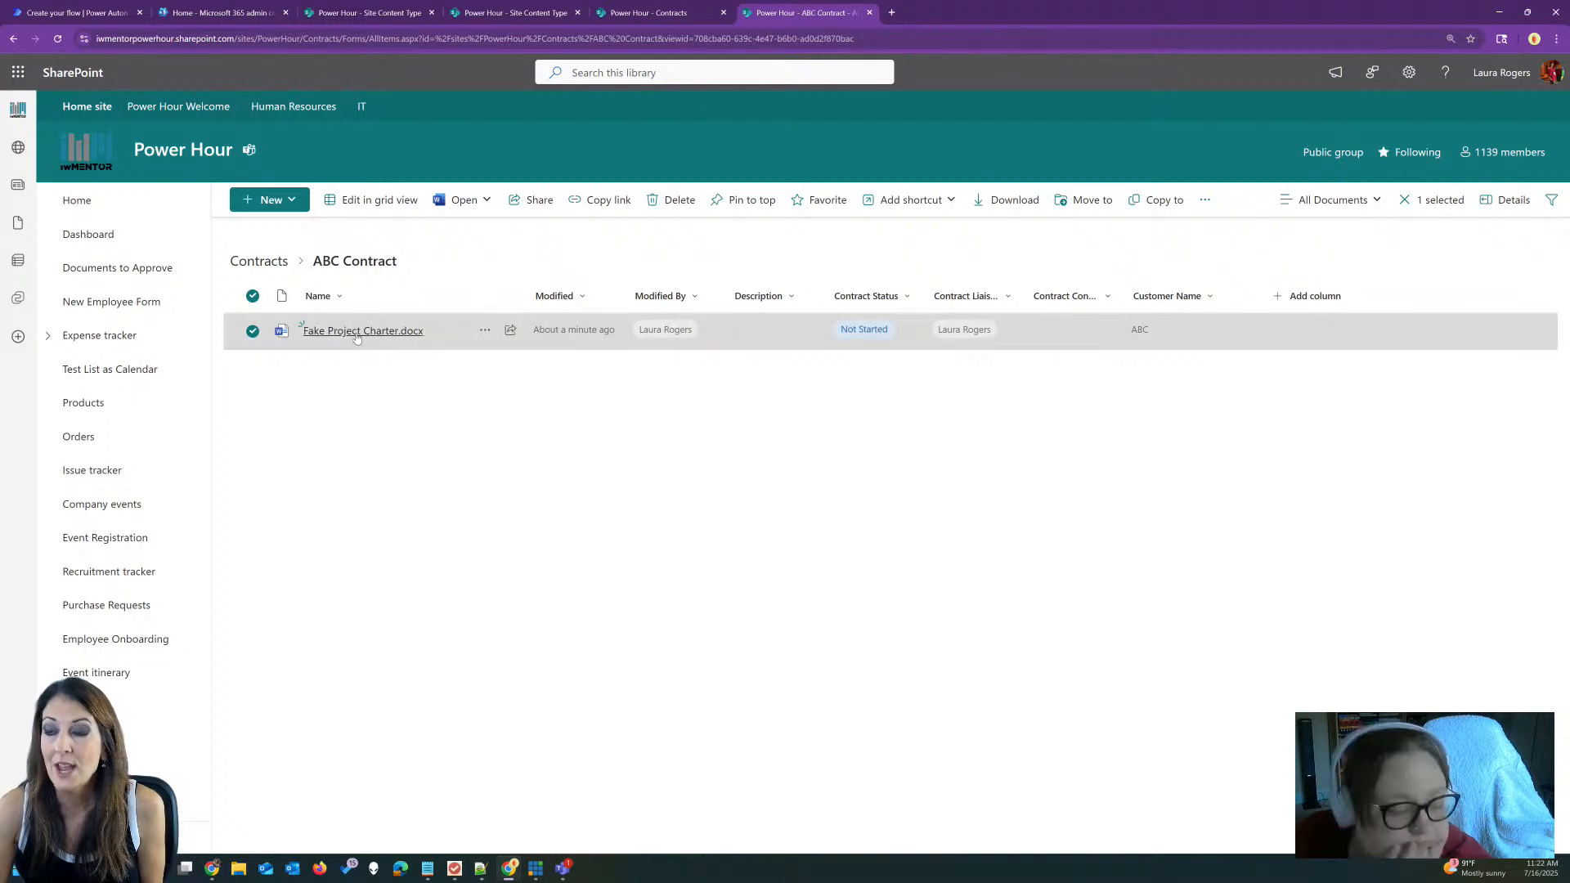
pyautogui.moveTo(358, 339)
pyautogui.click(648, 13)
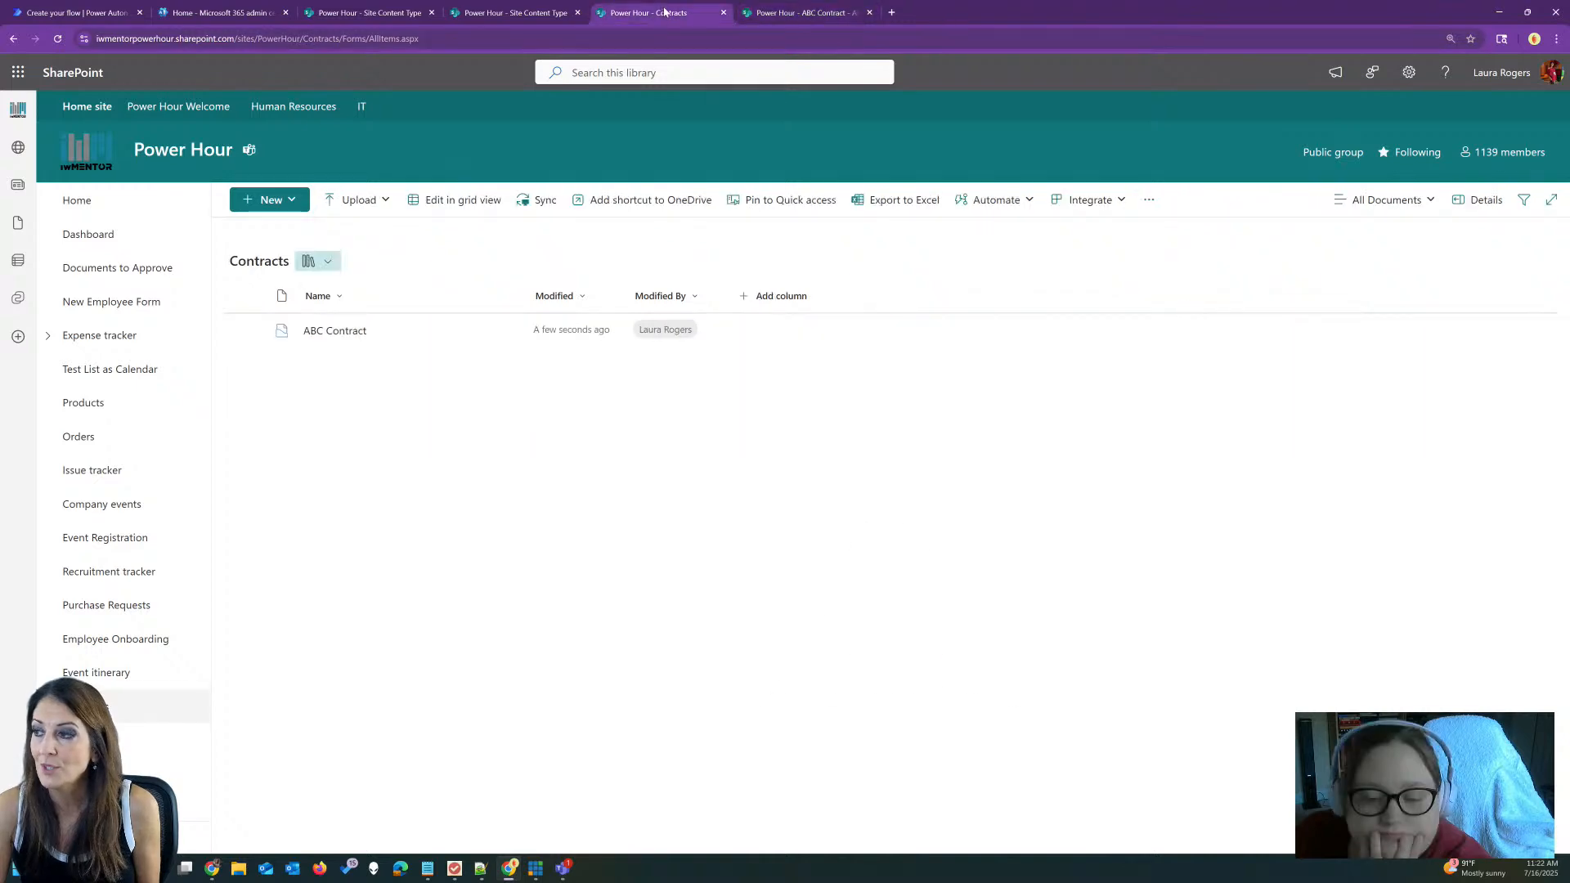
# Step: Go via the gear's Site information into the site content types gallery
pyautogui.click(1408, 72)
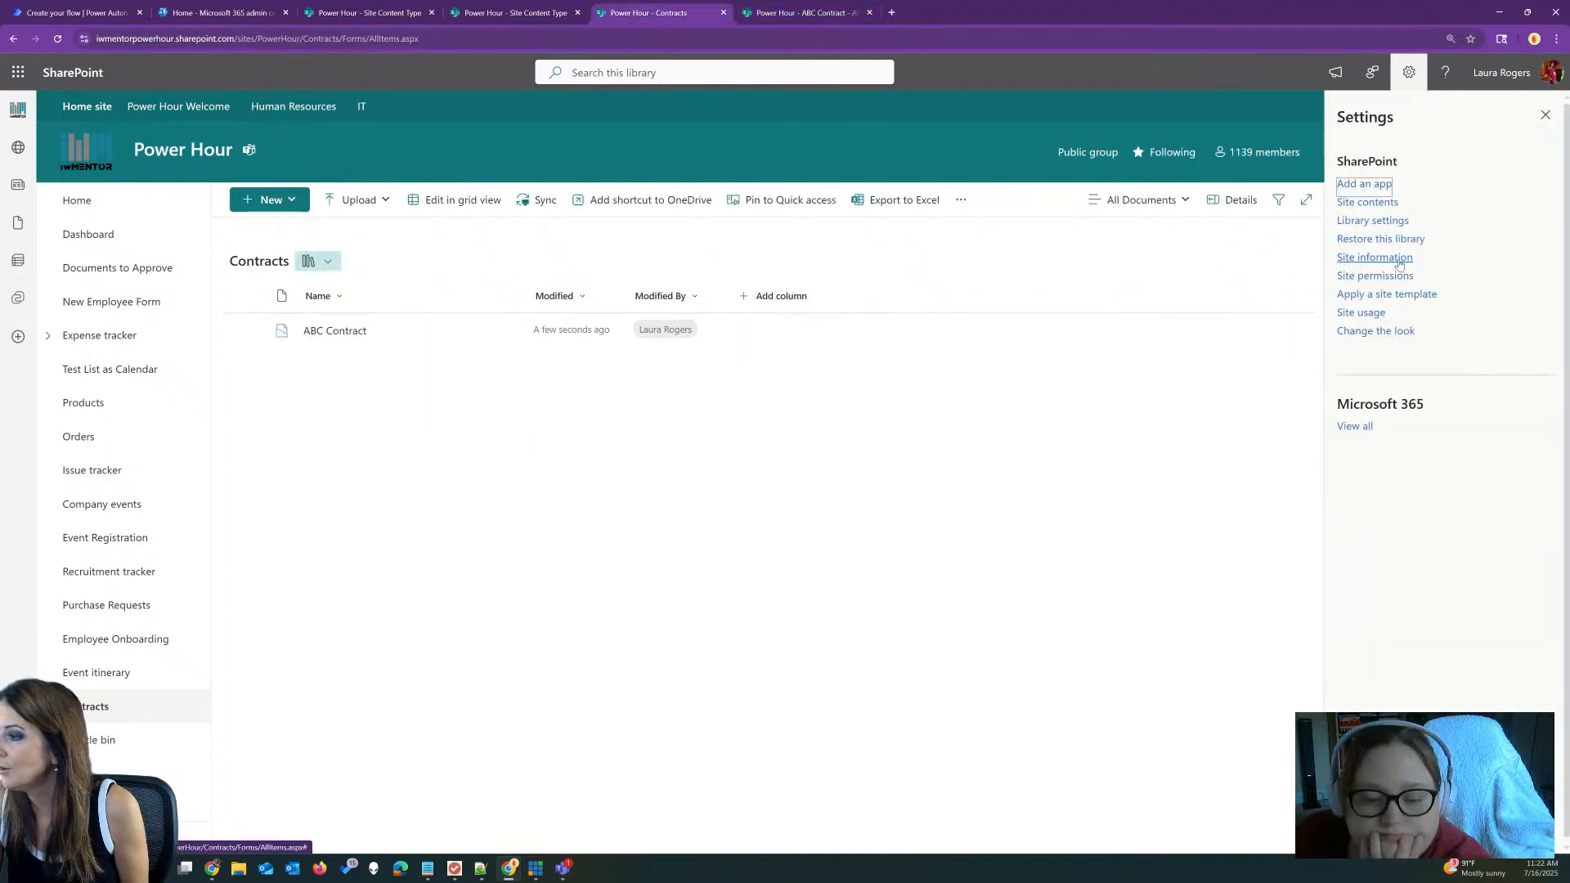
pyautogui.click(1393, 258)
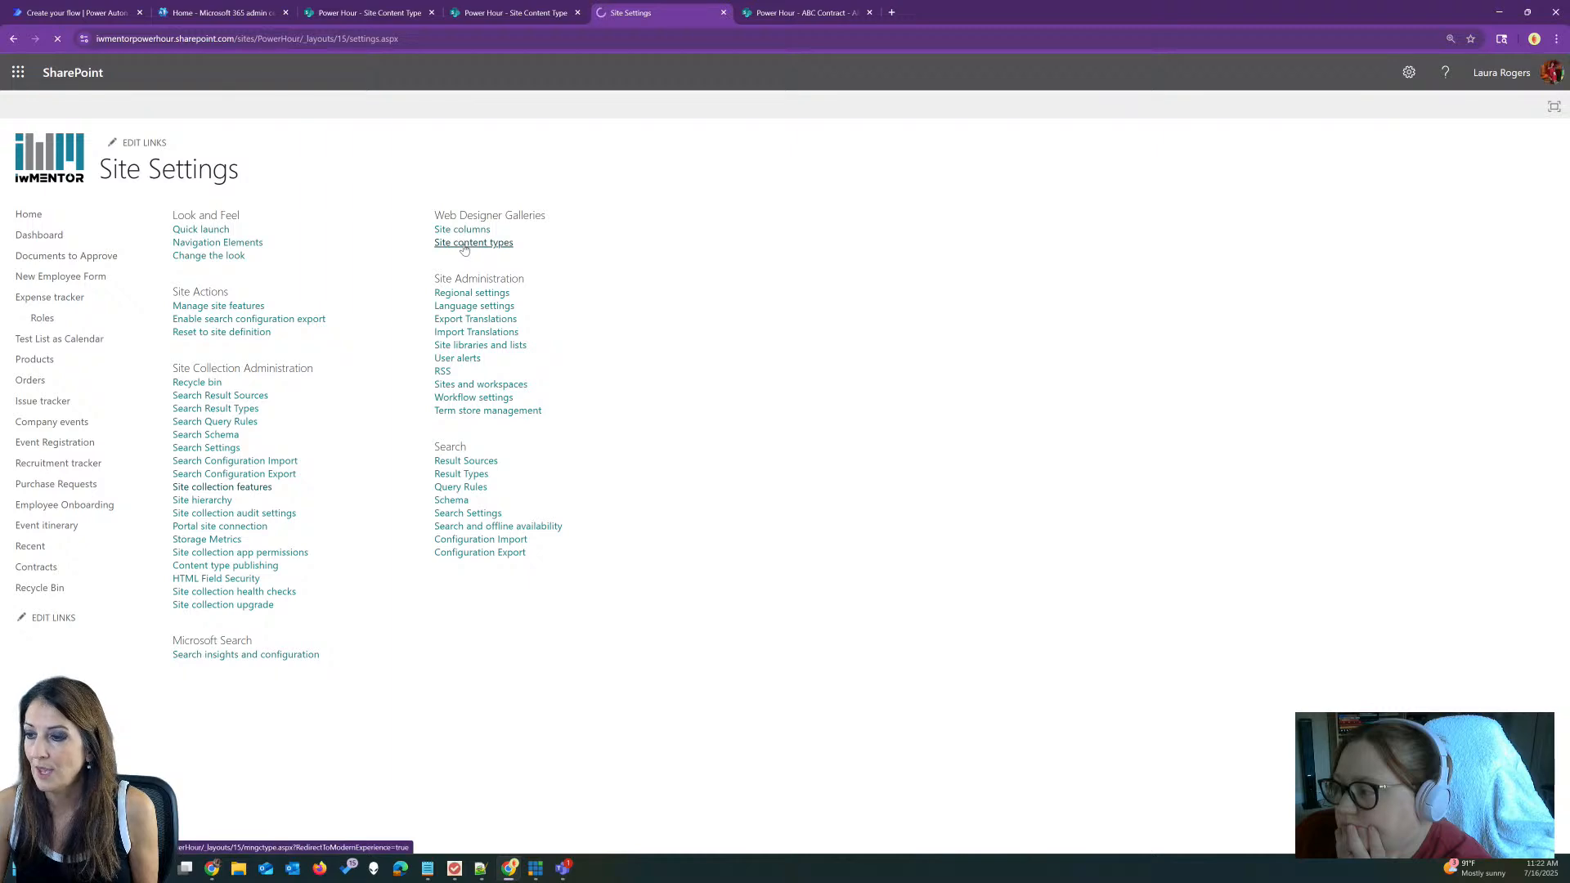
pyautogui.click(464, 244)
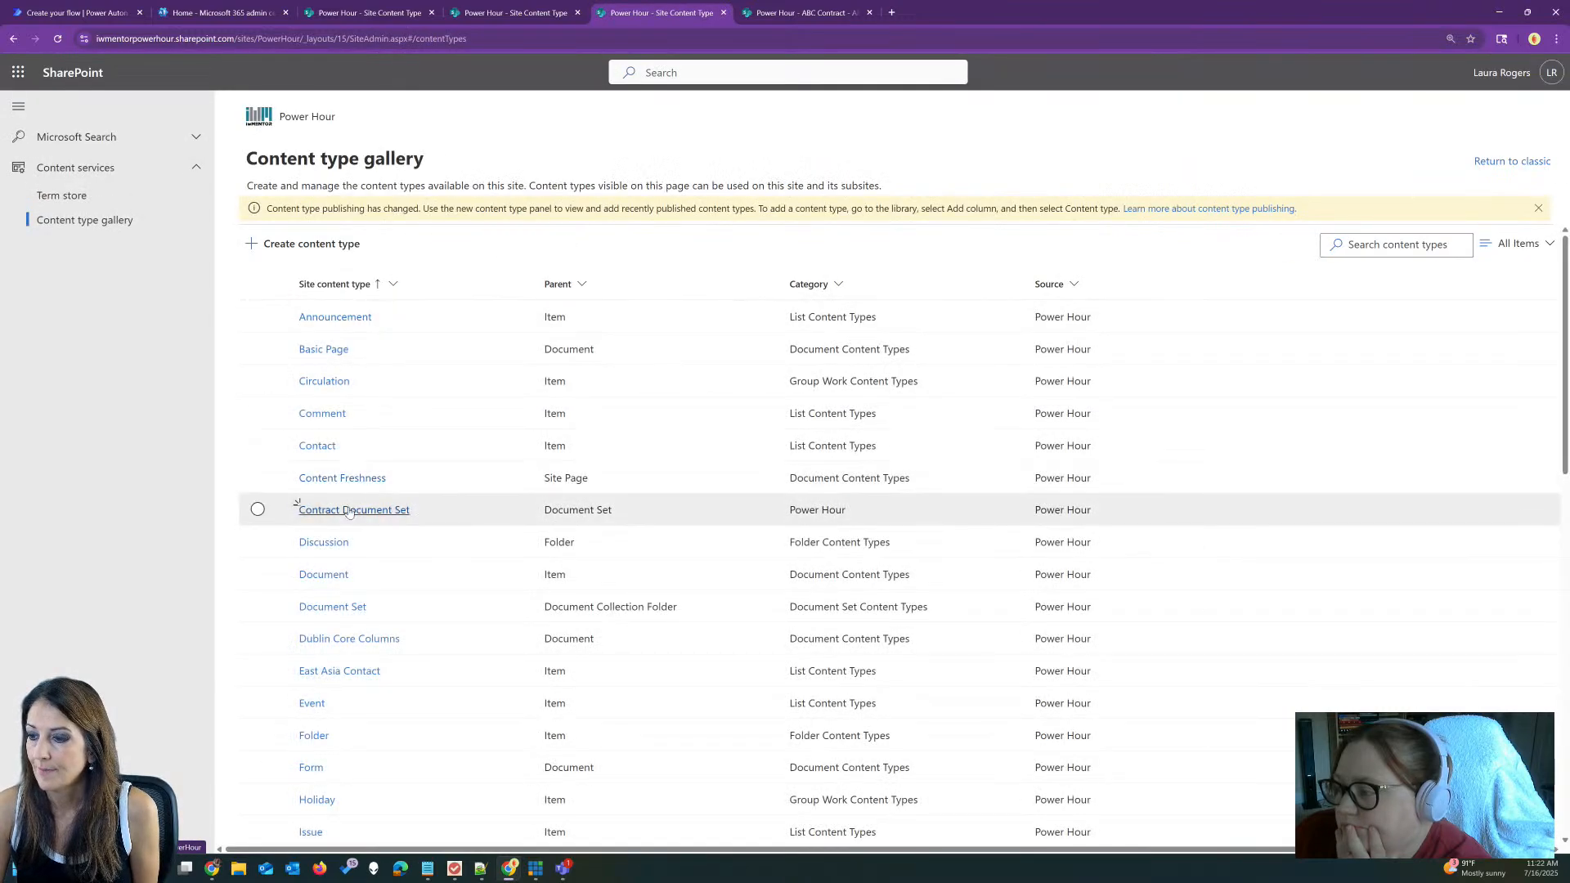
# Step: Open Contract Document Set's document set settings and expand Default content
pyautogui.click(349, 509)
pyautogui.click(491, 197)
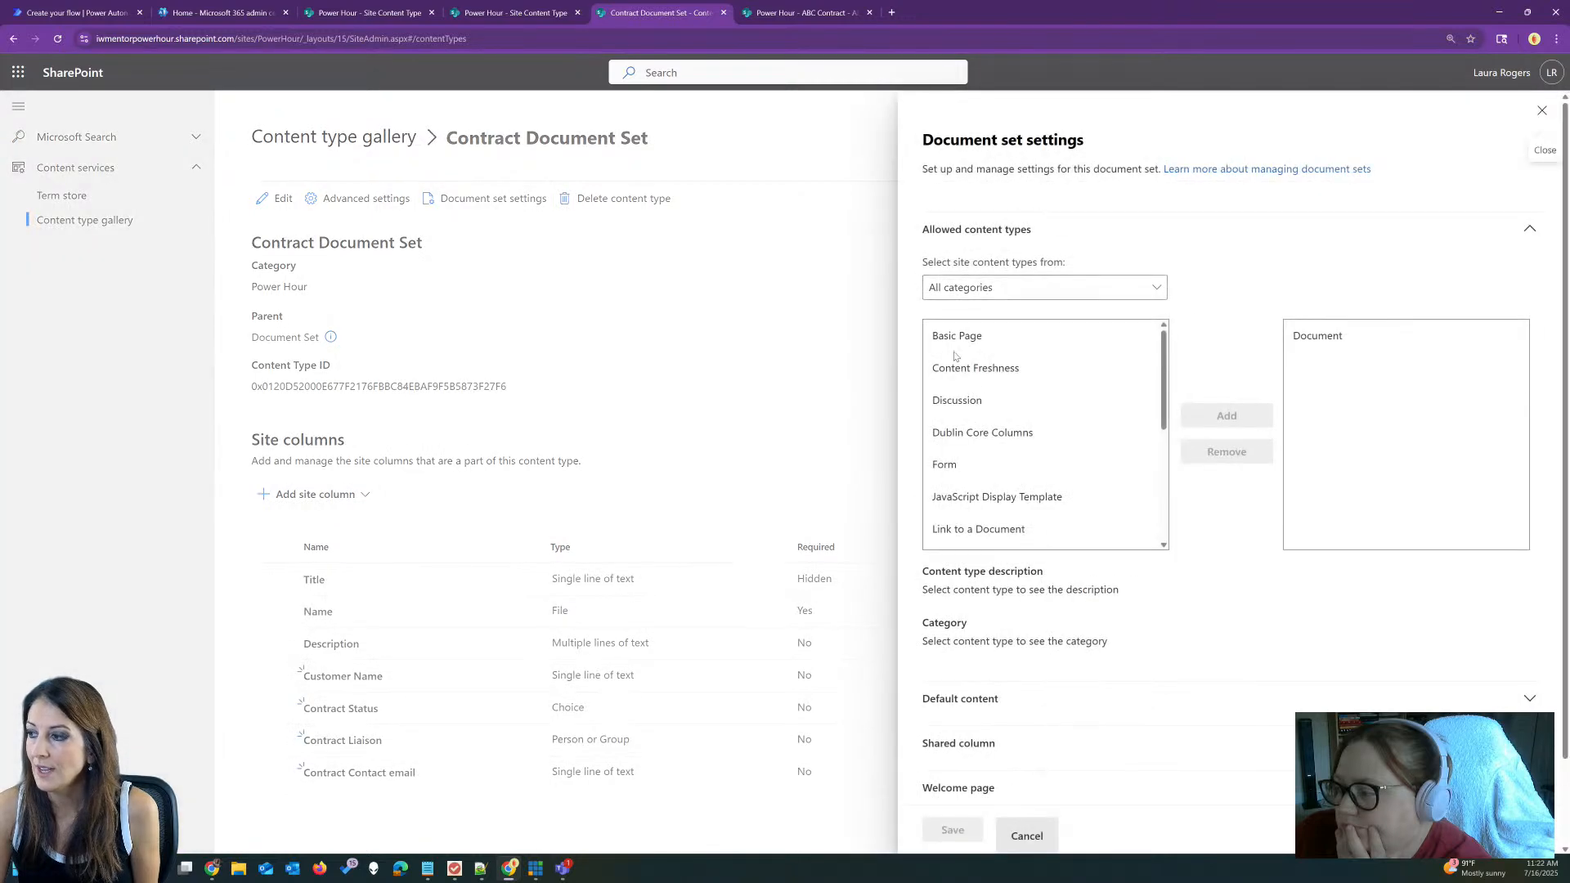
pyautogui.scroll(-1, 1084, 582)
pyautogui.click(1069, 599)
pyautogui.scroll(-2, 987, 543)
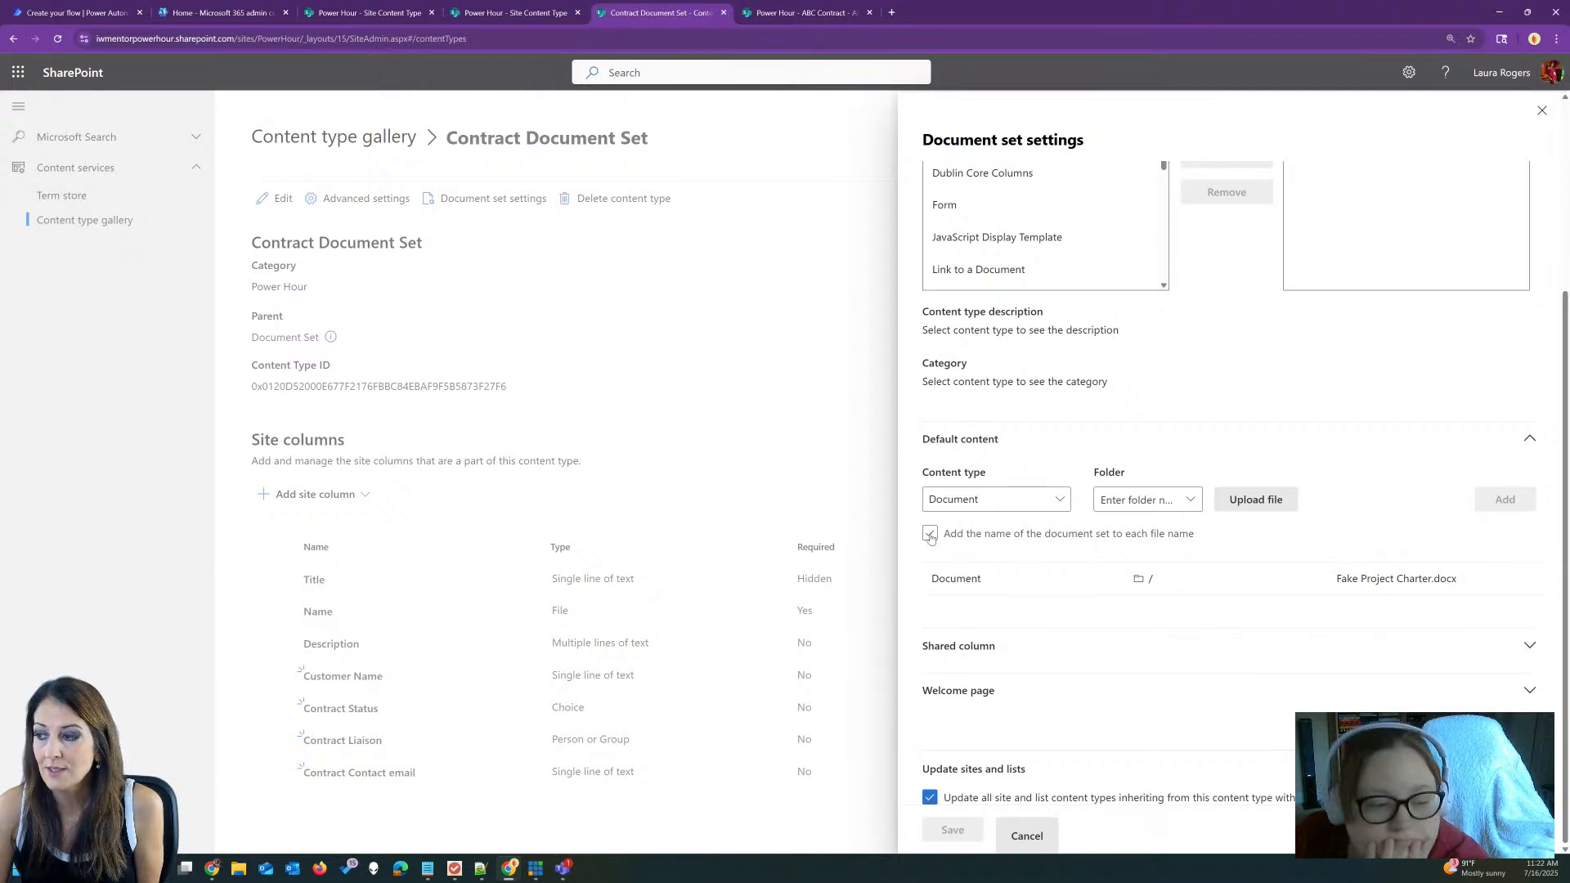
# Step: Enable 'Add the name of the document set to each file name' and save the settings
pyautogui.click(791, 12)
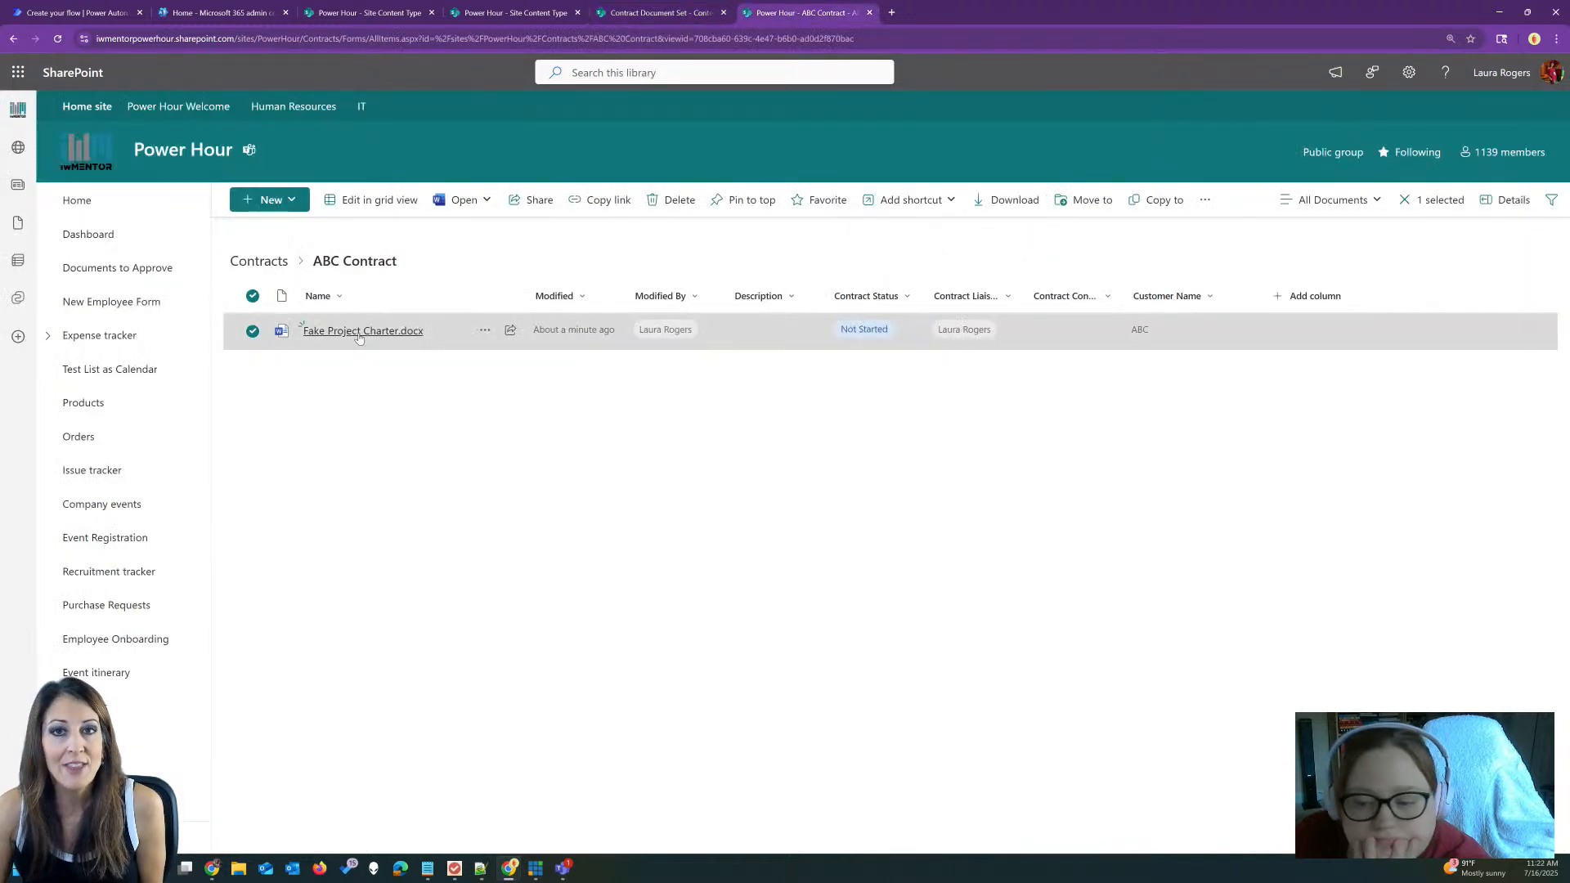
pyautogui.moveTo(360, 337)
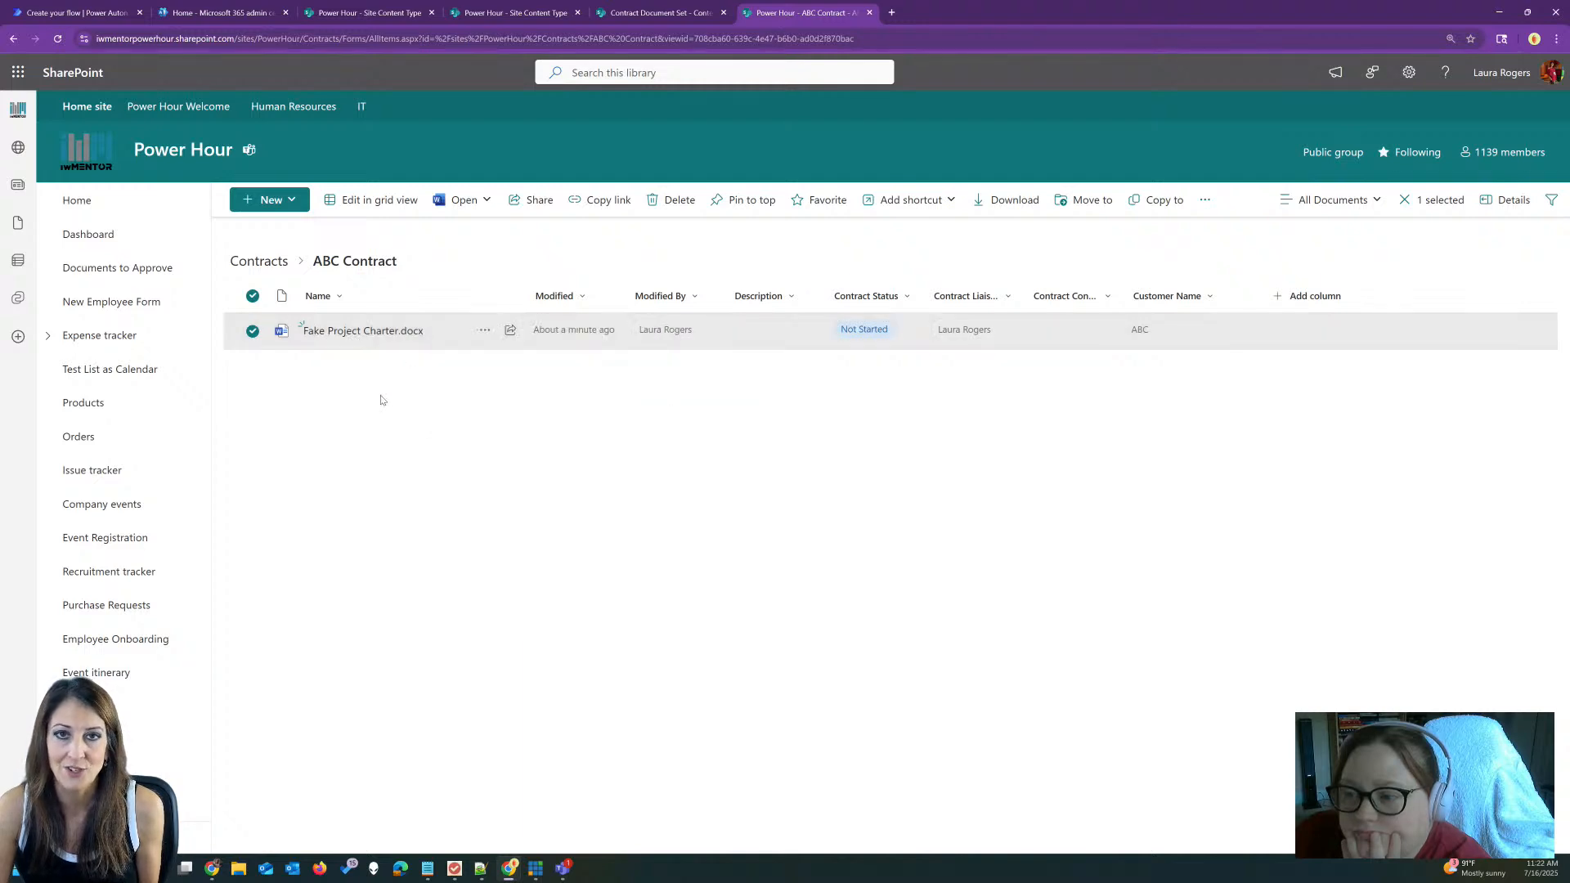
pyautogui.click(661, 12)
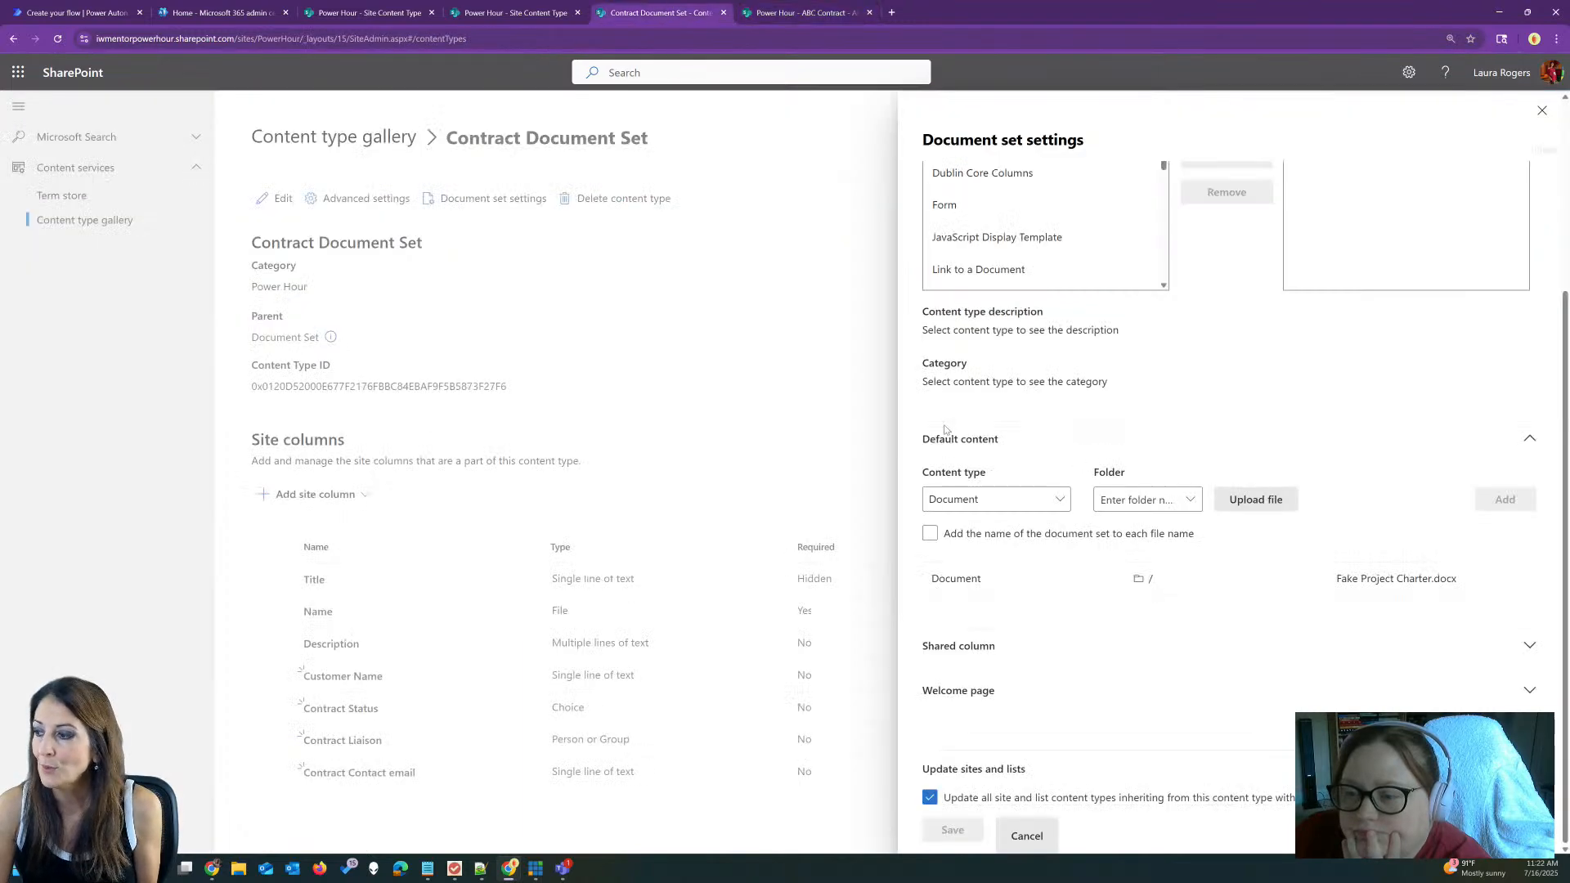
pyautogui.click(1008, 538)
pyautogui.click(995, 536)
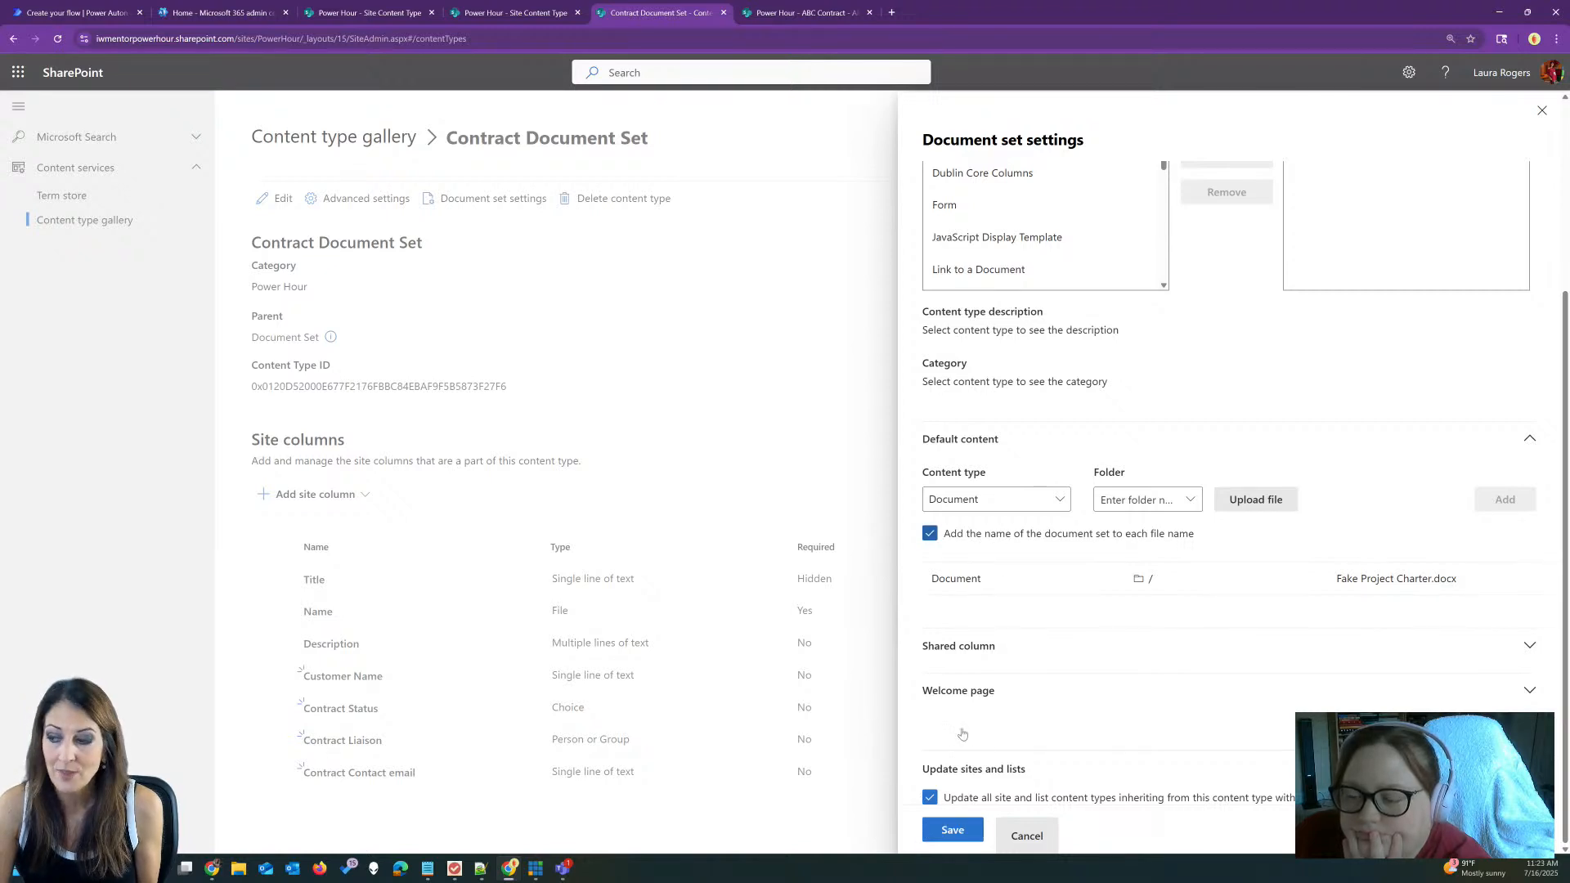
pyautogui.click(953, 830)
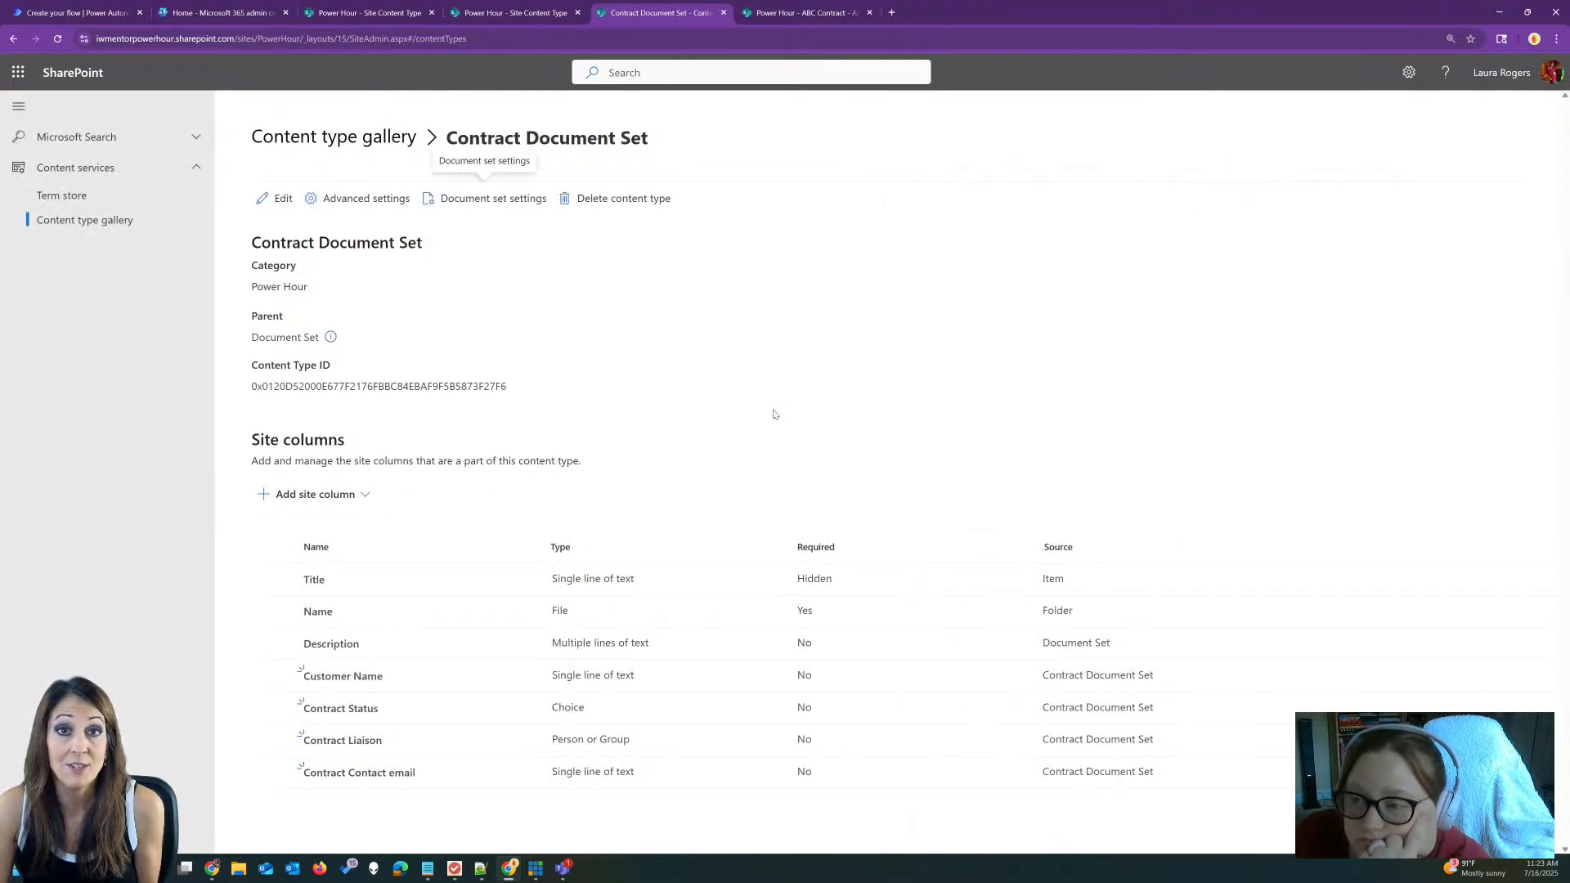
pyautogui.click(801, 12)
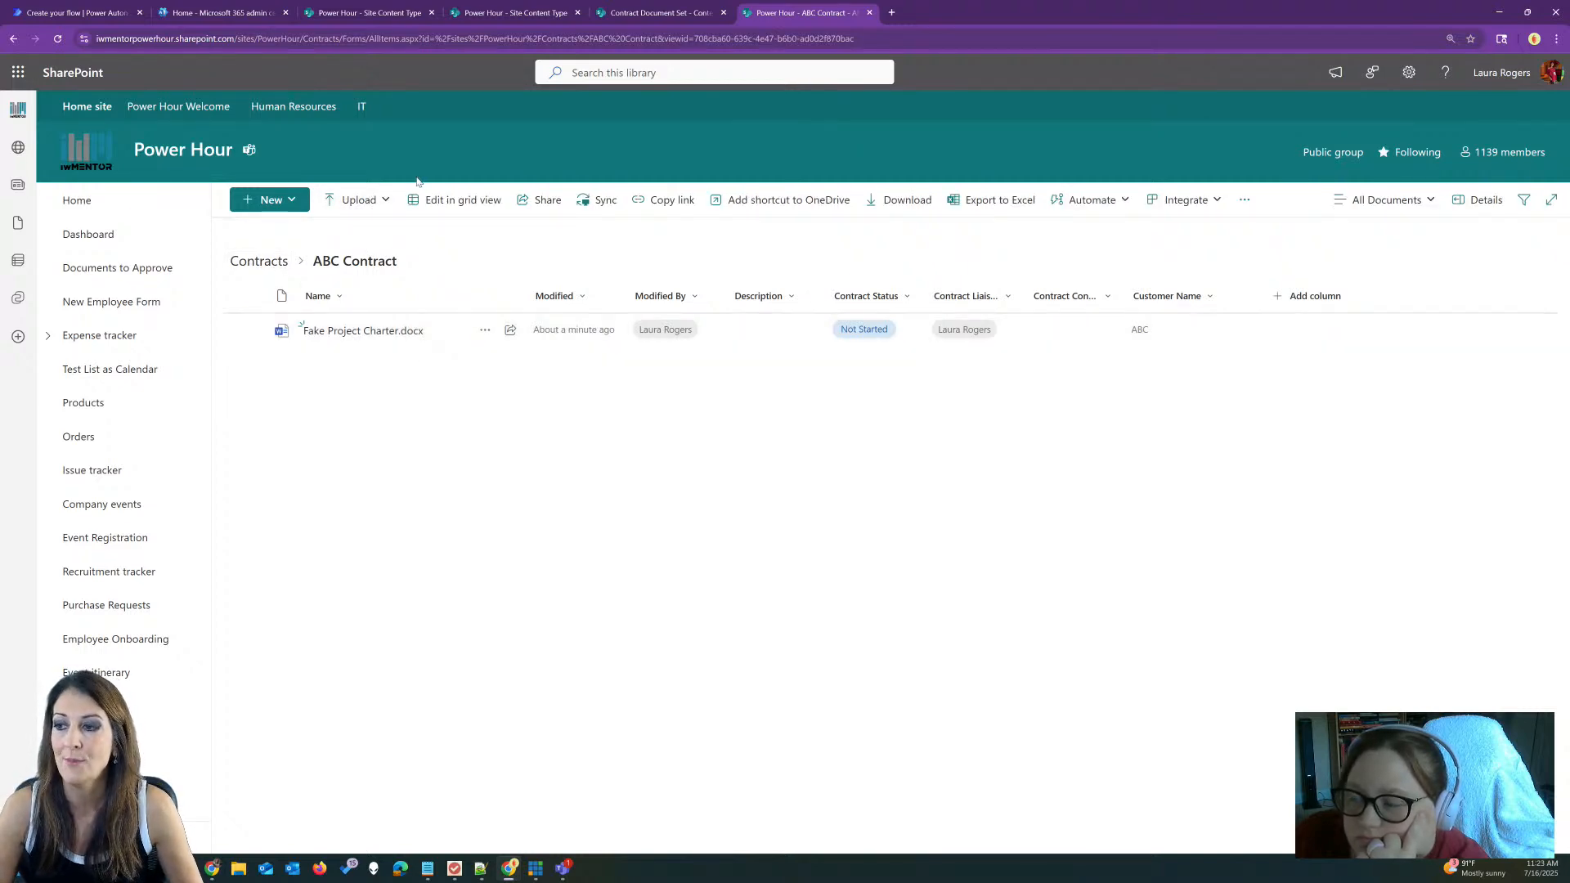
# Step: Upload Contoso Business Budgeting Plan.pptx, Contoso Dress Code.docx and Corporate Fee Schedule.docx, then return to Contracts
pyautogui.click(364, 201)
pyautogui.click(360, 231)
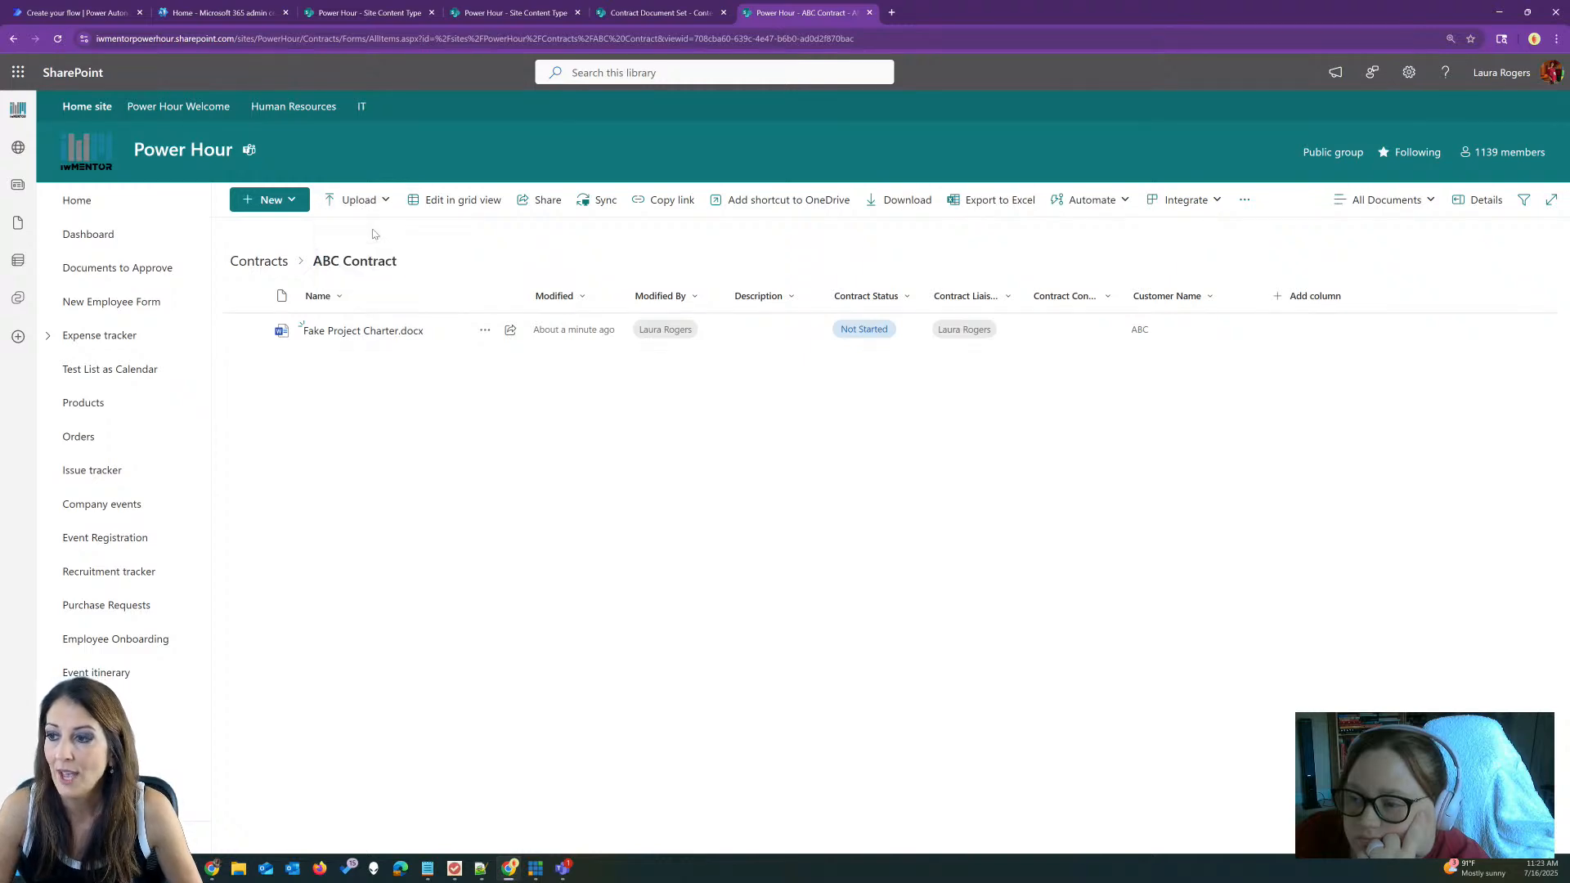
pyautogui.click(287, 178)
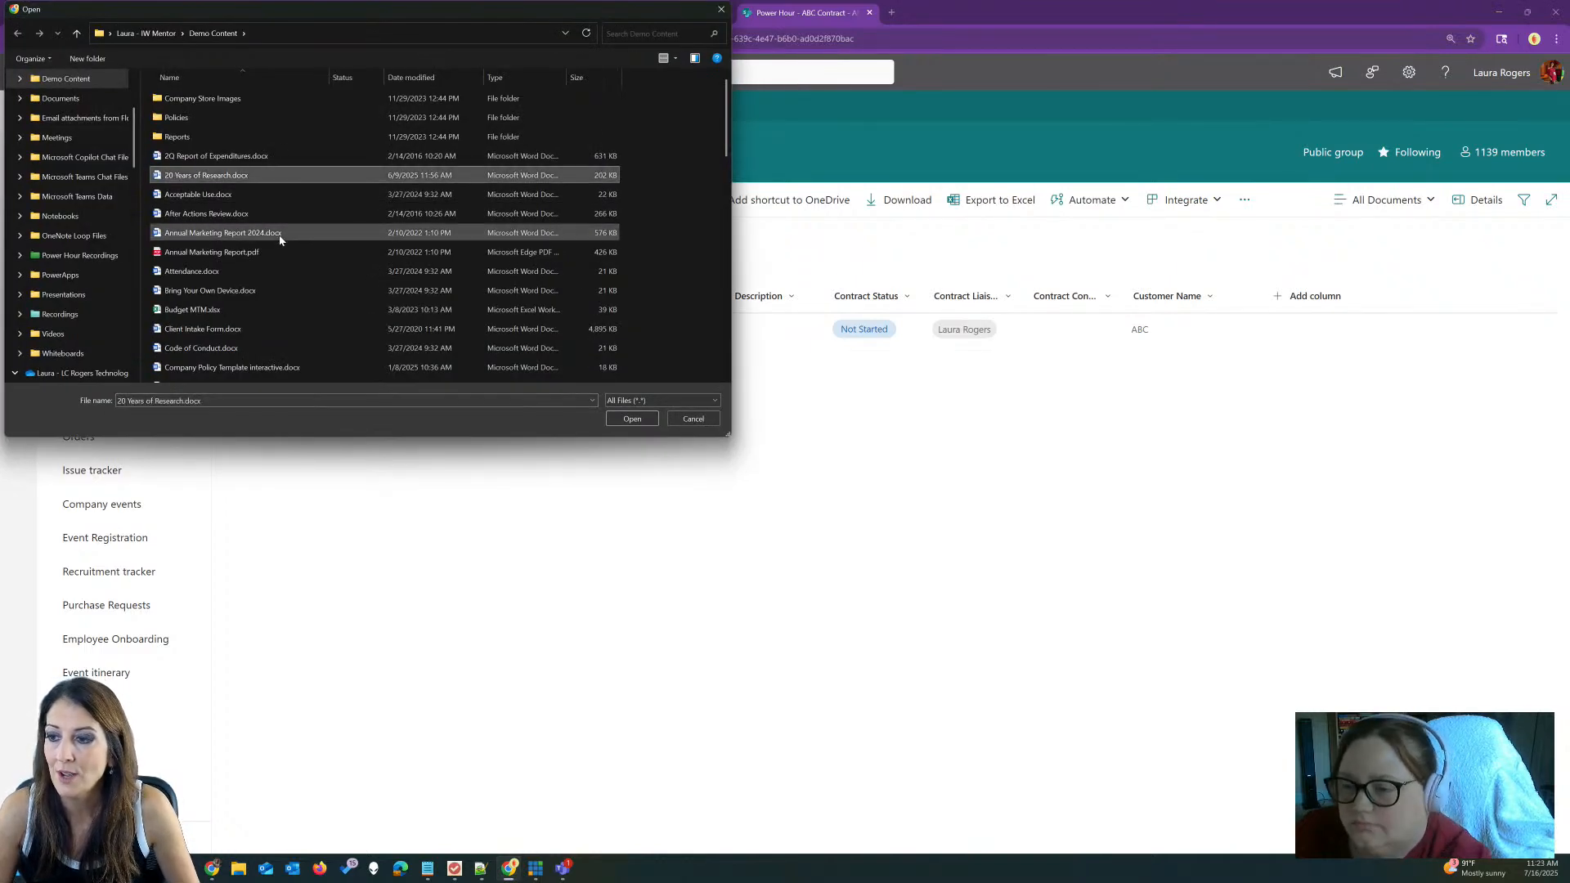
pyautogui.scroll(-3, 281, 237)
pyautogui.click(281, 238)
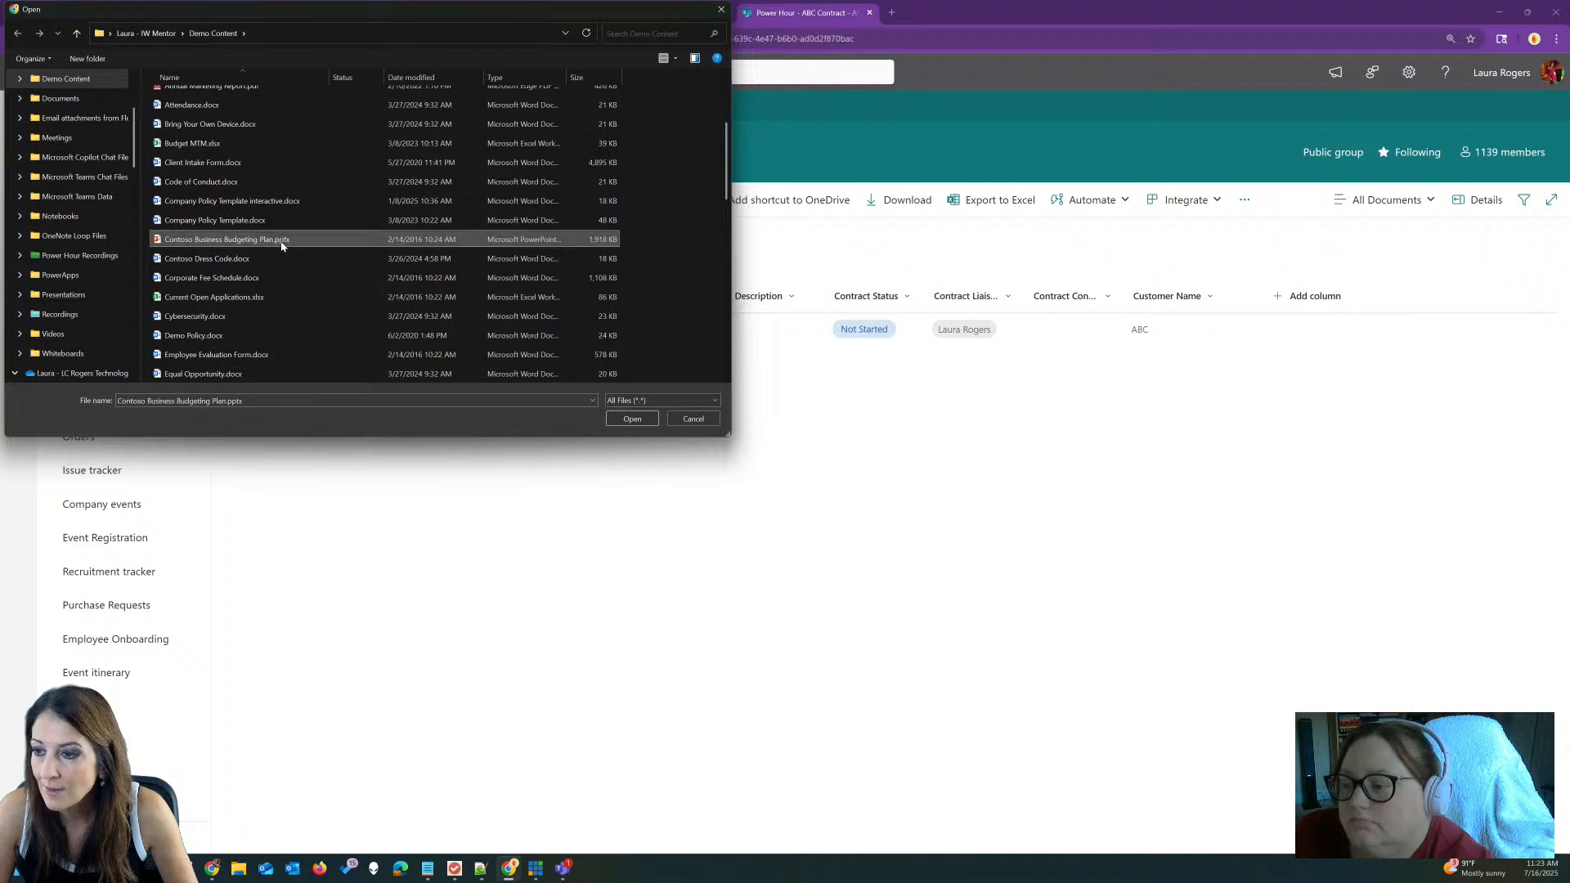
pyautogui.keyDown('shift'); pyautogui.click(273, 277); pyautogui.keyUp('shift')
pyautogui.click(627, 421)
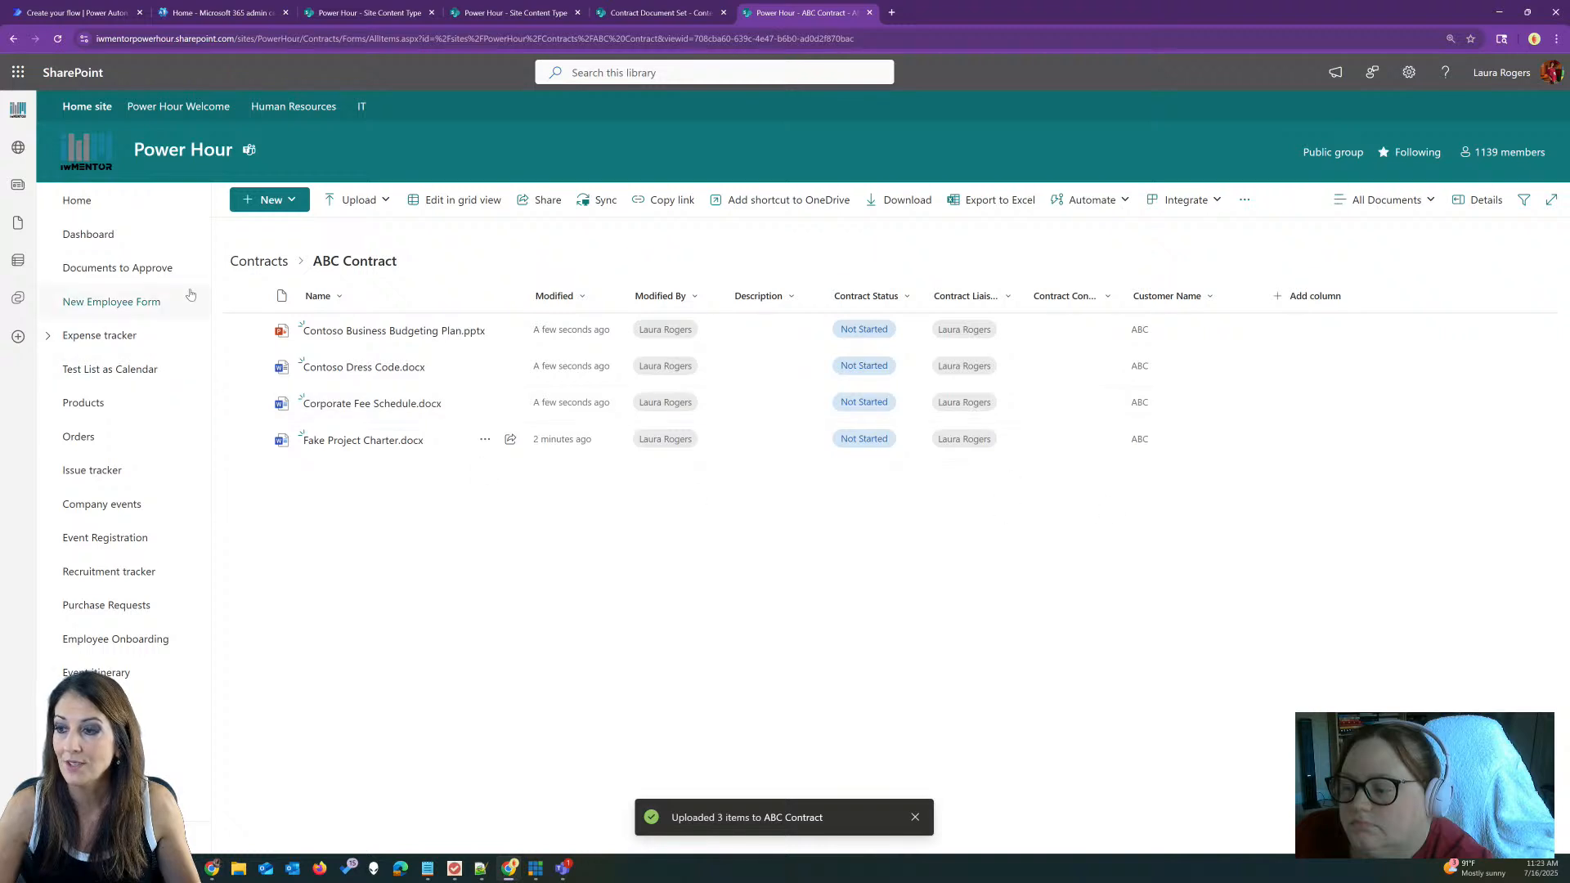
pyautogui.click(258, 261)
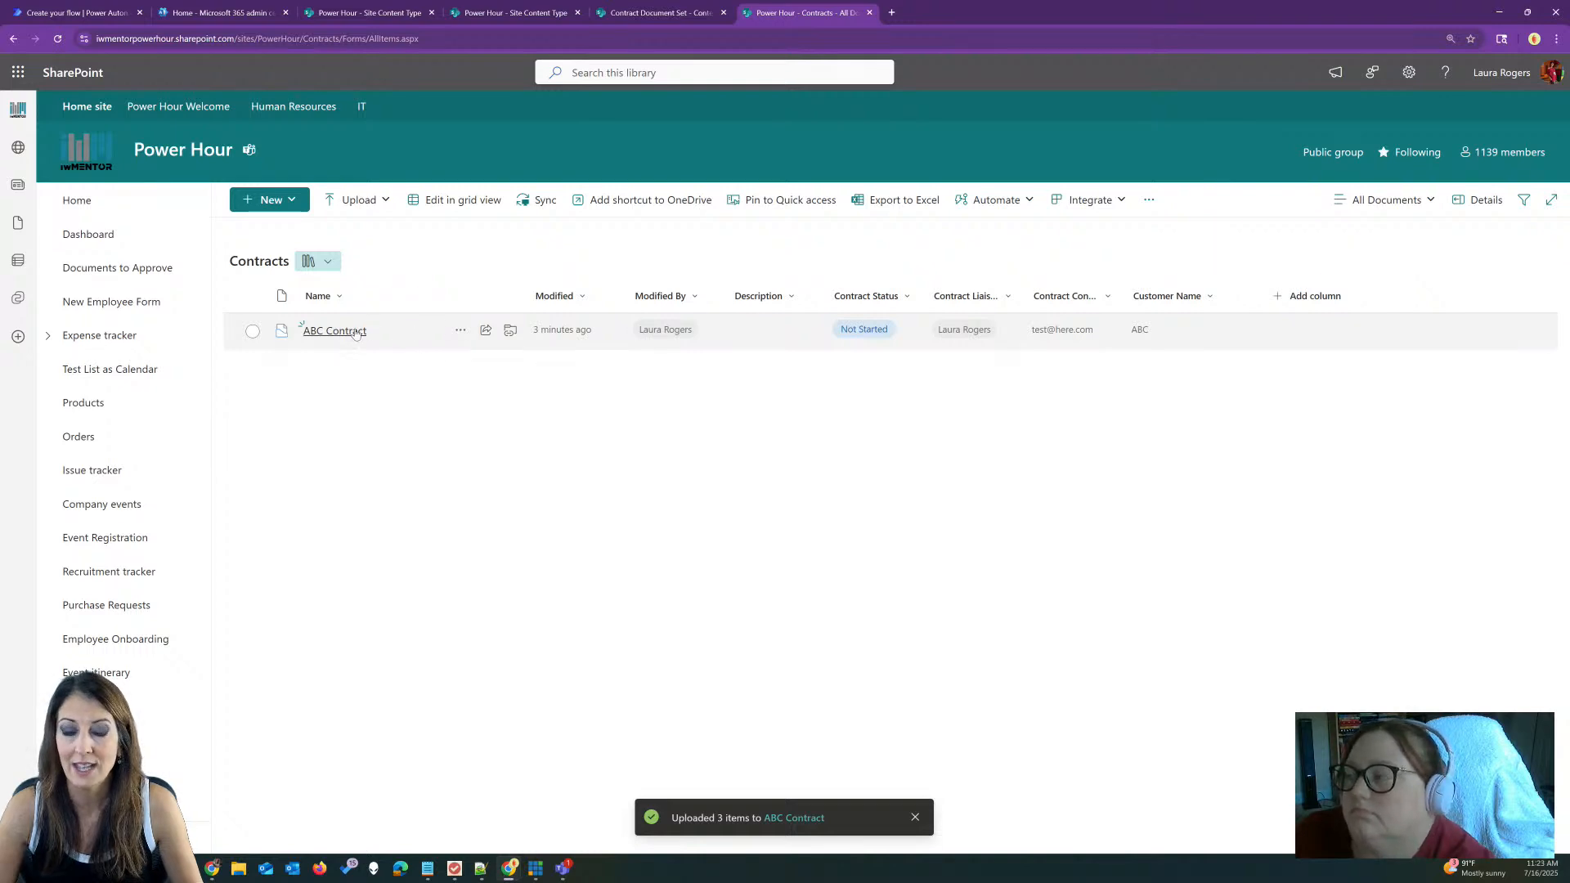
# Step: Start a new Contract Document Set named DEFG Contract
pyautogui.click(270, 200)
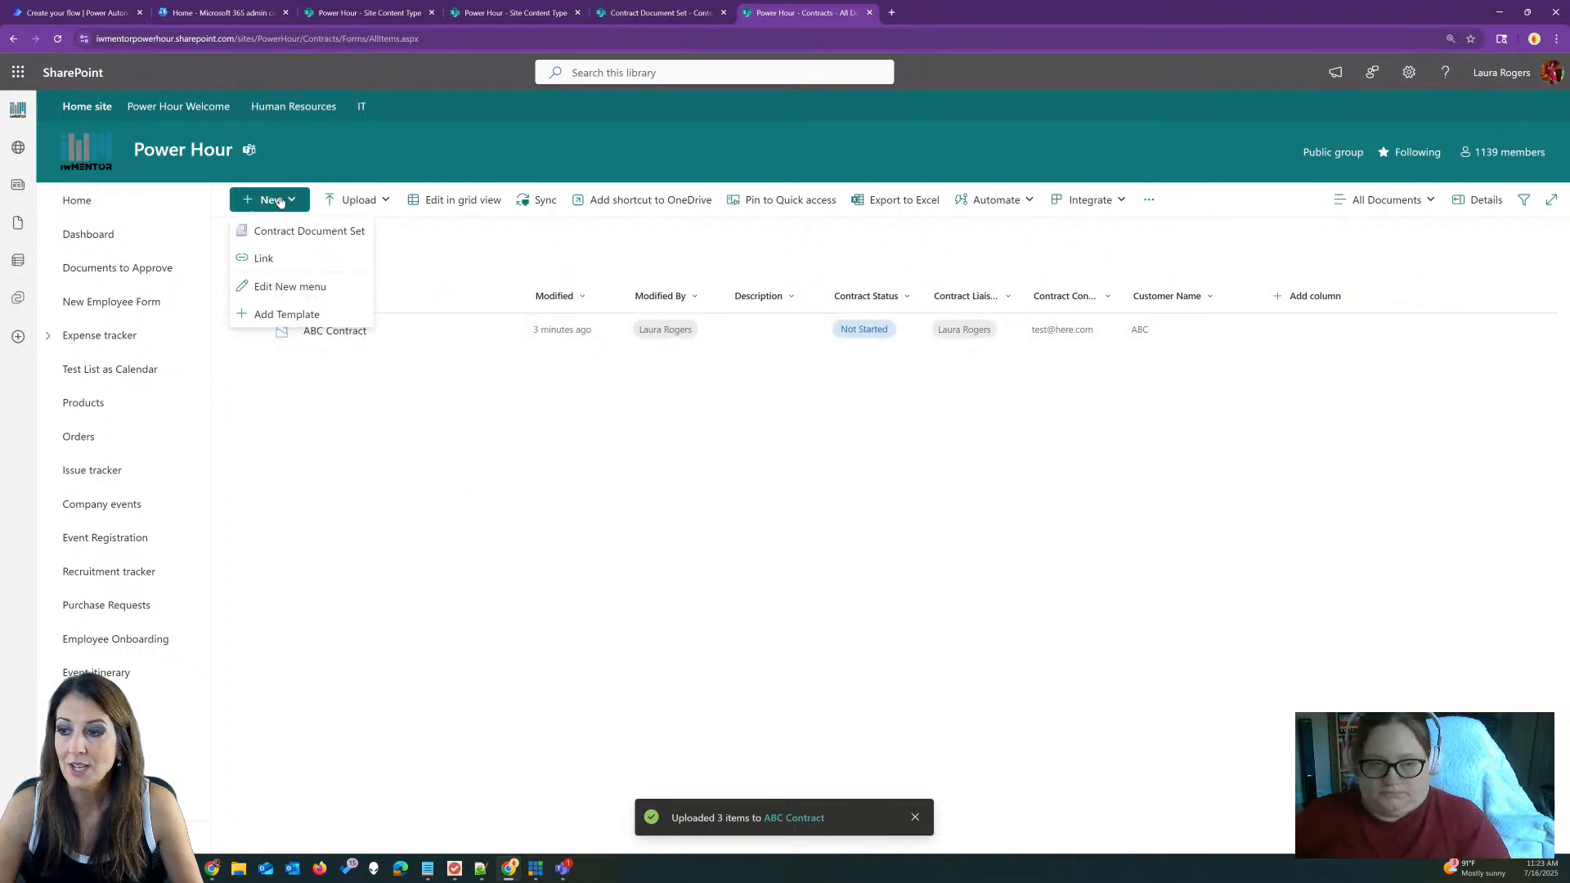
pyautogui.click(318, 232)
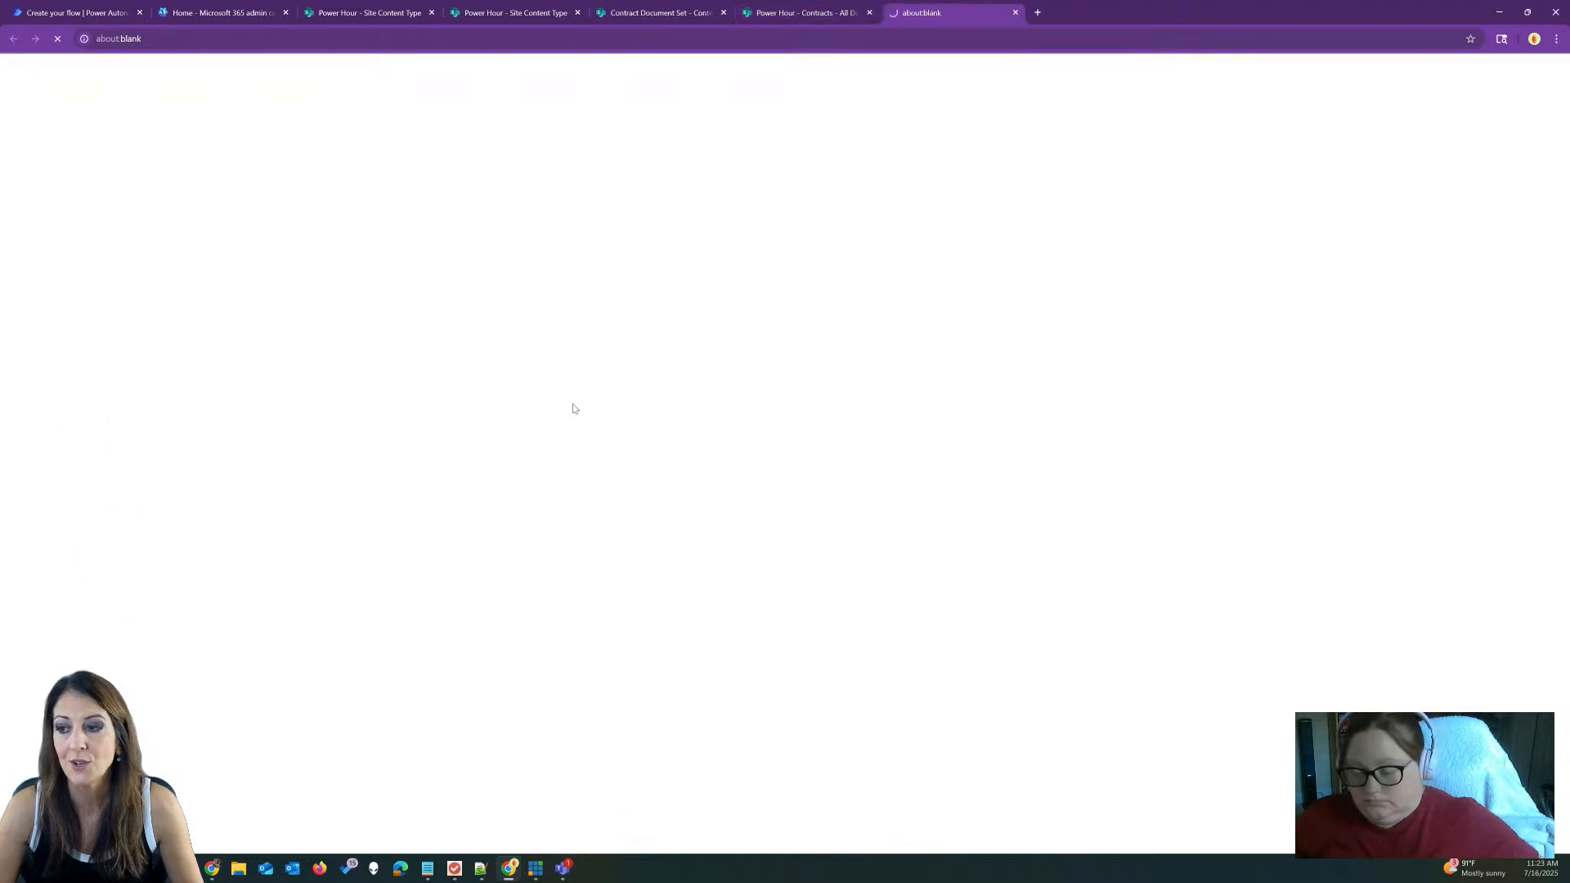
pyautogui.write('DEG')
pyautogui.press('BackSpace')
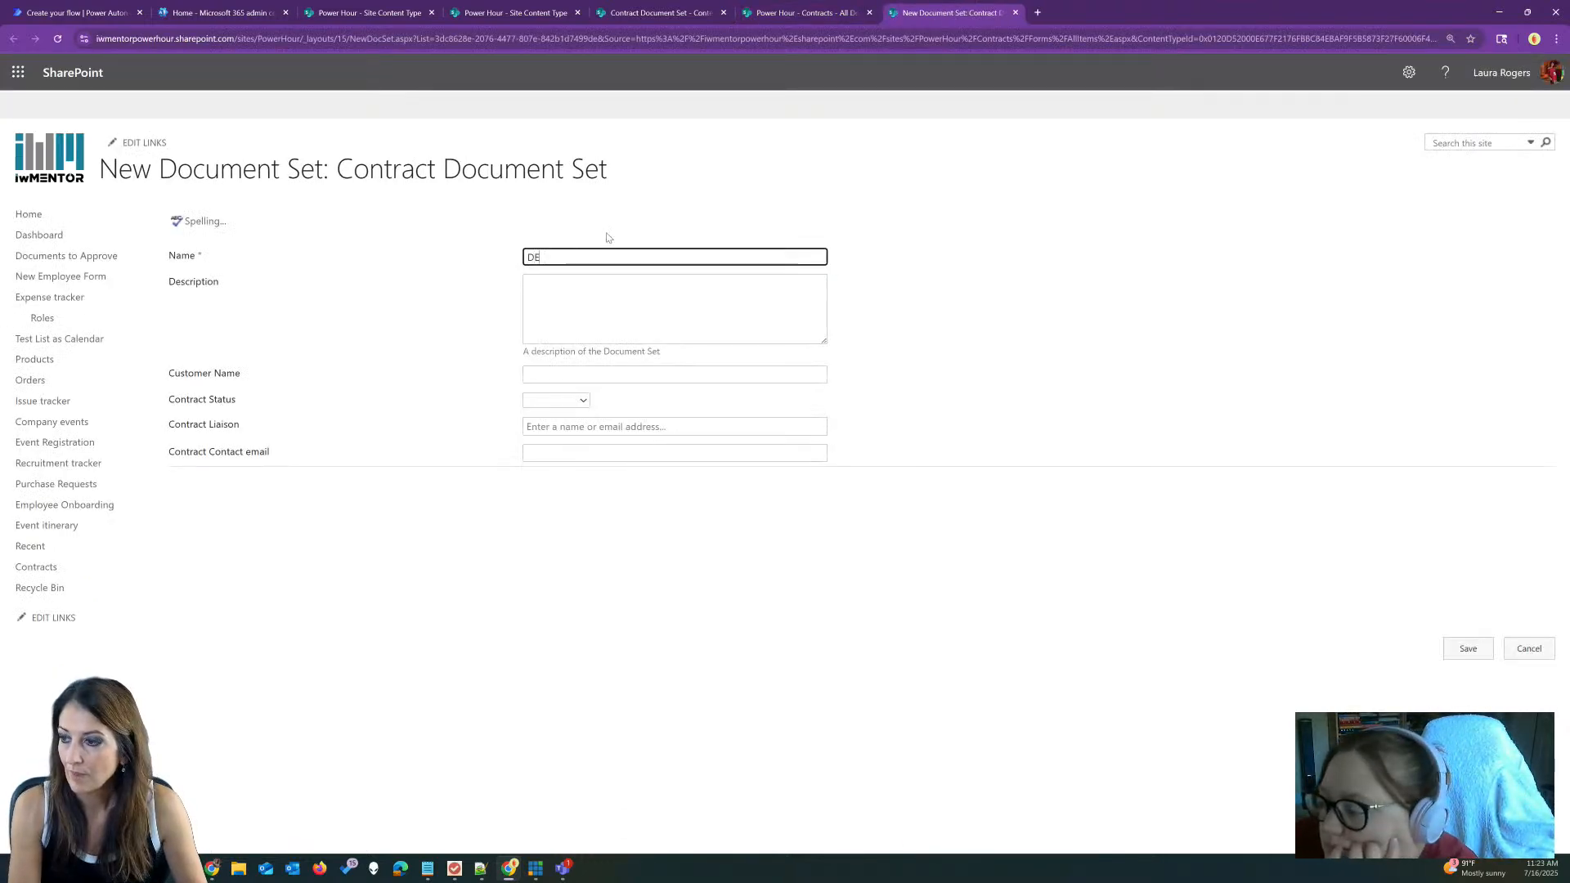
pyautogui.write('FG Contract')
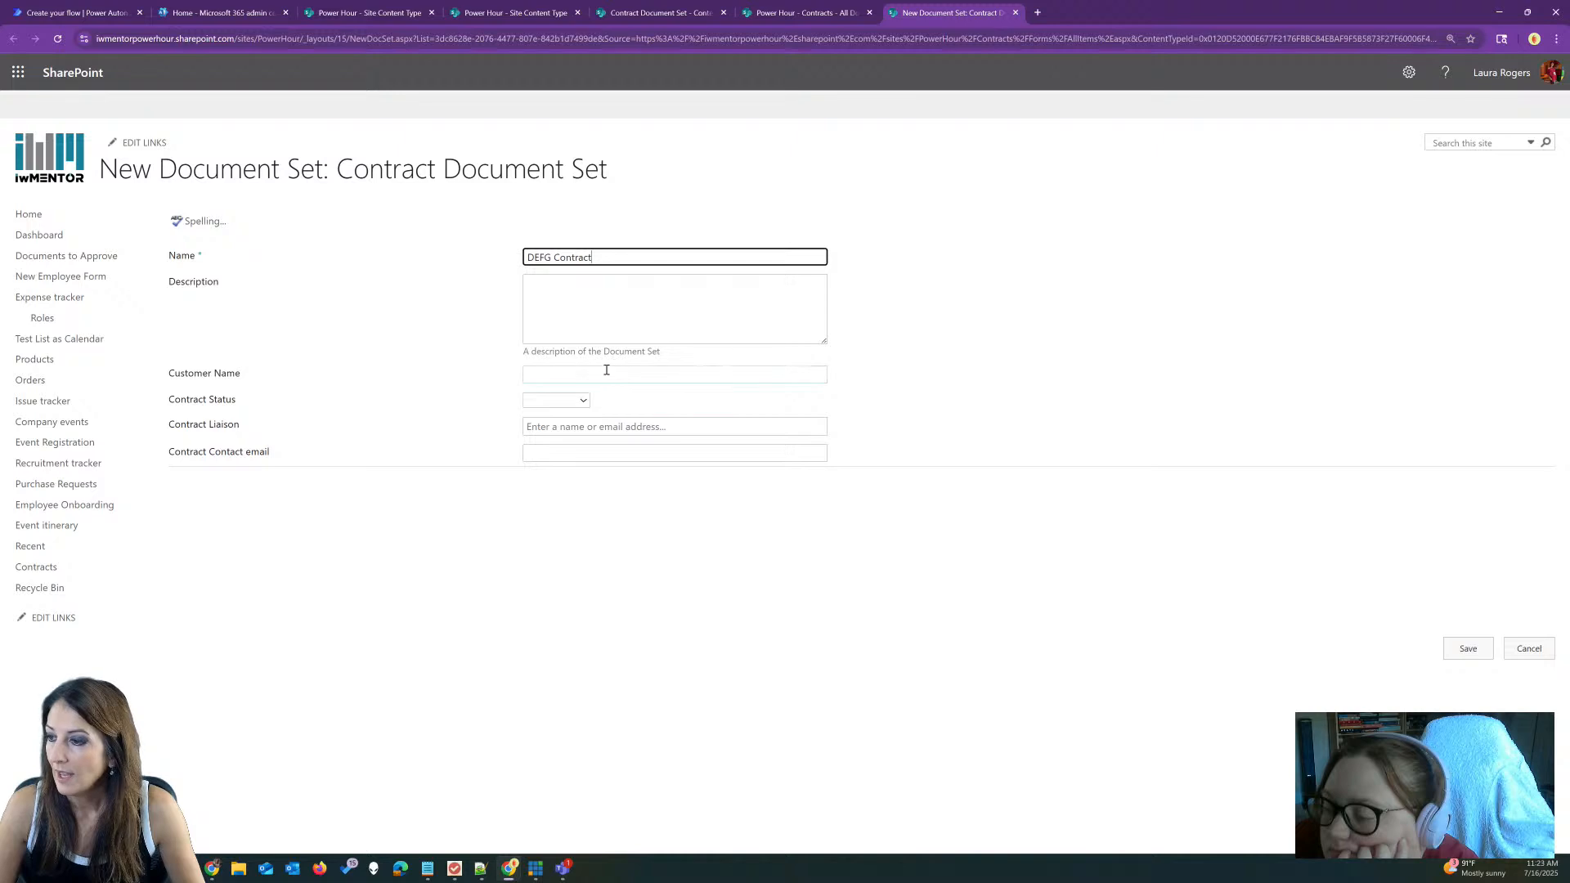
# Step: Set customer DEFG, status In Progress, choose the contract liaison, and save
pyautogui.click(607, 369)
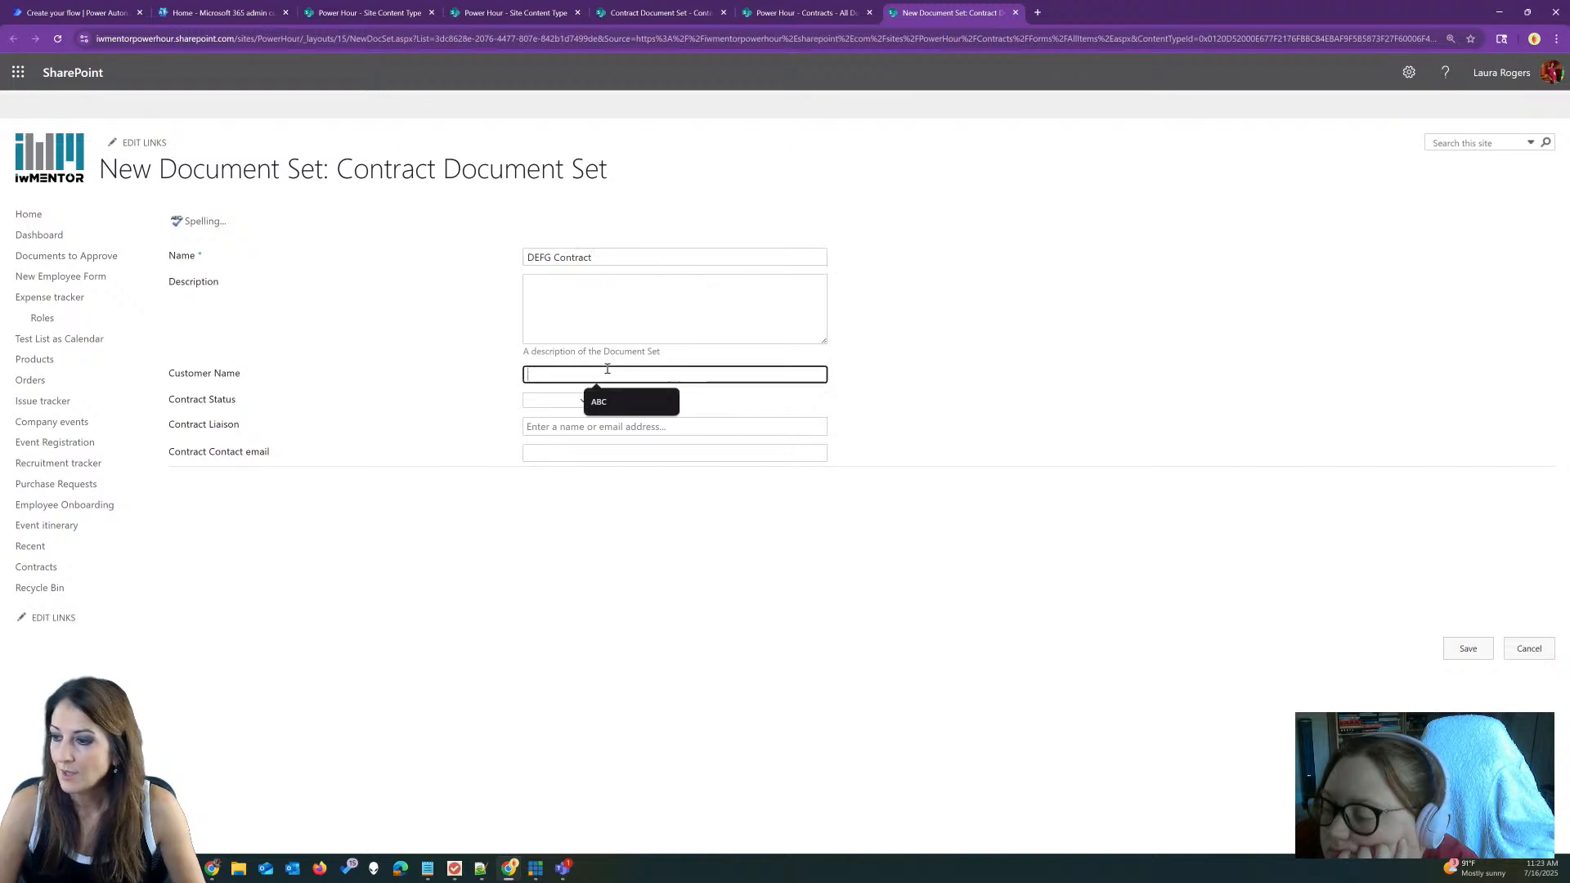
pyautogui.write('DEFG')
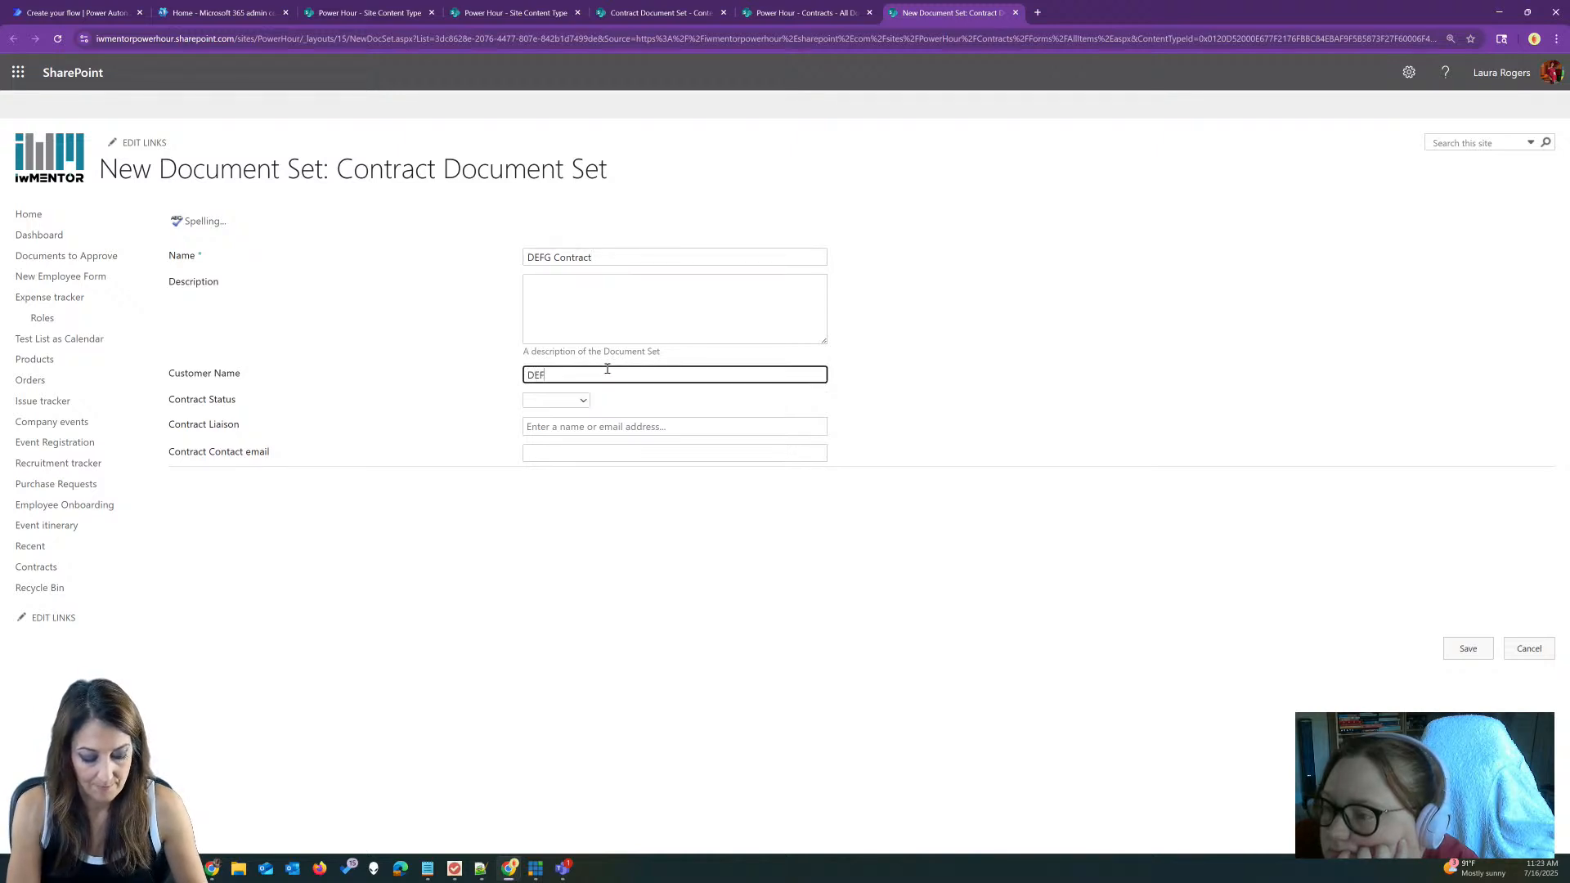
pyautogui.click(570, 399)
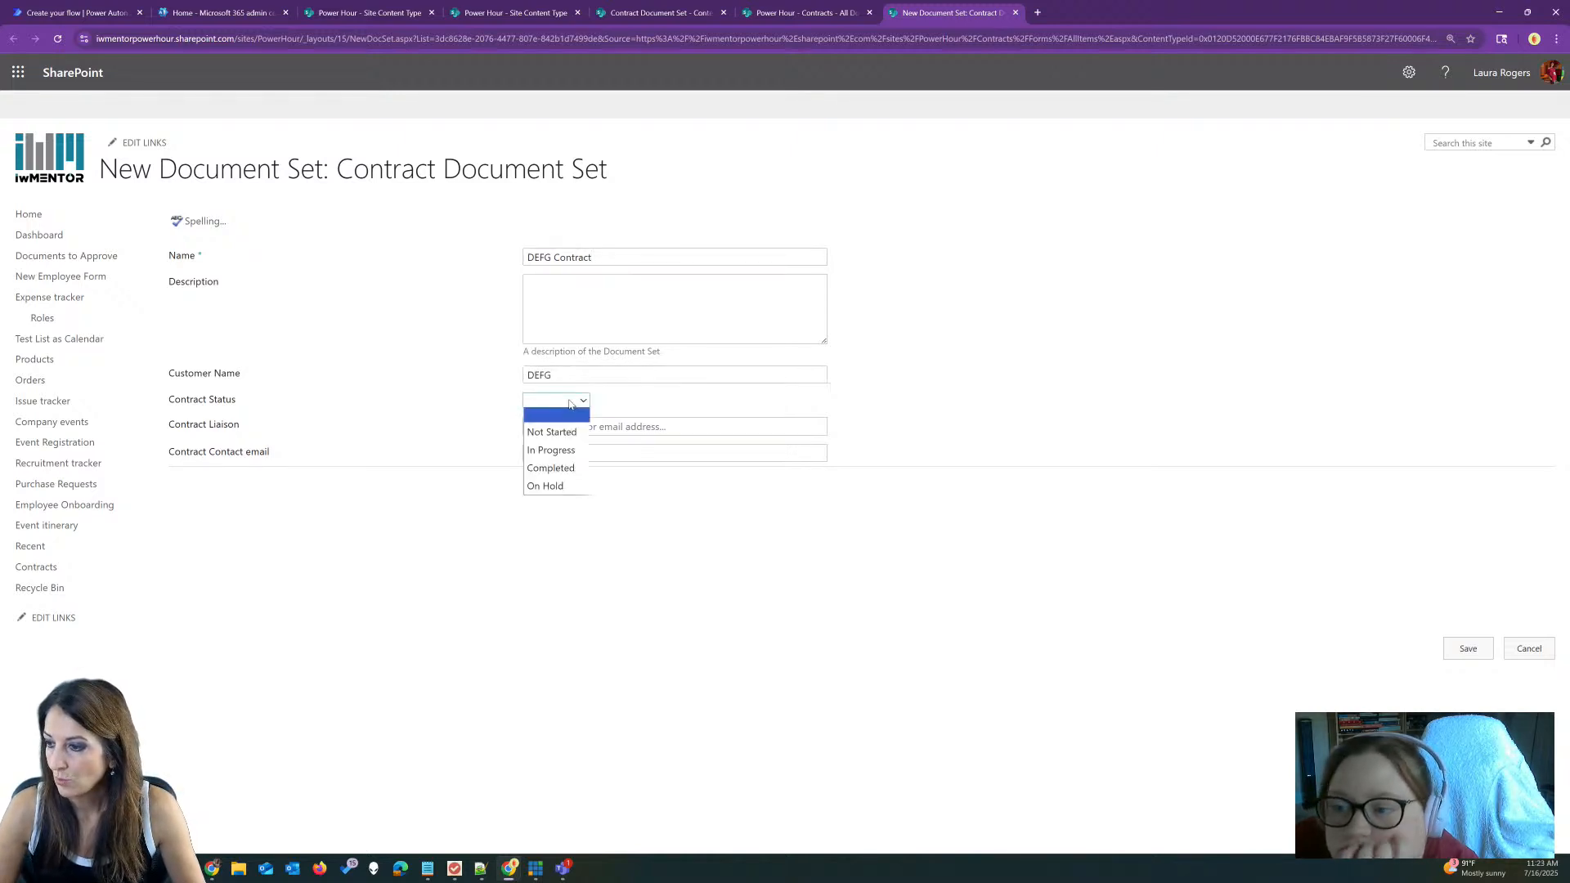
pyautogui.click(560, 450)
pyautogui.click(629, 426)
pyautogui.write('laura')
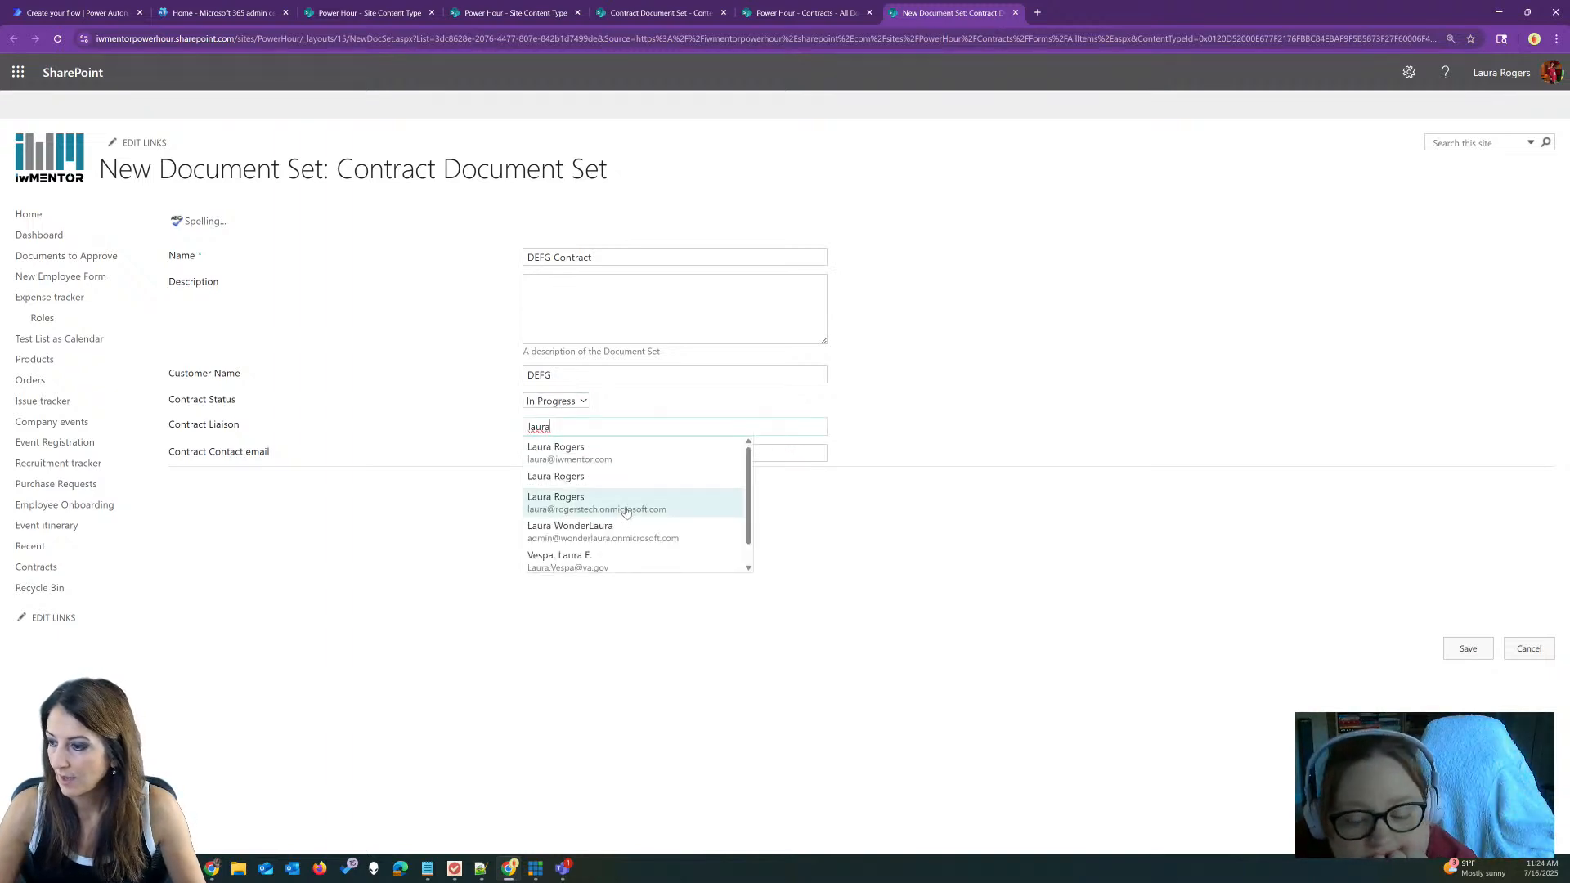
pyautogui.click(626, 509)
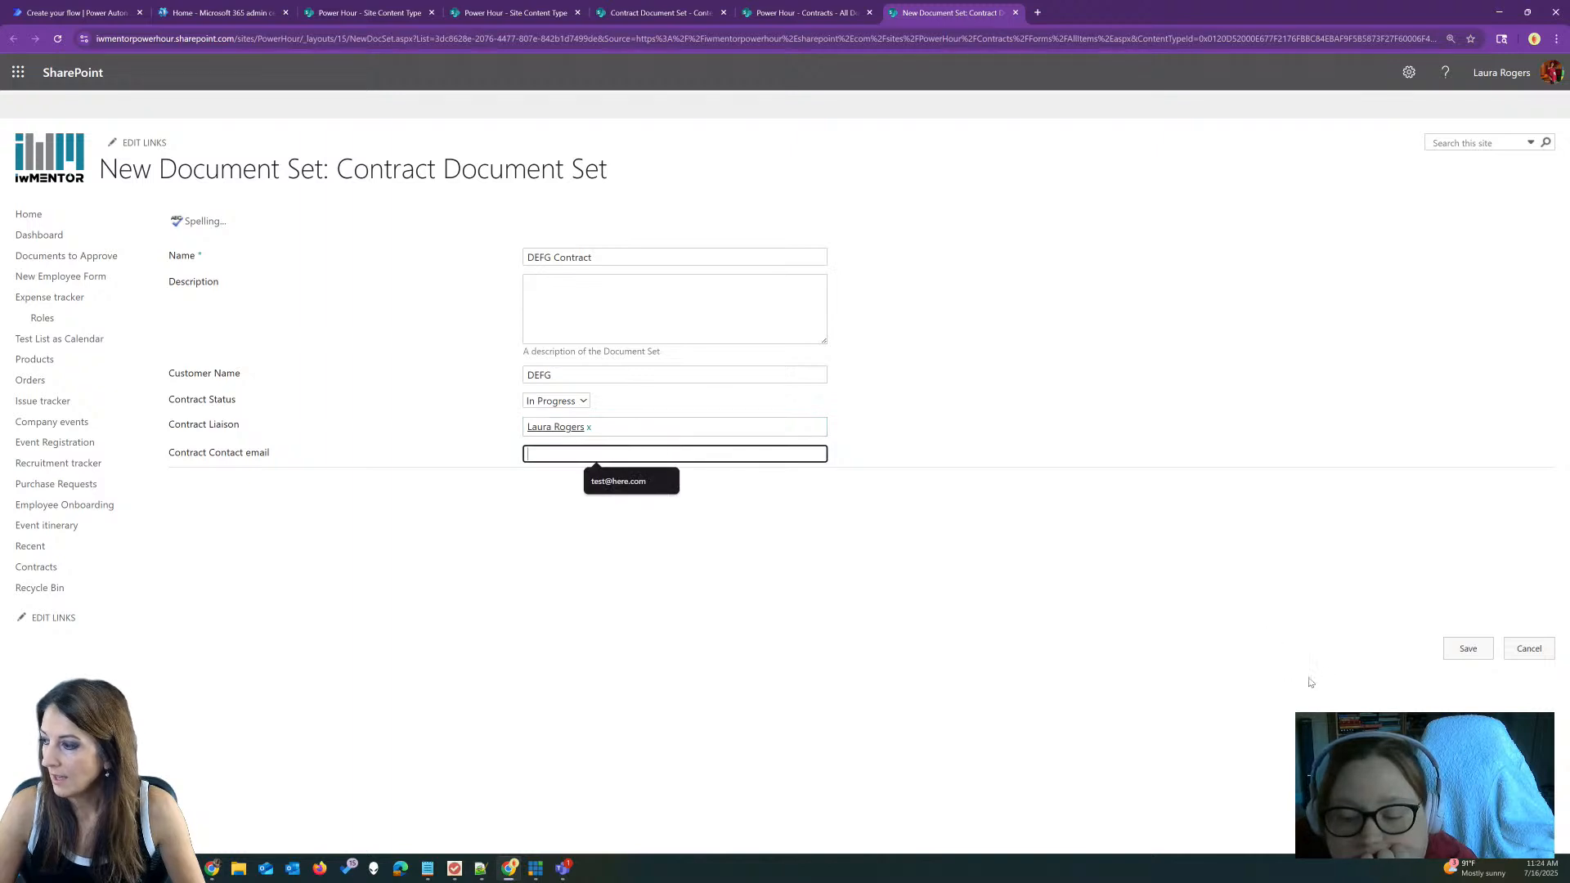
pyautogui.click(1468, 648)
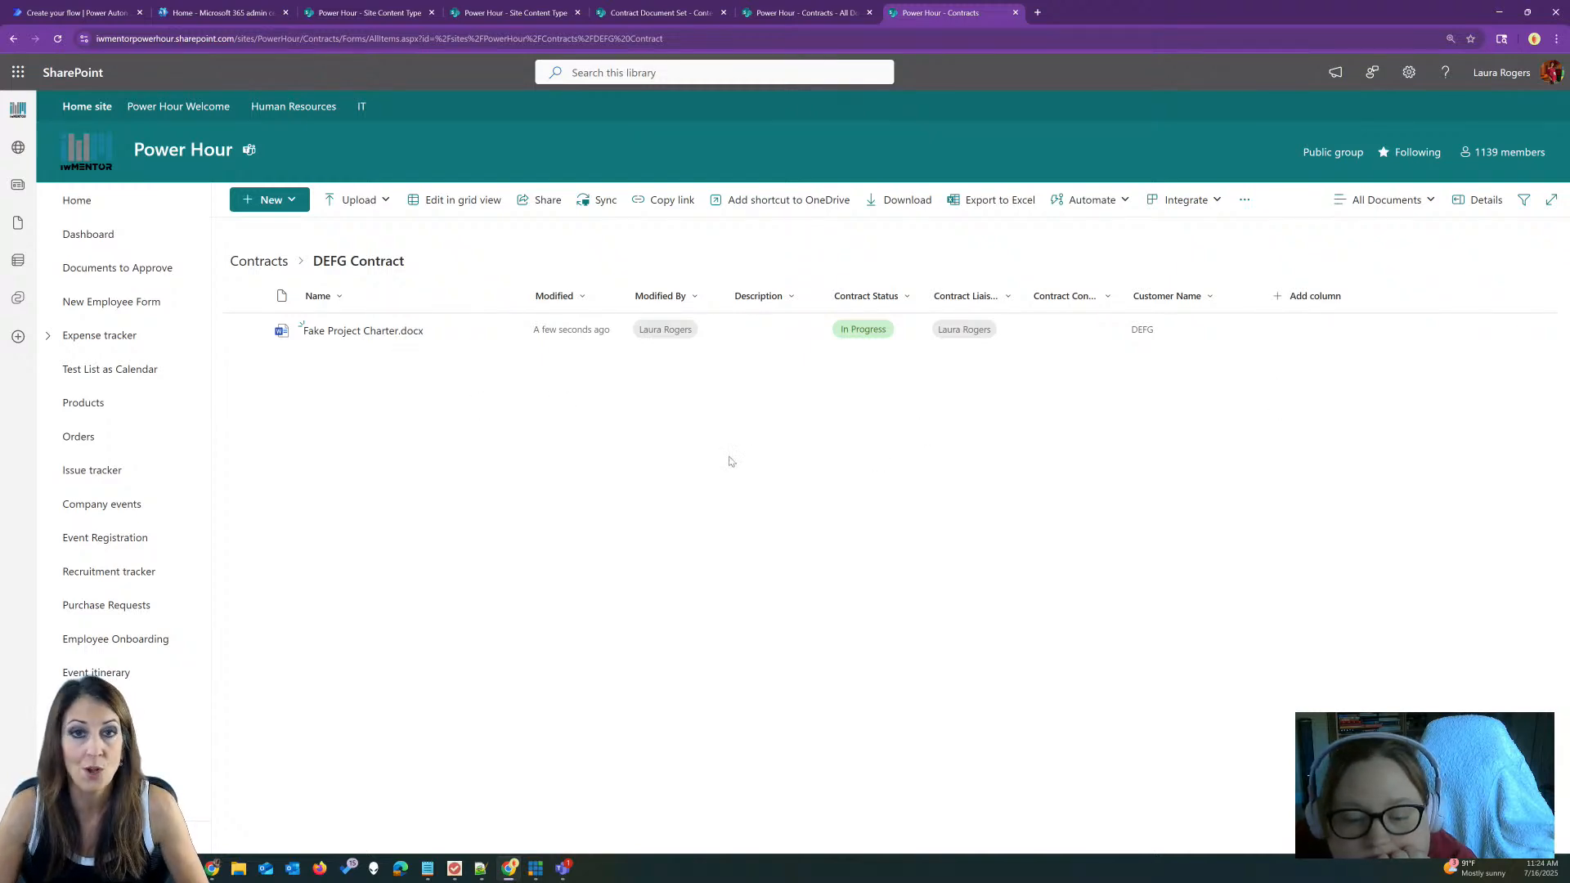
# Step: Open the New item menu inside DEFG Contract, close it, and reopen it
pyautogui.click(272, 200)
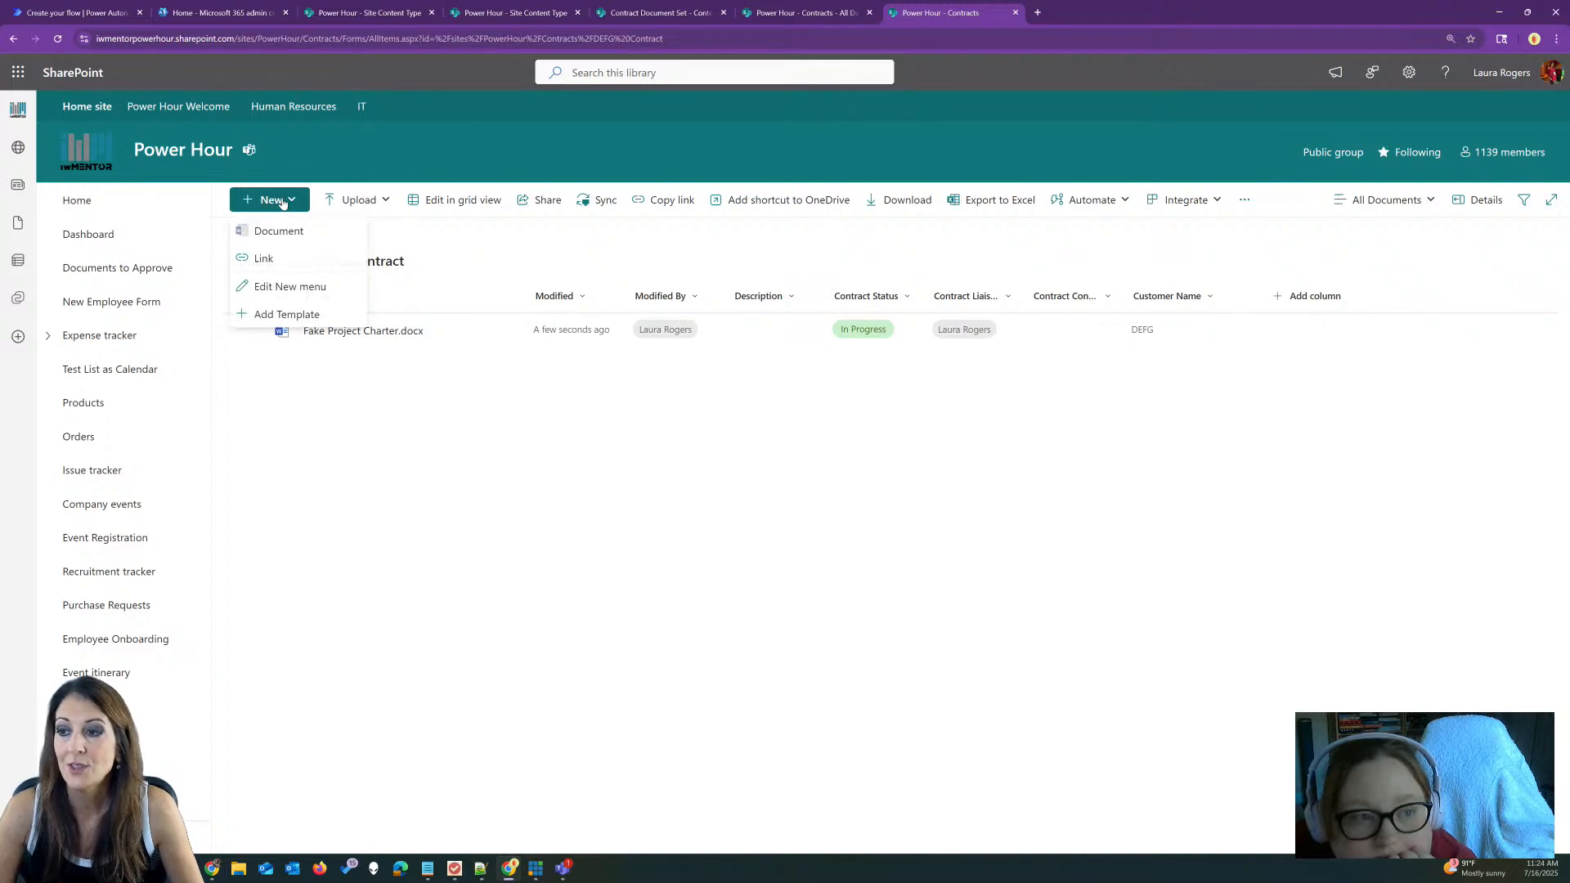
pyautogui.click(416, 250)
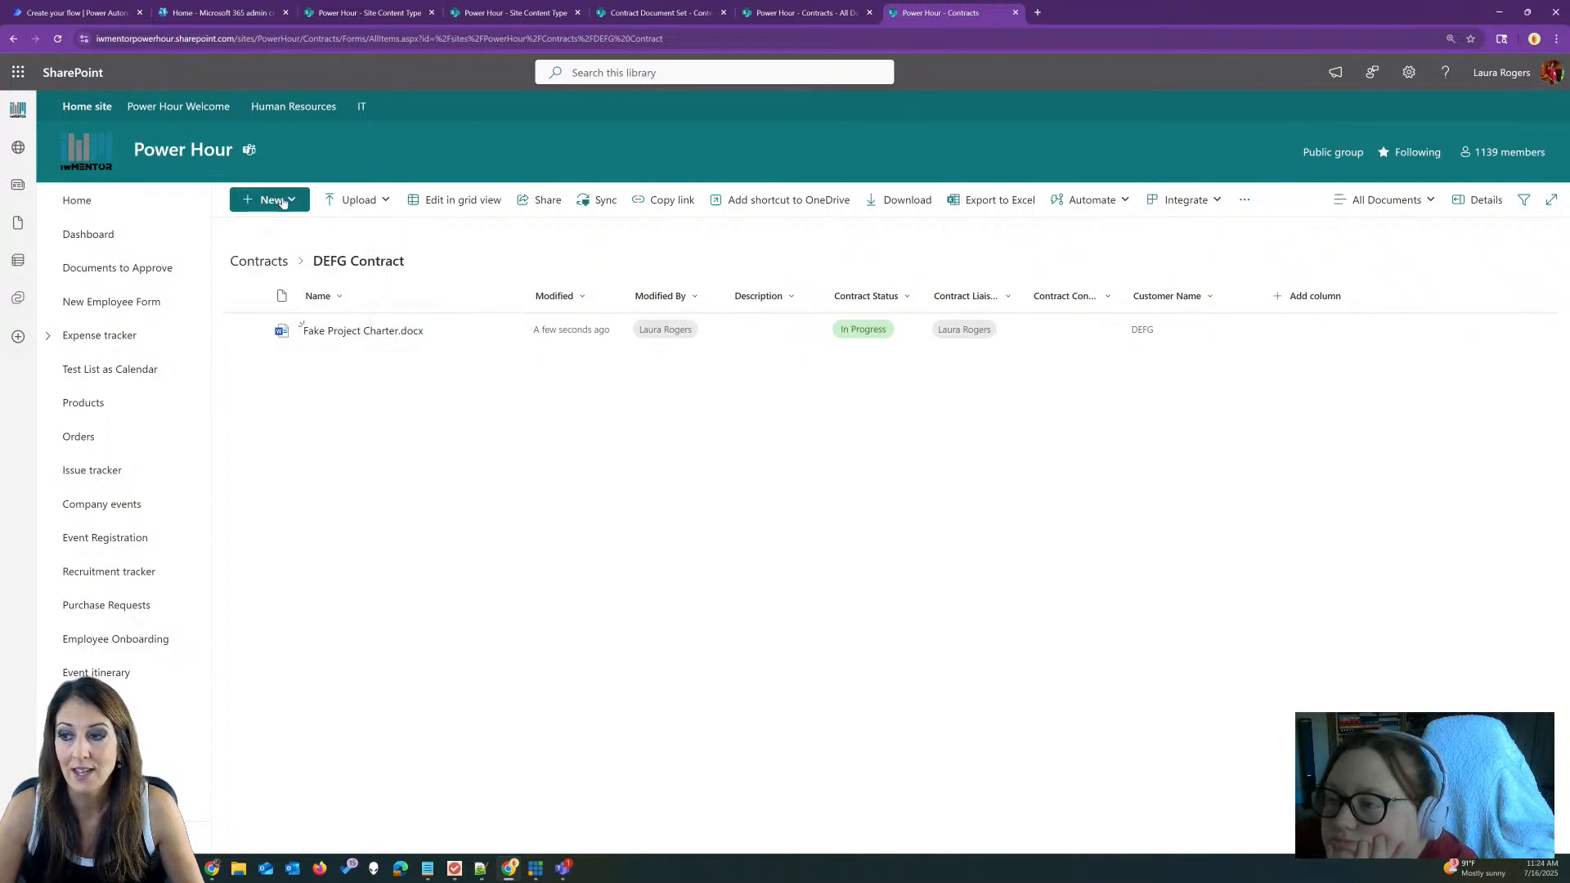
pyautogui.click(282, 202)
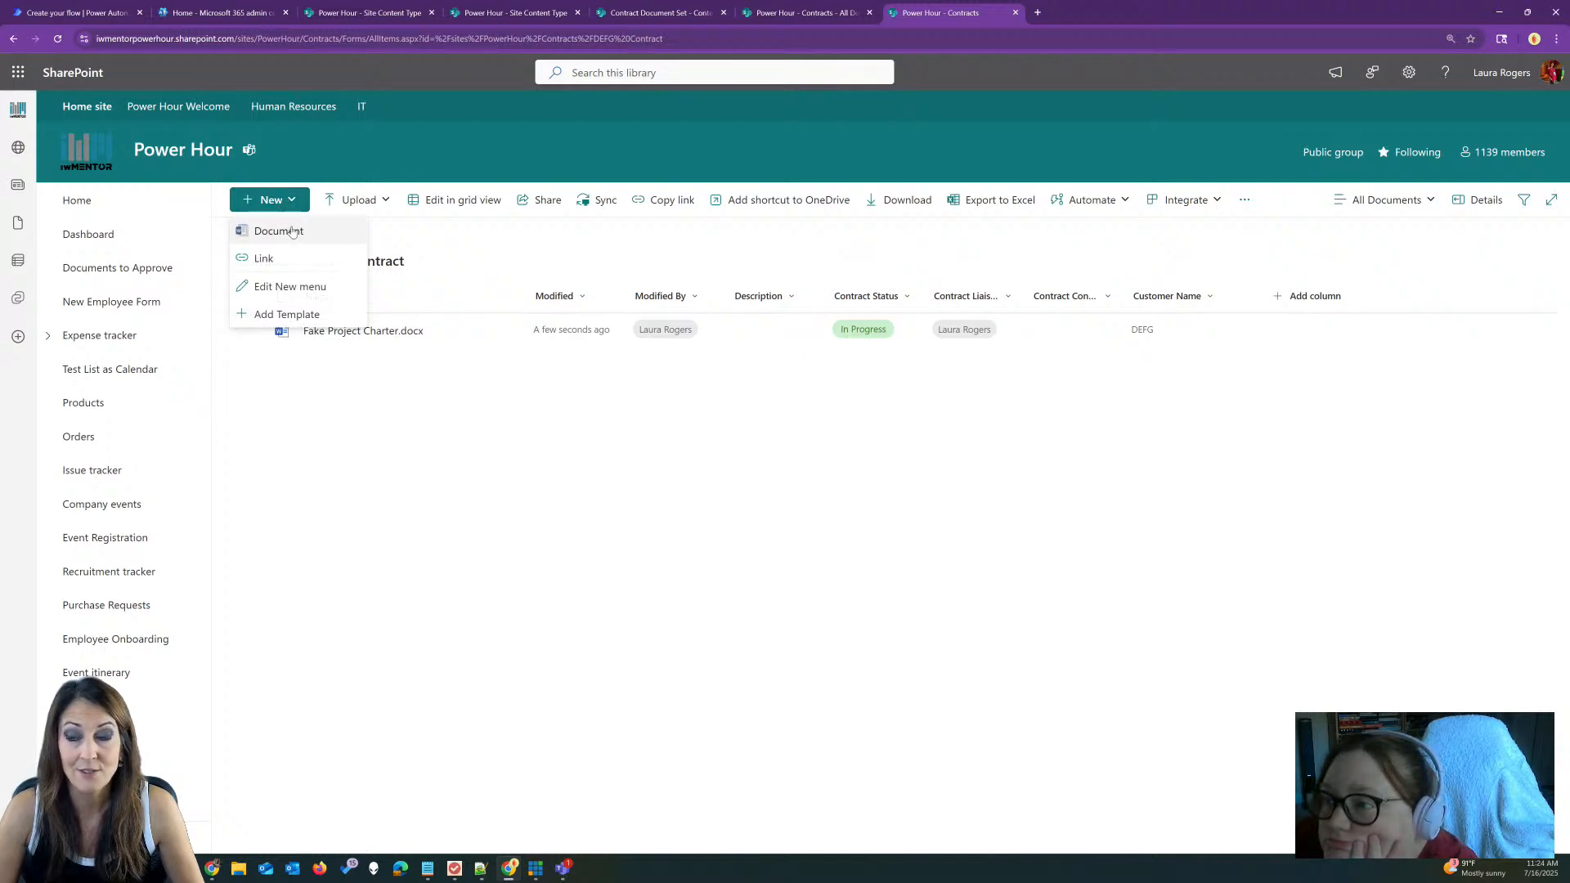
# Step: Review the Contract Document Set's default content settings, then return to the DEFG Contract tab
pyautogui.click(788, 16)
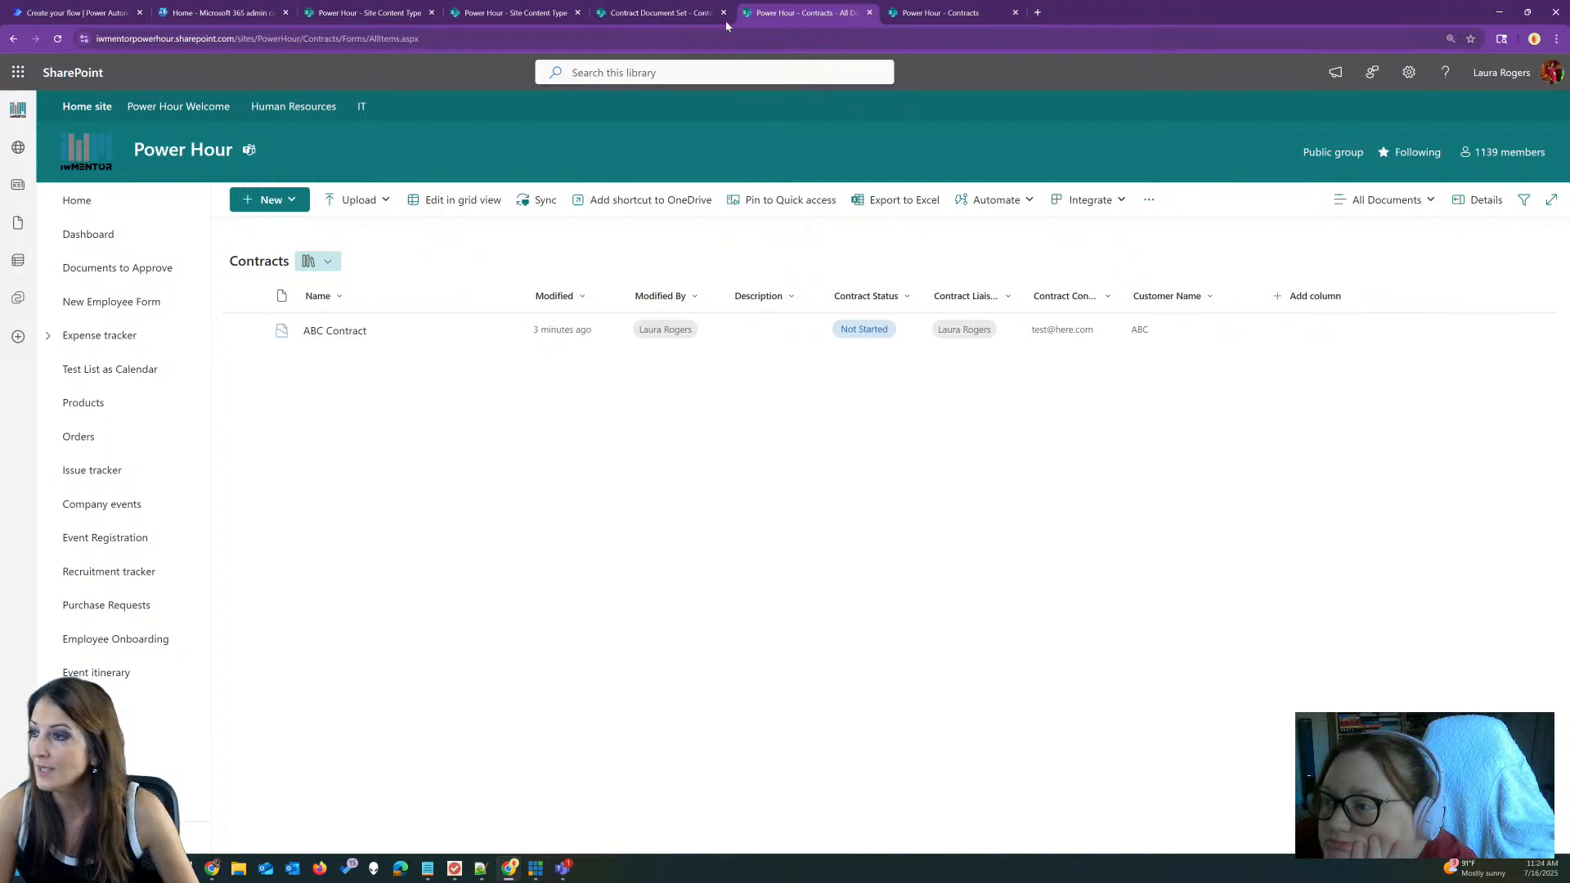
pyautogui.click(659, 11)
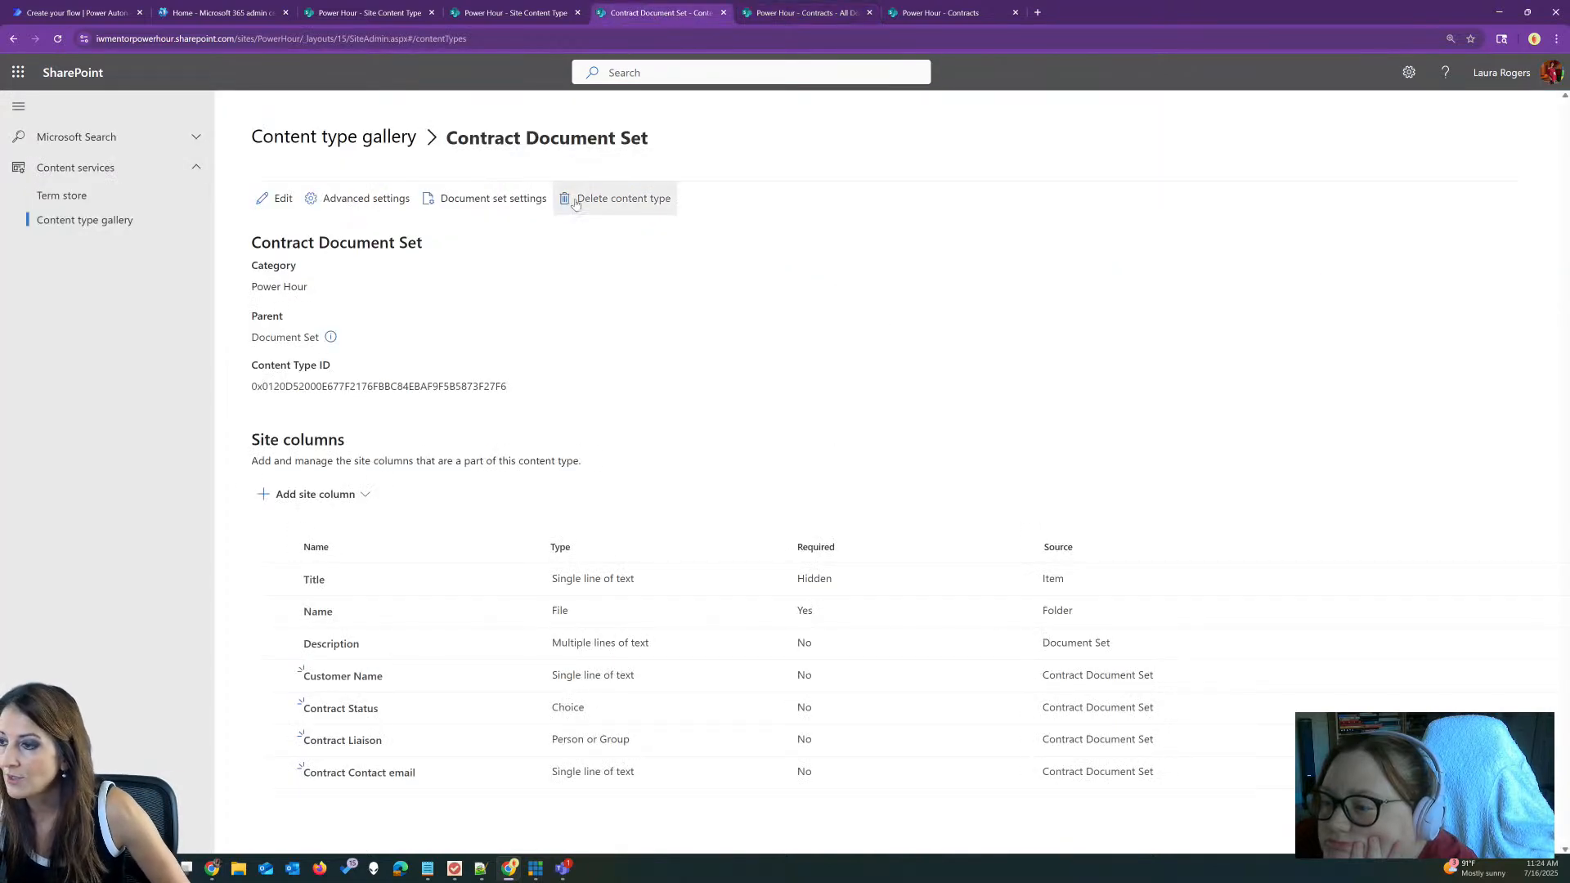
pyautogui.click(490, 197)
pyautogui.click(1071, 602)
pyautogui.scroll(-2, 1204, 464)
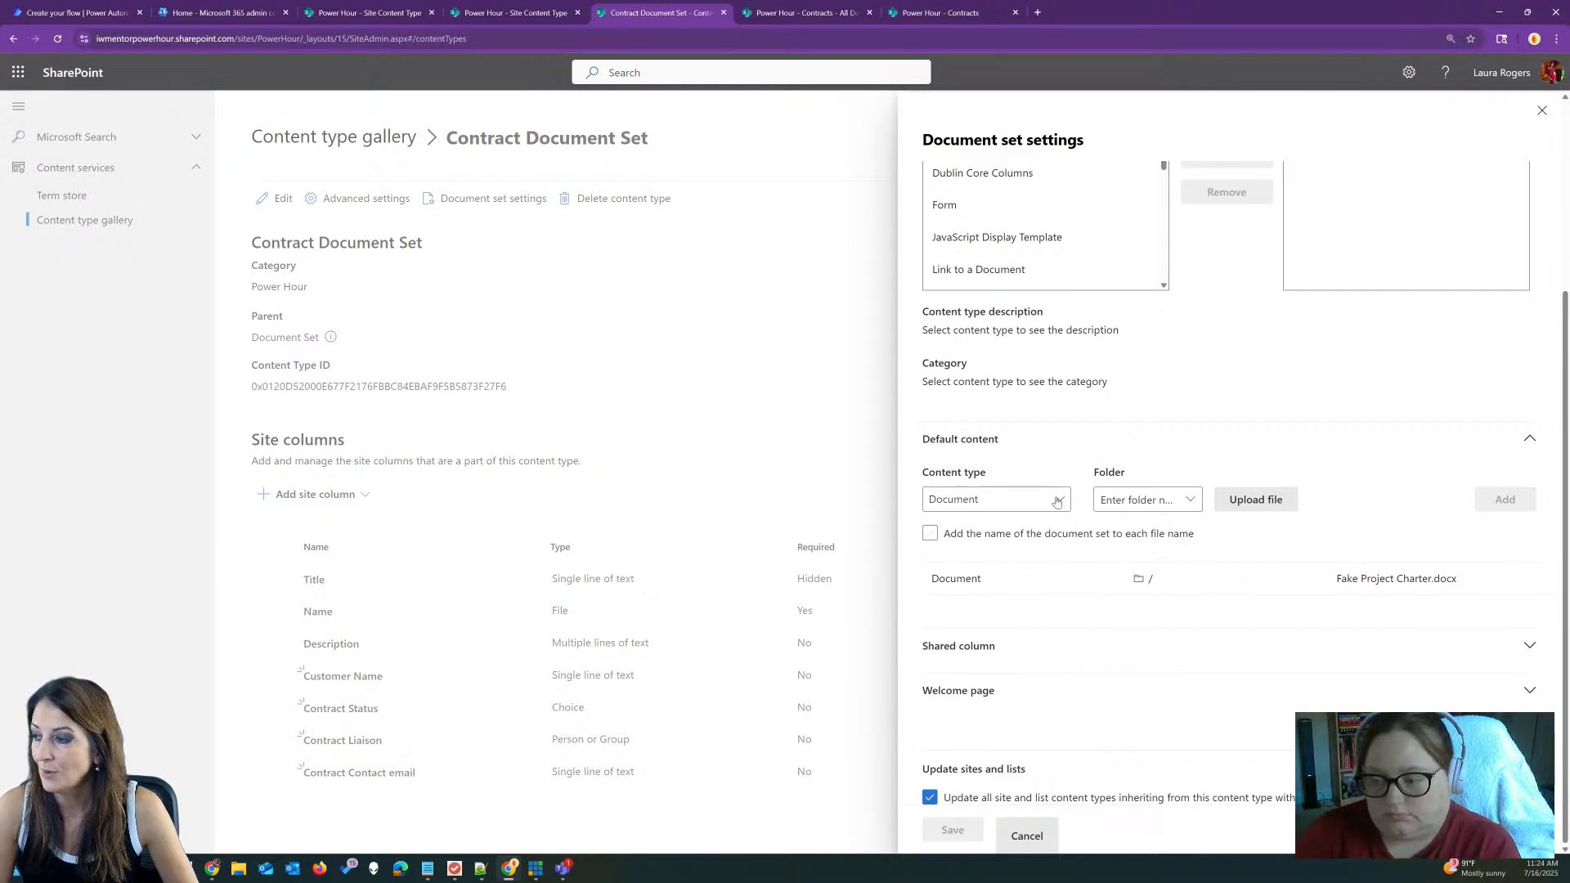
pyautogui.scroll(3, 1136, 387)
pyautogui.scroll(1, 1098, 320)
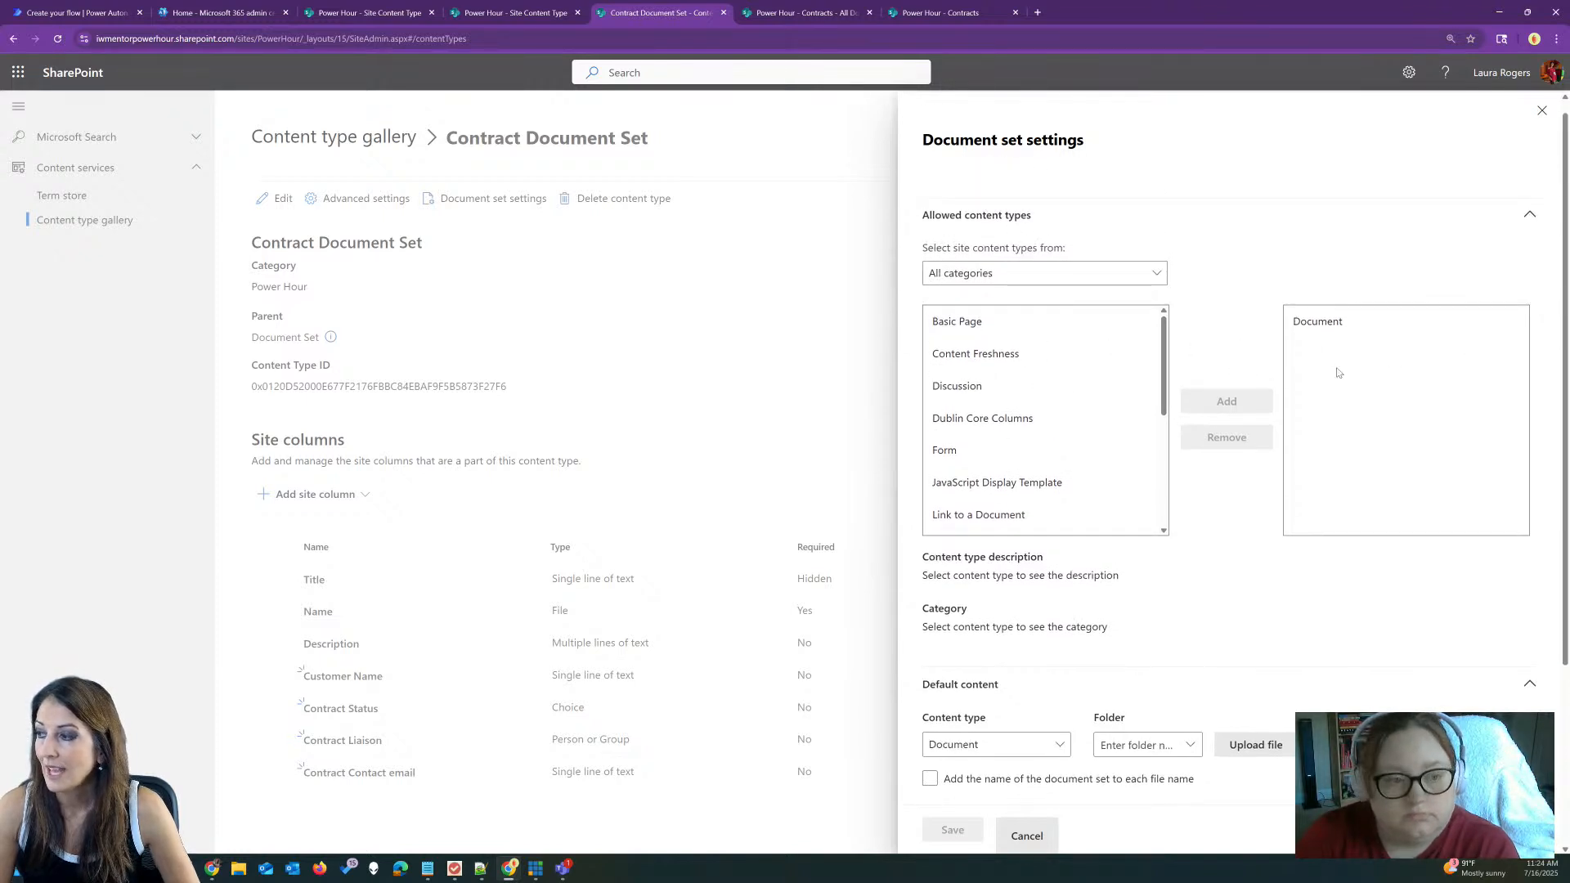
pyautogui.click(956, 10)
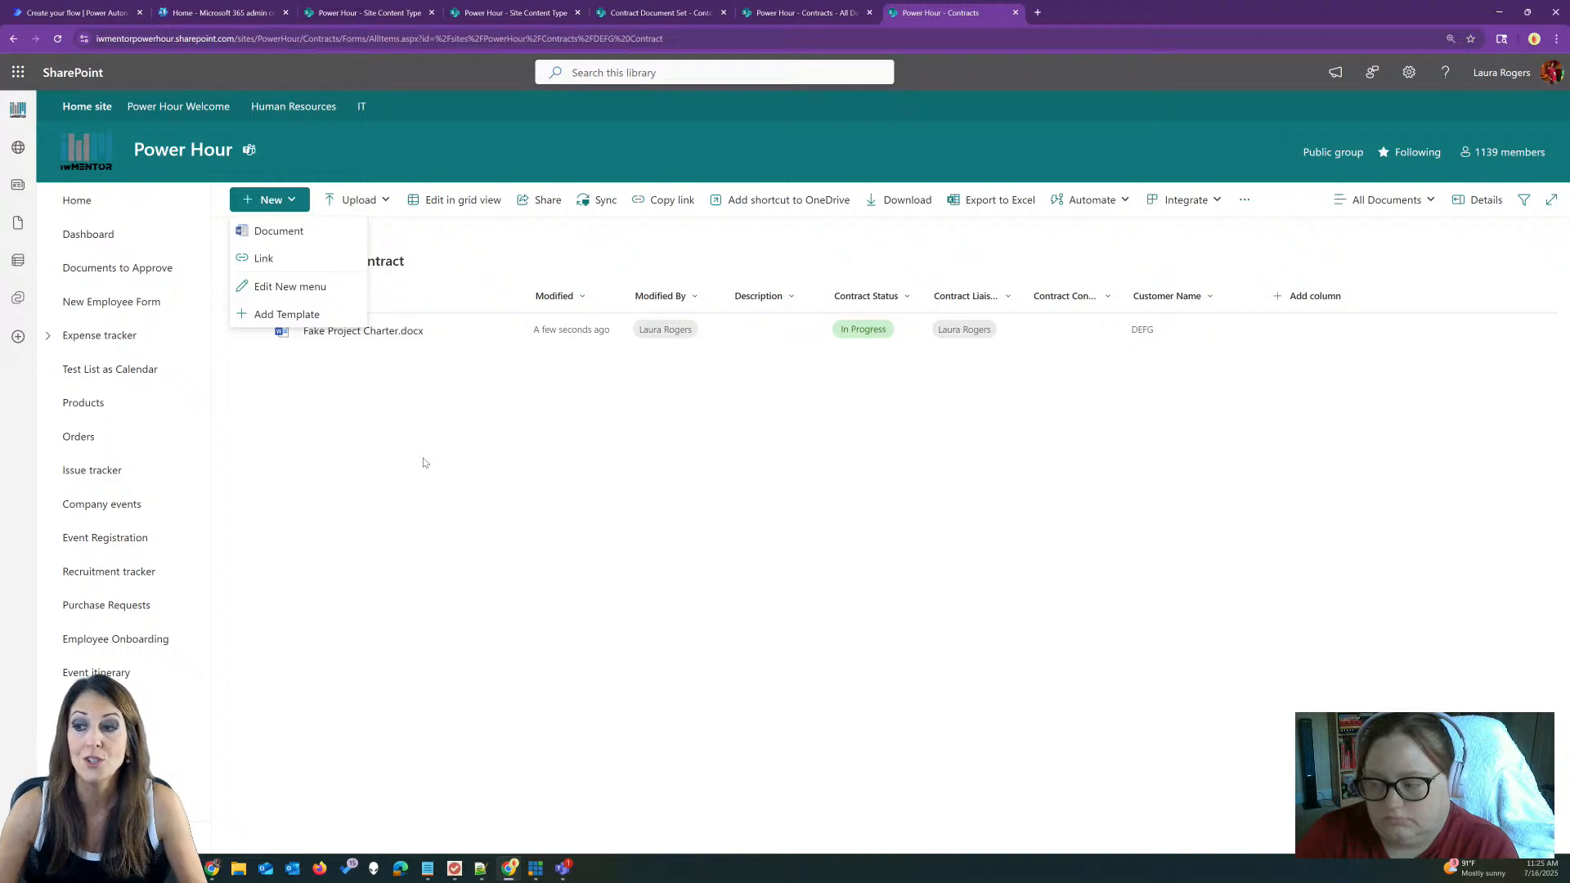
# Step: Create Word document 'Test contract file' in DEFG Contract containing 'blah', then close it
pyautogui.click(278, 231)
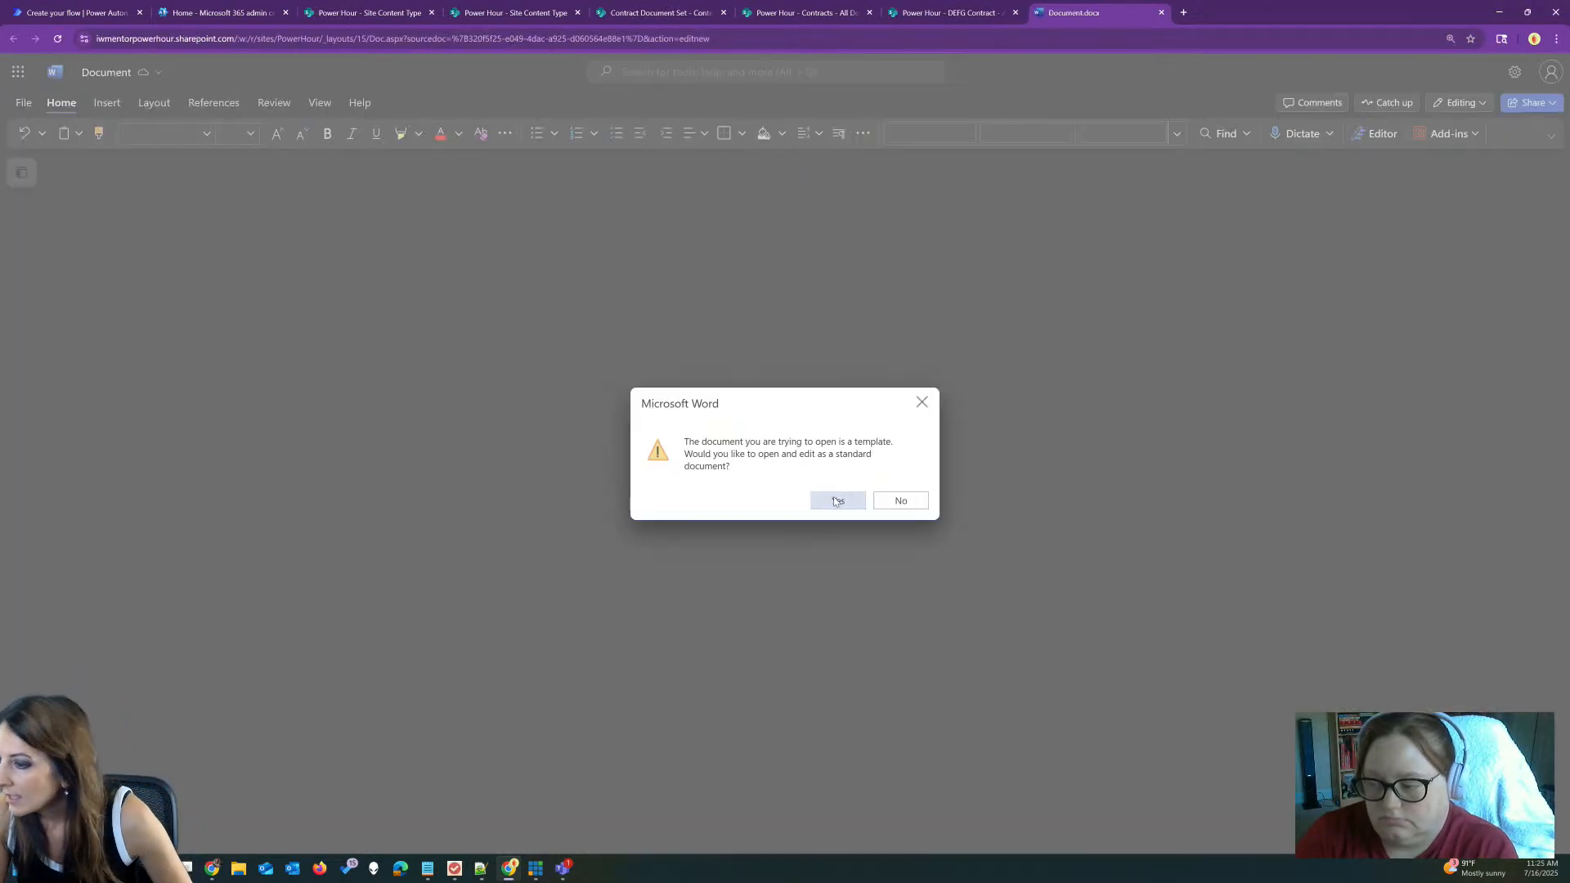
pyautogui.click(838, 501)
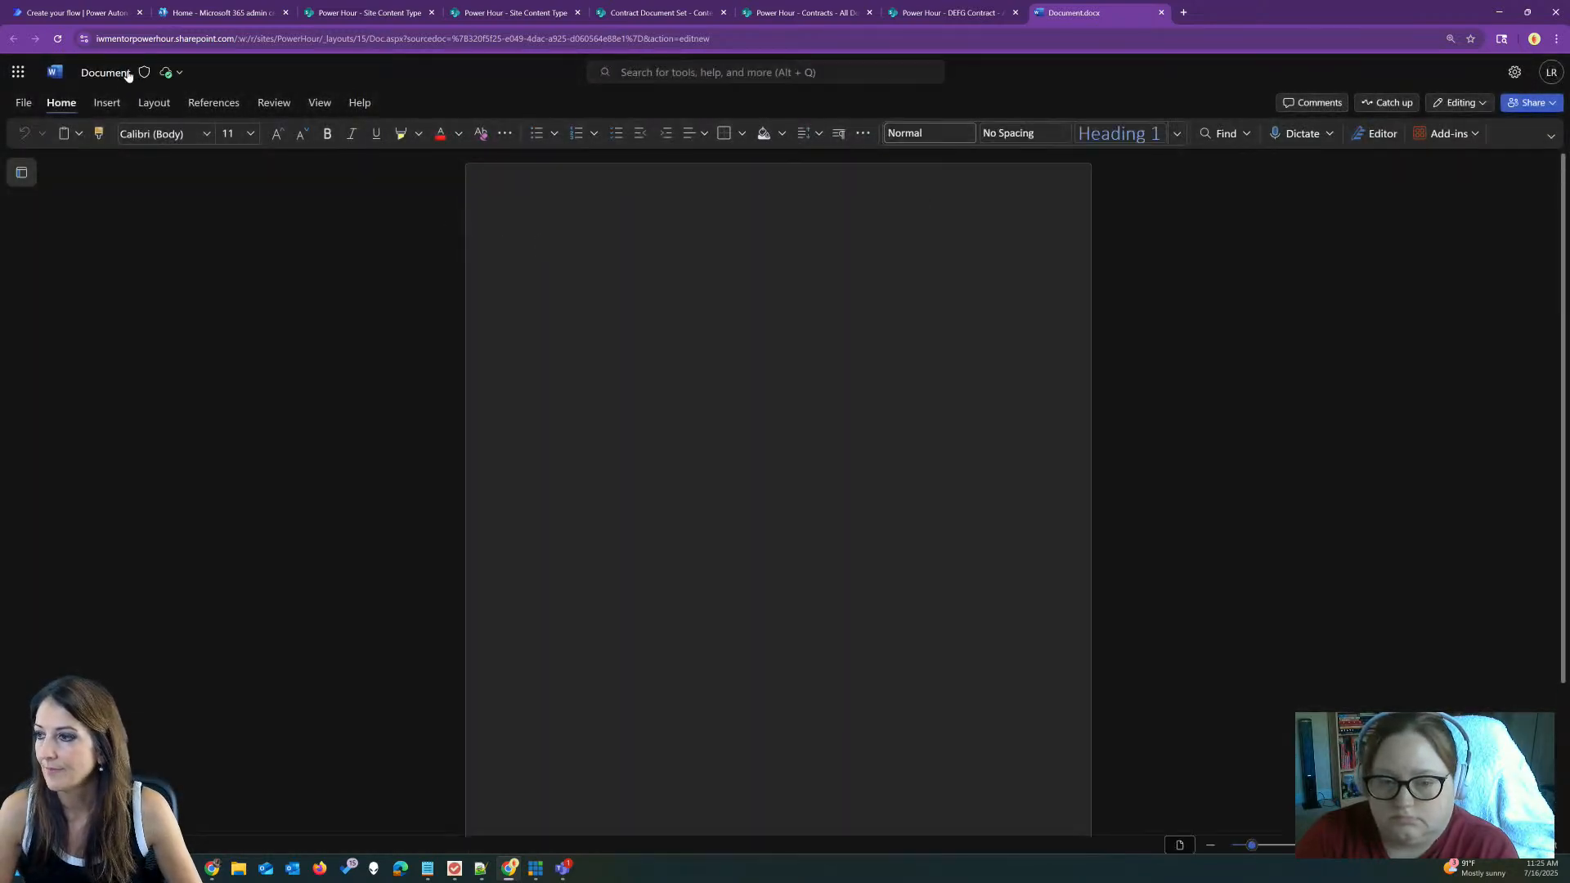
pyautogui.click(105, 72)
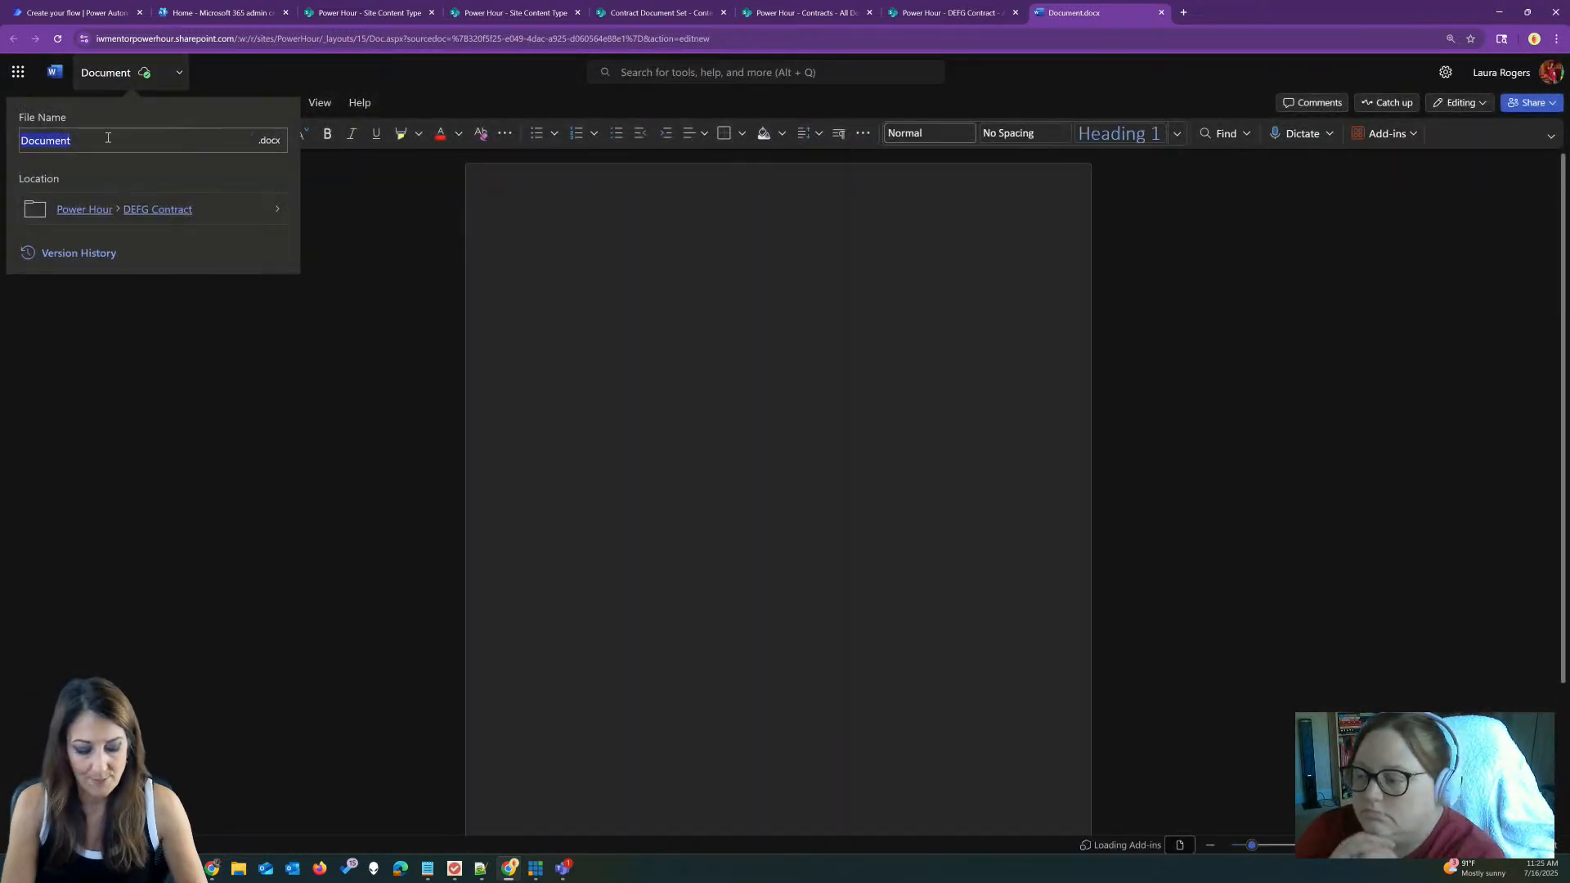
pyautogui.write('Test contract file')
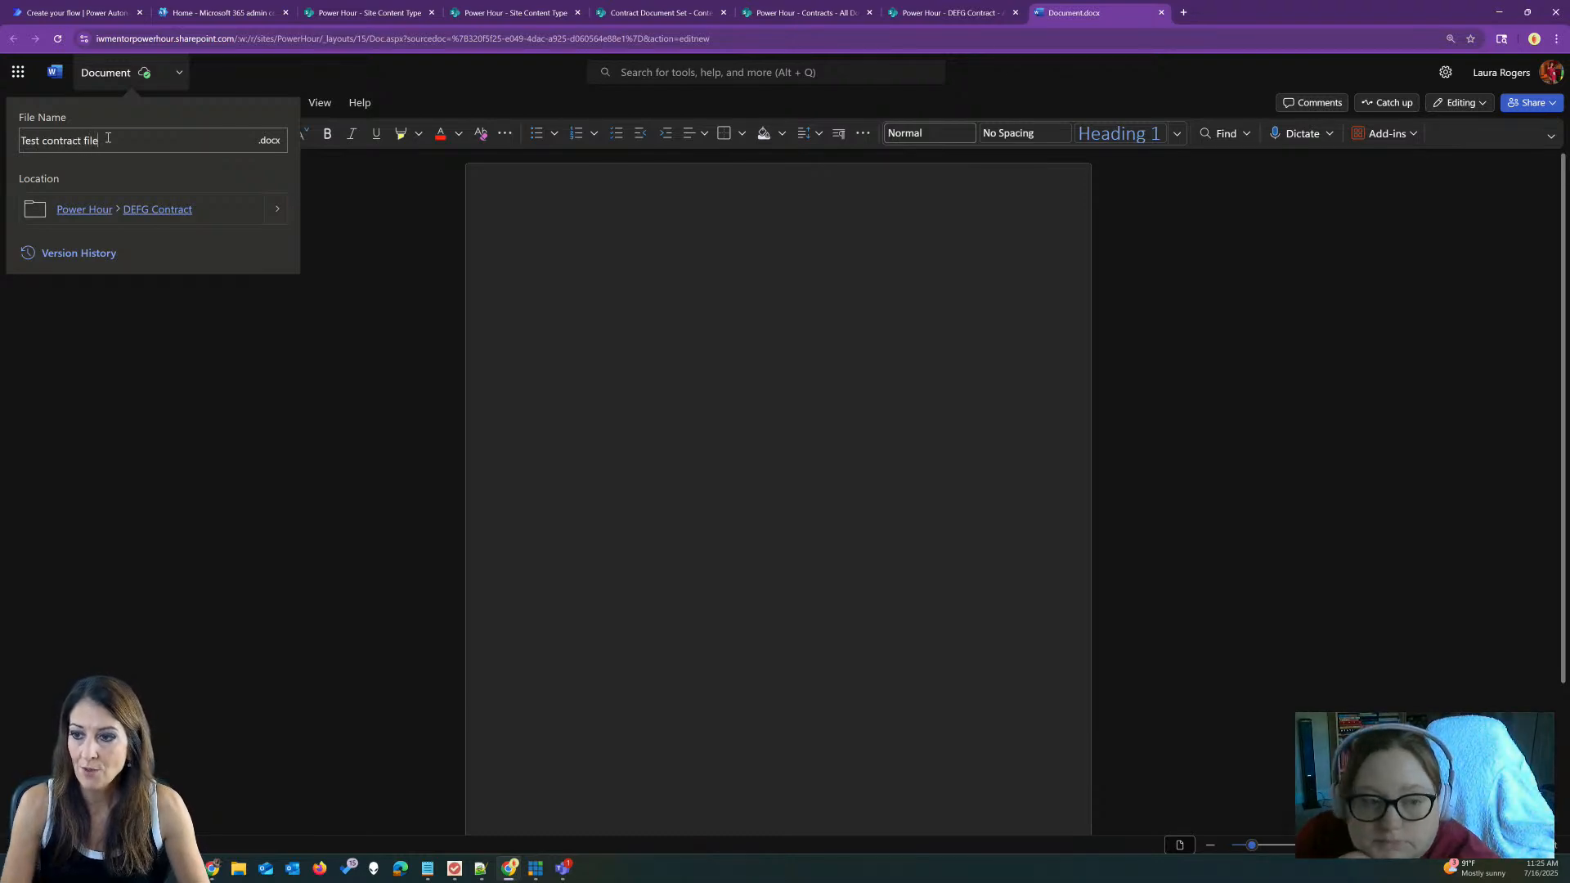
pyautogui.click(310, 157)
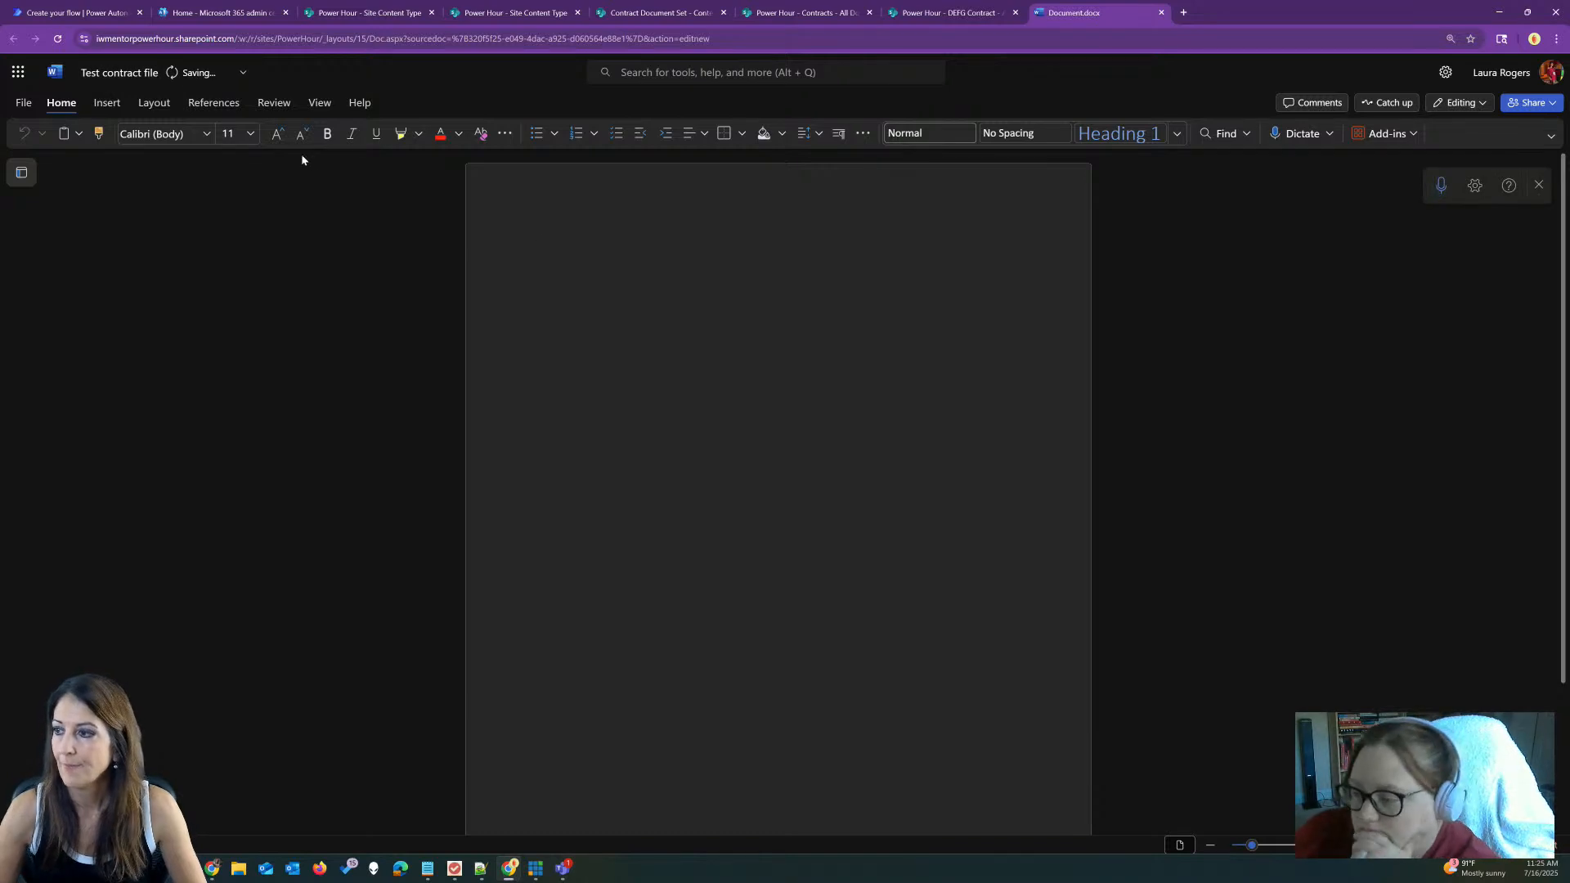
pyautogui.write('blah')
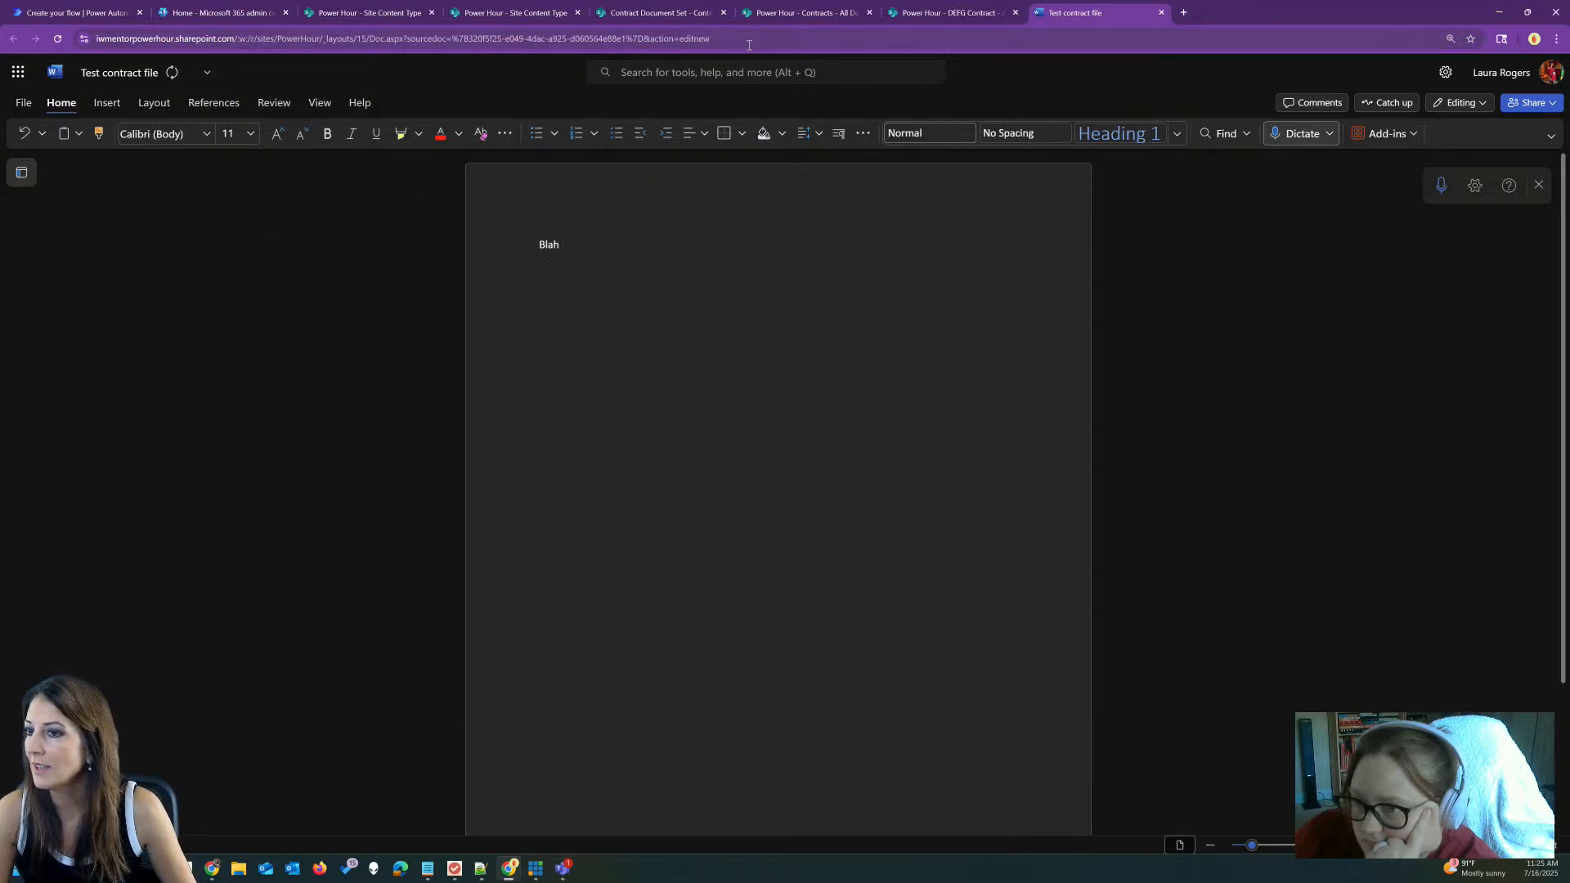
pyautogui.click(1161, 12)
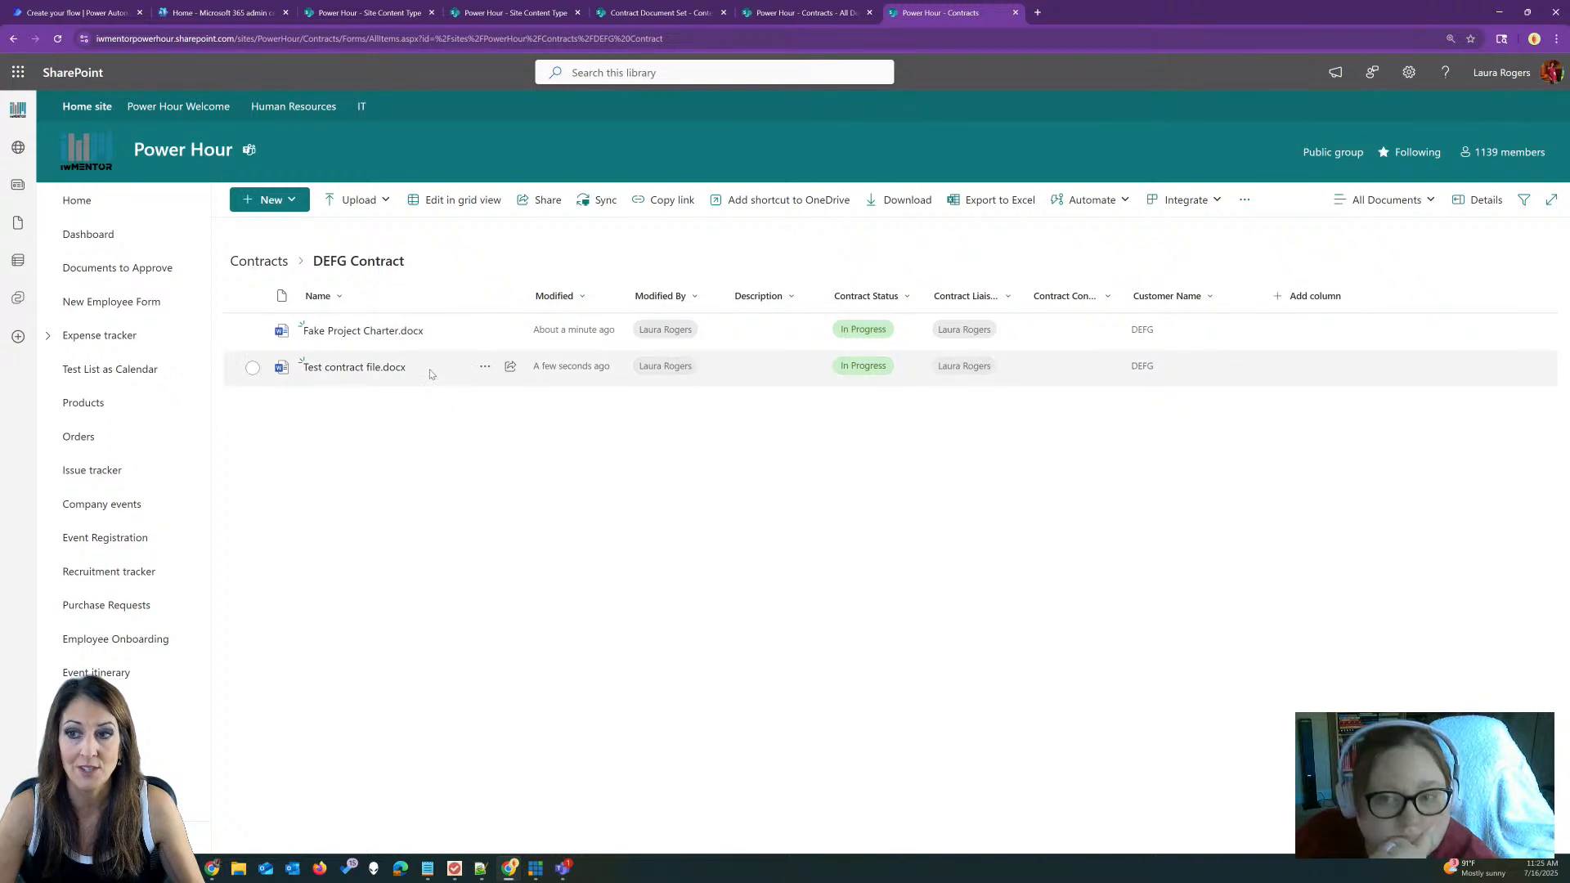
# Step: Select Fake Project Charter.docx, then go back to the Contracts library root
pyautogui.click(443, 330)
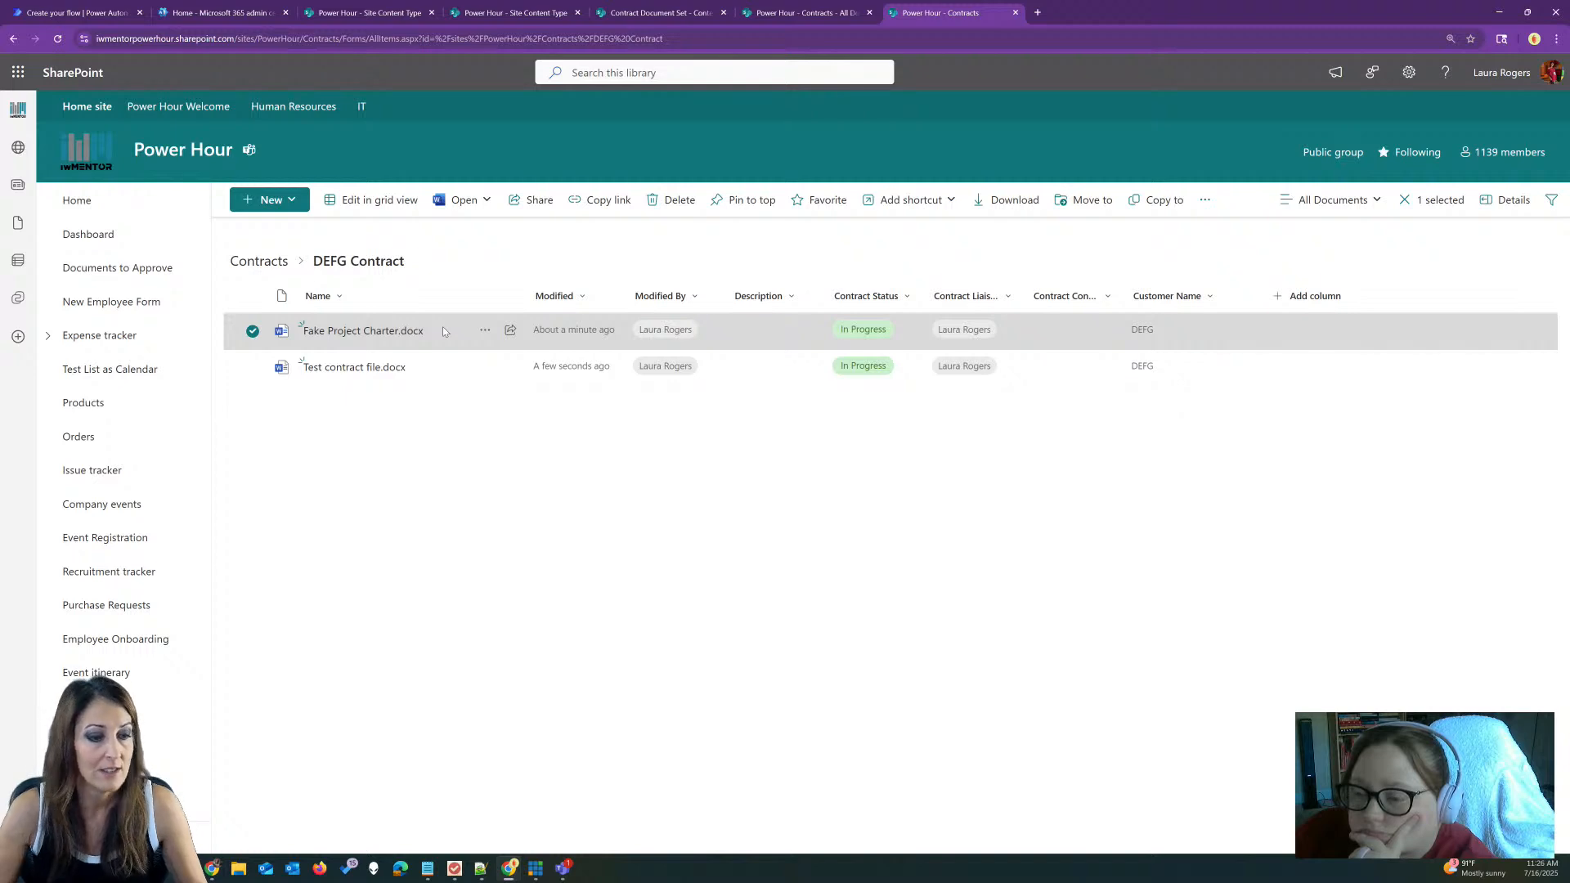
pyautogui.moveTo(363, 331)
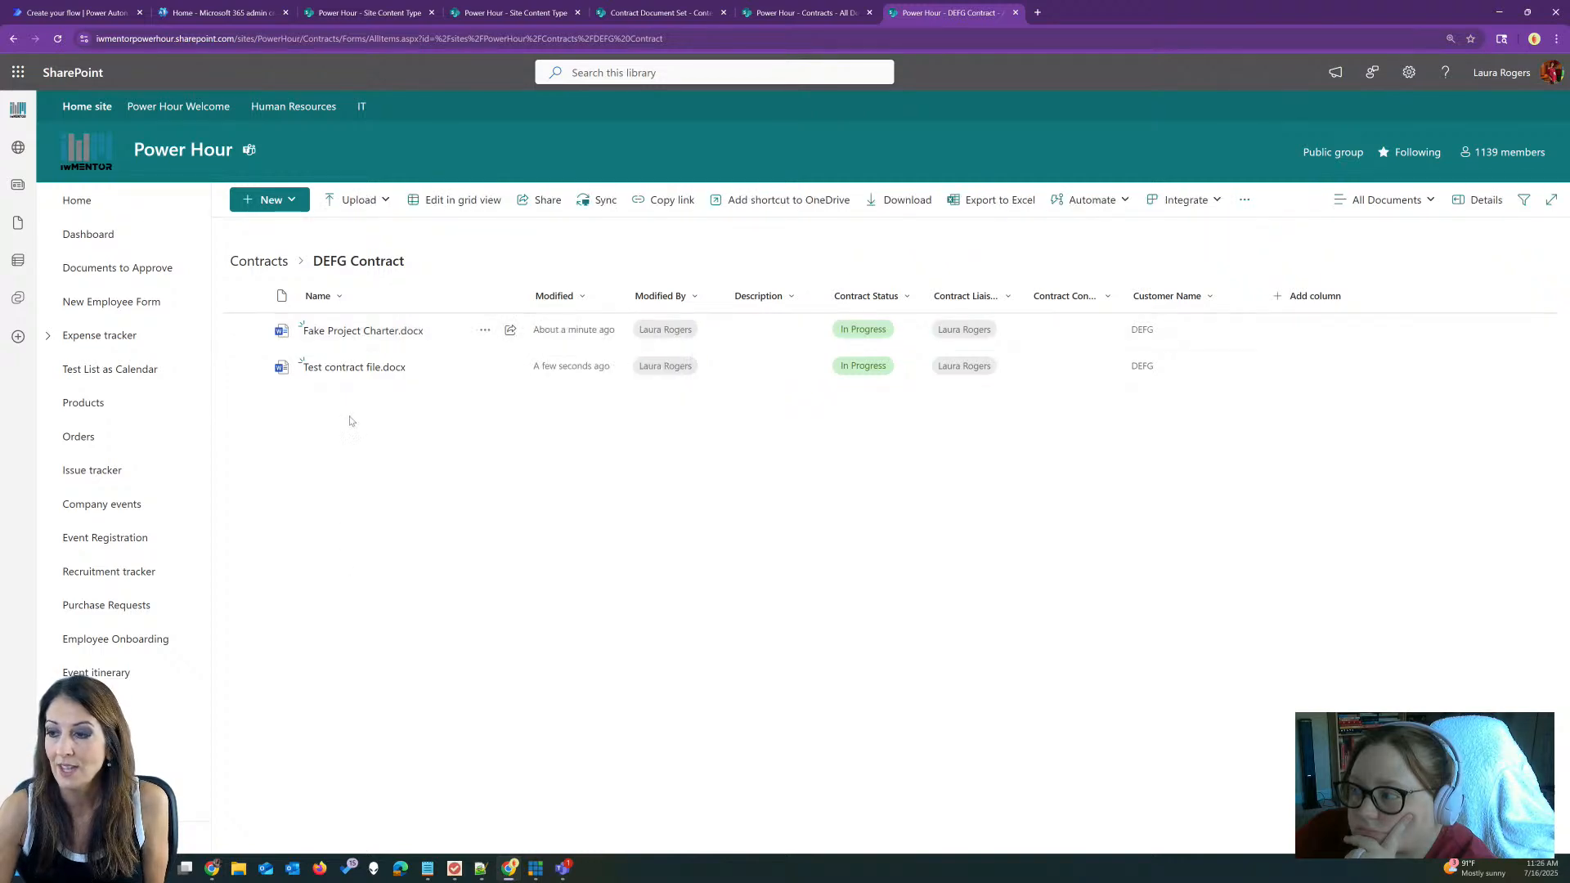
pyautogui.click(260, 261)
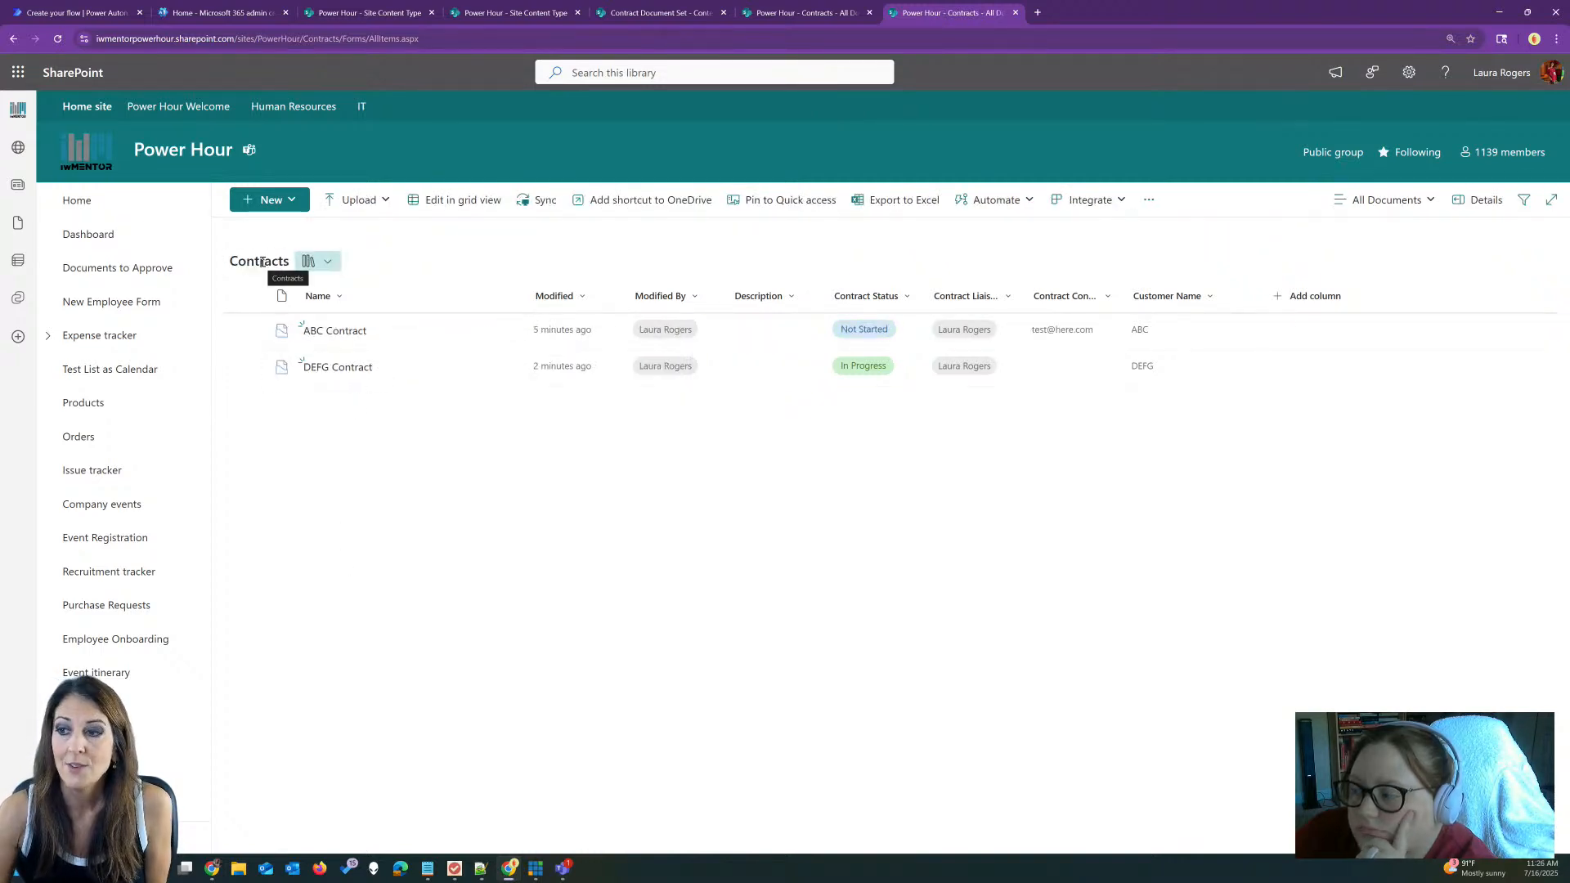
pyautogui.click(270, 200)
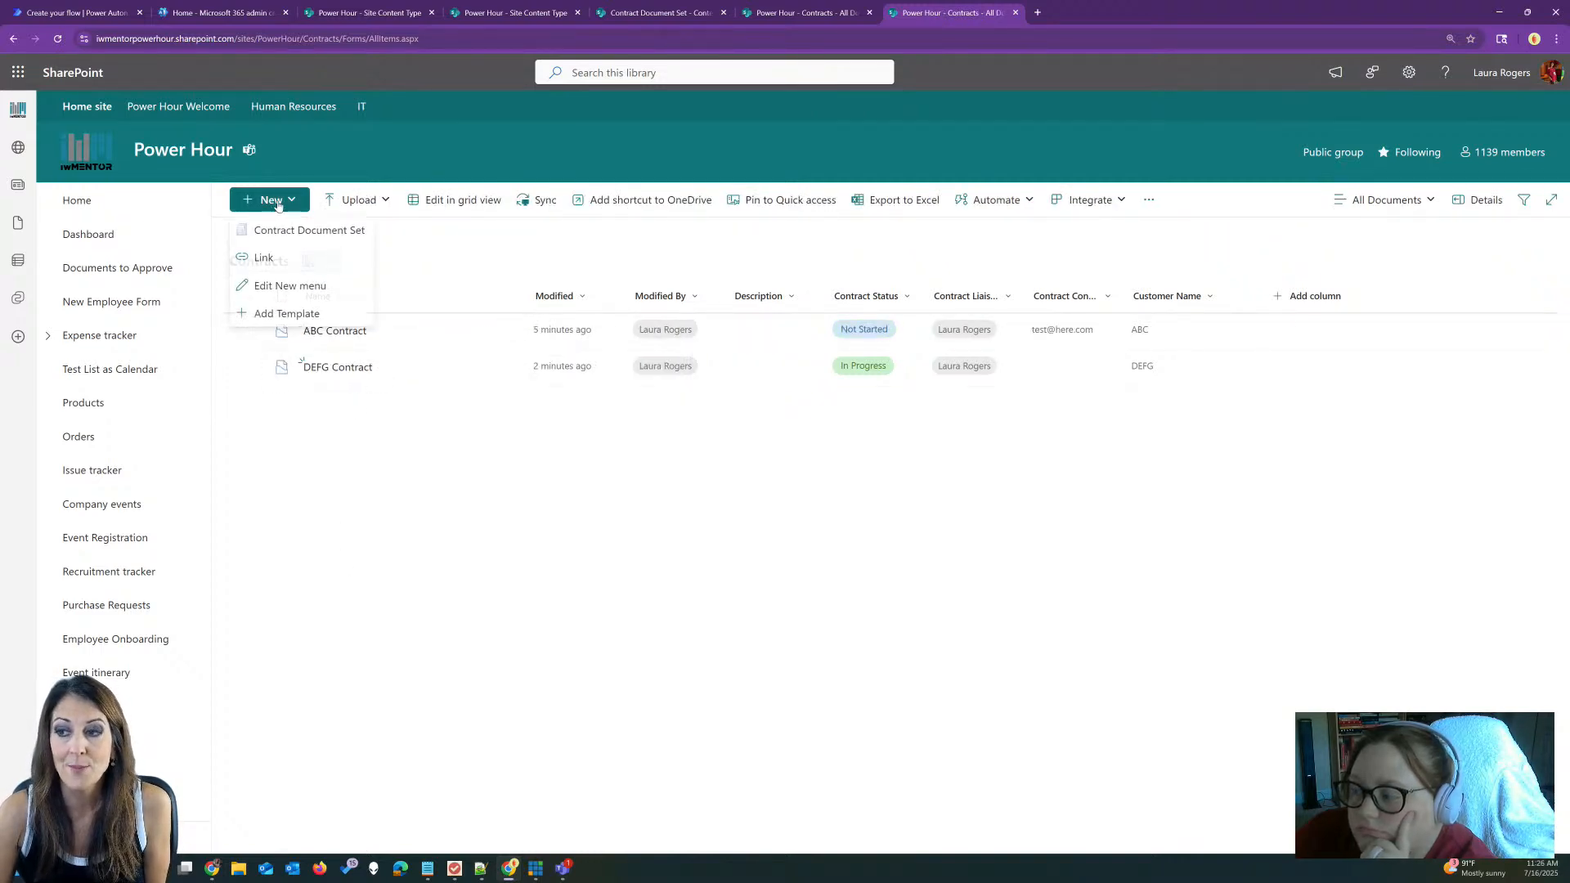
pyautogui.click(448, 248)
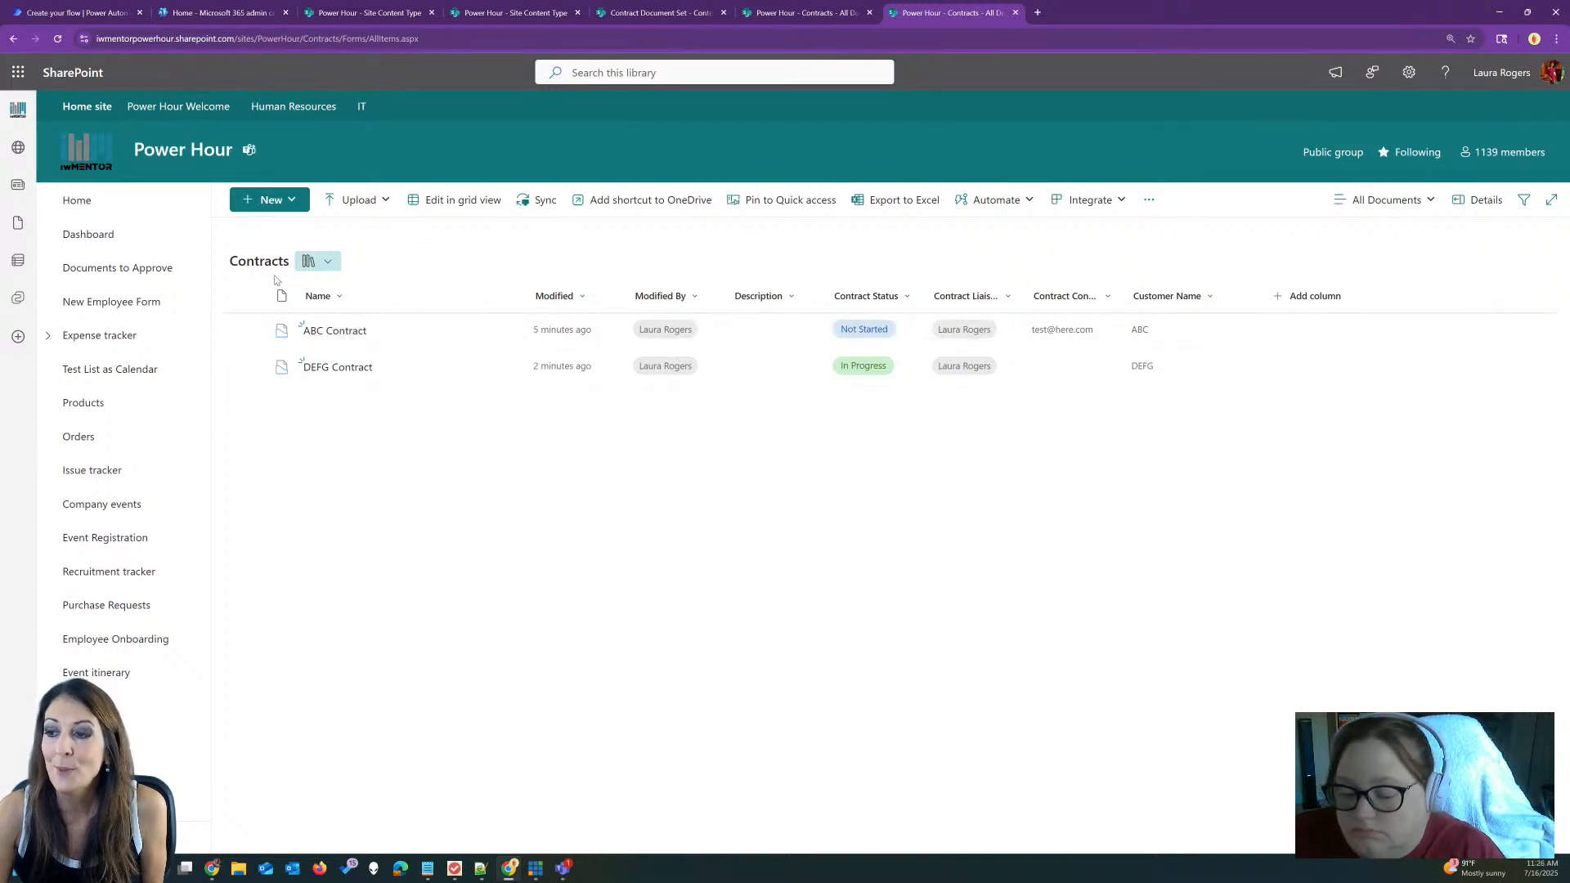
pyautogui.click(274, 204)
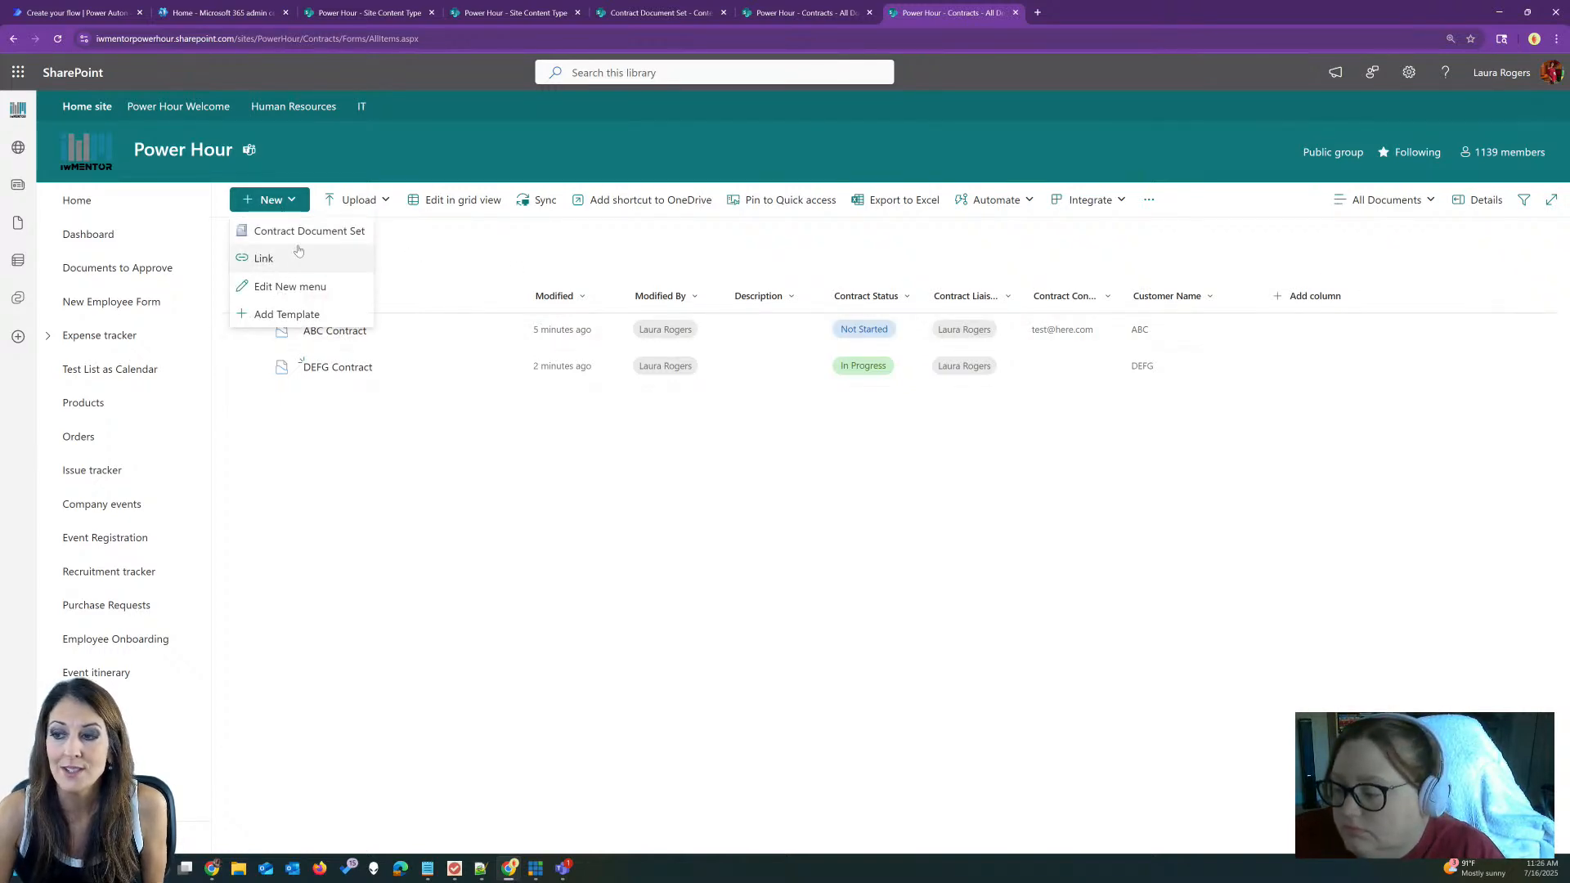
pyautogui.click(464, 243)
pyautogui.click(336, 367)
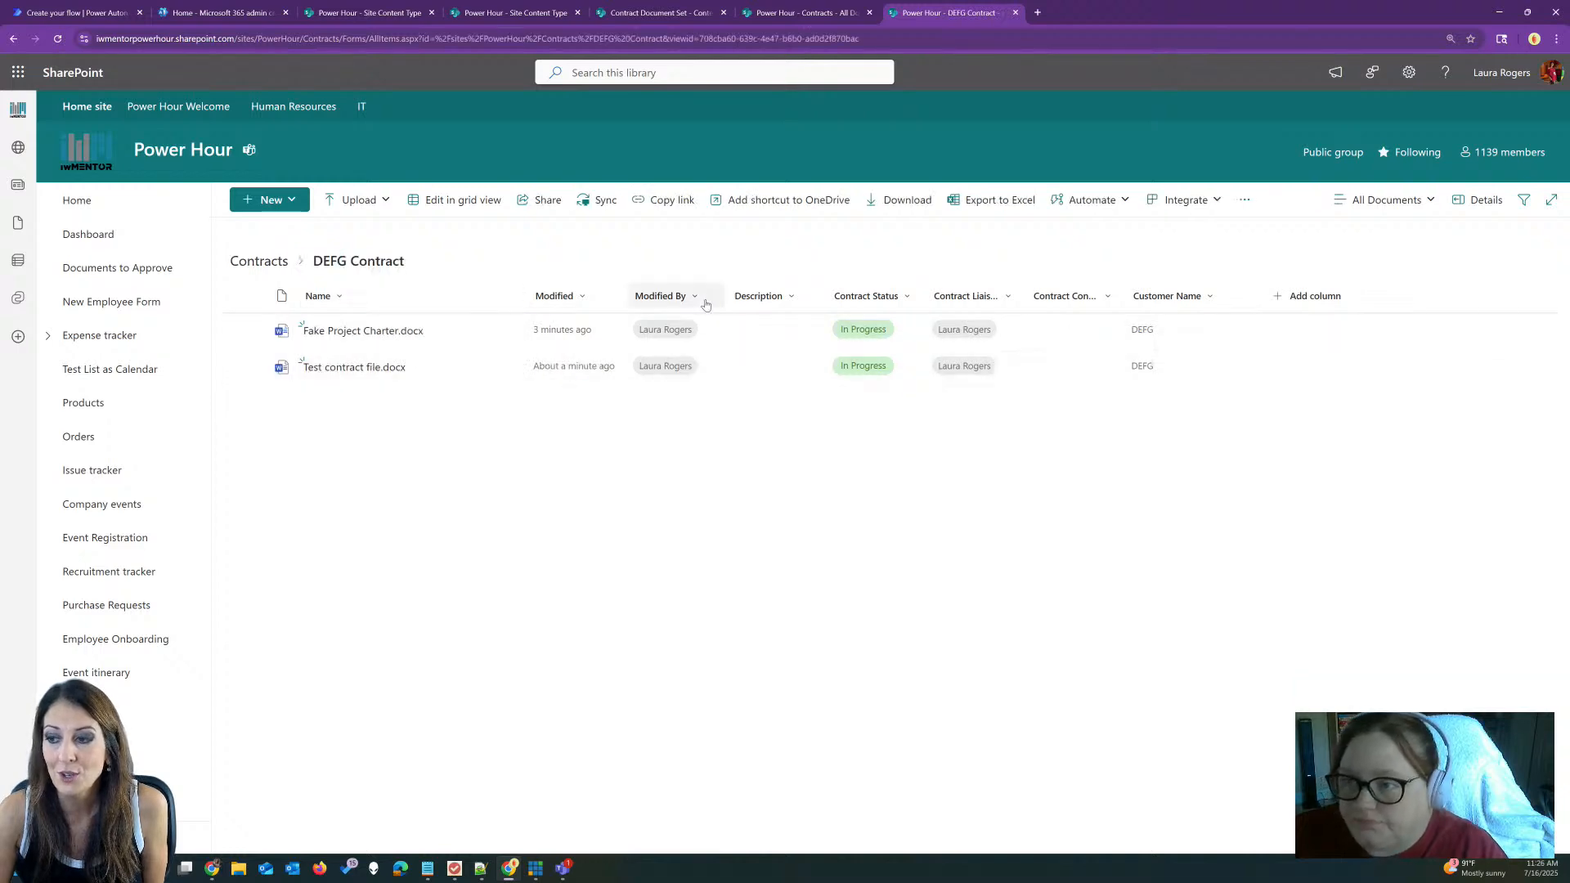
pyautogui.click(292, 202)
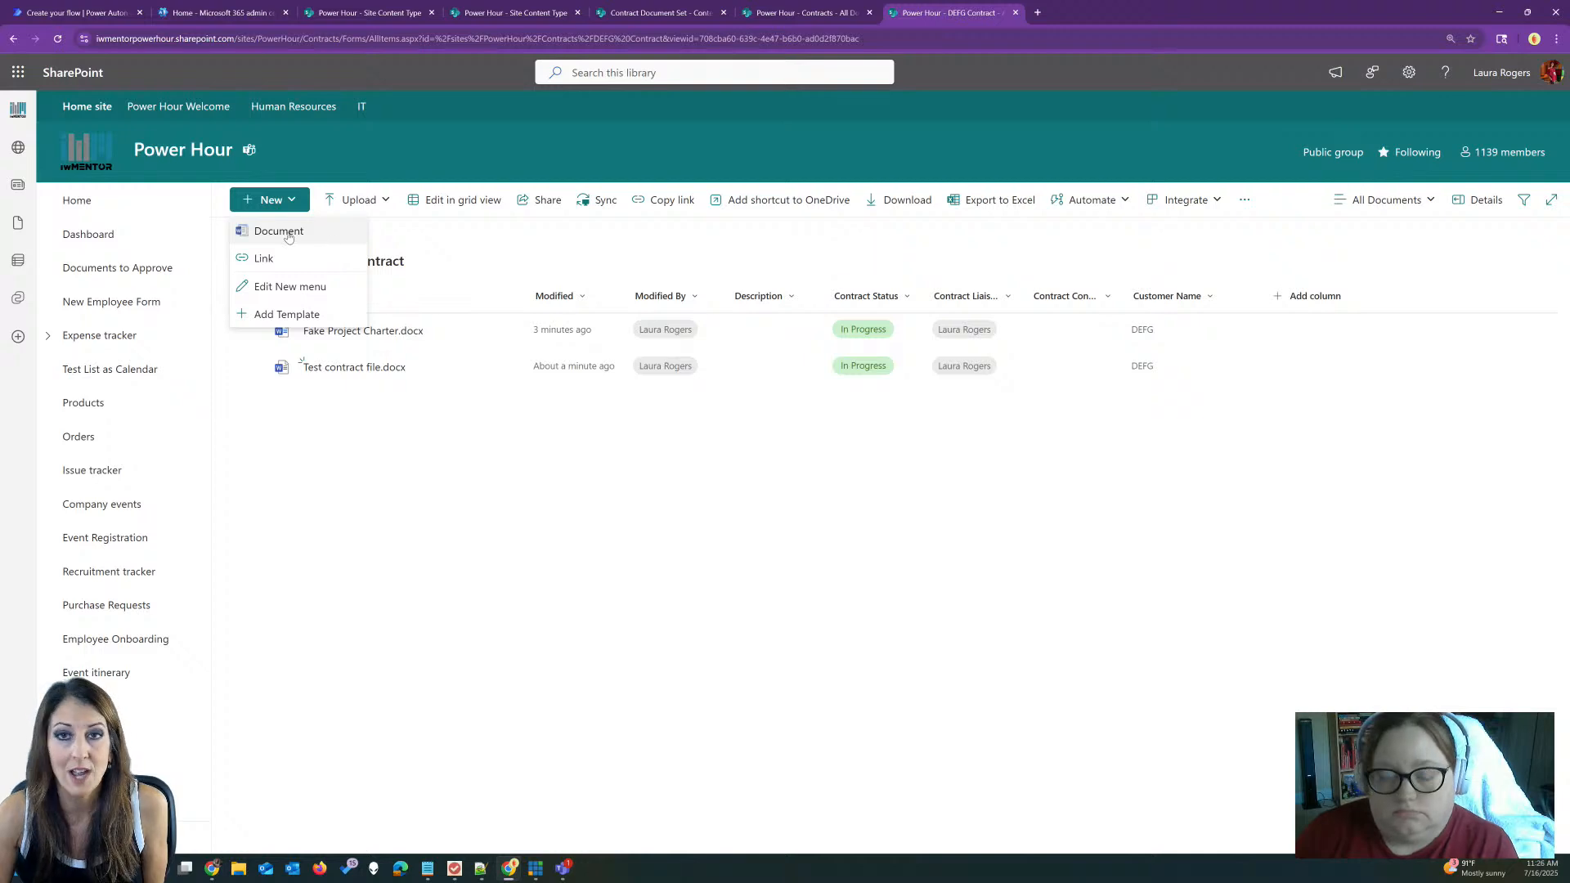
pyautogui.click(464, 245)
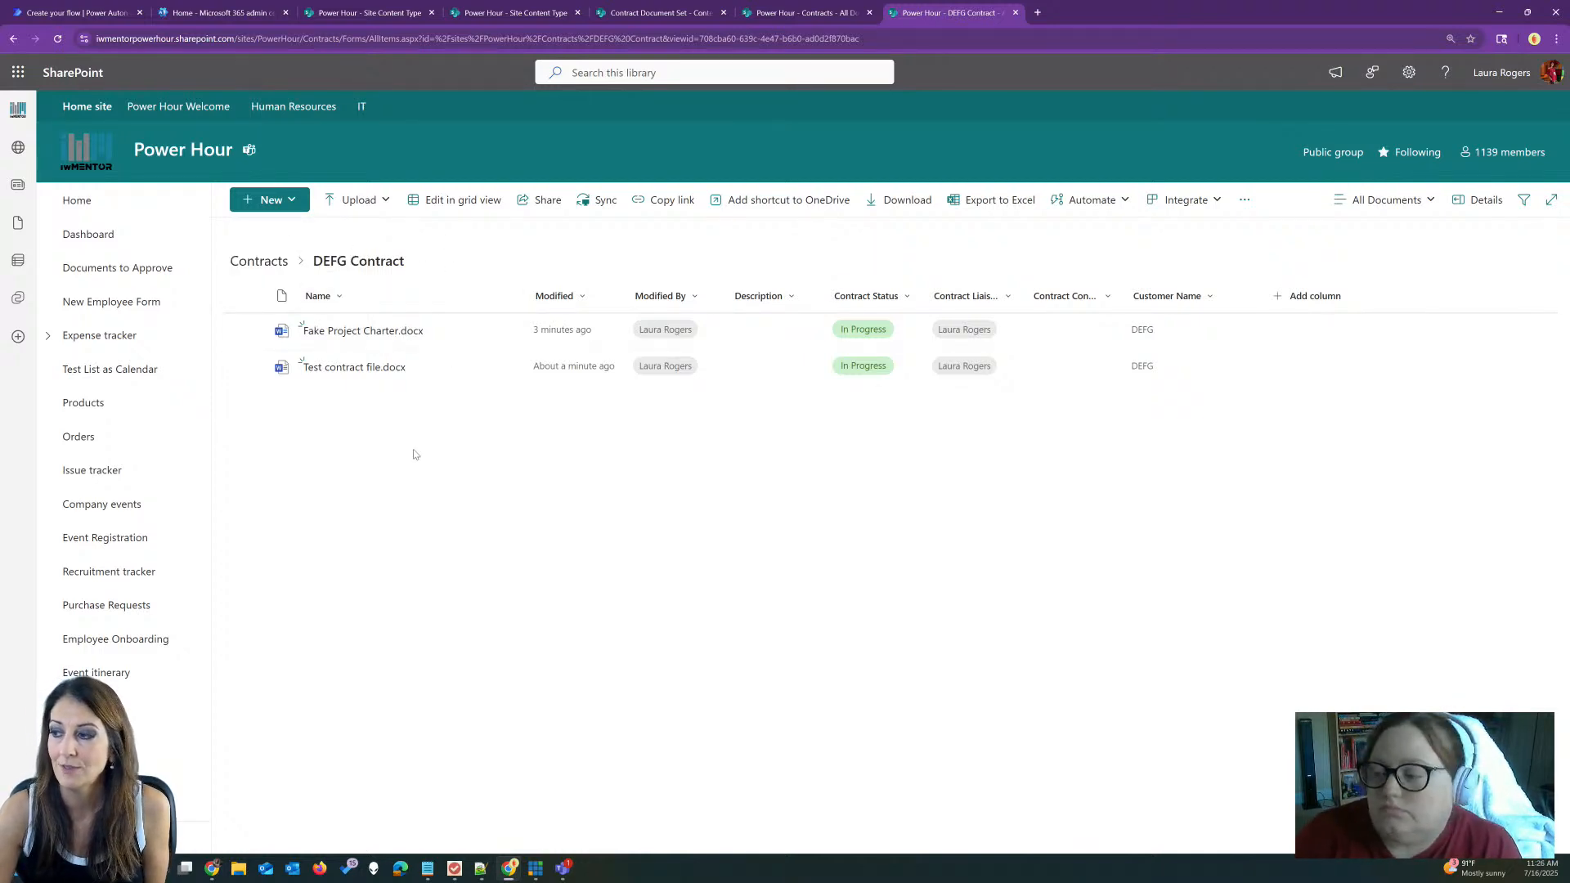
pyautogui.click(248, 263)
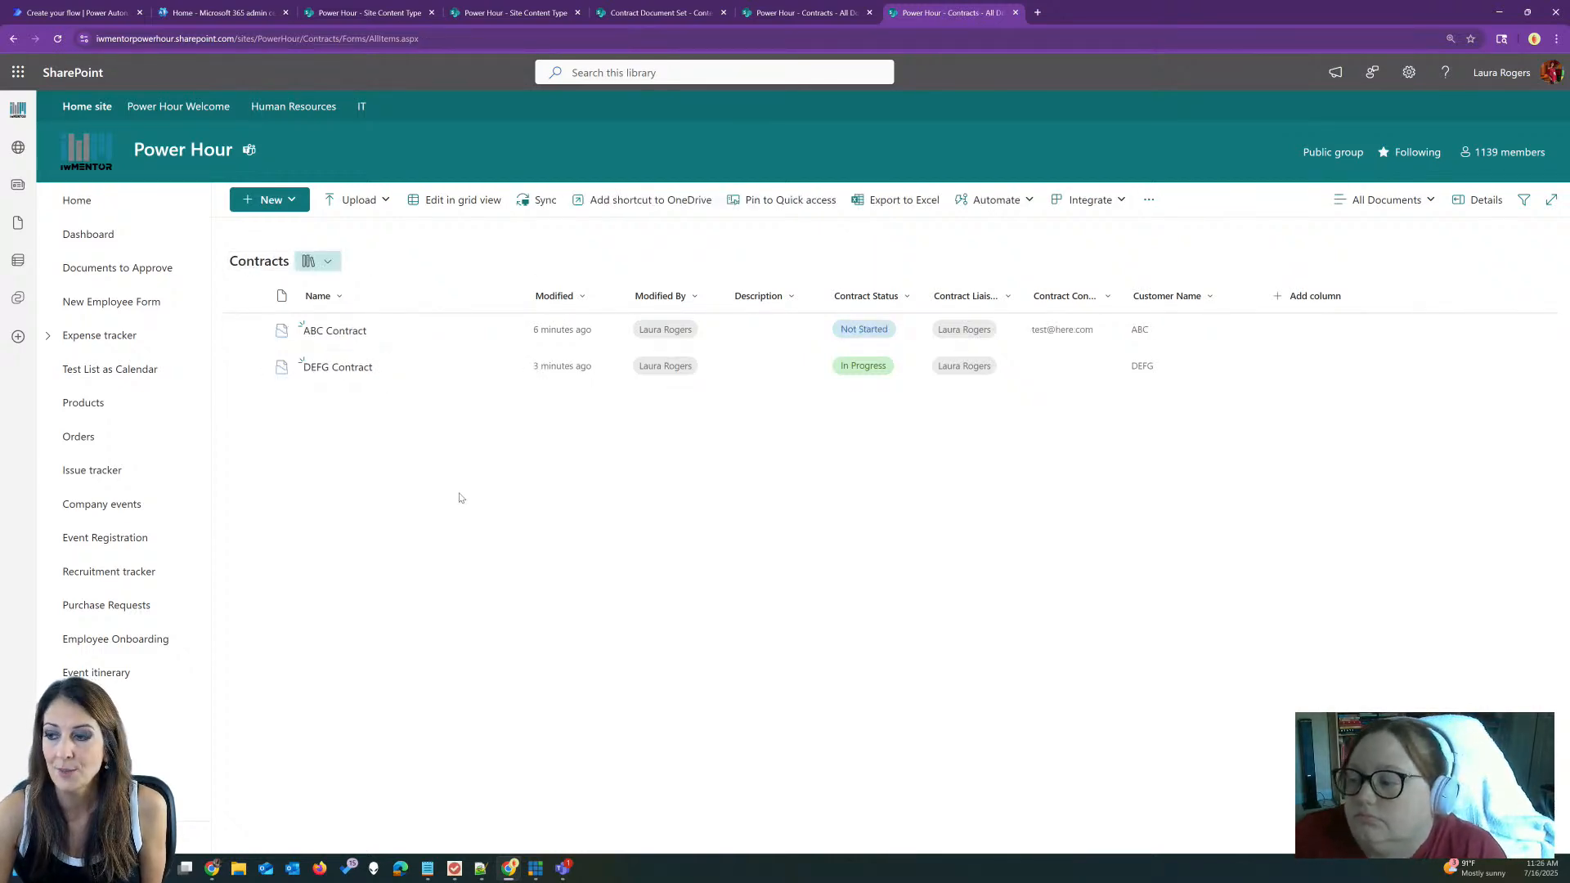
# Step: Capture a version of the ABC Contract document set with the comment 'first set of files'
pyautogui.click(409, 370)
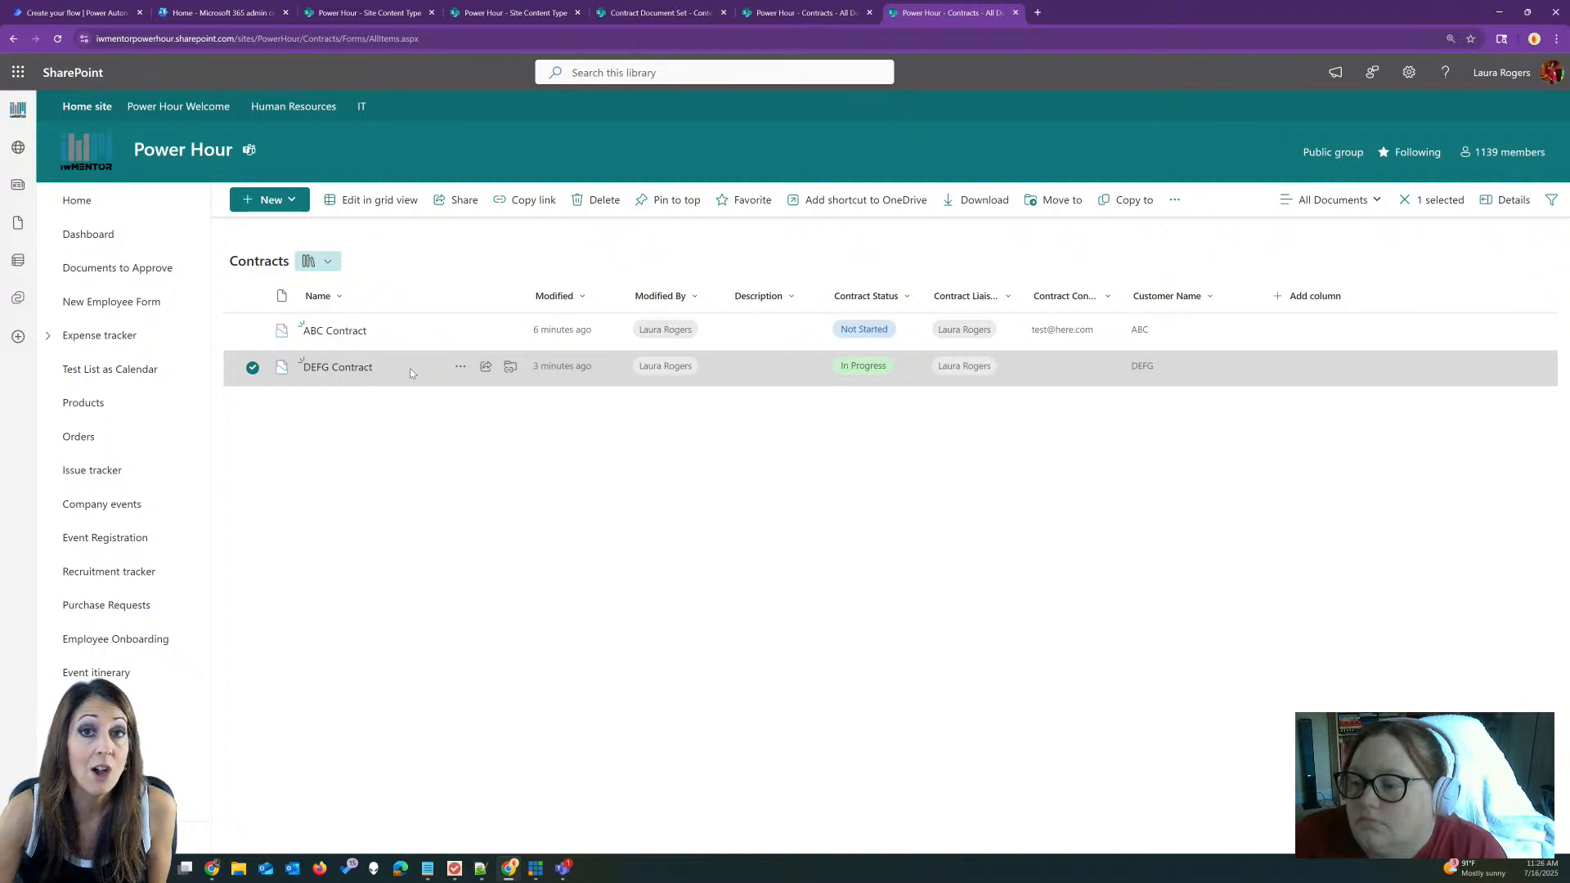
pyautogui.click(410, 345)
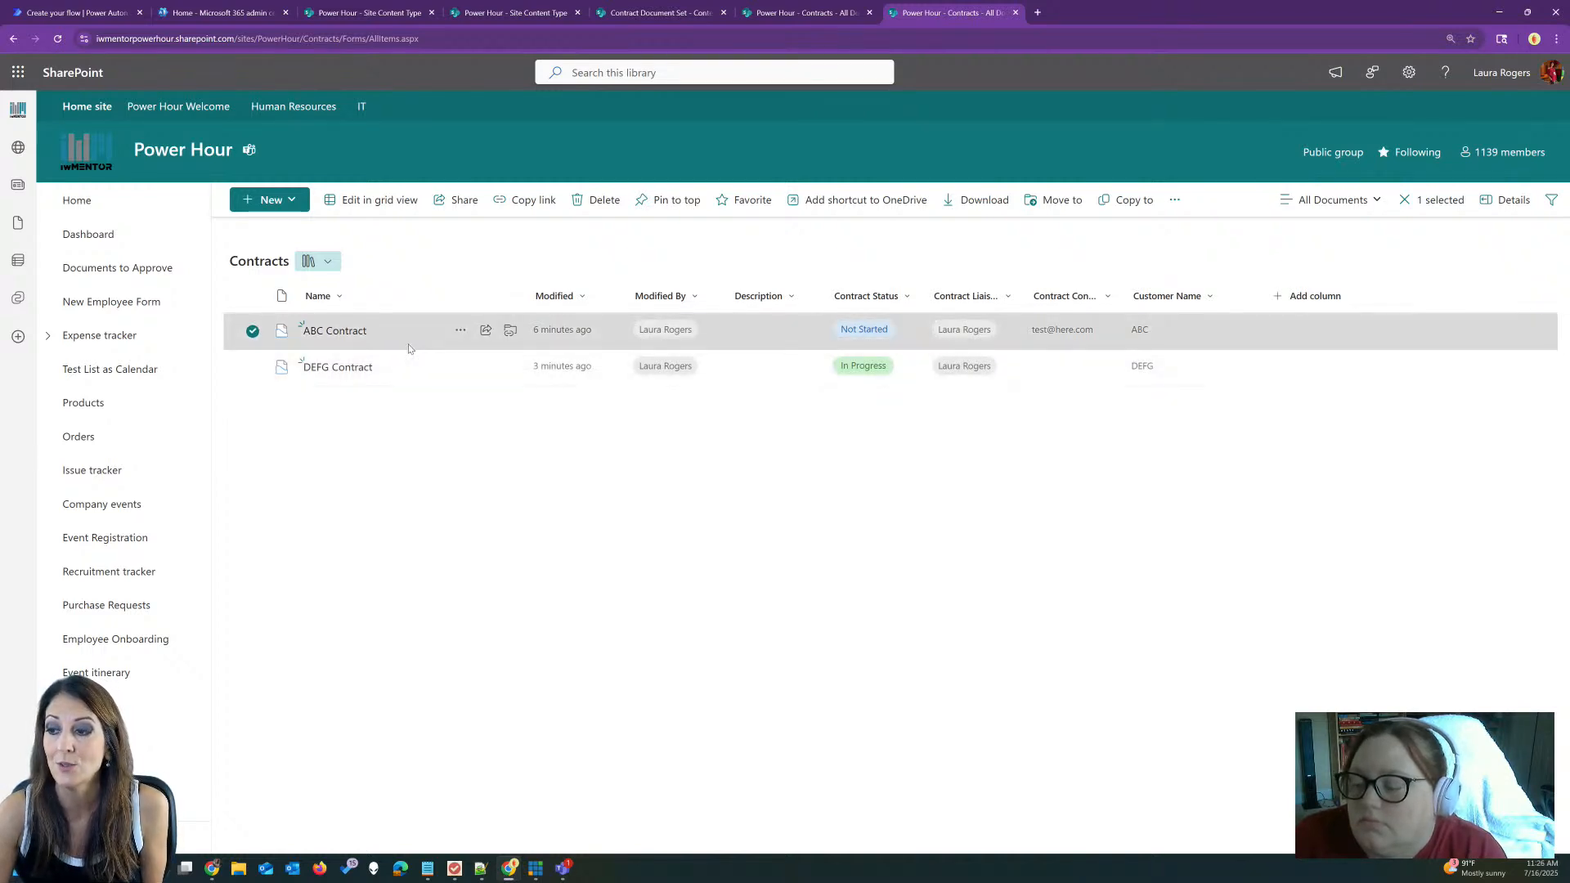
pyautogui.click(460, 333)
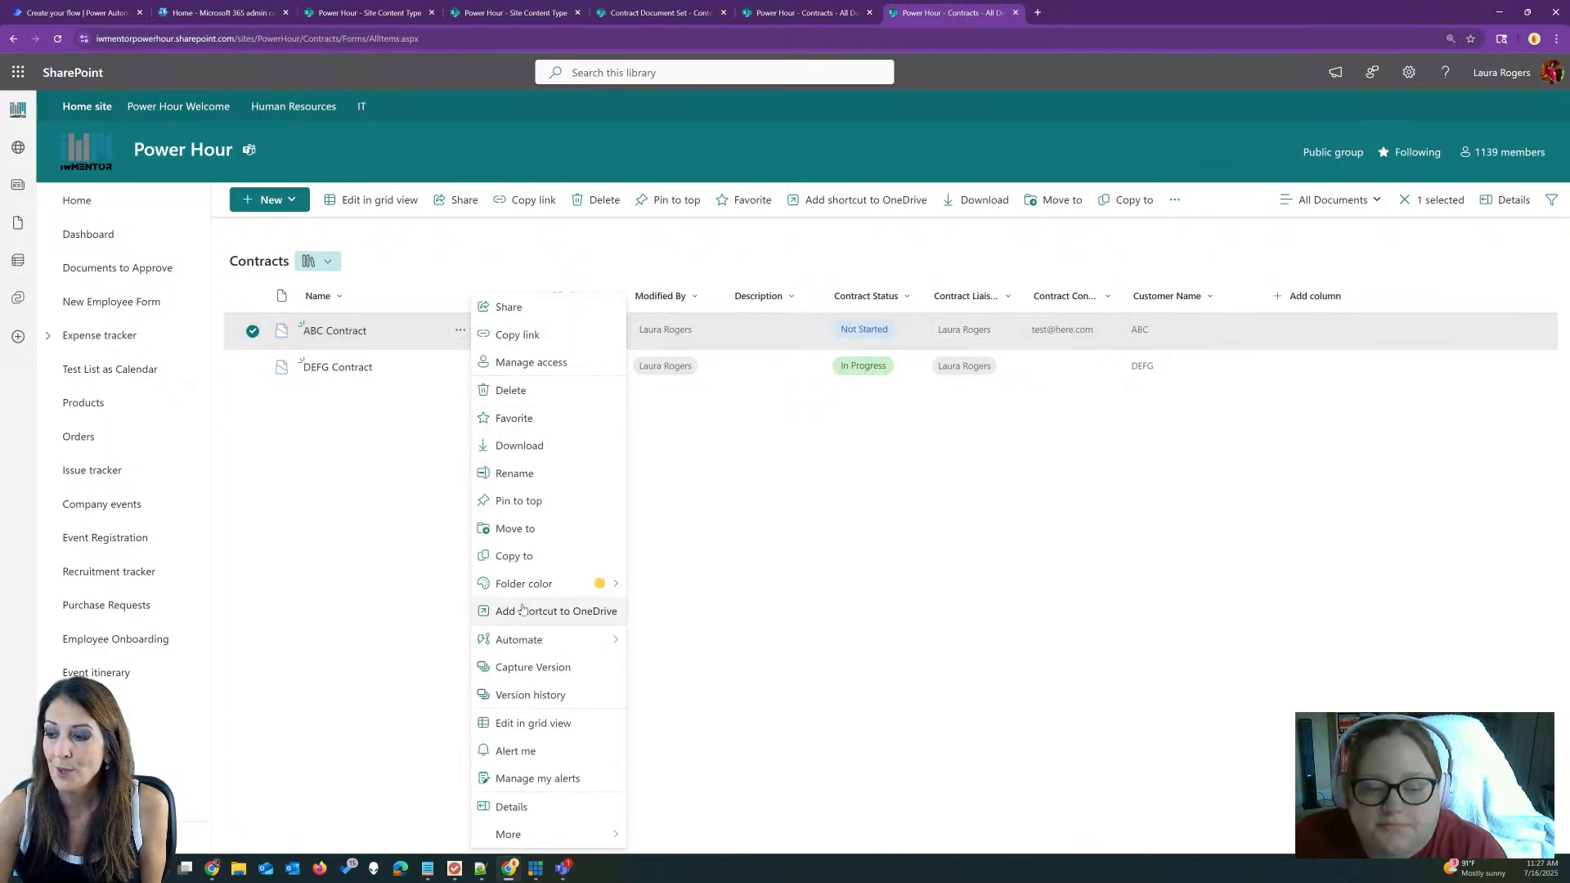
pyautogui.click(556, 667)
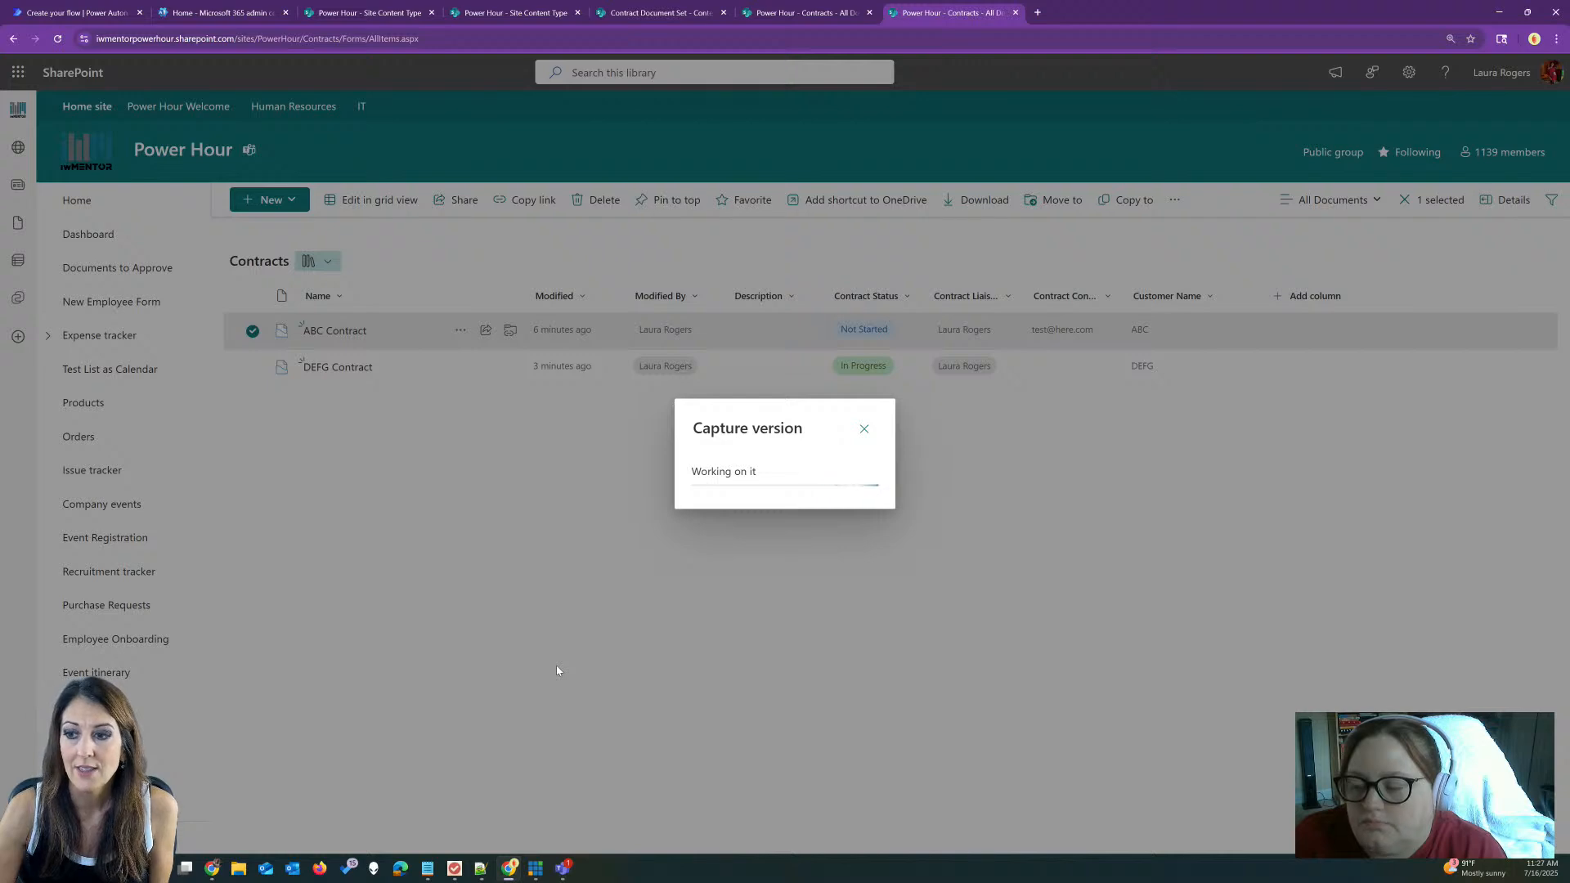
pyautogui.click(812, 454)
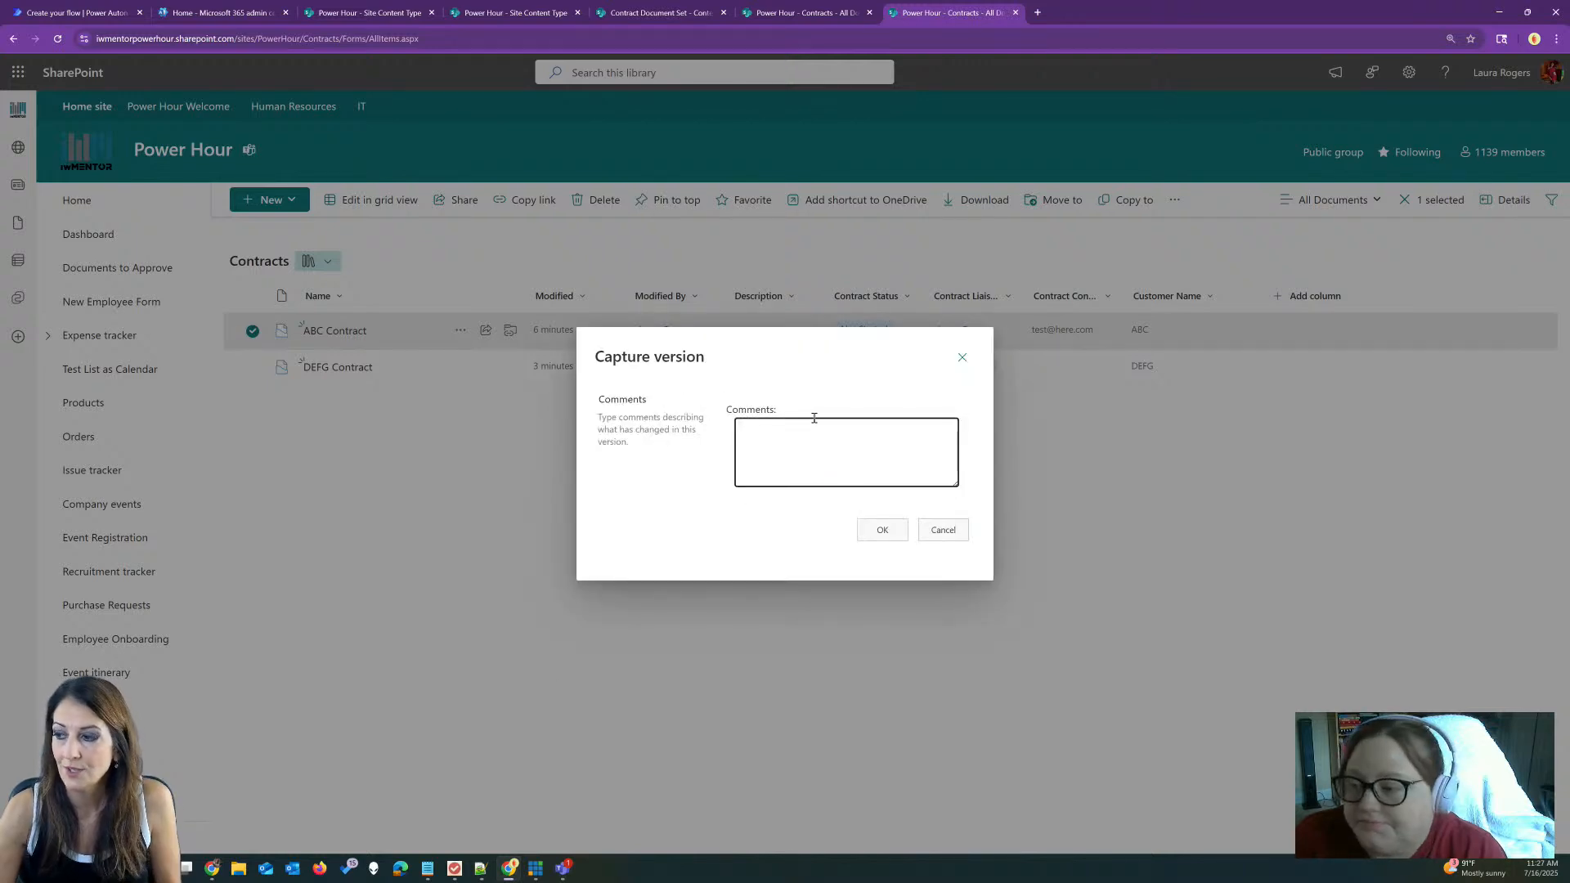
pyautogui.write('first set of files')
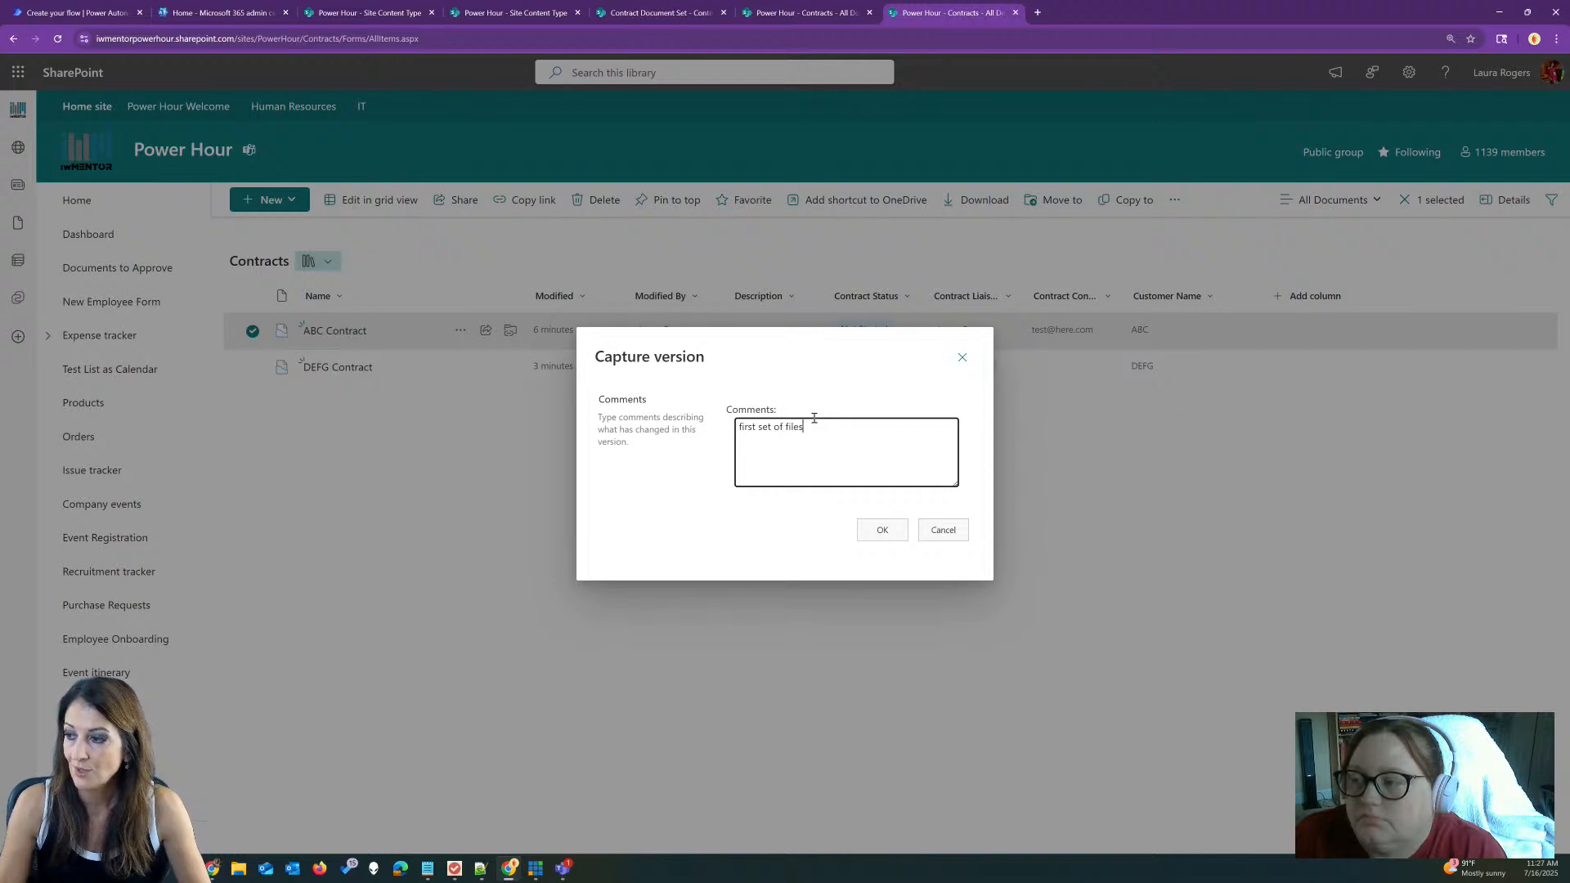
pyautogui.click(894, 533)
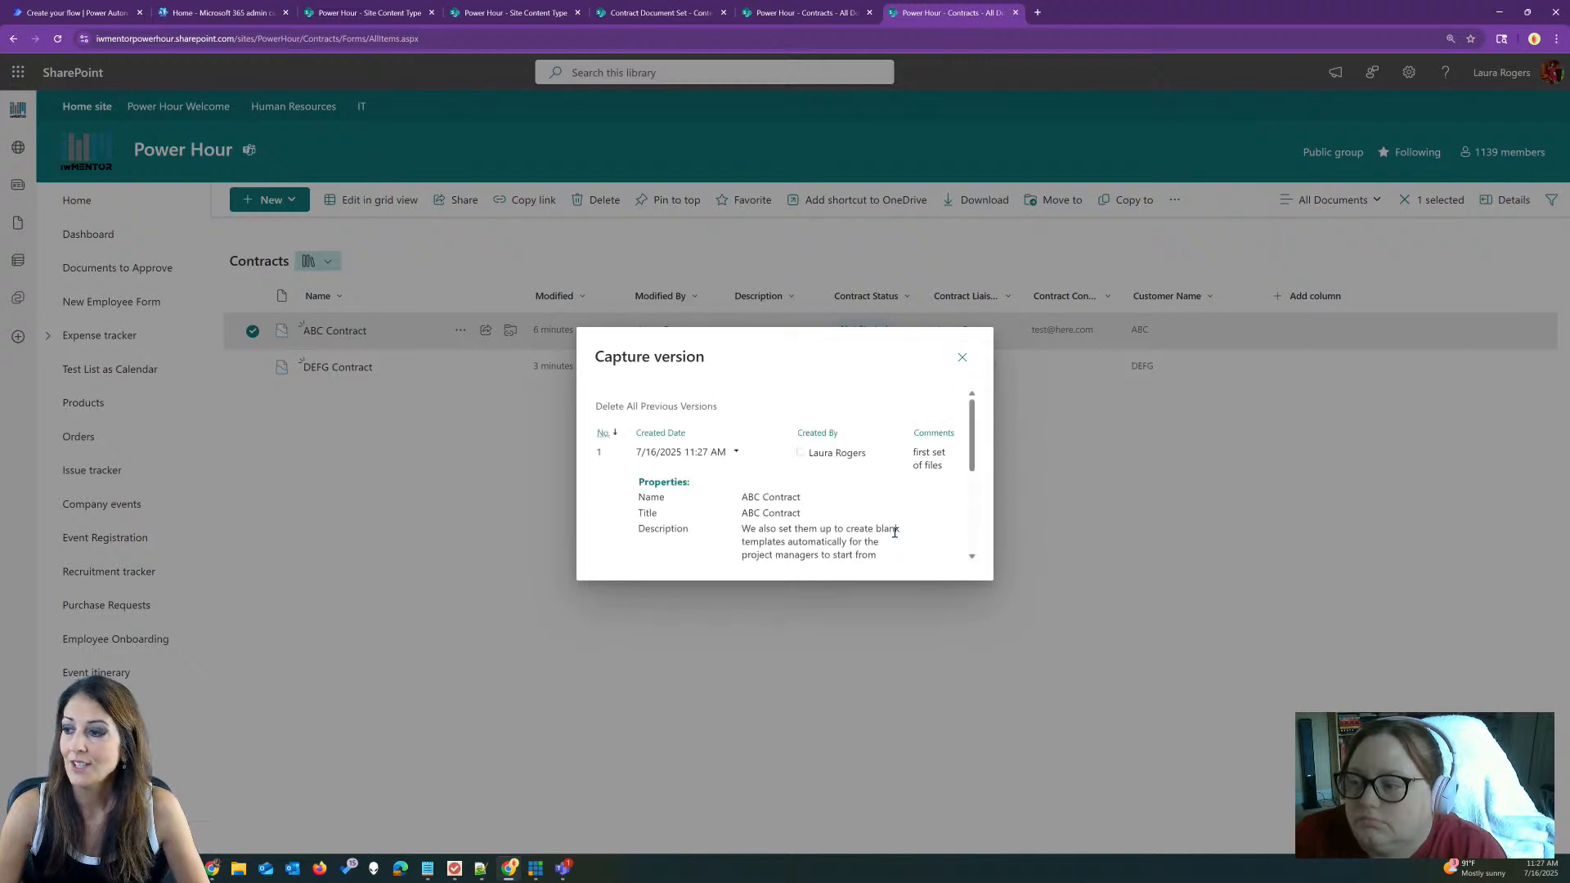
# Step: Check ABC Contract's version history, then open the set to show its four files
pyautogui.moveTo(974, 432); pyautogui.dragTo(989, 529)
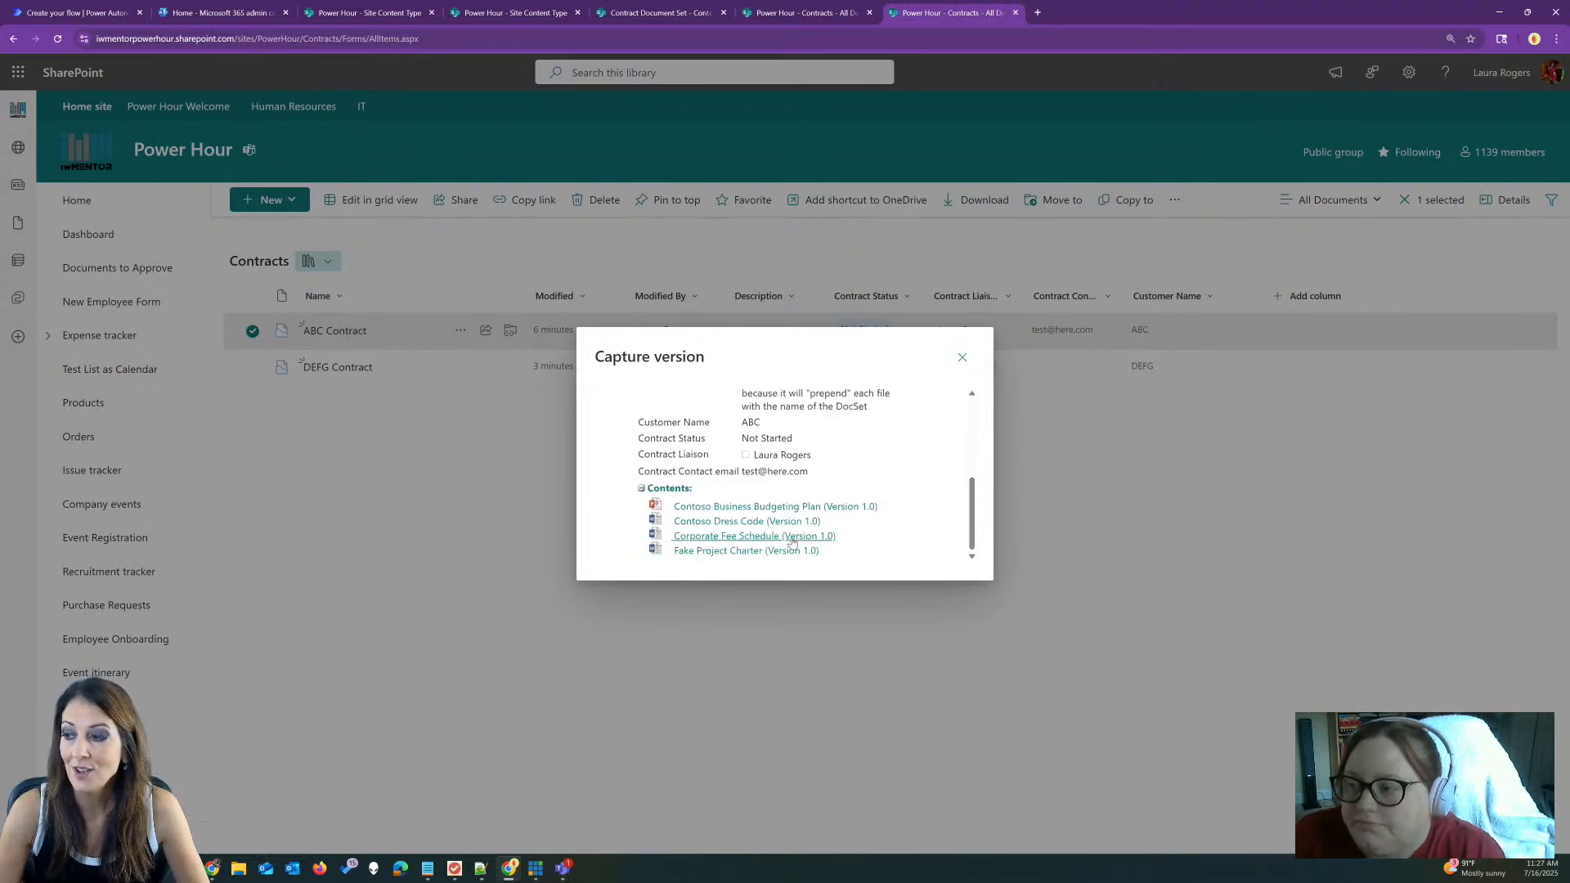
pyautogui.moveTo(969, 531)
pyautogui.mouseDown()
pyautogui.moveTo(972, 458)
pyautogui.moveTo(973, 535)
pyautogui.mouseUp()
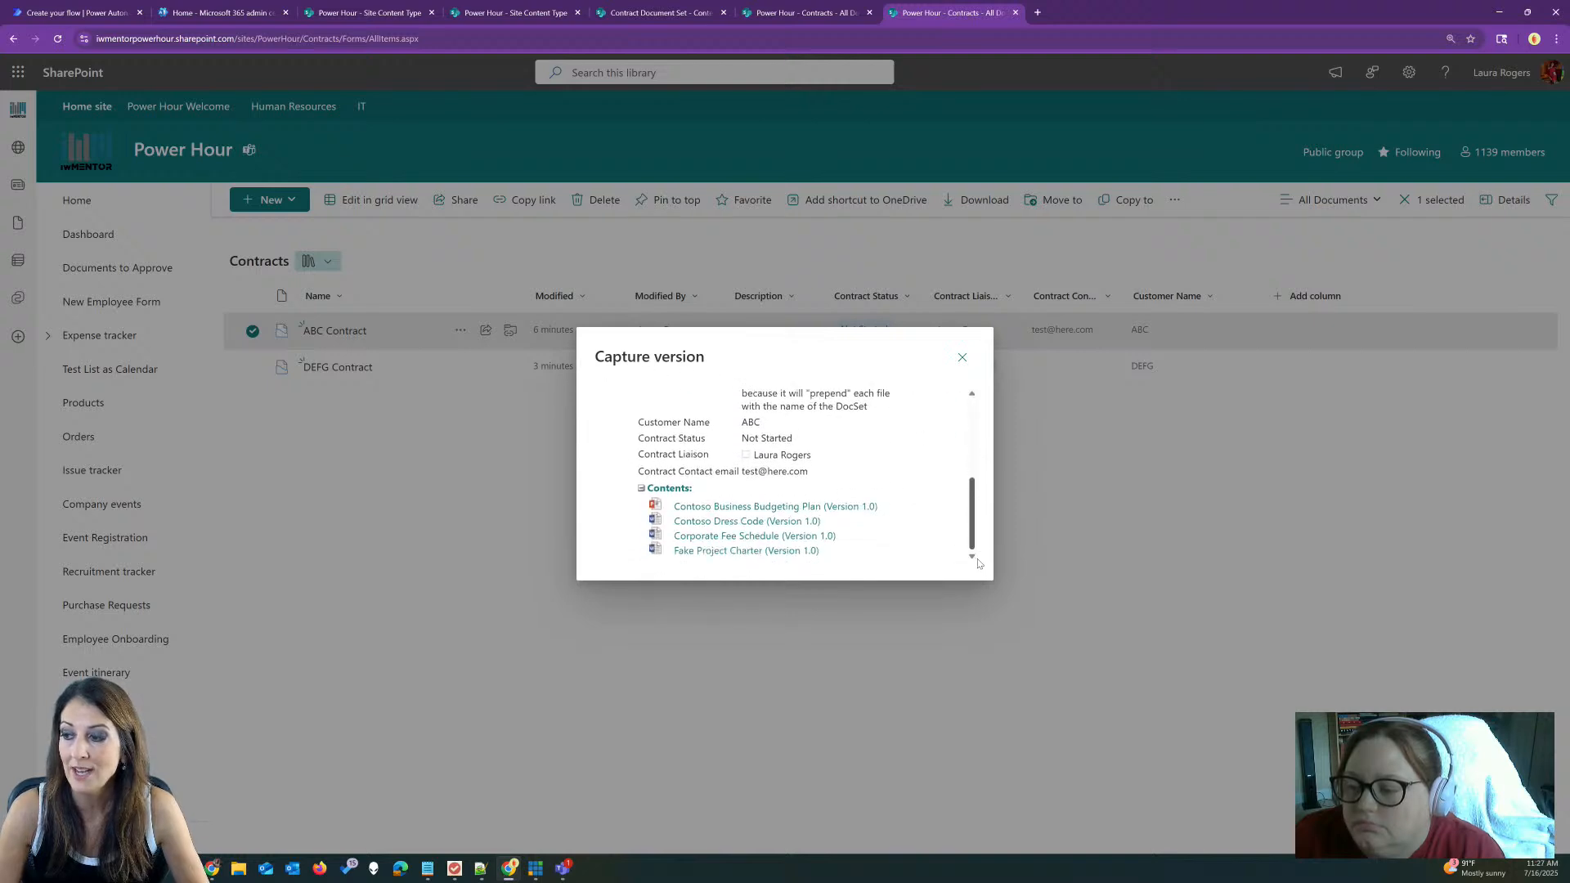
pyautogui.click(962, 360)
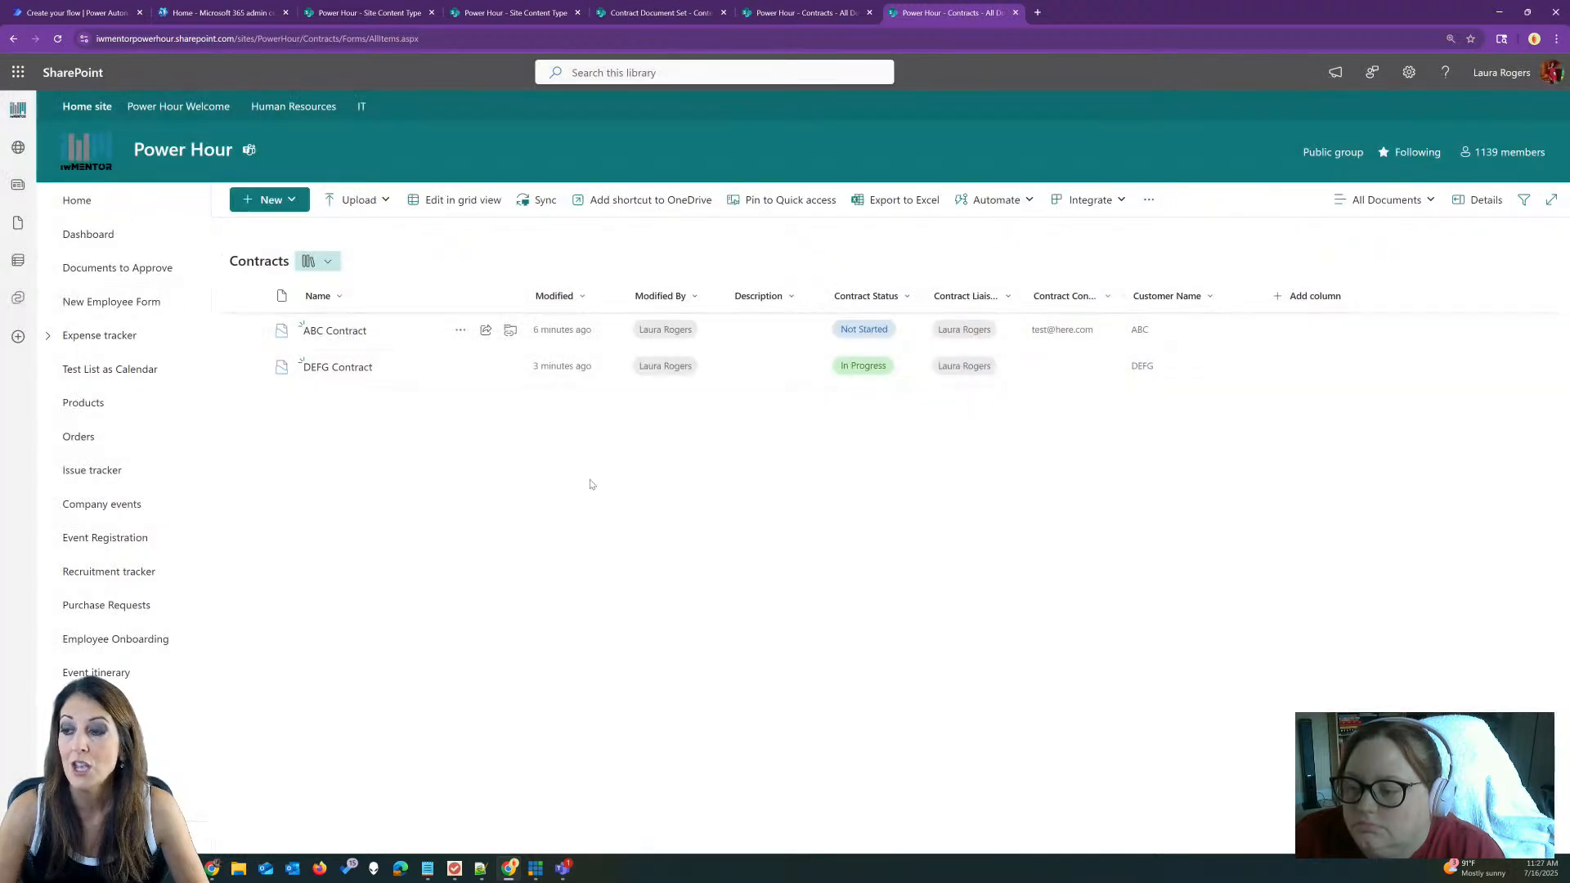
pyautogui.click(460, 330)
pyautogui.click(530, 695)
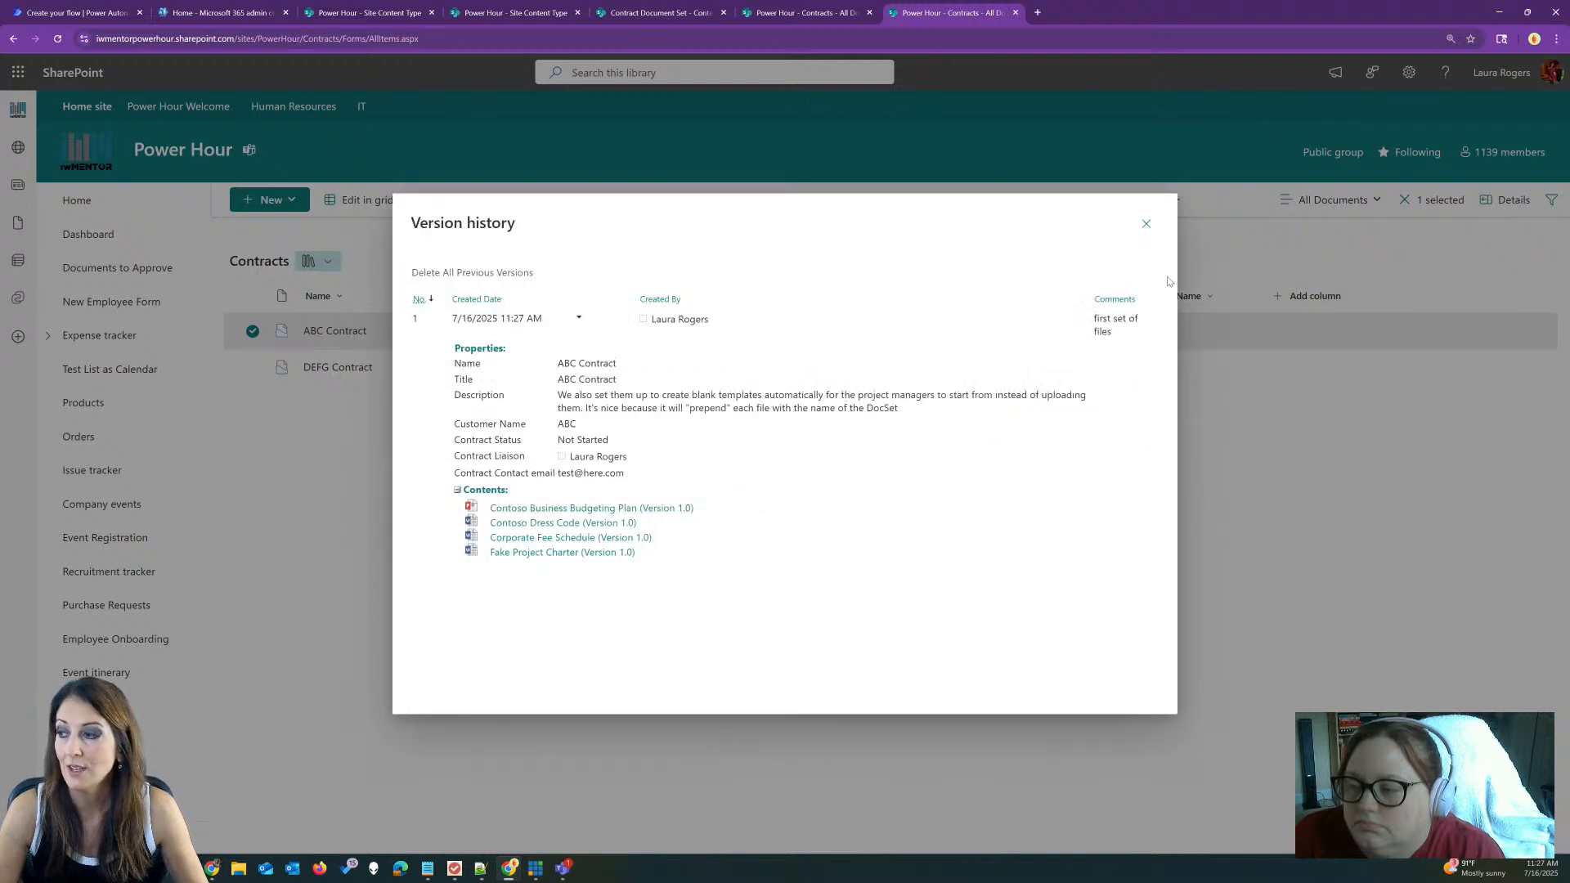
pyautogui.click(1145, 226)
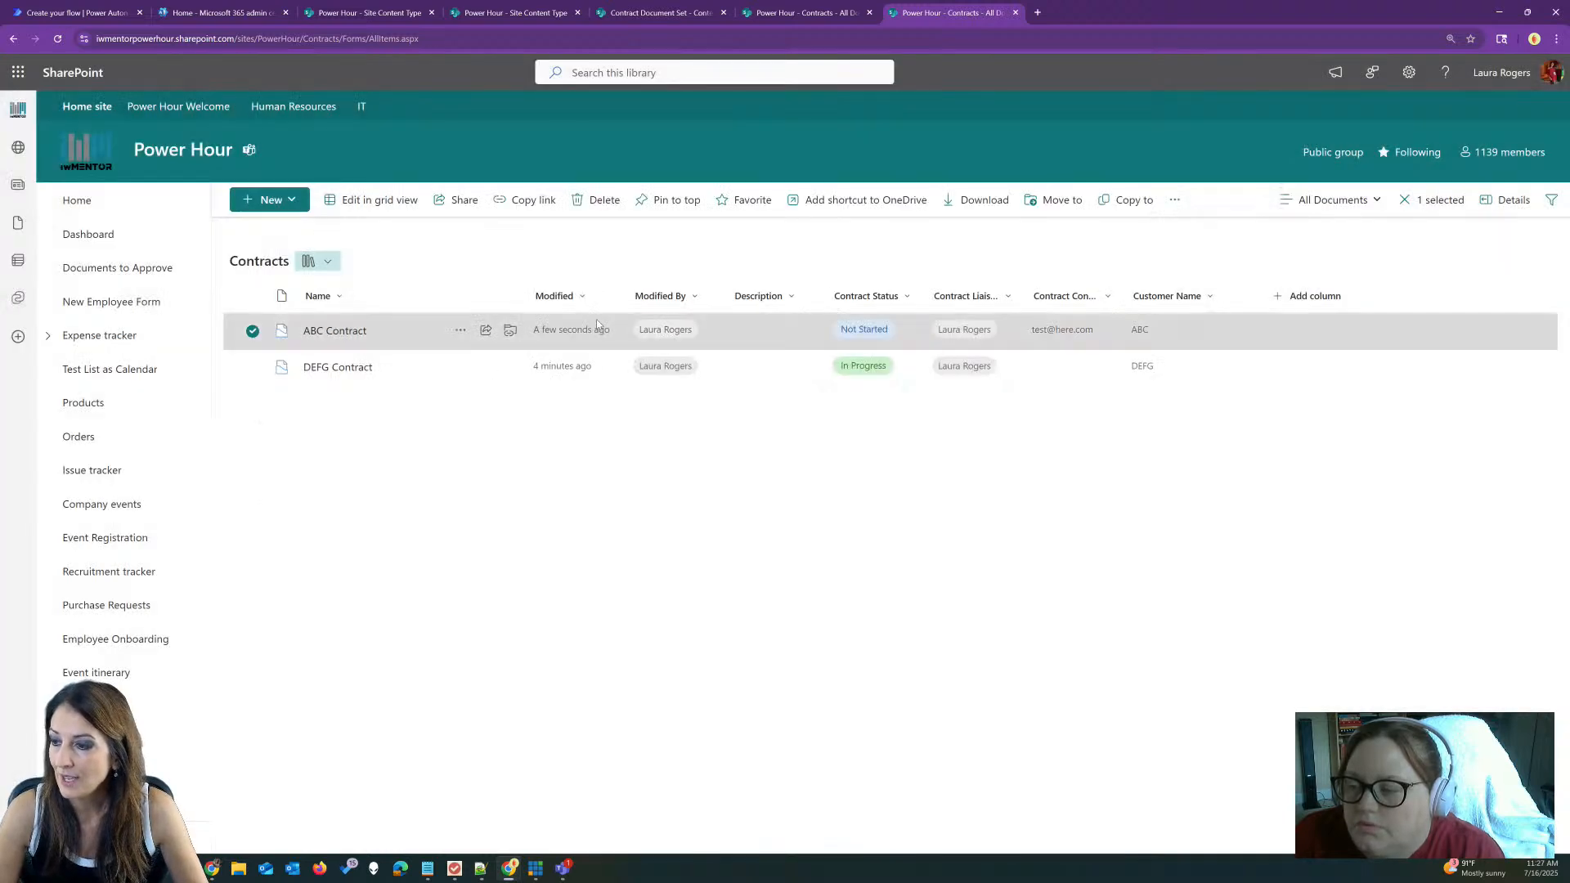
pyautogui.click(334, 330)
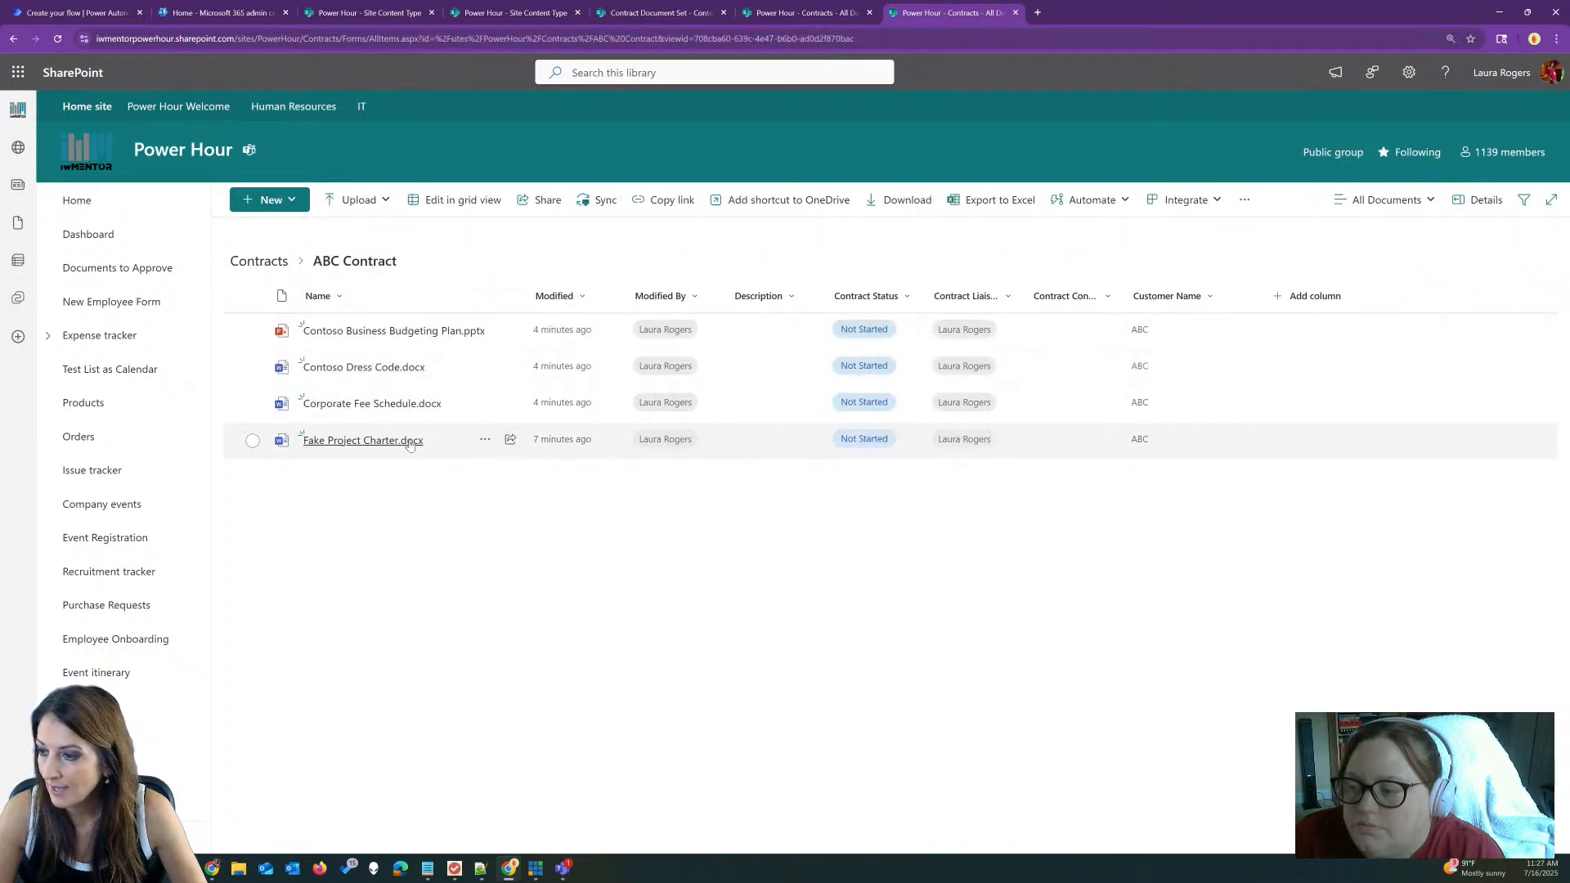
# Step: Change the Contoso Dress Code effective date year from 2021 to 2025, then return to Contracts
pyautogui.click(370, 367)
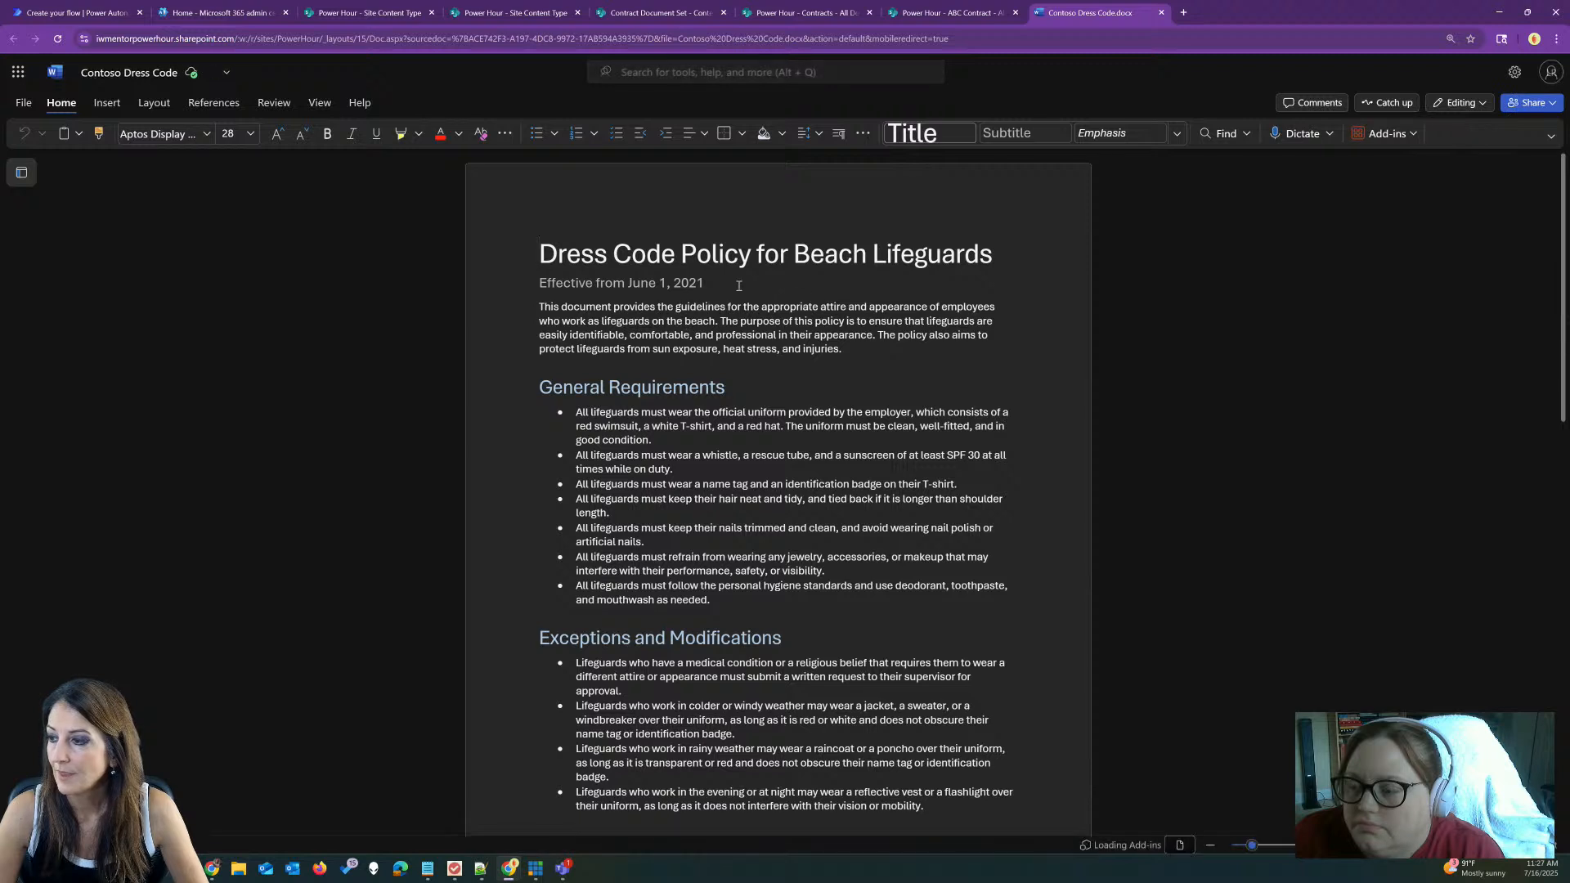
pyautogui.click(720, 283)
pyautogui.press('BackSpace')
pyautogui.write('5')
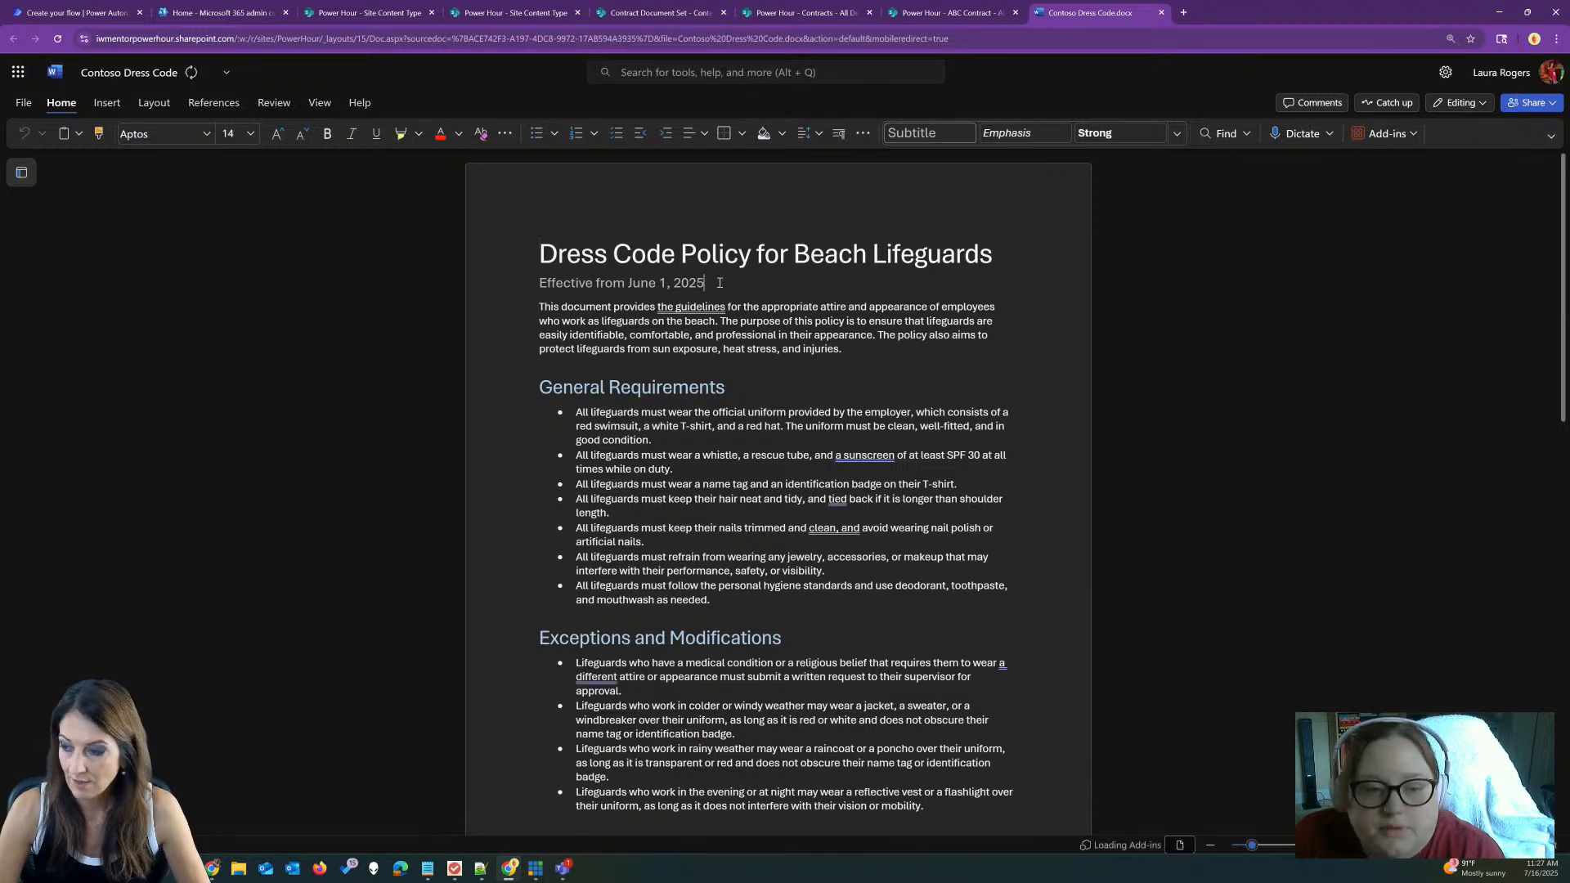
pyautogui.click(919, 347)
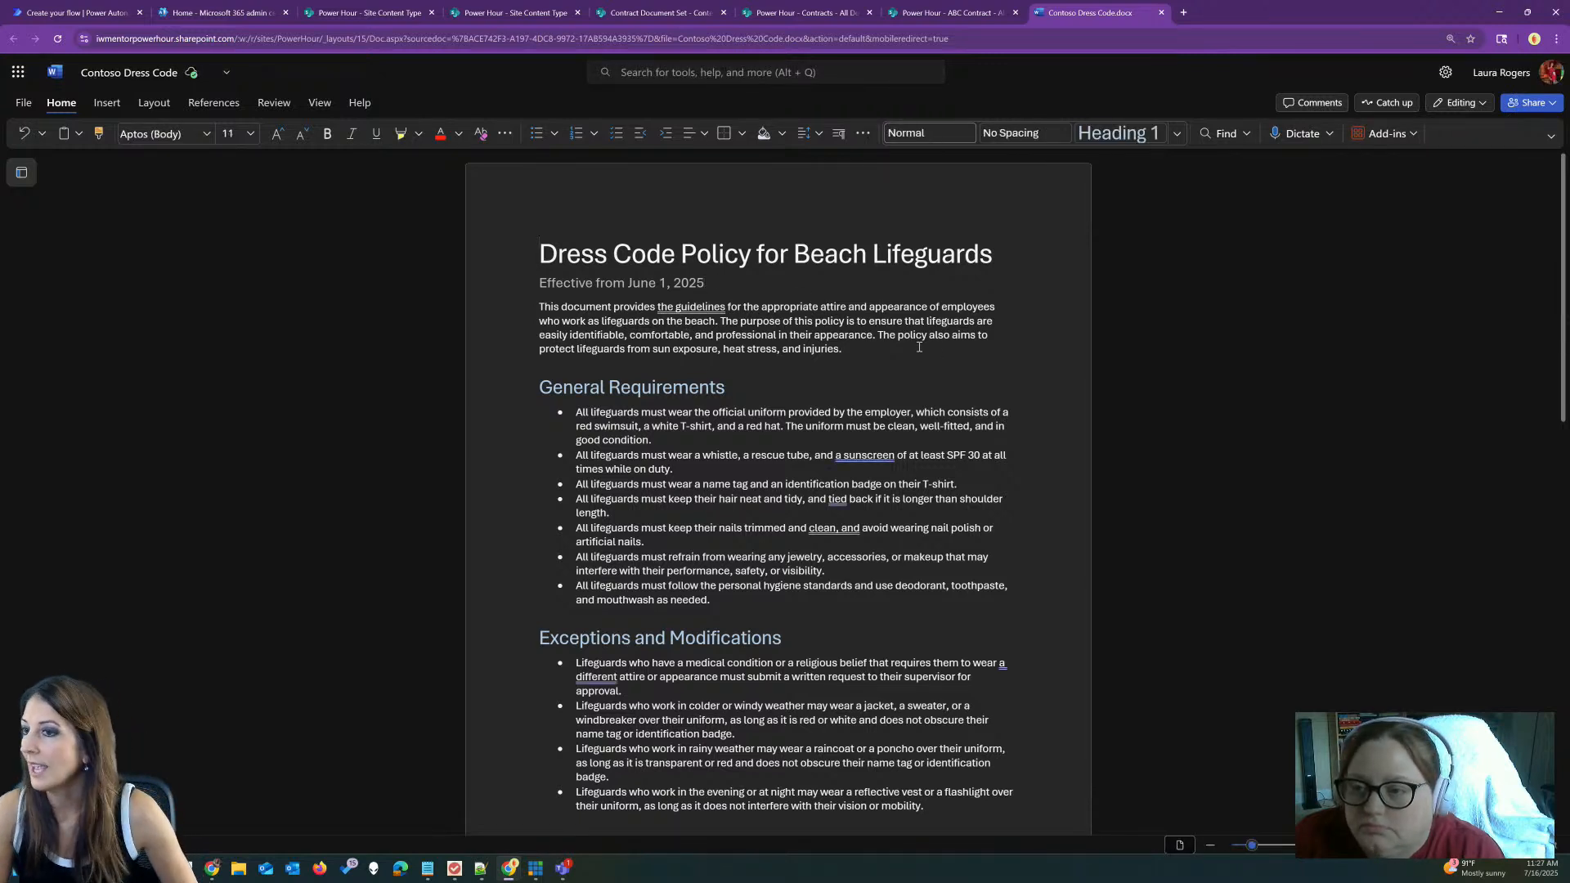
pyautogui.click(1160, 12)
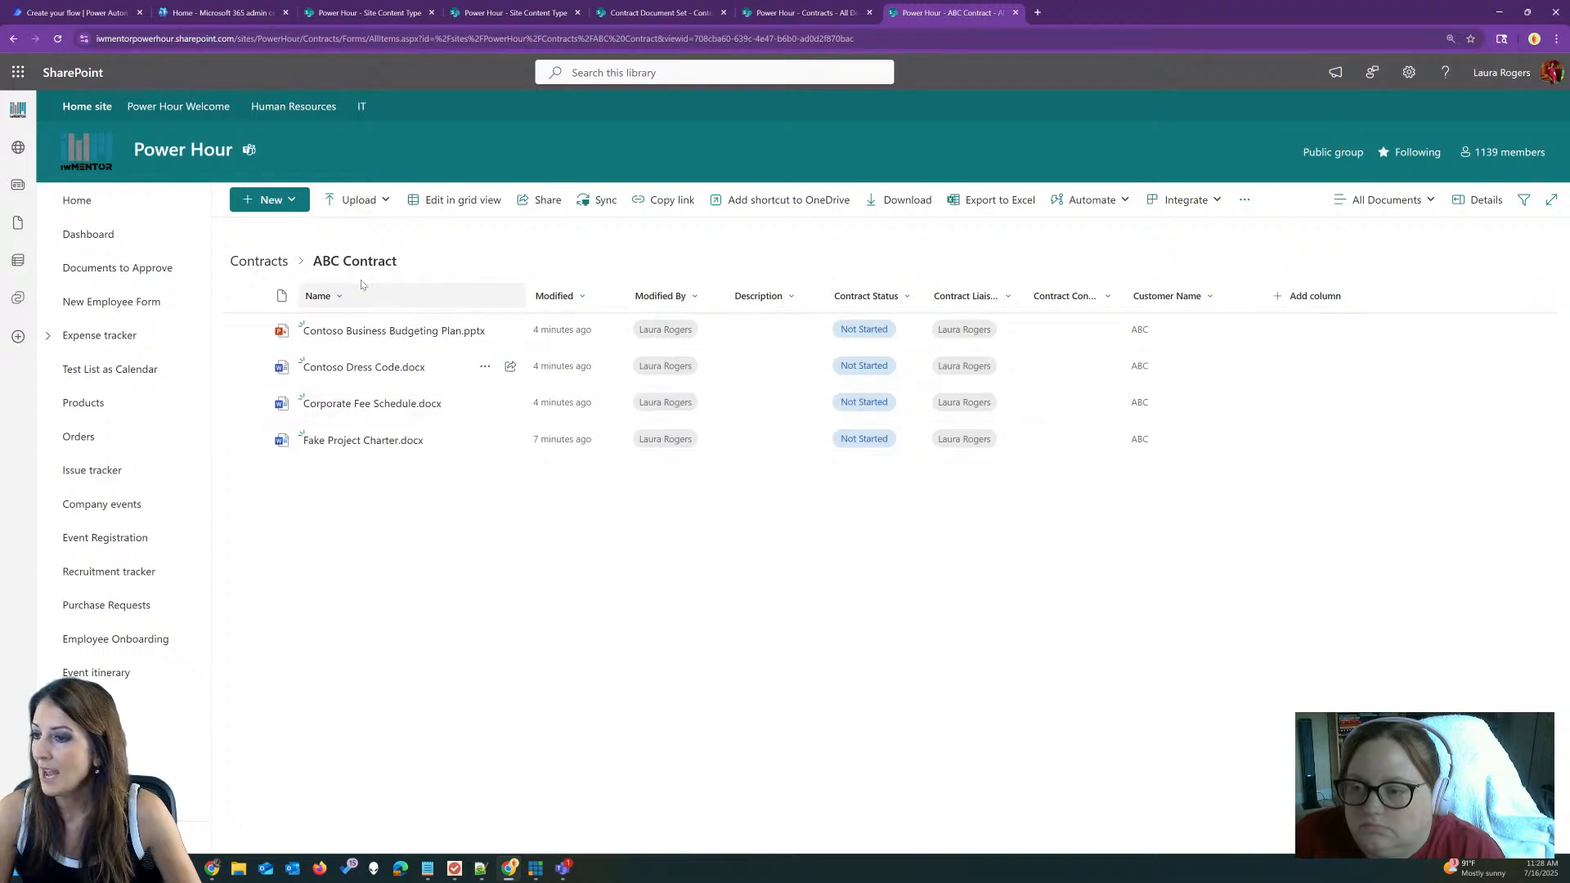
pyautogui.click(272, 263)
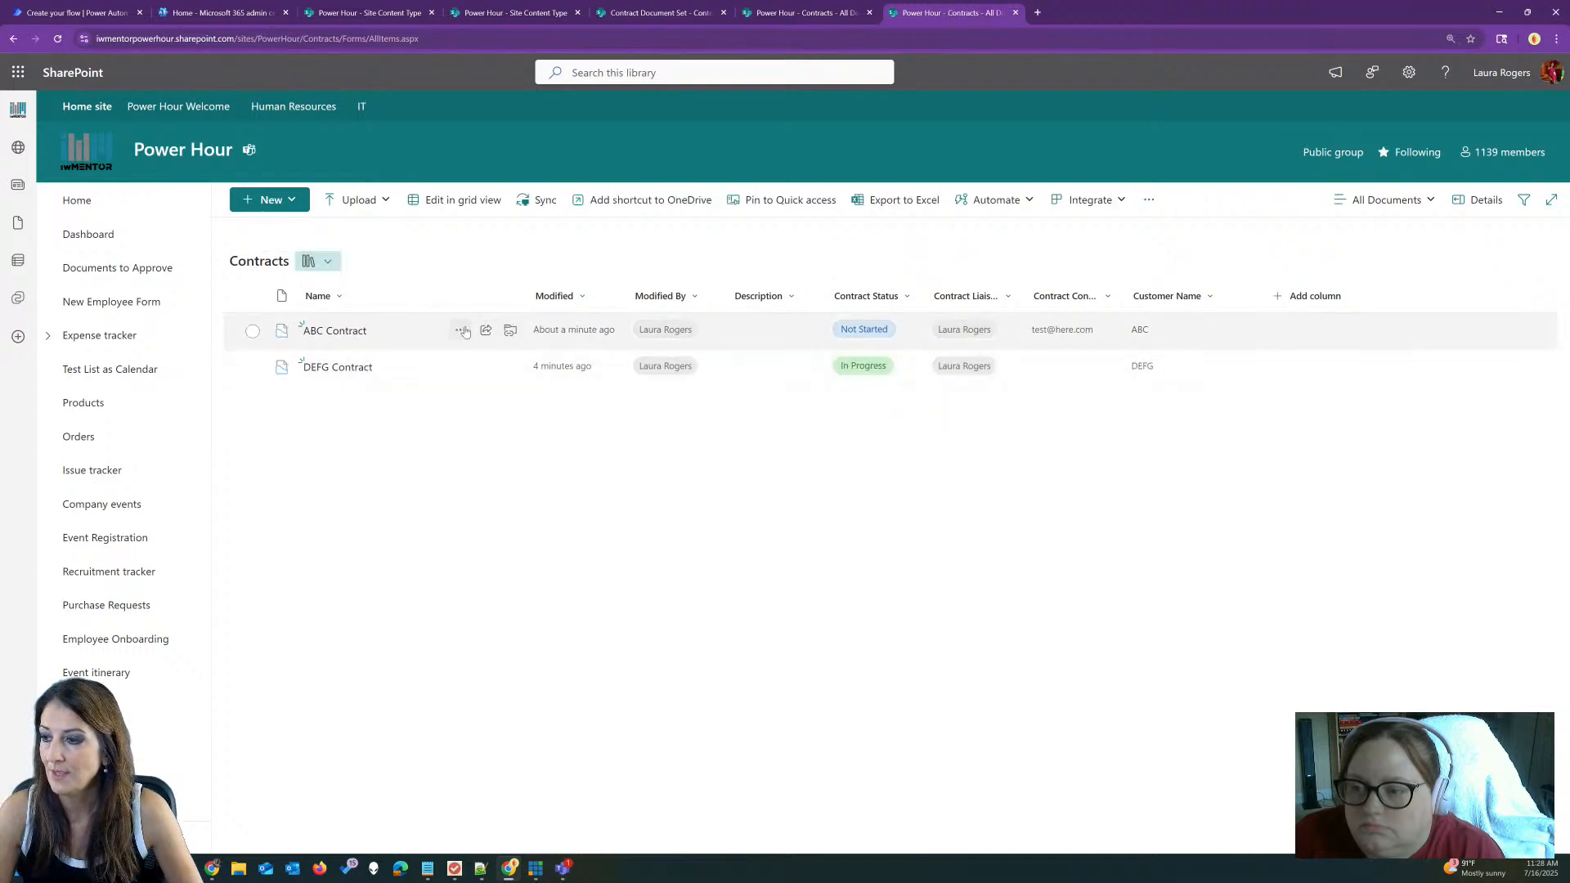
# Step: Capture a new version of ABC Contract with the comment 'second'
pyautogui.click(457, 330)
pyautogui.click(528, 667)
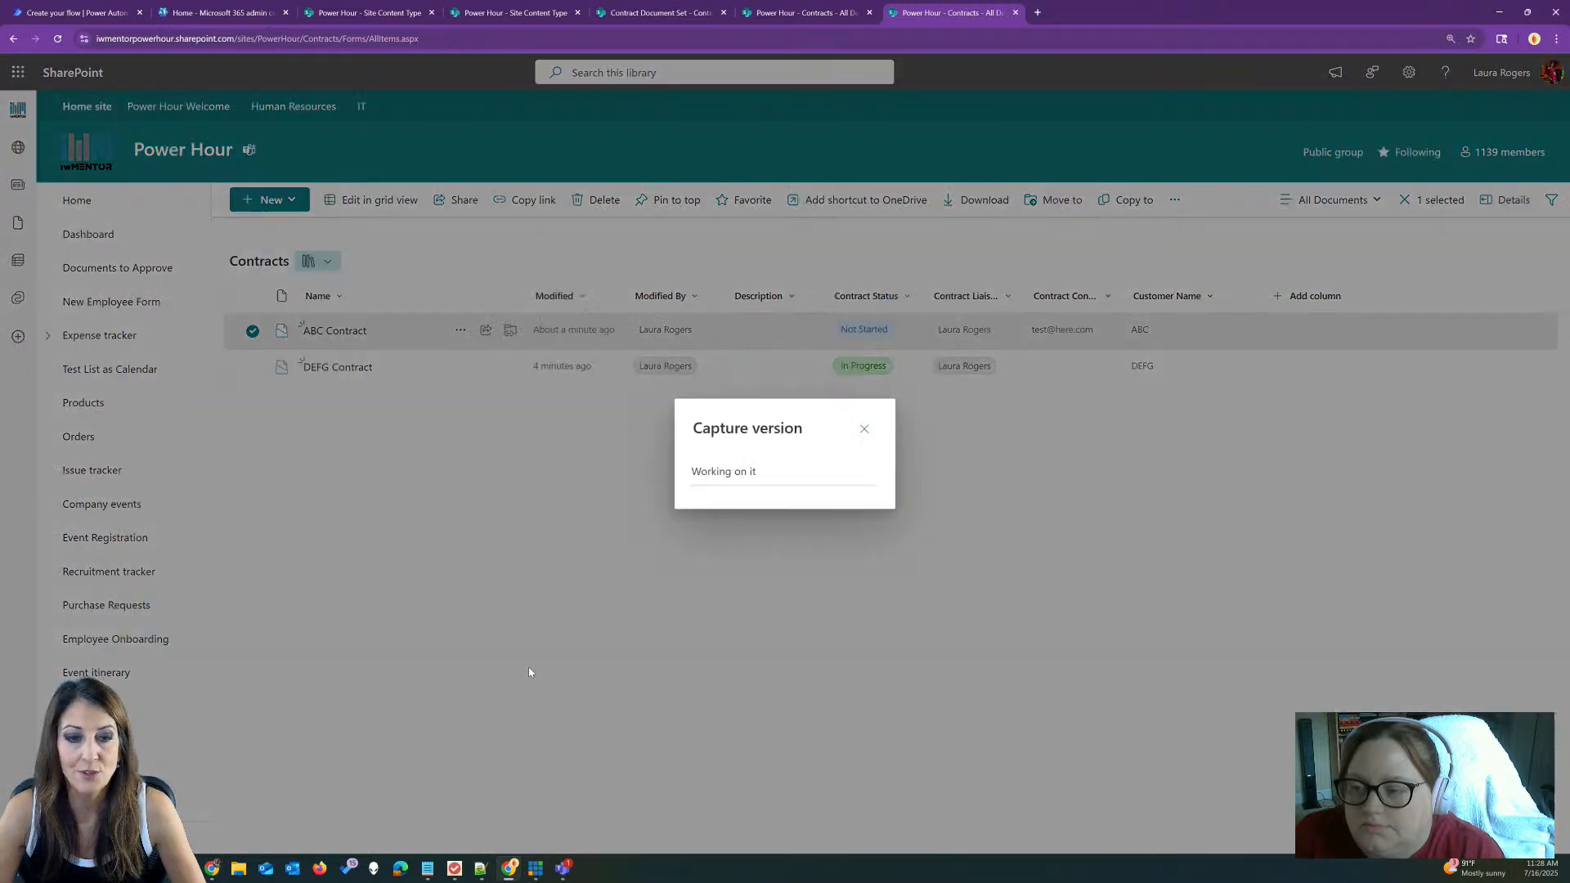
pyautogui.click(778, 445)
pyautogui.write('second')
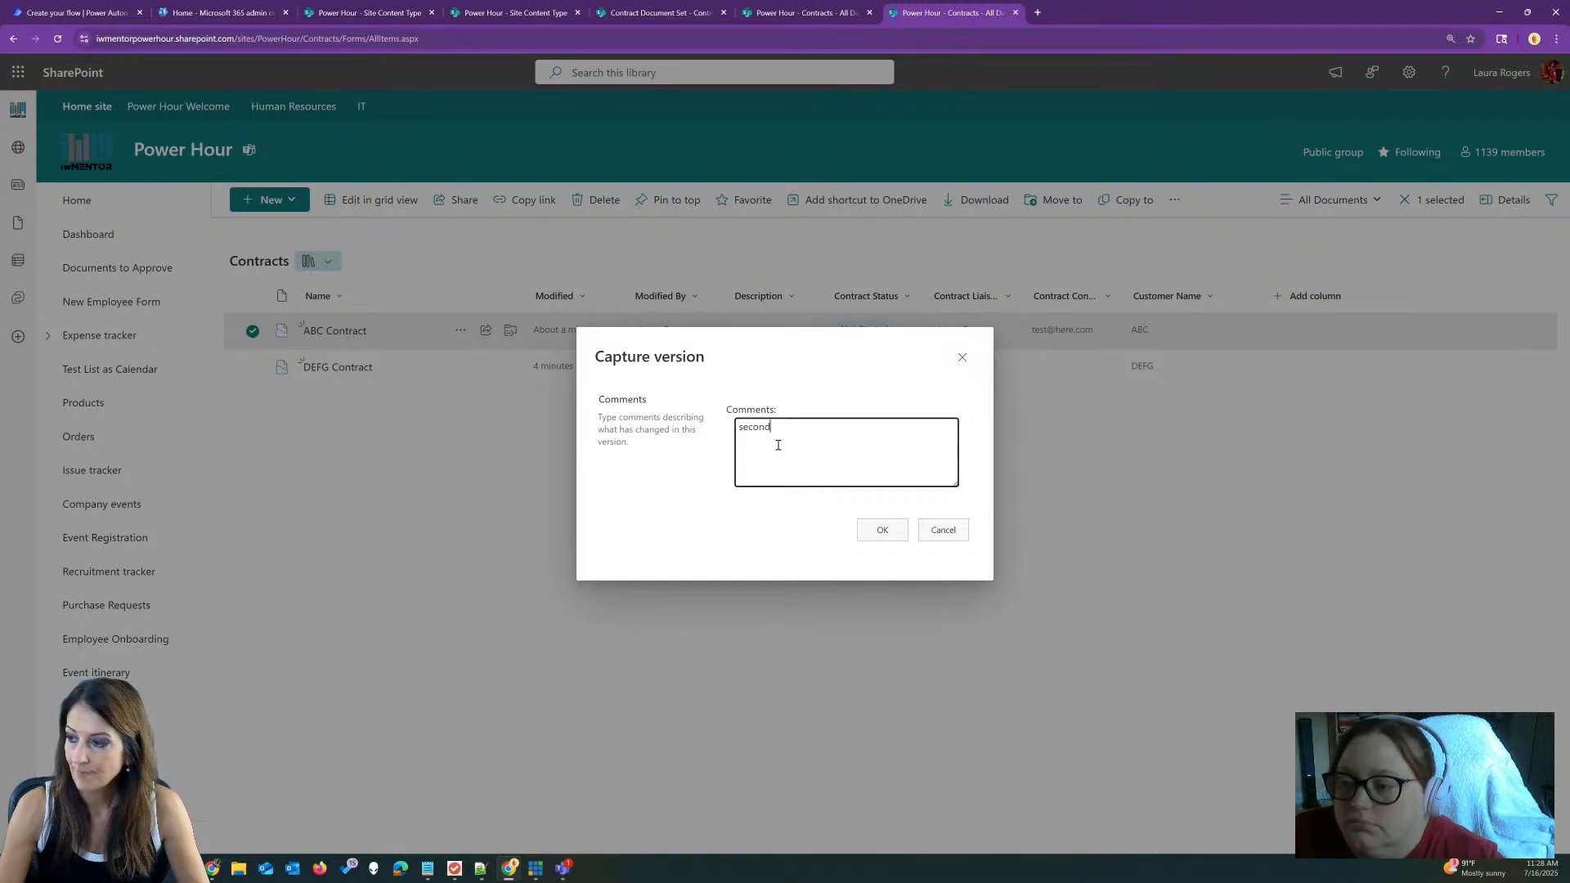
pyautogui.click(882, 537)
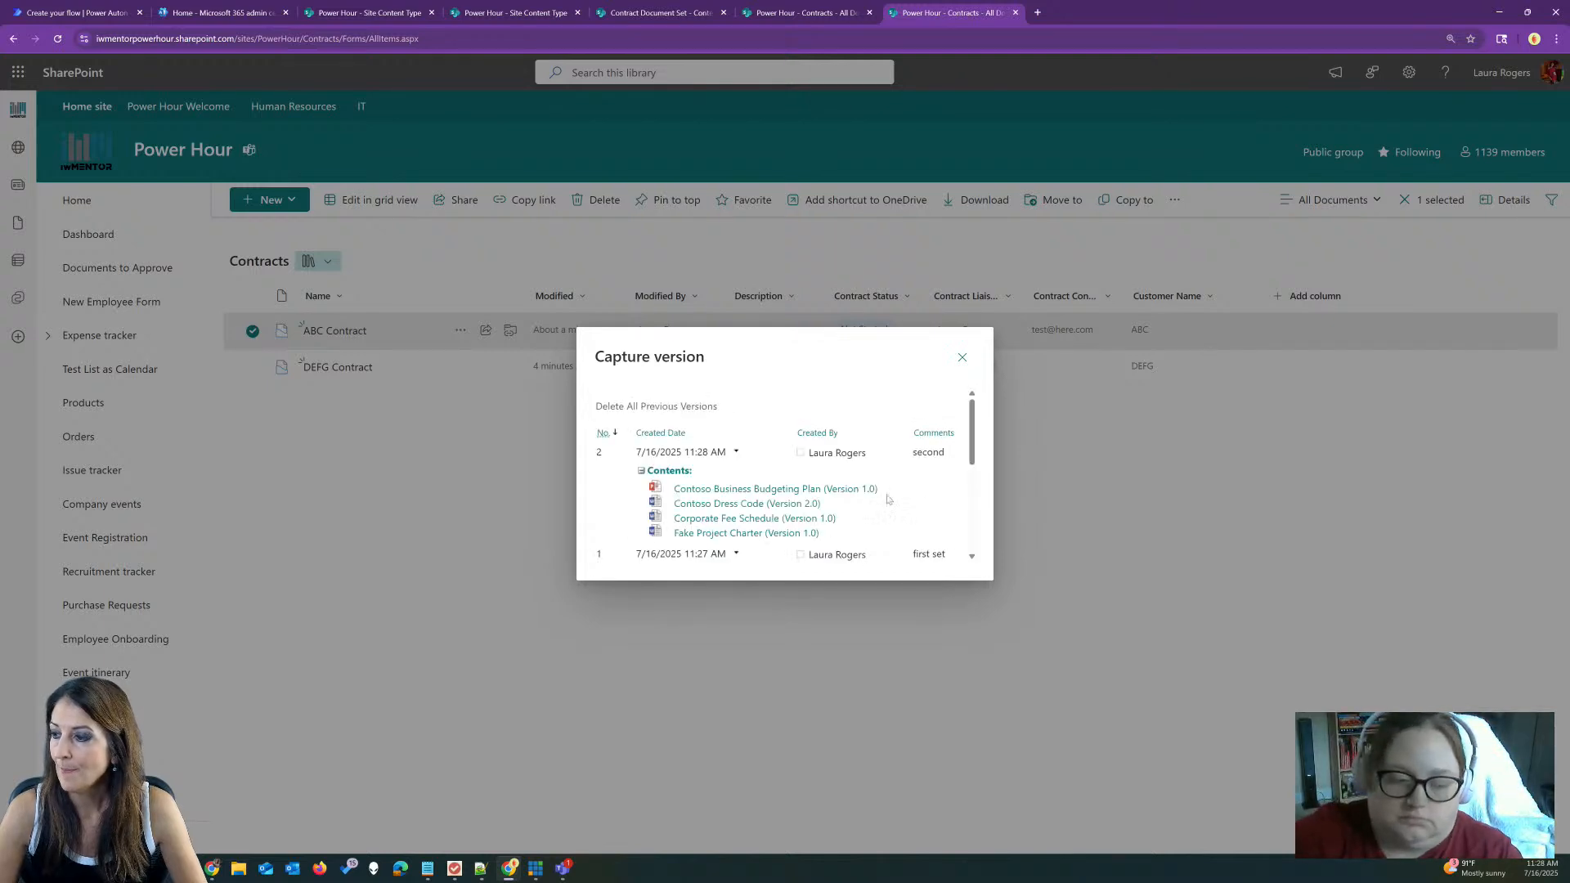
# Step: Review the captured versions, expanding version 1's contents list, then close the versions dialog
pyautogui.scroll(-1, 803, 468)
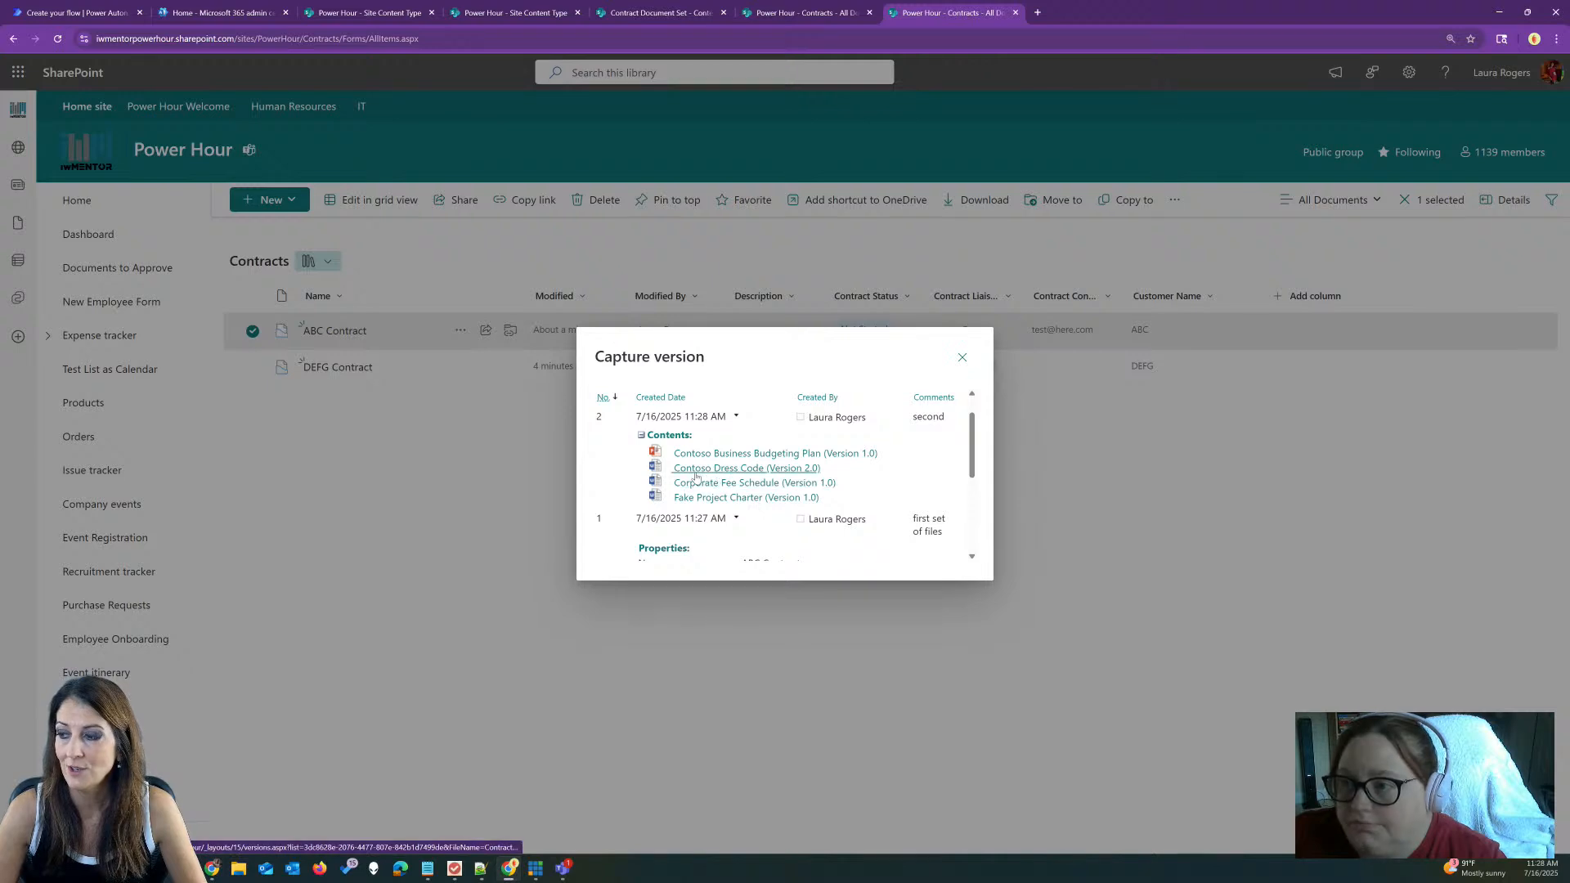
pyautogui.moveTo(973, 445); pyautogui.dragTo(999, 484)
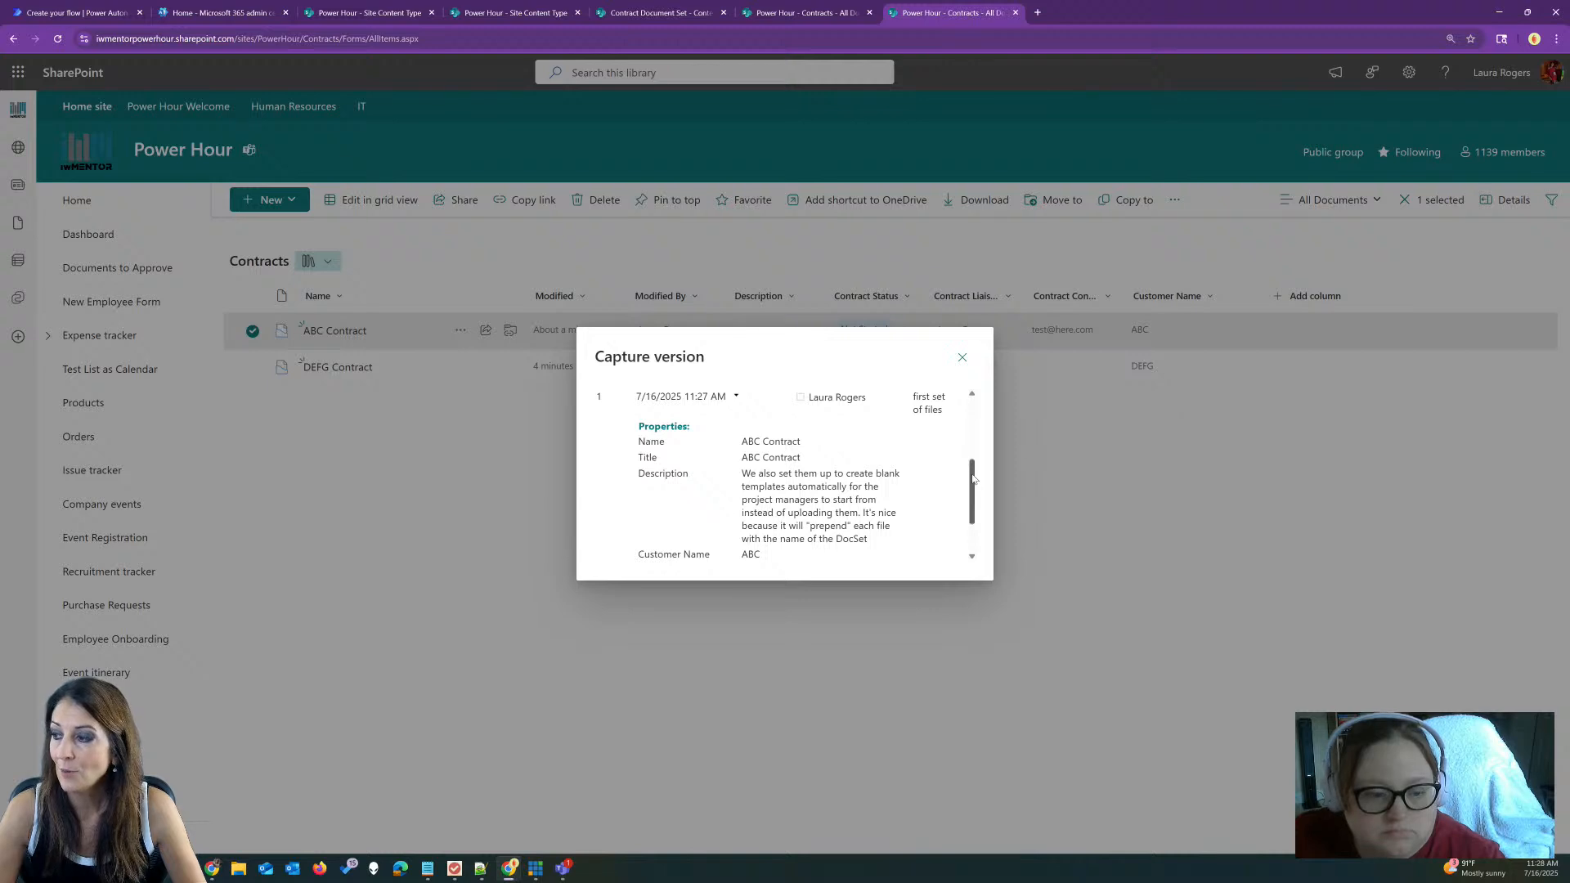
pyautogui.scroll(1, 972, 482)
pyautogui.click(659, 455)
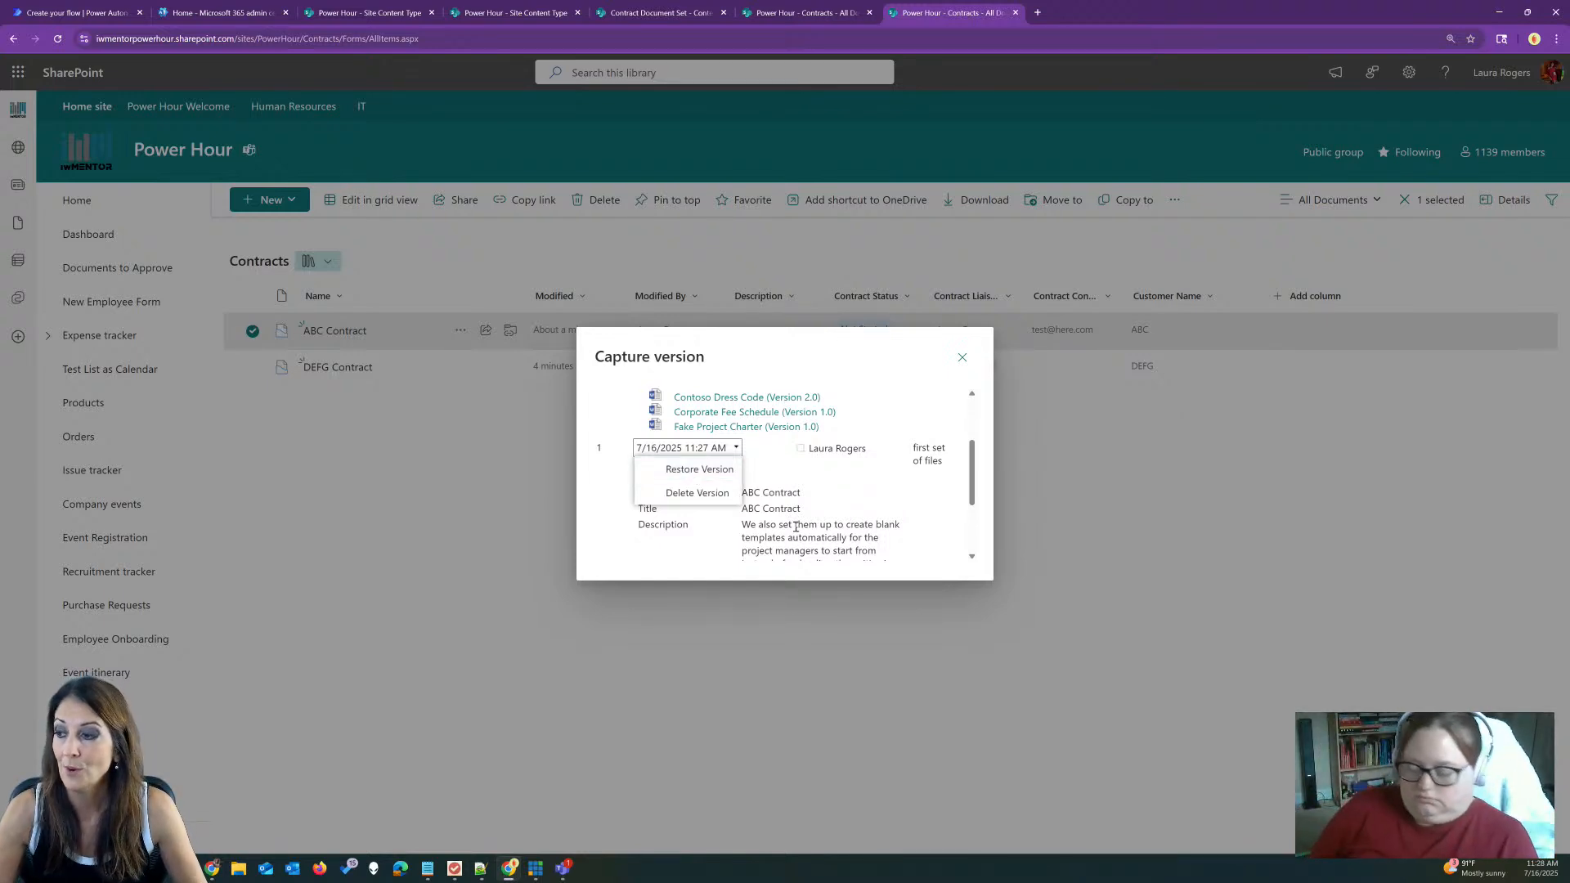
pyautogui.scroll(-3, 920, 486)
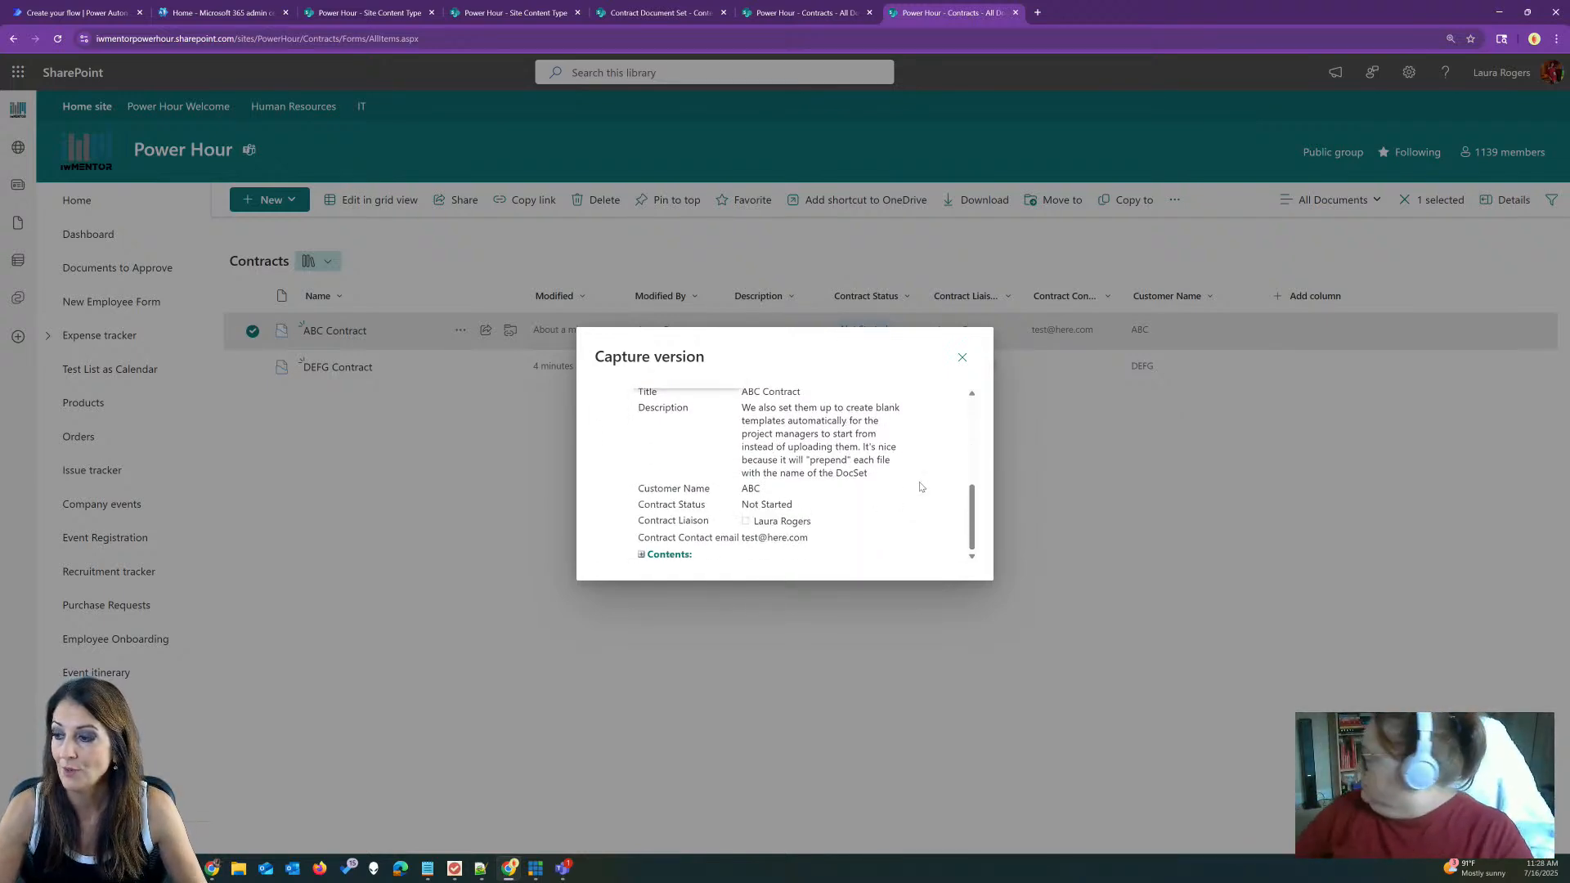
pyautogui.click(641, 554)
pyautogui.scroll(-1, 816, 523)
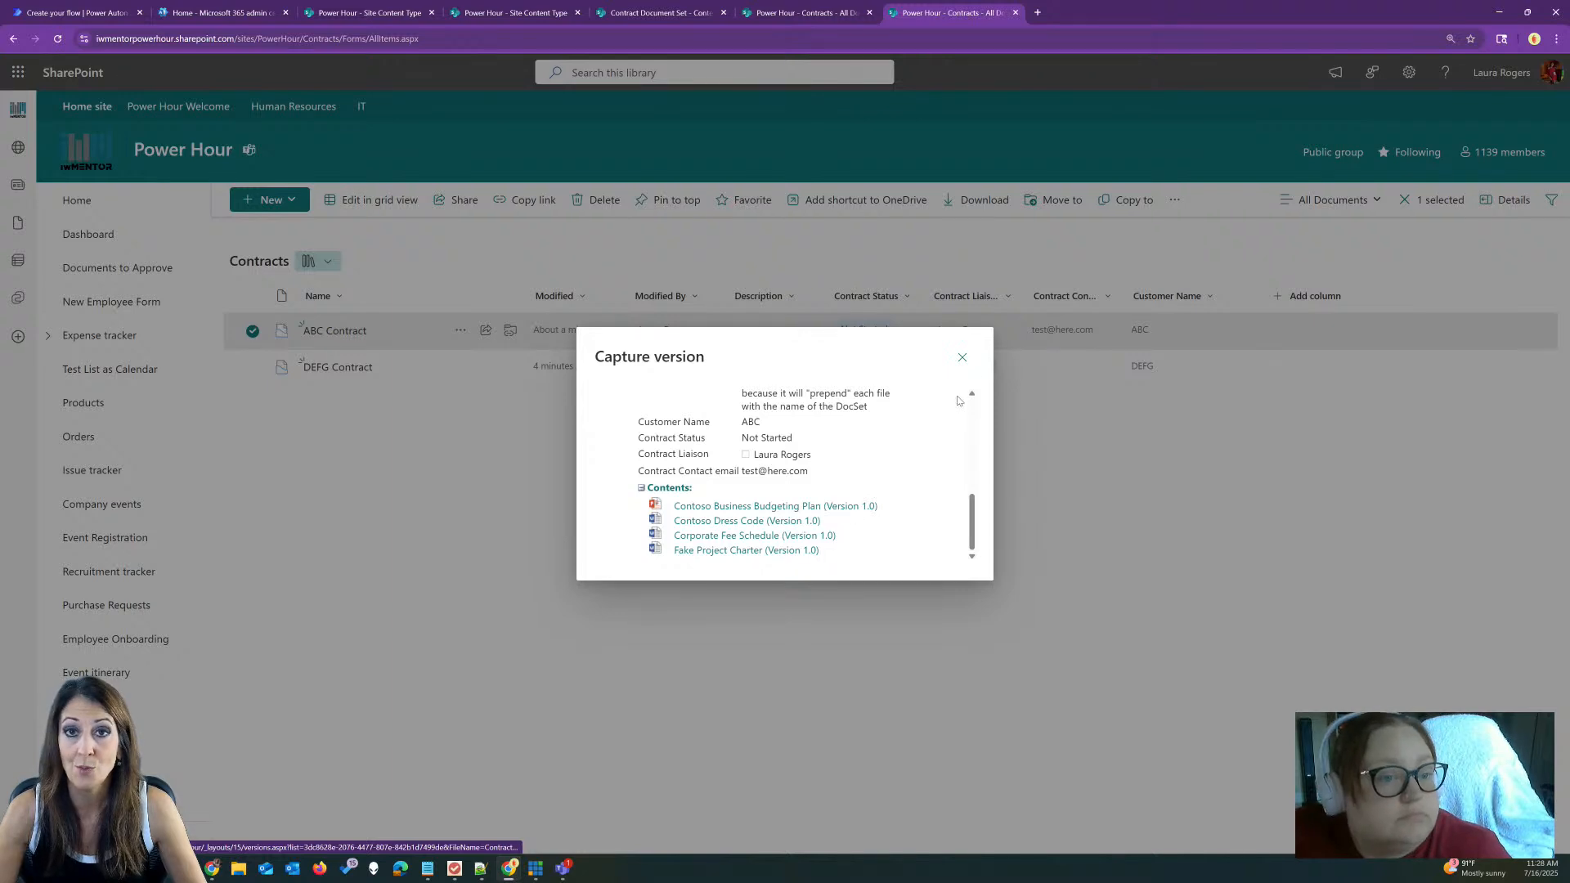
pyautogui.click(962, 358)
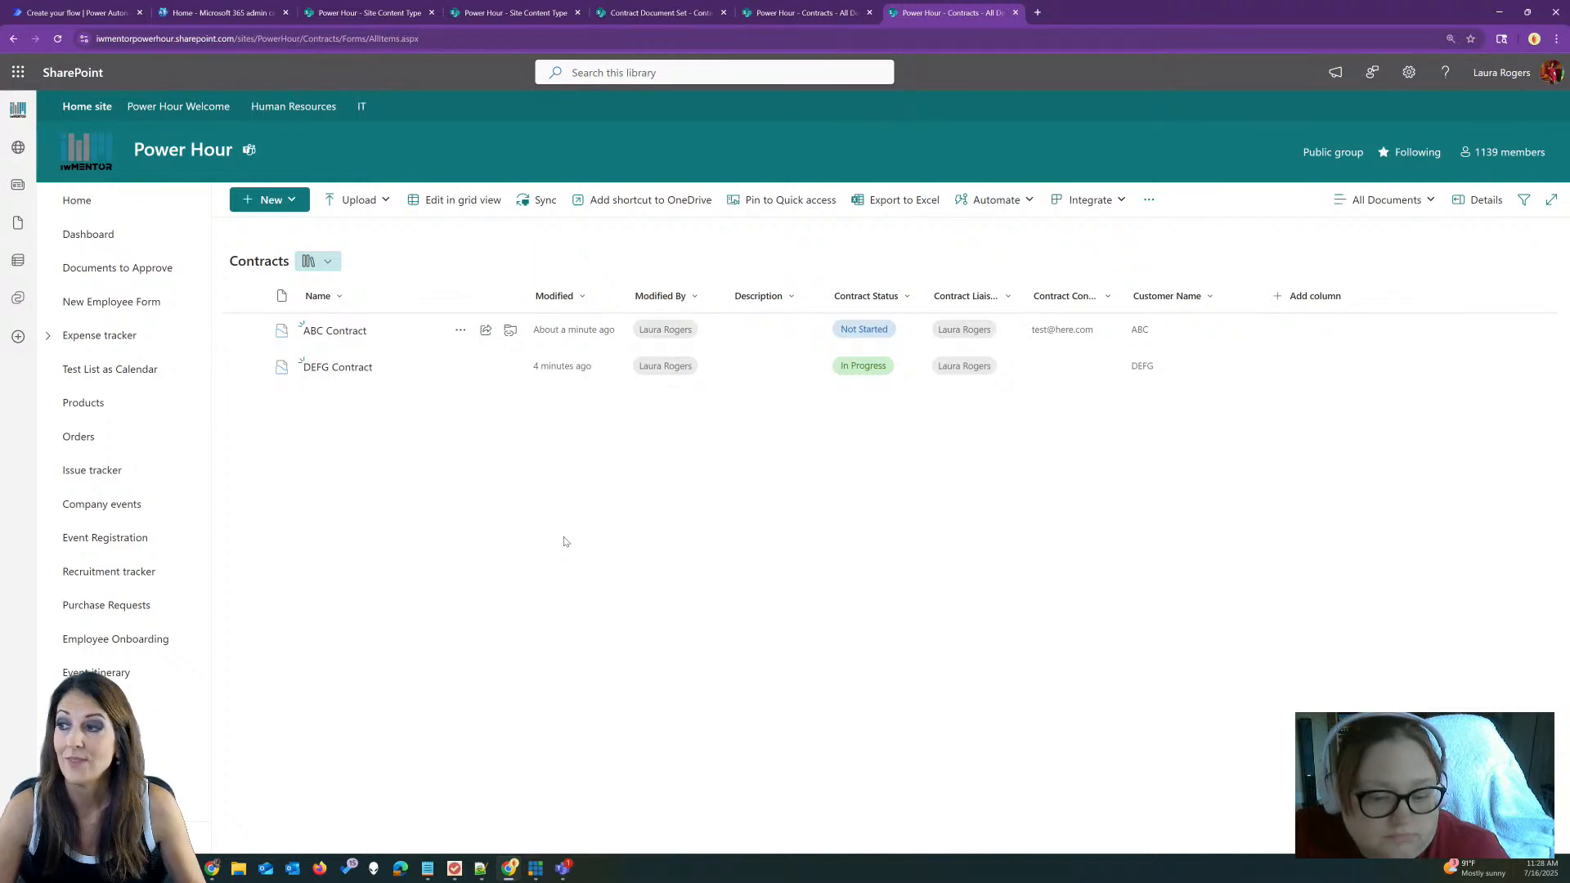
pyautogui.click(77, 13)
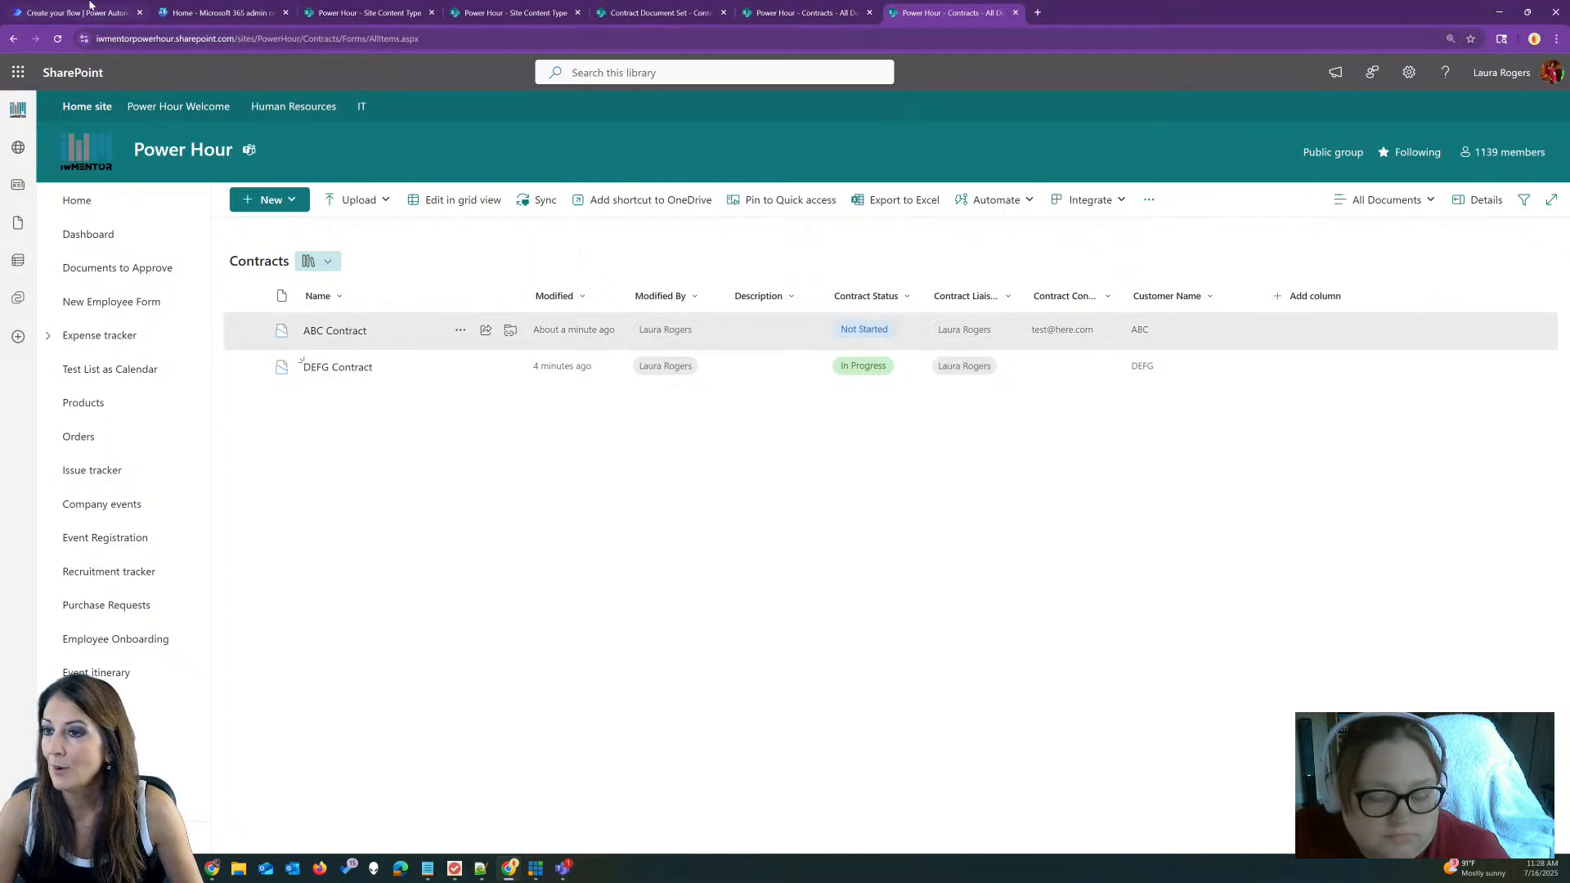
pyautogui.click(53, 139)
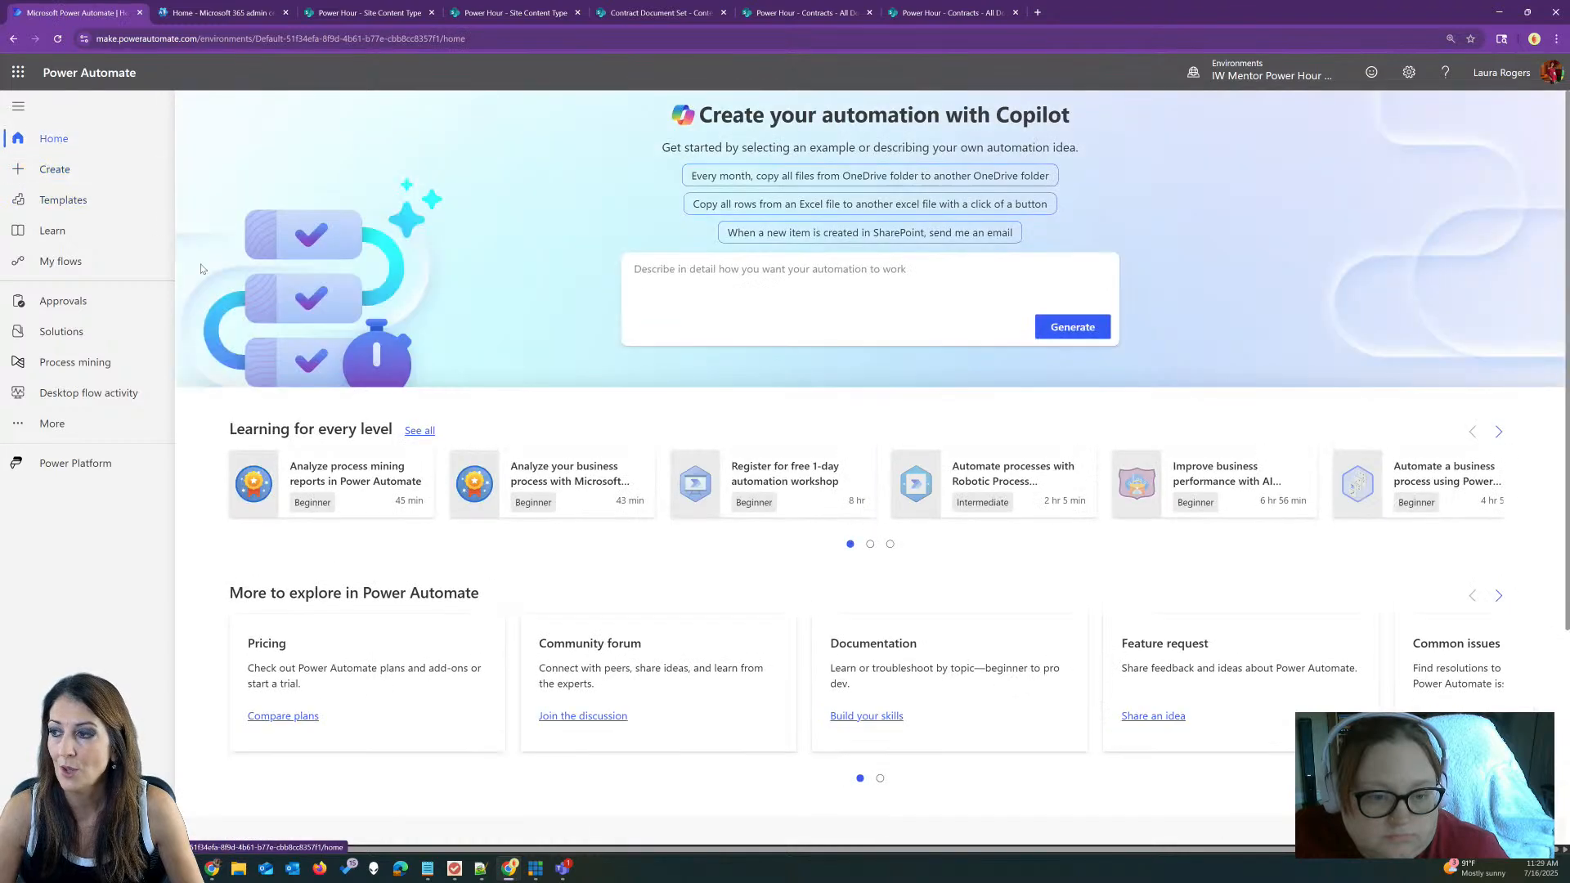
pyautogui.click(72, 262)
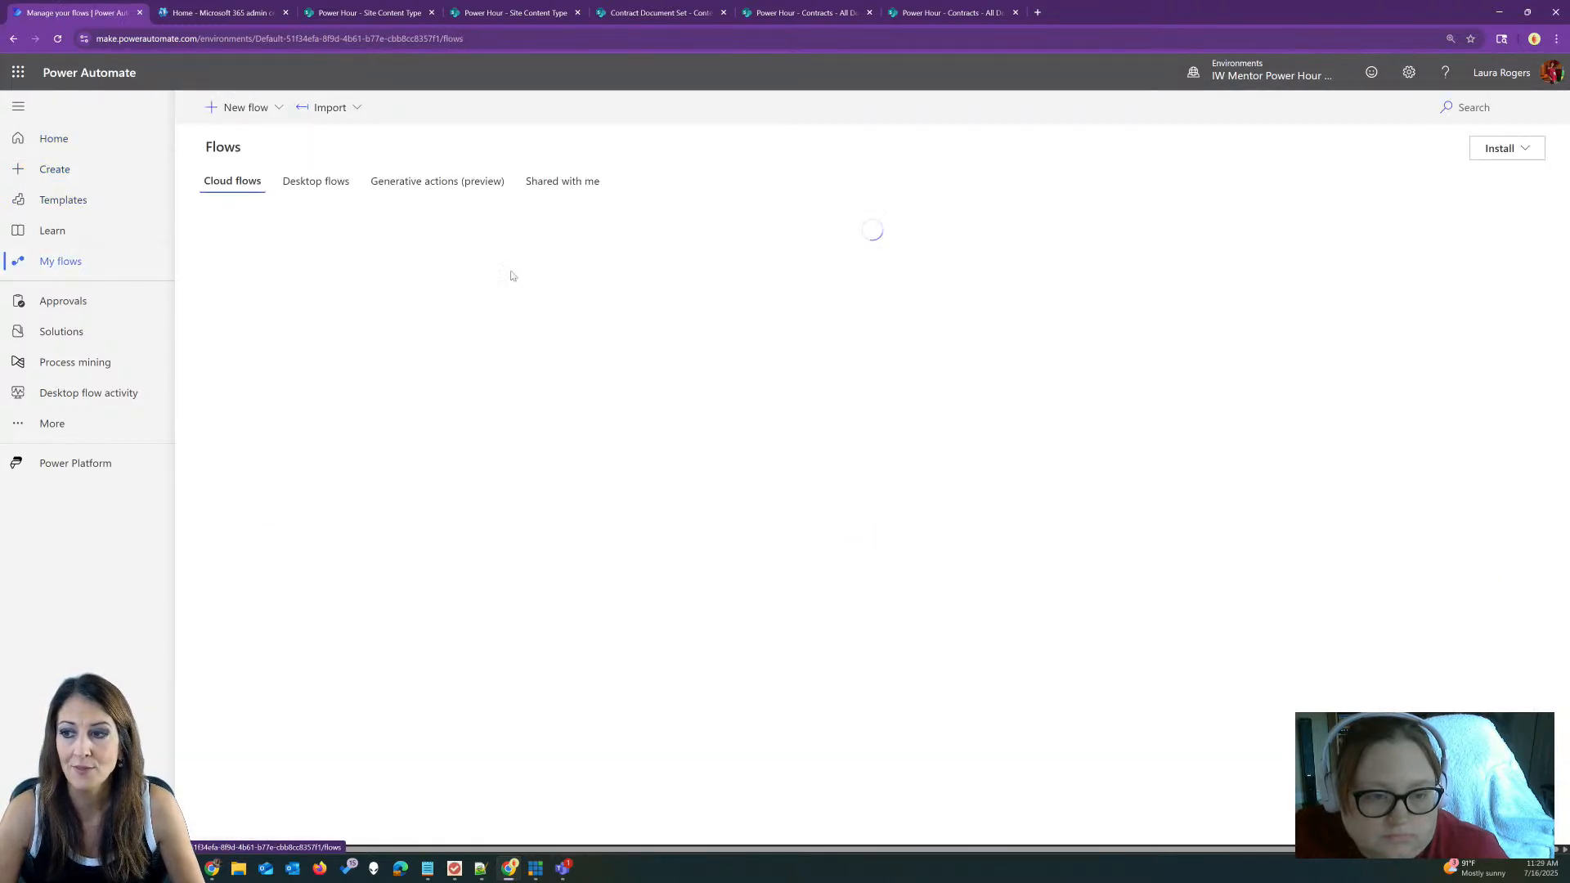
pyautogui.click(938, 10)
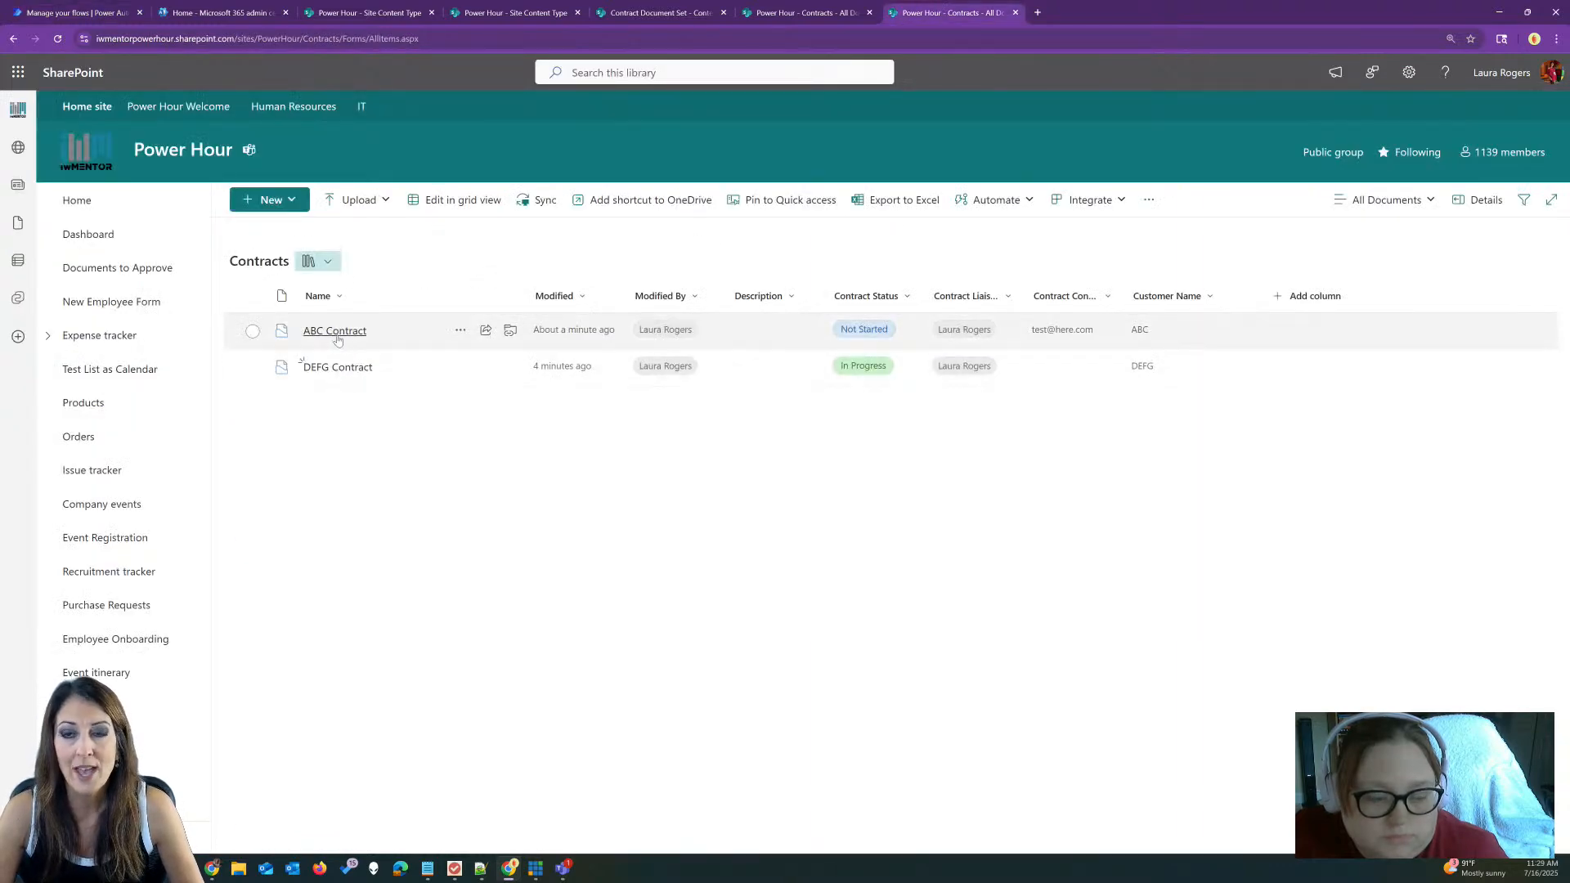
pyautogui.click(399, 334)
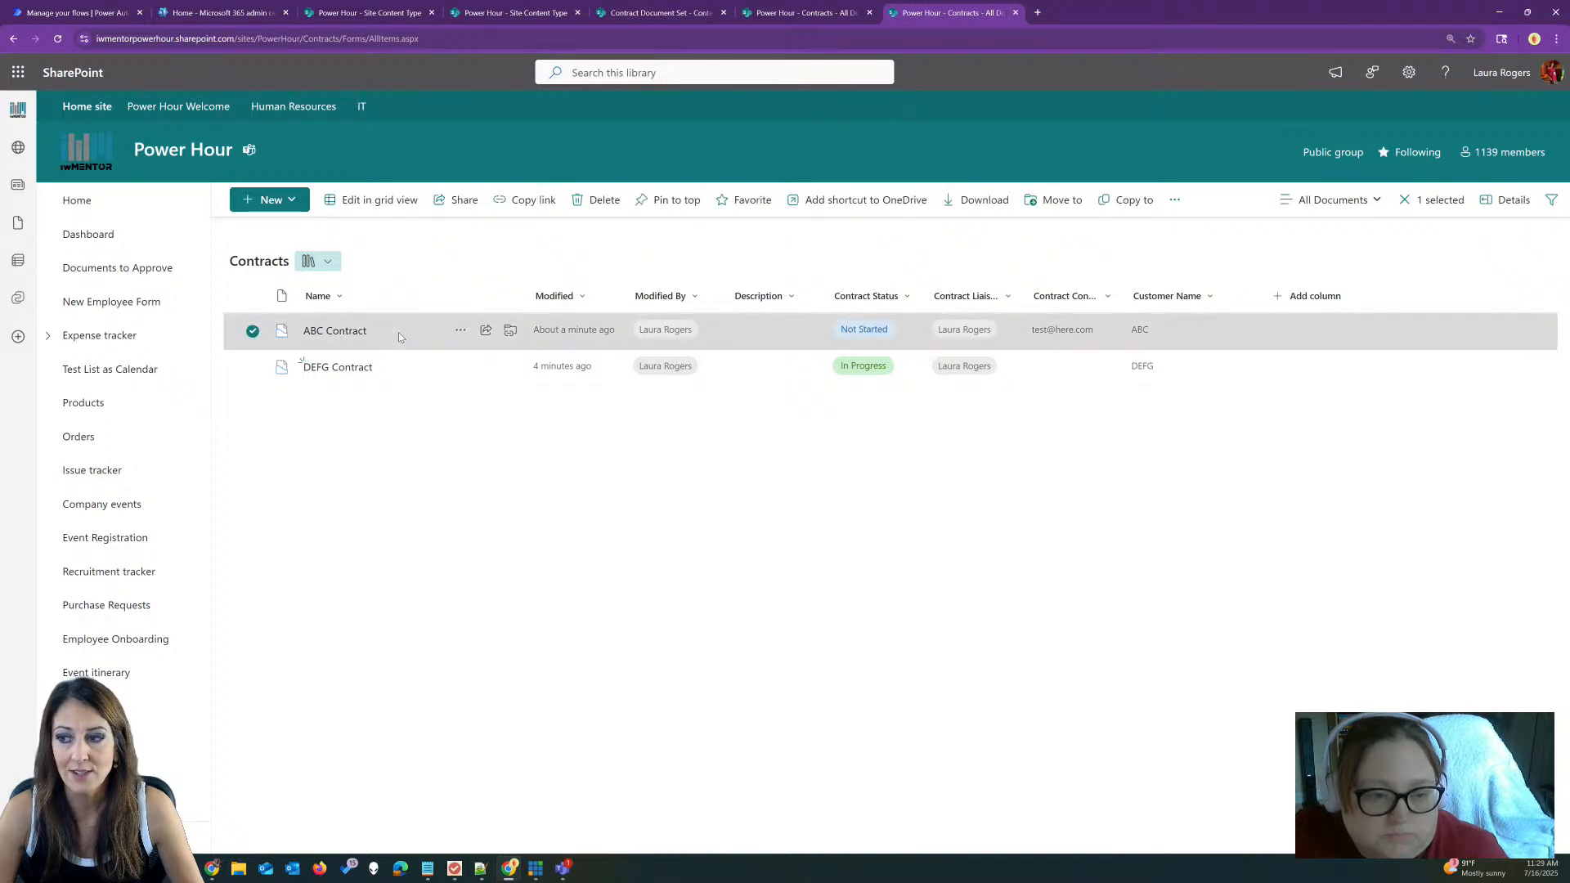
pyautogui.click(393, 551)
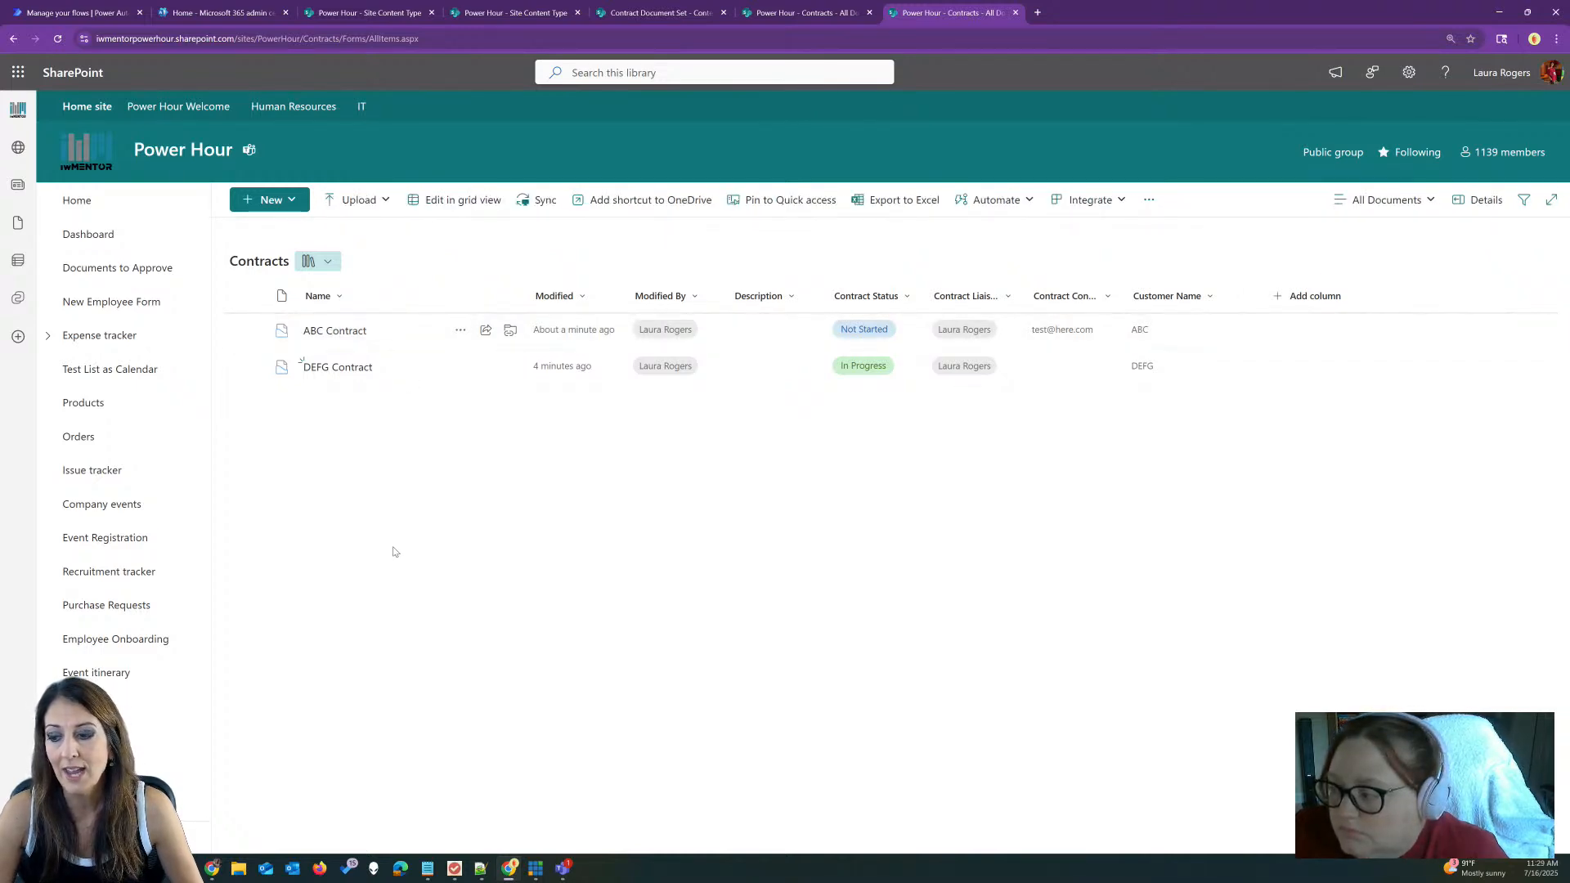
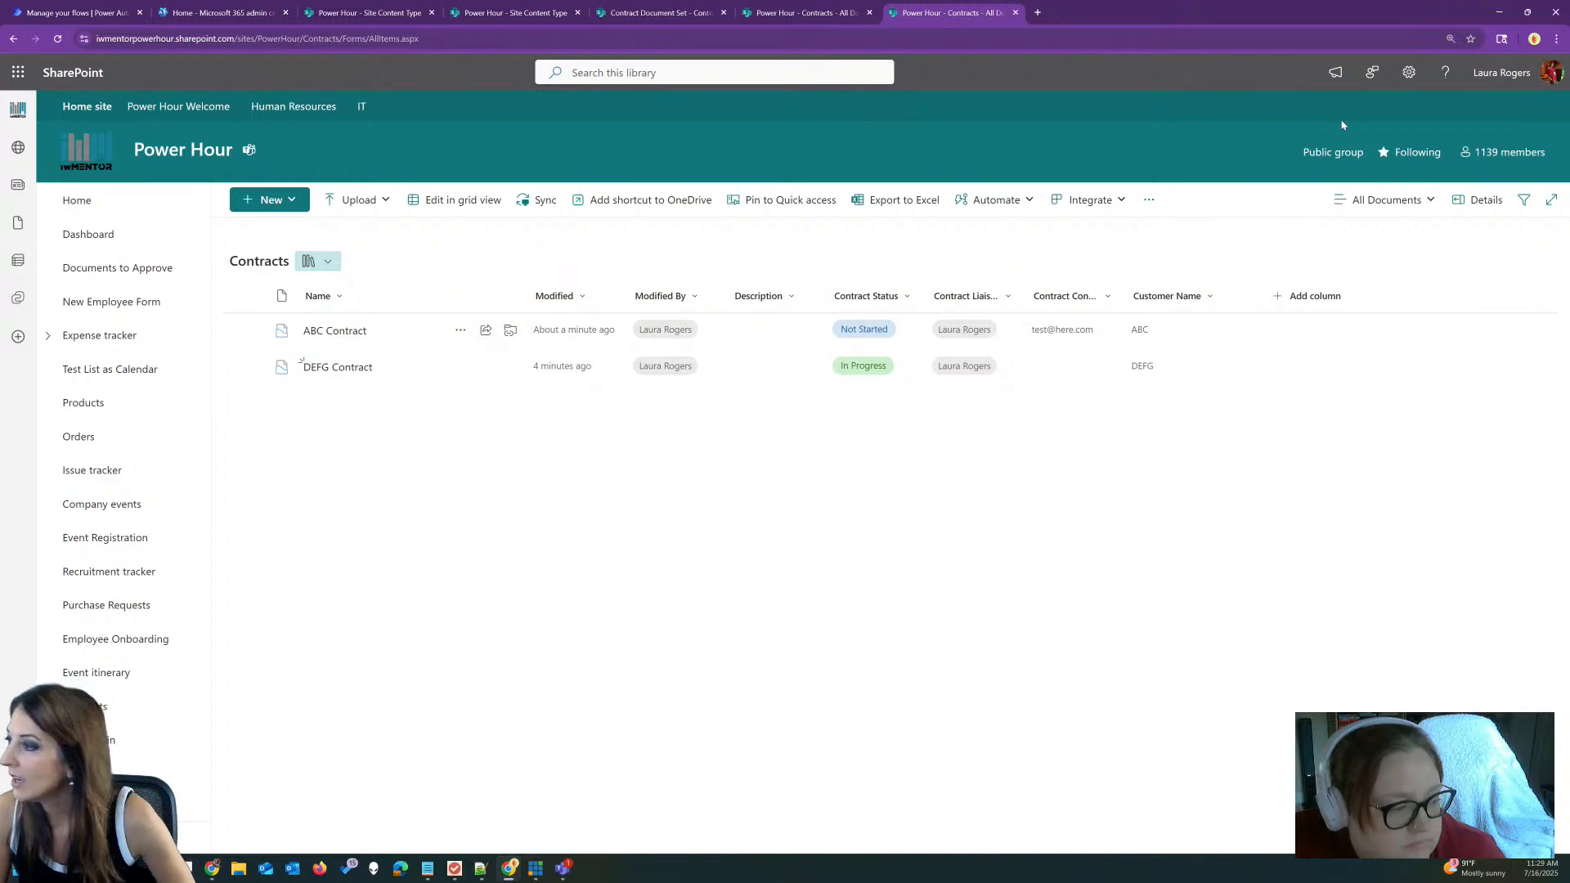
# Step: Open Customer Contacts from Site contents to view its two contacts with their companies
pyautogui.click(1408, 72)
pyautogui.click(1369, 222)
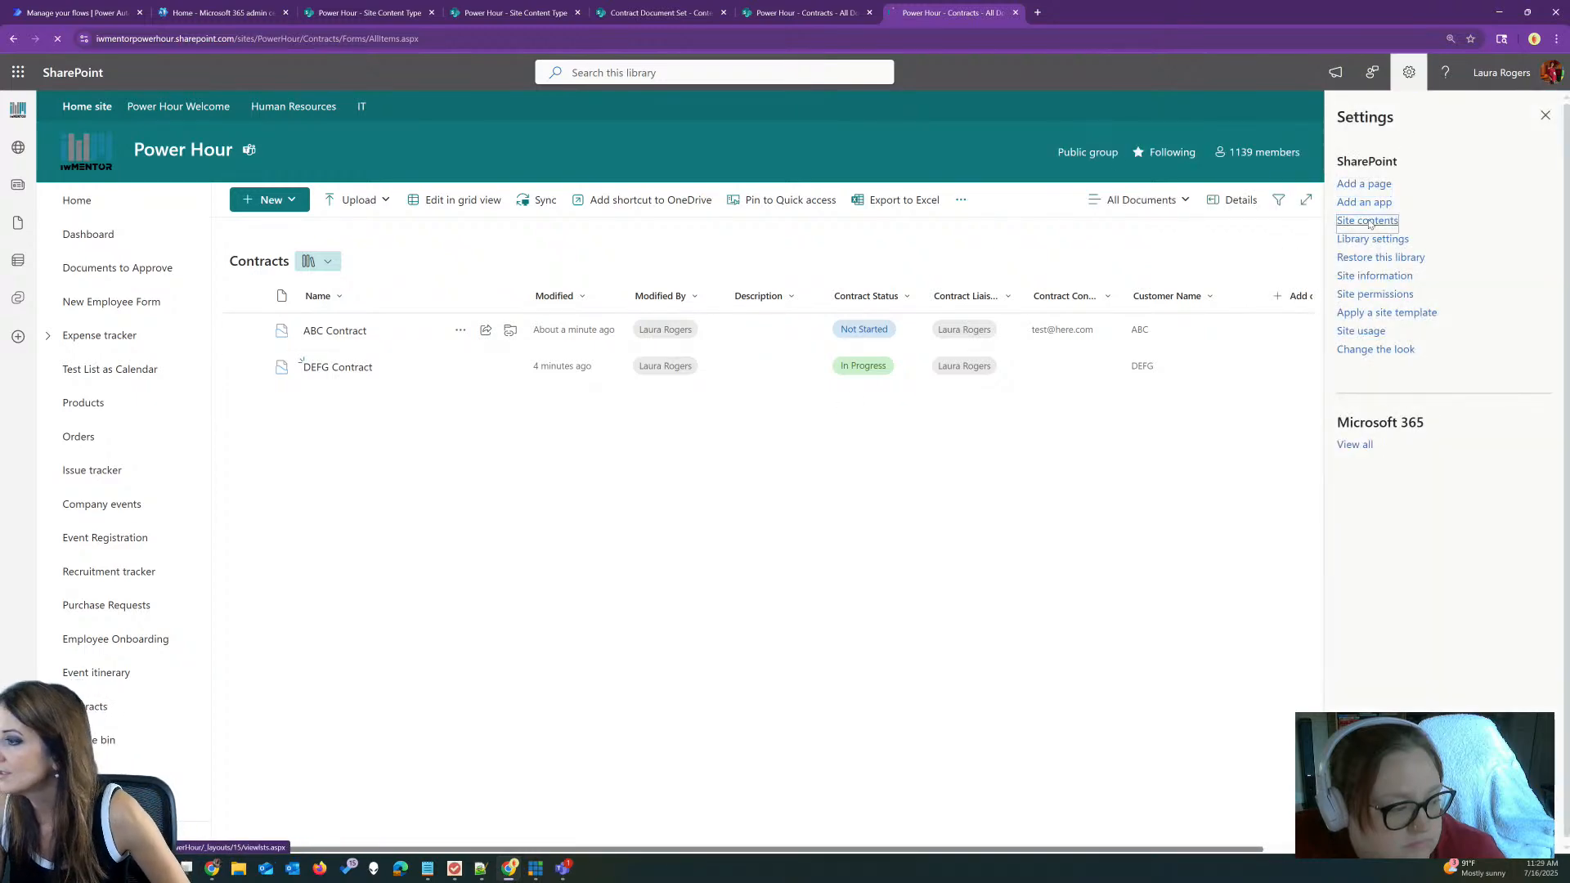
pyautogui.scroll(-1, 1168, 490)
pyautogui.scroll(-3, 1168, 490)
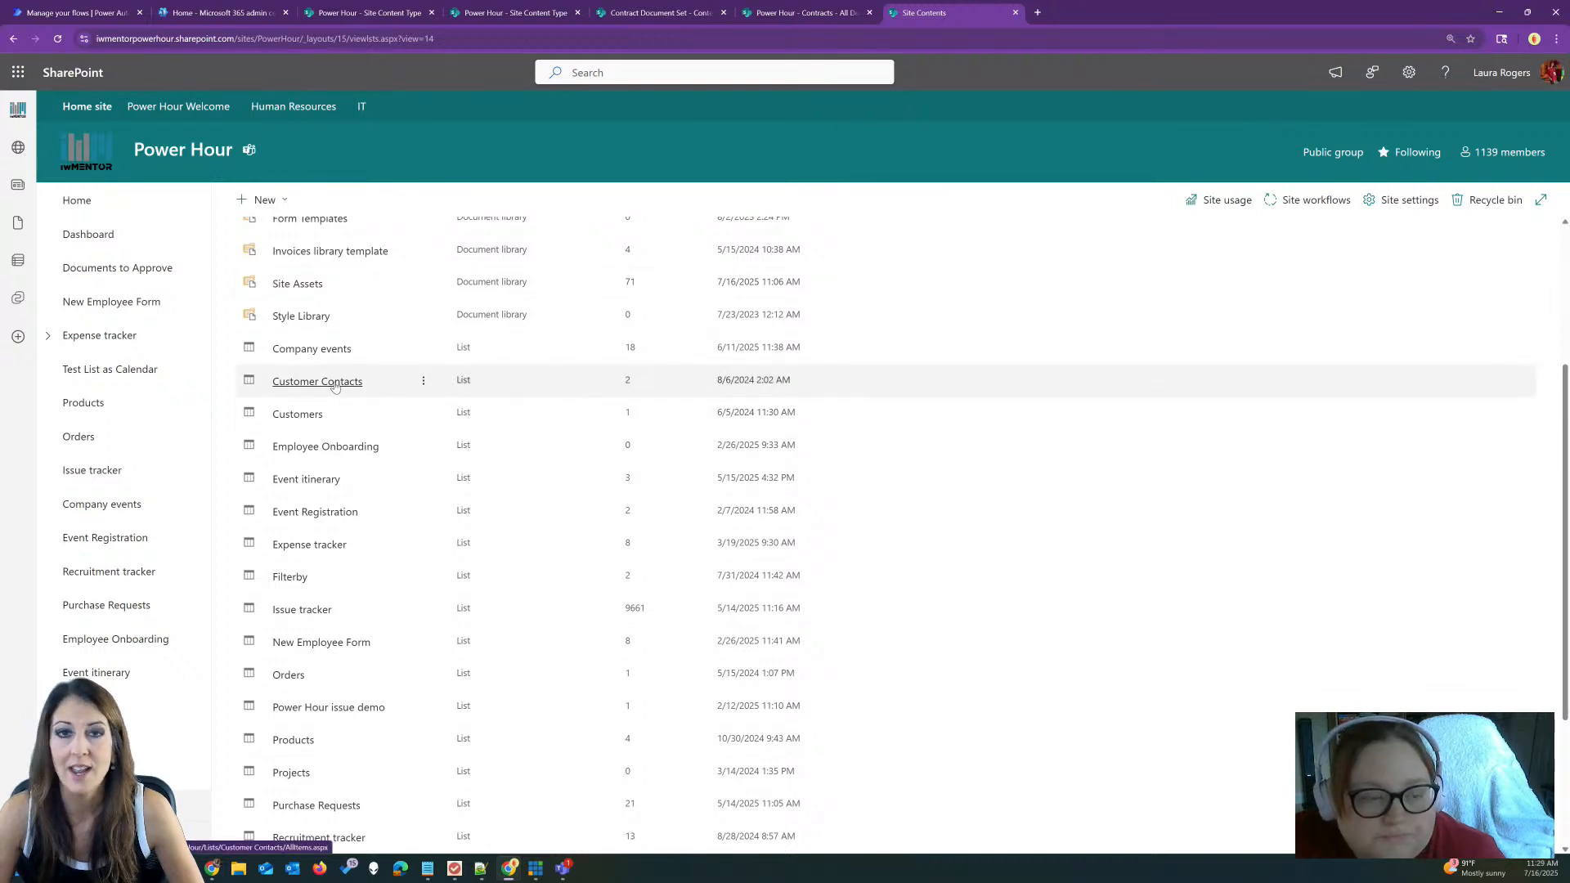
pyautogui.click(334, 386)
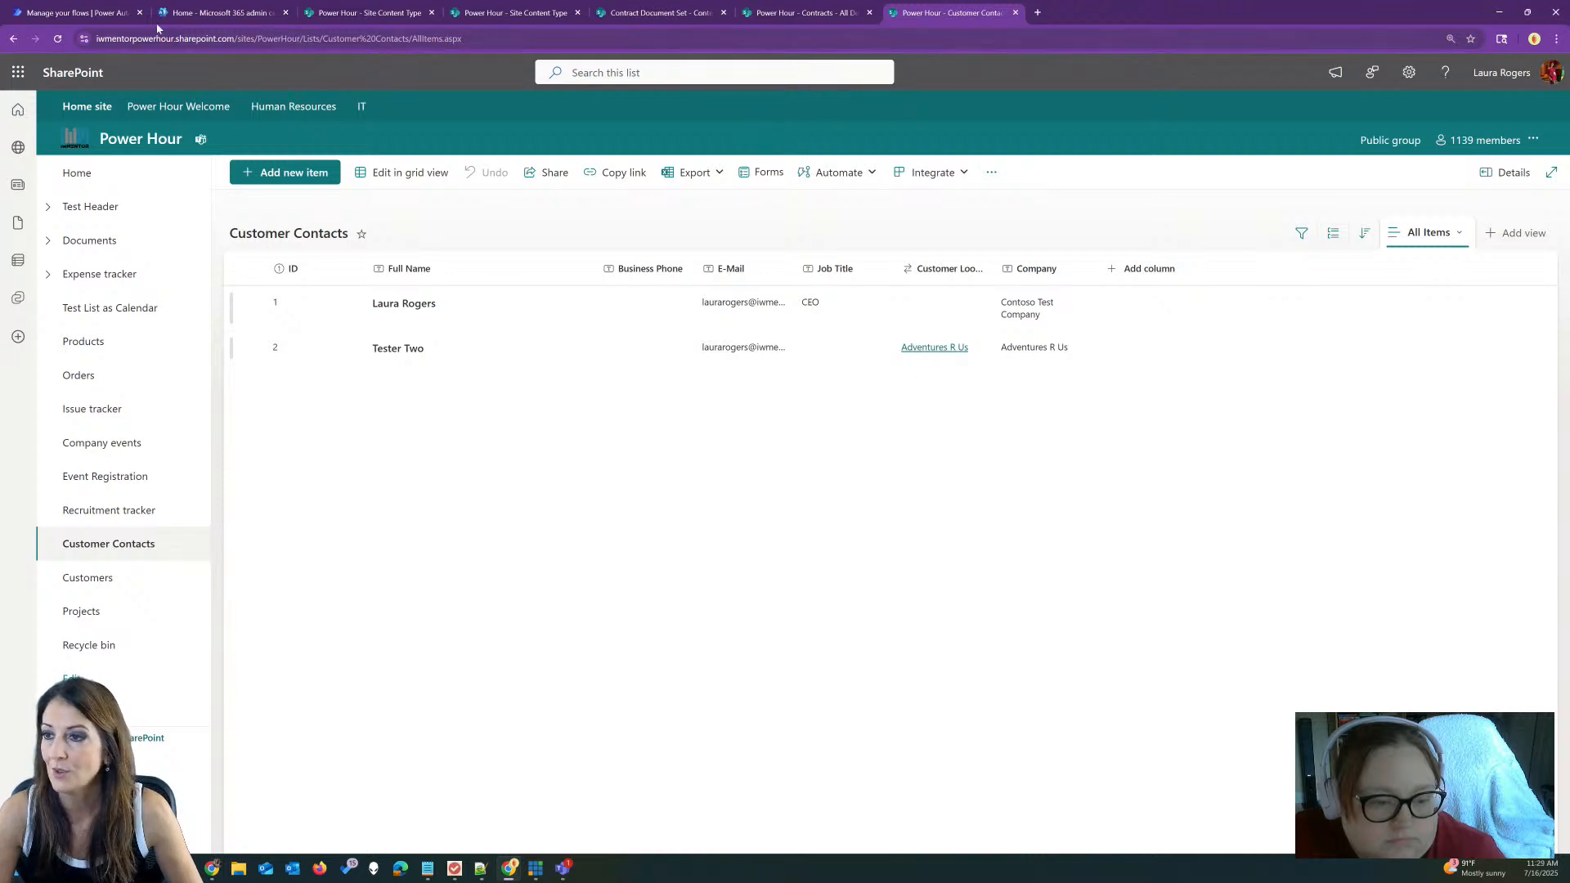
pyautogui.click(81, 12)
# Step: Start a blank automated cloud flow with the SharePoint 'When an item is created' trigger
pyautogui.click(245, 107)
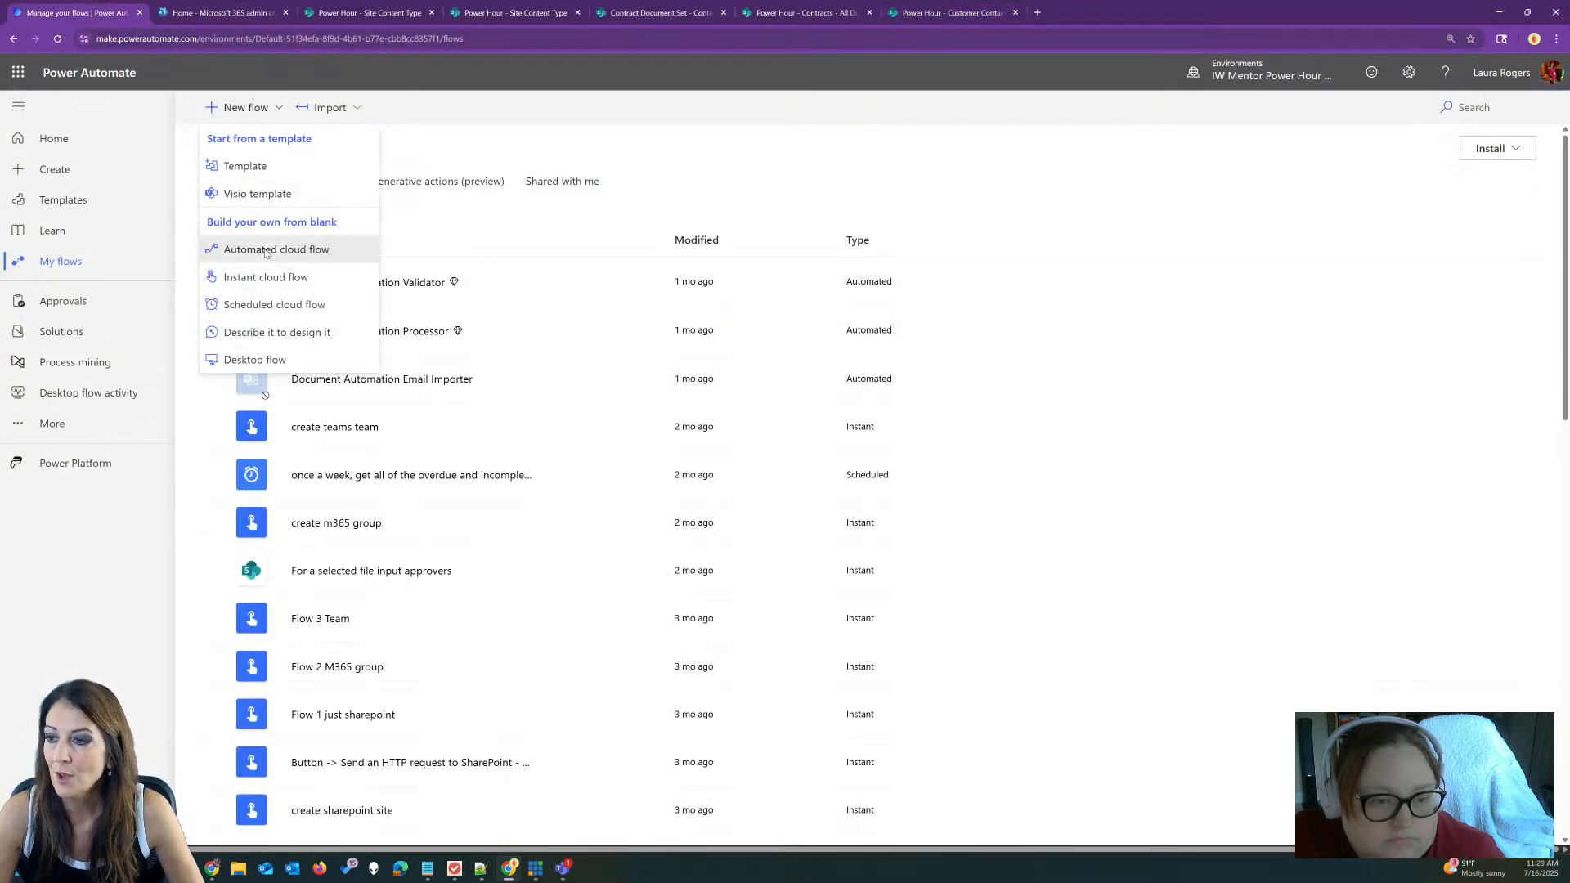
pyautogui.click(269, 249)
pyautogui.click(953, 647)
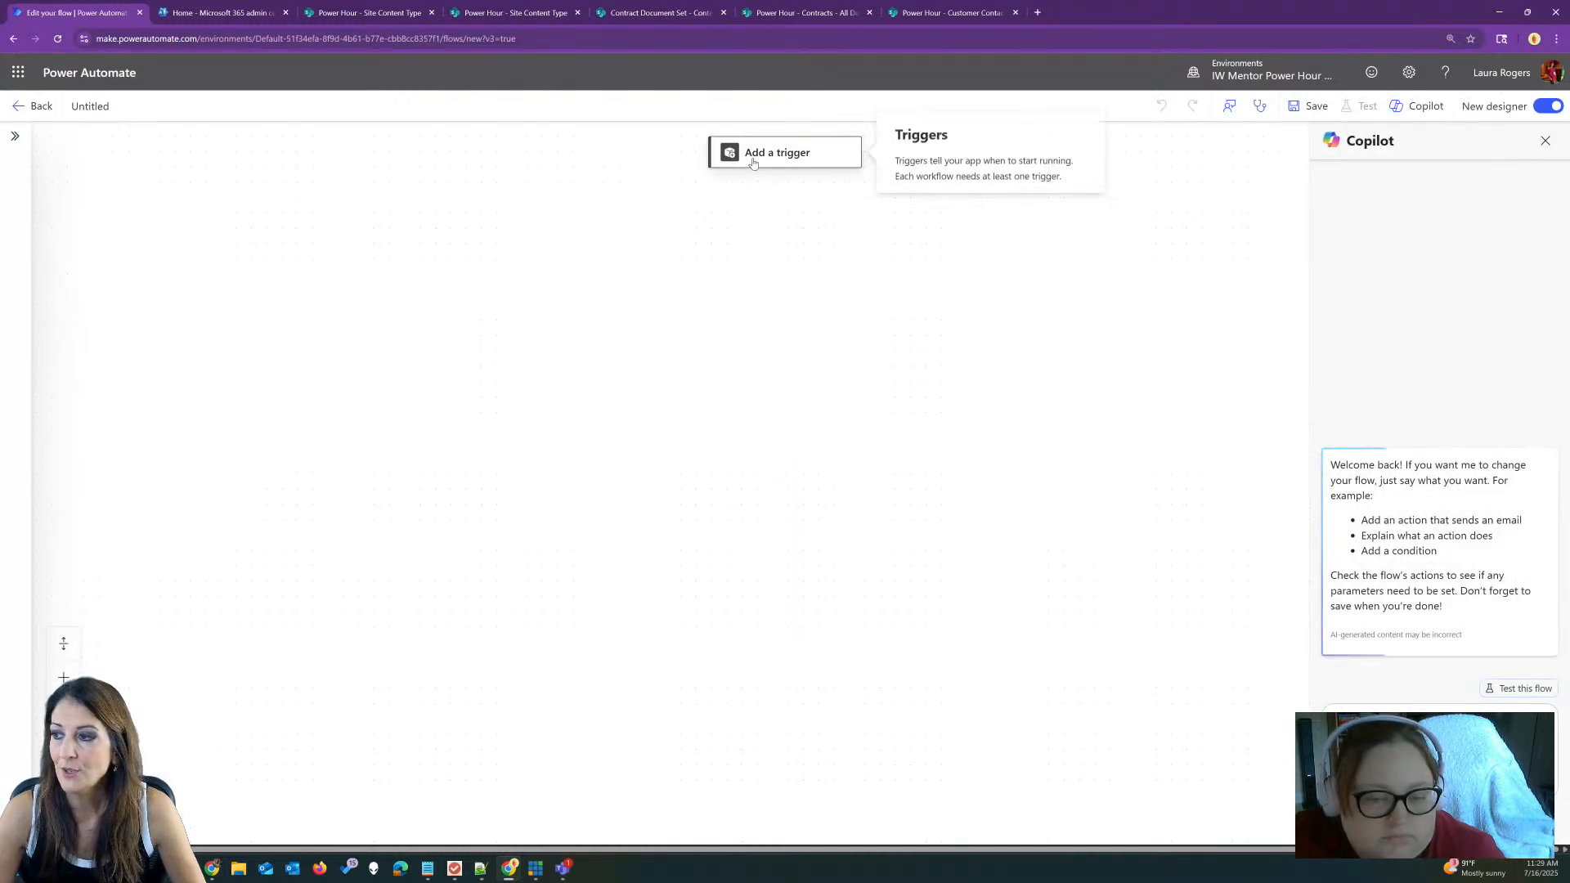
pyautogui.click(749, 154)
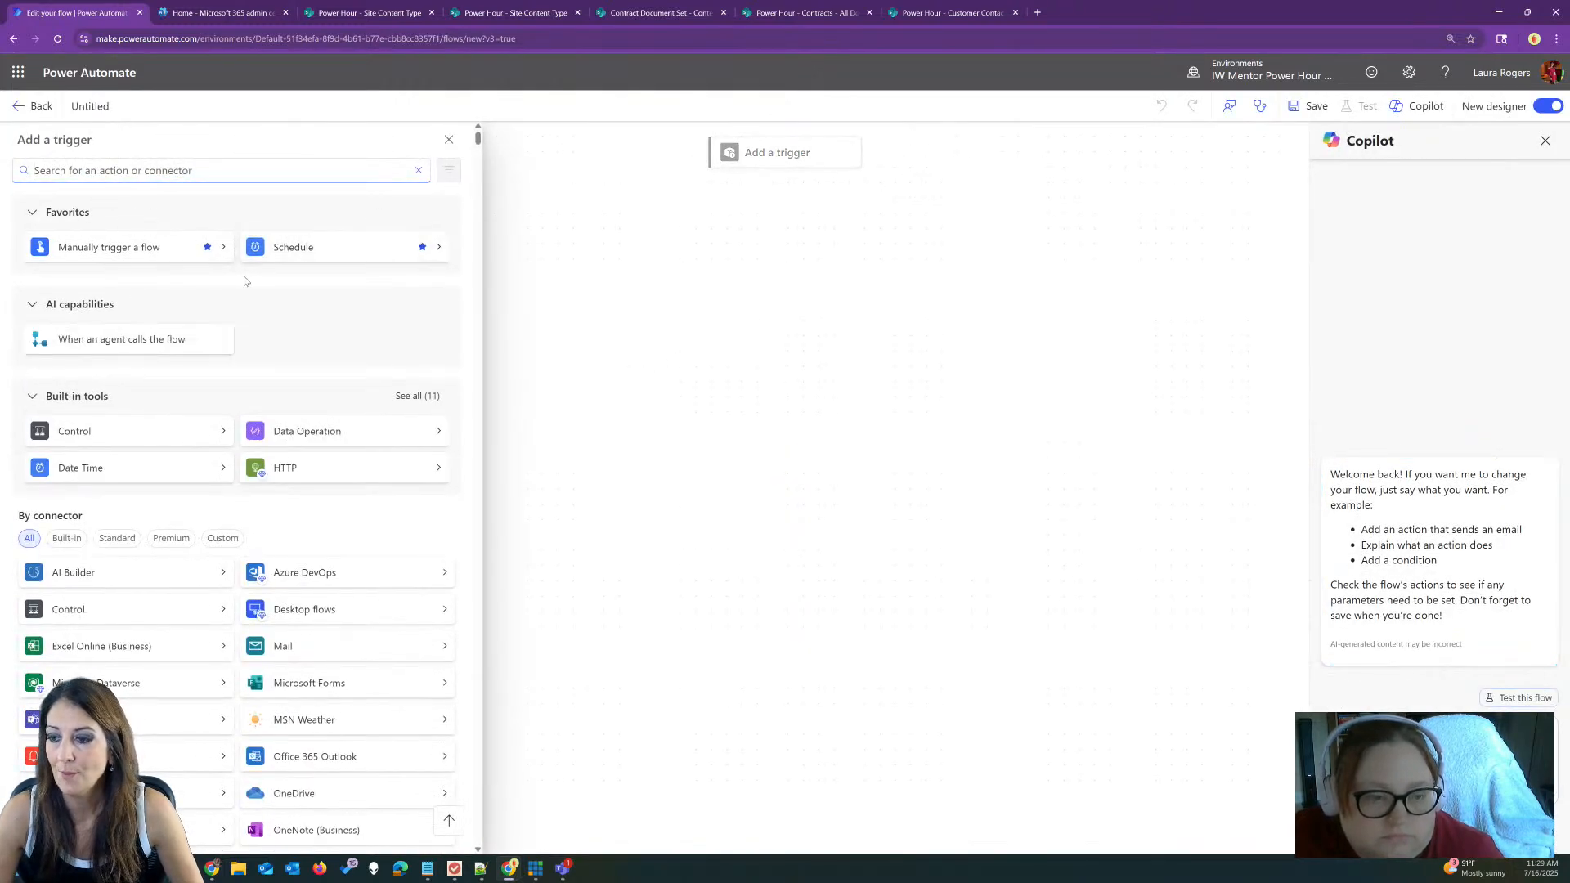
pyautogui.write('s')
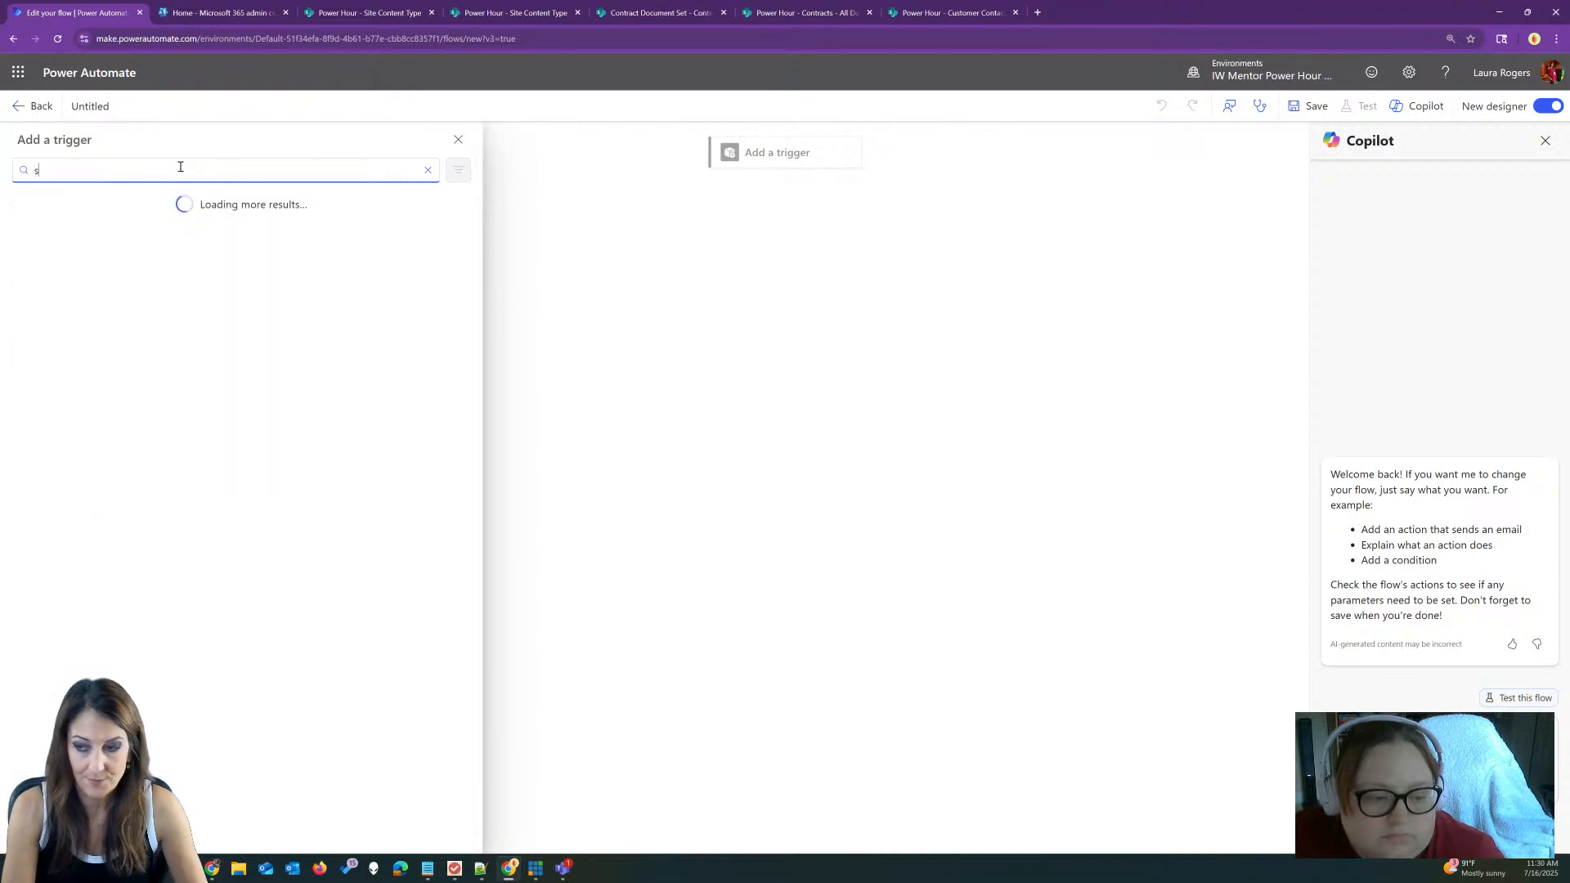
pyautogui.write('h')
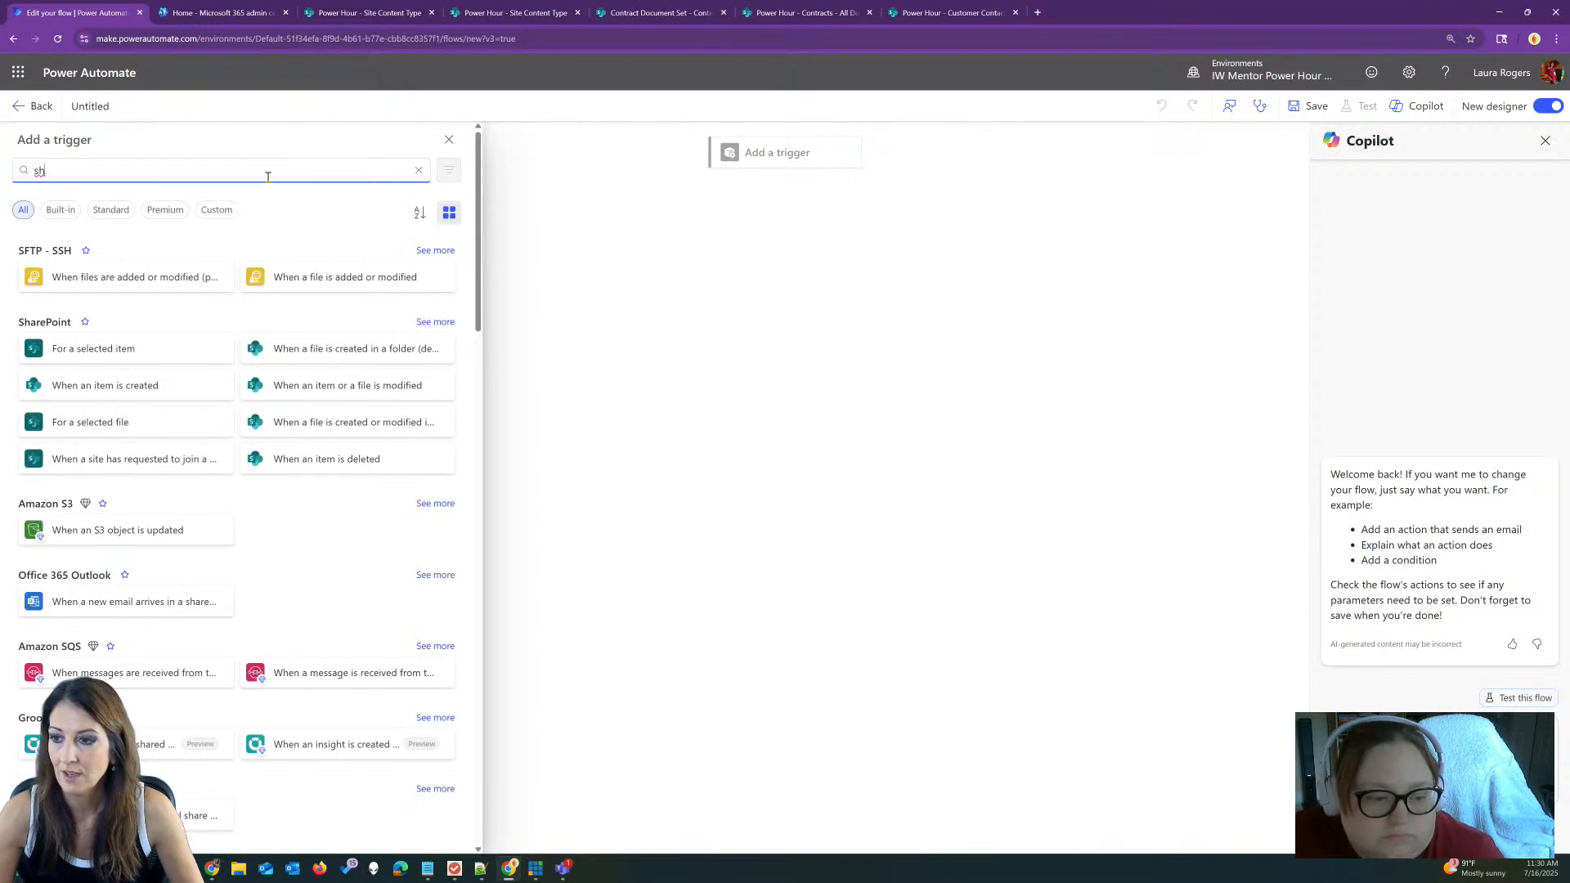
pyautogui.click(84, 322)
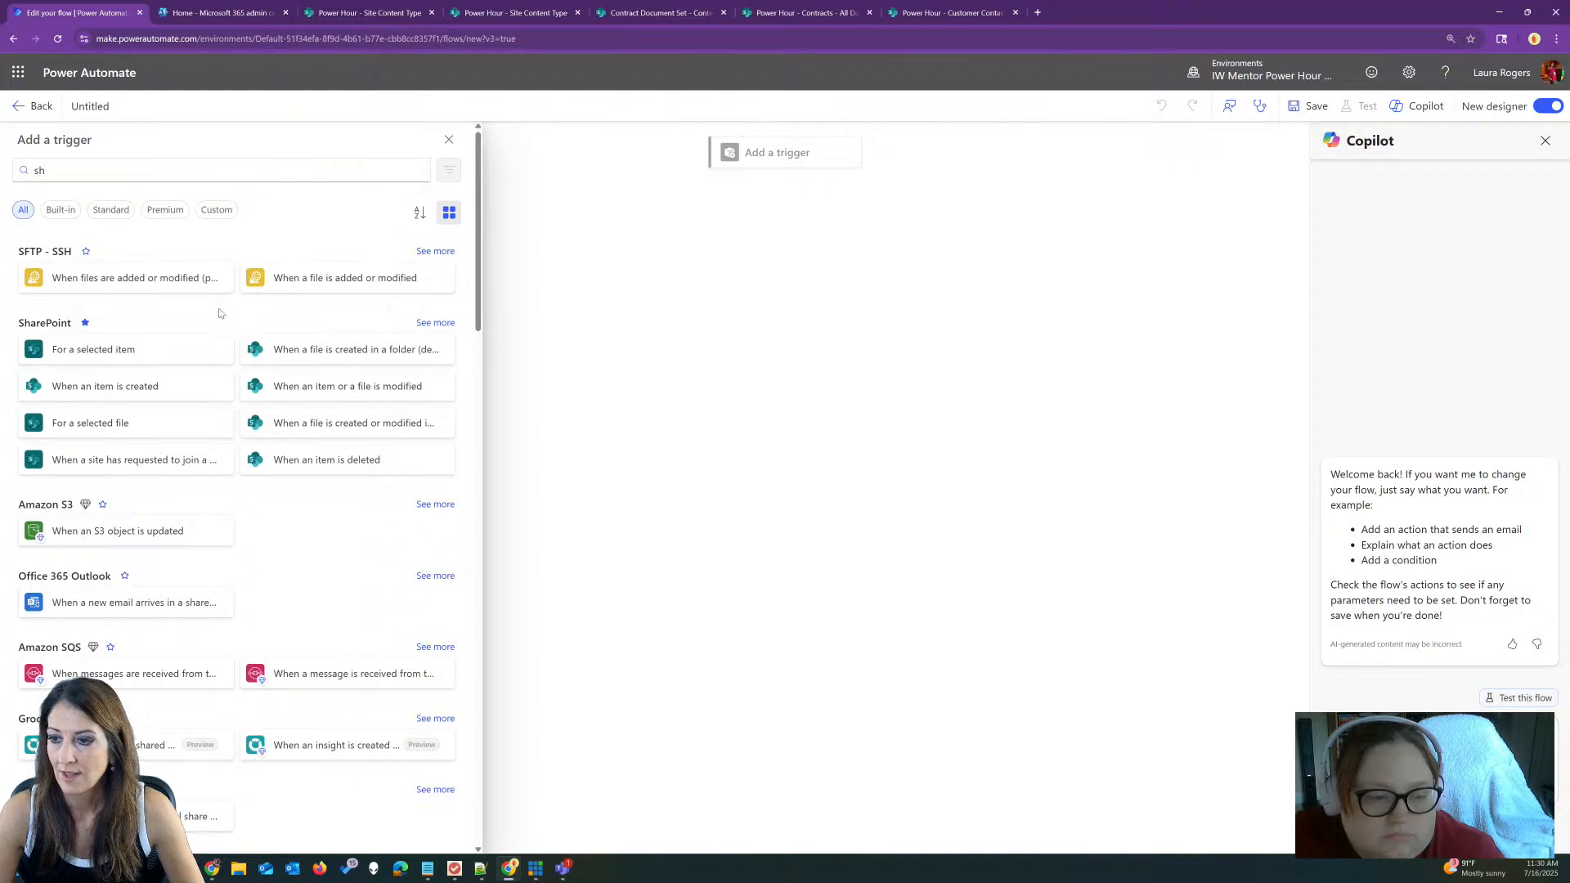
pyautogui.click(137, 385)
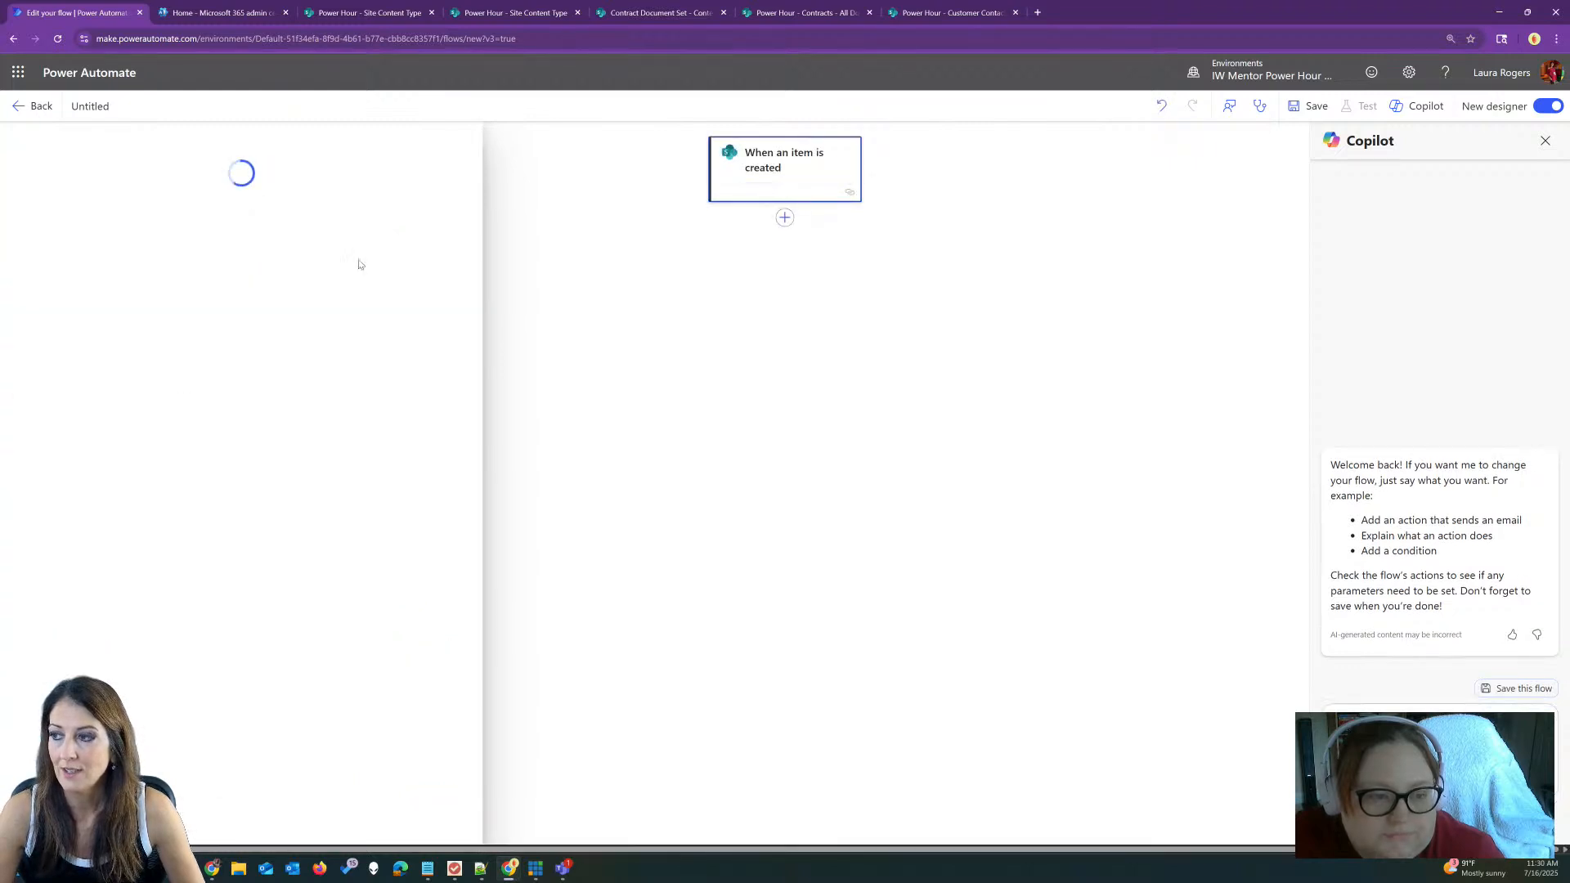
# Step: Point the trigger at the Power Hour site's Customer Contacts list
pyautogui.click(457, 261)
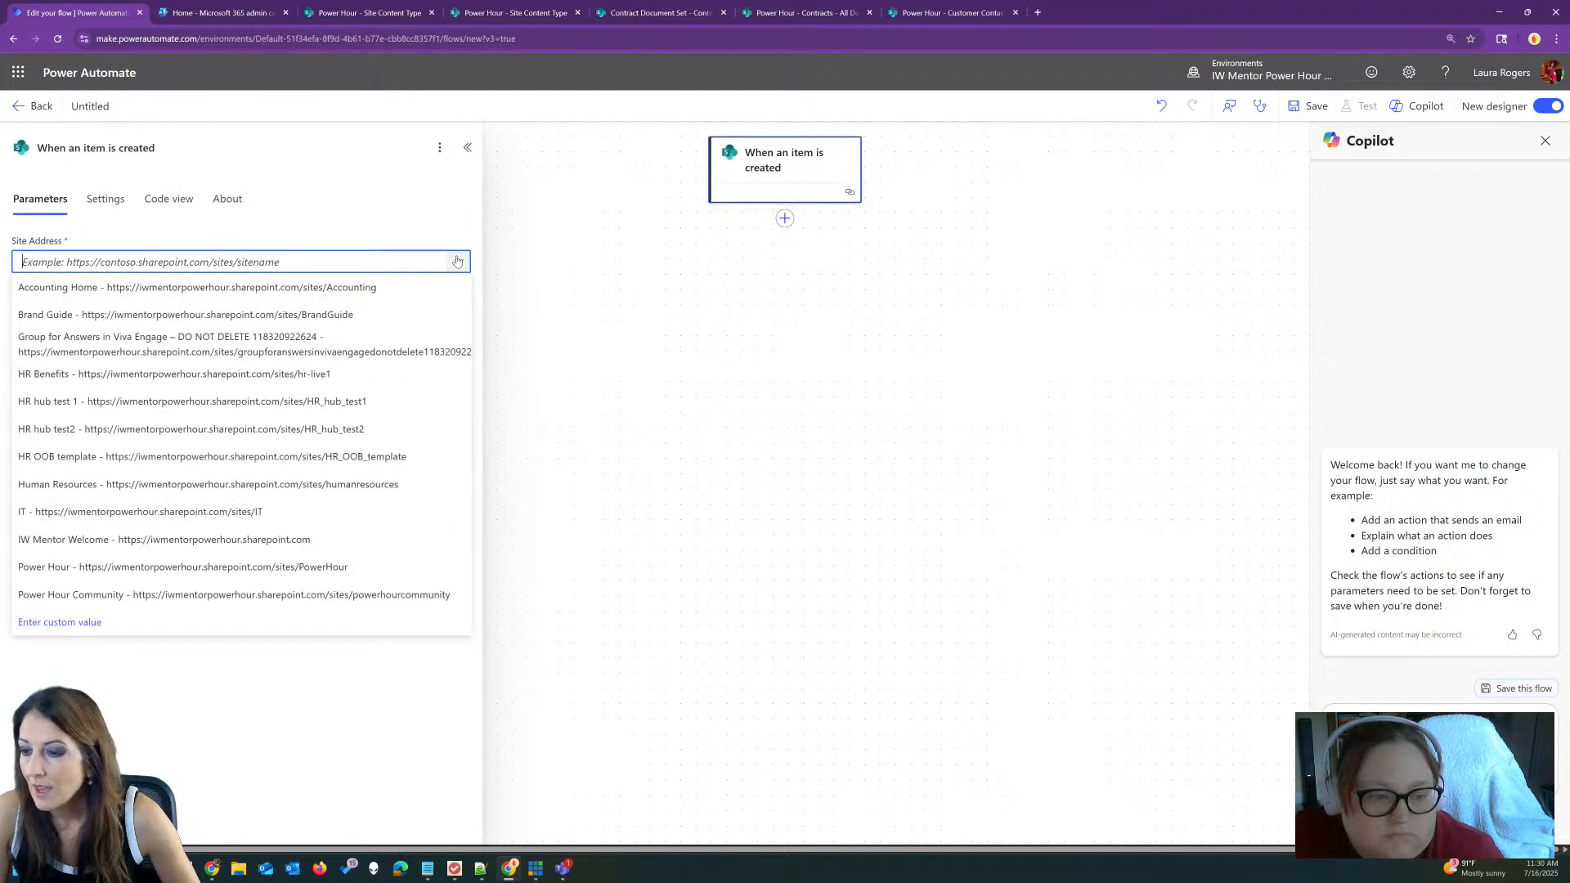
pyautogui.click(210, 568)
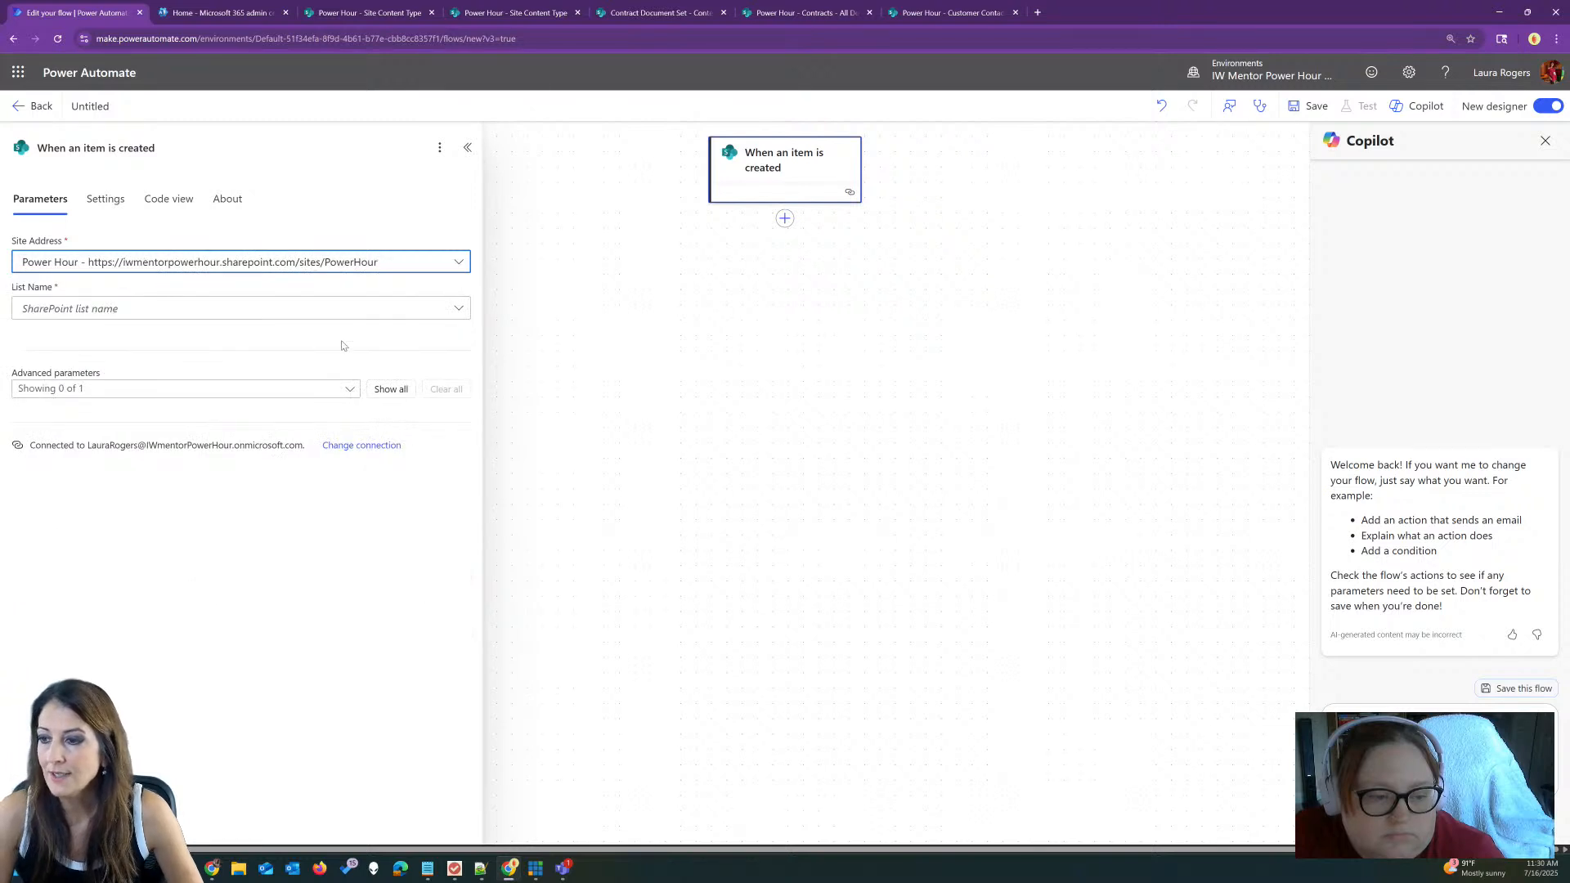
pyautogui.click(444, 309)
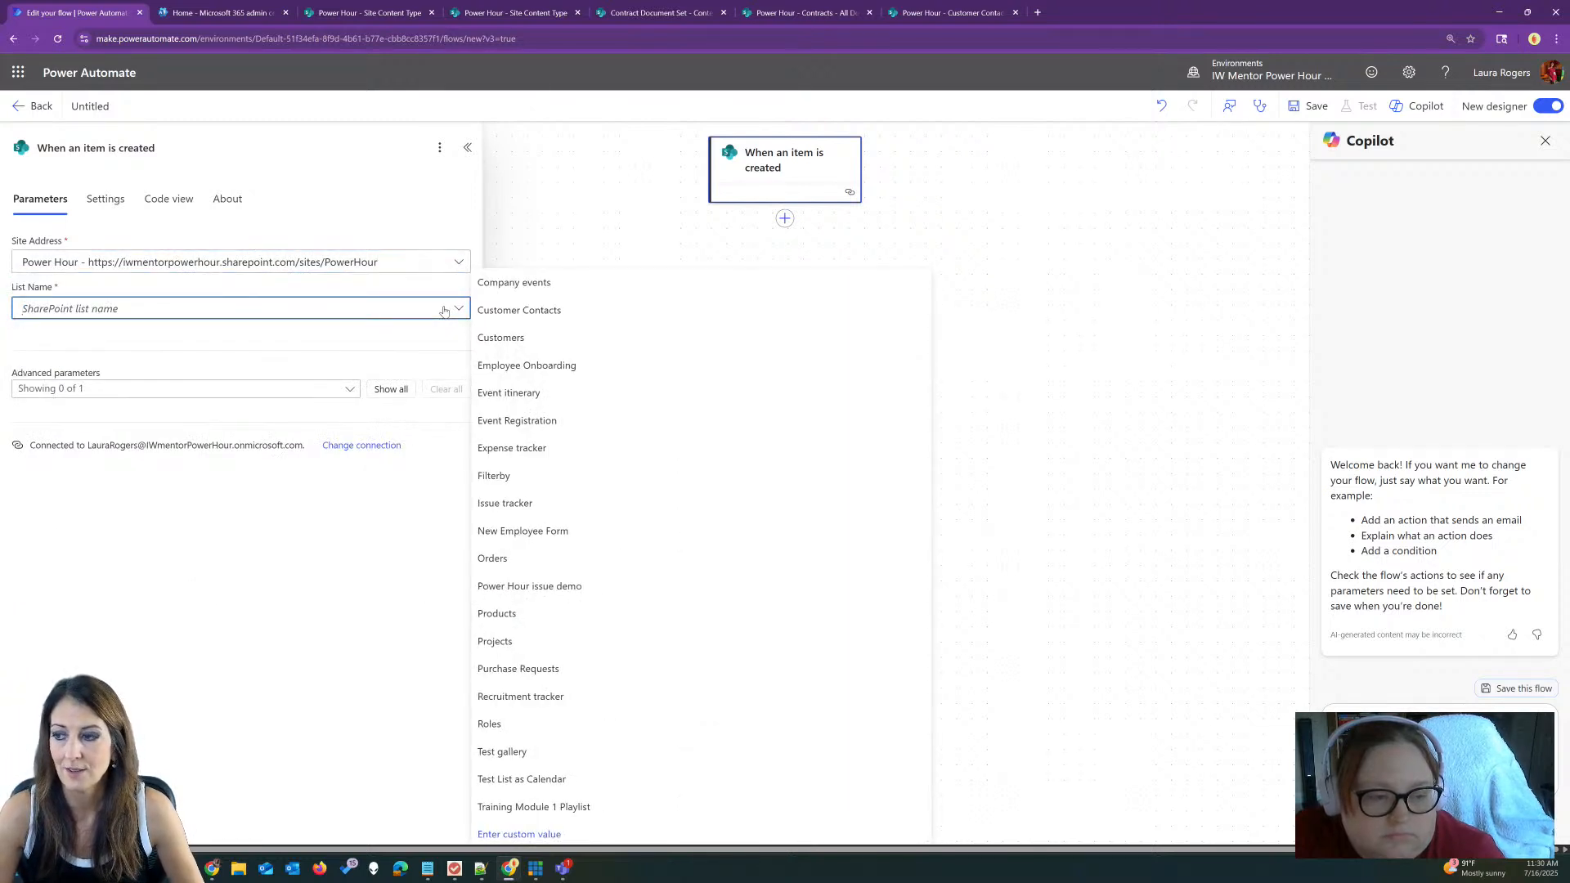
pyautogui.click(598, 311)
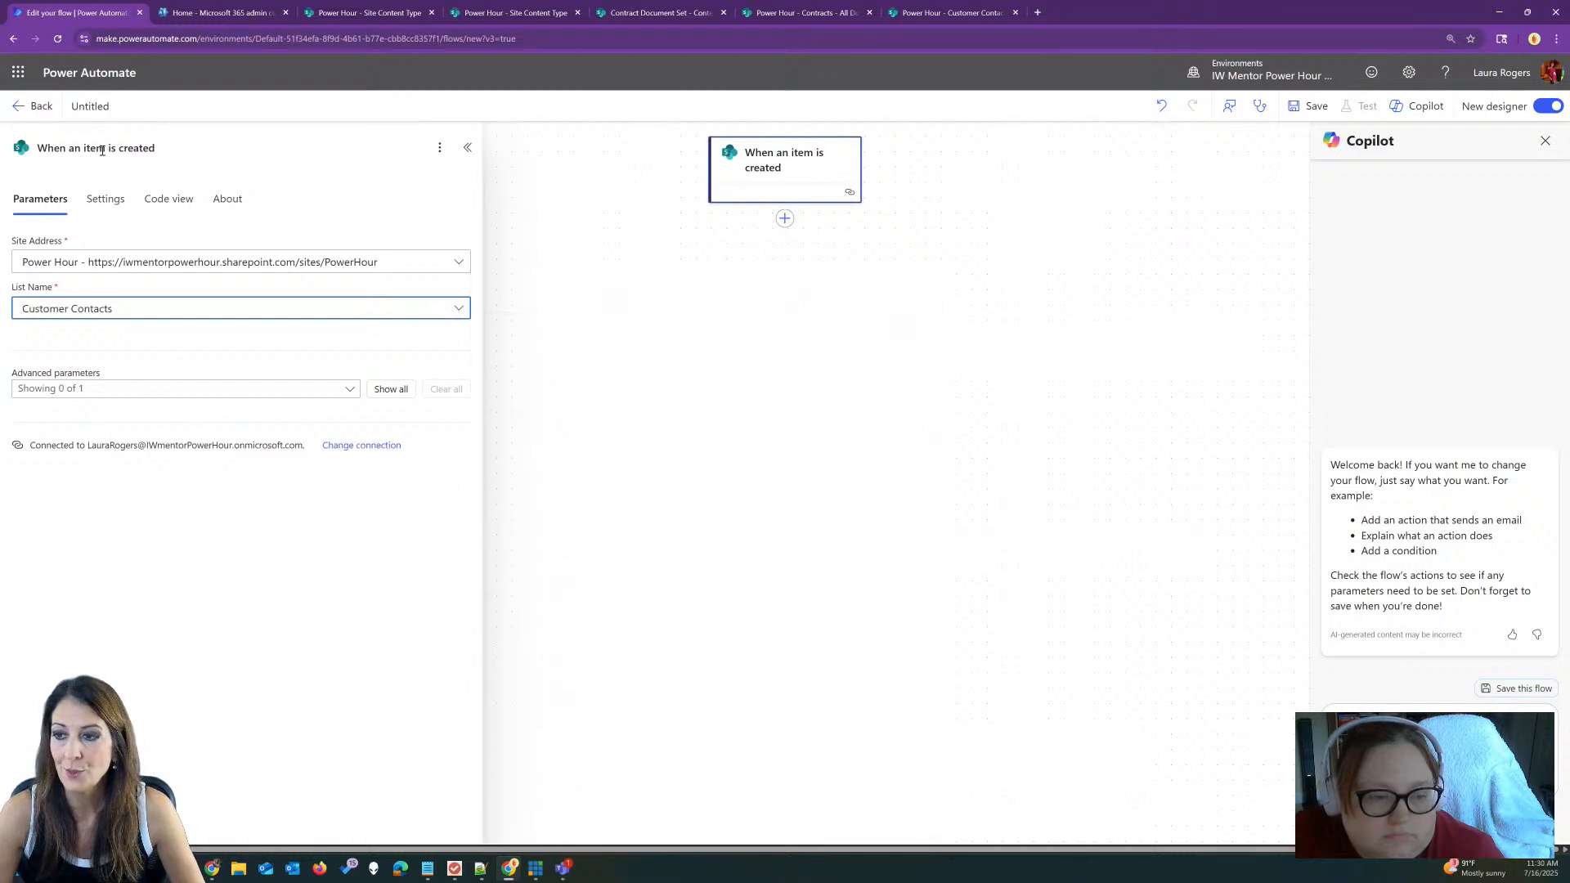
# Step: Rename the flow to 'new customer contact creates doc set'
pyautogui.doubleClick(89, 106)
pyautogui.write('new')
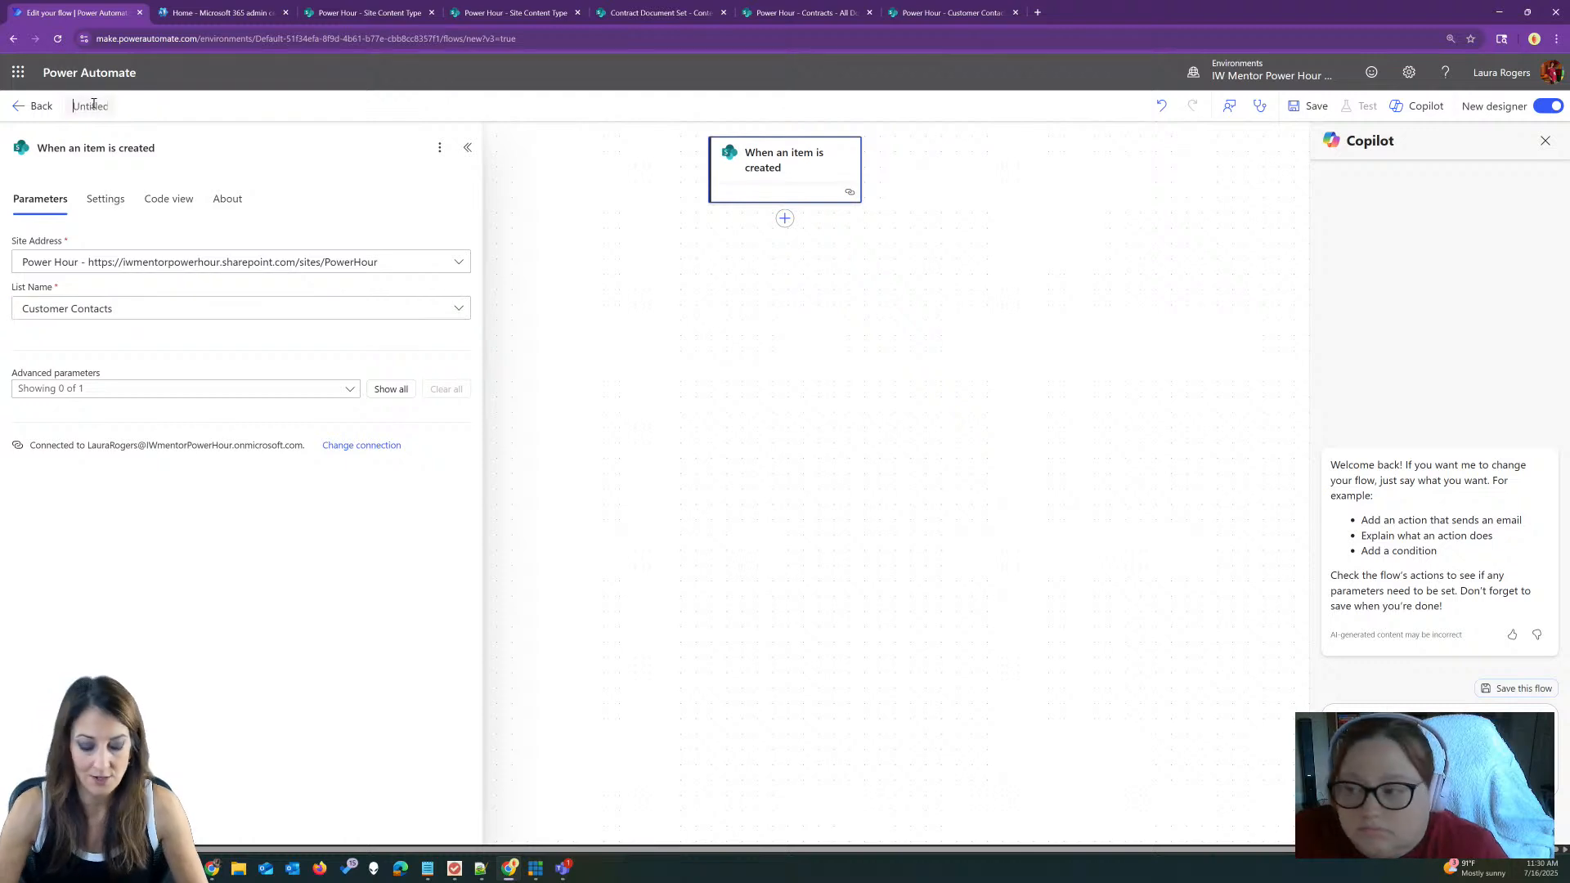
pyautogui.write(' customer')
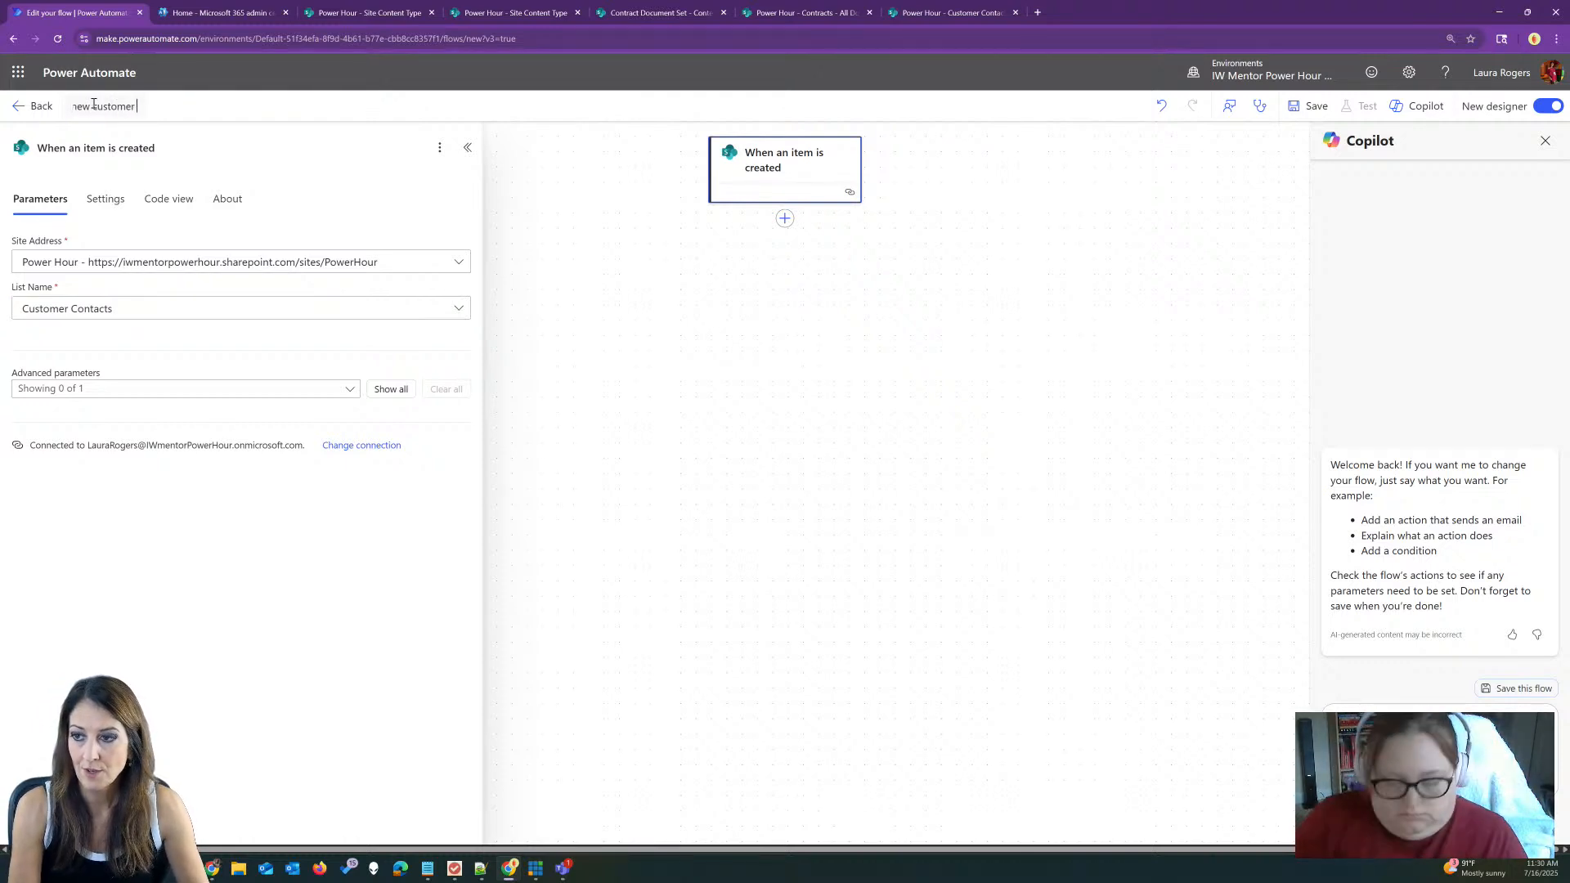
pyautogui.write(' contact')
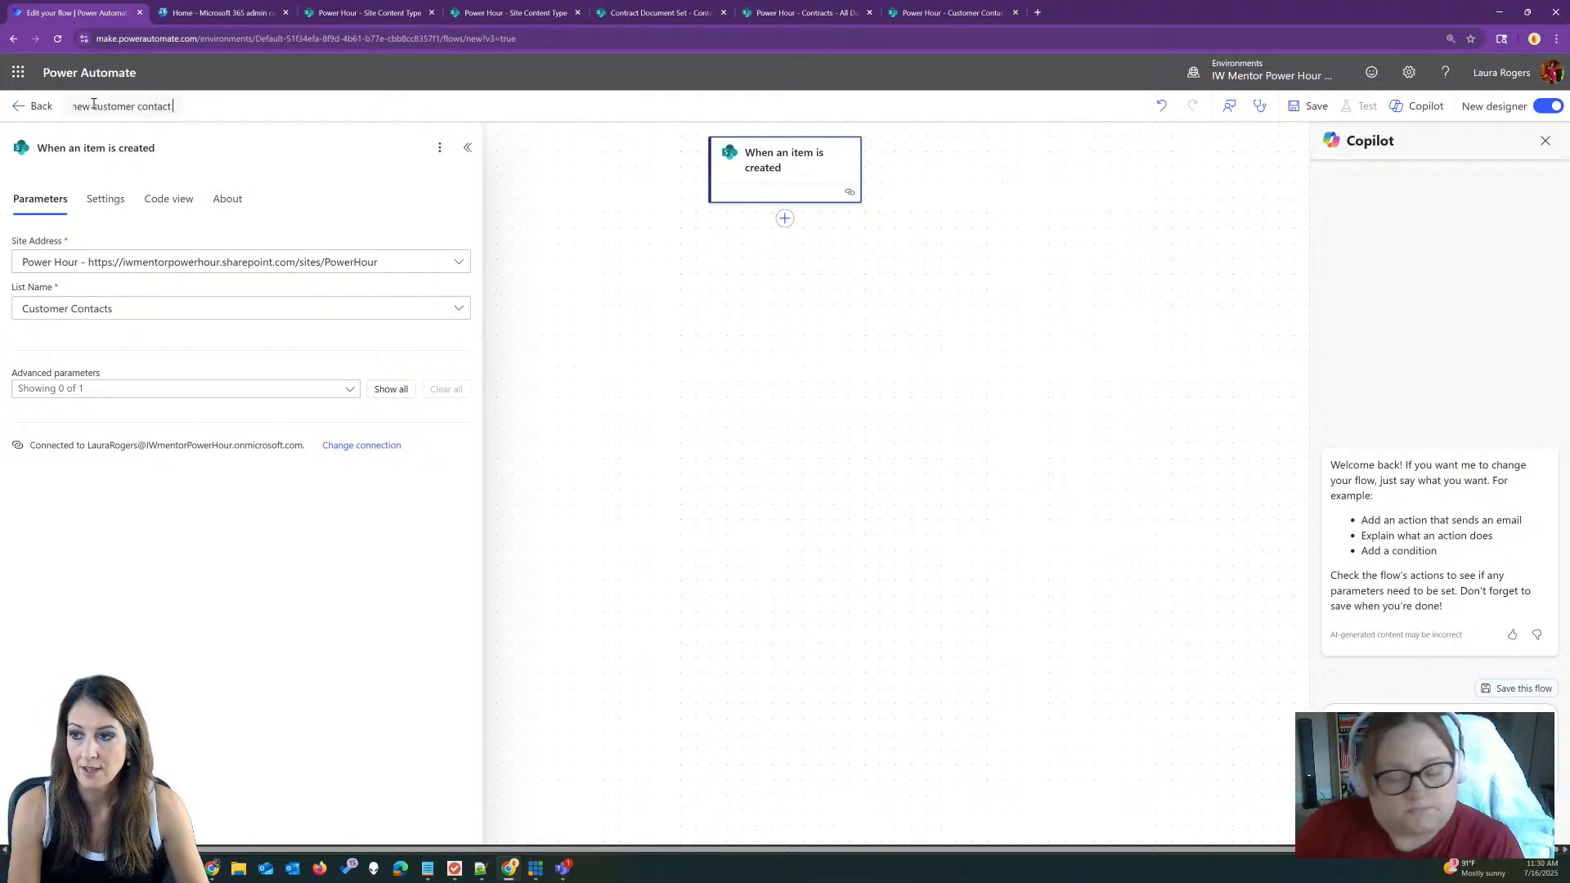
pyautogui.write(' created')
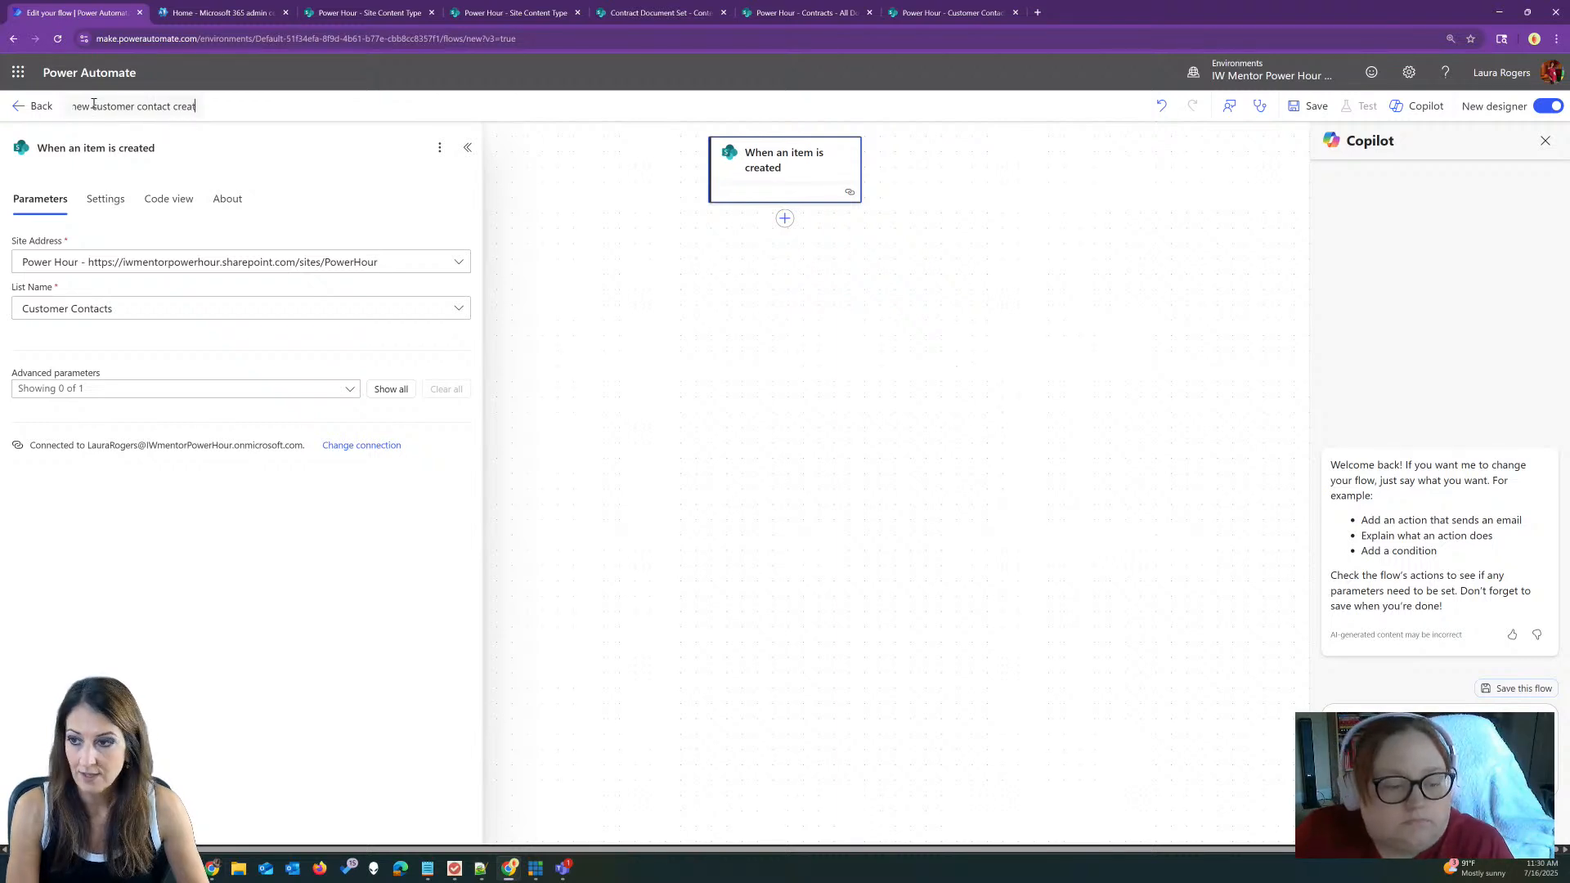
pyautogui.press('BackSpace')
pyautogui.write('s doc set')
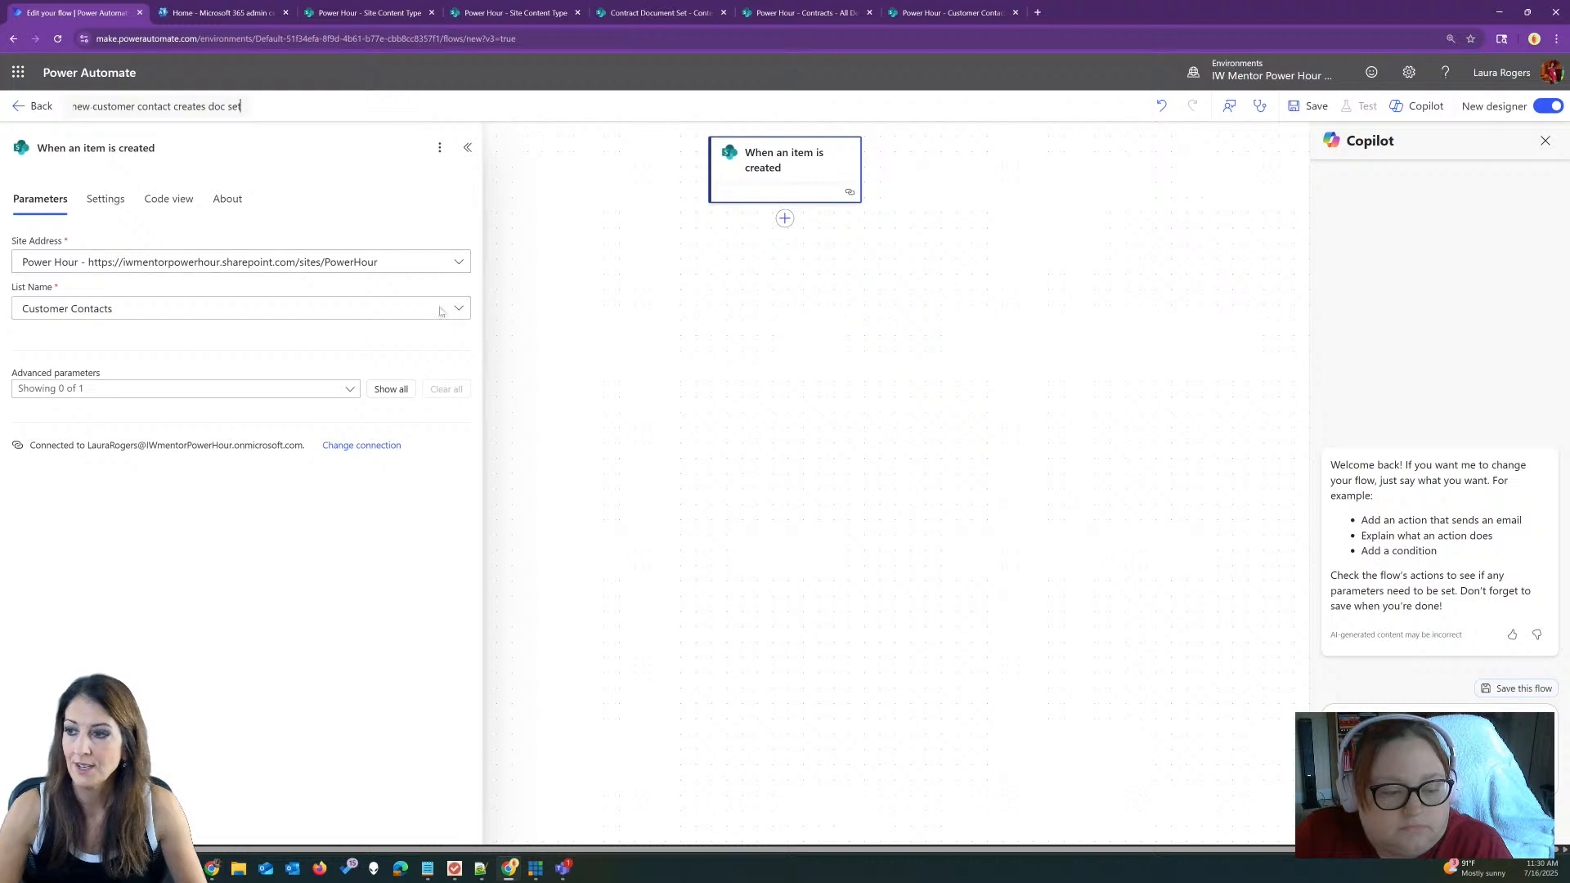
pyautogui.click(624, 376)
# Step: Add a SharePoint Create new document set step targeting the Power Hour site's Contracts library
pyautogui.click(784, 219)
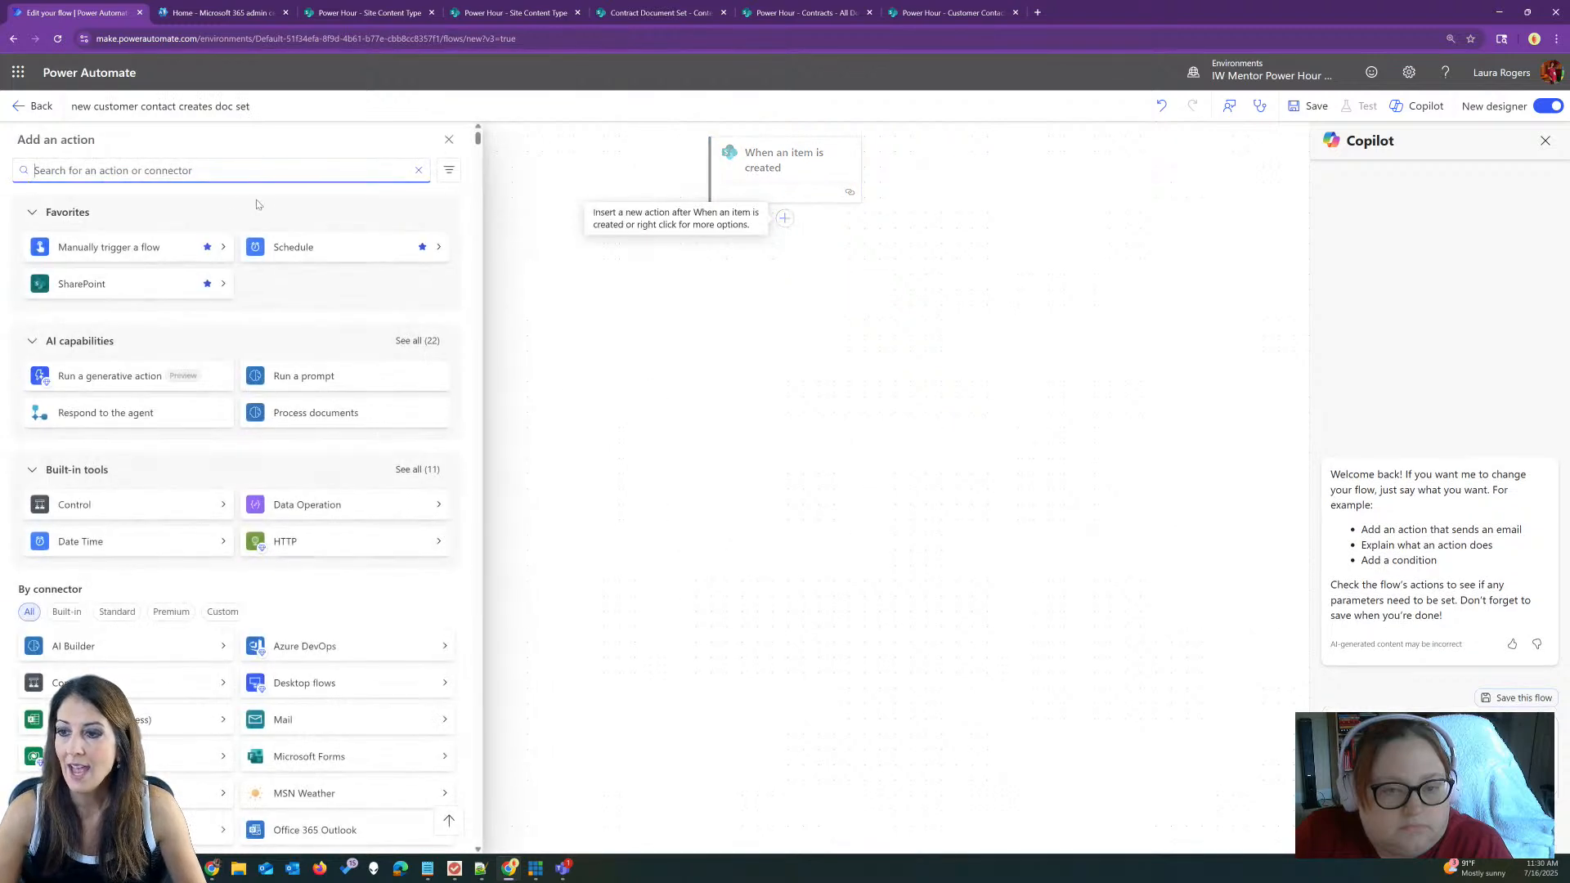
pyautogui.click(92, 283)
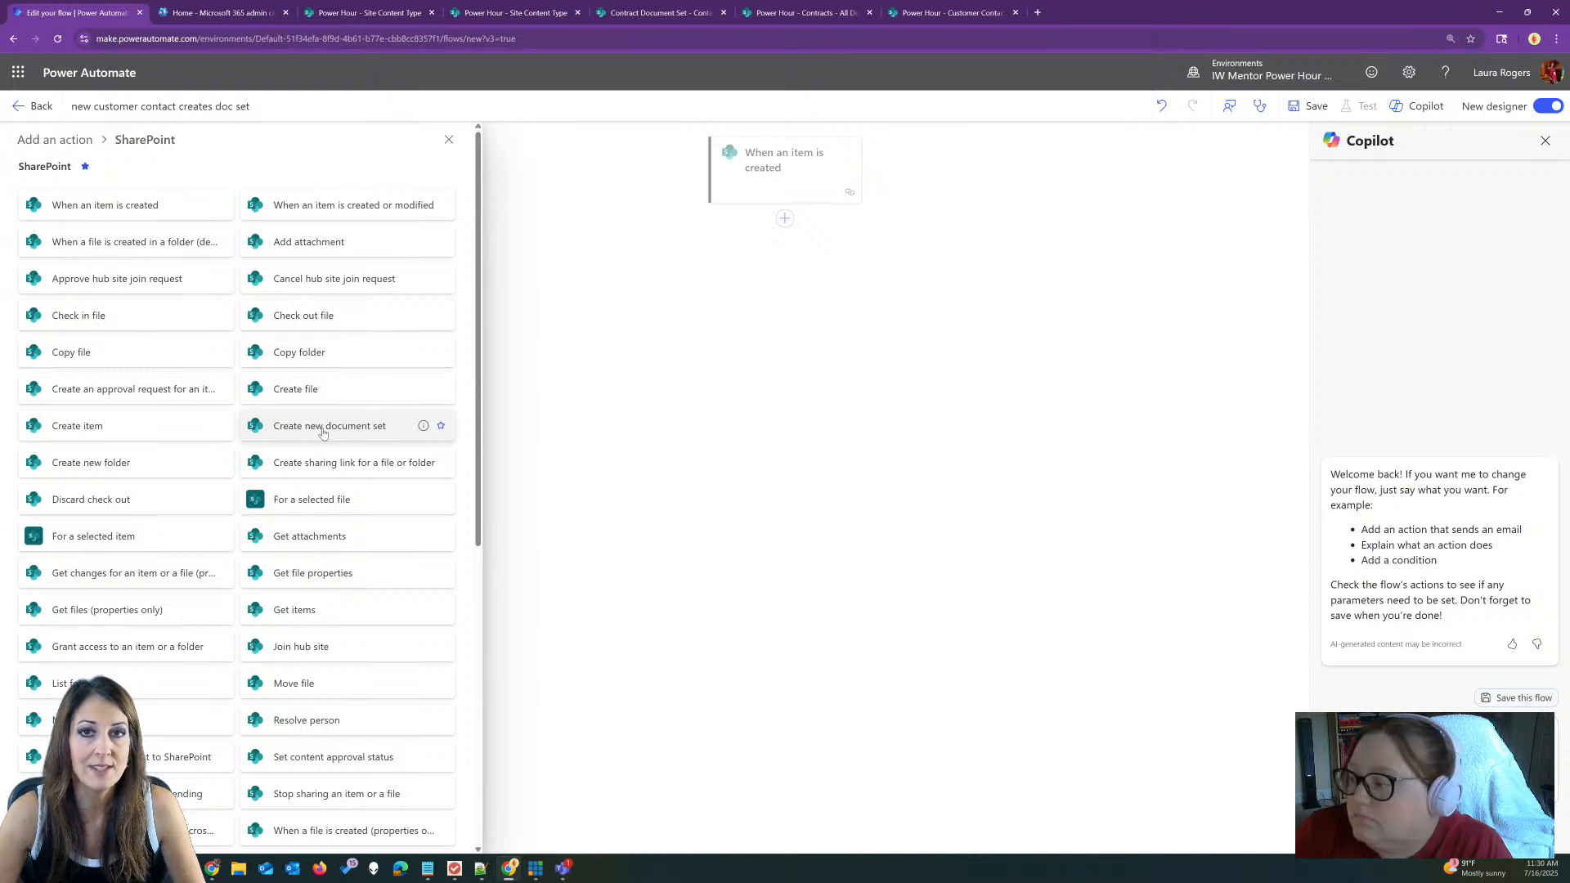
pyautogui.click(323, 427)
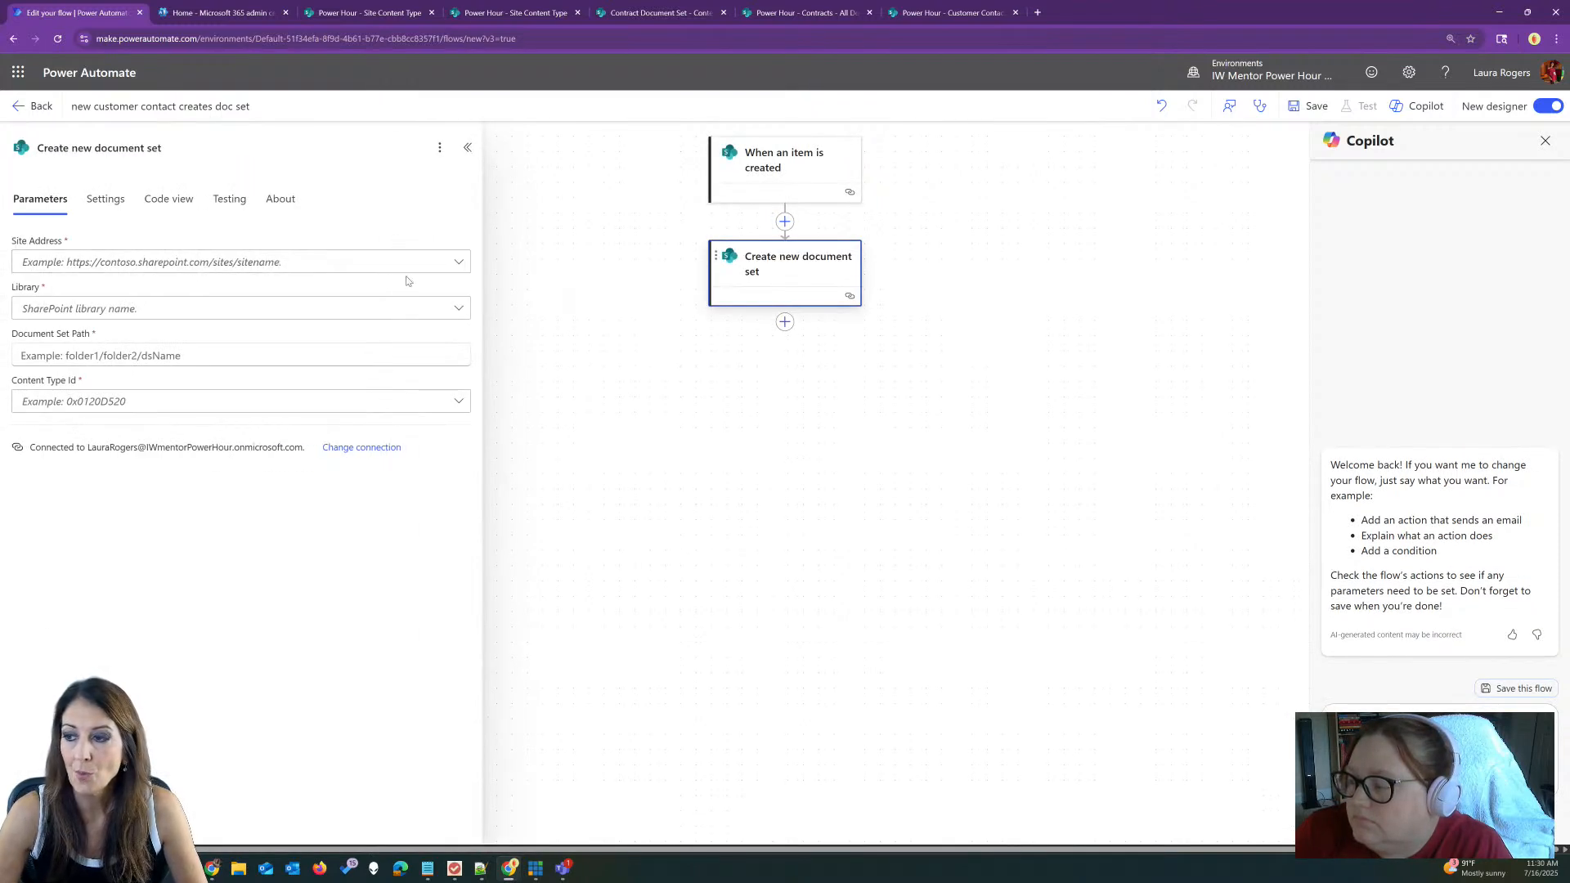
pyautogui.click(406, 262)
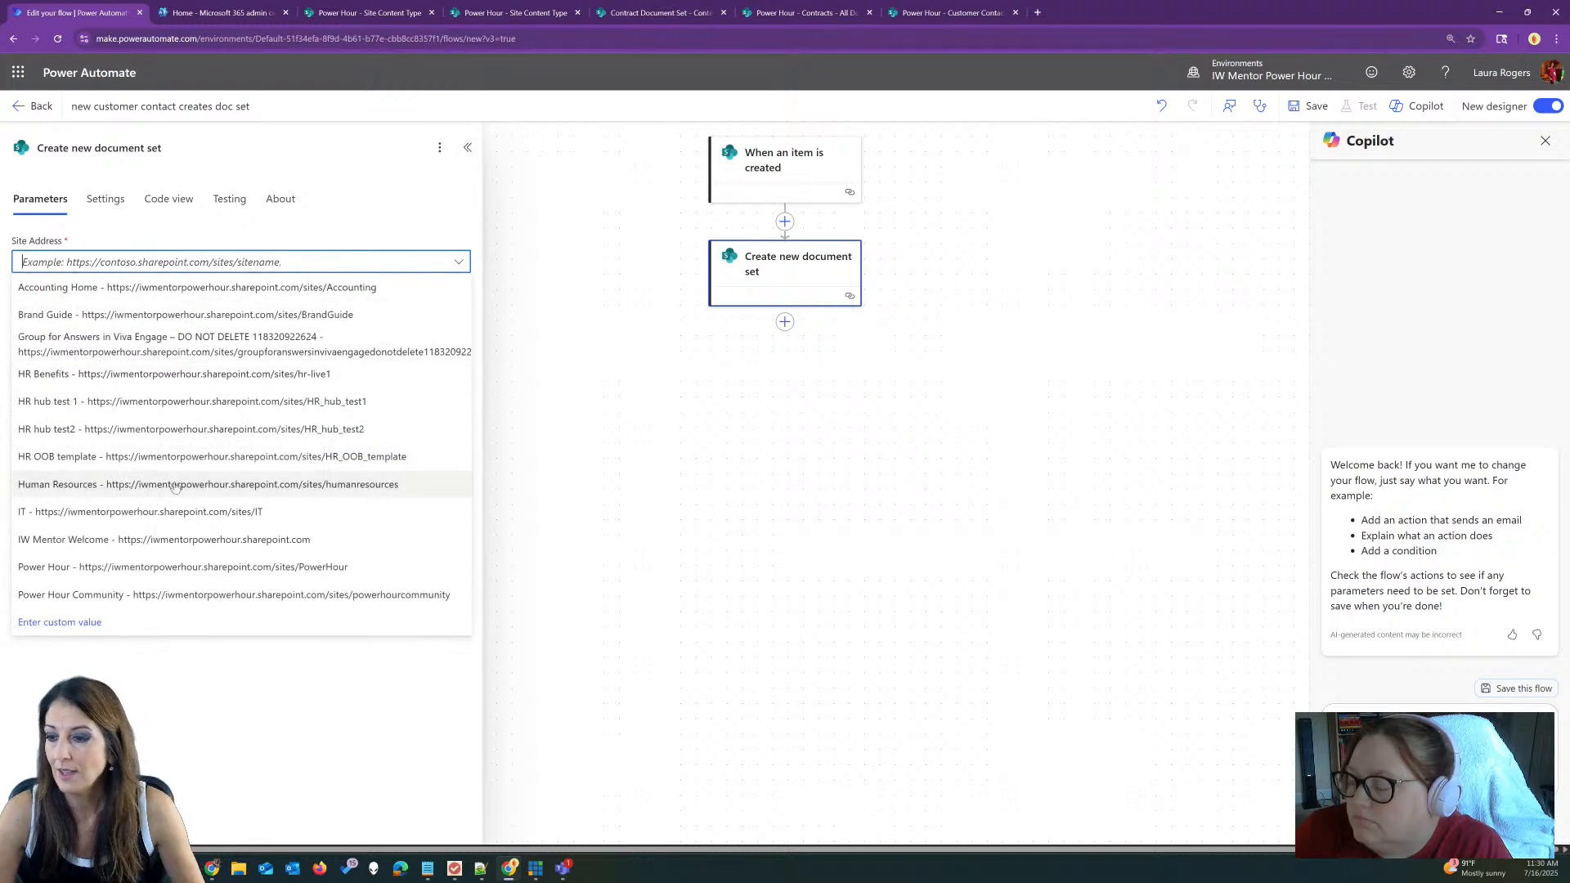
pyautogui.click(180, 566)
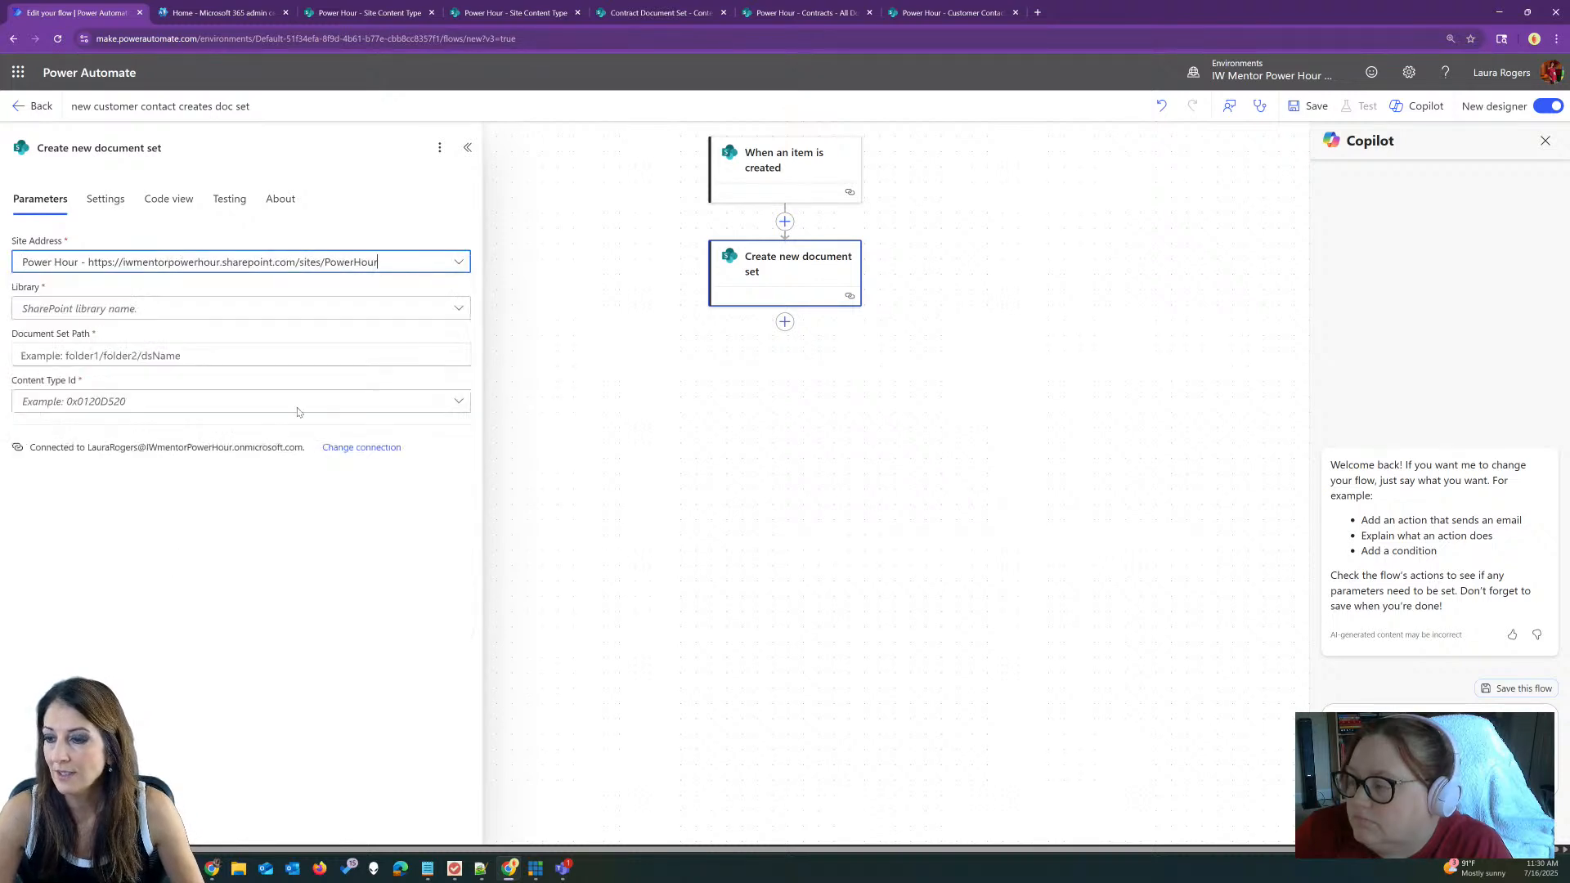
pyautogui.click(449, 308)
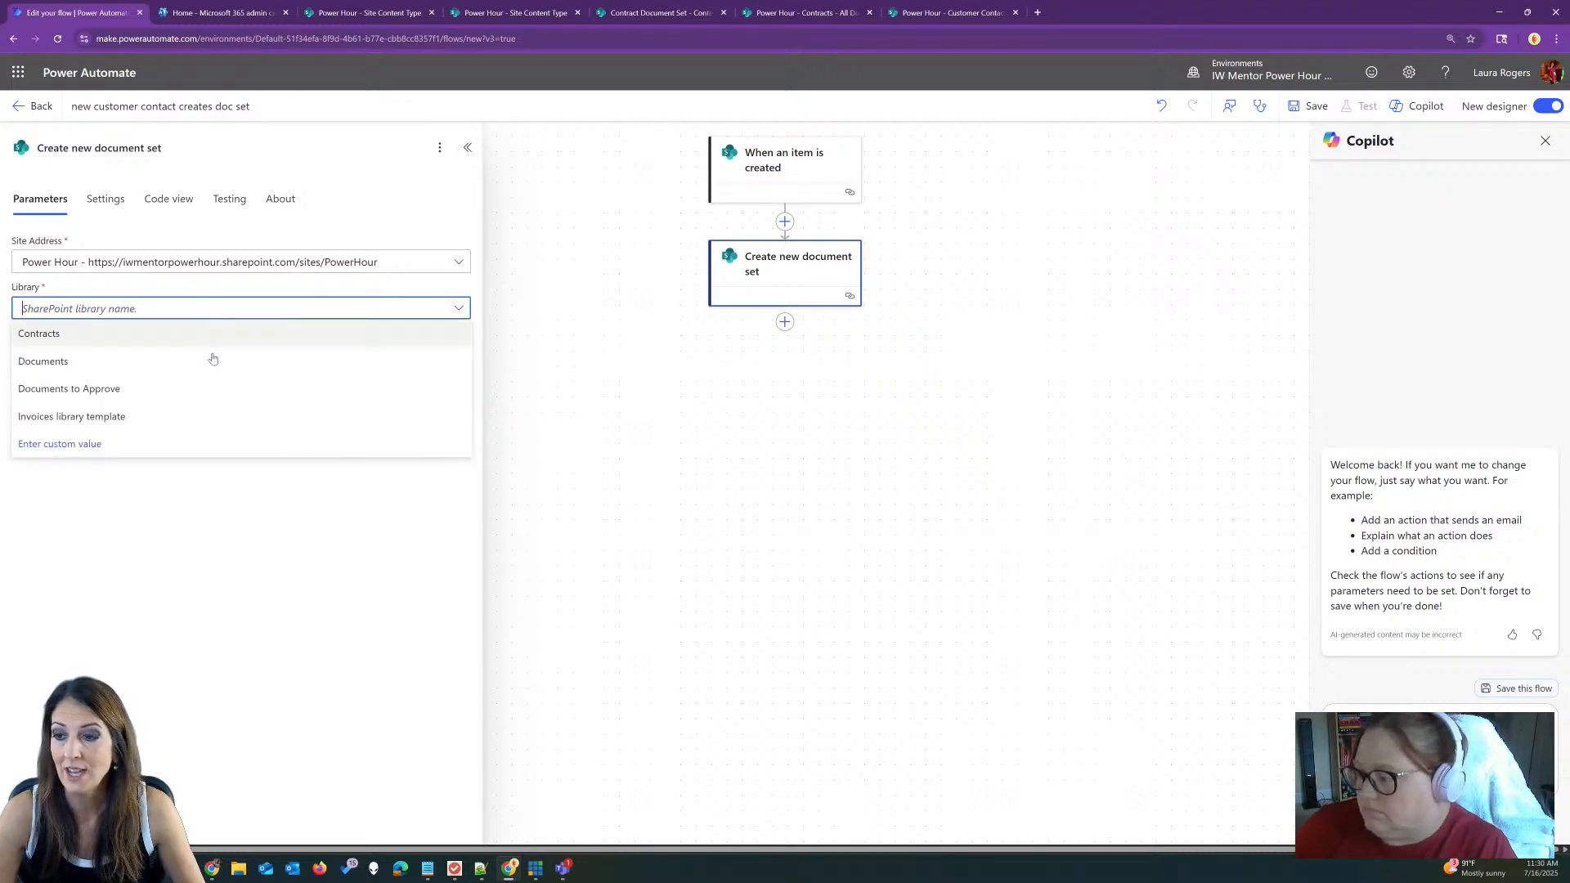
pyautogui.click(57, 335)
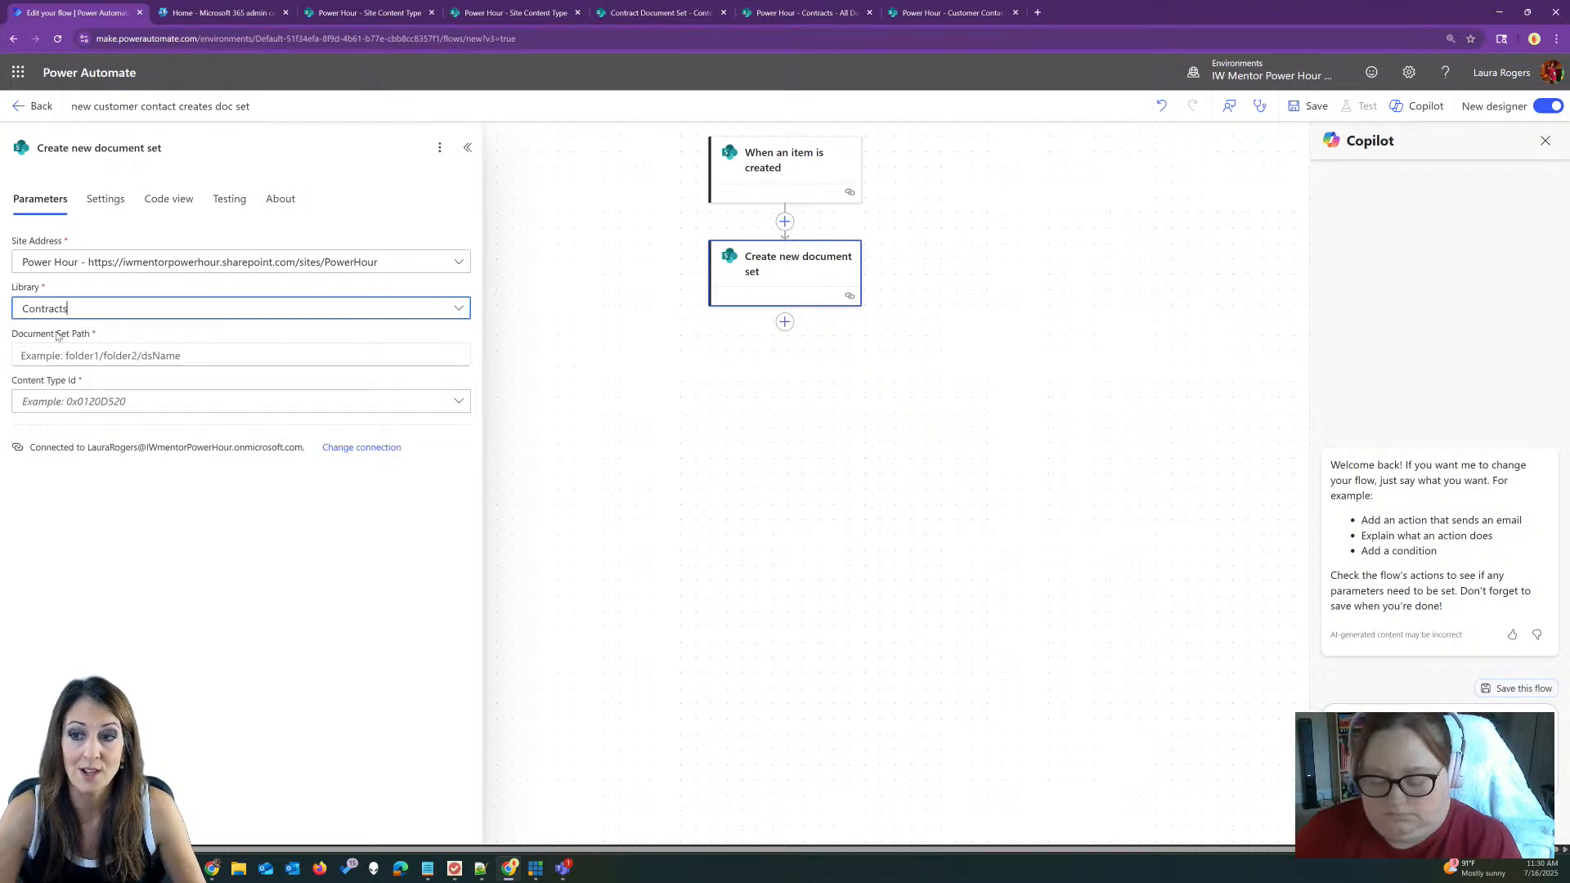
pyautogui.click(176, 355)
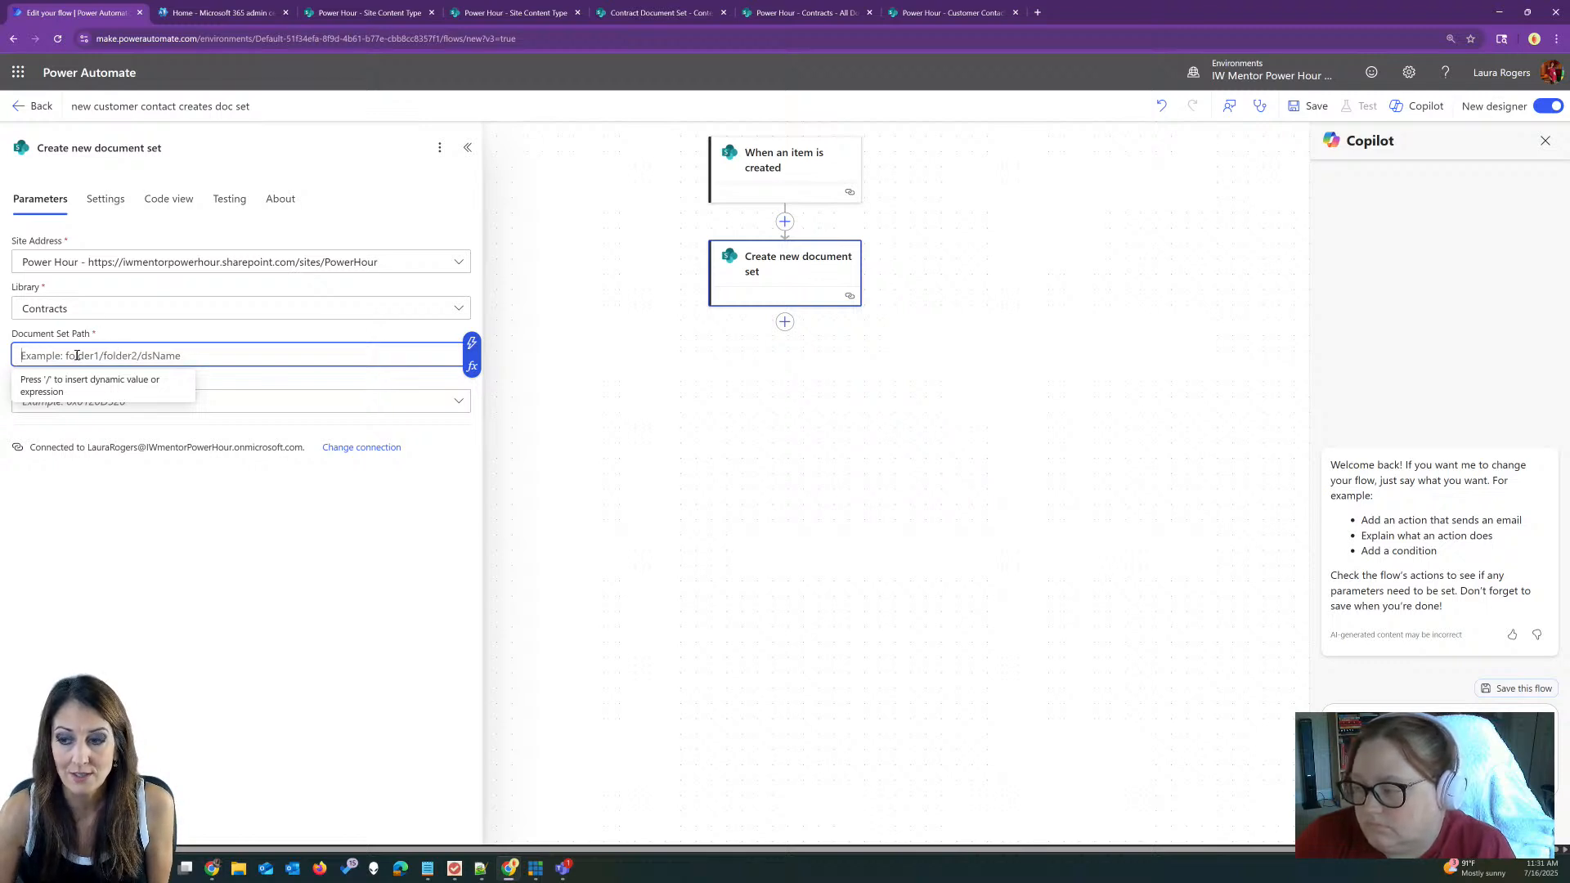
# Step: Set the document set path to '/' and content type to Contract Document Set, showing all parameters
pyautogui.write('/')
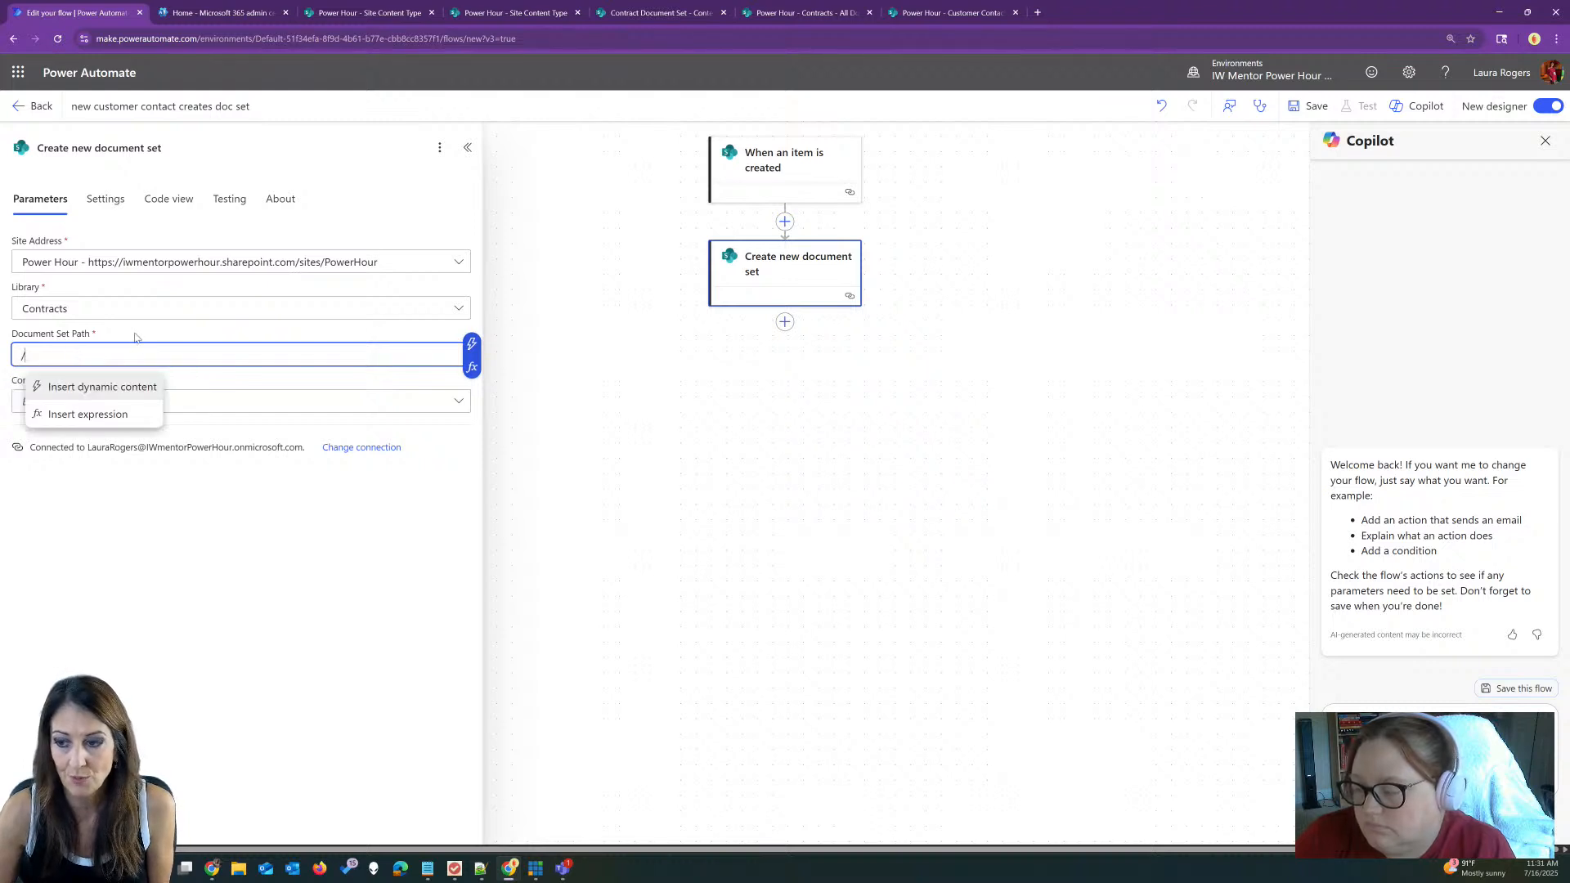
pyautogui.click(285, 492)
pyautogui.click(129, 402)
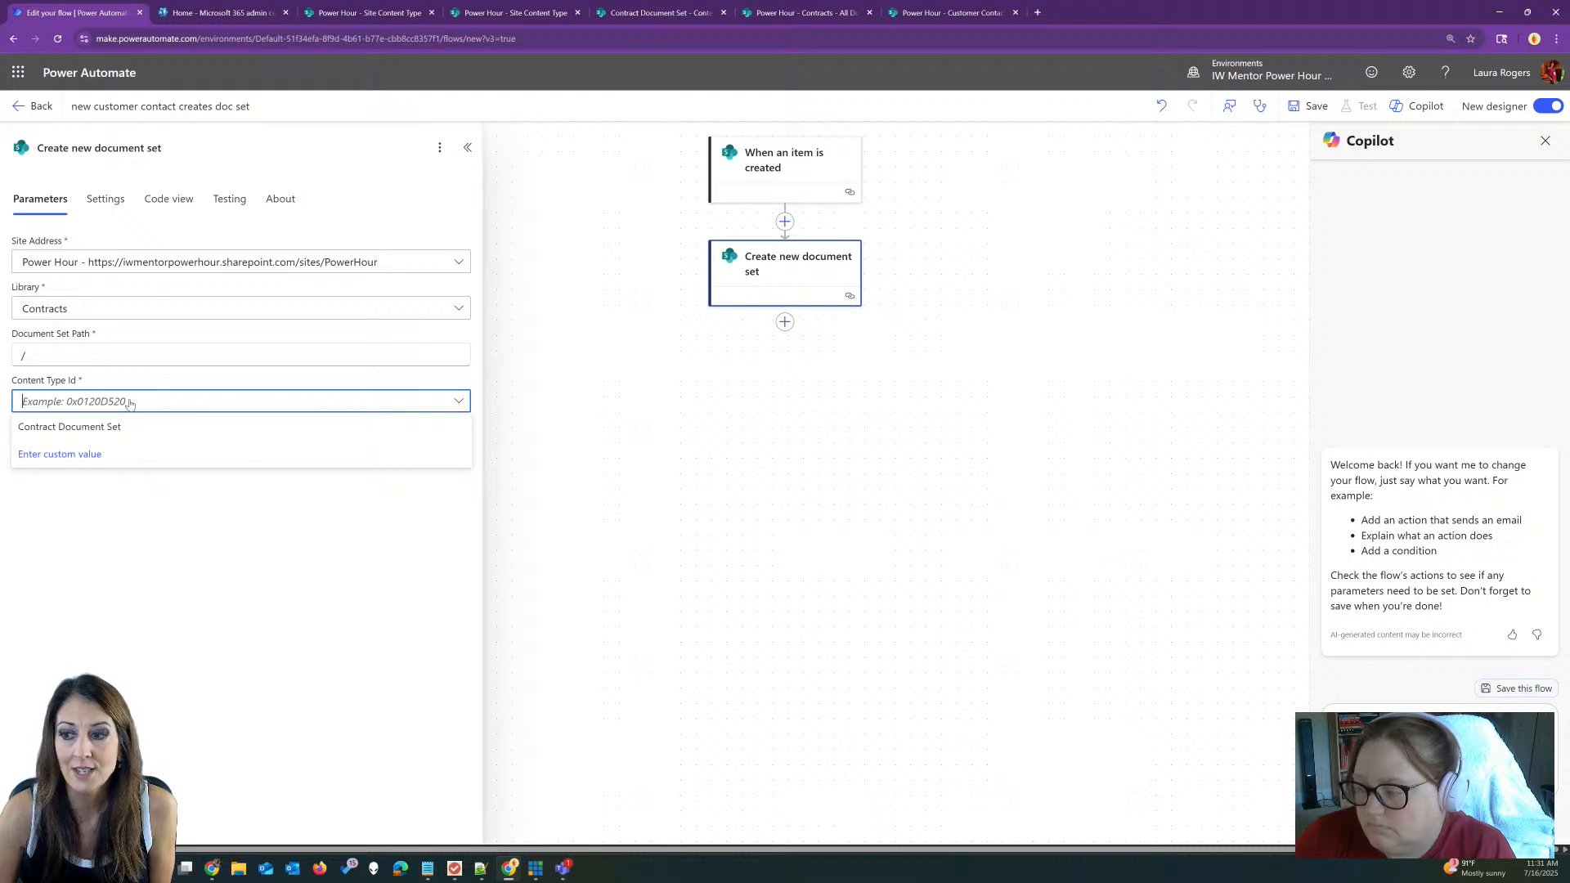
pyautogui.click(99, 428)
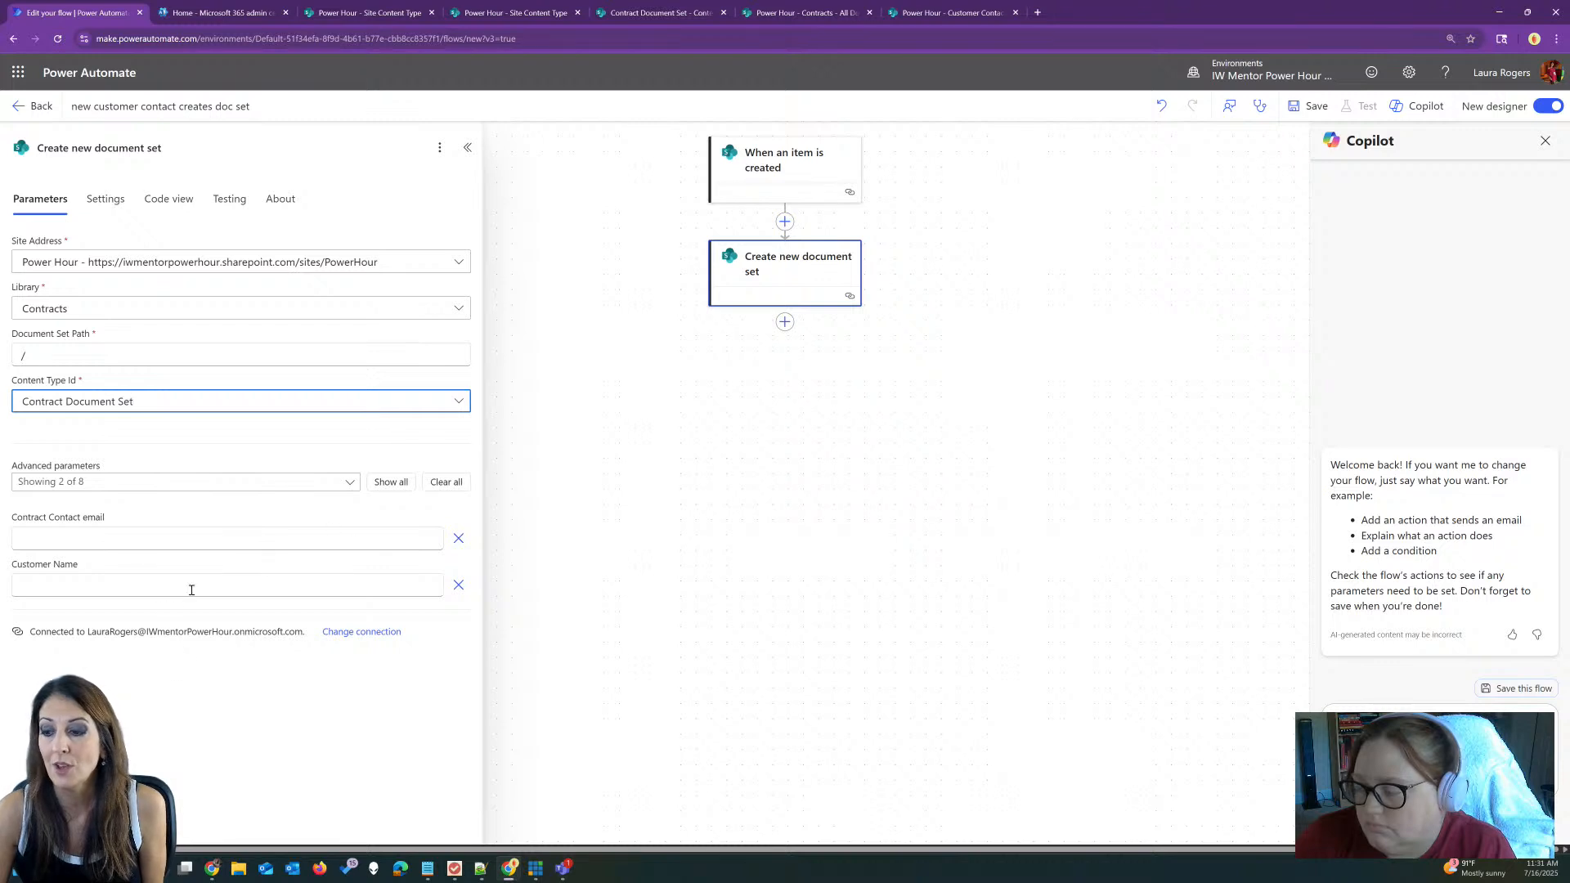
pyautogui.click(378, 481)
pyautogui.moveTo(478, 472); pyautogui.dragTo(488, 603)
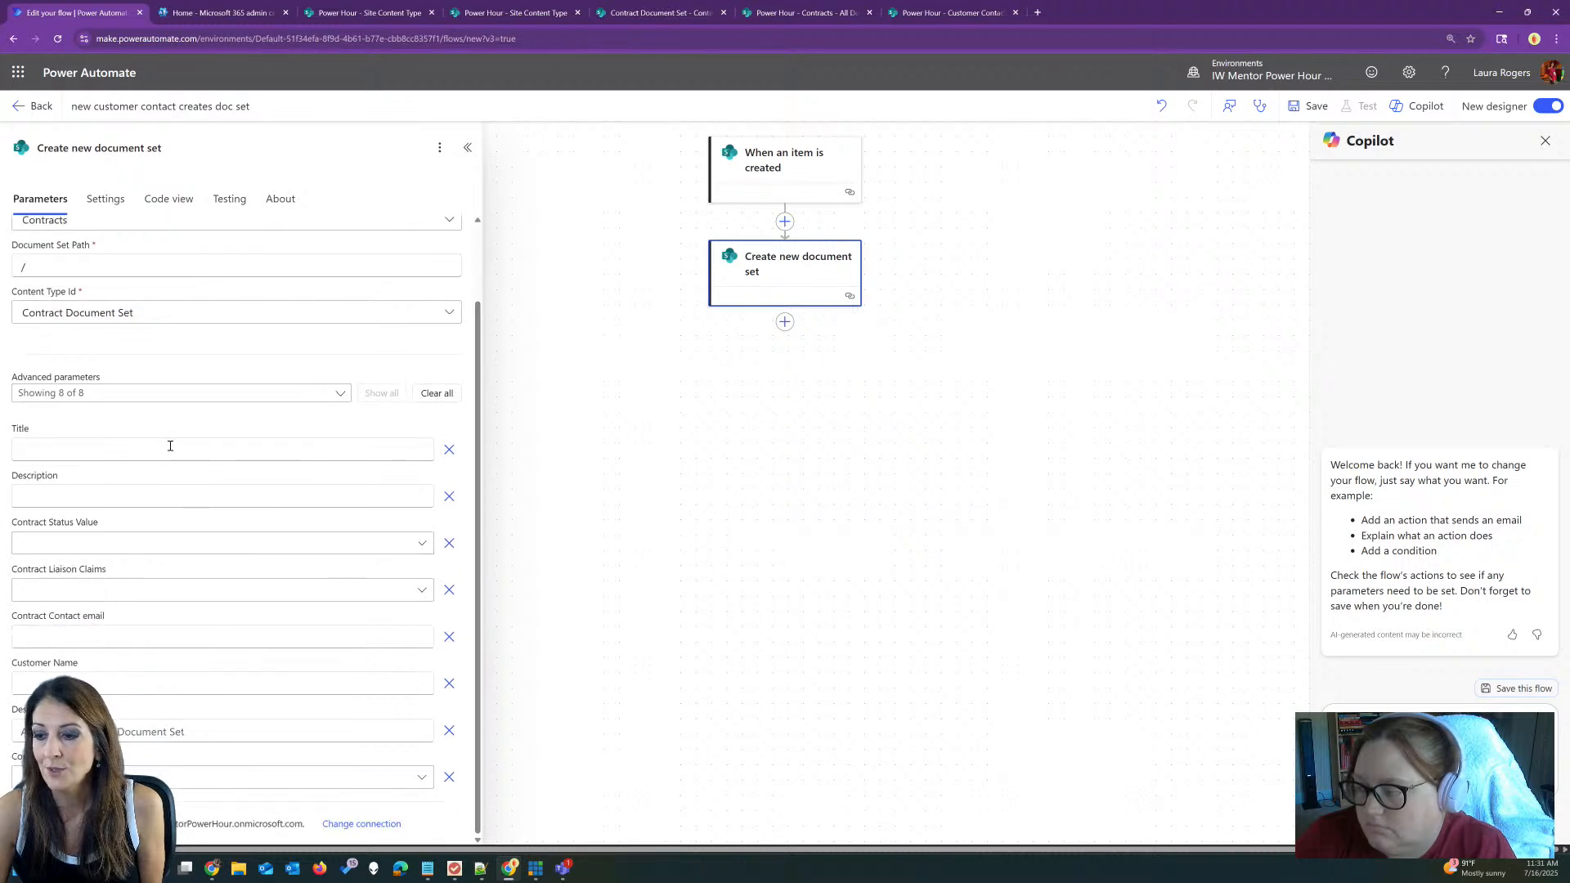
# Step: Set the contract status to Not Started
pyautogui.click(170, 446)
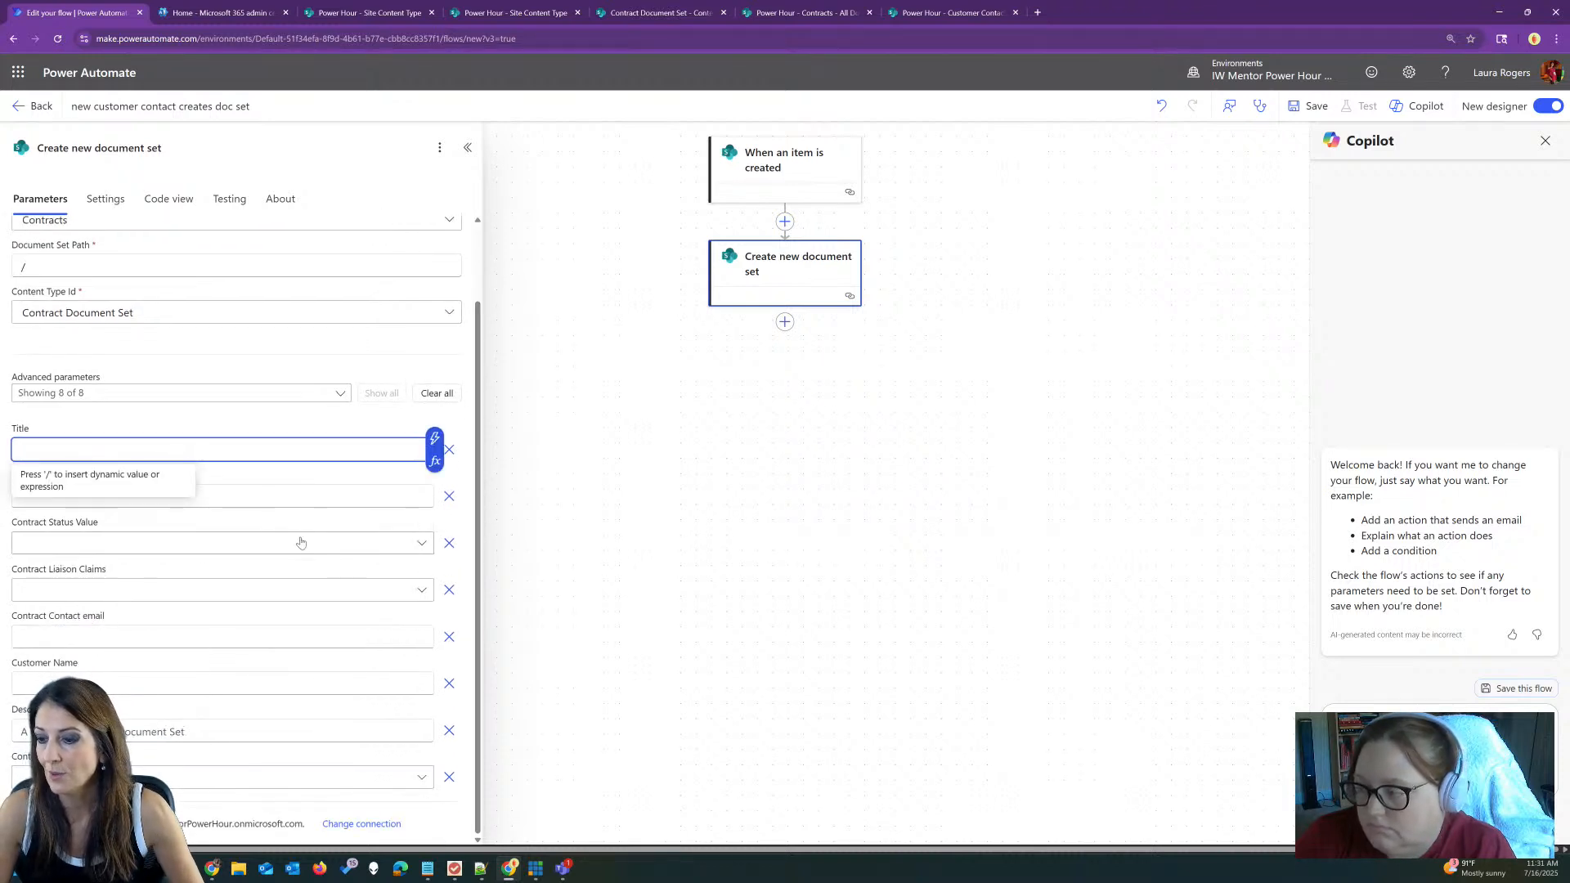
pyautogui.click(186, 543)
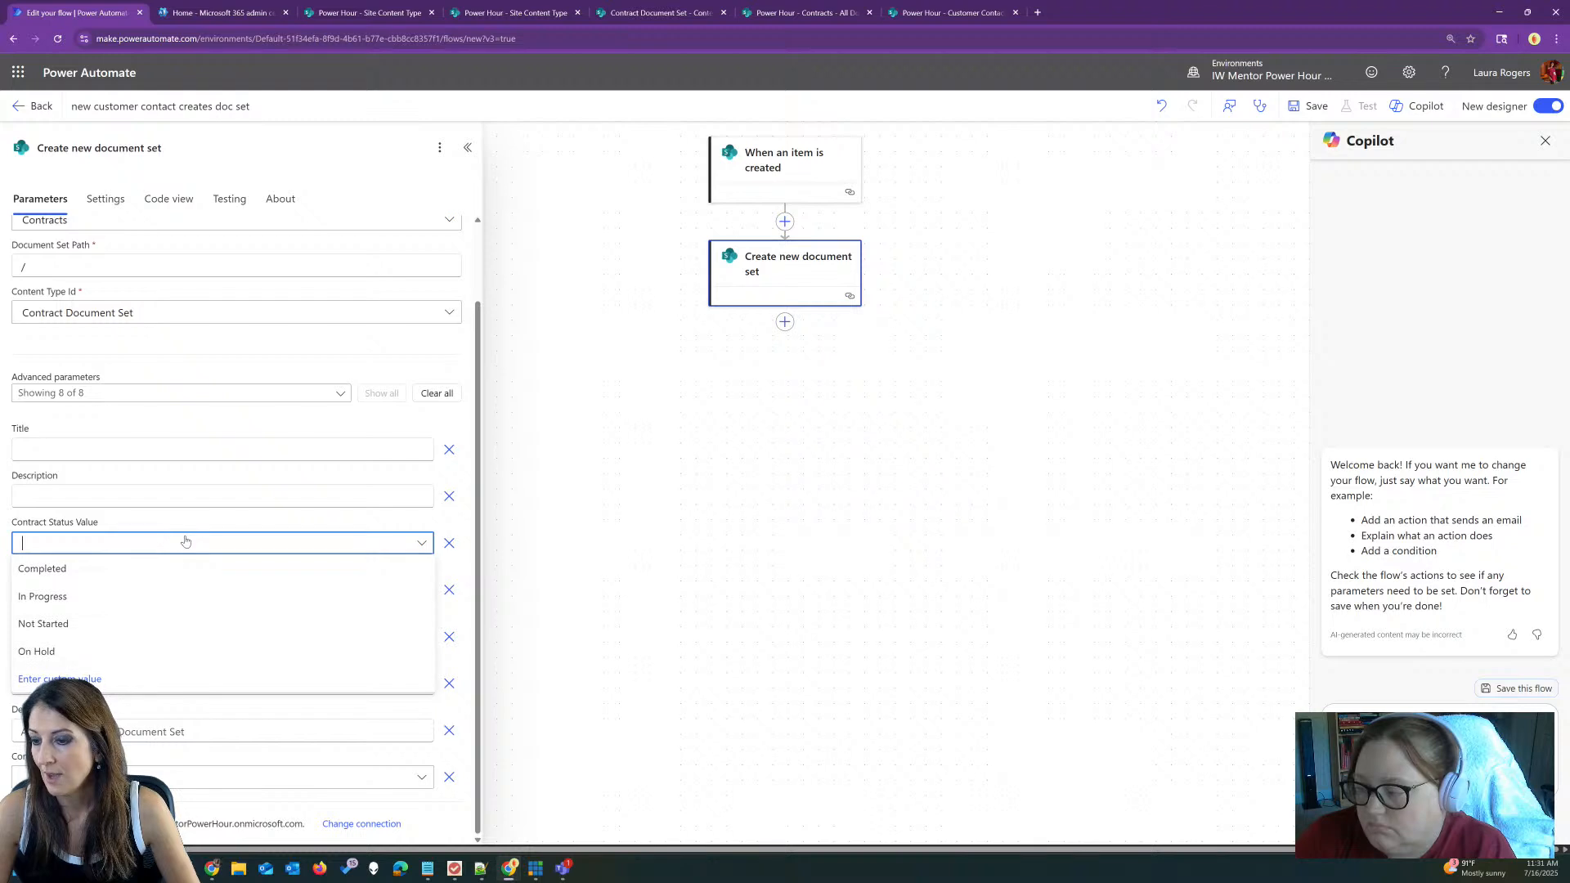
pyautogui.click(103, 623)
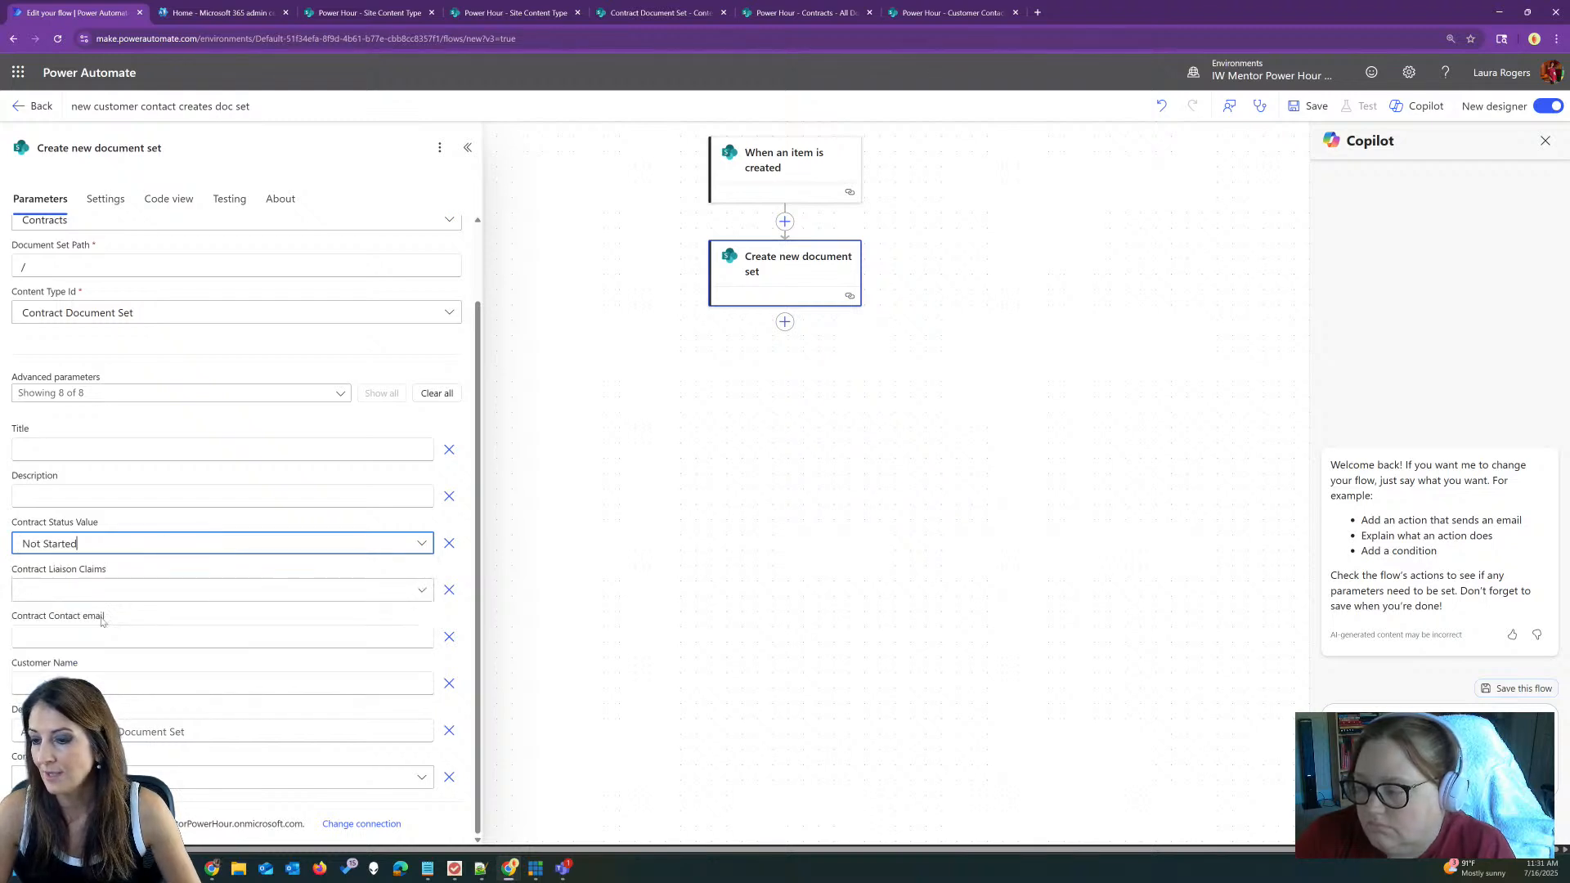
pyautogui.click(146, 590)
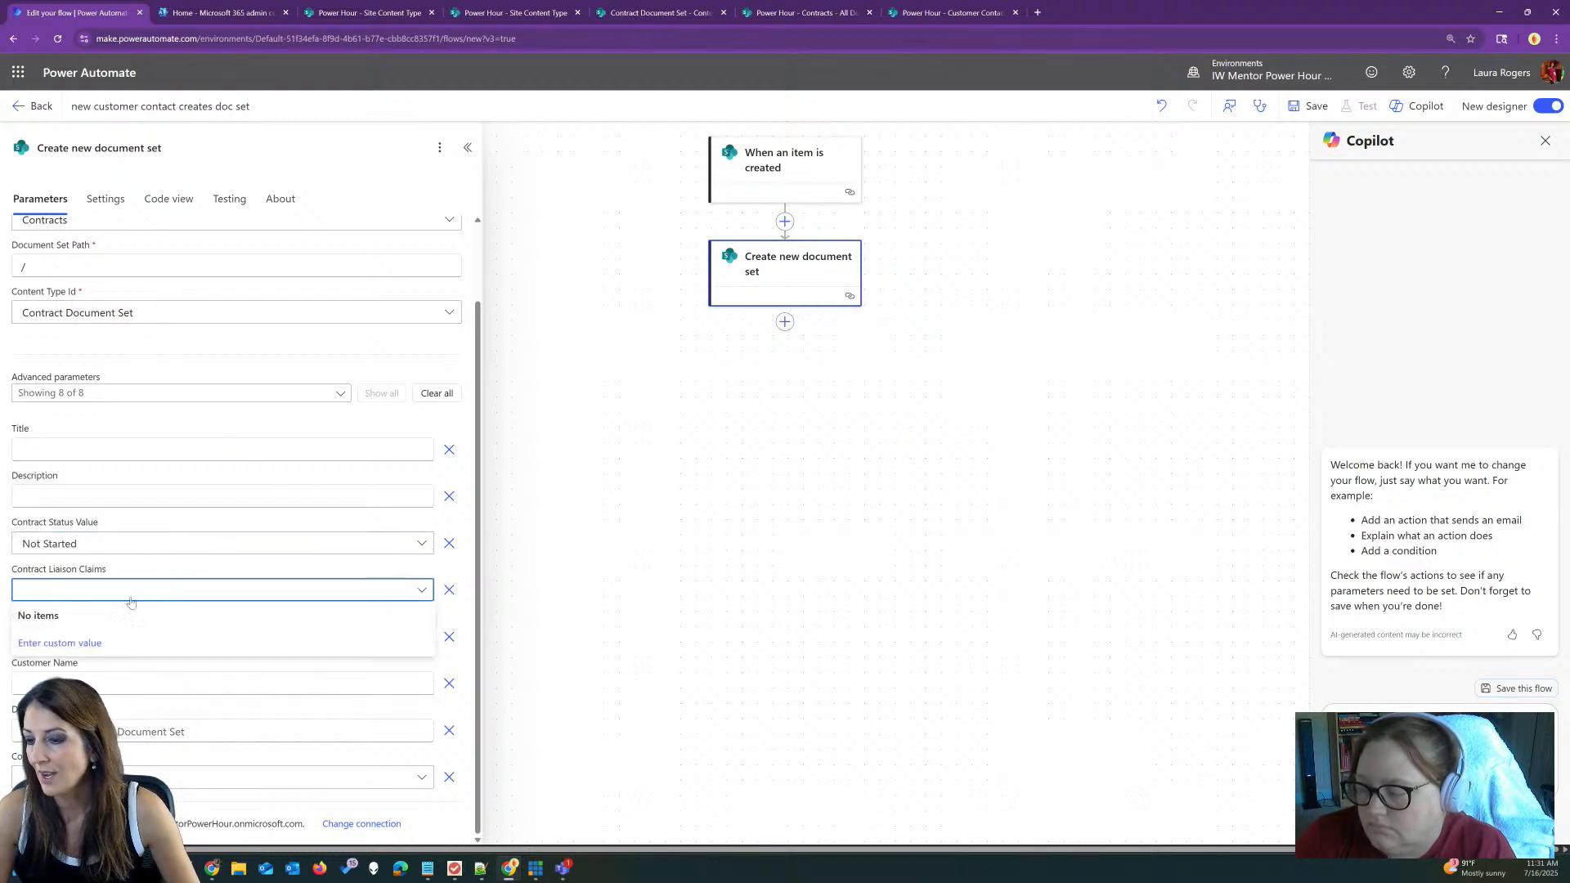
pyautogui.click(144, 573)
# Step: Fill the contact email with the trigger's E-Mail and the Title with Full Name
pyautogui.click(130, 640)
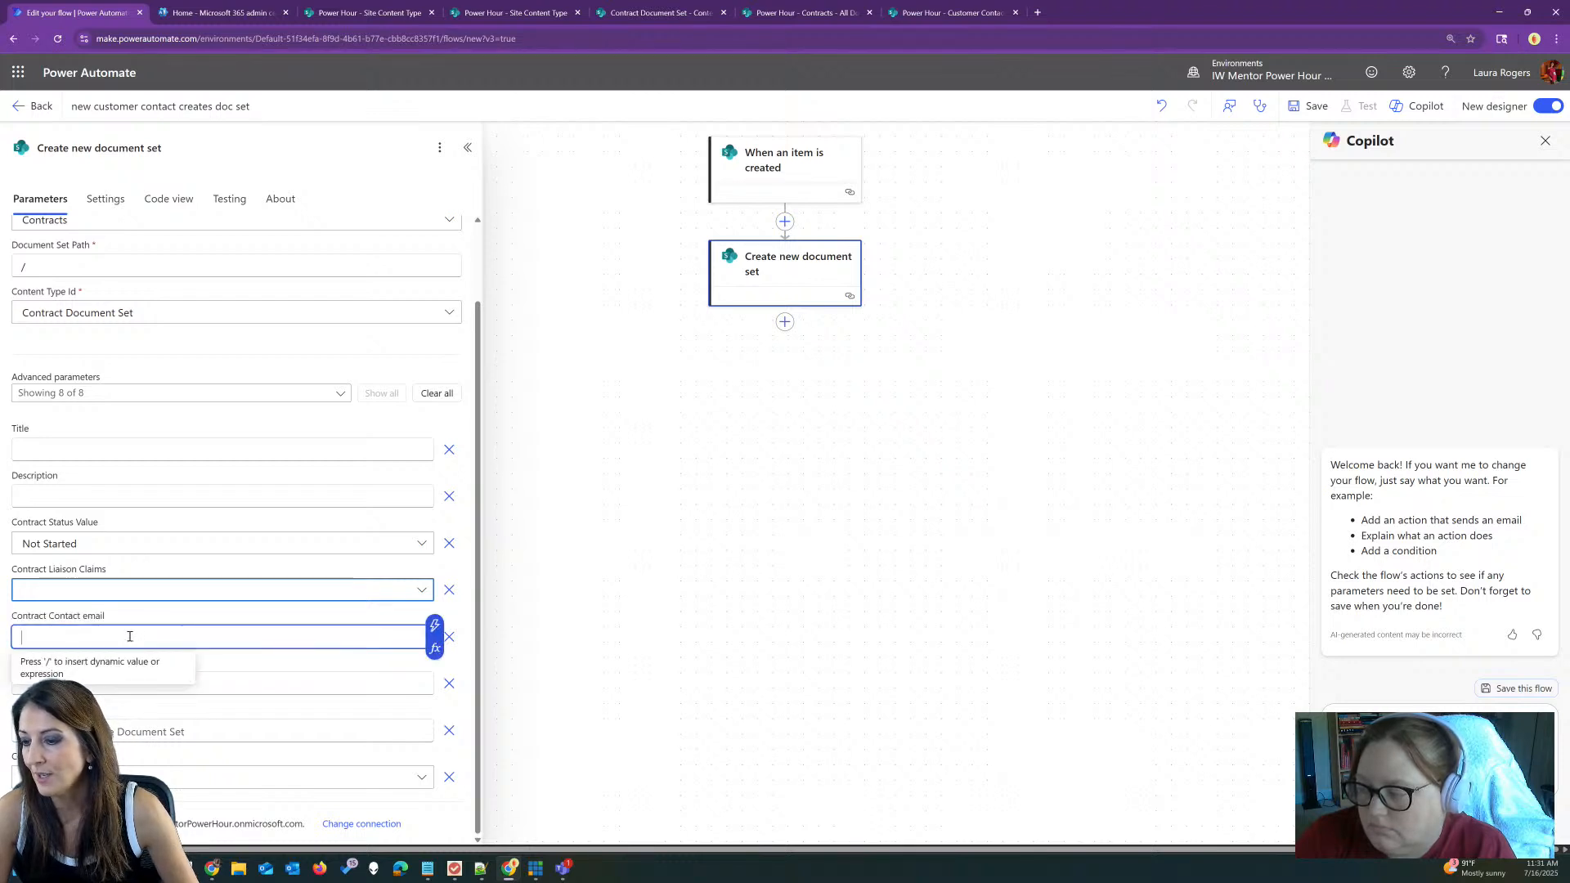
pyautogui.click(444, 636)
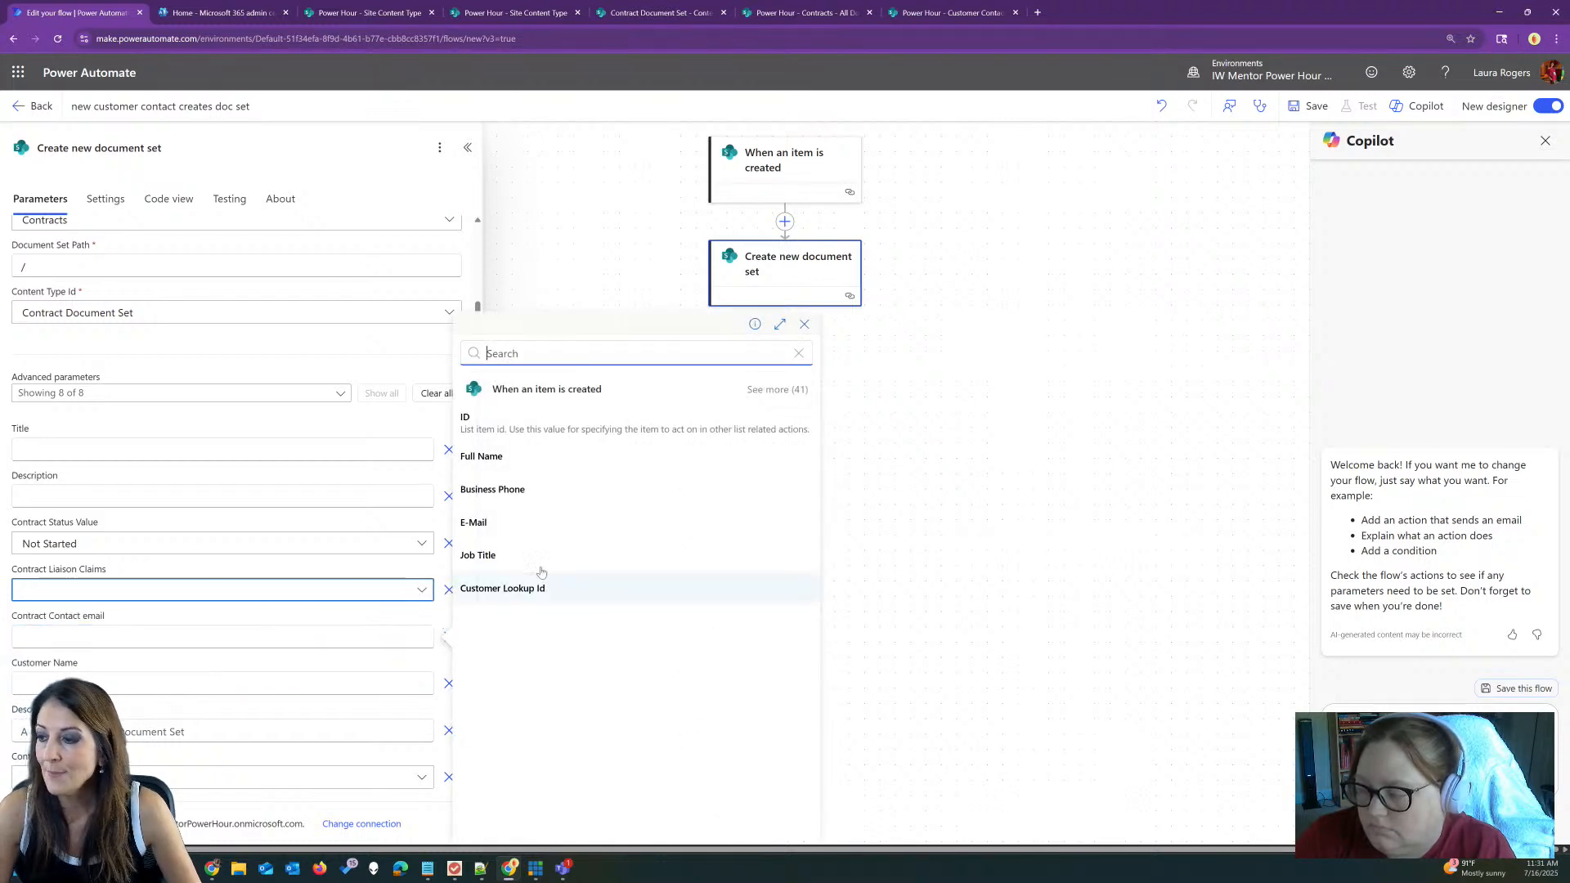
pyautogui.click(537, 529)
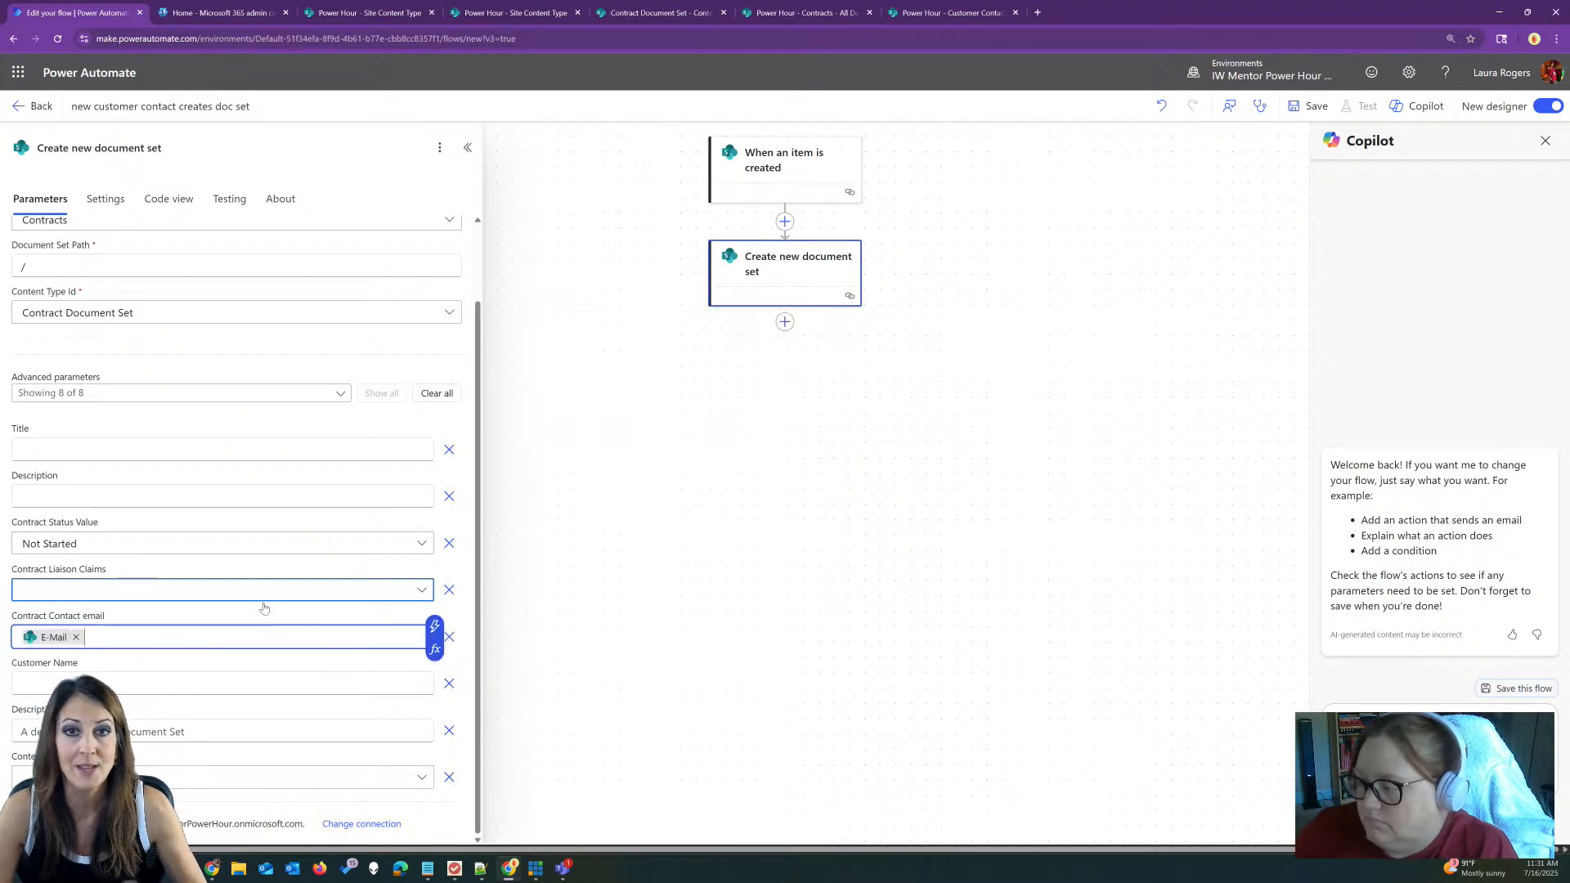
pyautogui.click(207, 453)
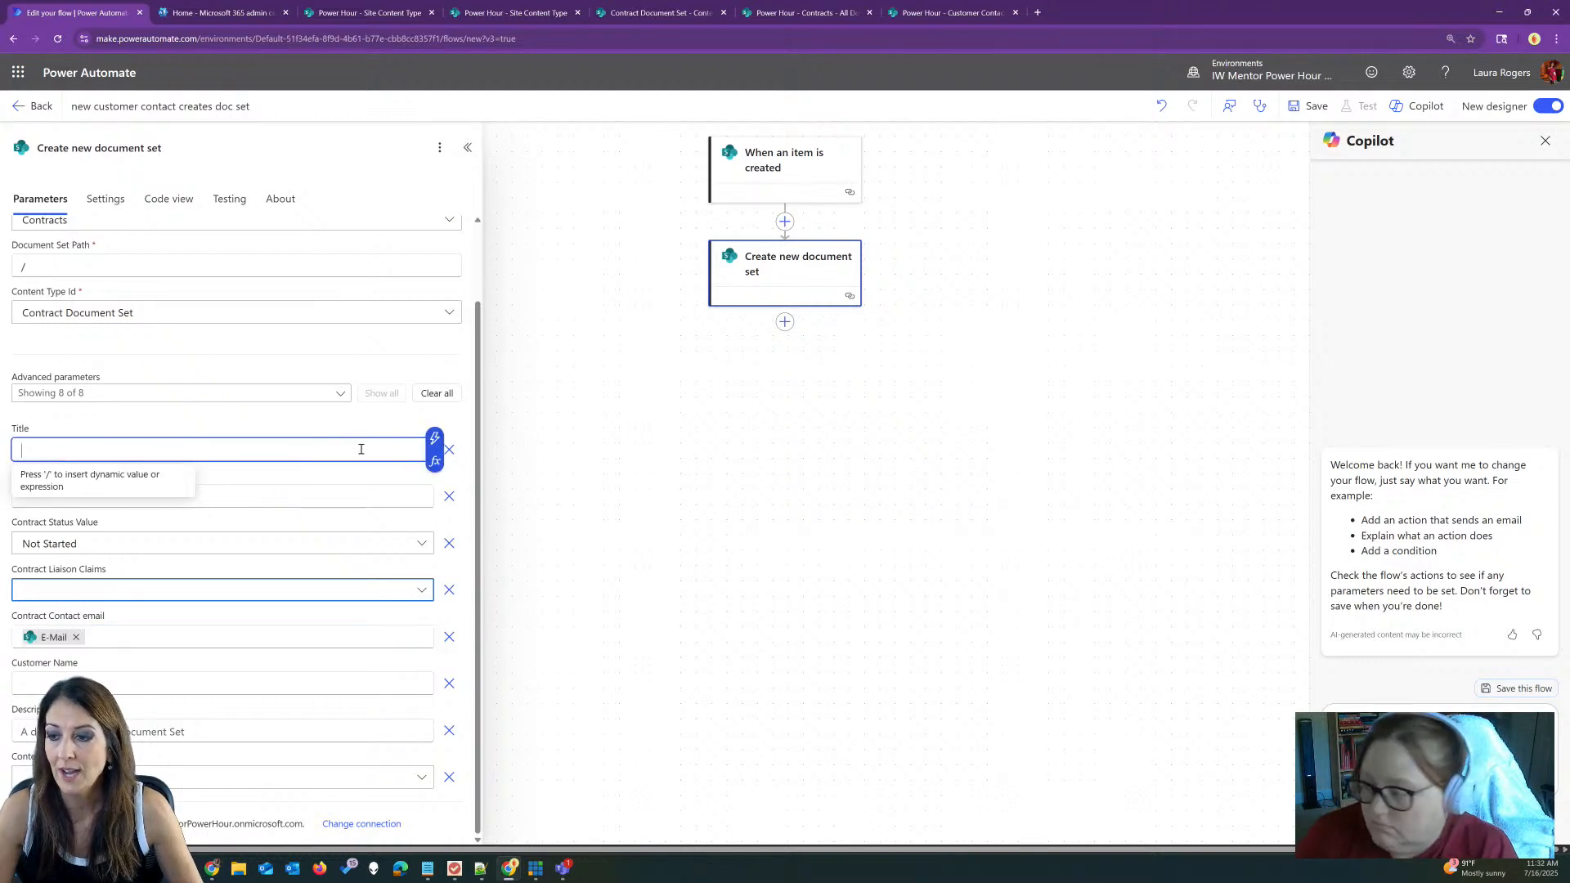
pyautogui.click(435, 443)
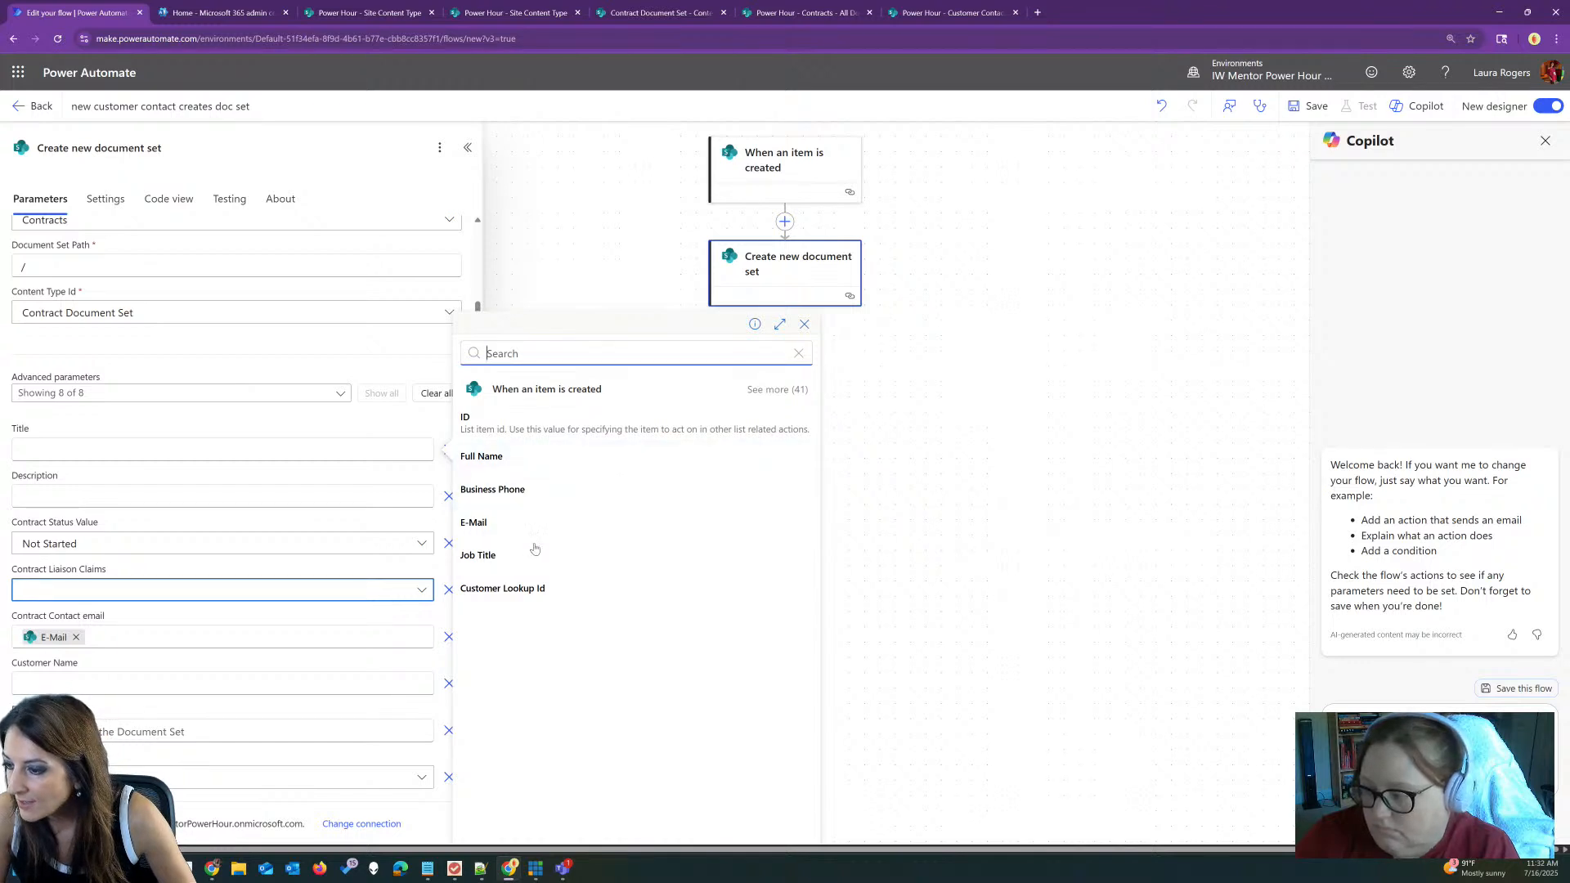
pyautogui.click(515, 462)
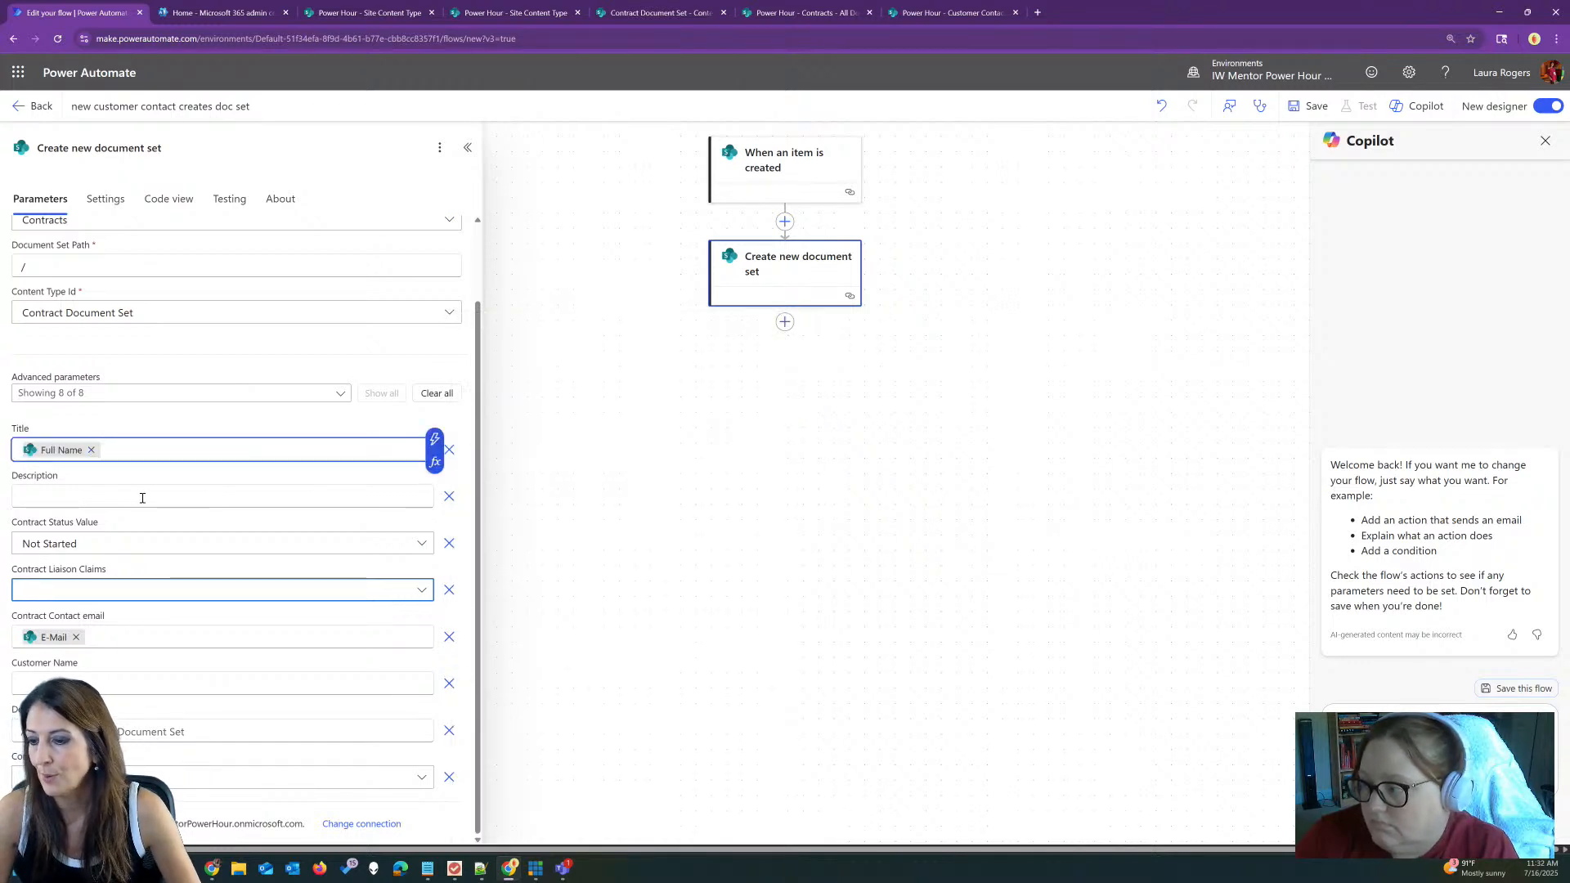
# Step: Fill Customer Name with the trigger's Company value
pyautogui.click(116, 686)
pyautogui.click(434, 673)
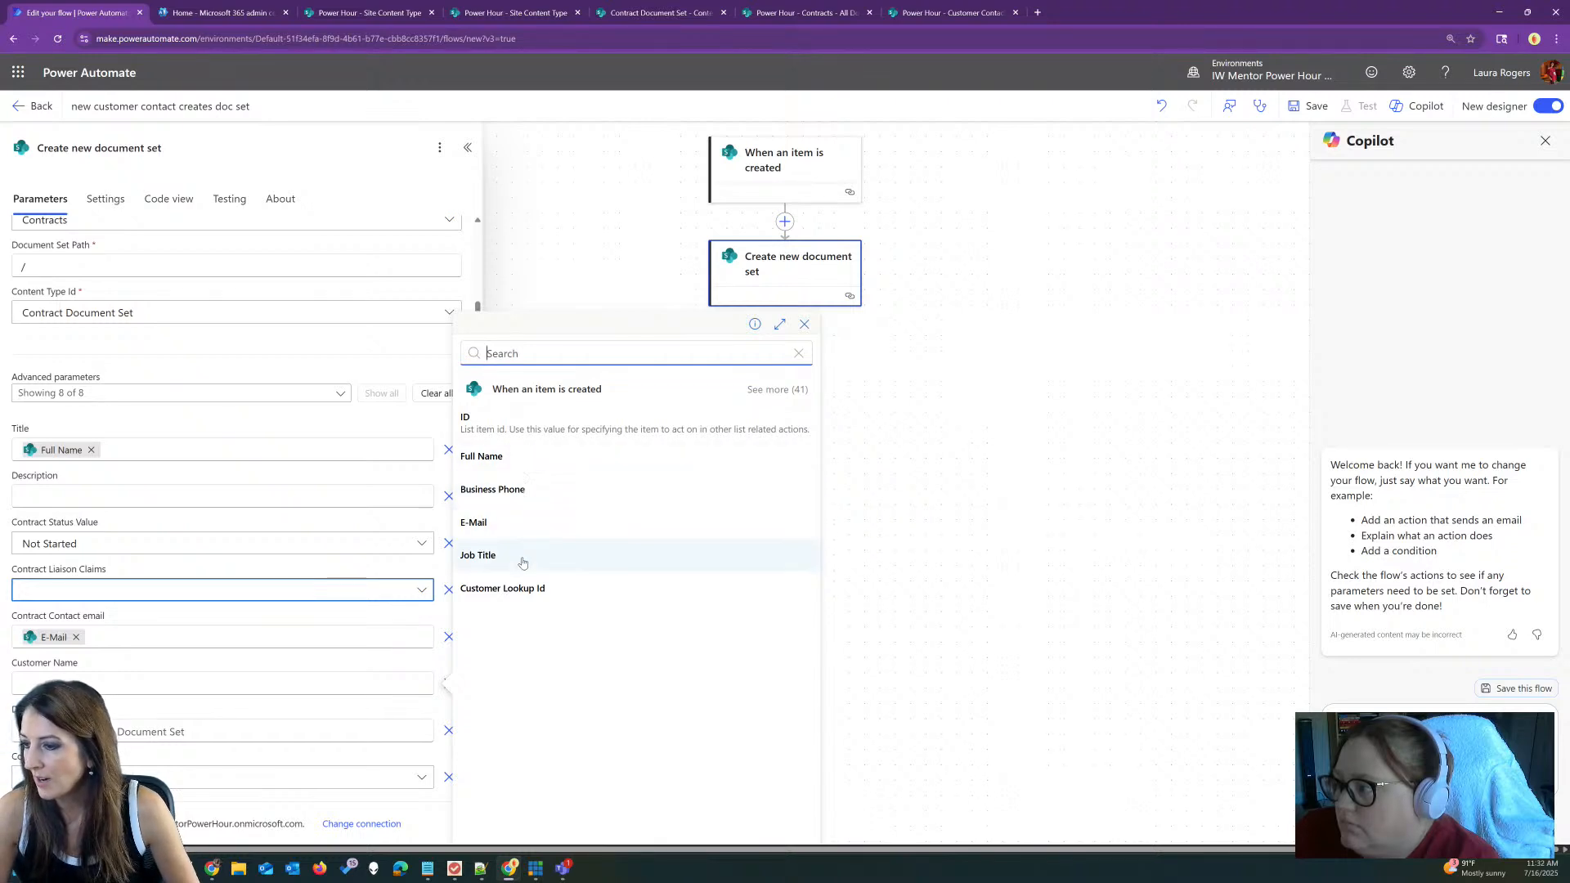
pyautogui.click(777, 390)
pyautogui.scroll(-3, 630, 520)
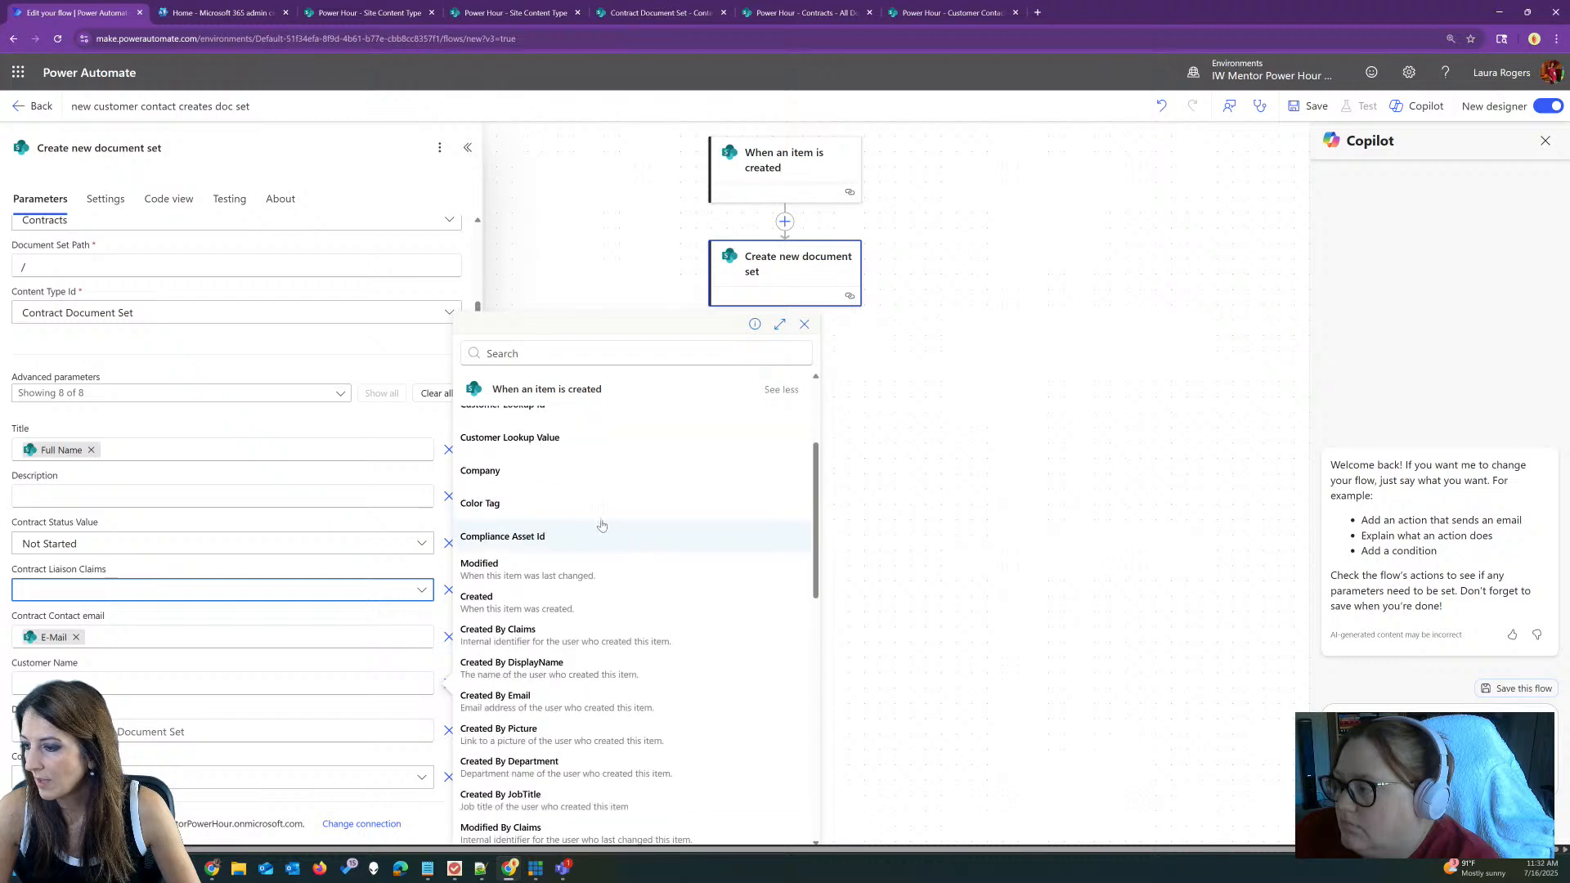
pyautogui.click(528, 470)
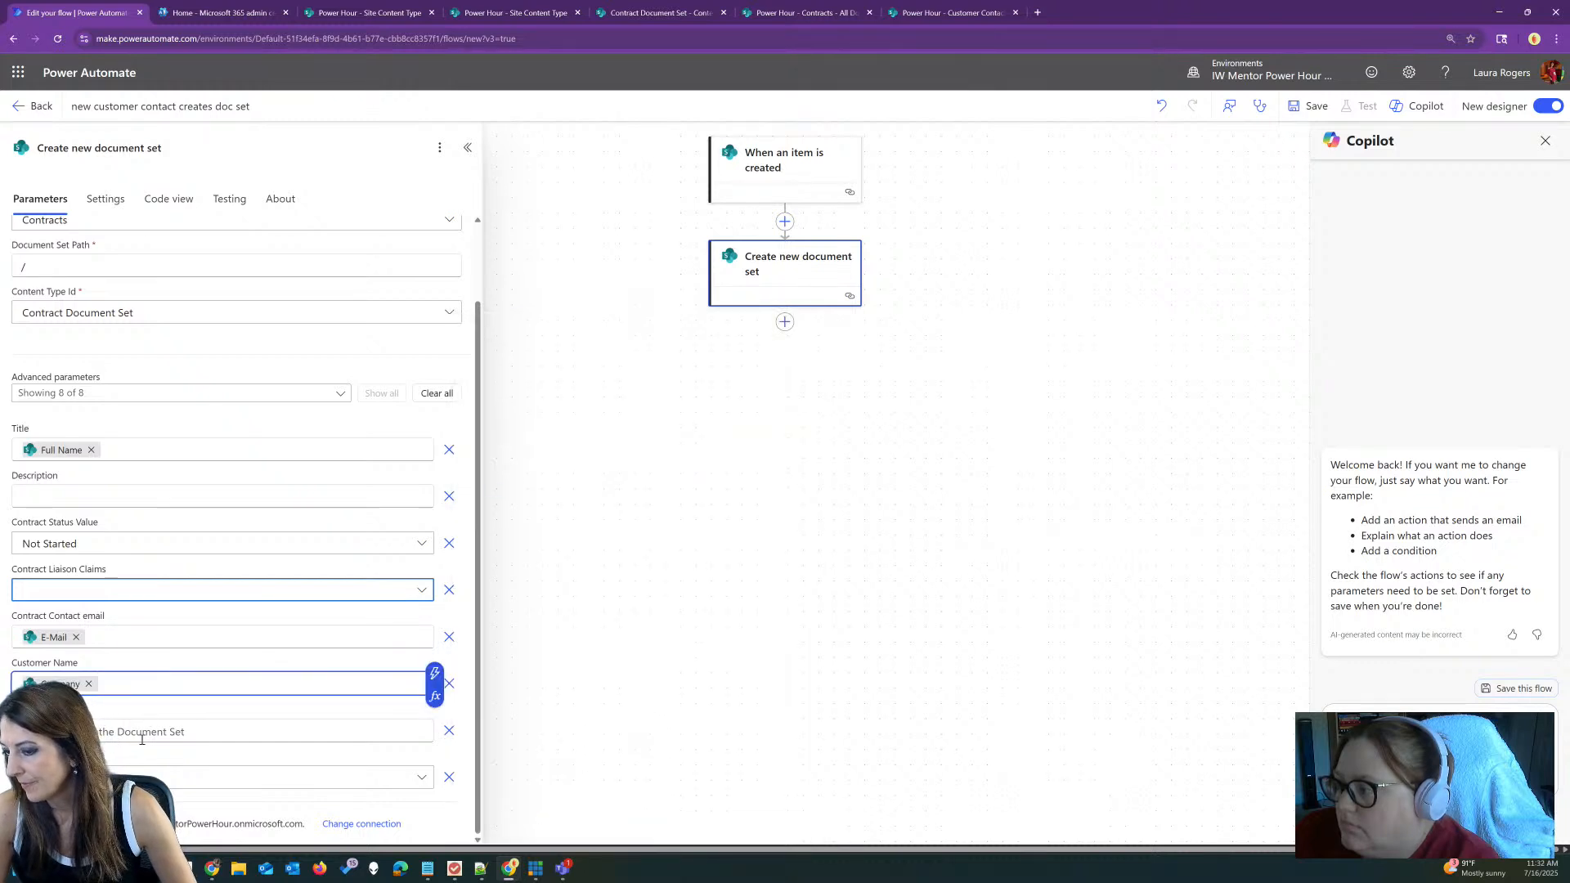
pyautogui.click(211, 729)
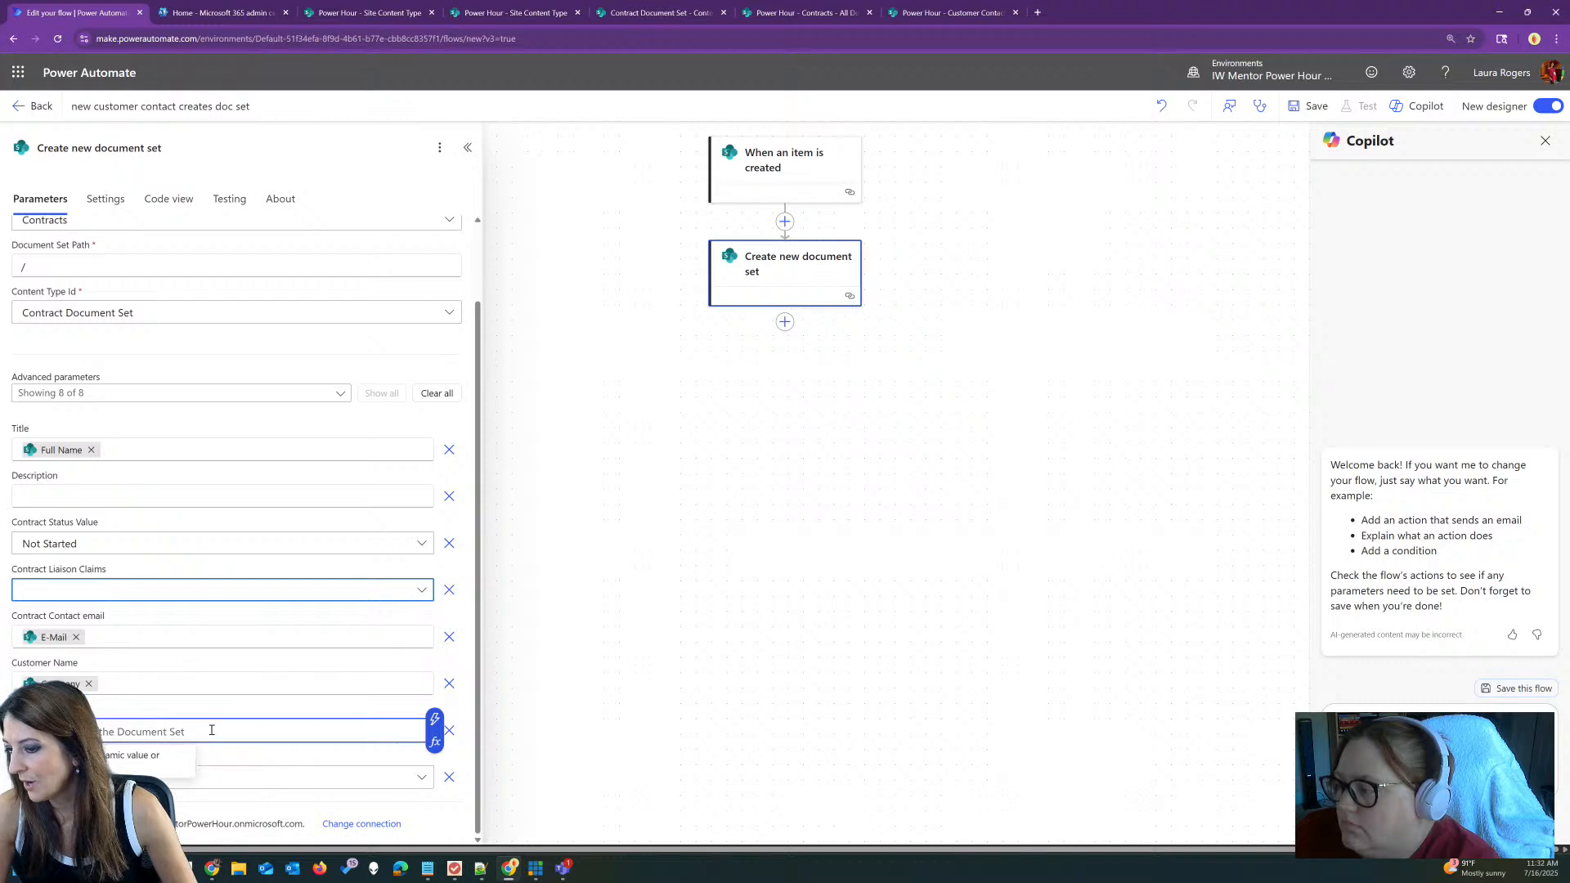
# Step: Add a SharePoint Update file properties step after the document set action
pyautogui.click(695, 414)
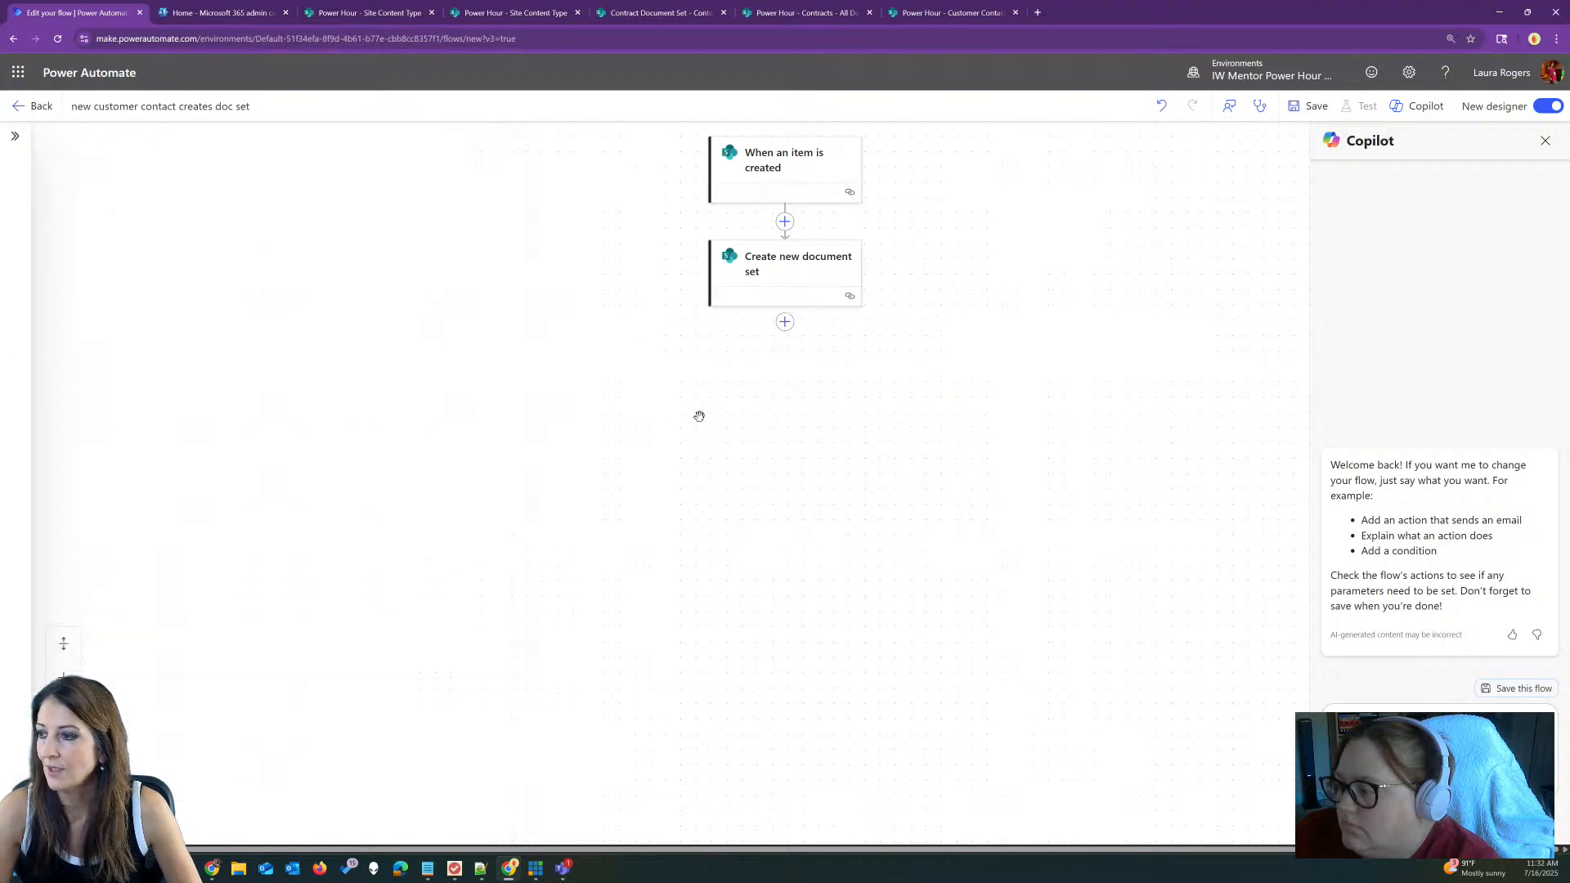
pyautogui.moveTo(696, 416); pyautogui.dragTo(510, 518)
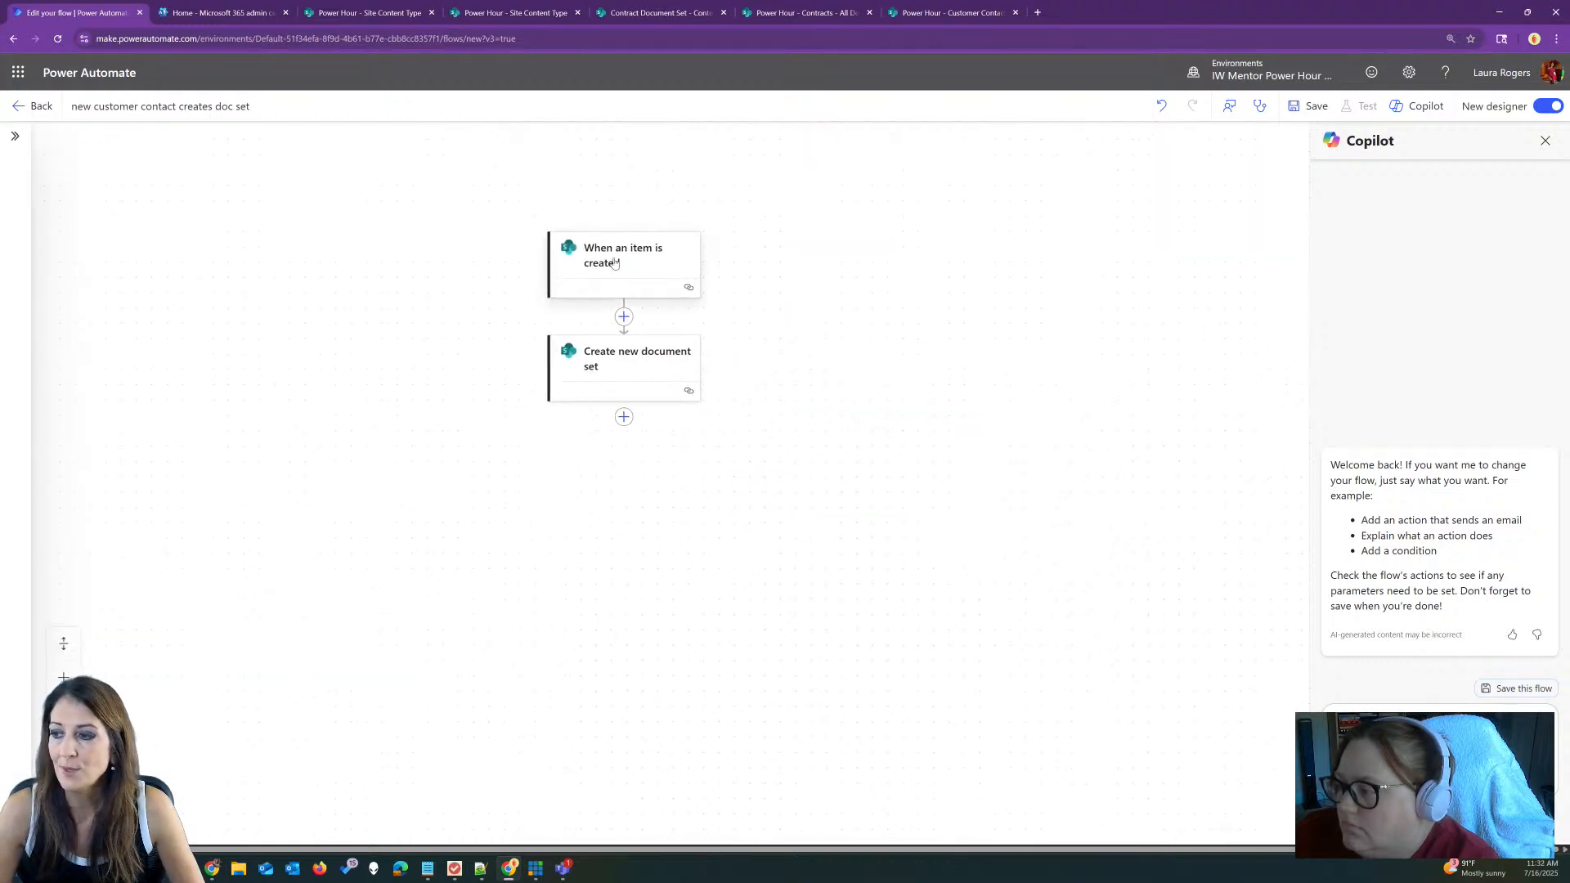
pyautogui.click(619, 362)
pyautogui.click(623, 418)
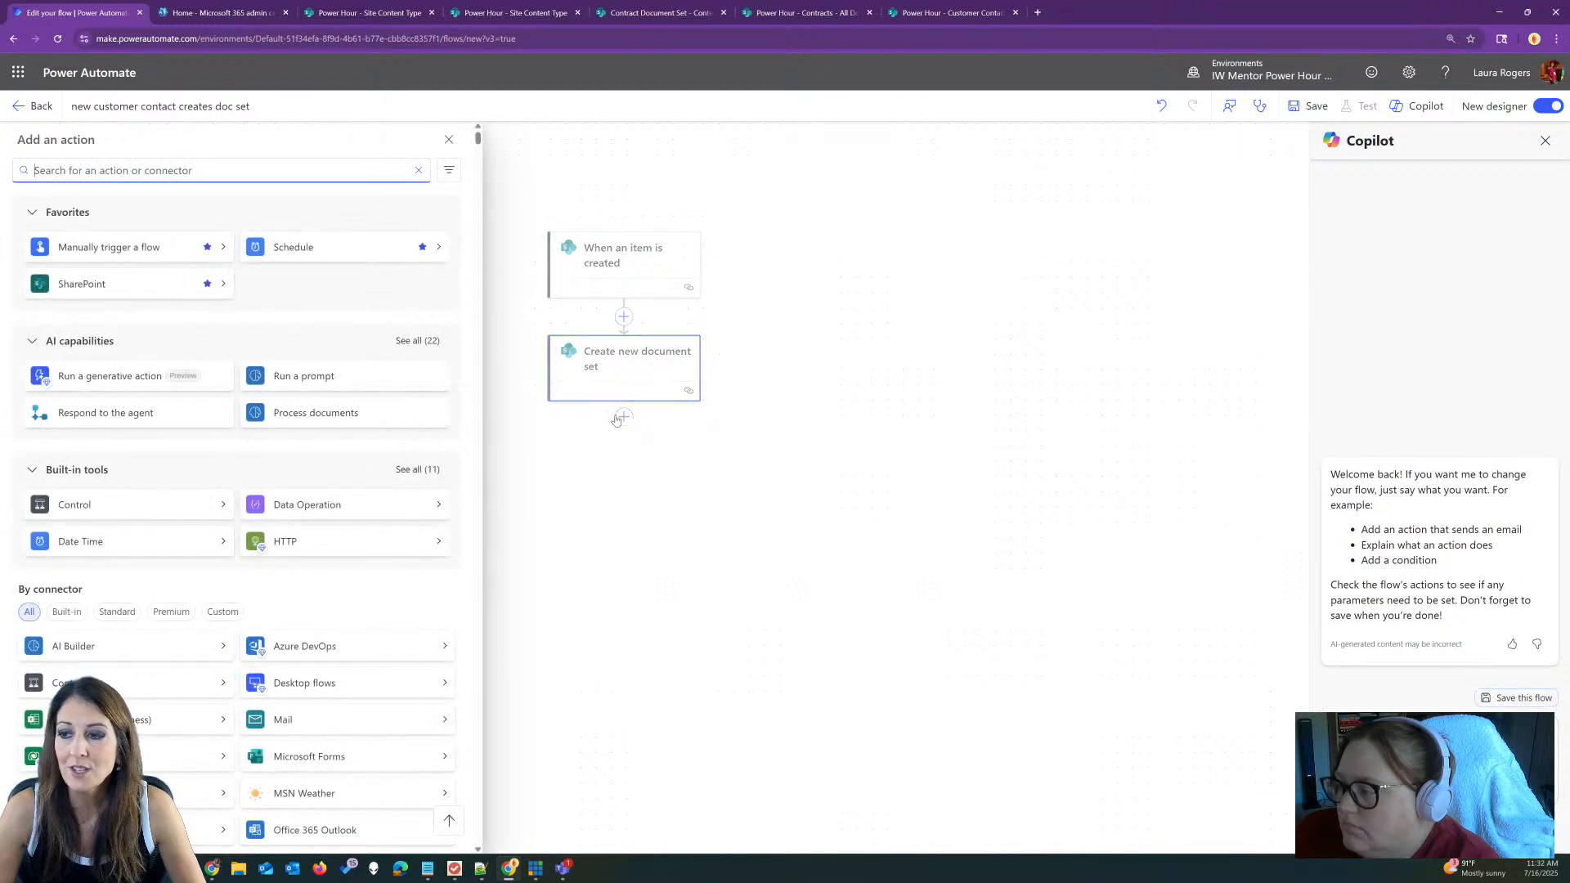
pyautogui.click(82, 284)
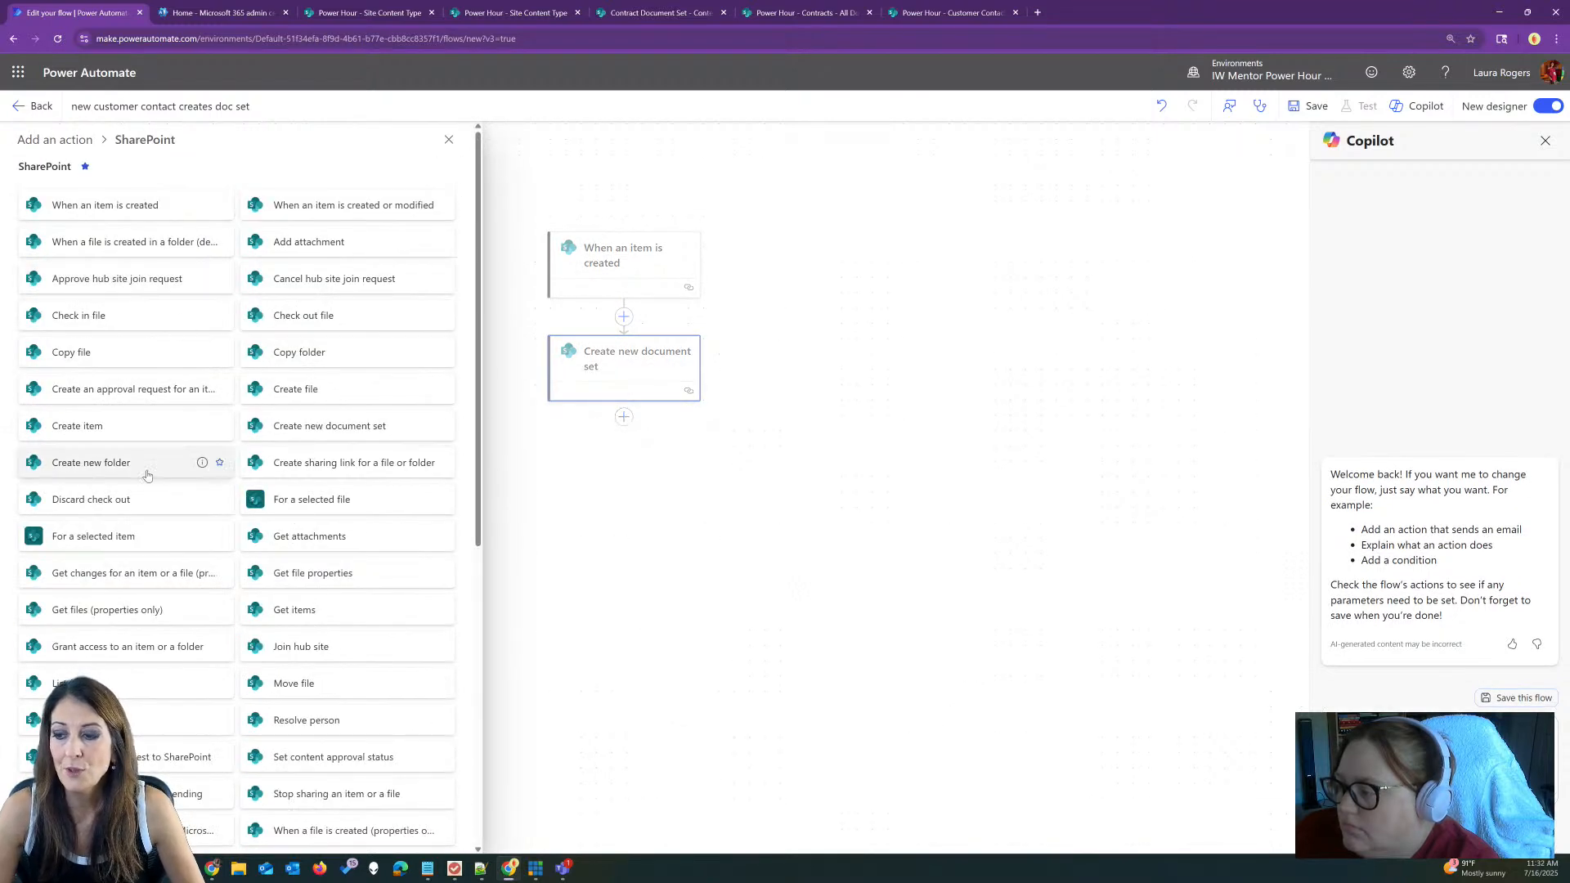
pyautogui.scroll(-1, 149, 466)
pyautogui.scroll(-4, 150, 475)
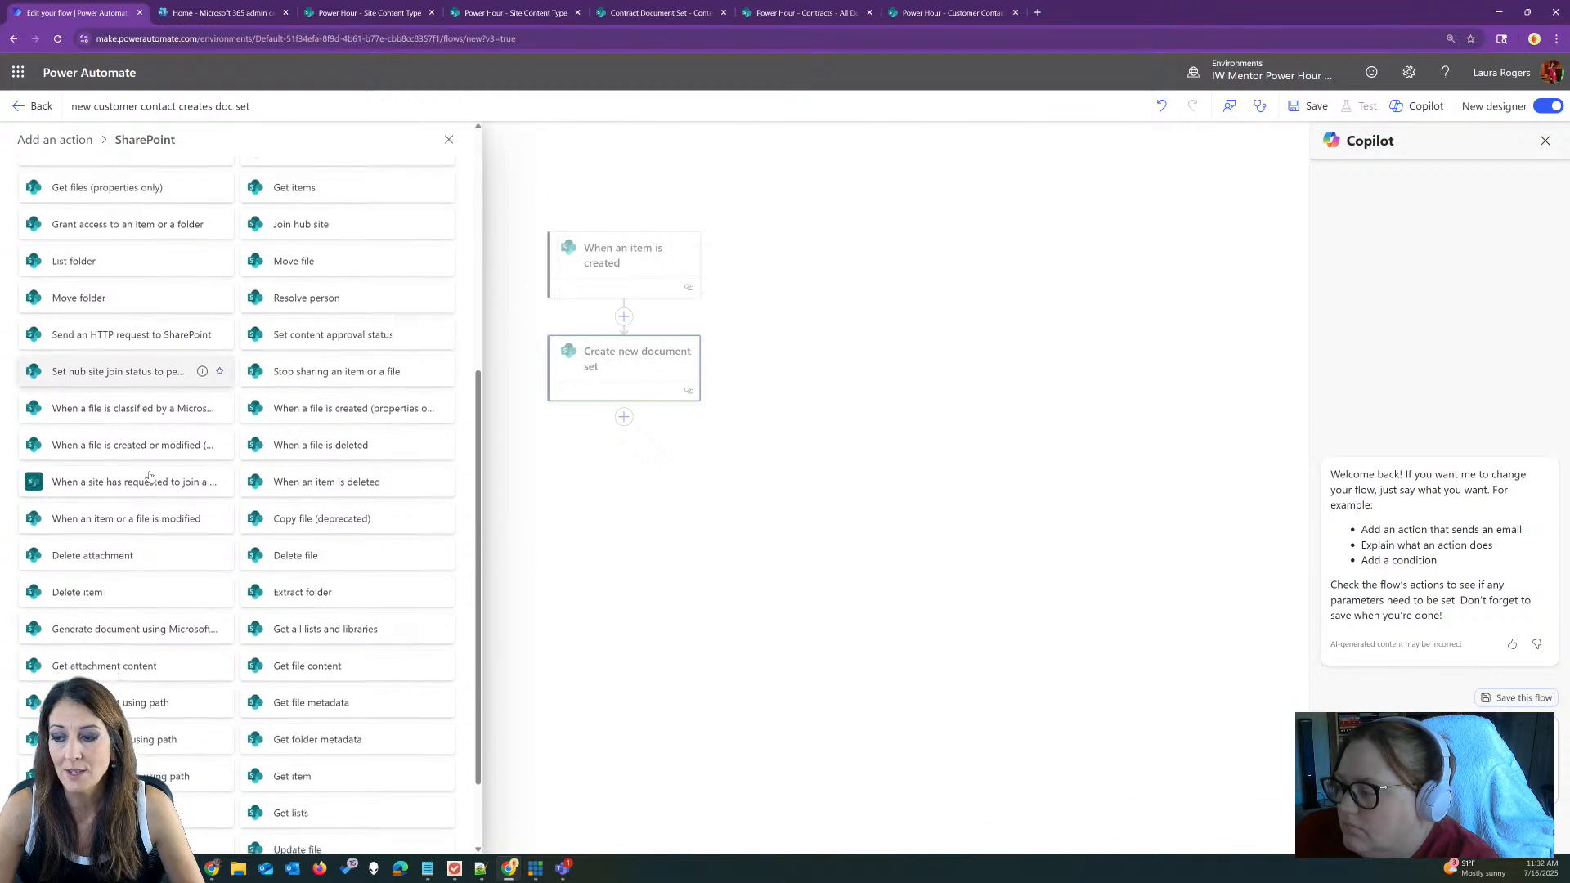
pyautogui.scroll(-1, 170, 469)
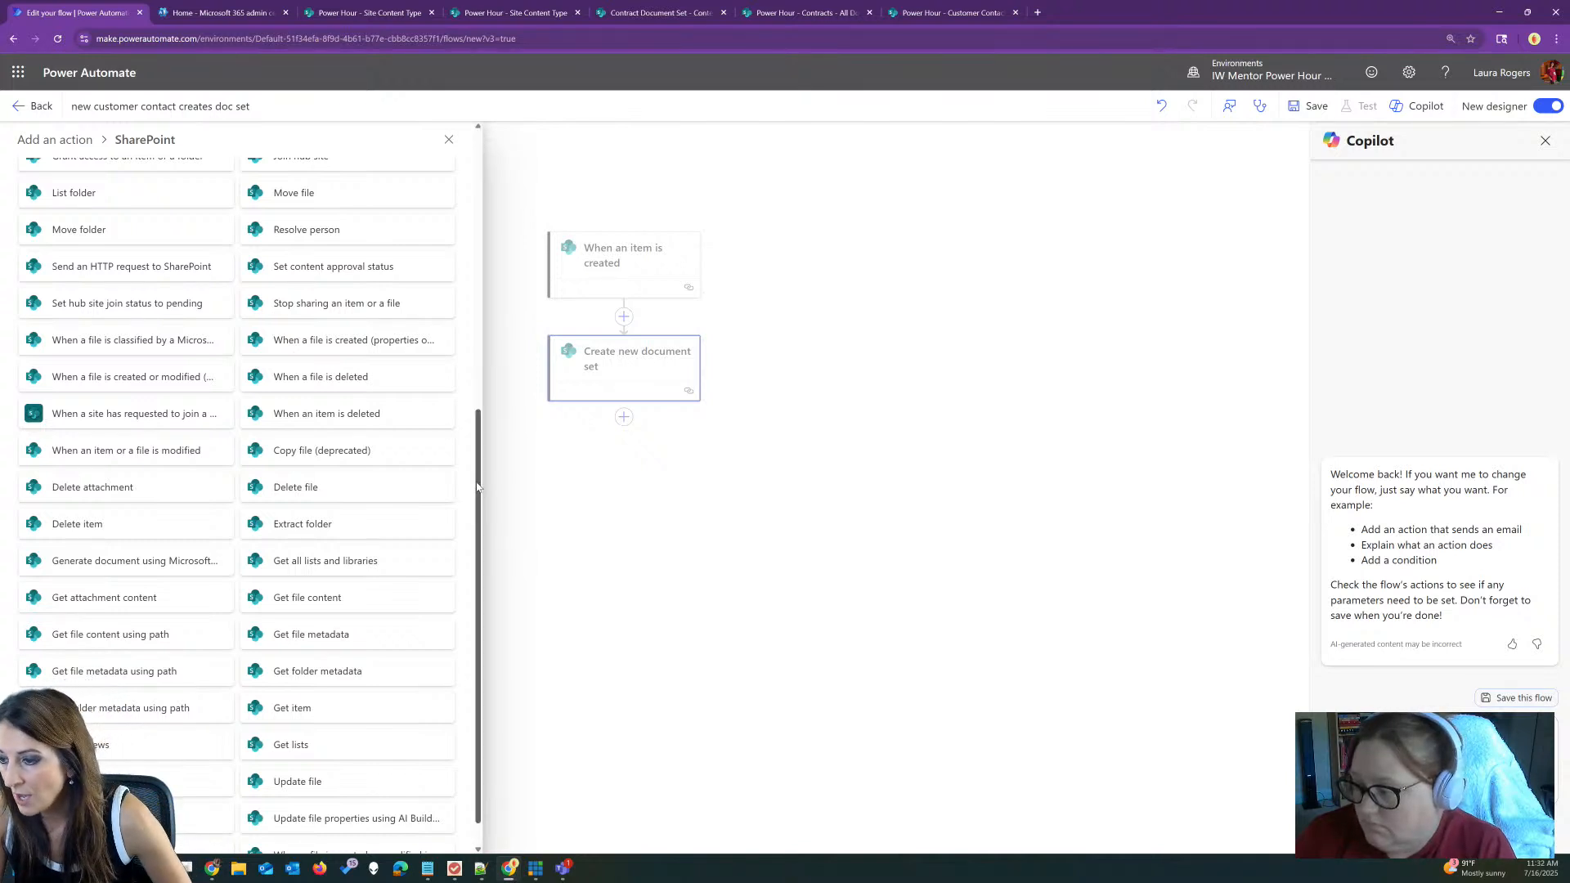
pyautogui.moveTo(479, 489); pyautogui.dragTo(480, 503)
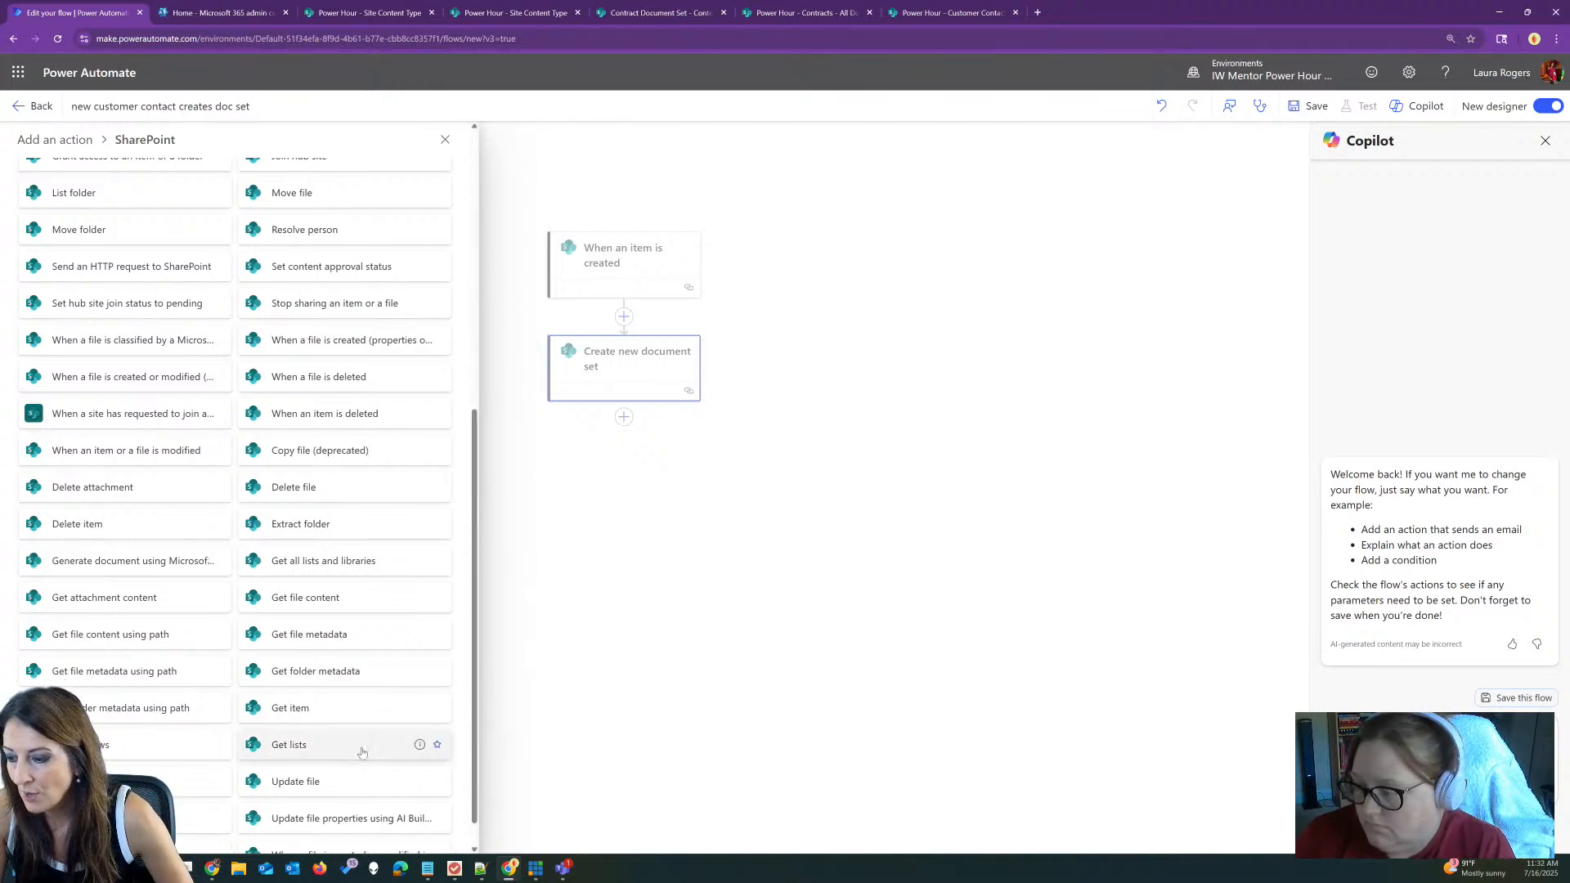
pyautogui.click(122, 818)
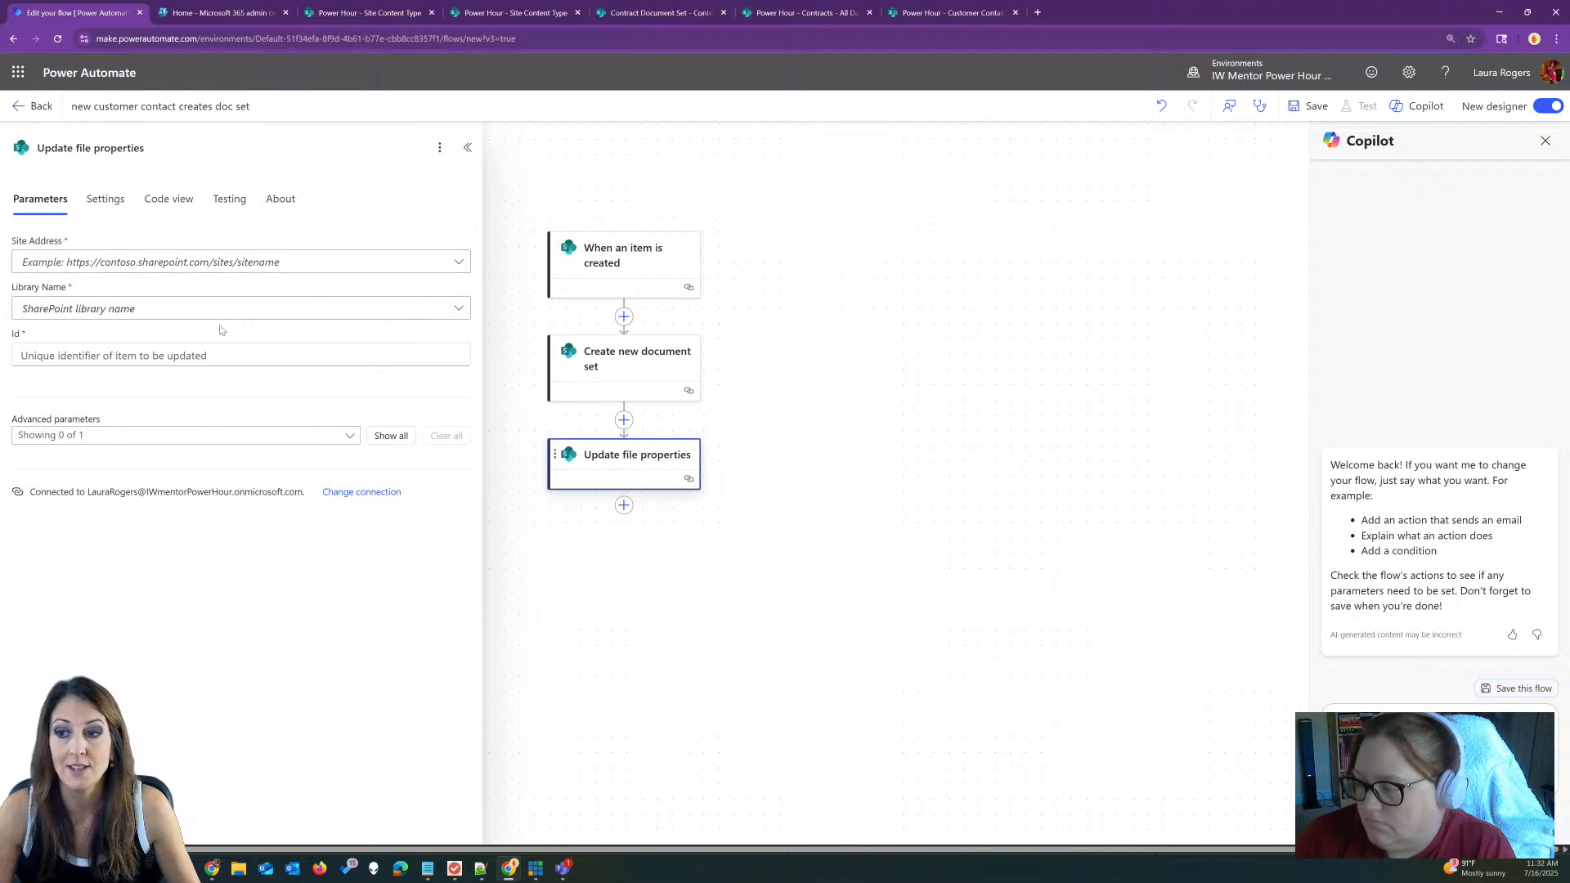
# Step: Delete the Update file properties step and confirm its removal
pyautogui.click(148, 354)
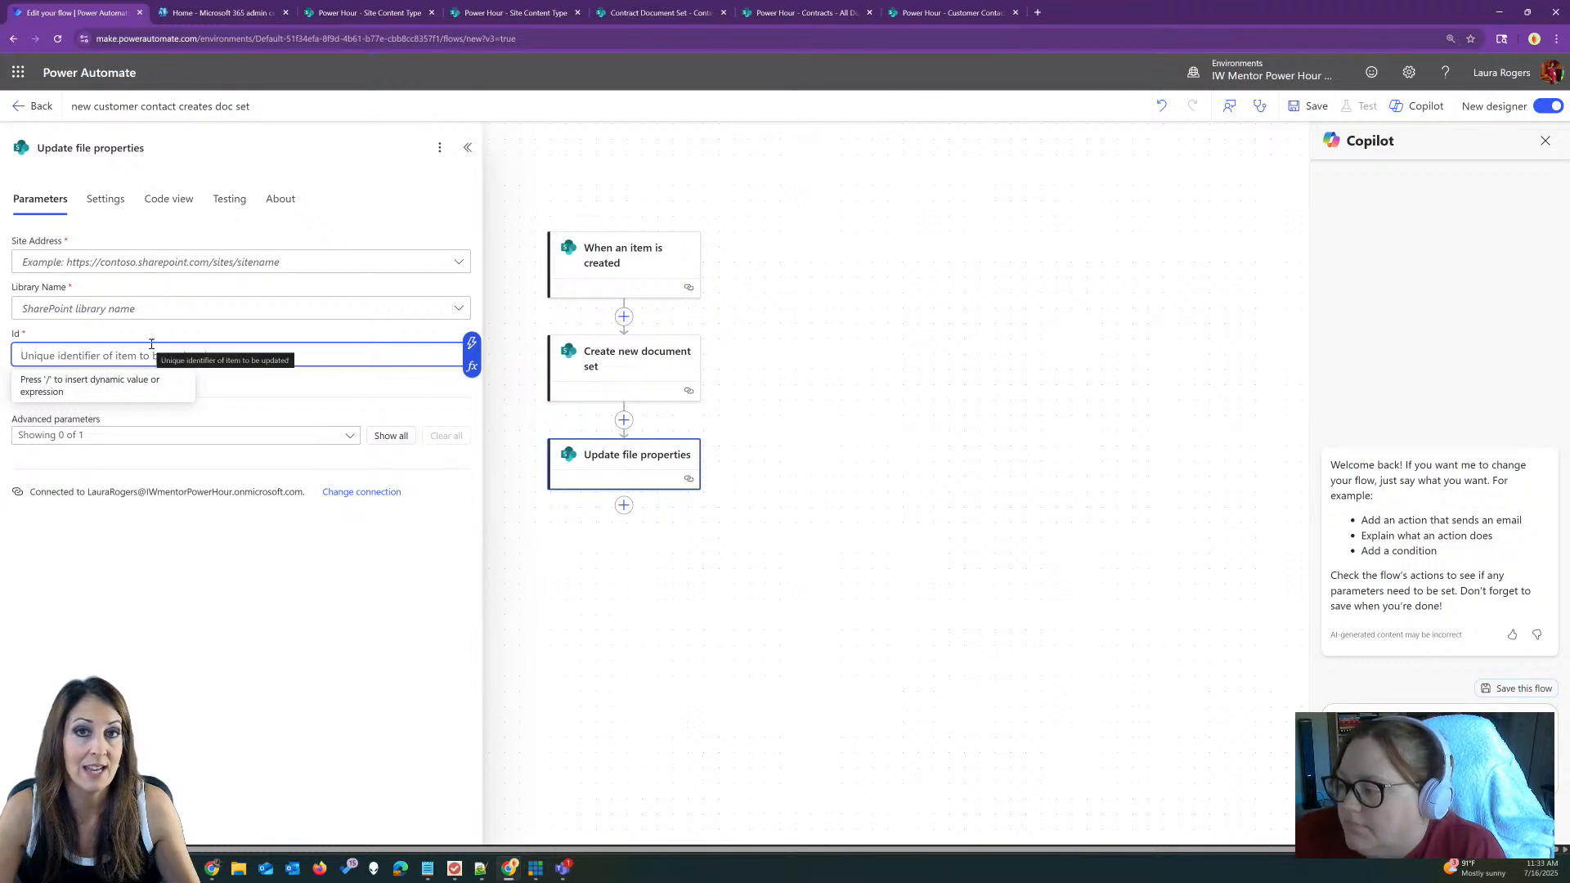
pyautogui.click(467, 148)
pyautogui.click(637, 454)
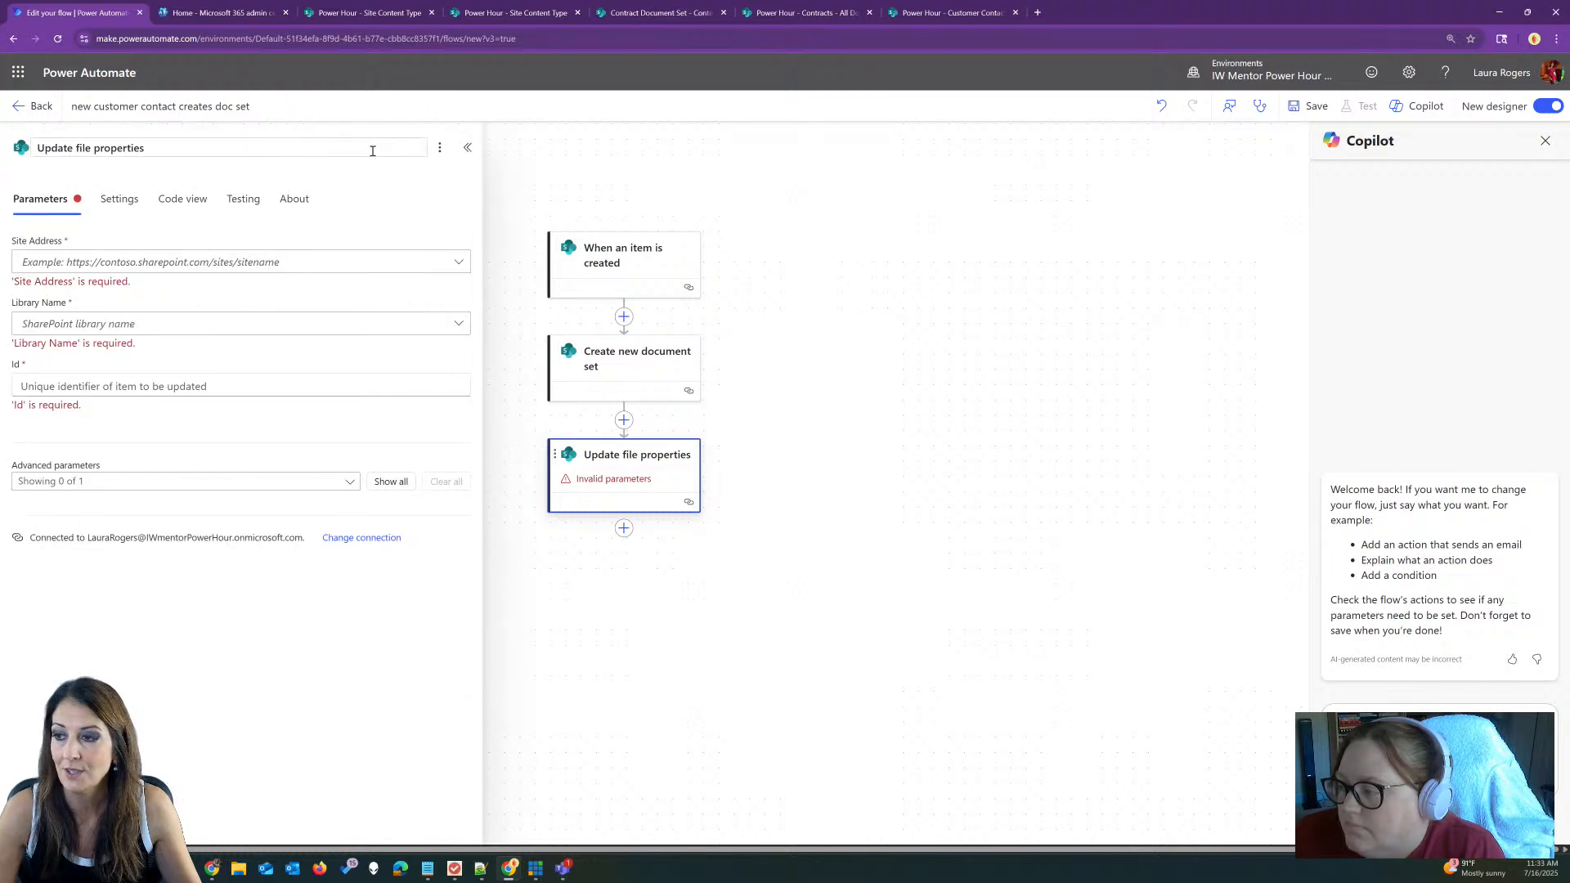
pyautogui.click(439, 147)
pyautogui.click(470, 225)
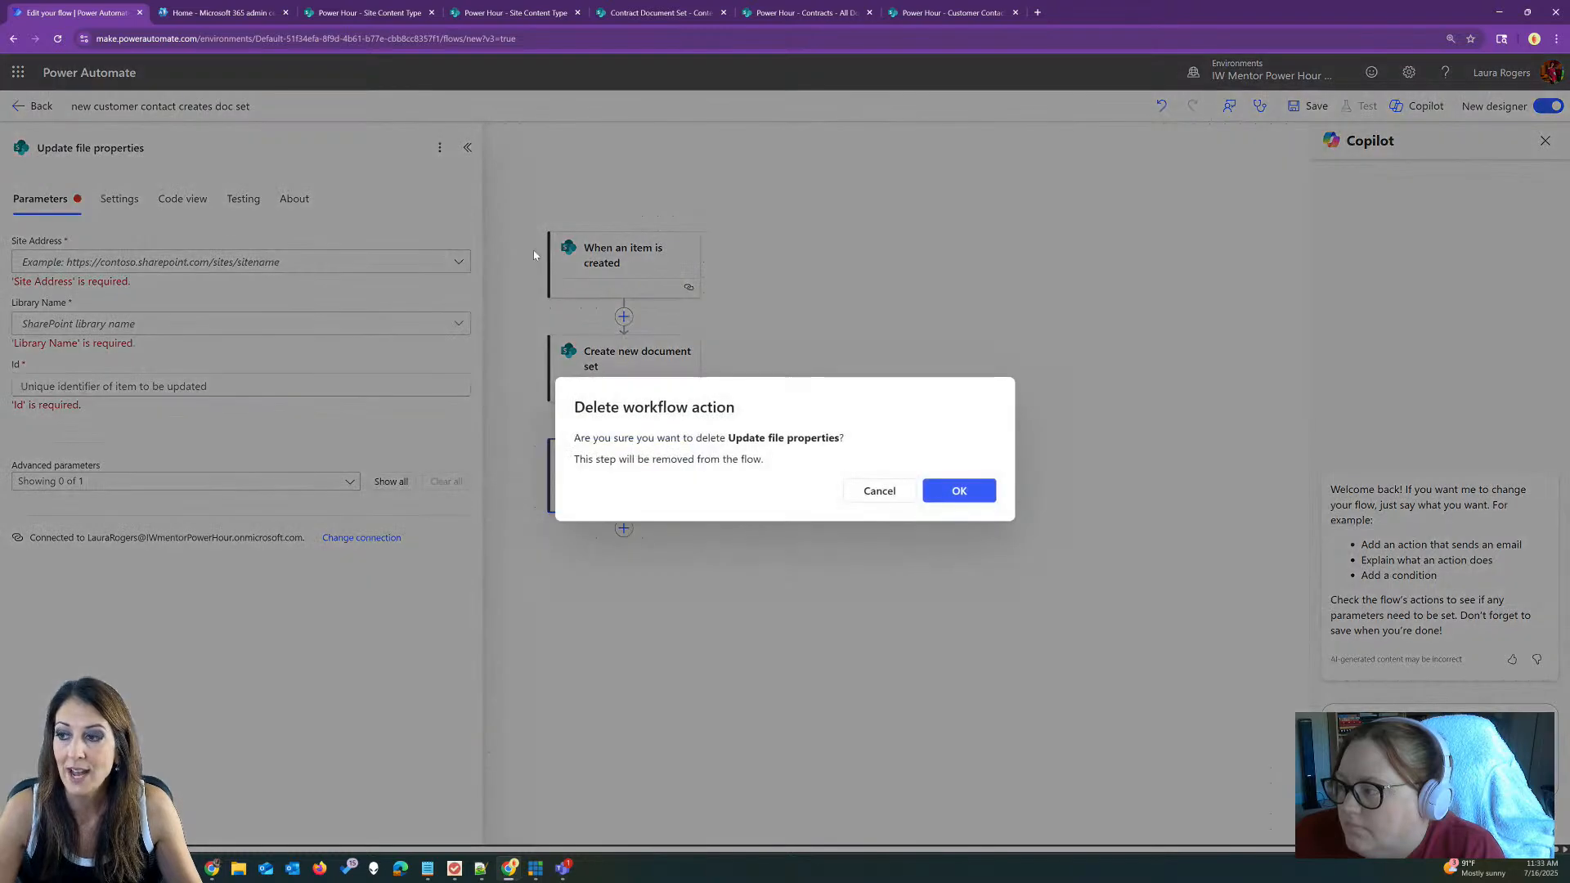
pyautogui.click(940, 489)
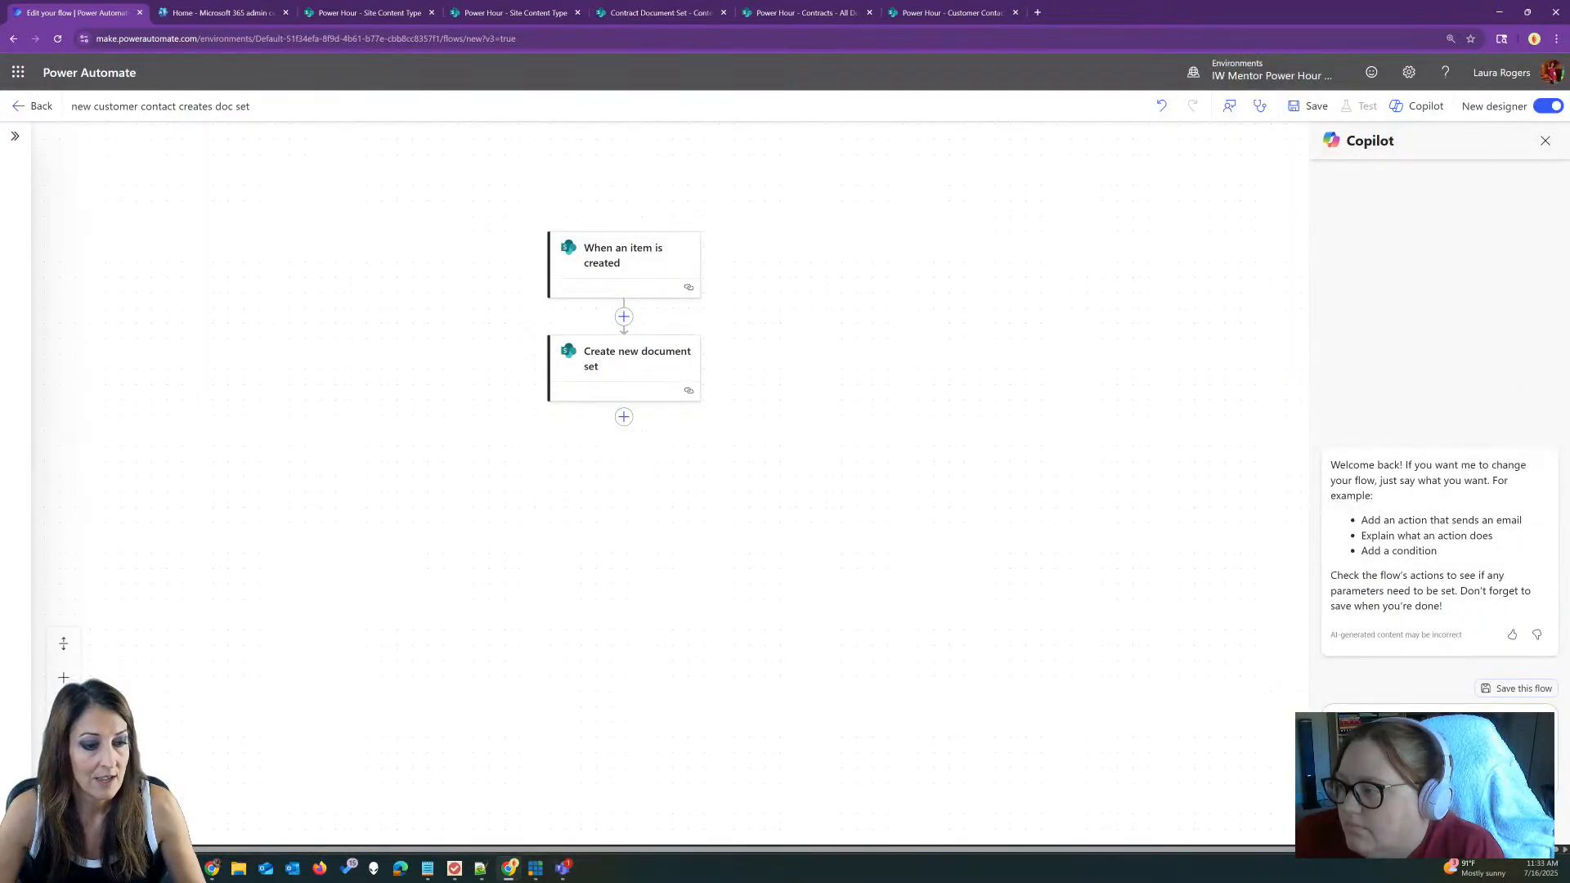
# Step: Save the flow and return to the My flows Cloud flows list
pyautogui.click(1306, 106)
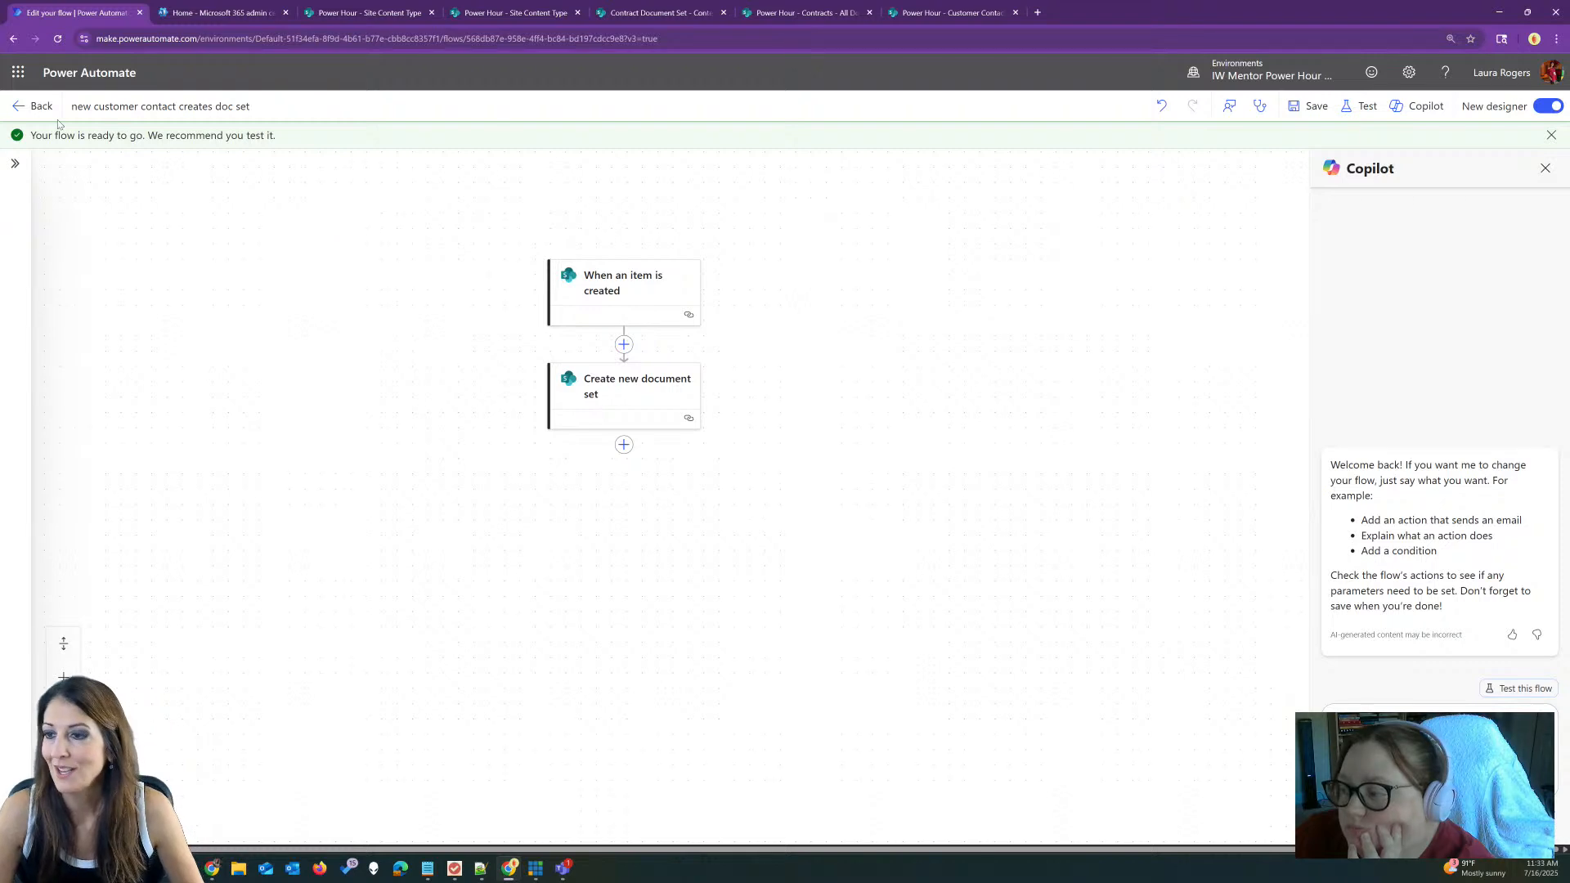
pyautogui.click(34, 106)
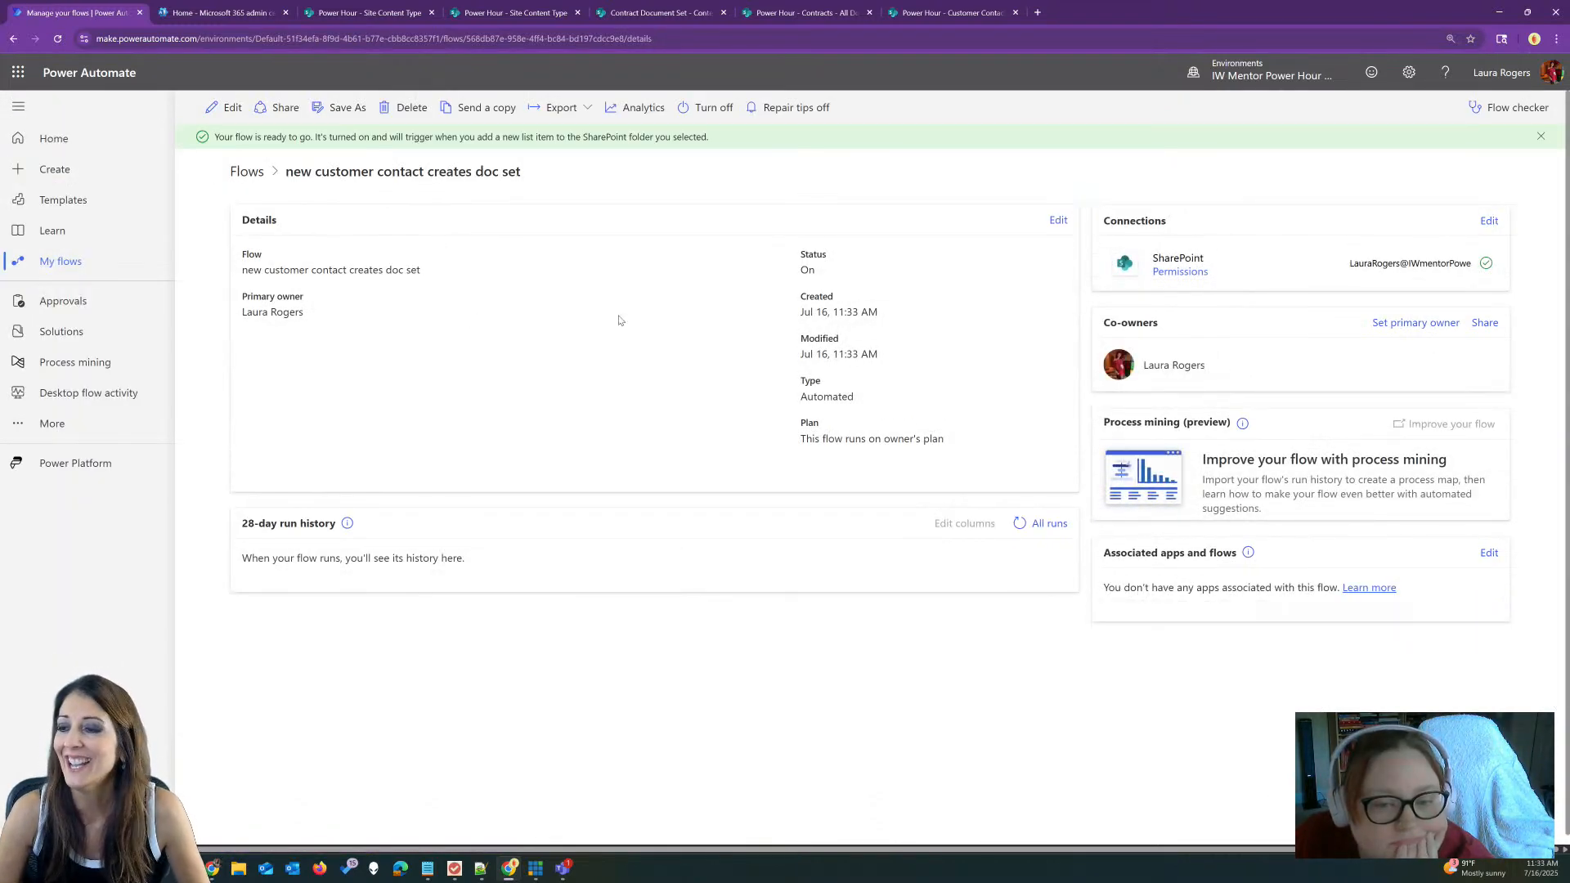
pyautogui.click(77, 262)
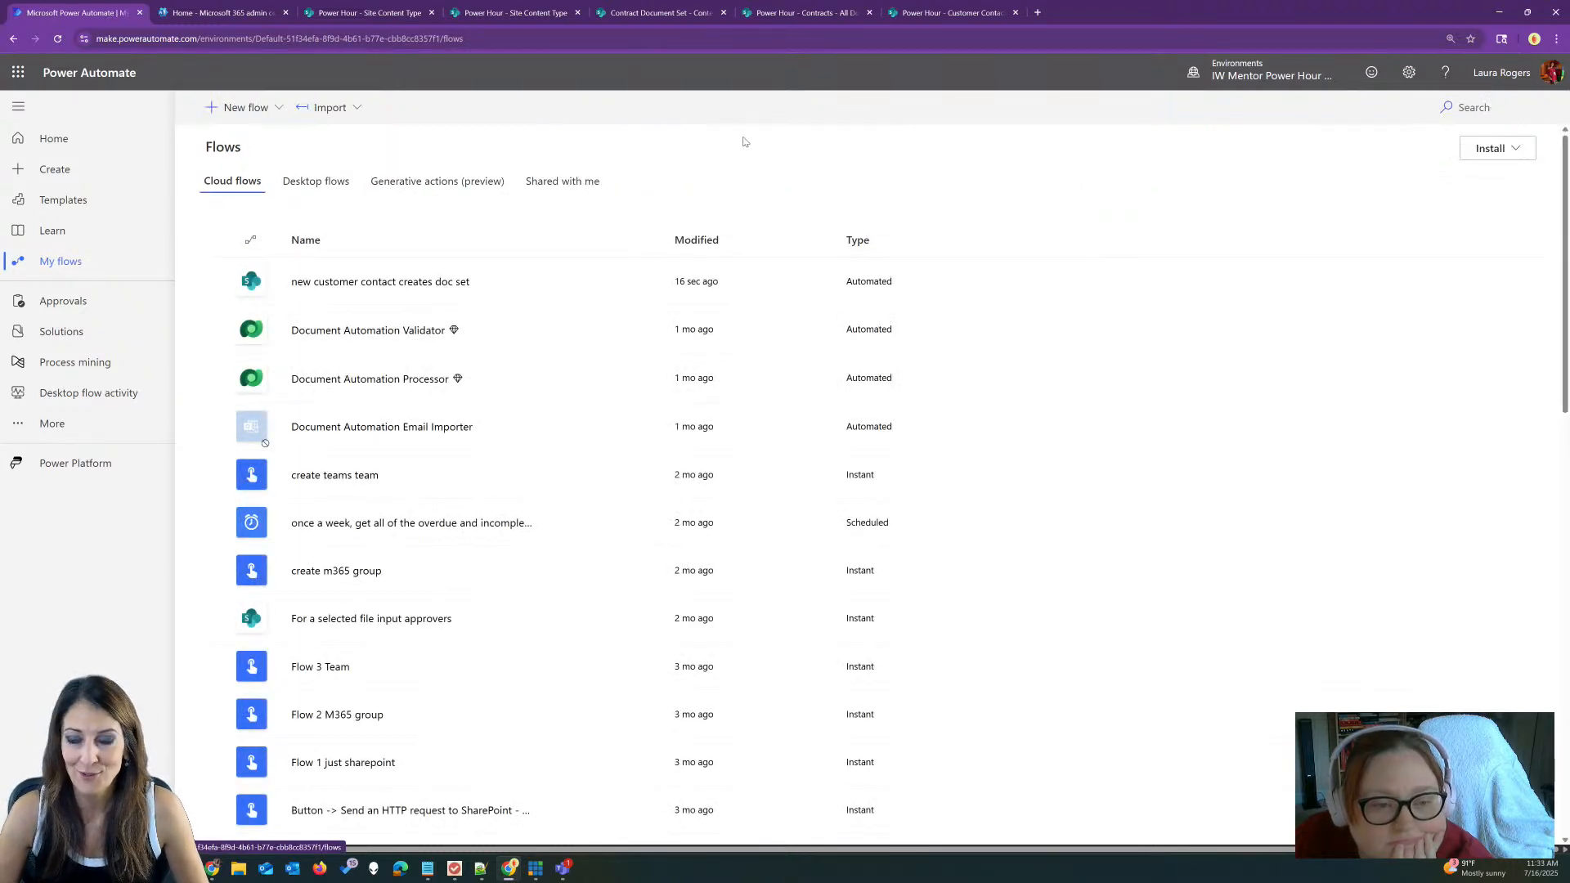
# Step: Start a new Customer Contacts item with the contact's full name, phone, e-mail and job title Tester
pyautogui.click(936, 13)
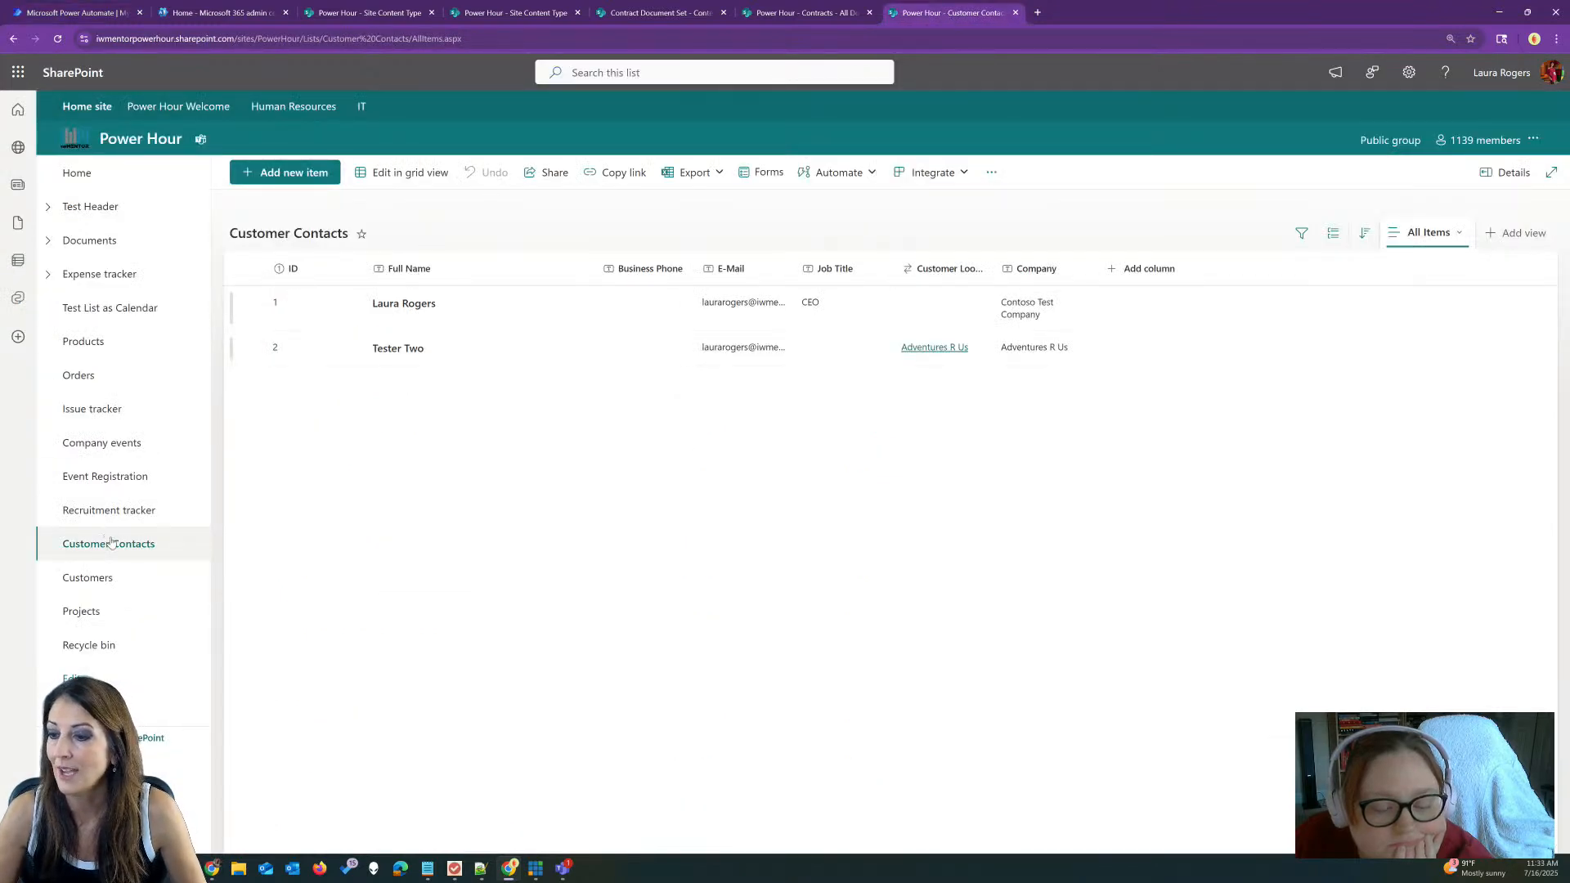
pyautogui.click(319, 180)
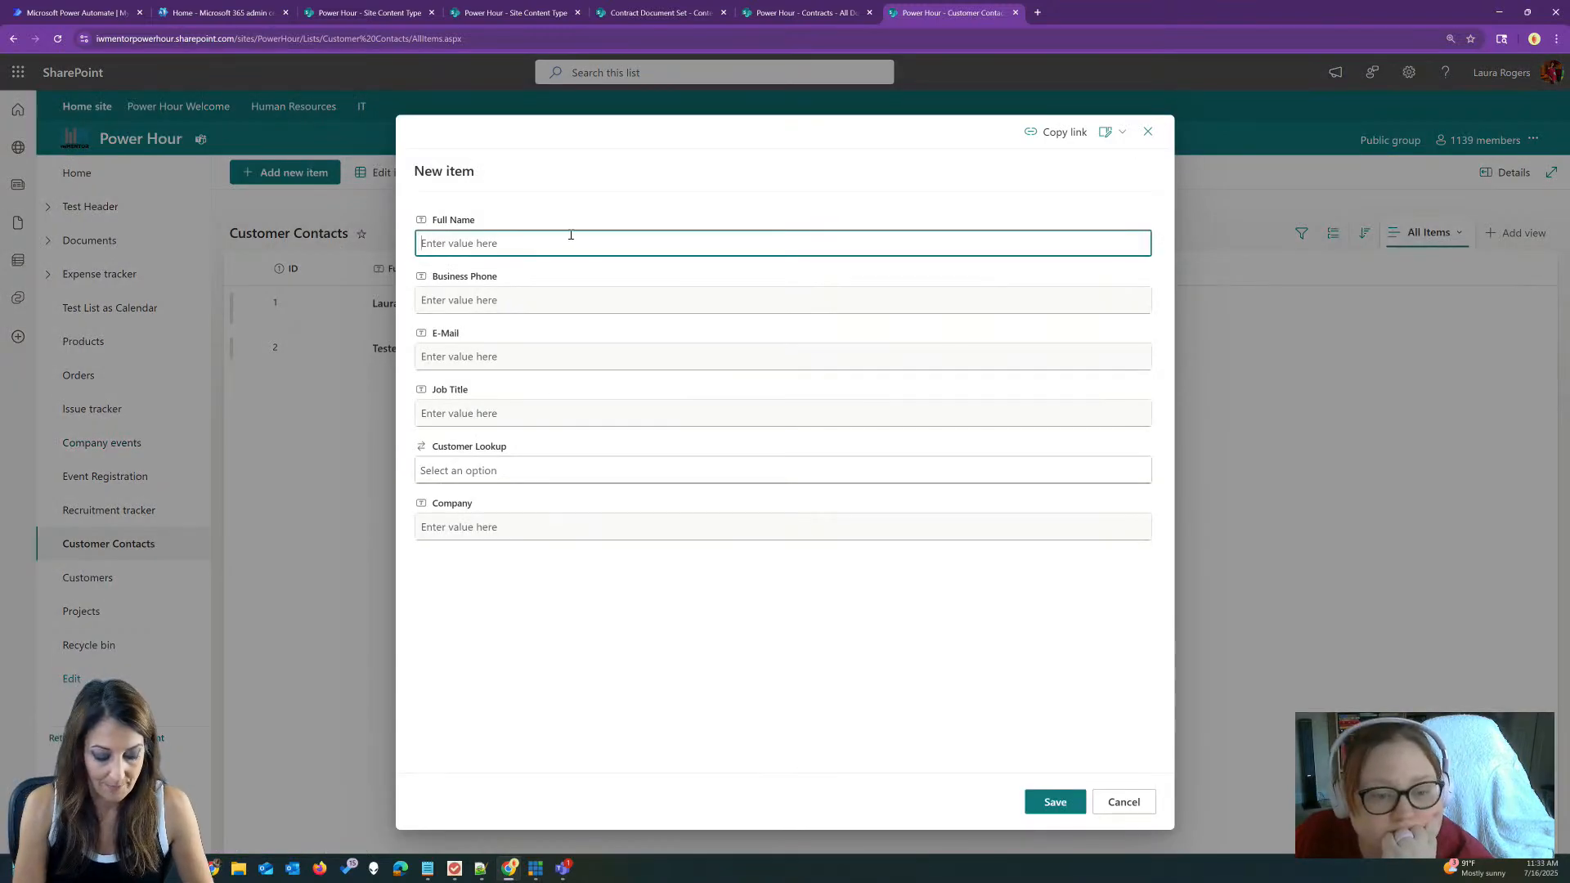
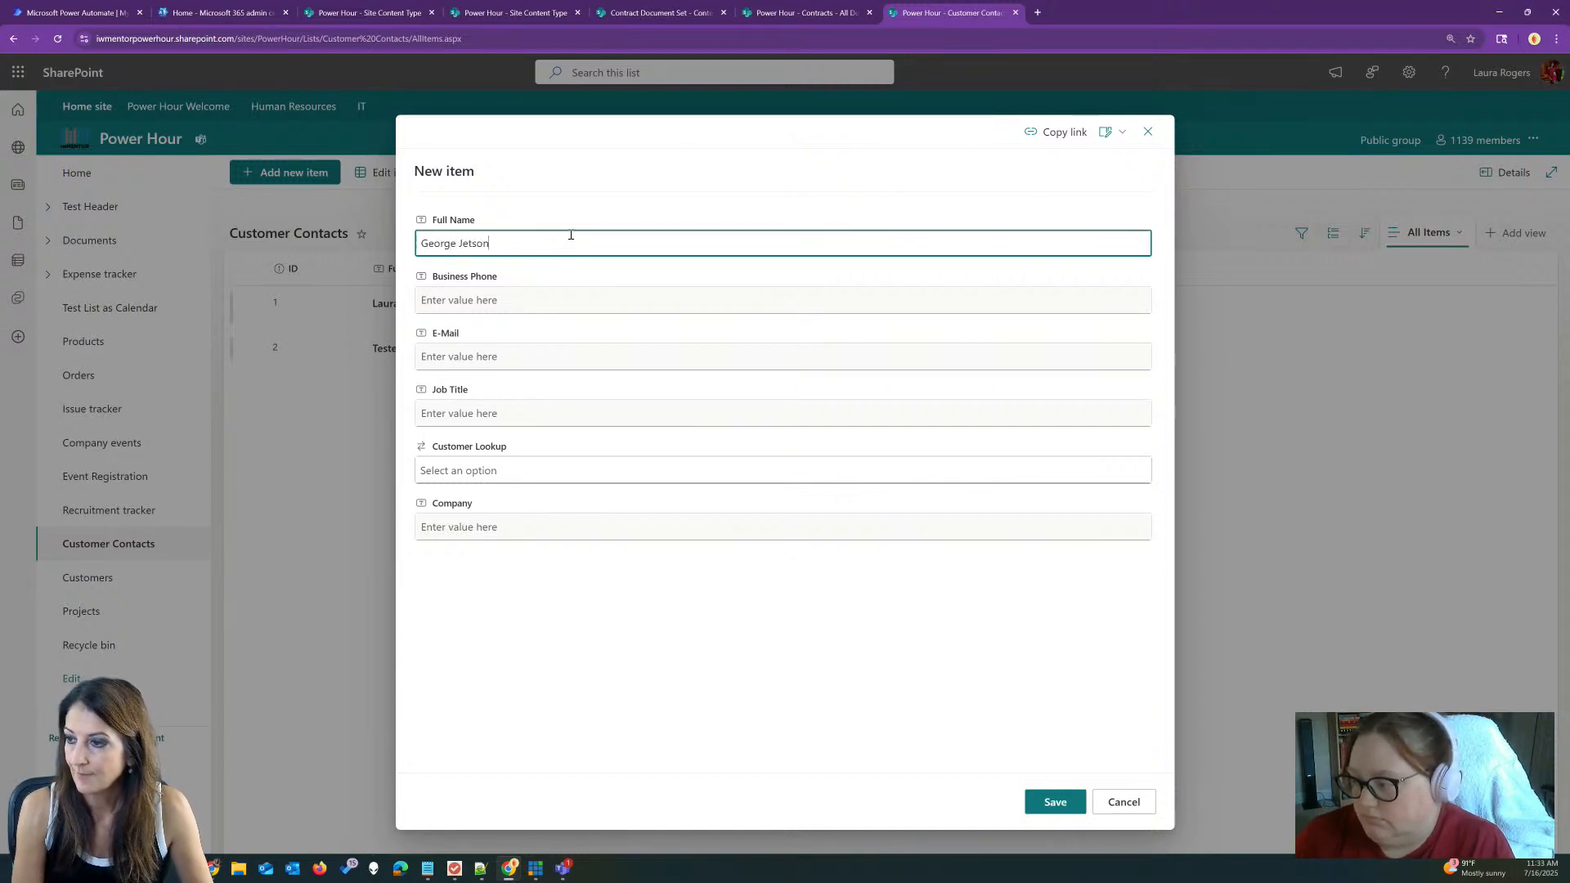
pyautogui.press('Tab')
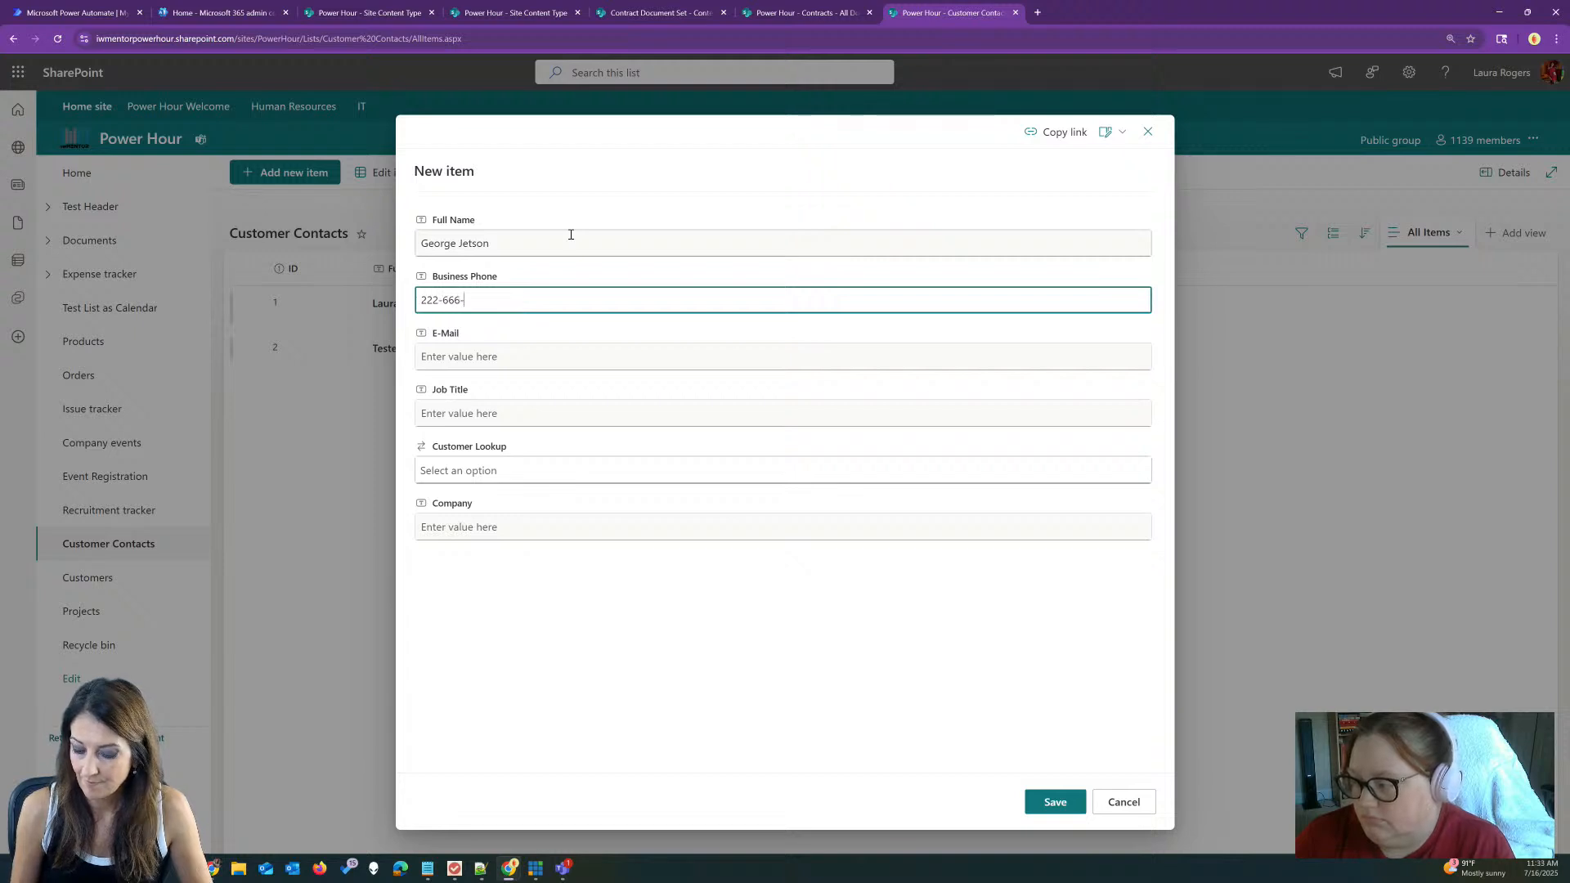
pyautogui.press('Tab')
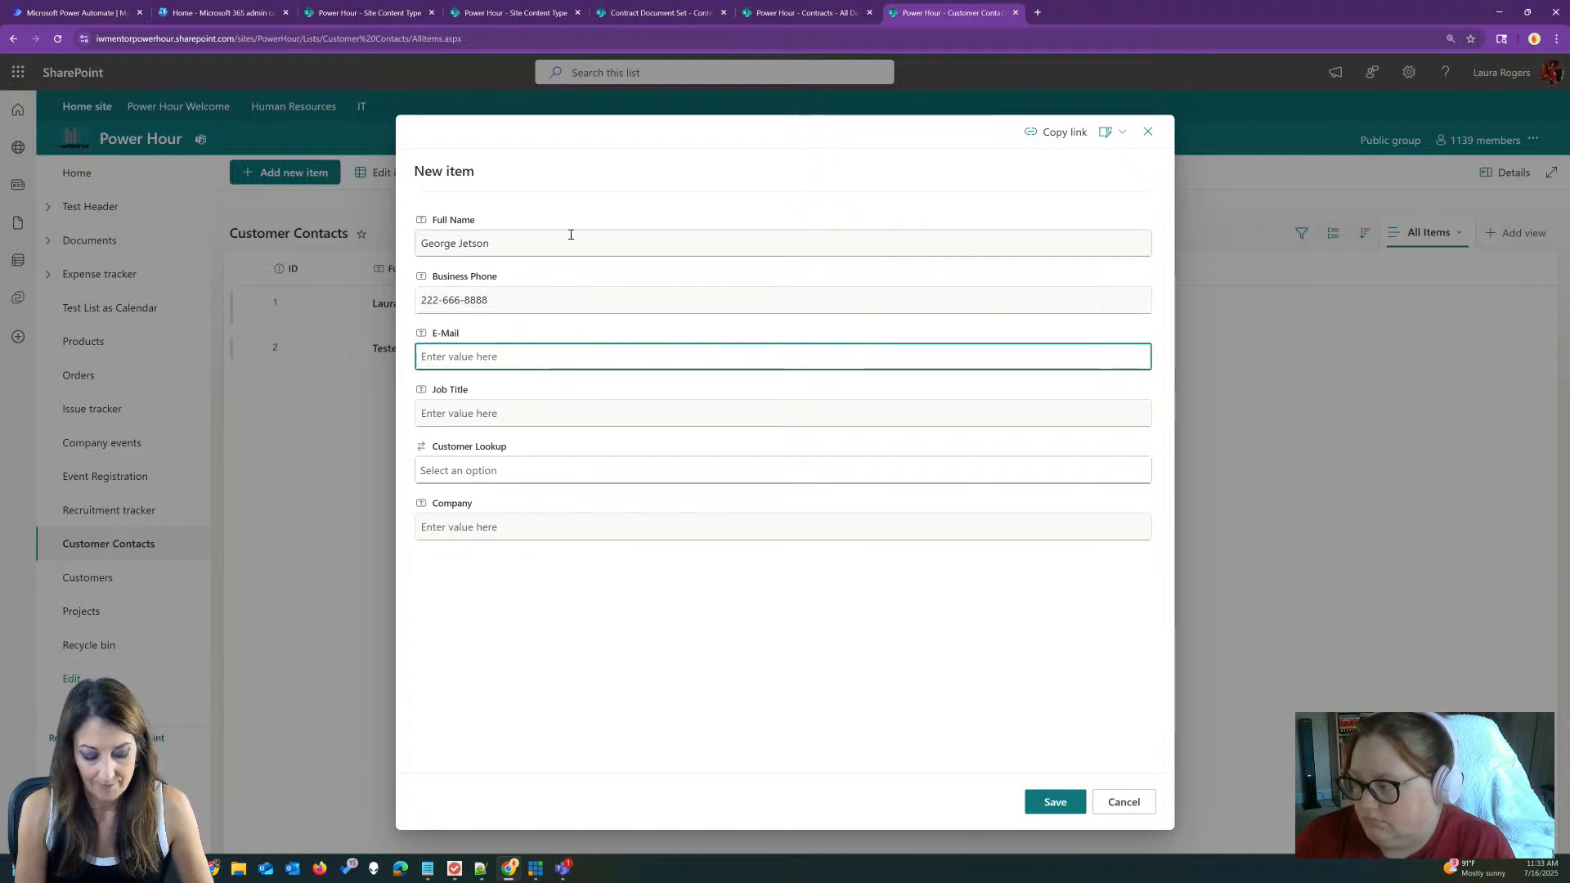
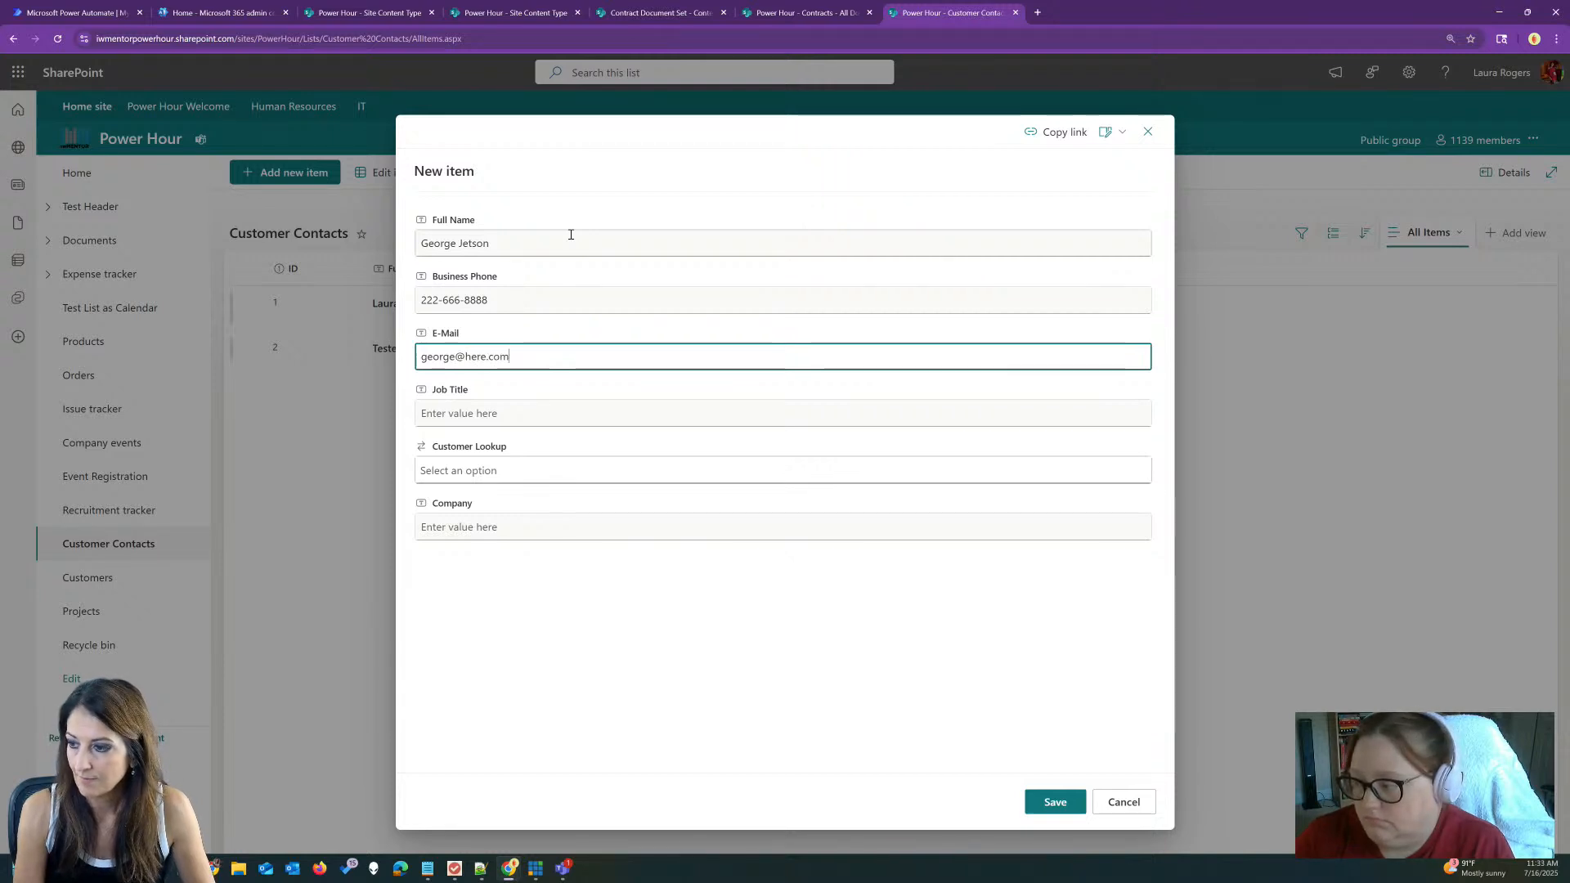
pyautogui.press('Tab')
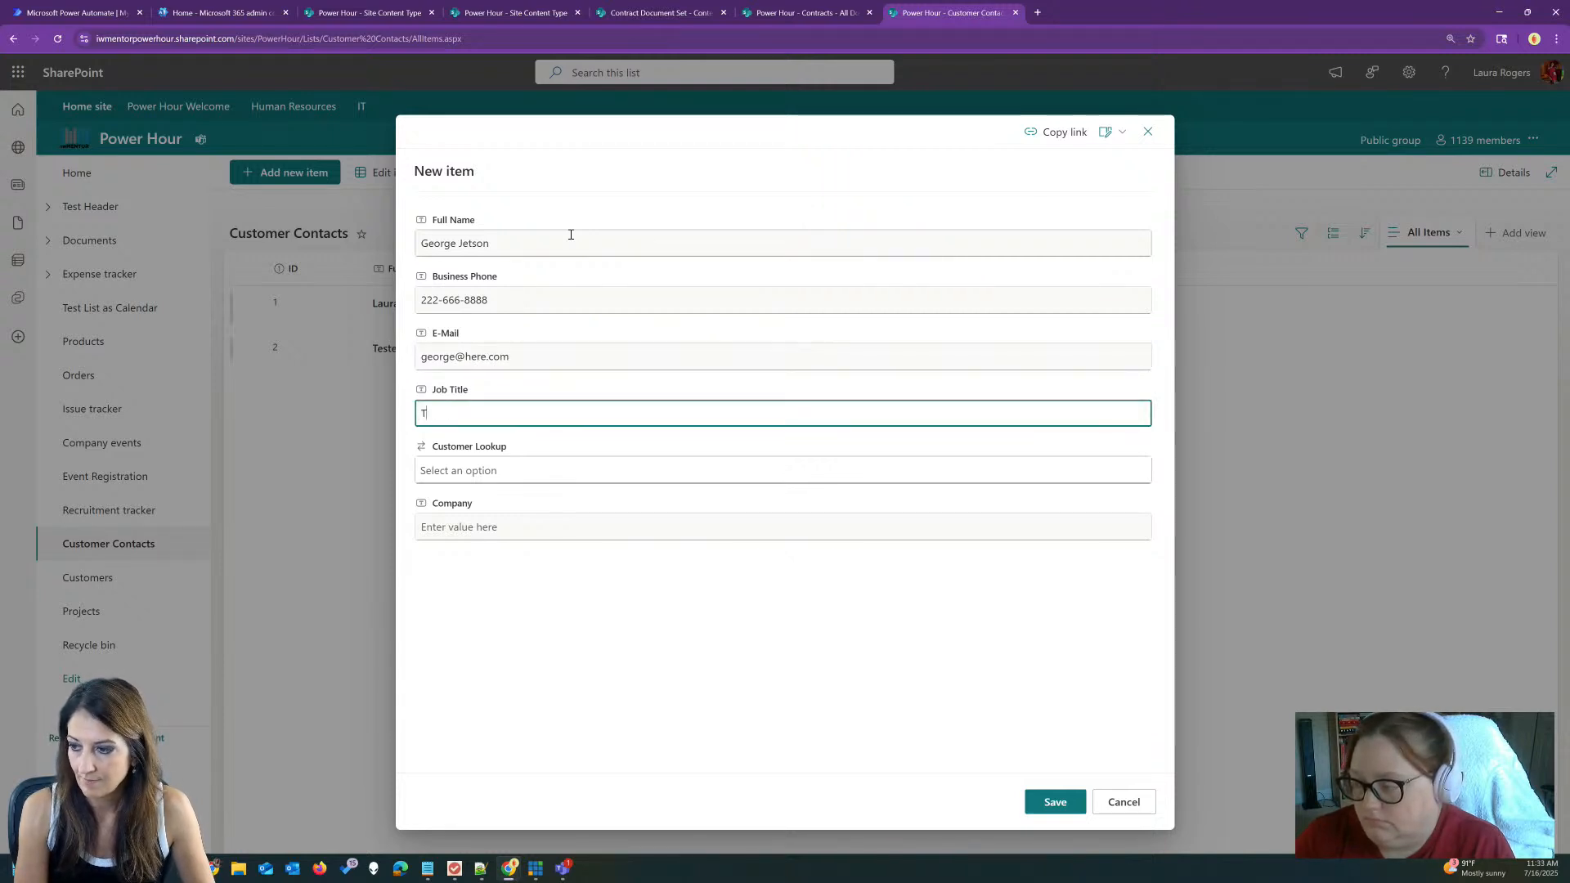
# Step: Set customer lookup and company to Adventures R Us, then save the contact
pyautogui.click(526, 467)
pyautogui.click(589, 498)
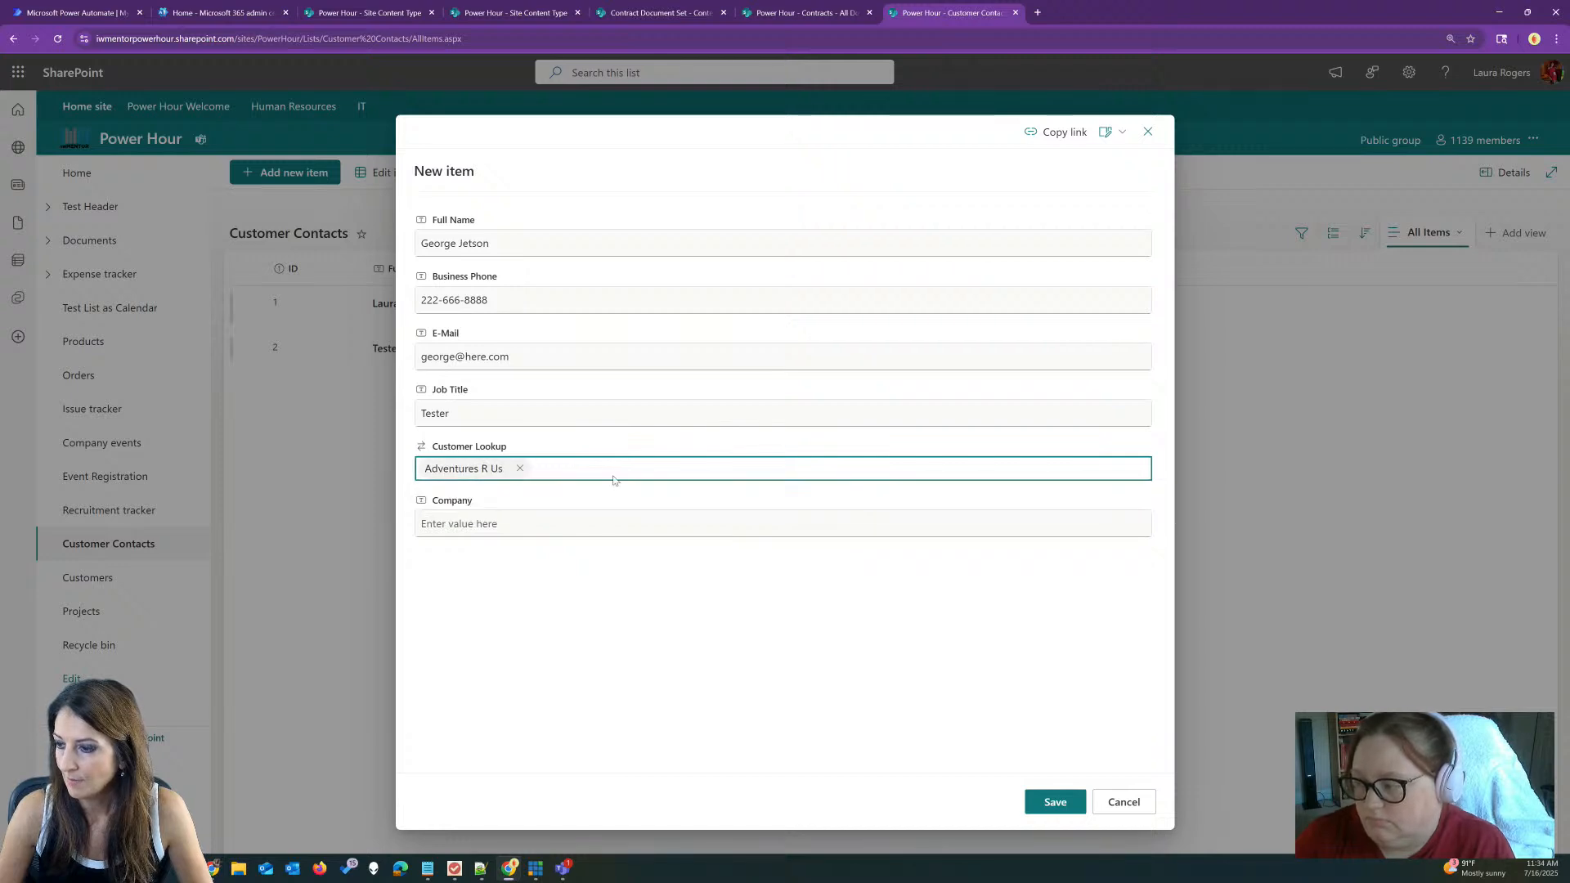
pyautogui.click(502, 523)
pyautogui.write('Adventures R Us')
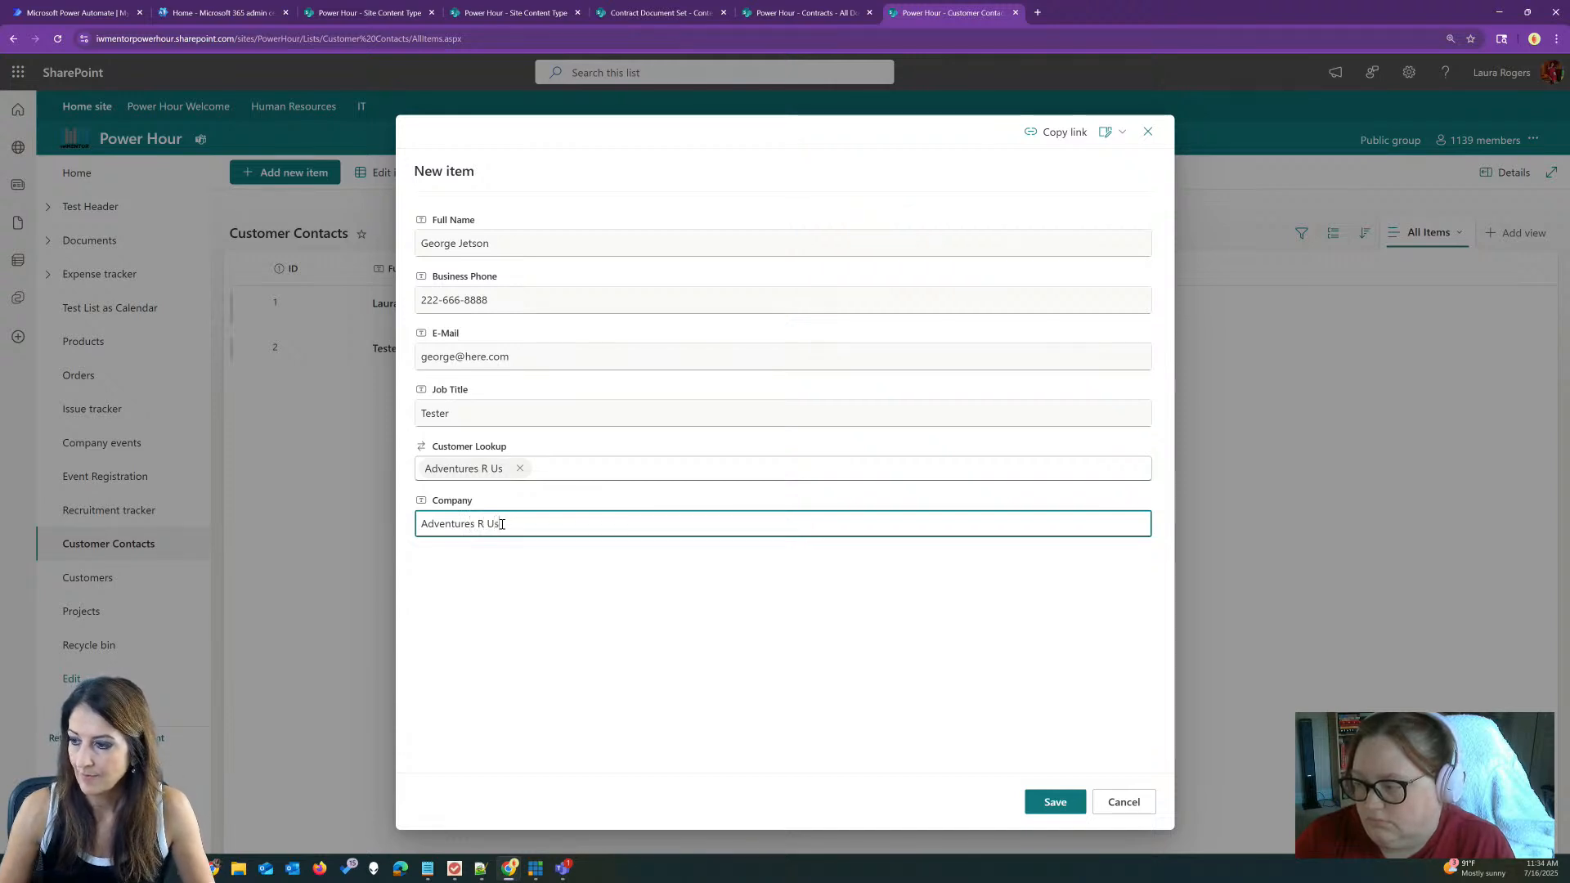
pyautogui.click(1054, 802)
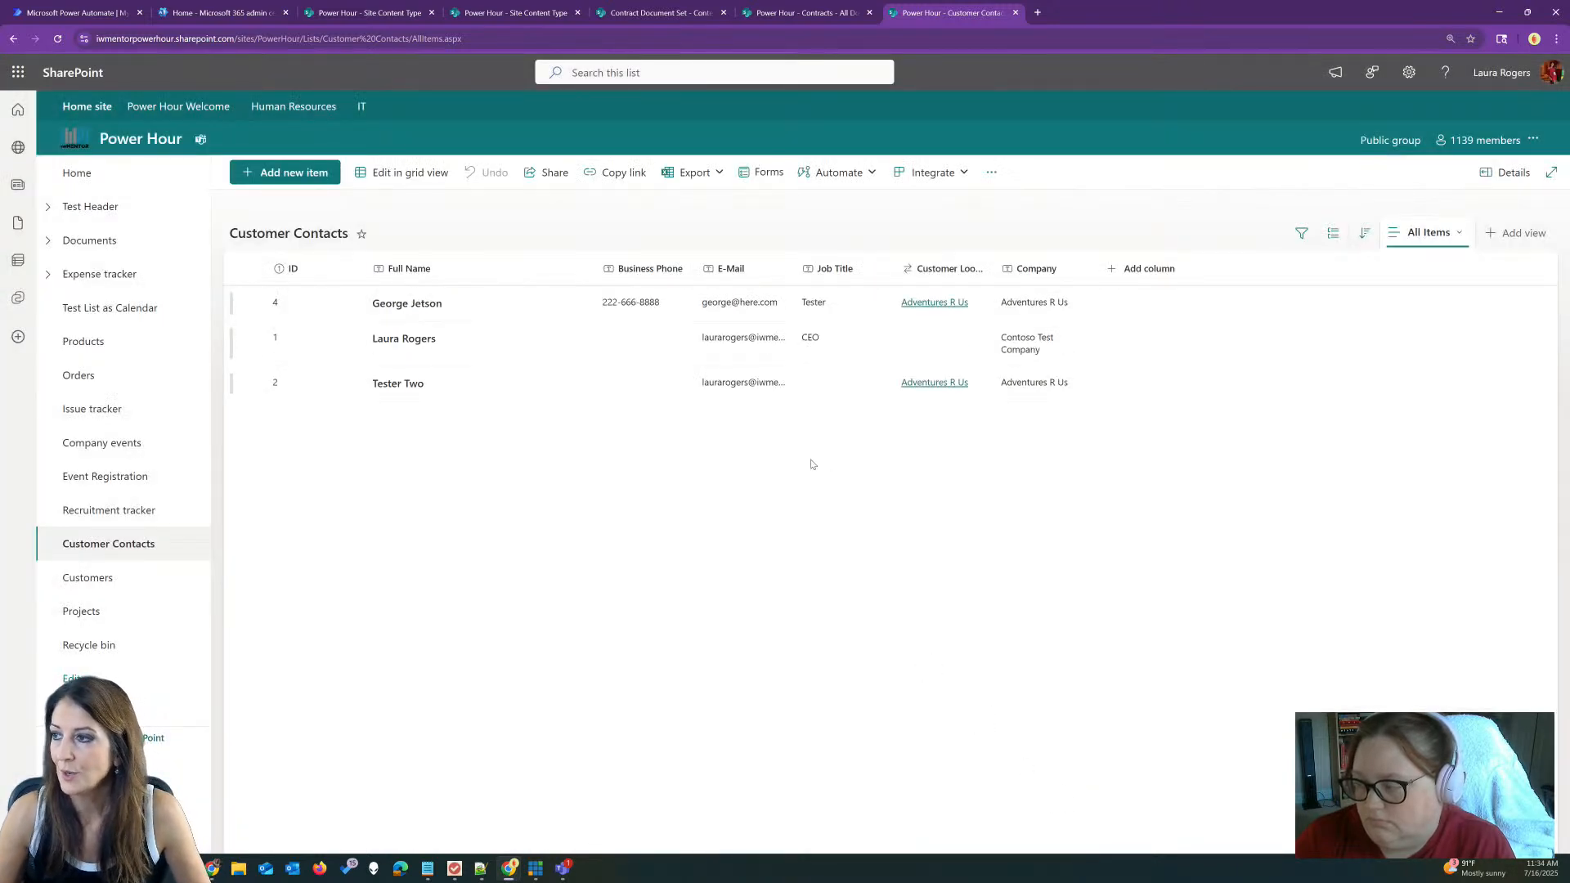
# Step: Open 'new customer contact creates doc set' and refresh its run history to show the failed run
pyautogui.click(82, 12)
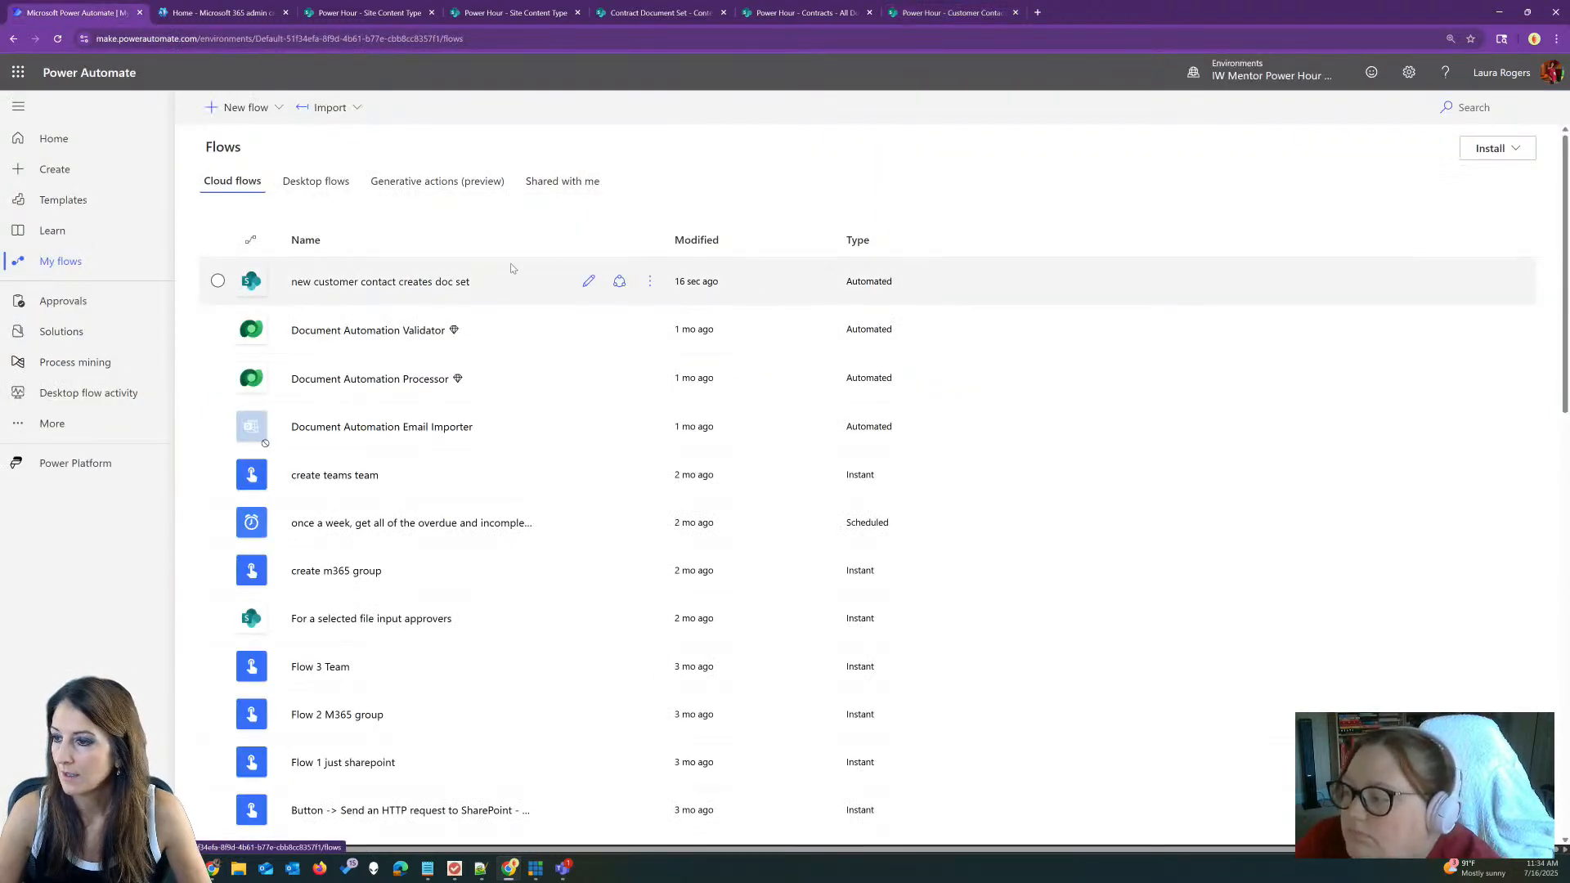
pyautogui.click(440, 282)
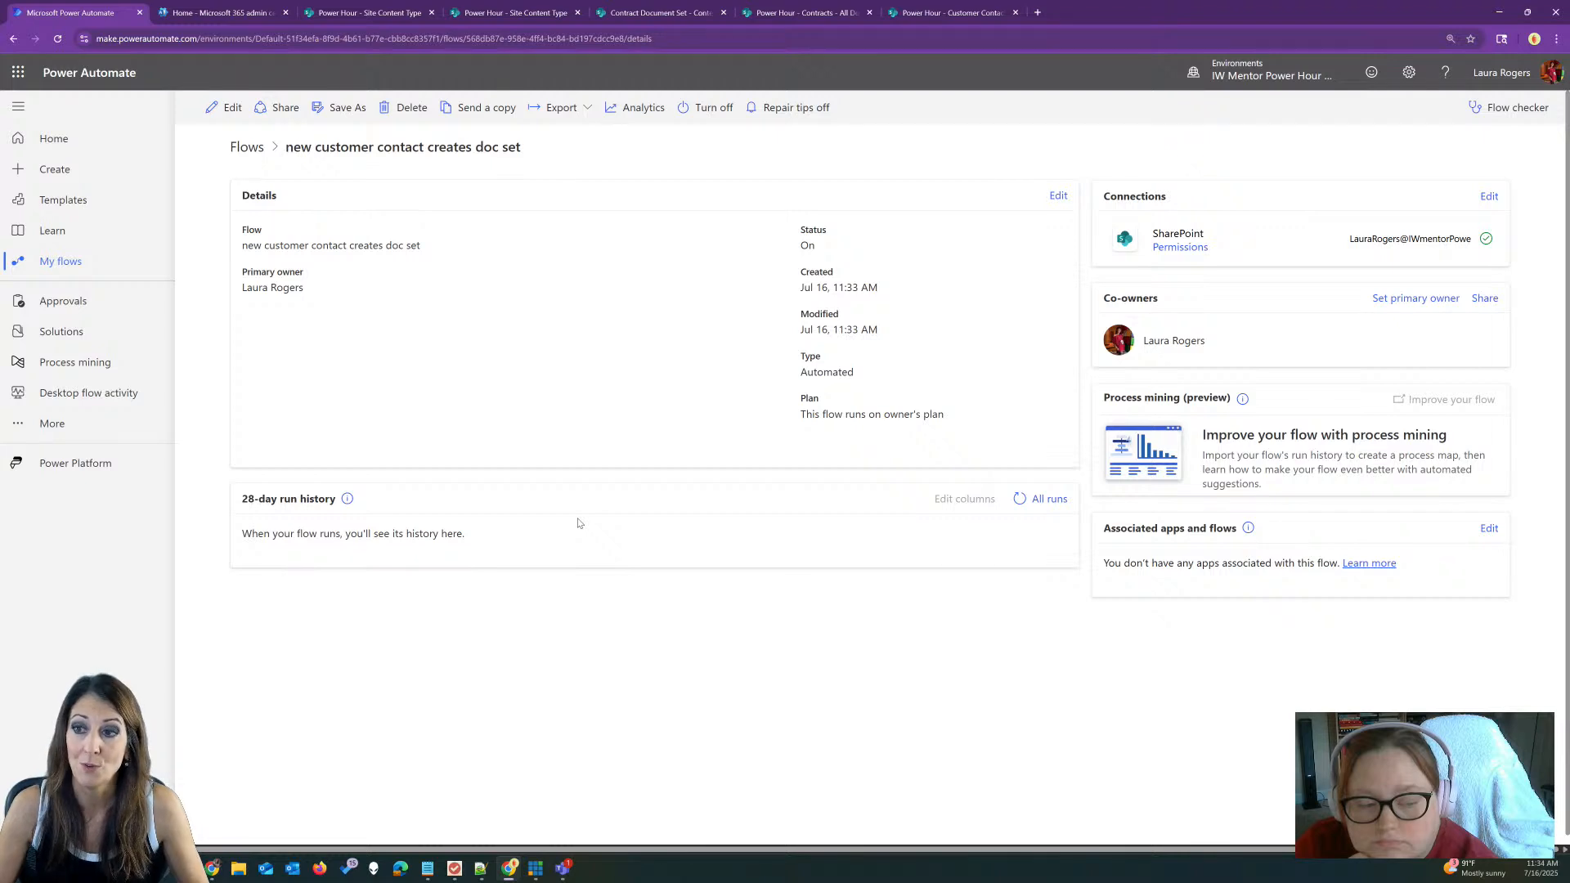
pyautogui.click(1019, 505)
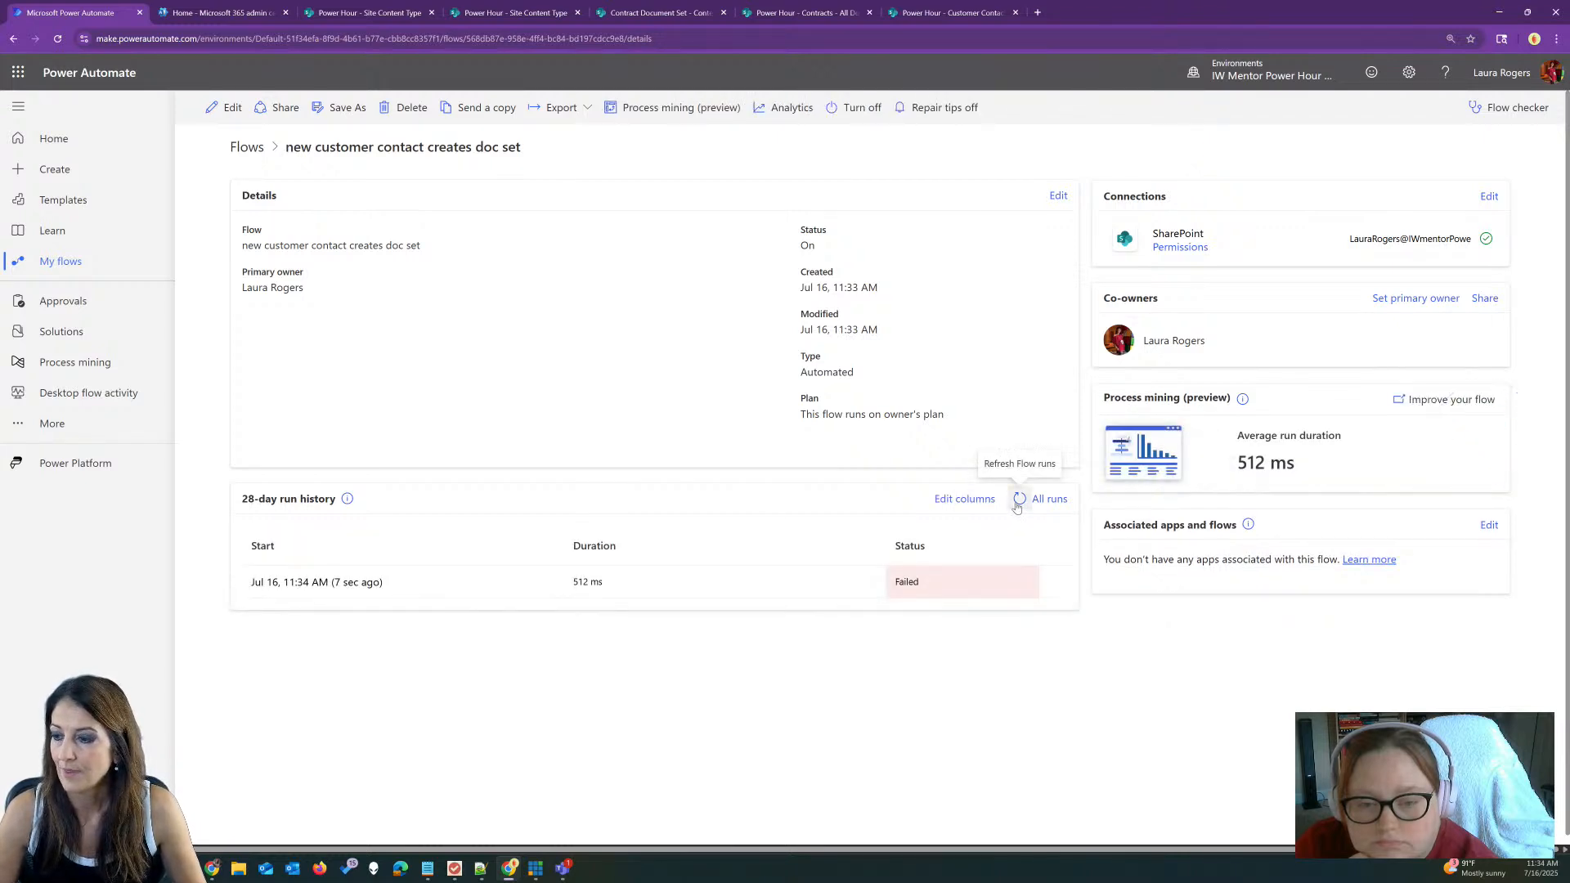
# Step: Inspect the failed run's Create new document set error, then open the flow for editing
pyautogui.click(364, 582)
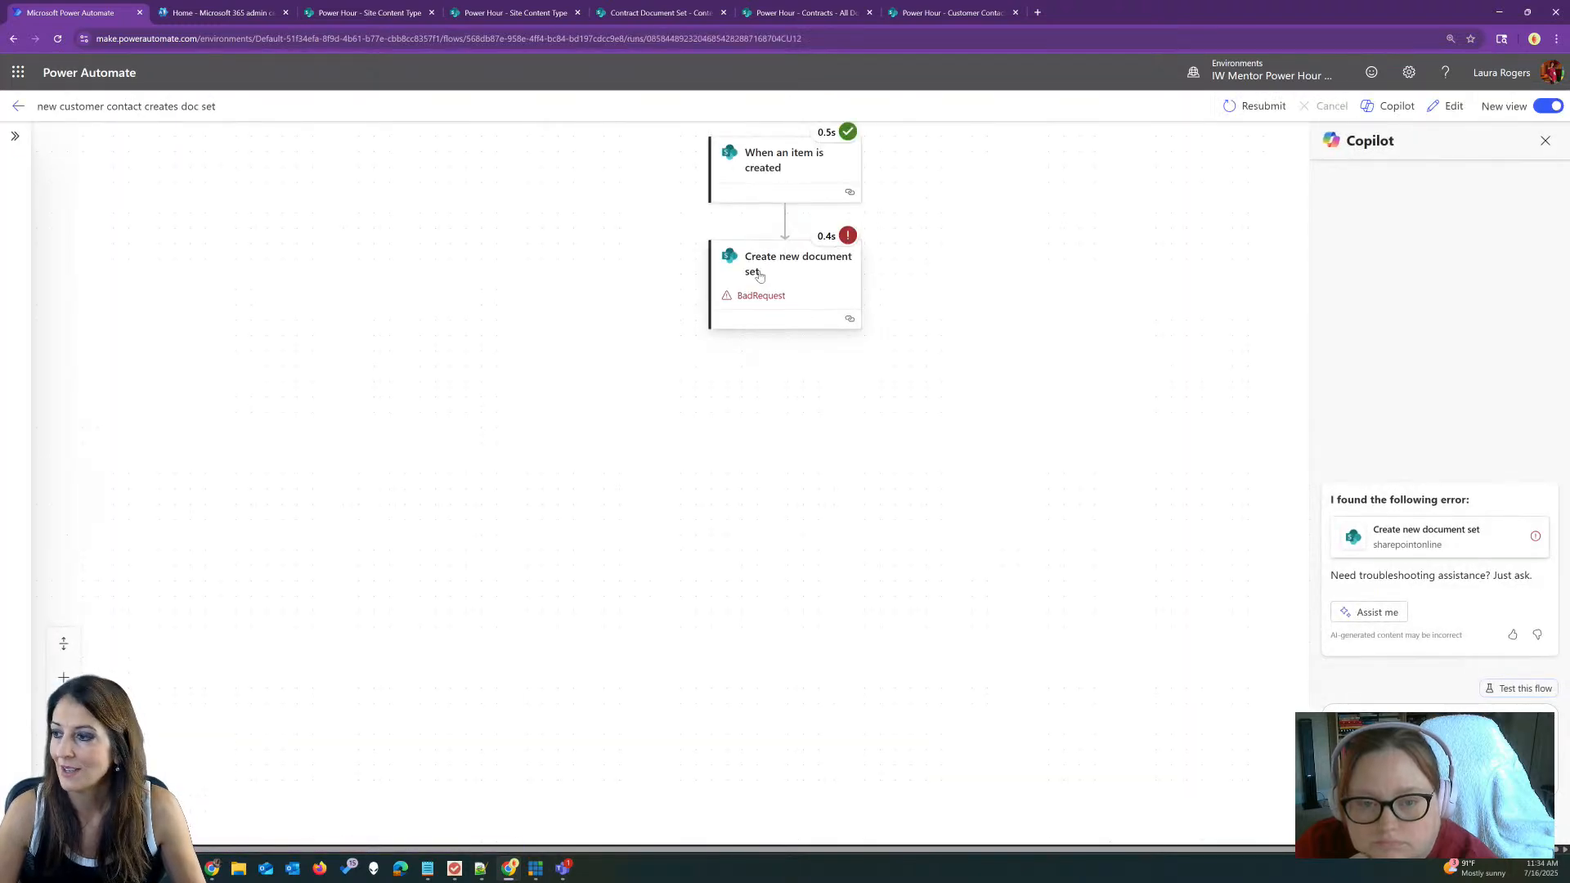
pyautogui.click(753, 261)
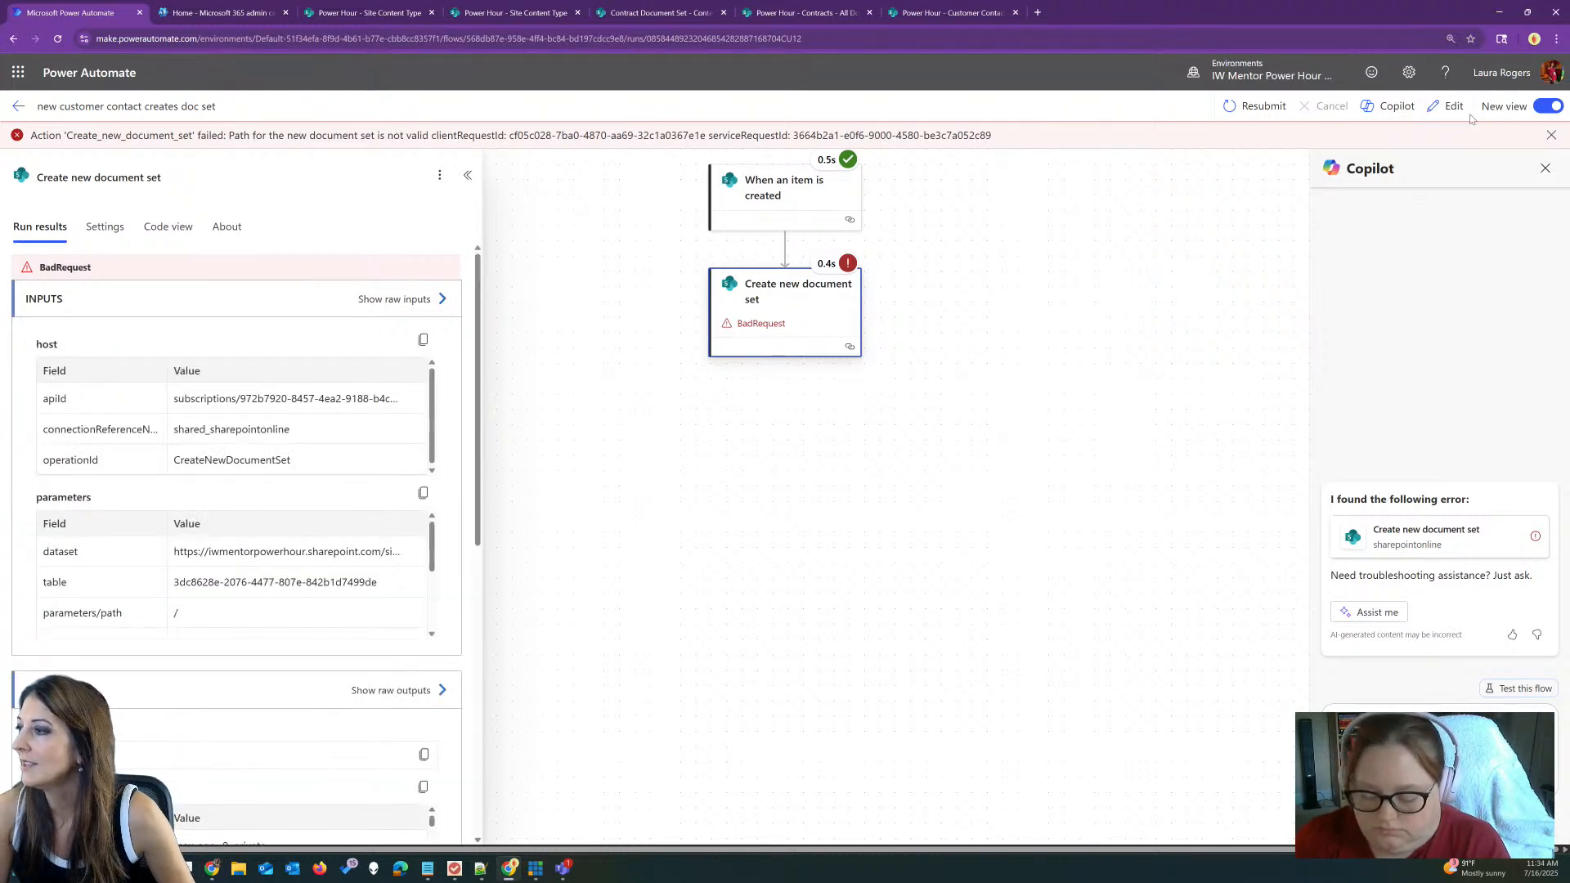
pyautogui.click(1445, 107)
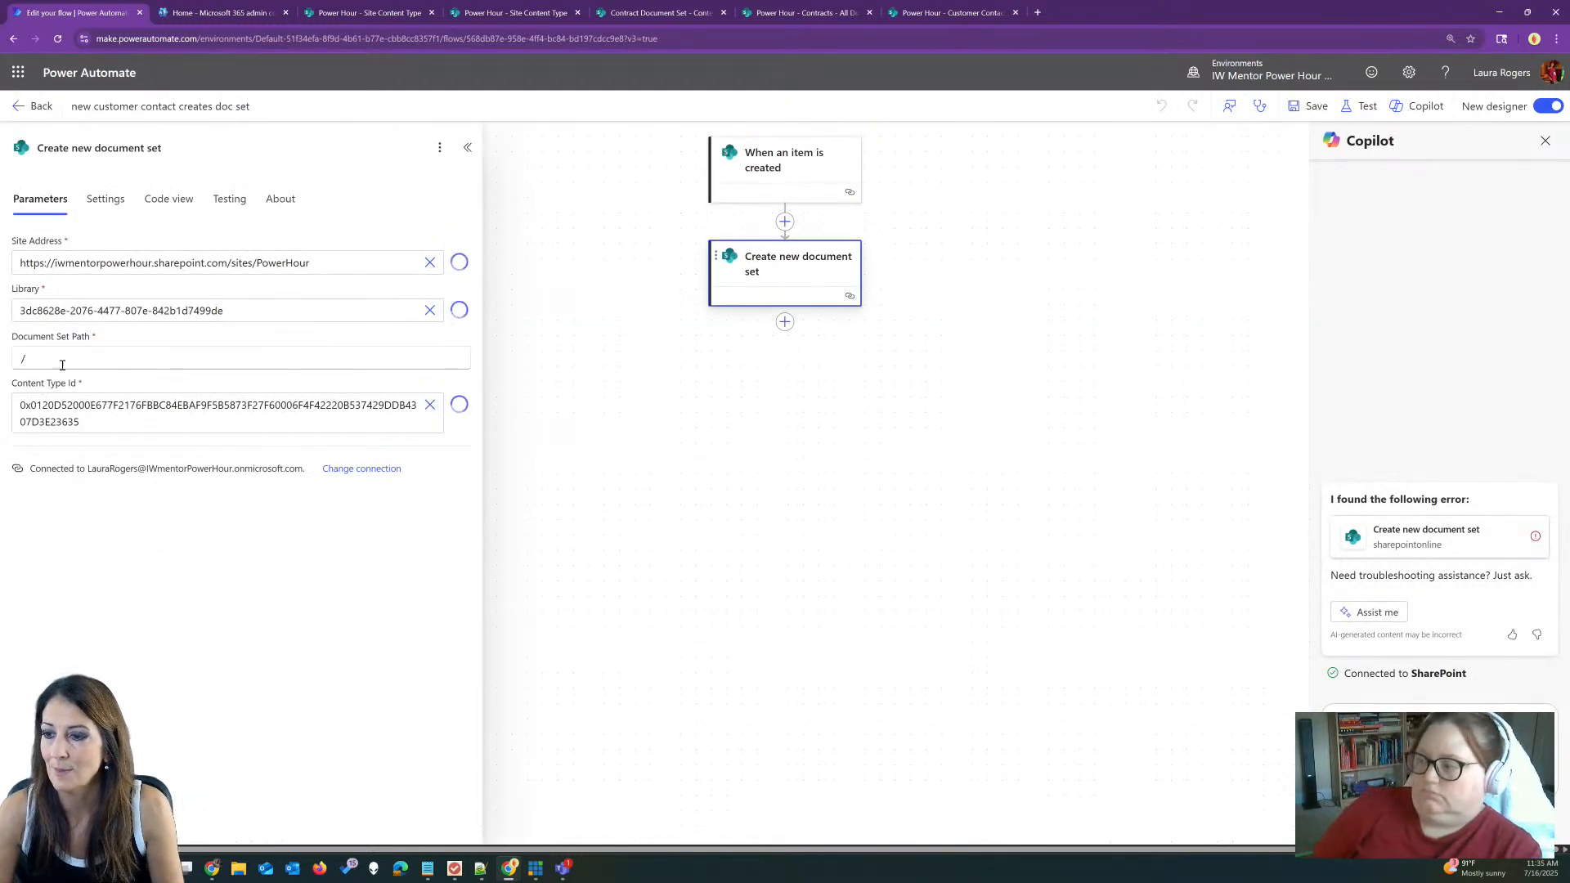
# Step: Clear the Document Set Path value and bring up the Project Files library window
pyautogui.click(64, 354)
pyautogui.press('BackSpace')
pyautogui.click(789, 441)
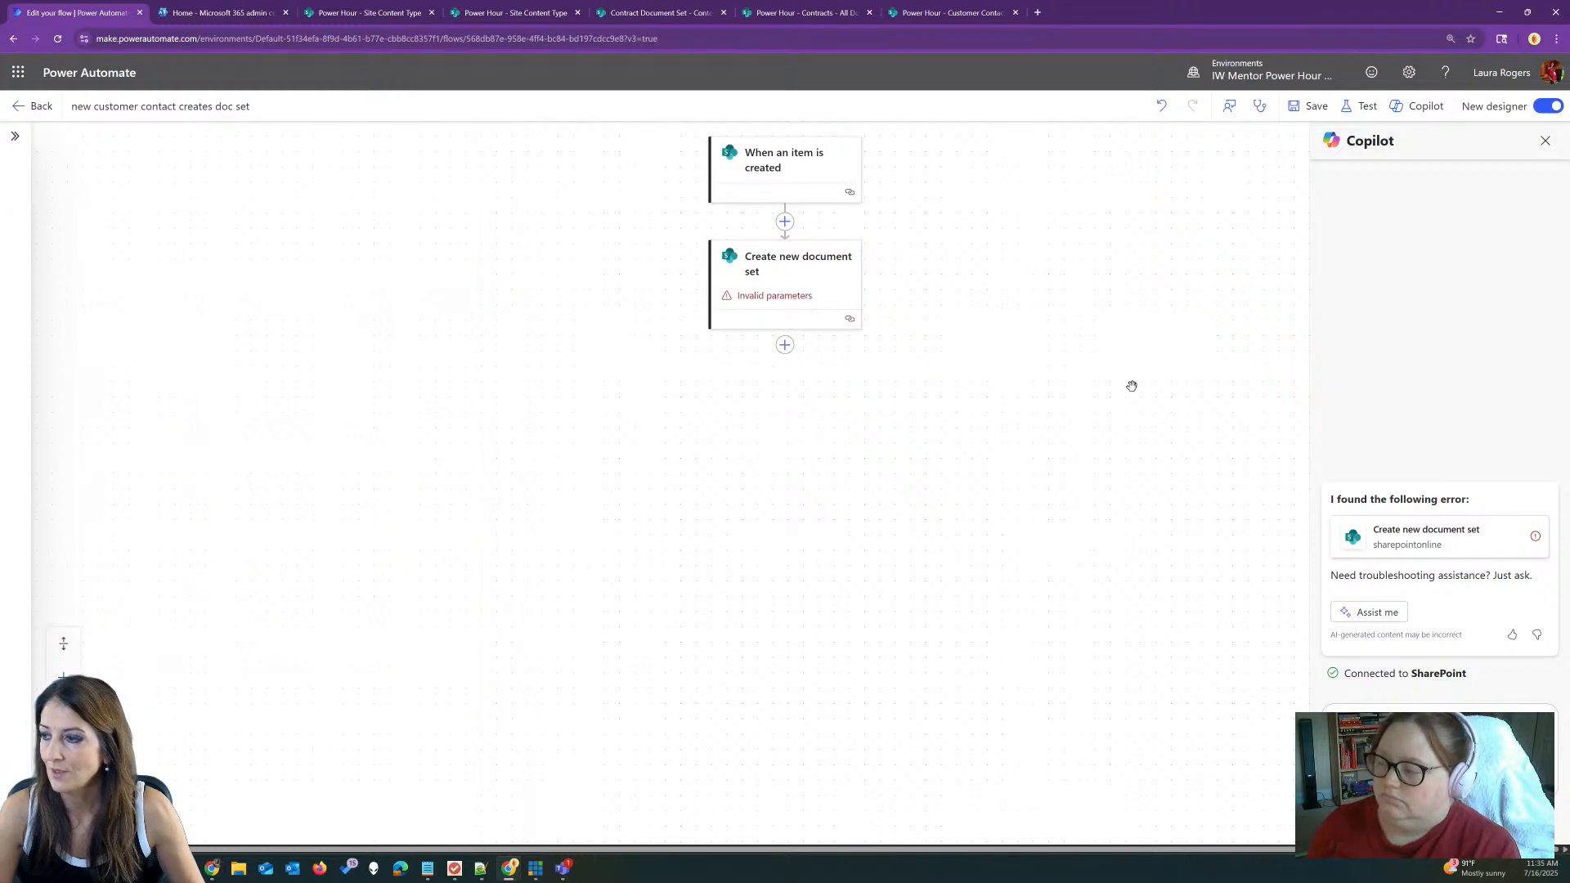
pyautogui.click(819, 283)
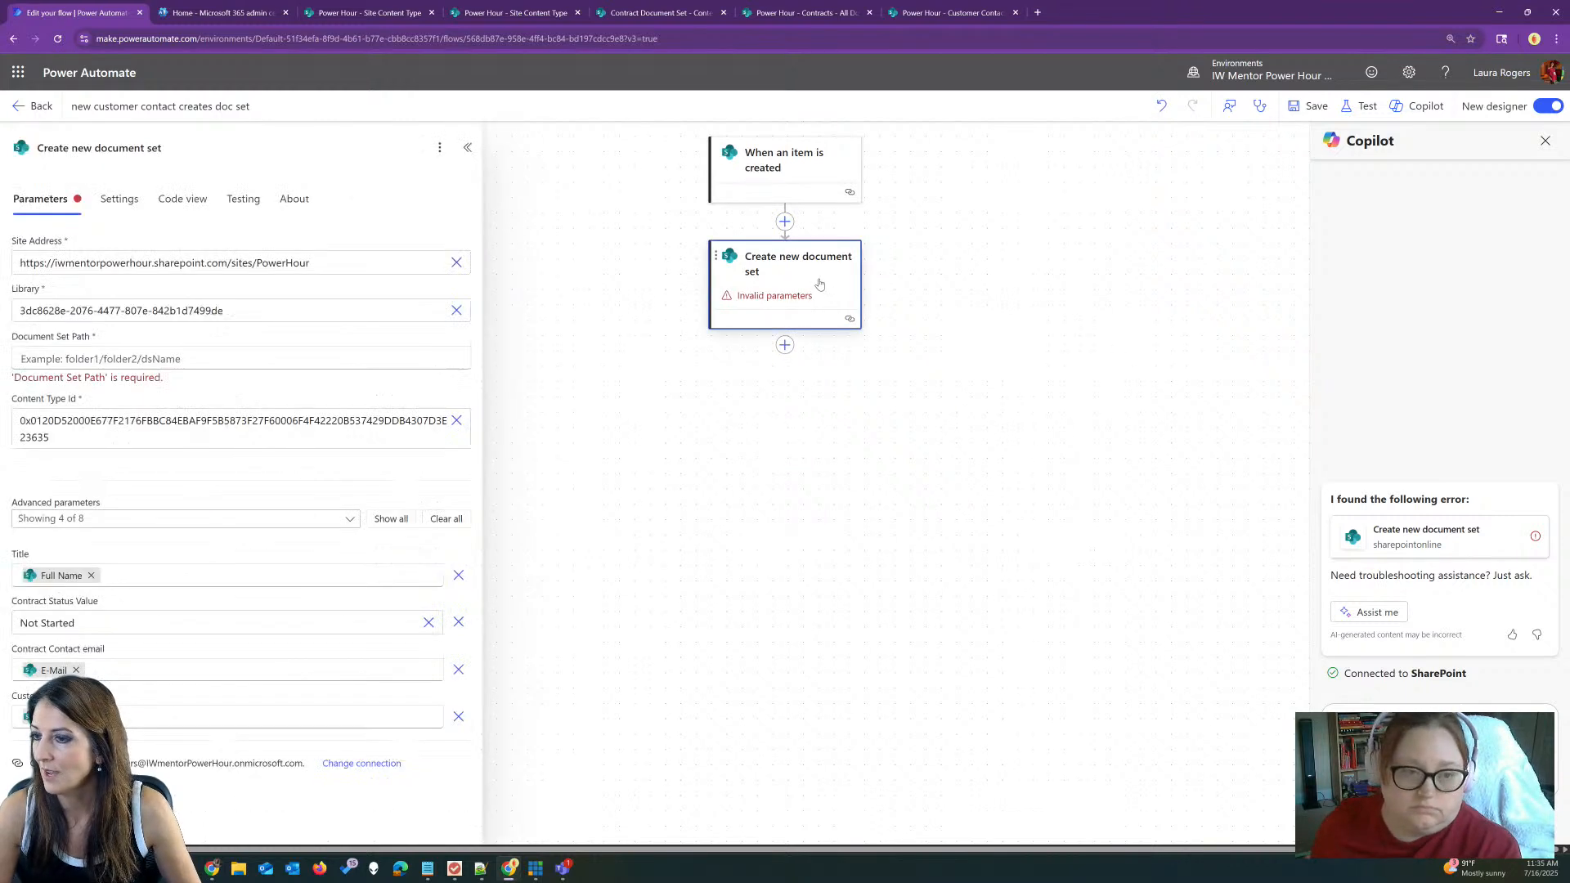
pyautogui.click(182, 358)
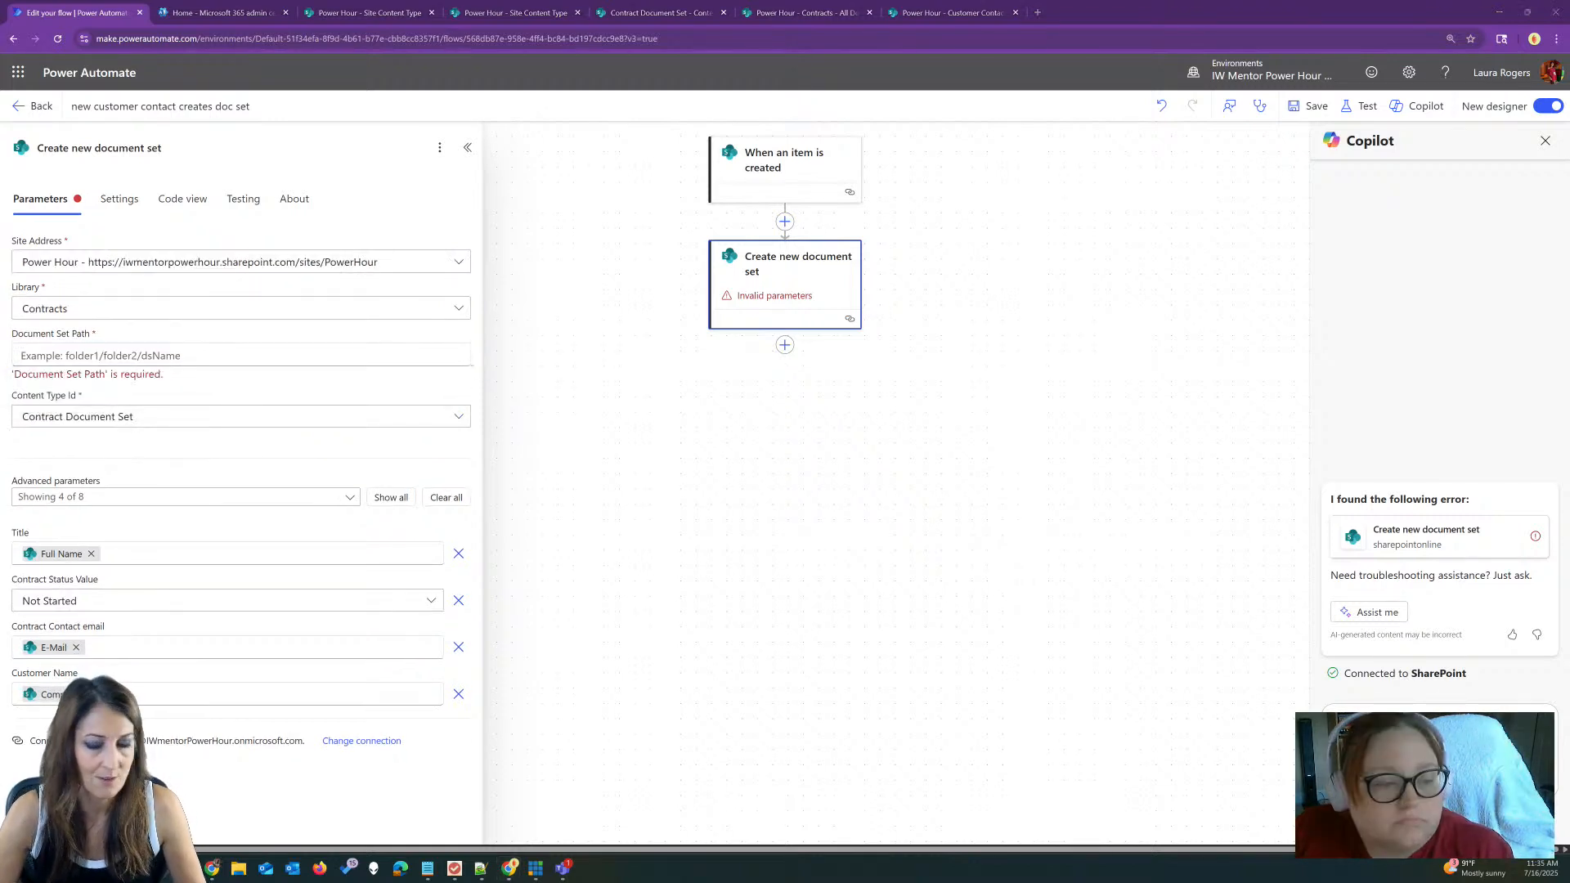
pyautogui.hotkey('alt', 'Tab')
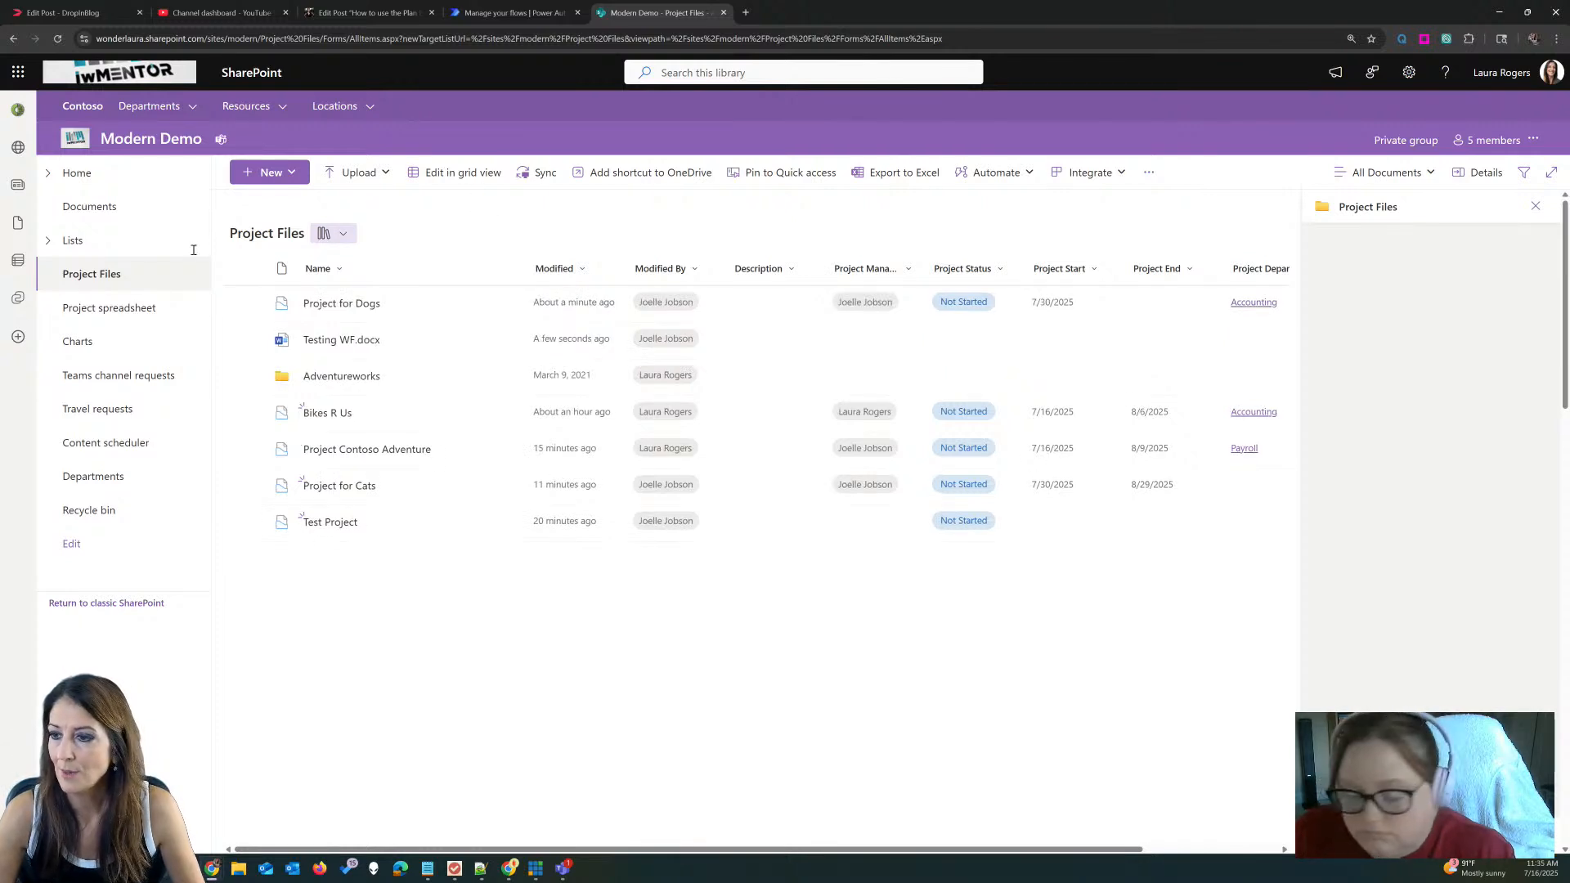
# Step: View the Create doc set flow's document set action in edit mode, then return to the new flow's editor
pyautogui.hotkey('ctrl', 'shift', 'Tab')
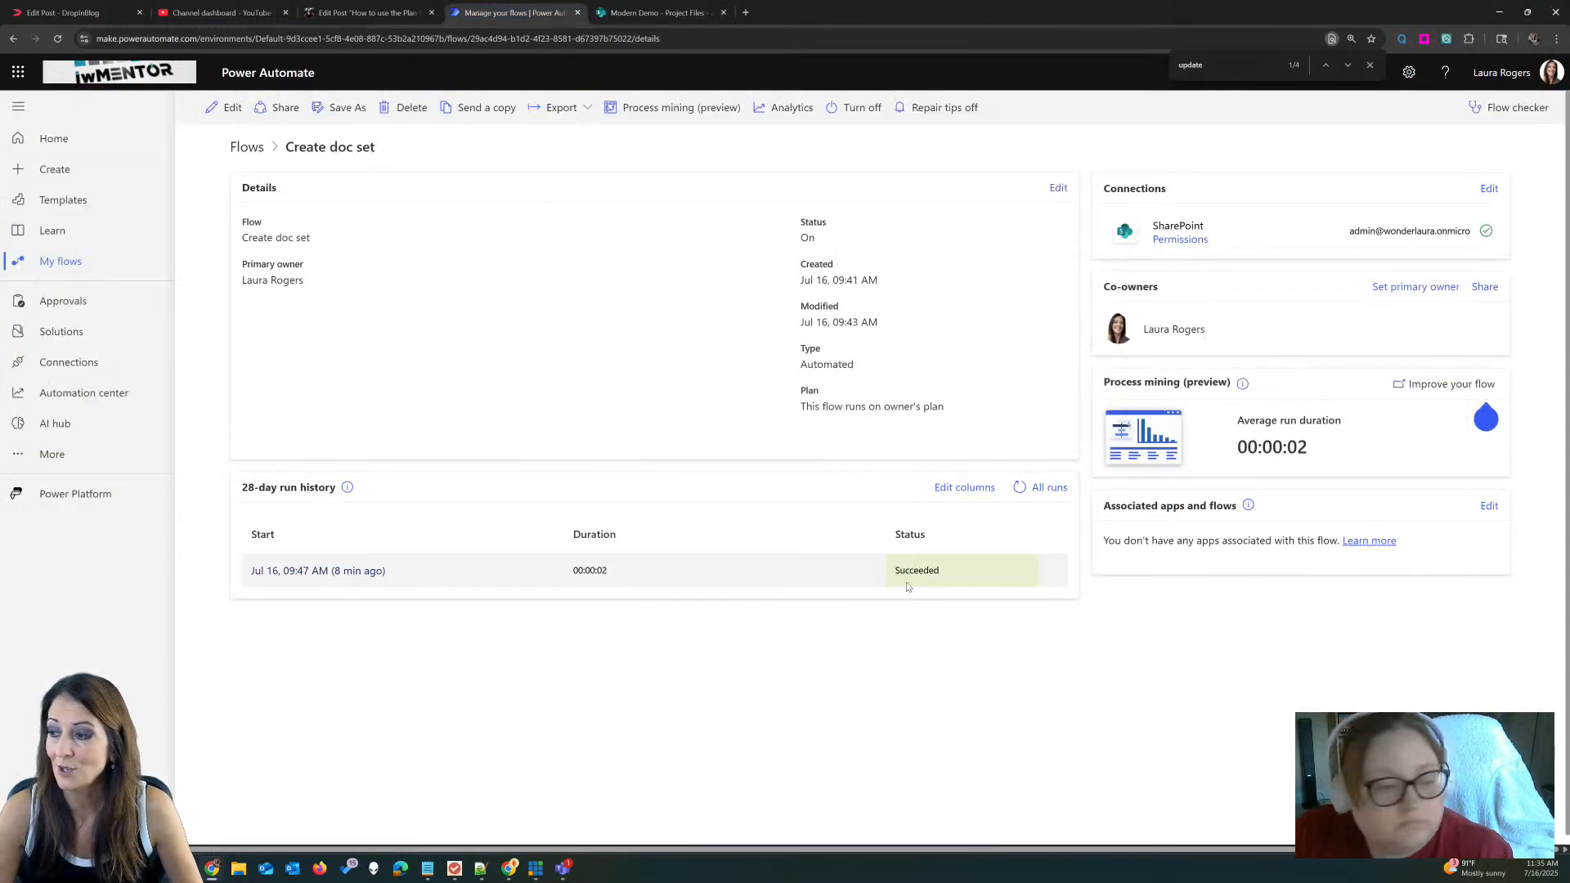
pyautogui.click(227, 111)
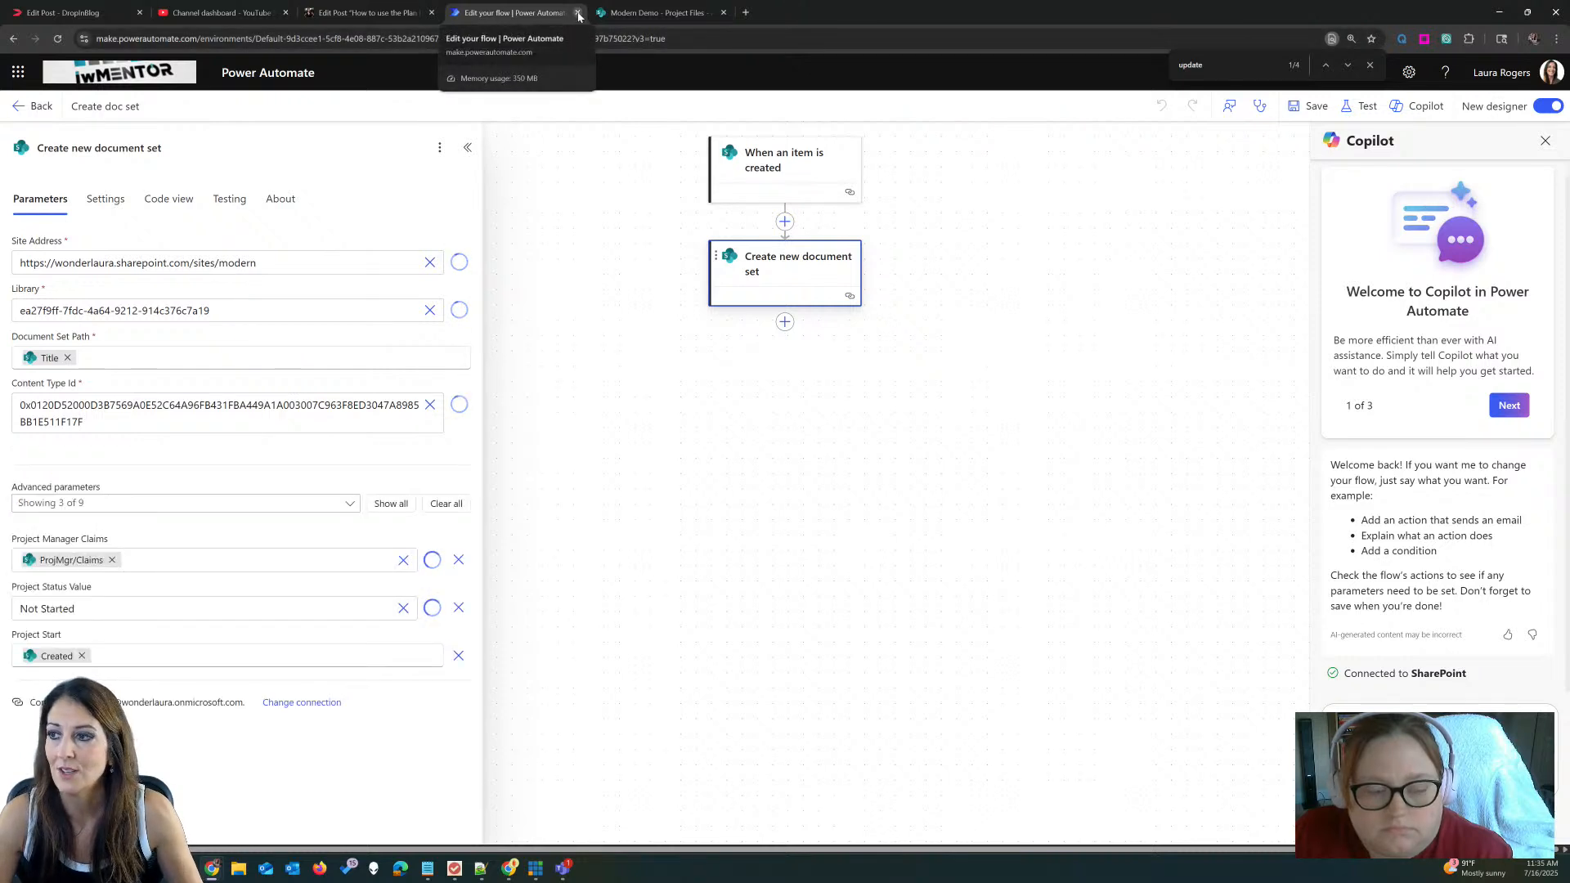
pyautogui.click(1499, 12)
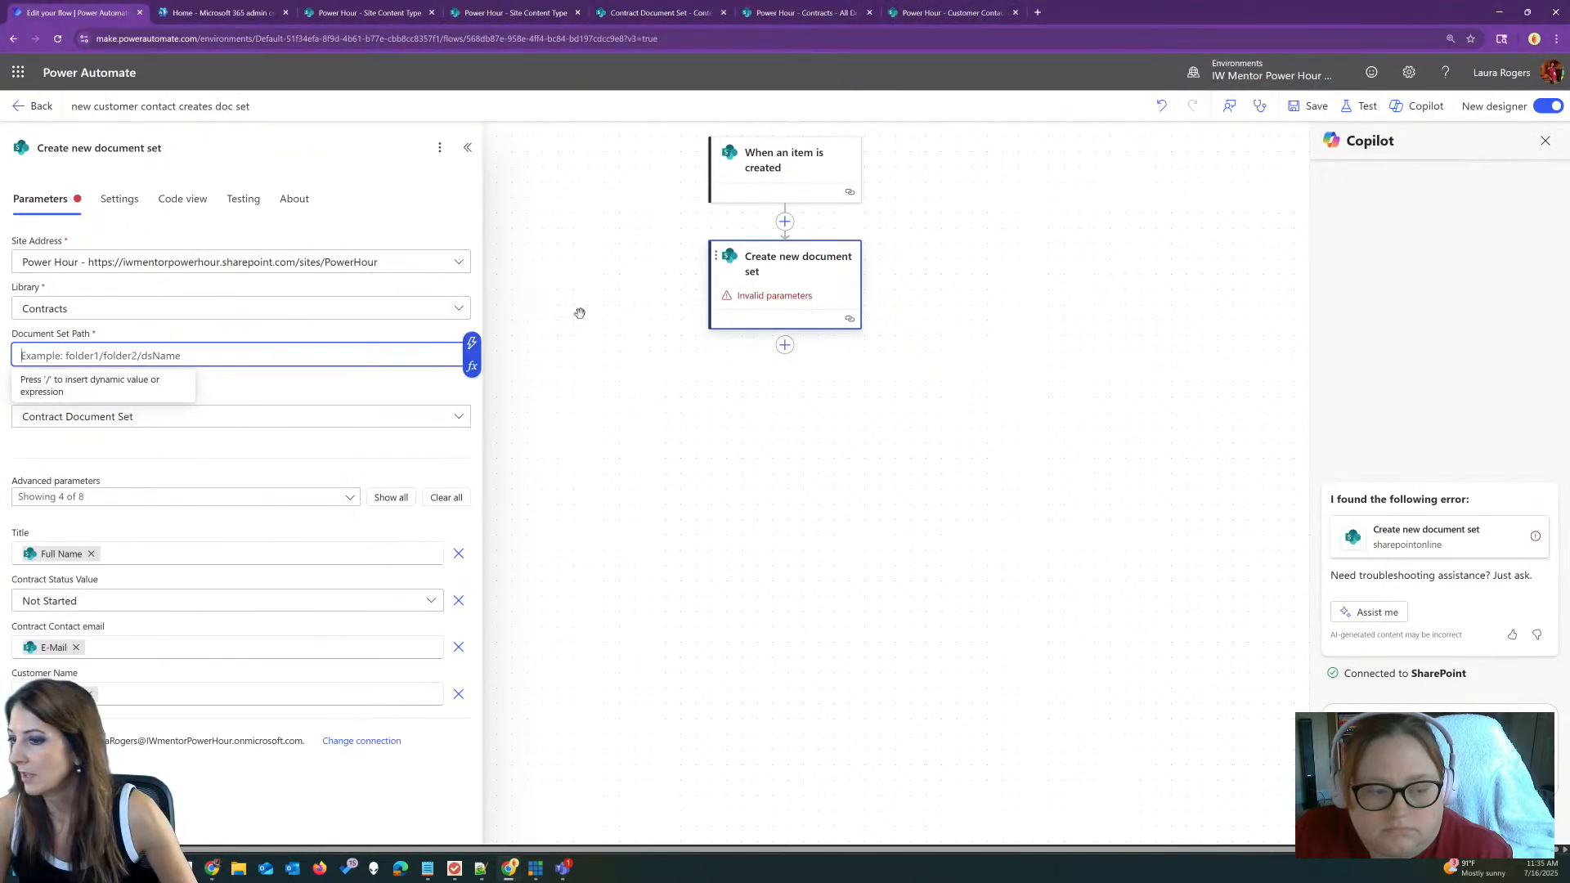
# Step: Use the dynamic Full Name value as the Document Set Path, save the flow, and start a test
pyautogui.click(470, 343)
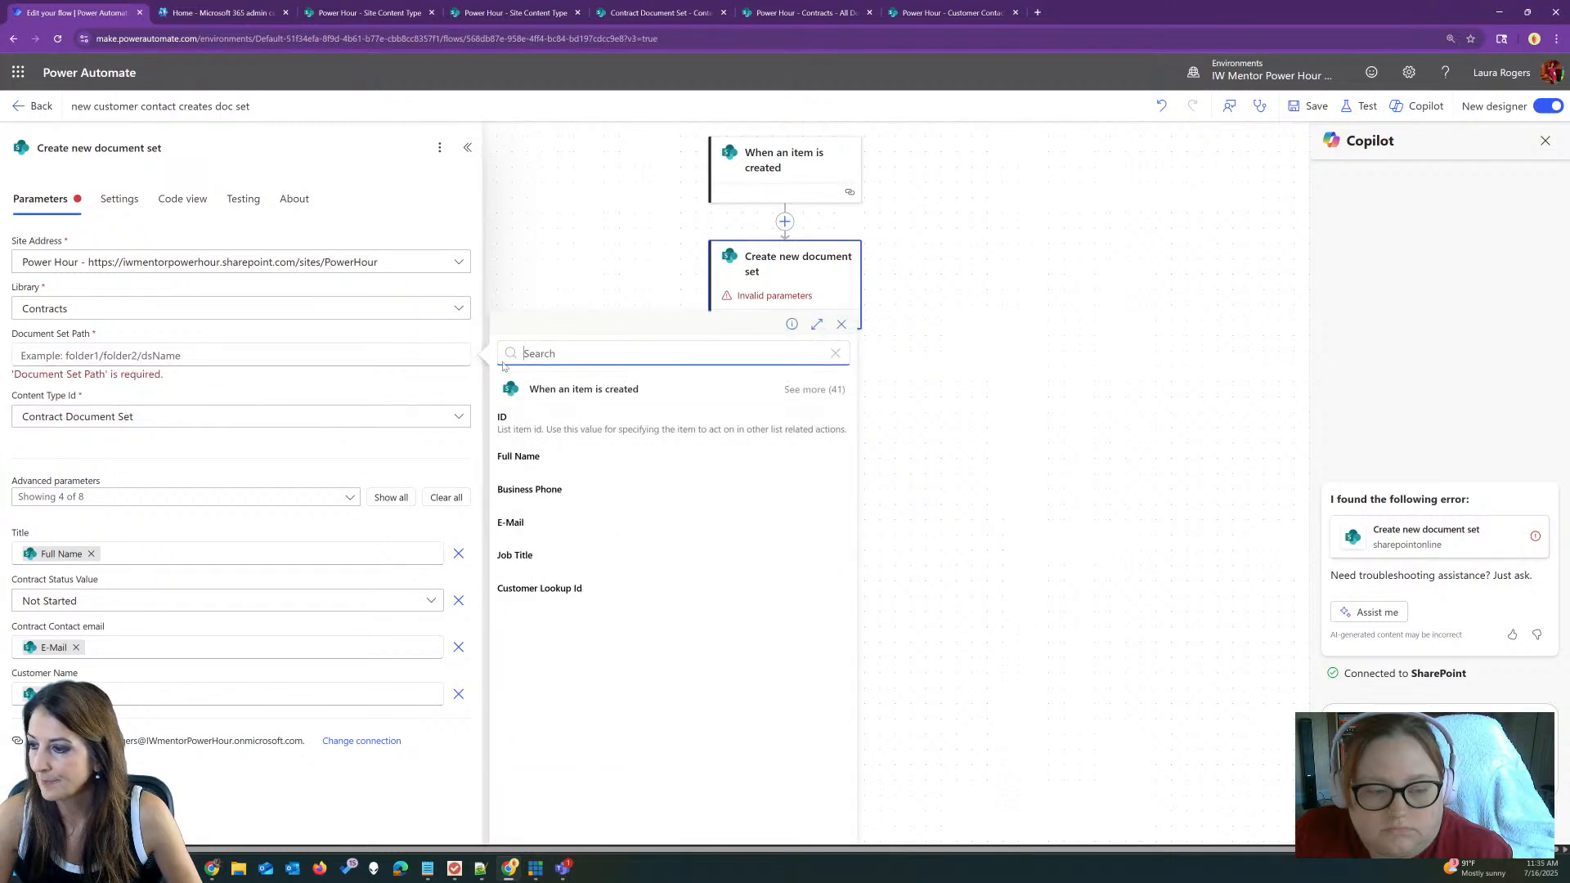
pyautogui.click(578, 462)
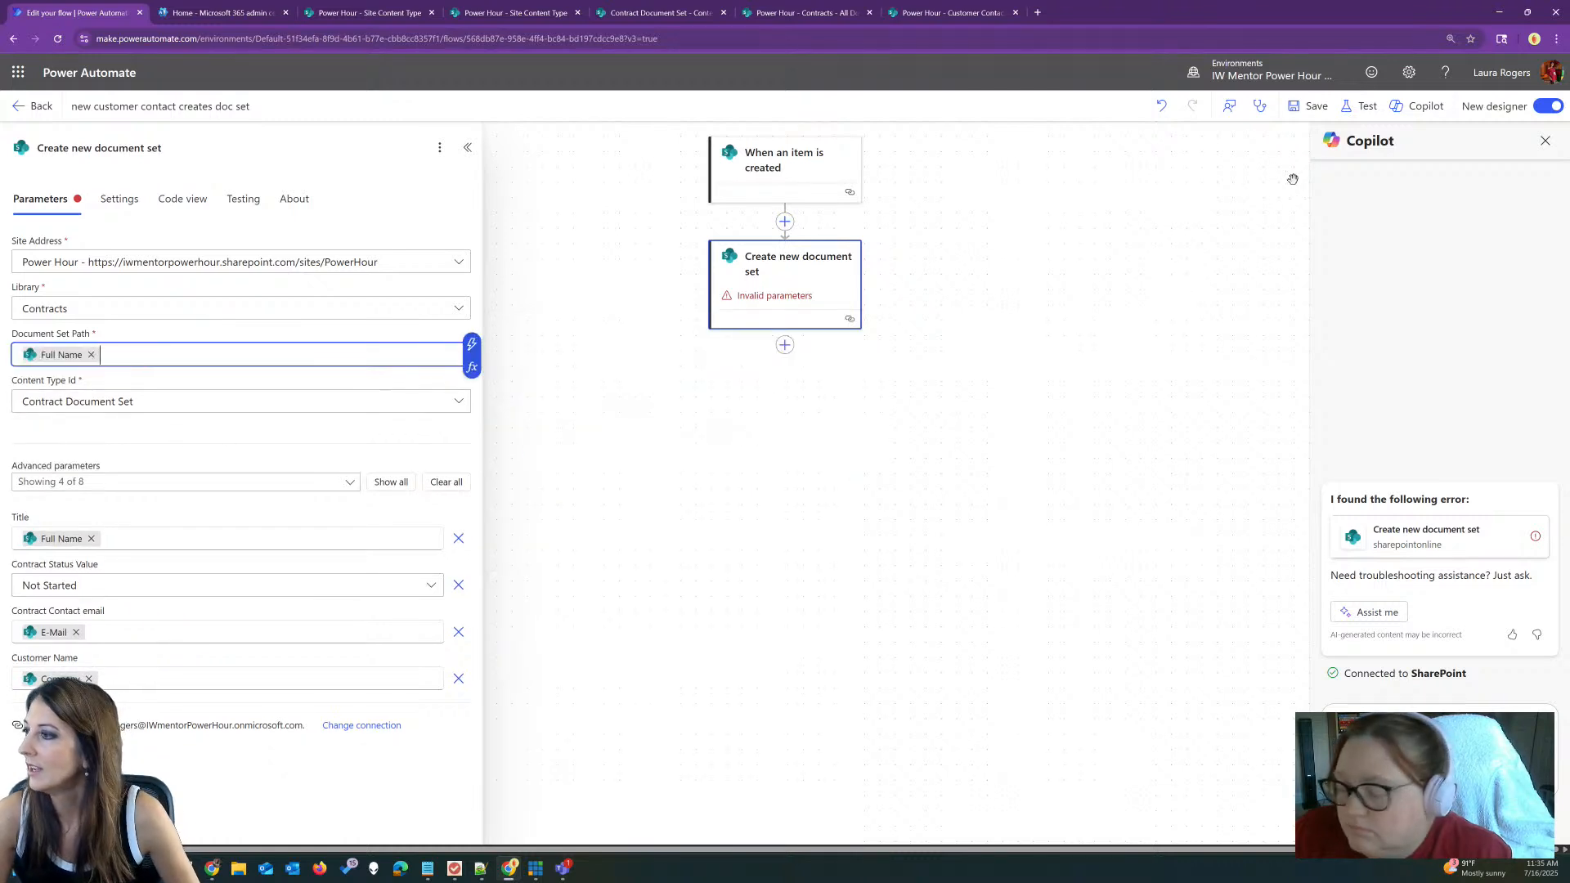
pyautogui.hotkey('ctrl', 's')
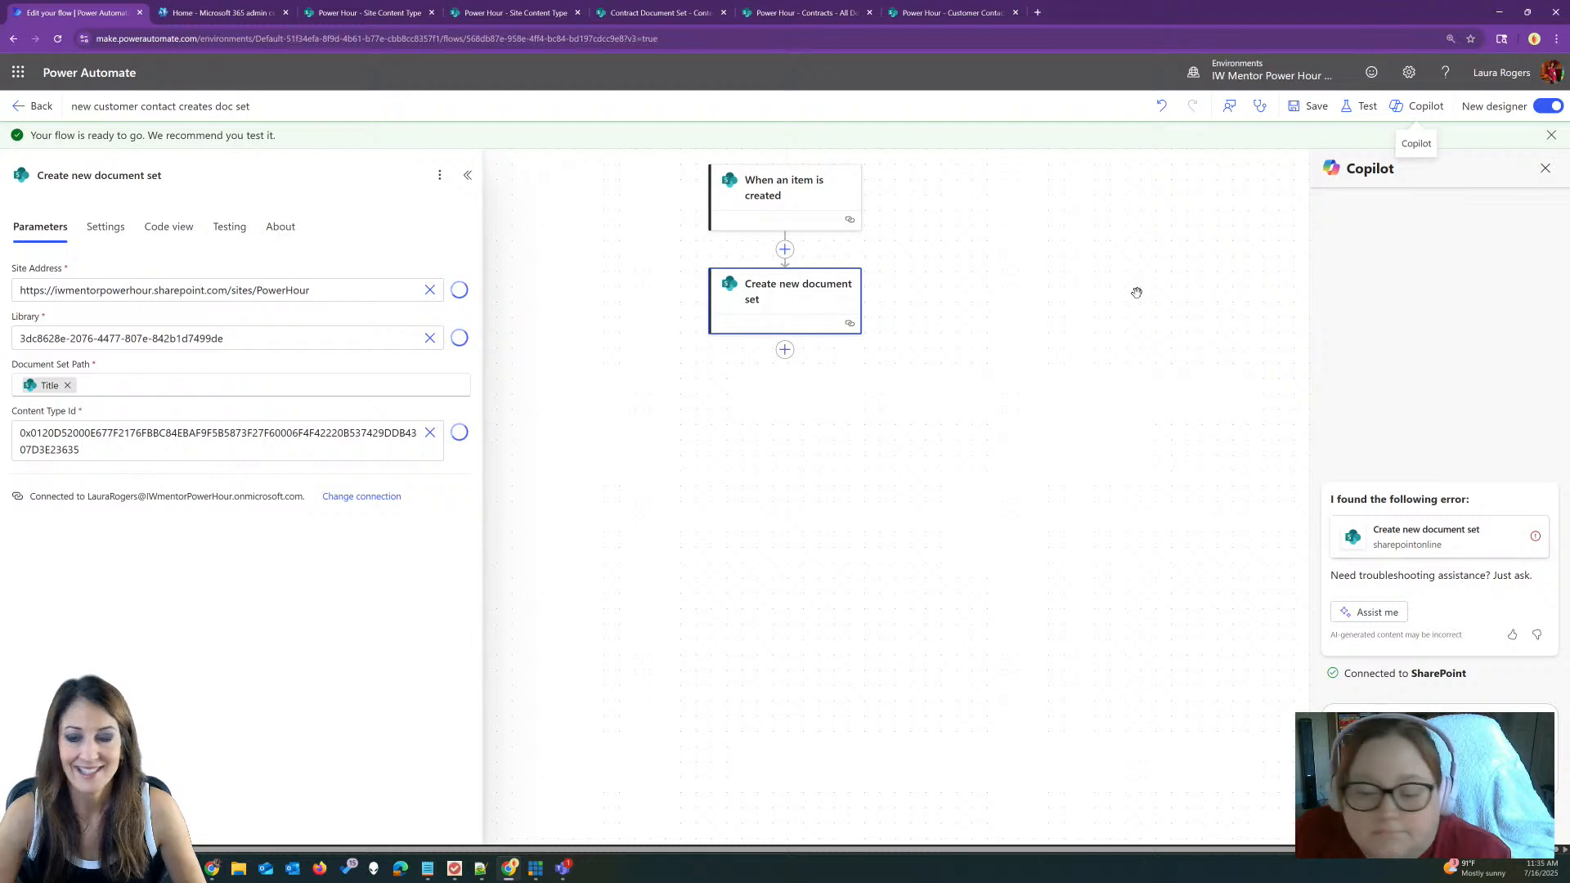
pyautogui.click(1358, 107)
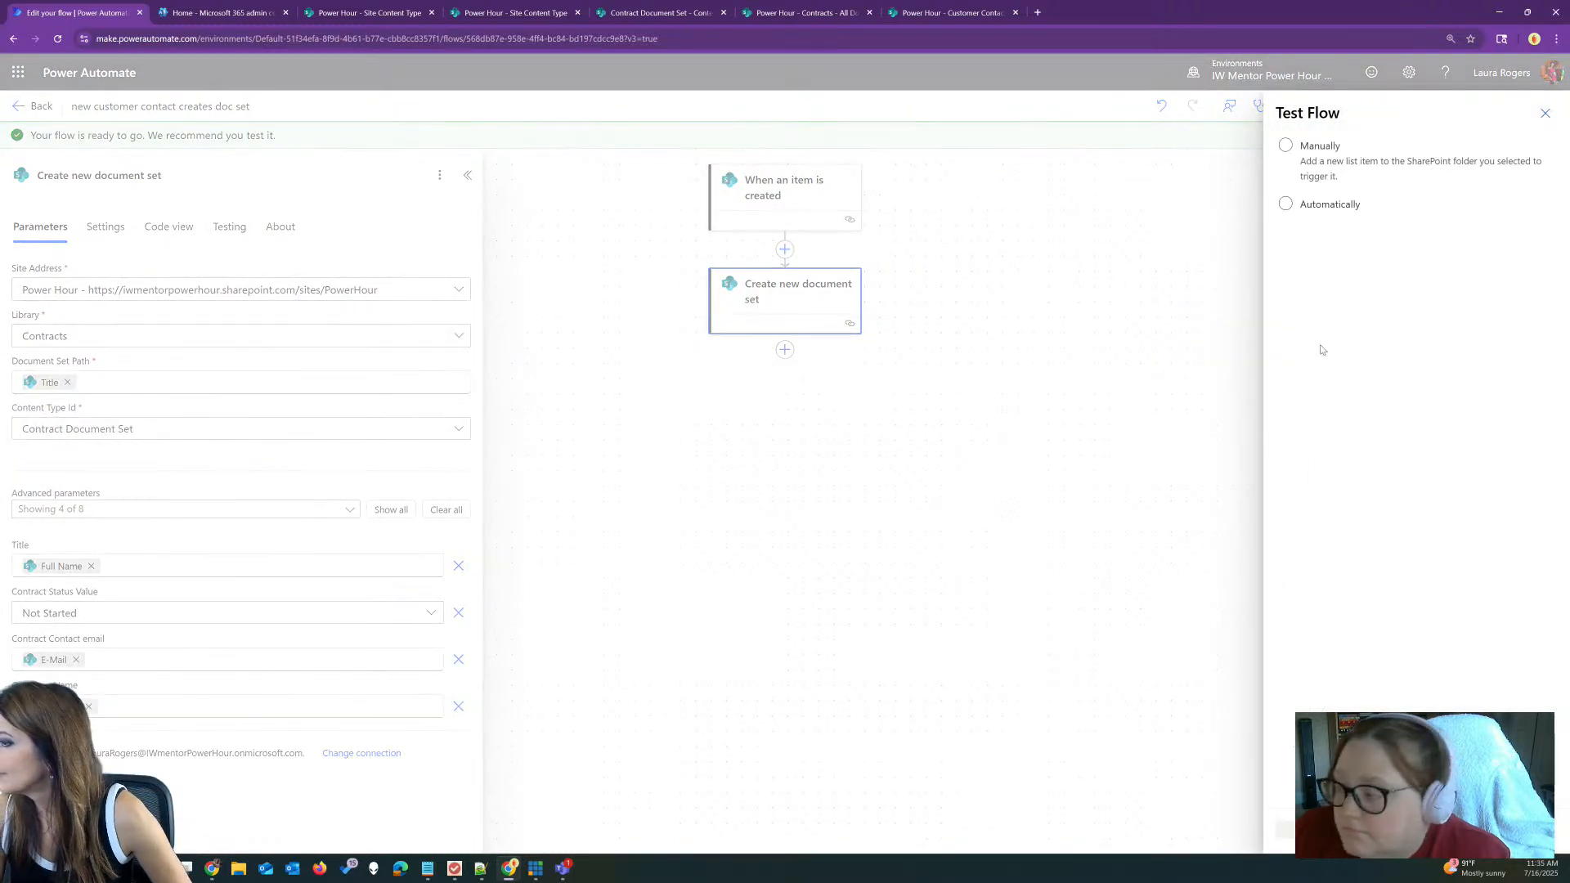
# Step: Rerun the test automatically with the recent trigger run, then switch to the Customer Contacts tab
pyautogui.click(1285, 204)
pyautogui.click(1295, 259)
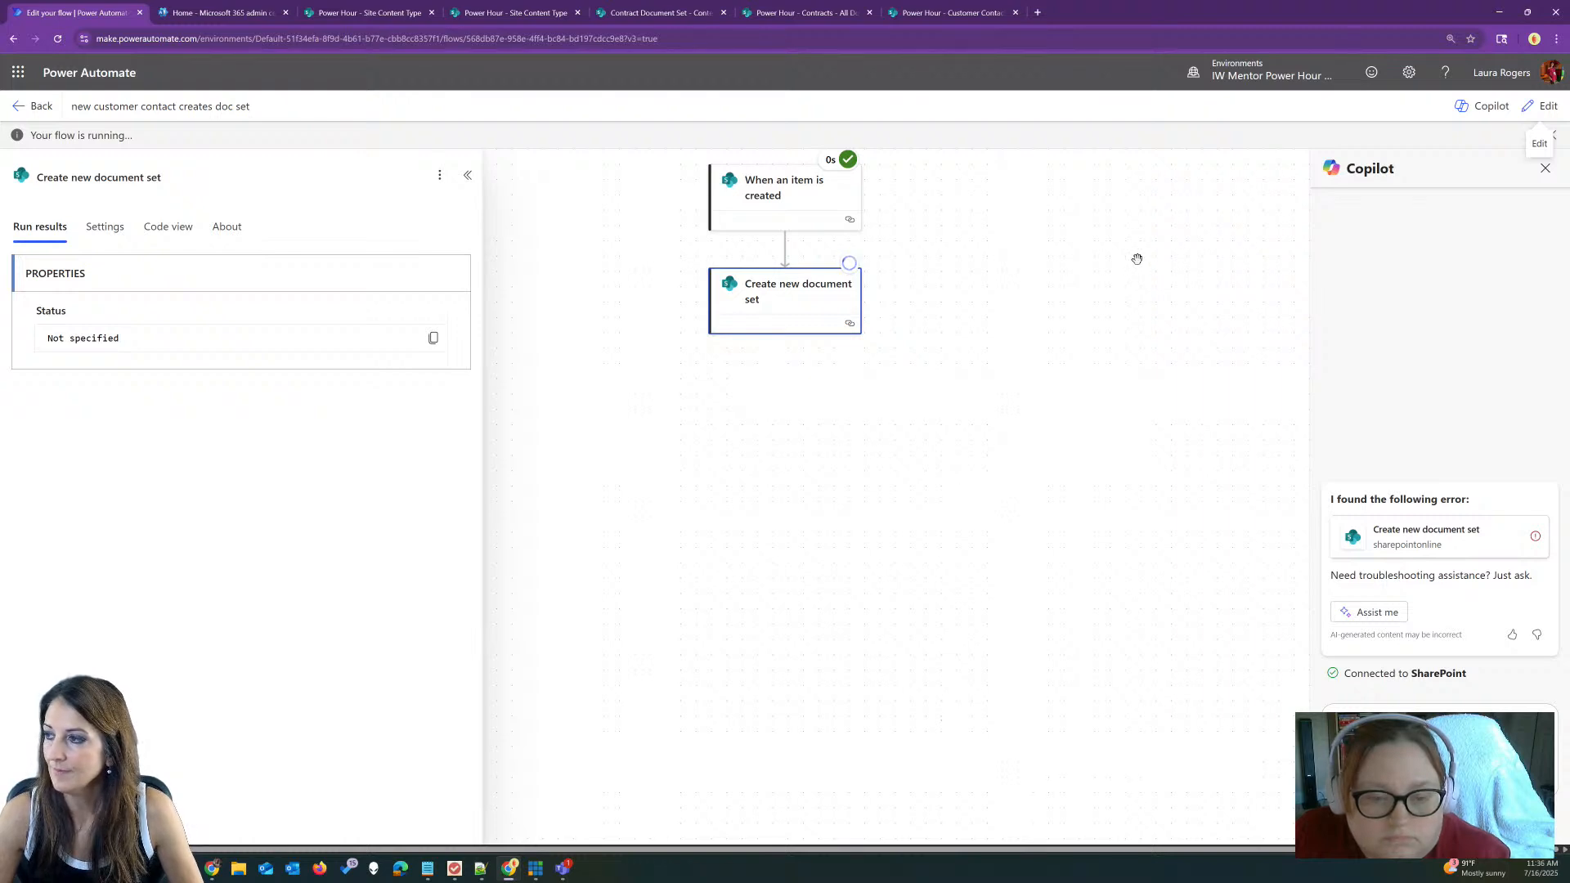
pyautogui.click(936, 7)
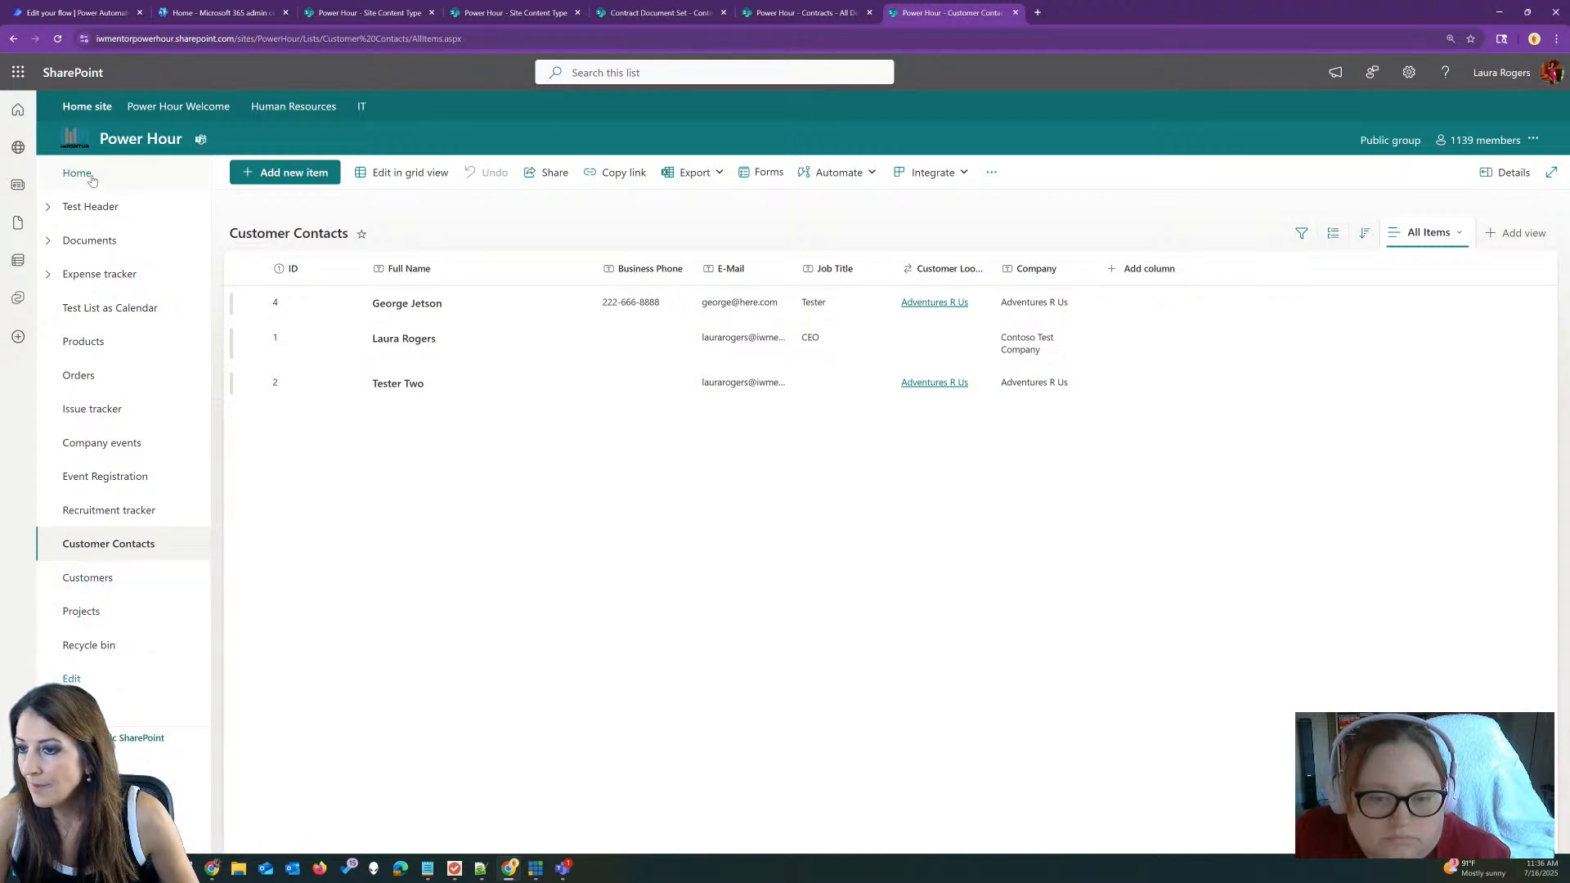
# Step: Go from the Power Hour site home to the Contracts library and open the new contact's document set
pyautogui.click(77, 174)
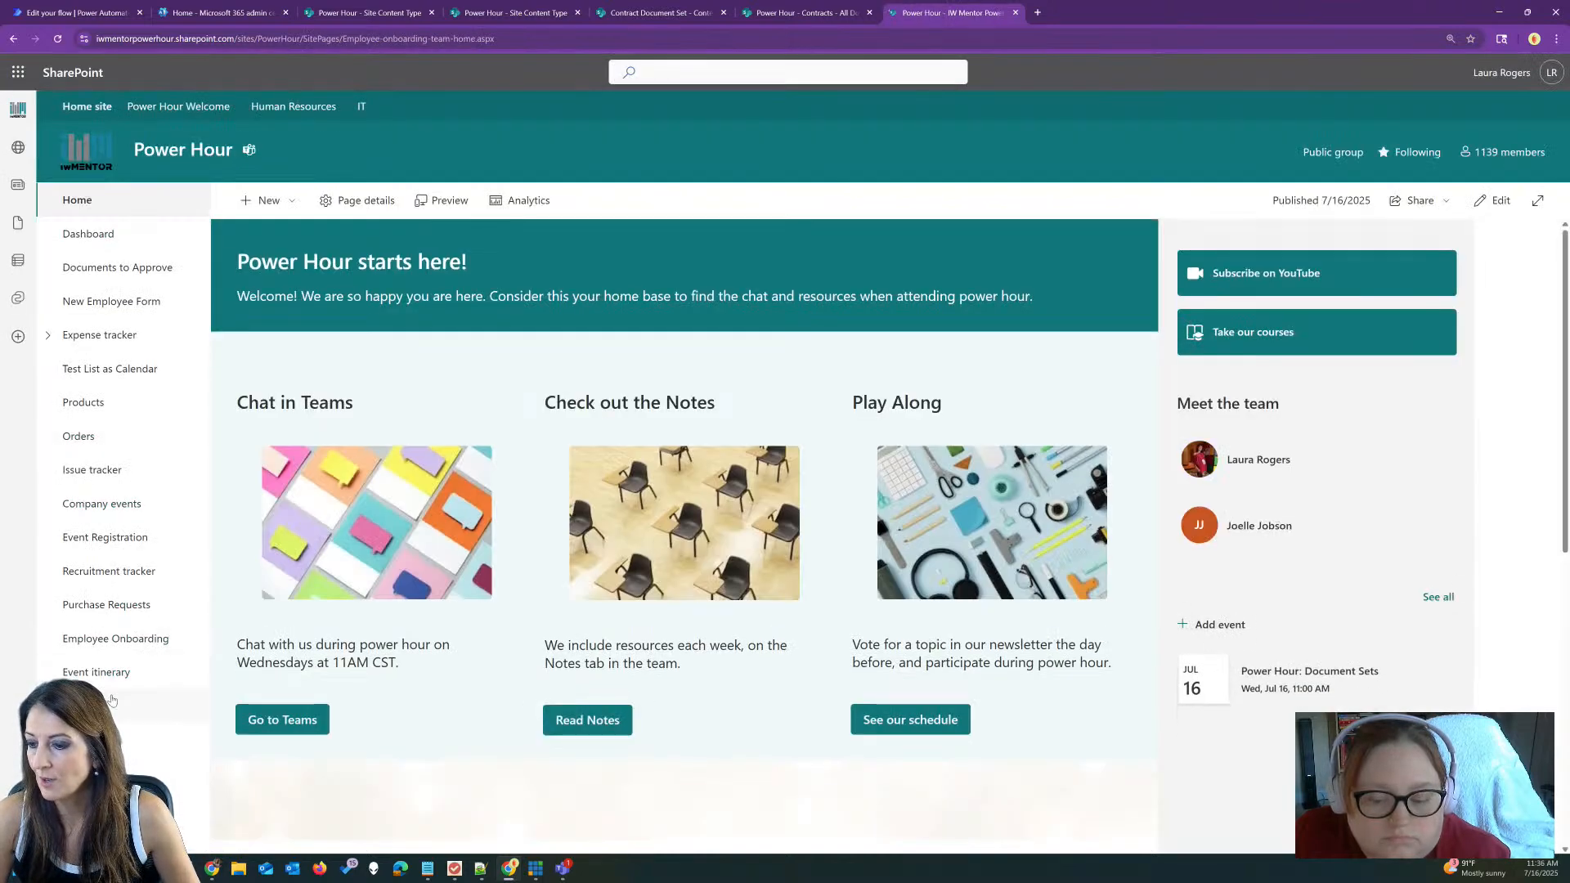
pyautogui.click(112, 703)
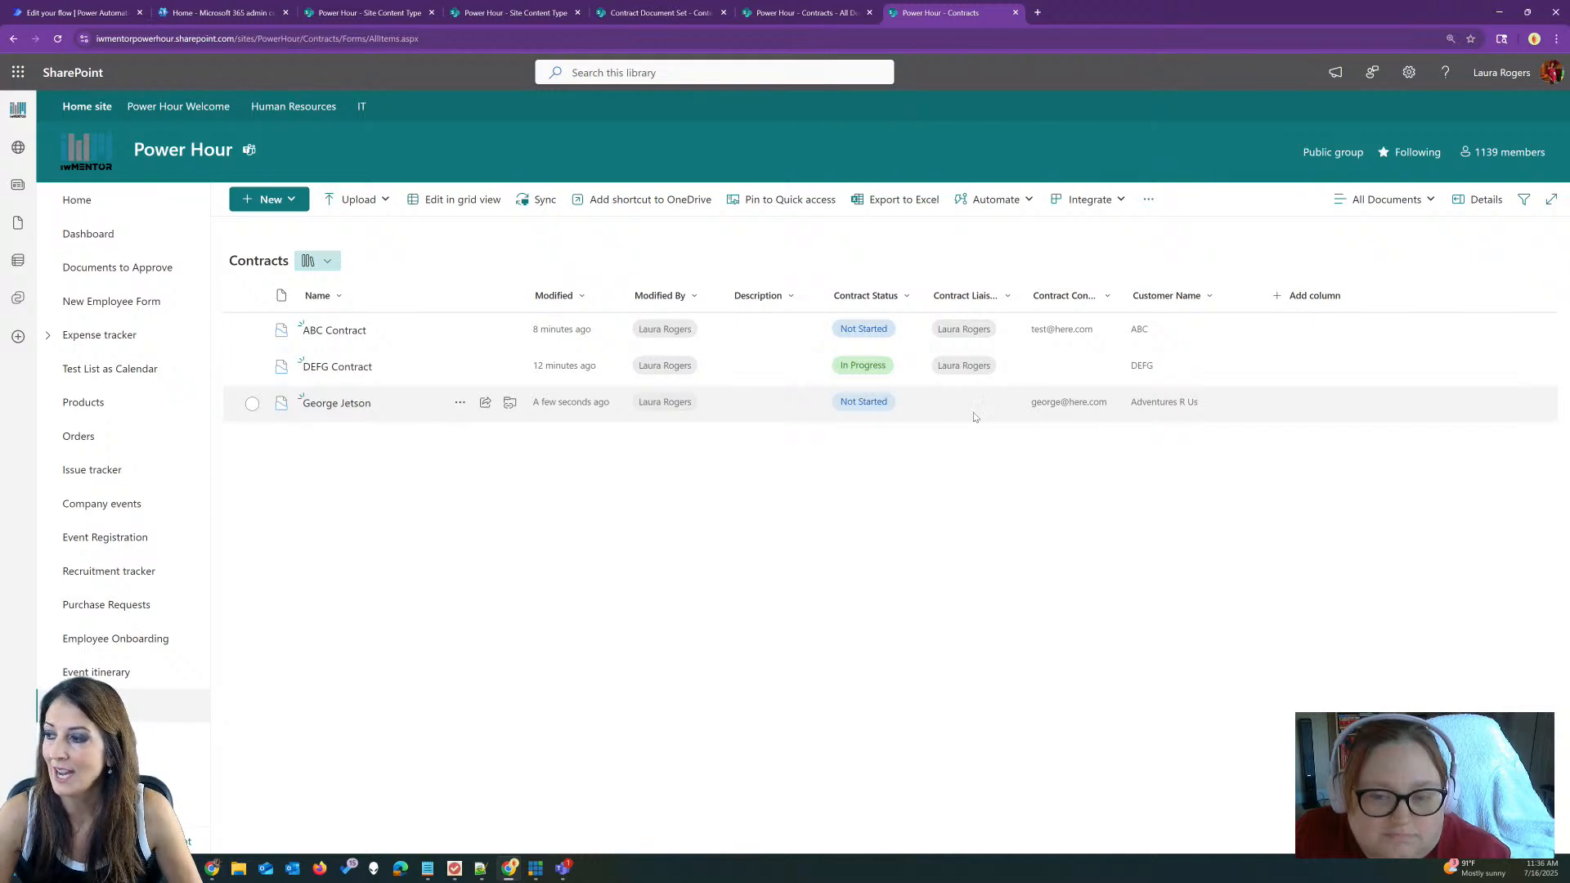
pyautogui.moveTo(1036, 405); pyautogui.dragTo(1204, 401)
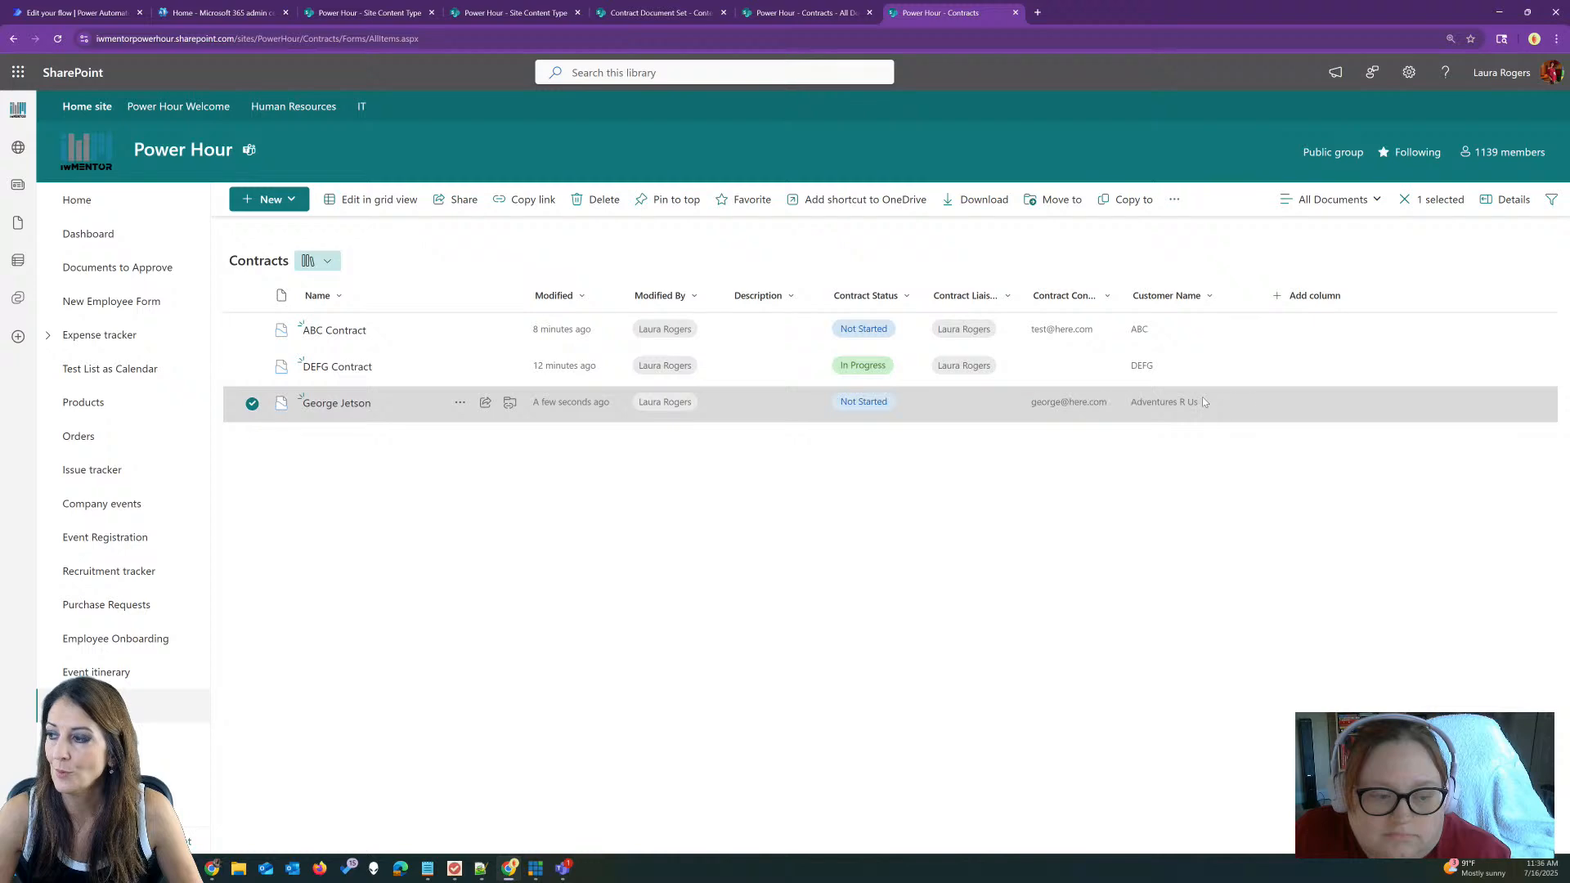
pyautogui.click(340, 403)
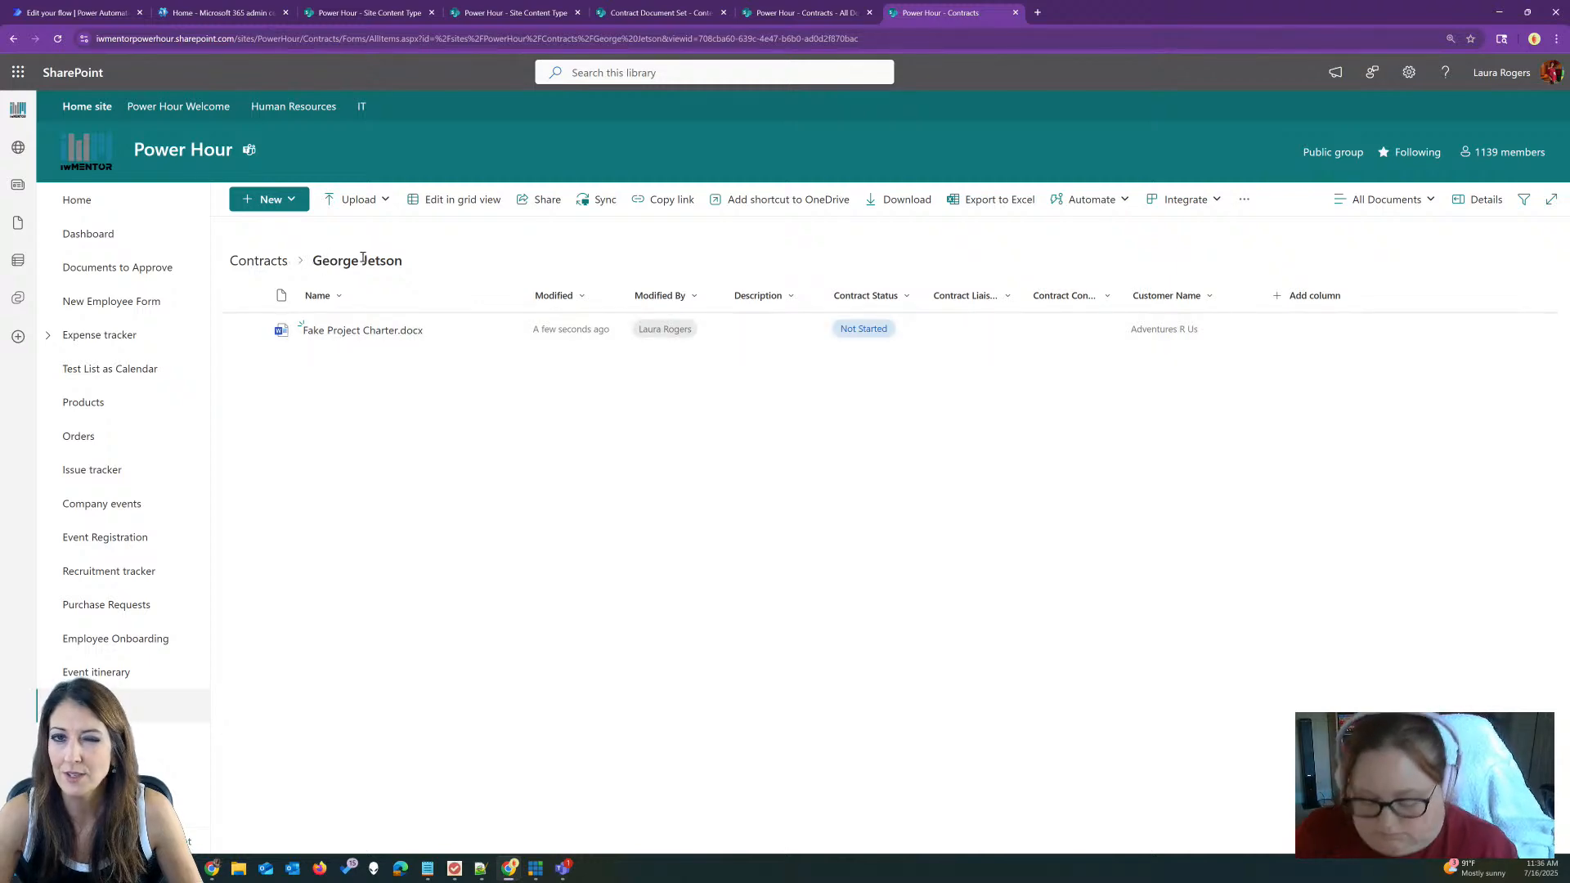
# Step: Widen the Contract Contact email column to show its full heading, then return to the Contracts library root
pyautogui.moveTo(316, 259); pyautogui.dragTo(424, 260)
pyautogui.click(433, 255)
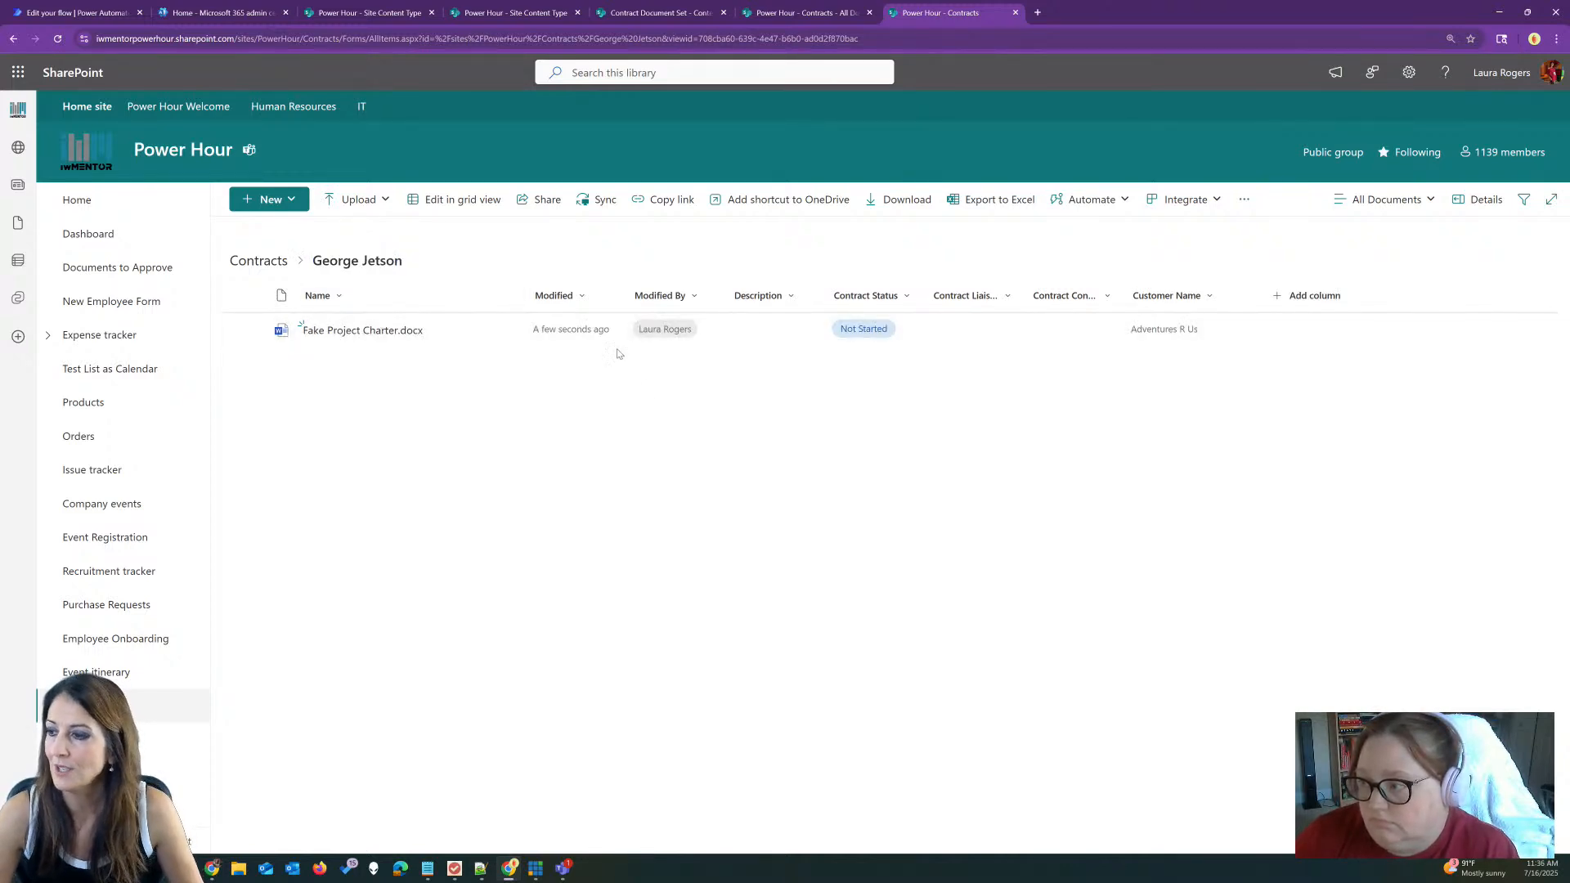
pyautogui.click(792, 331)
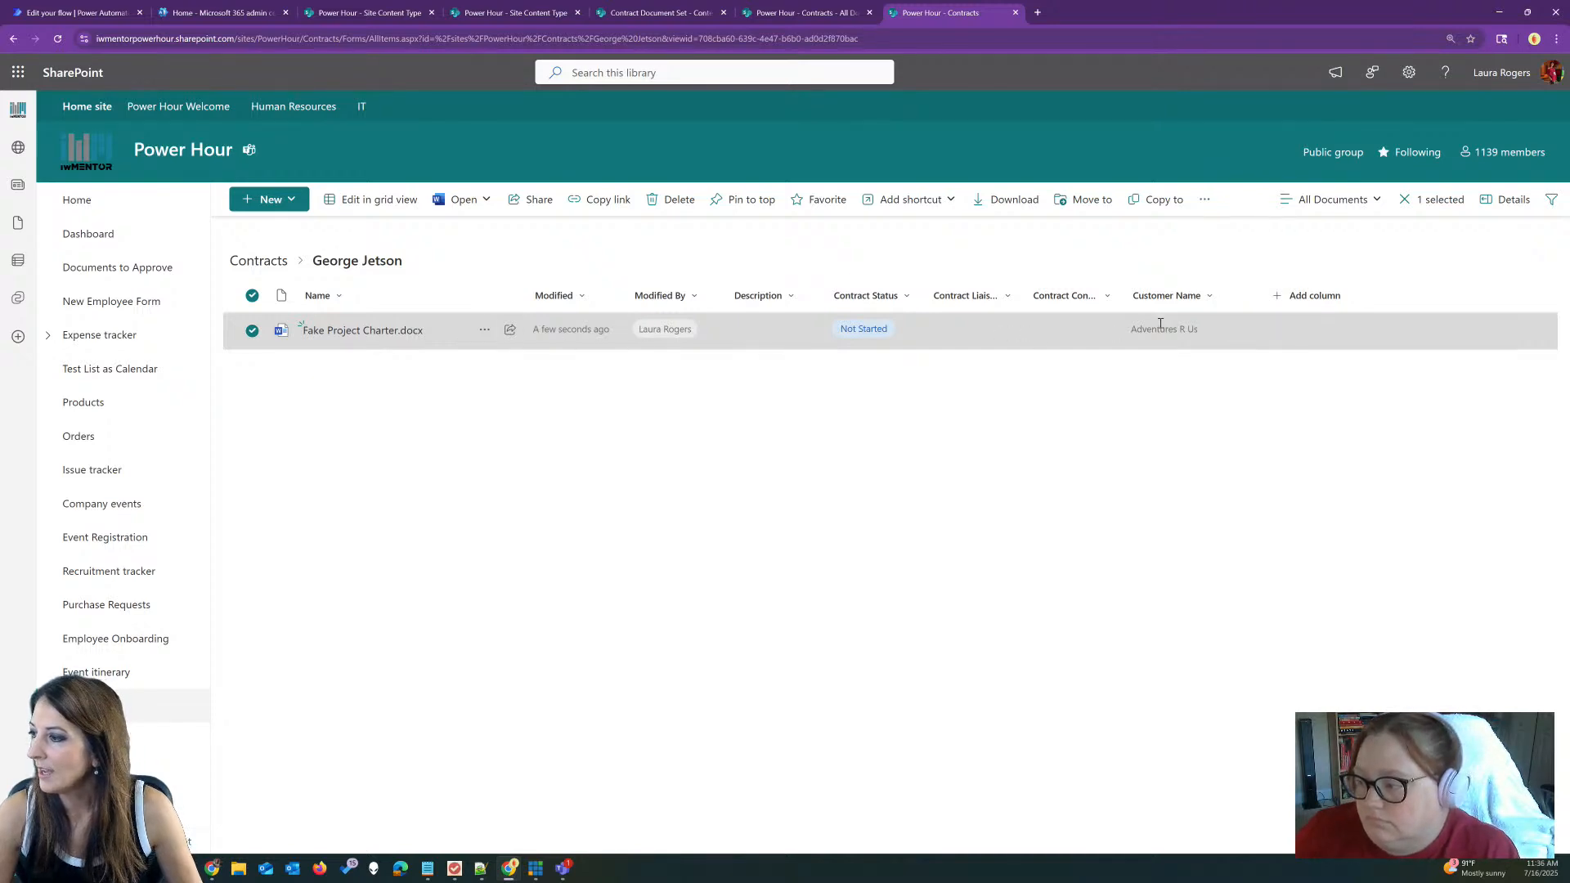
pyautogui.moveTo(1121, 295); pyautogui.dragTo(1166, 294)
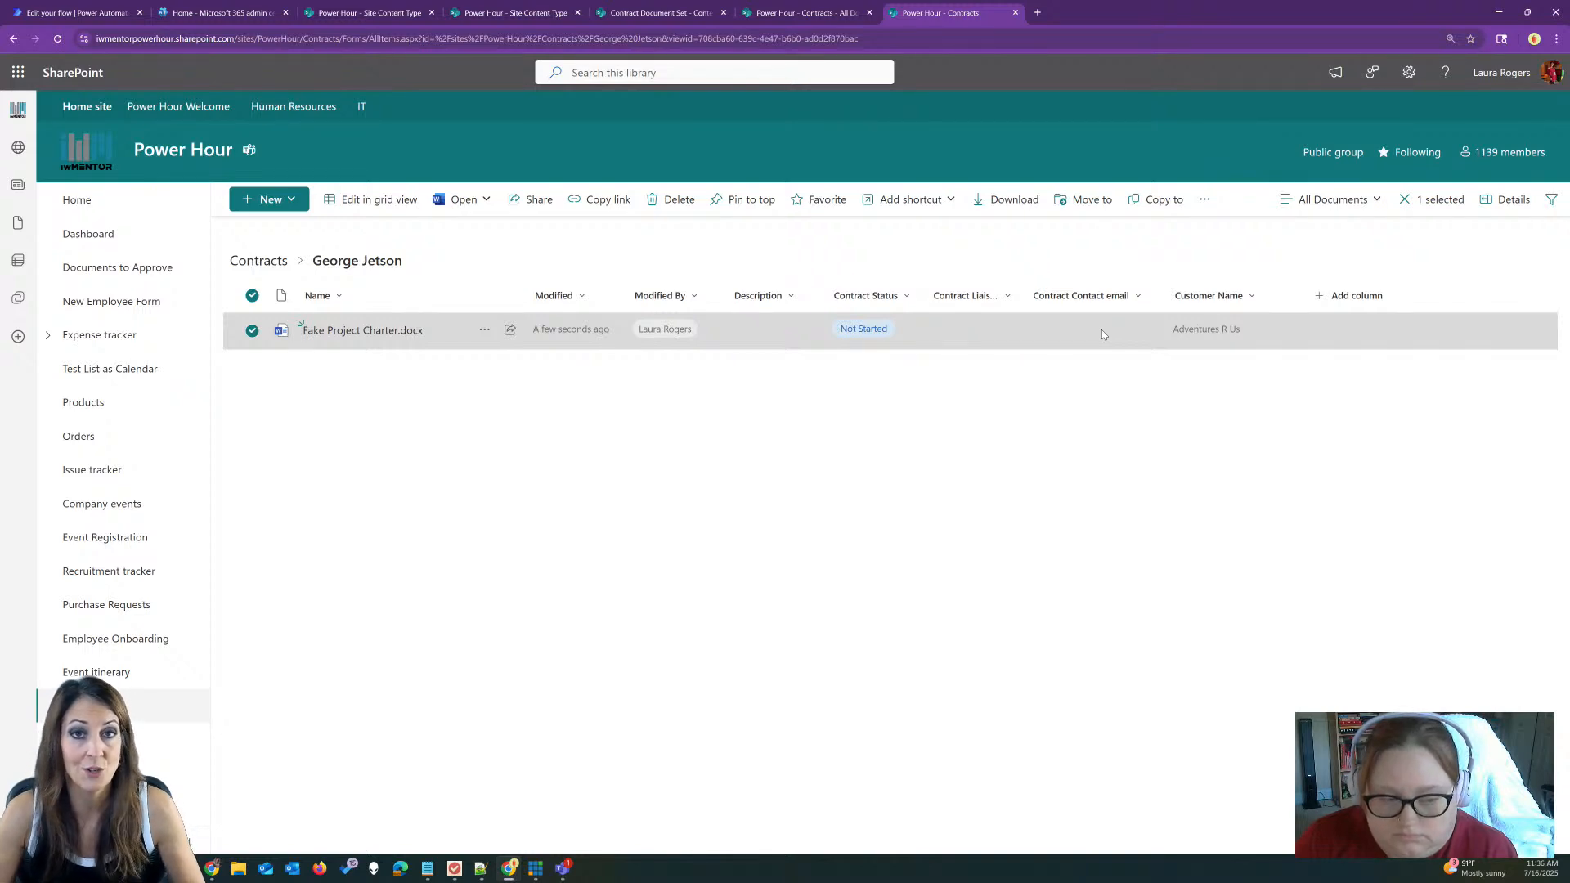
pyautogui.click(258, 260)
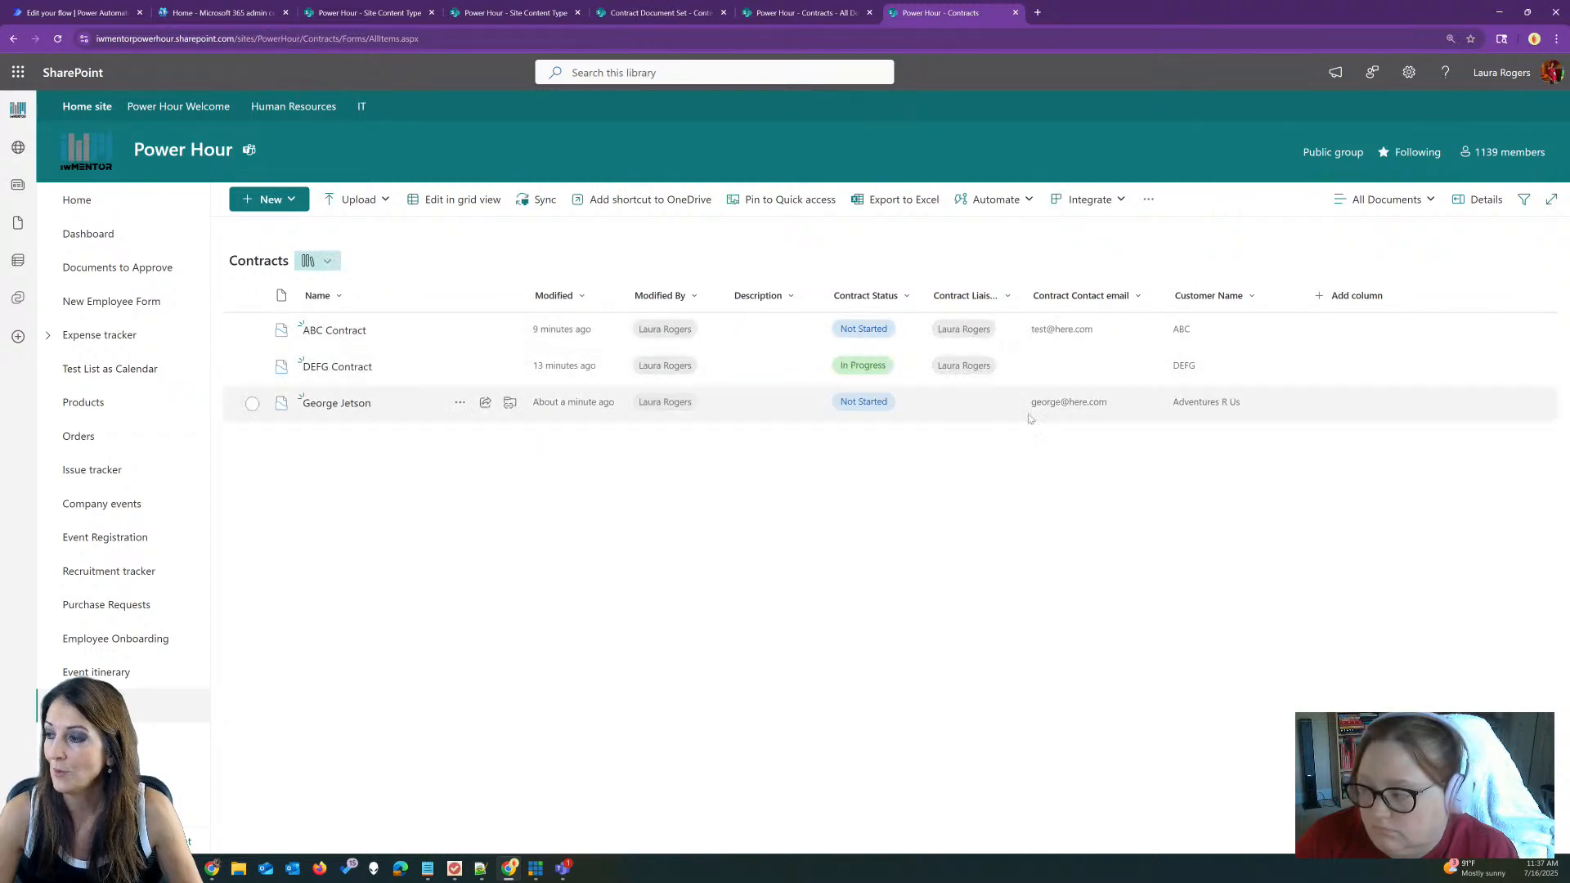
pyautogui.click(1171, 417)
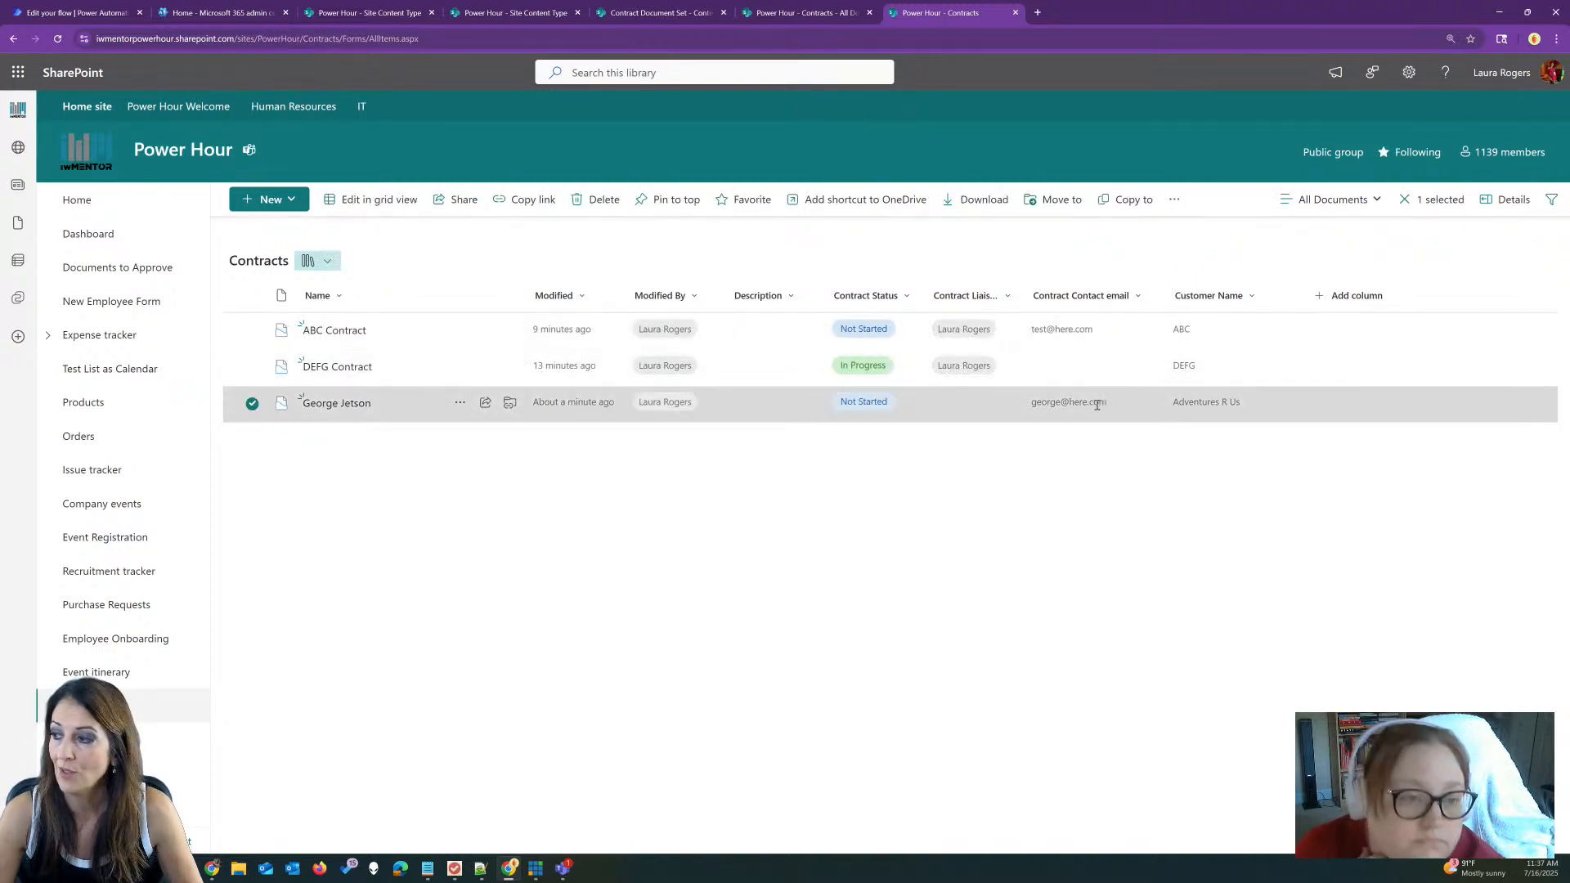
pyautogui.click(331, 402)
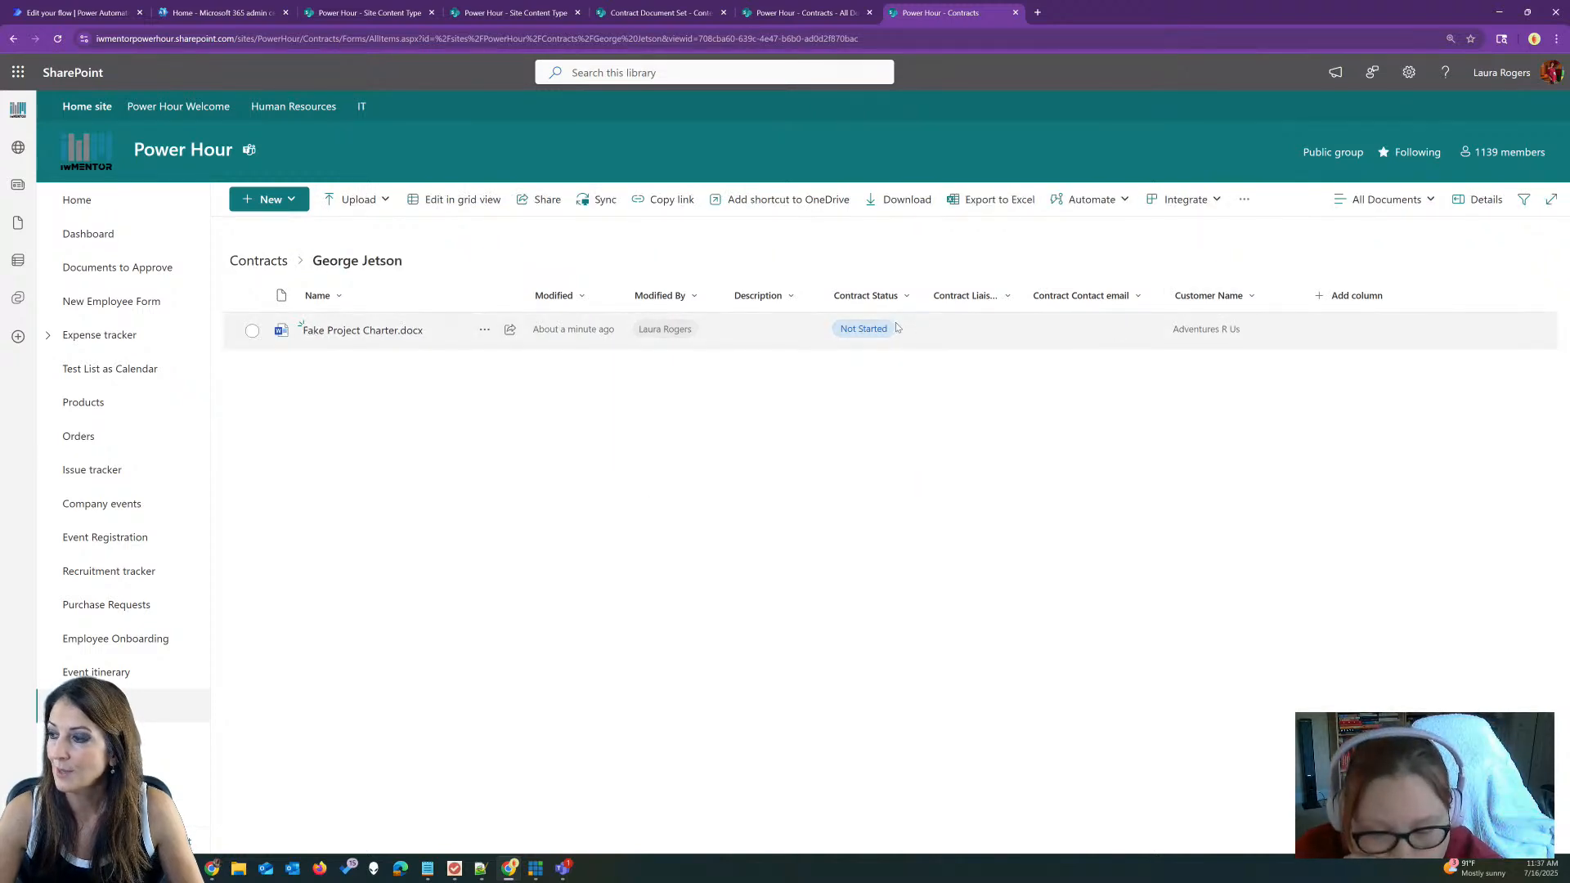
pyautogui.click(258, 260)
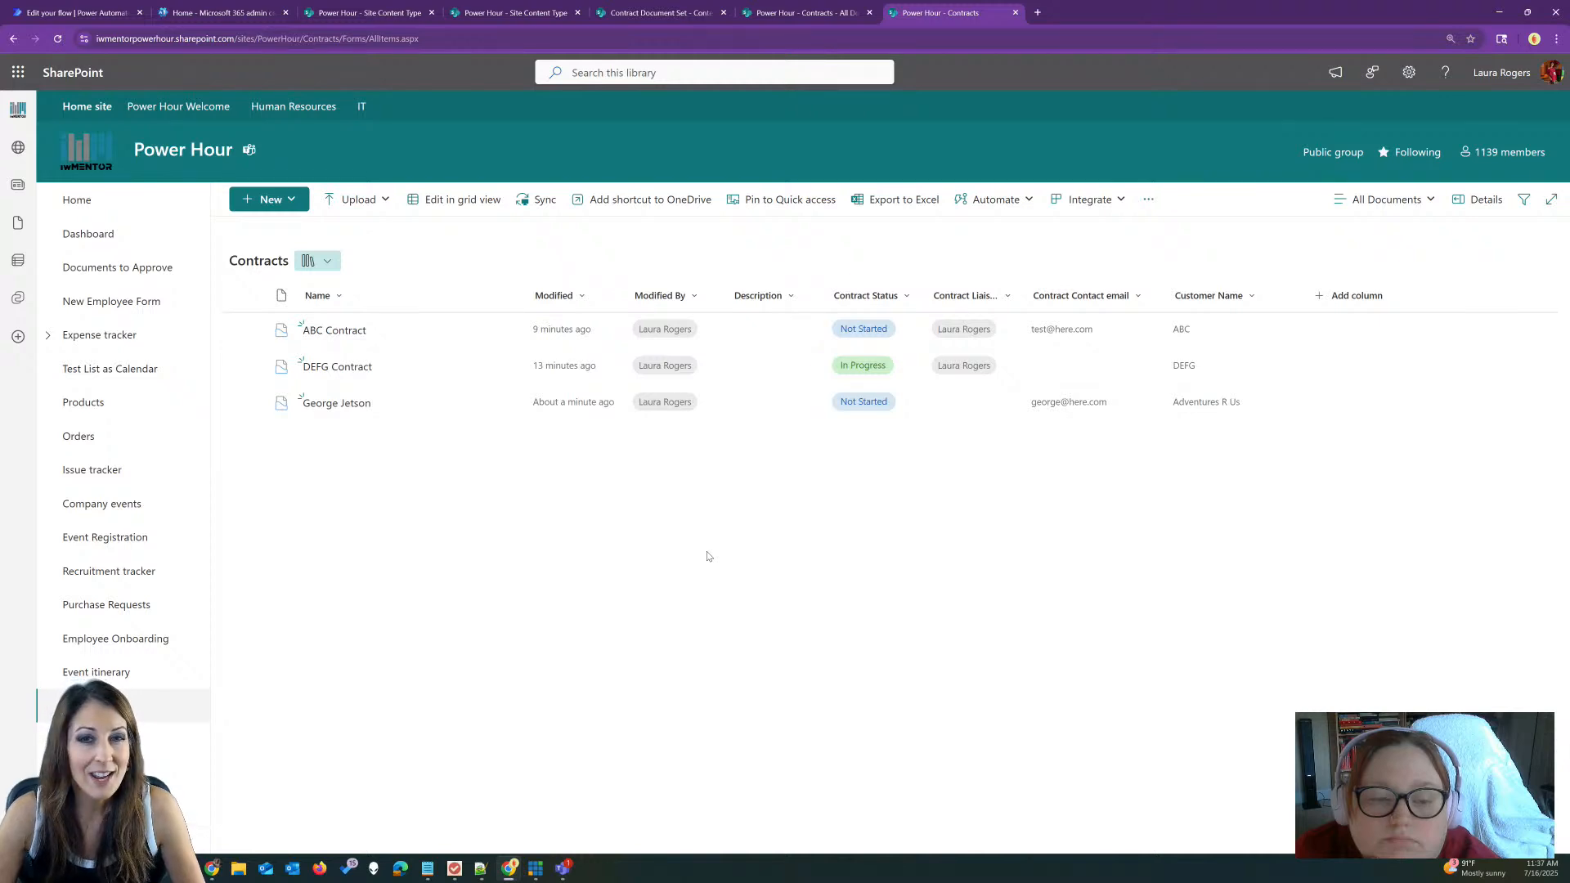
# Step: Use Save view as to store the current view publicly under the name 'No Folders'
pyautogui.click(1401, 200)
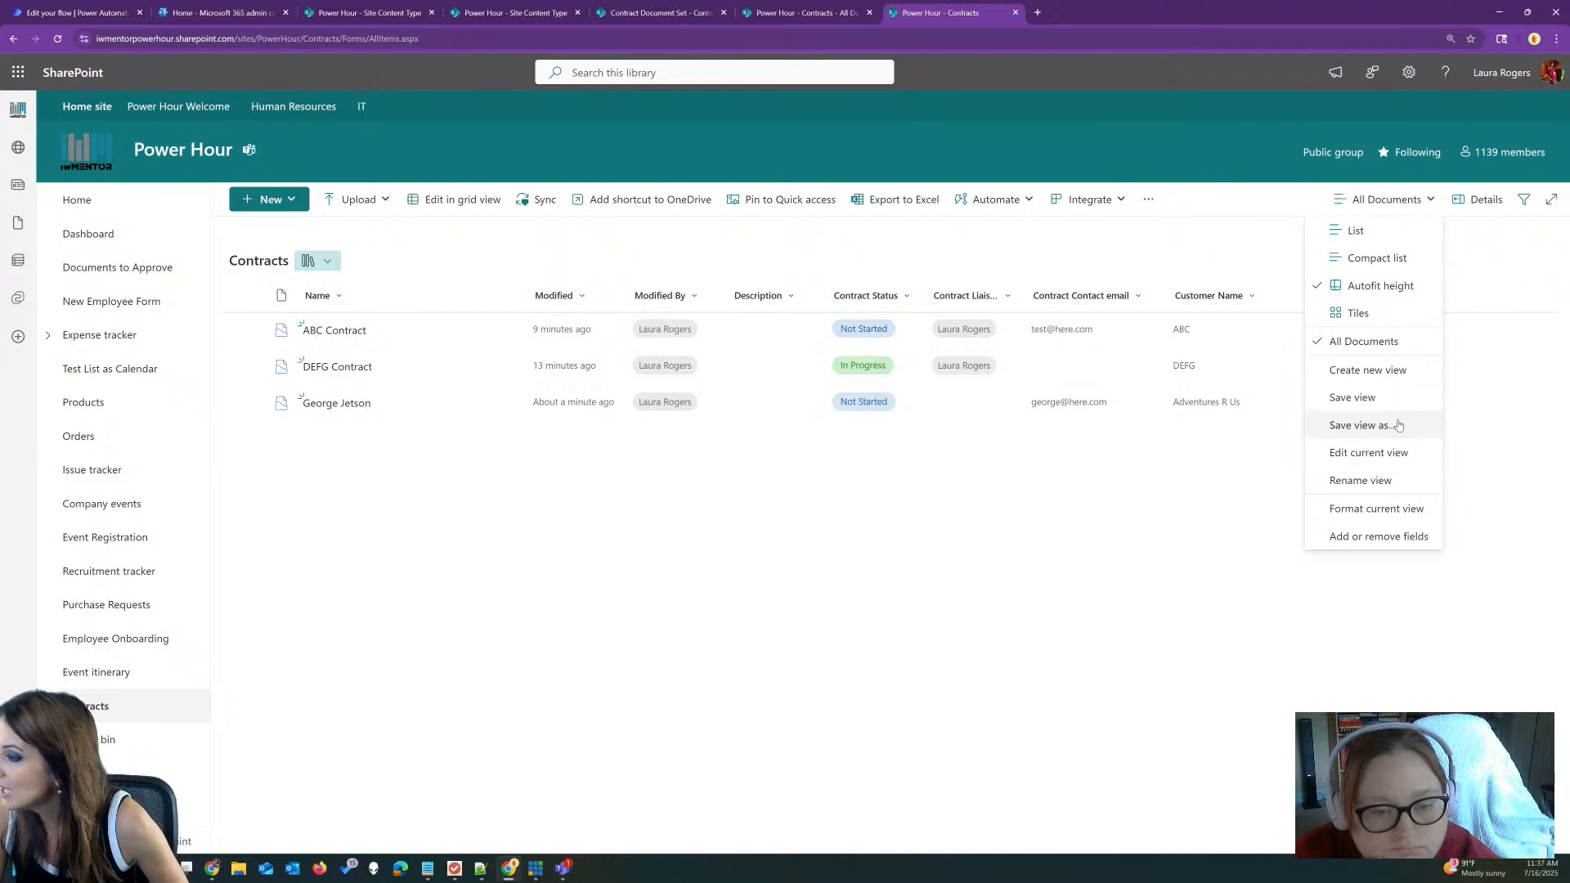
pyautogui.click(1317, 424)
pyautogui.moveTo(742, 461); pyautogui.dragTo(543, 453)
pyautogui.click(543, 456)
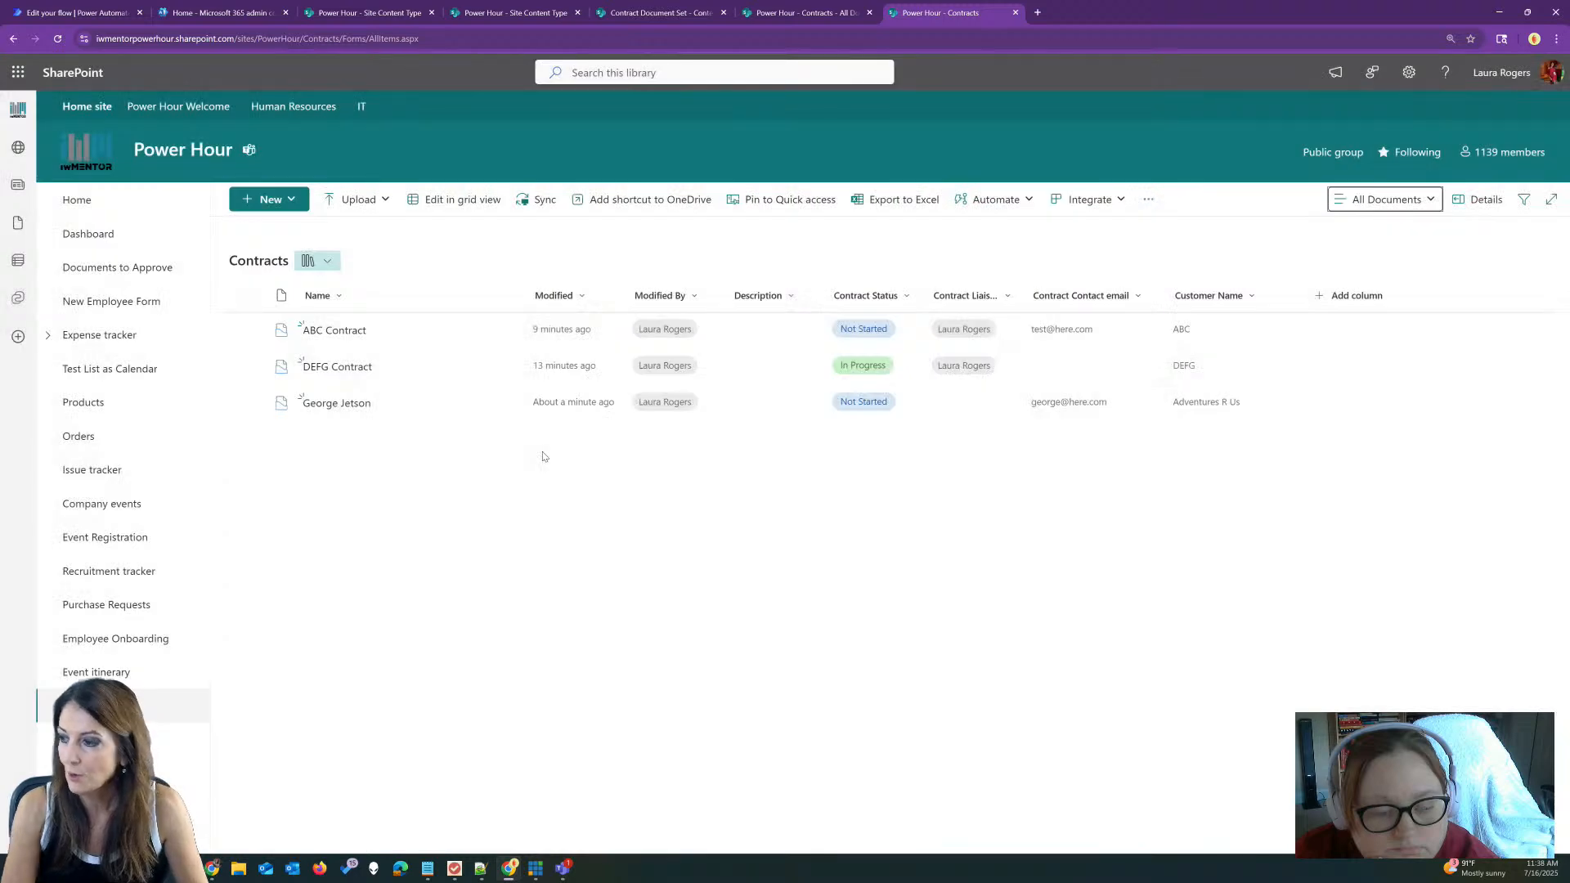
pyautogui.click(1381, 200)
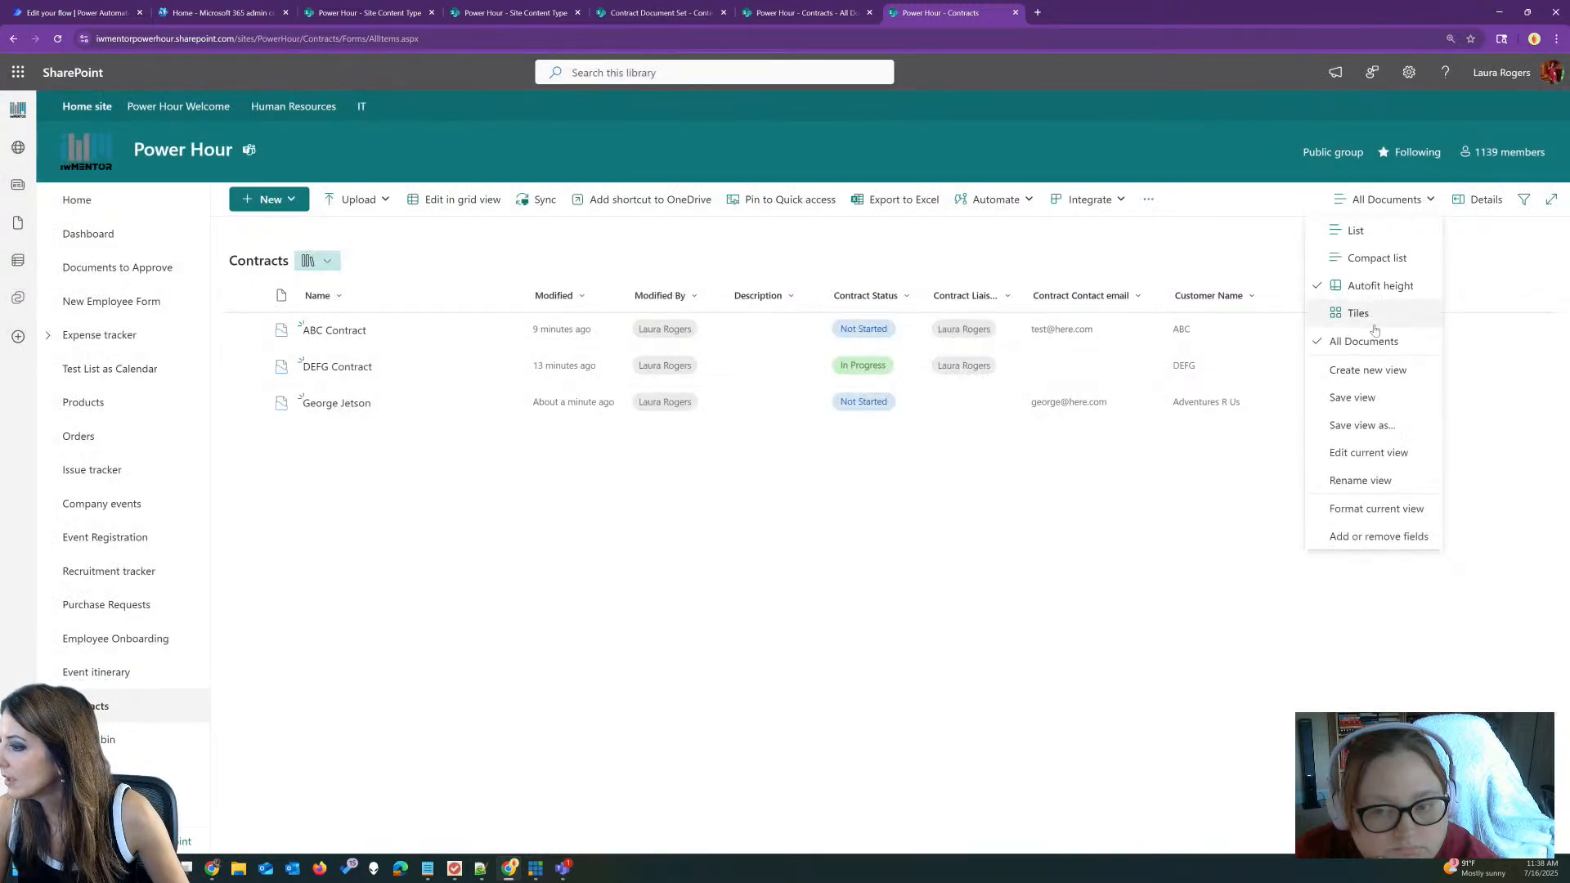
pyautogui.click(1376, 419)
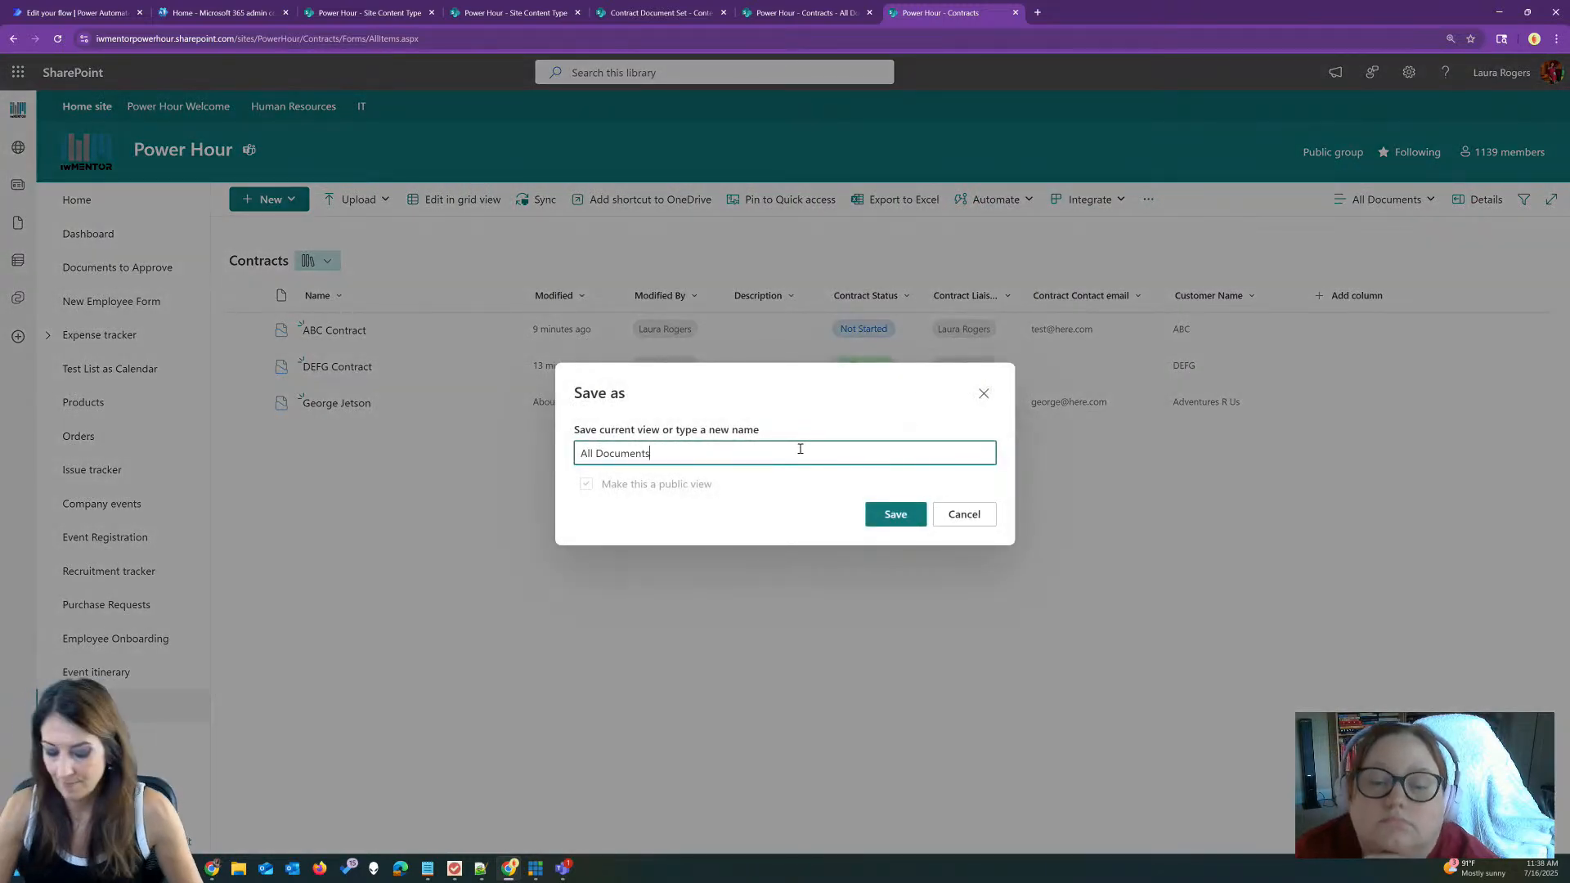
pyautogui.press('BackSpace')
pyautogui.press('BackSpace')
pyautogui.press('BackSpace')
pyautogui.press('BackSpace')
pyautogui.press('BackSpace')
pyautogui.press('BackSpace')
pyautogui.press('BackSpace')
pyautogui.press('BackSpace')
pyautogui.press('BackSpace')
pyautogui.press('BackSpace')
pyautogui.press('BackSpace')
pyautogui.press('BackSpace')
pyautogui.press('BackSpace')
pyautogui.write('No Folders')
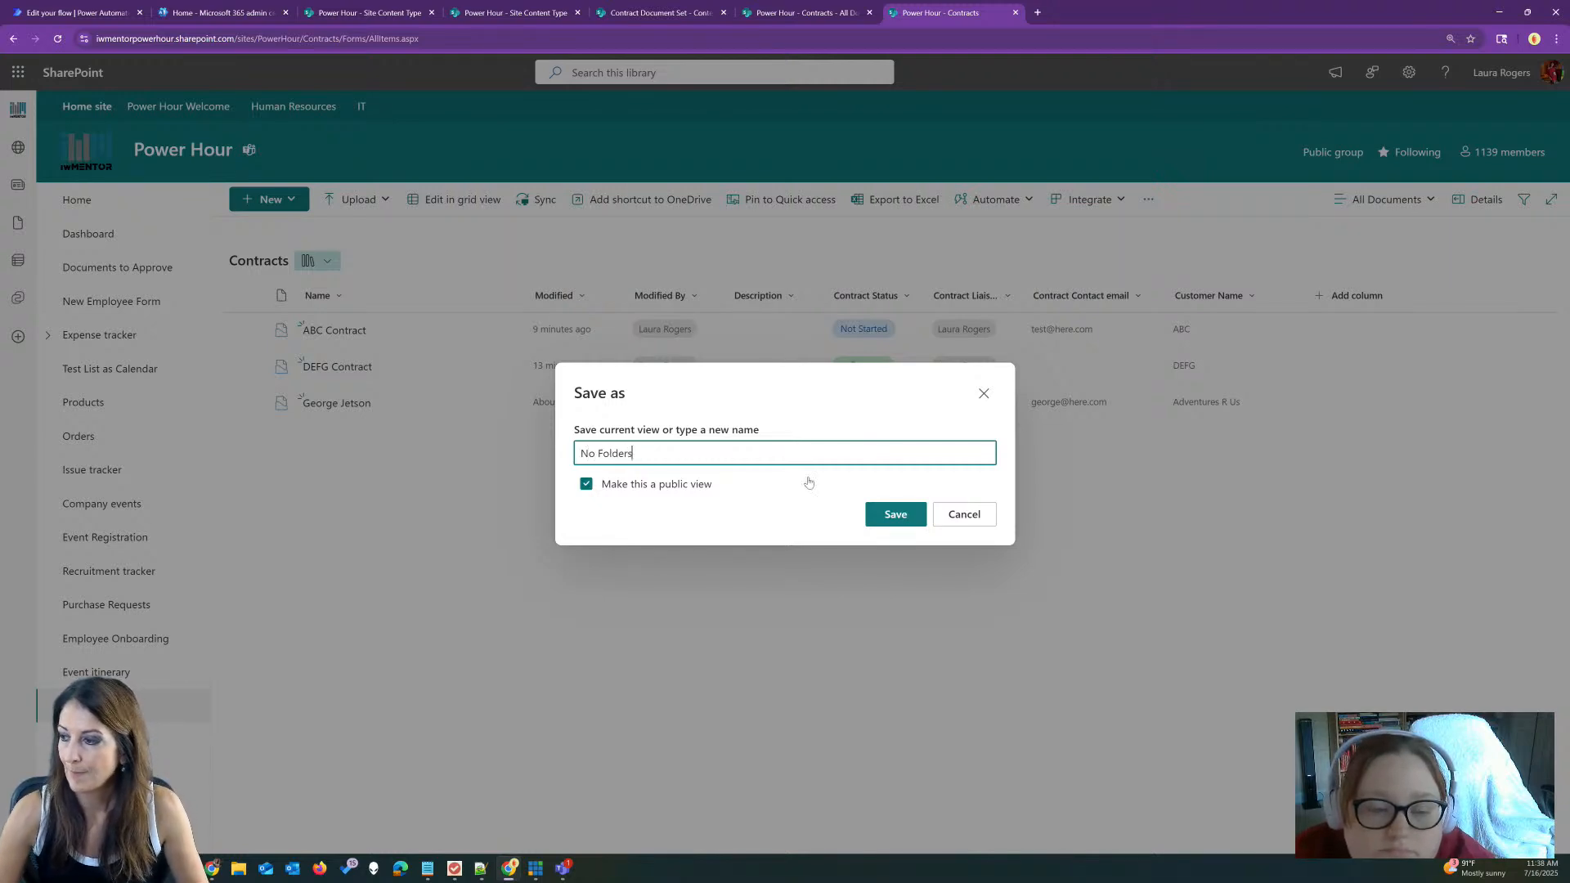
pyautogui.click(881, 519)
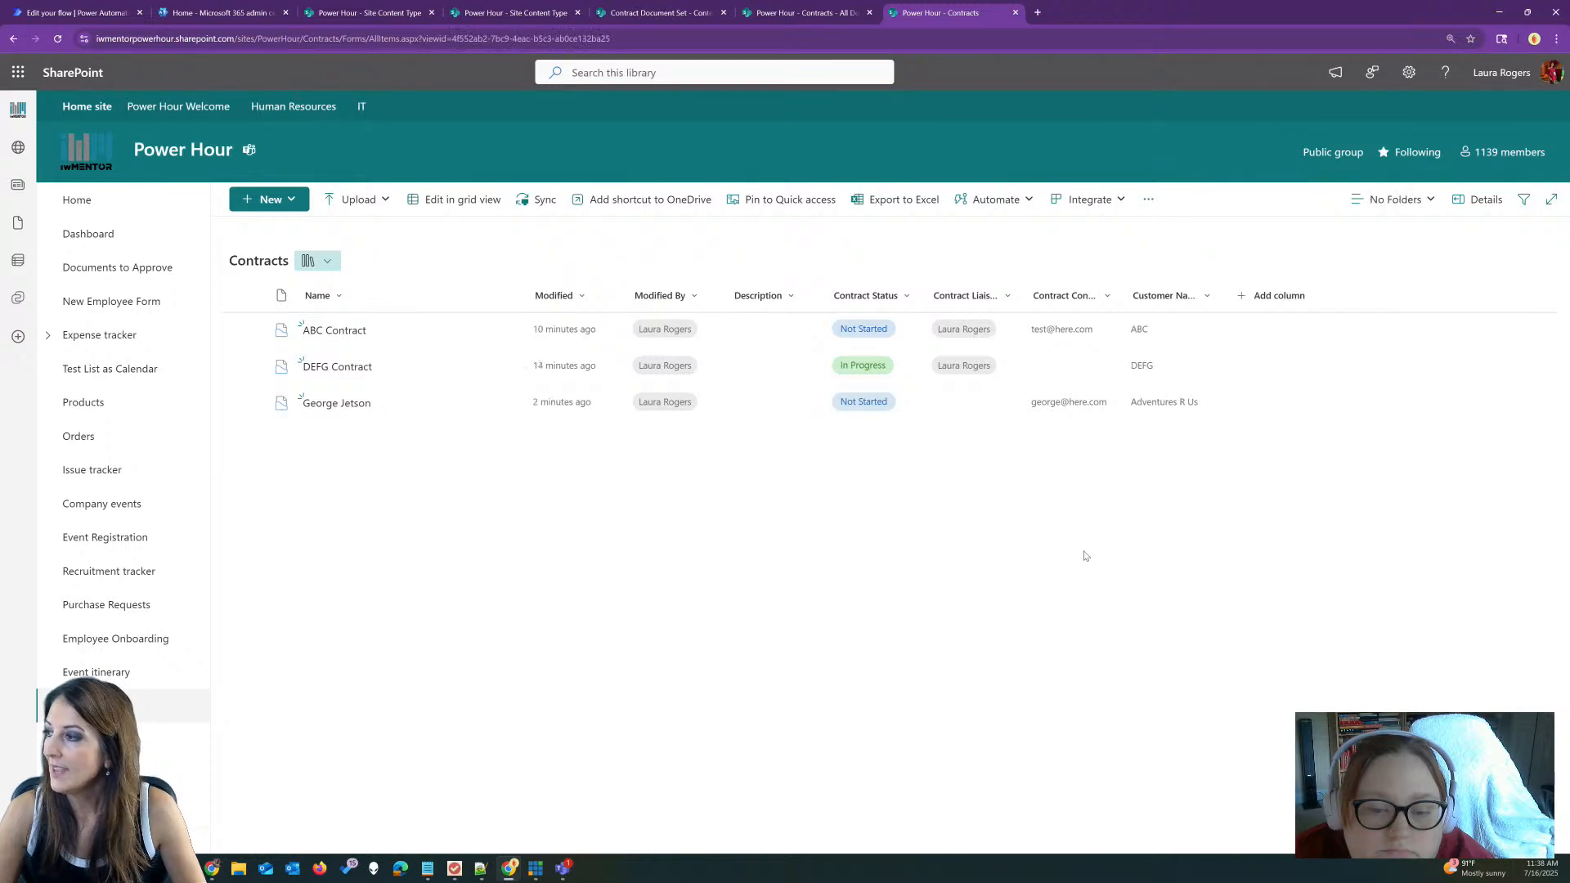
# Step: In the No Folders view's library settings, set Folders to 'Show all items without folders'
pyautogui.click(1408, 72)
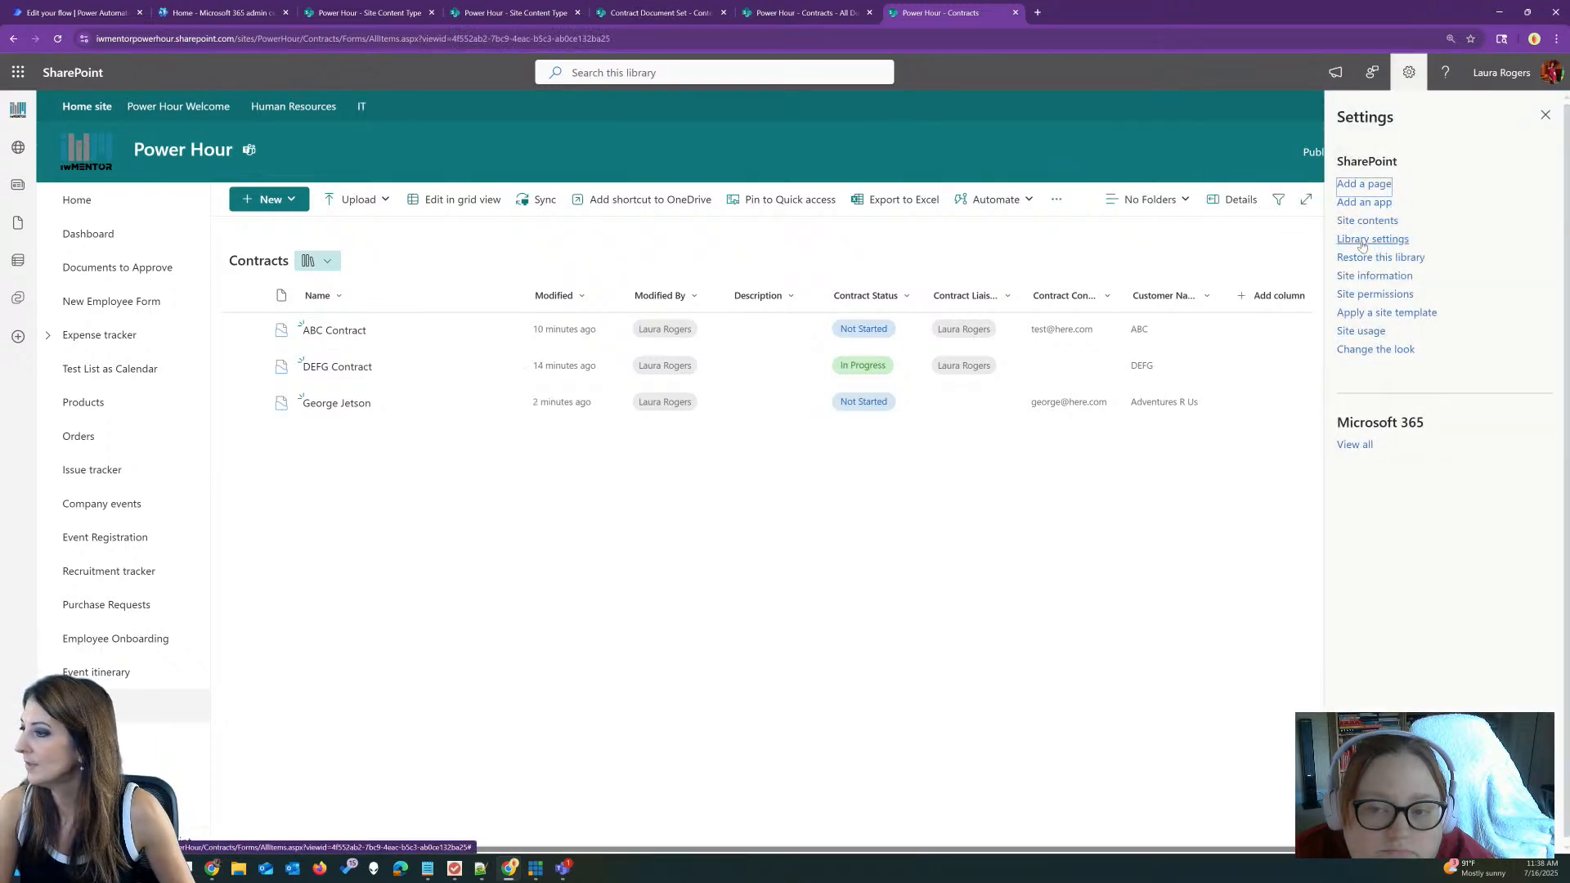
pyautogui.click(1363, 240)
pyautogui.click(1411, 285)
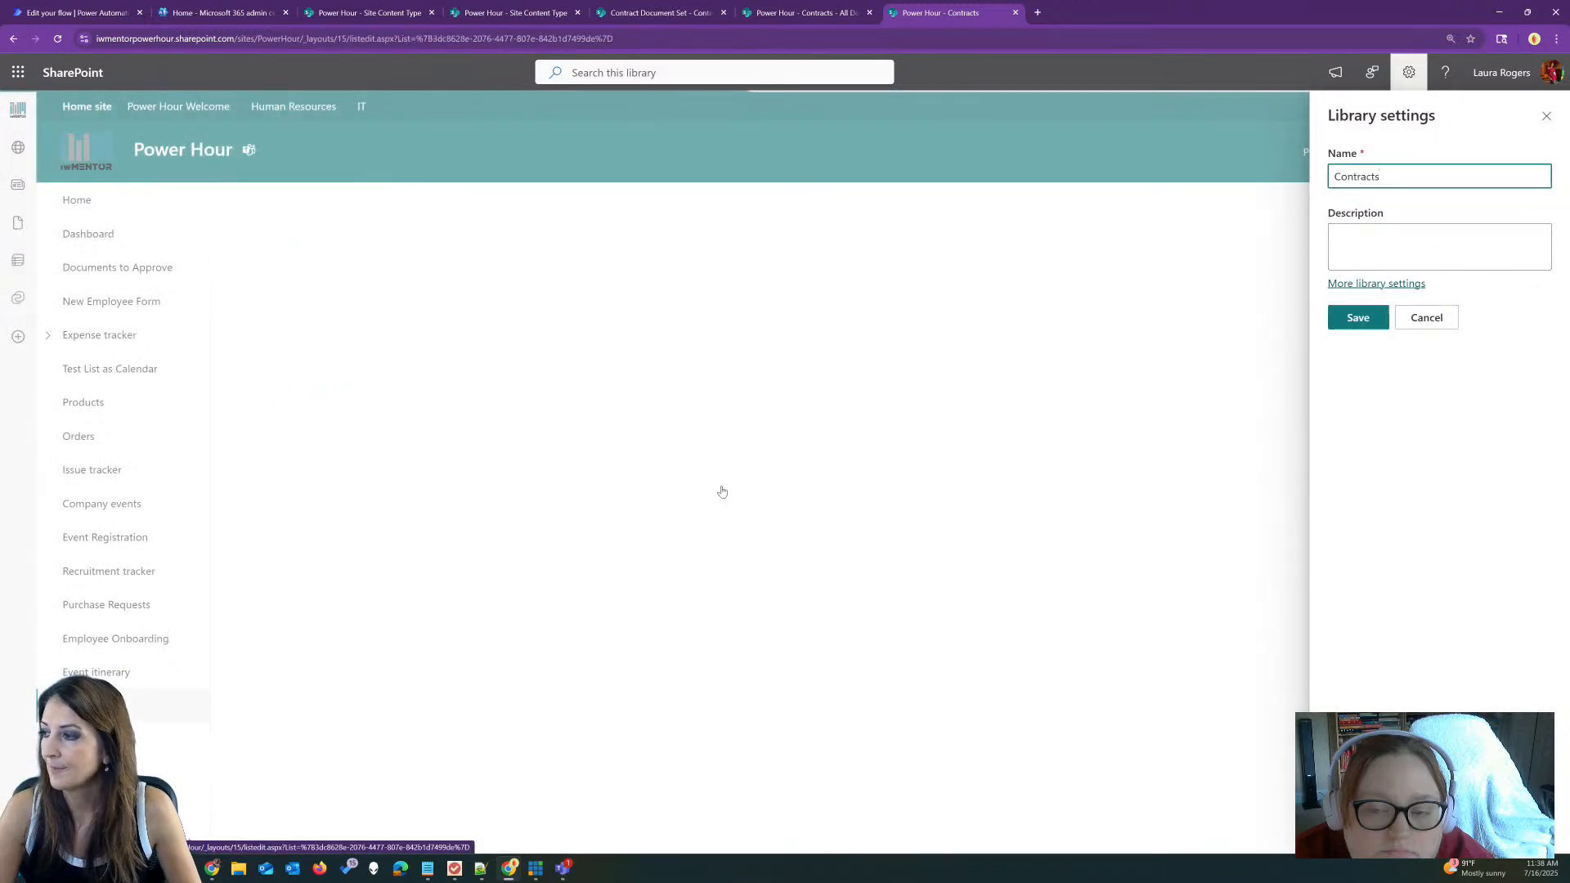
pyautogui.scroll(-5, 333, 640)
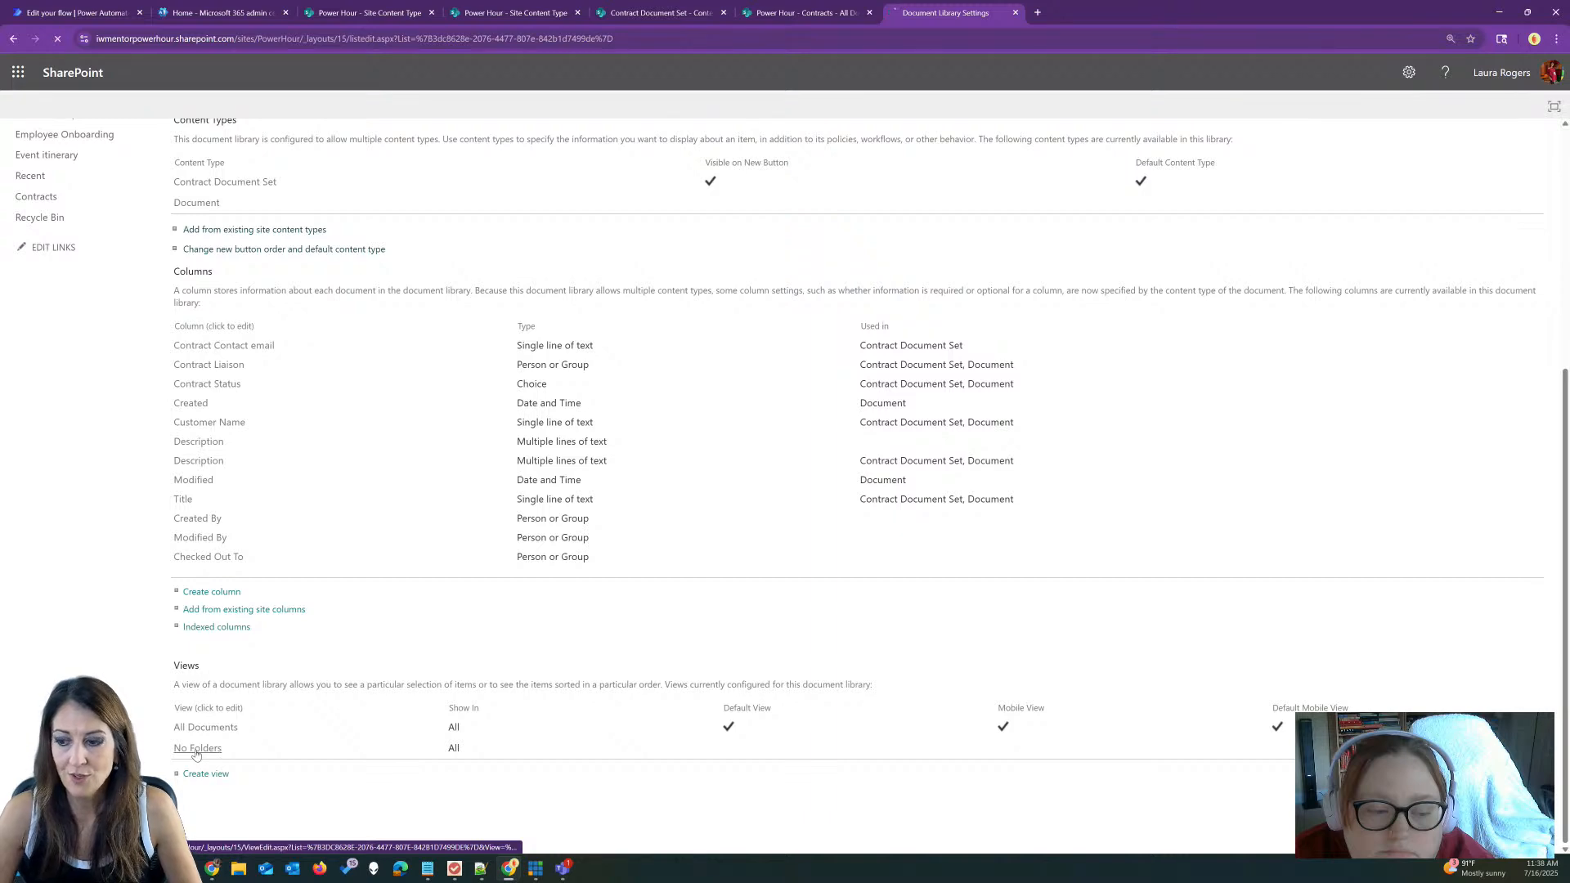
pyautogui.scroll(-4, 647, 473)
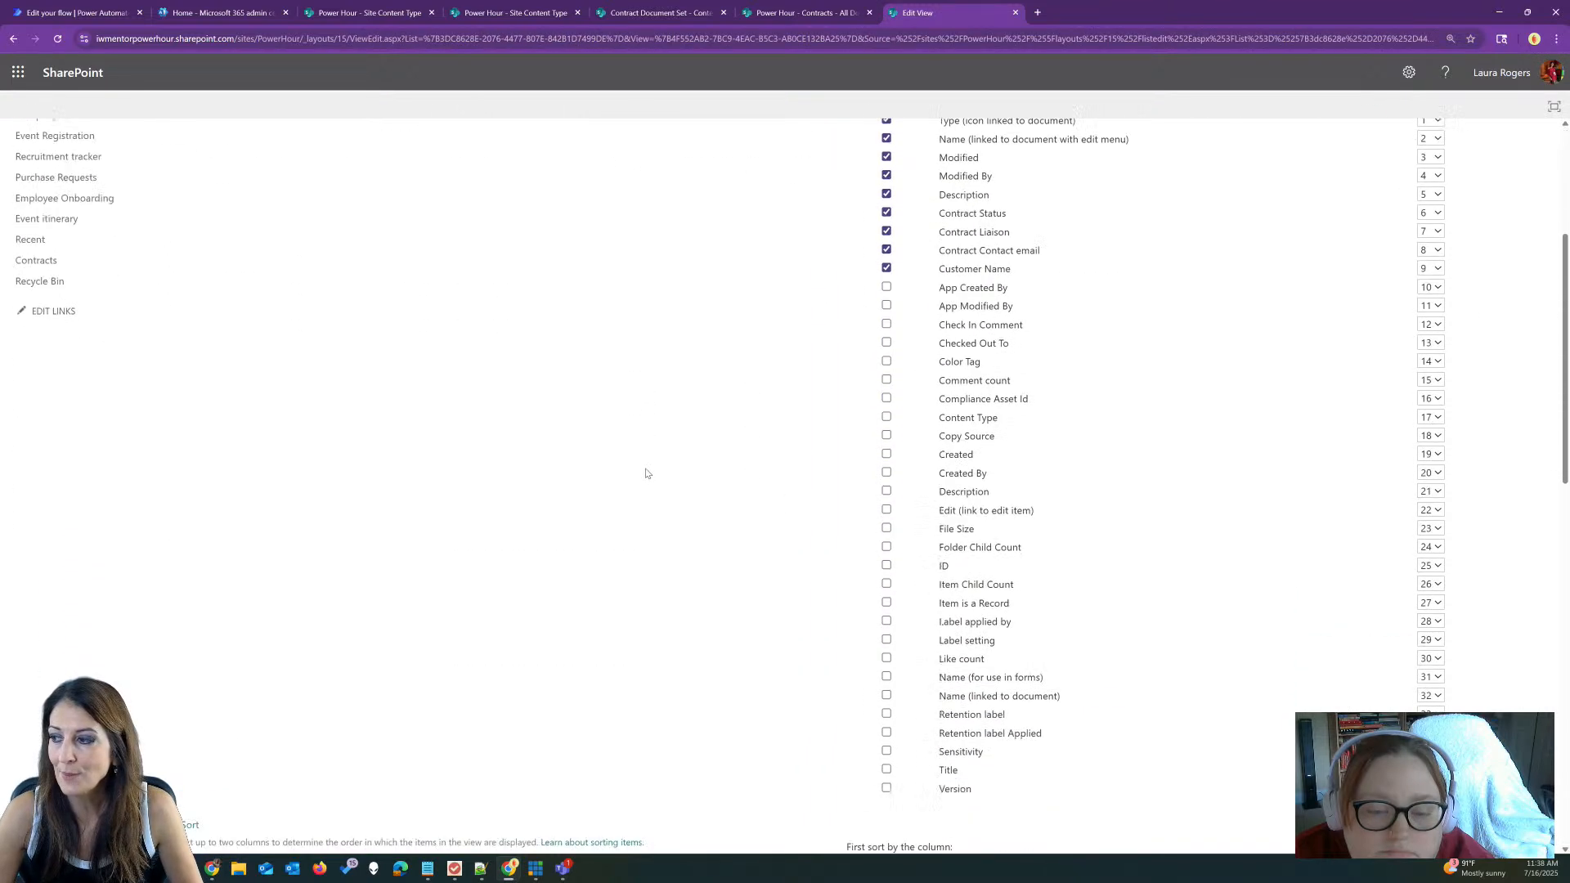
pyautogui.scroll(-13, 647, 473)
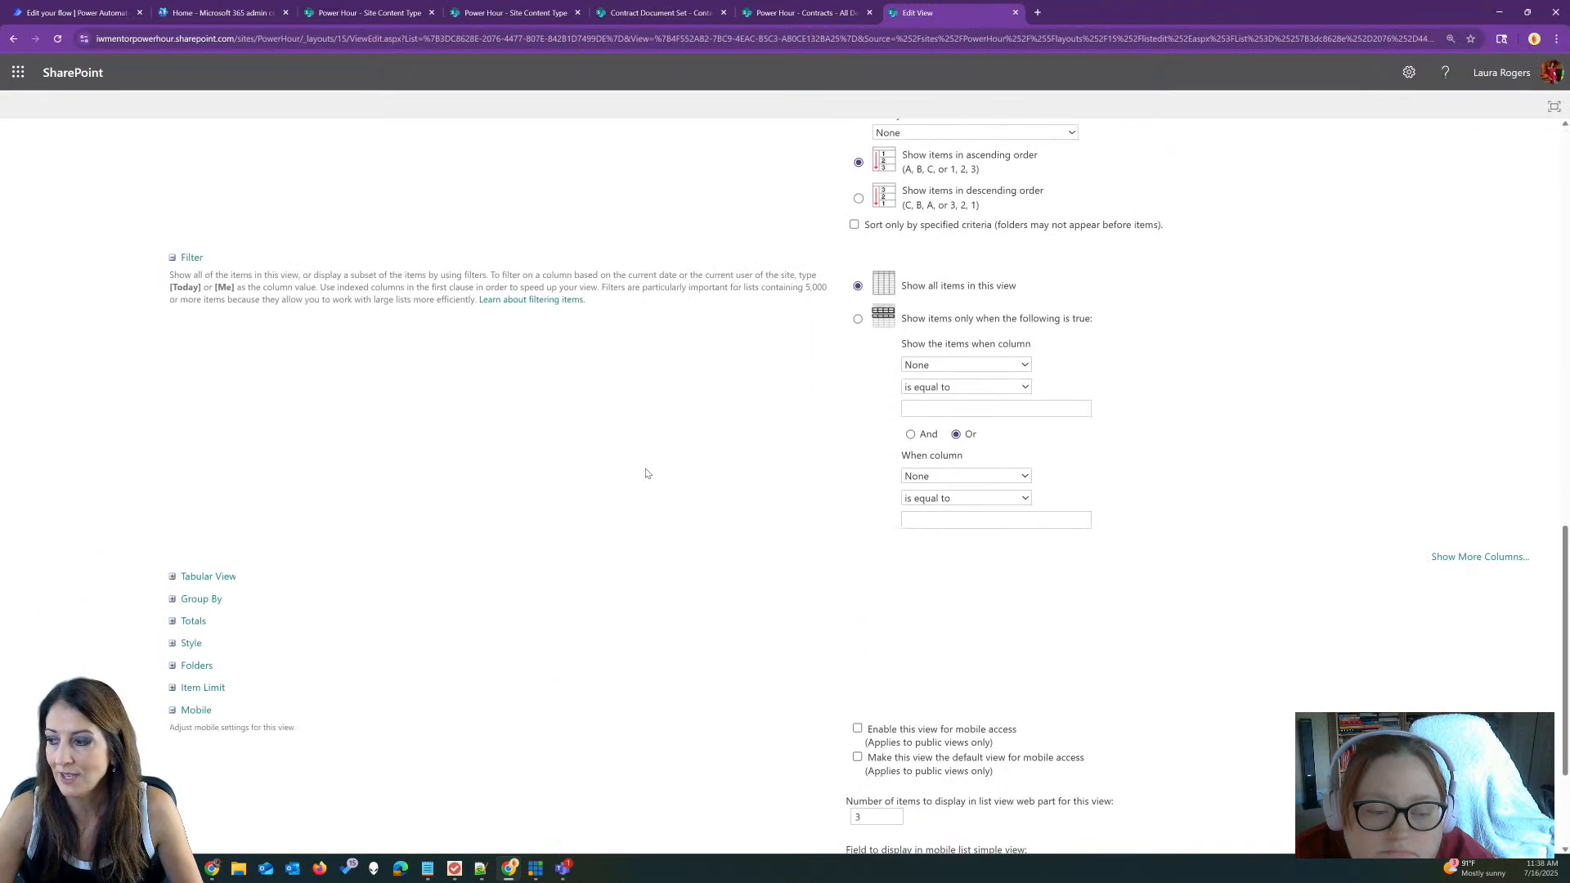
pyautogui.click(174, 469)
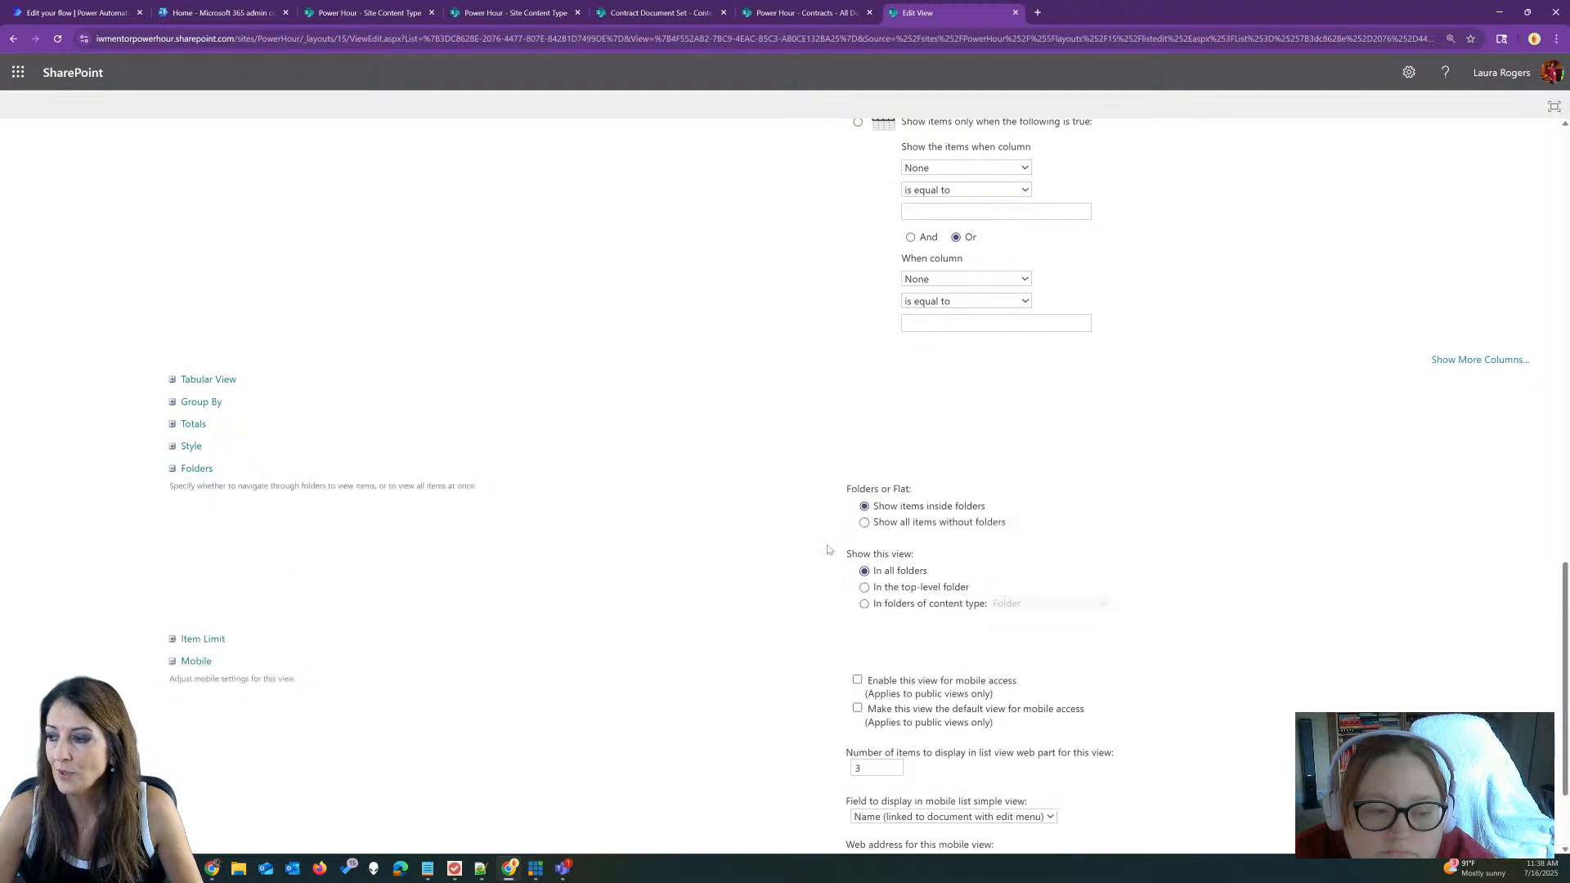
pyautogui.click(864, 522)
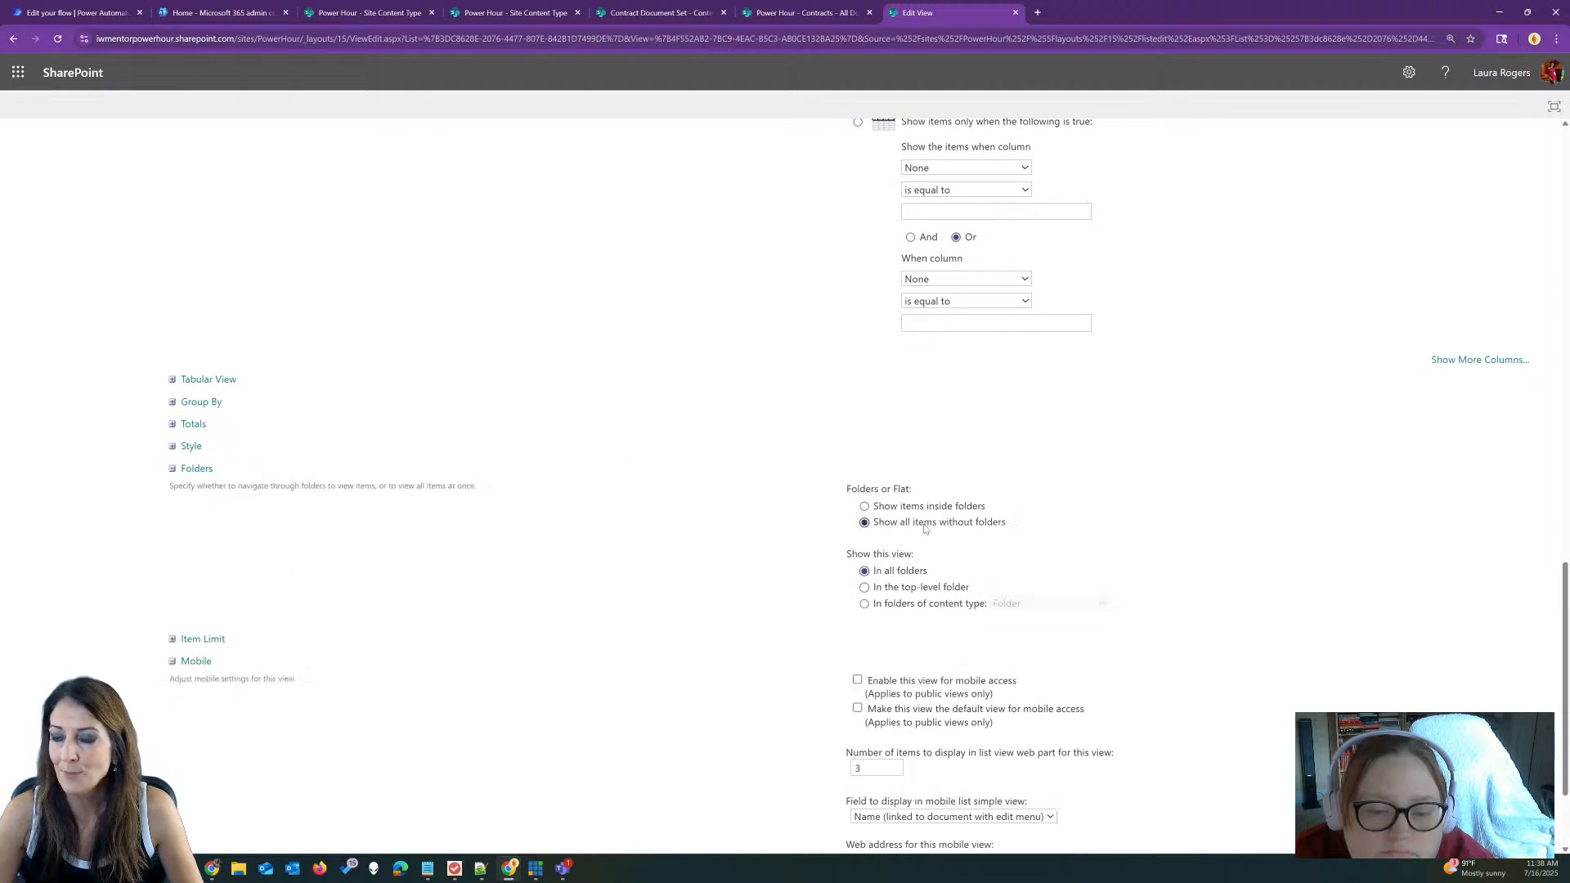
pyautogui.scroll(-2, 1234, 527)
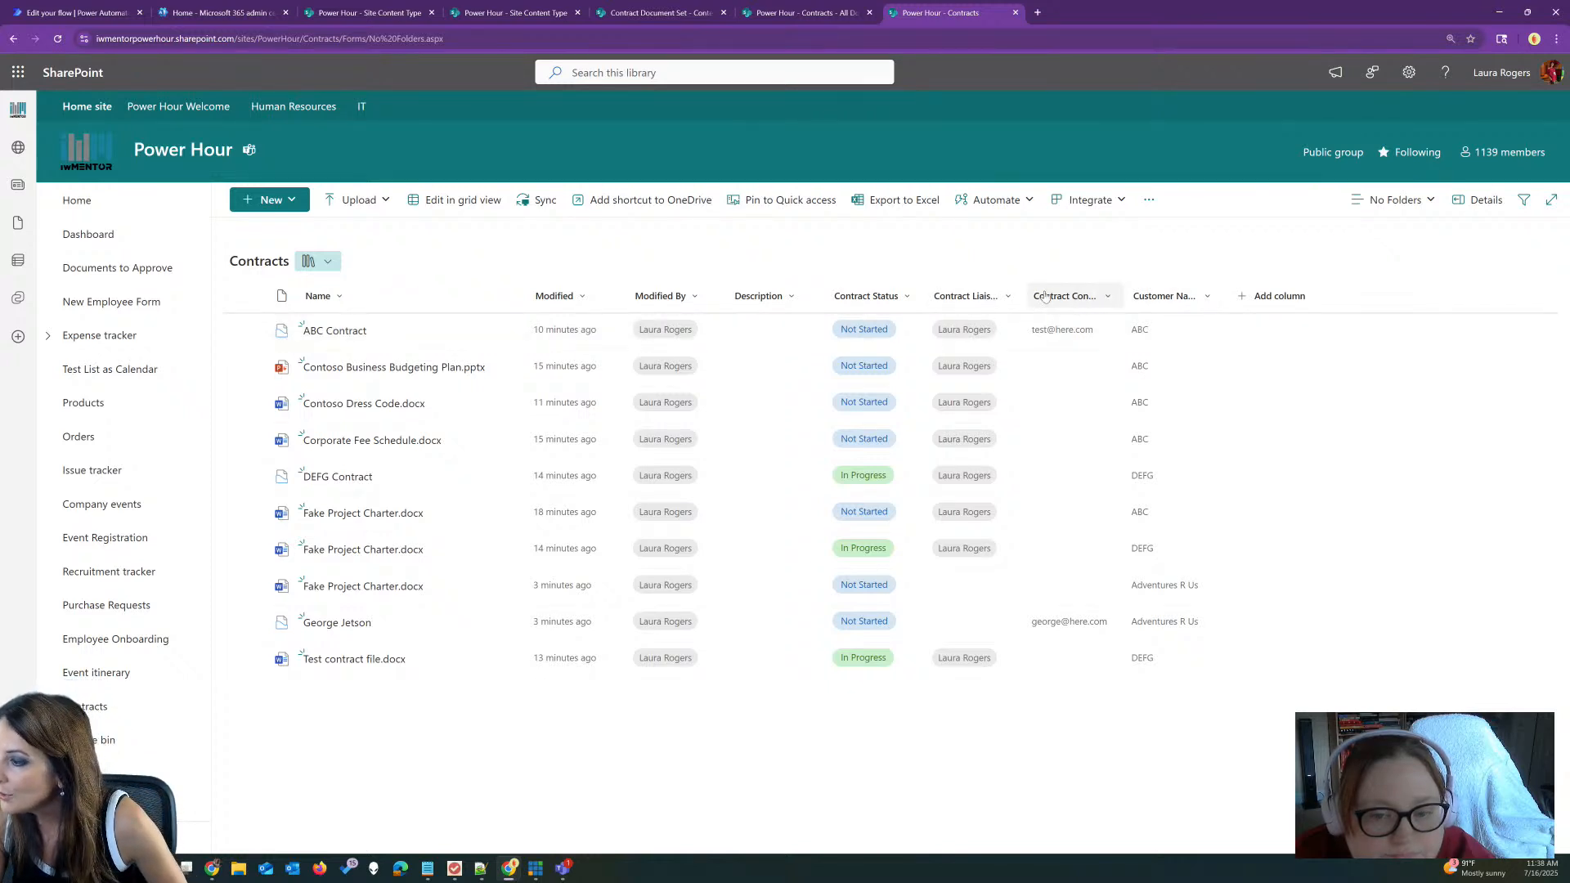
# Step: Filter the Contract Status column to show only In Progress items
pyautogui.click(869, 295)
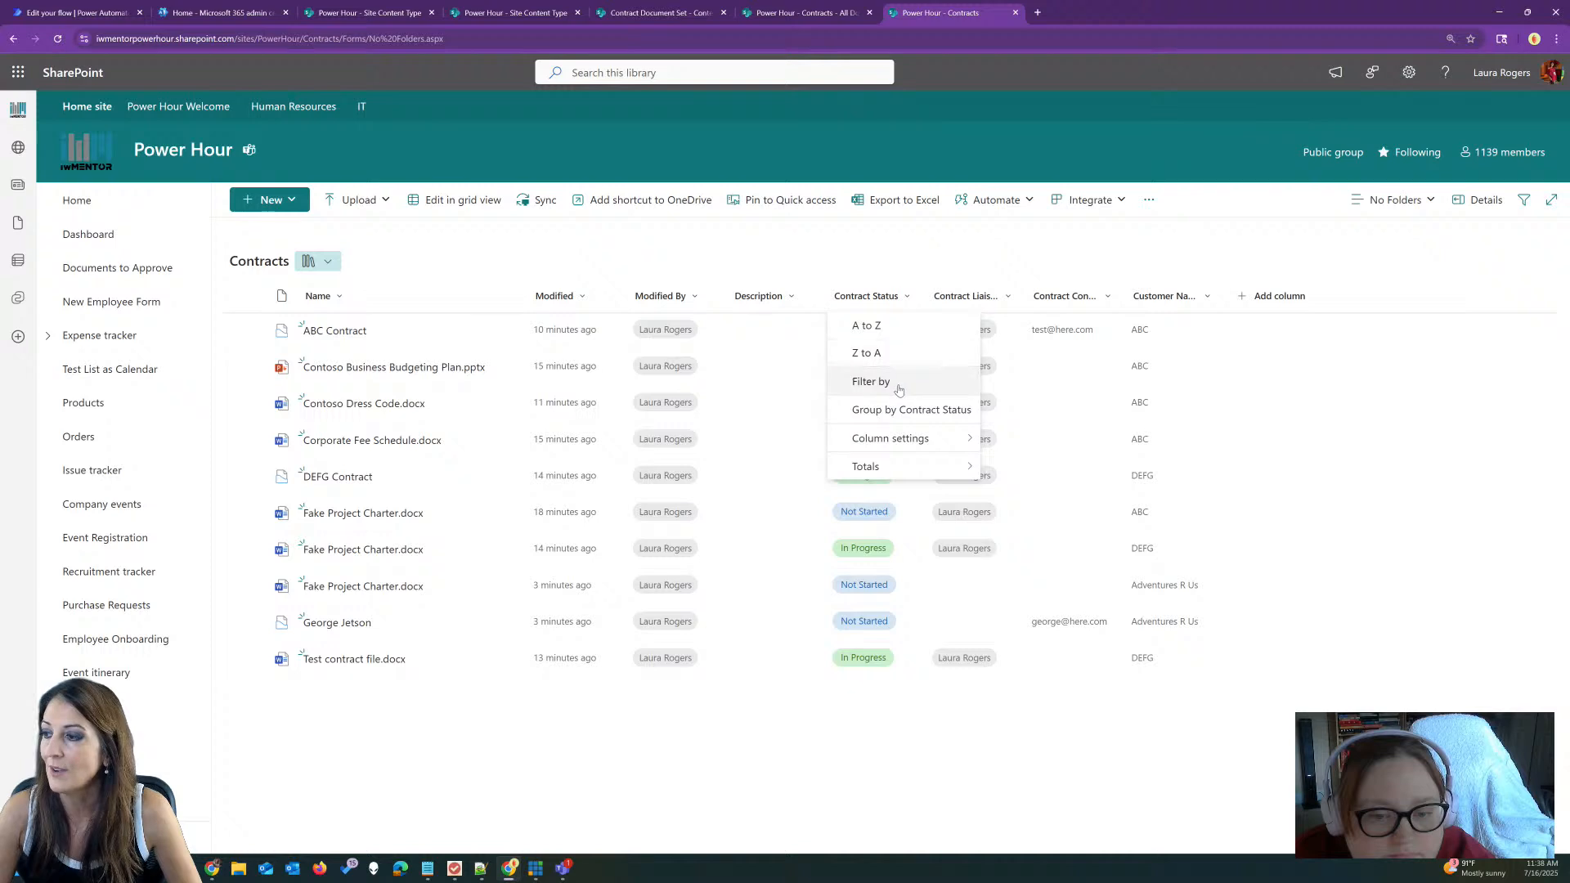
pyautogui.click(879, 381)
pyautogui.click(1339, 121)
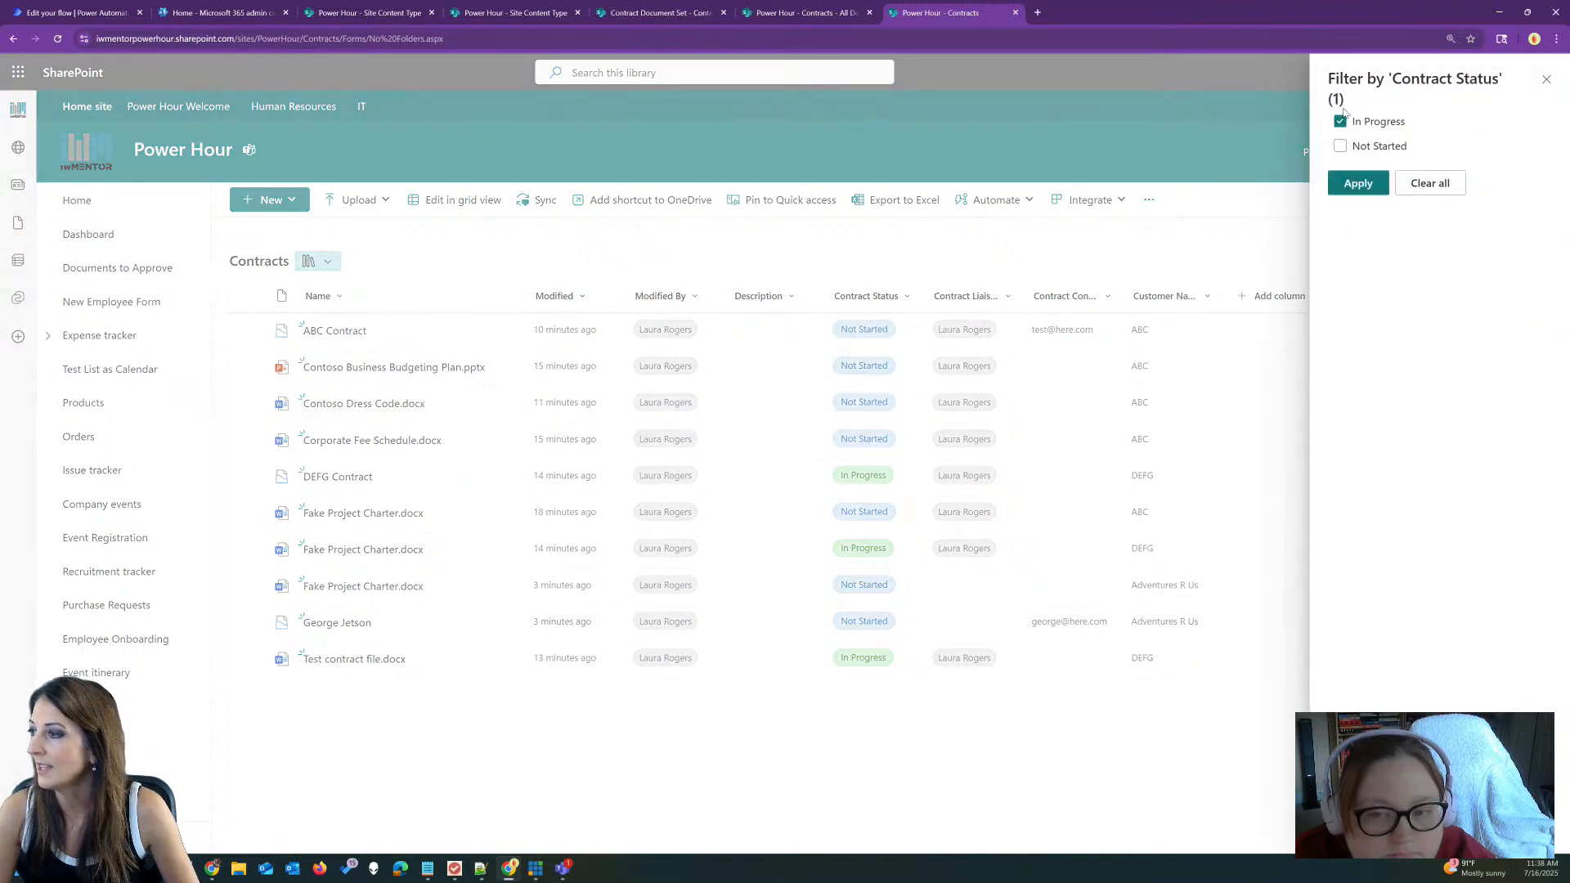
pyautogui.click(1356, 181)
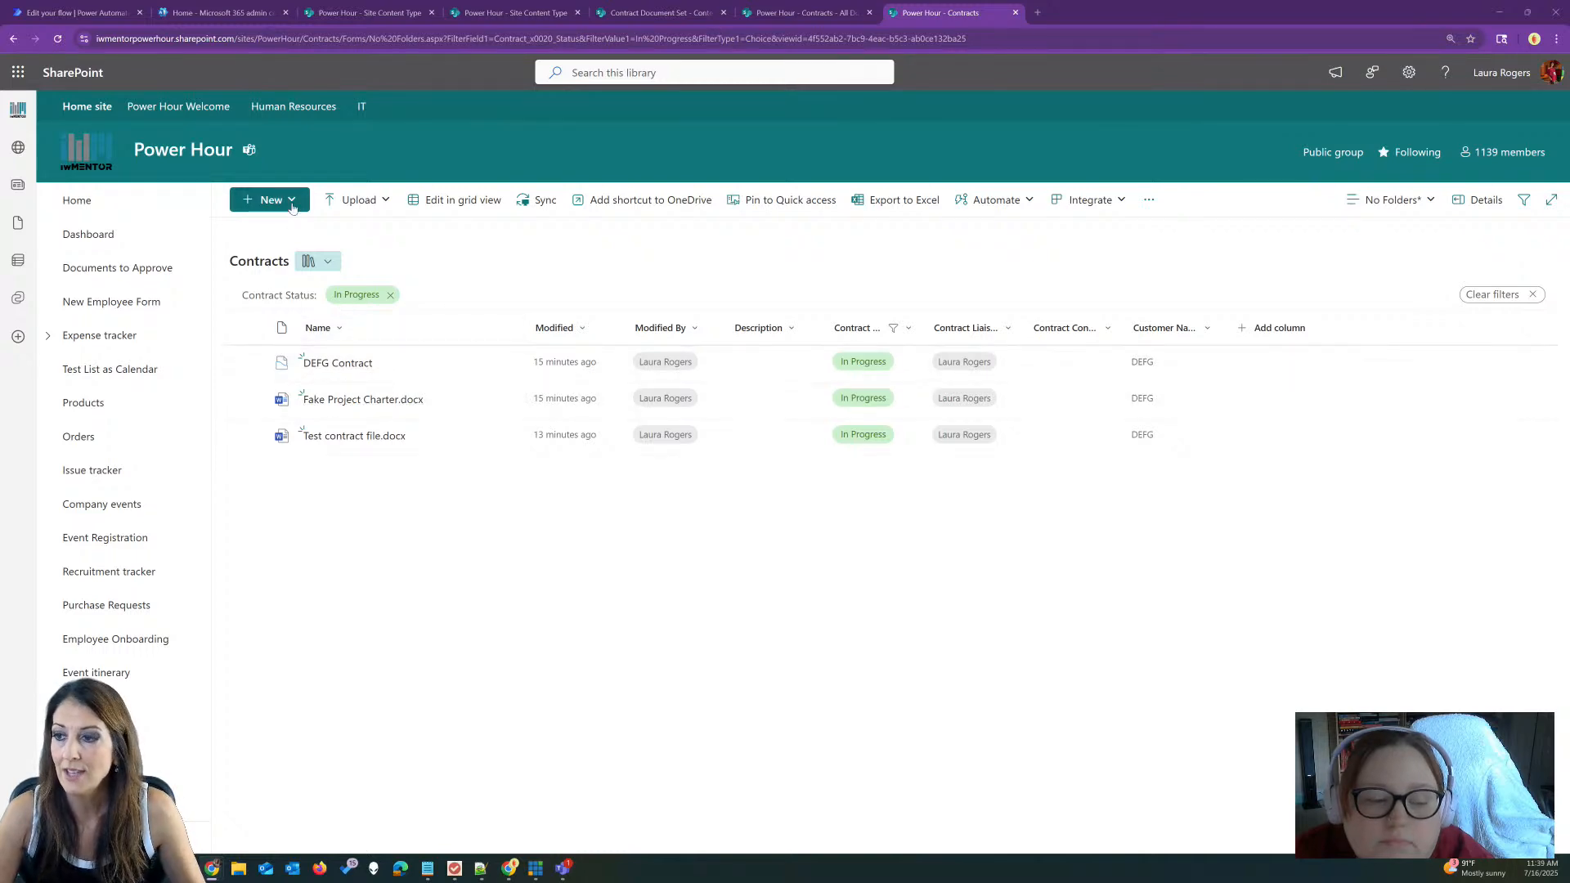
# Step: Reopen Contracts from the left navigation to get back to the All Documents view
pyautogui.click(123, 706)
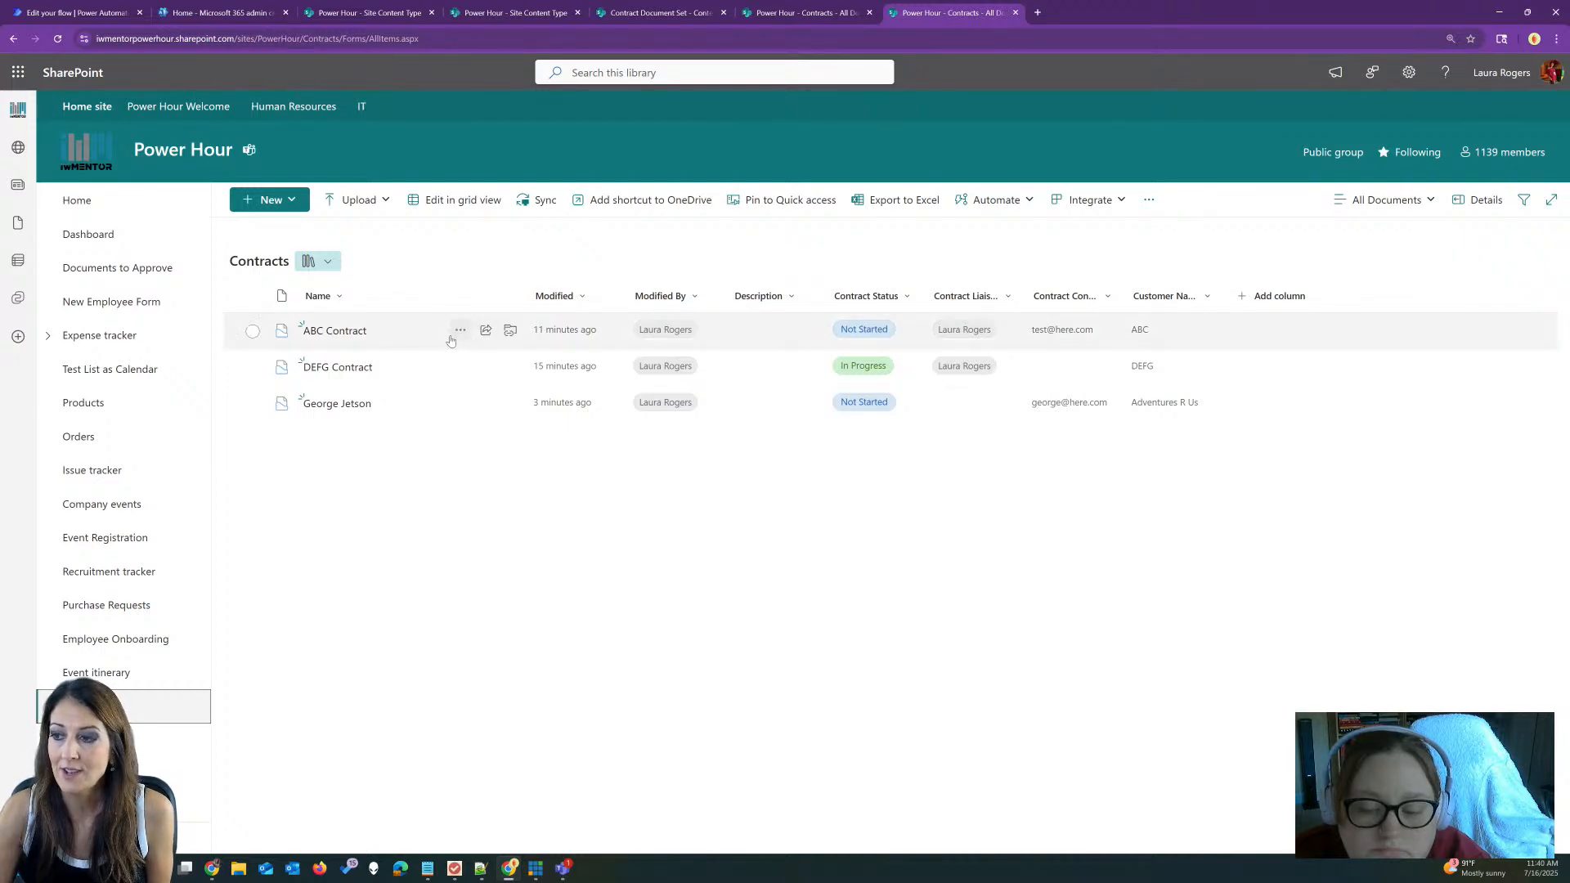
pyautogui.click(457, 334)
pyautogui.click(458, 332)
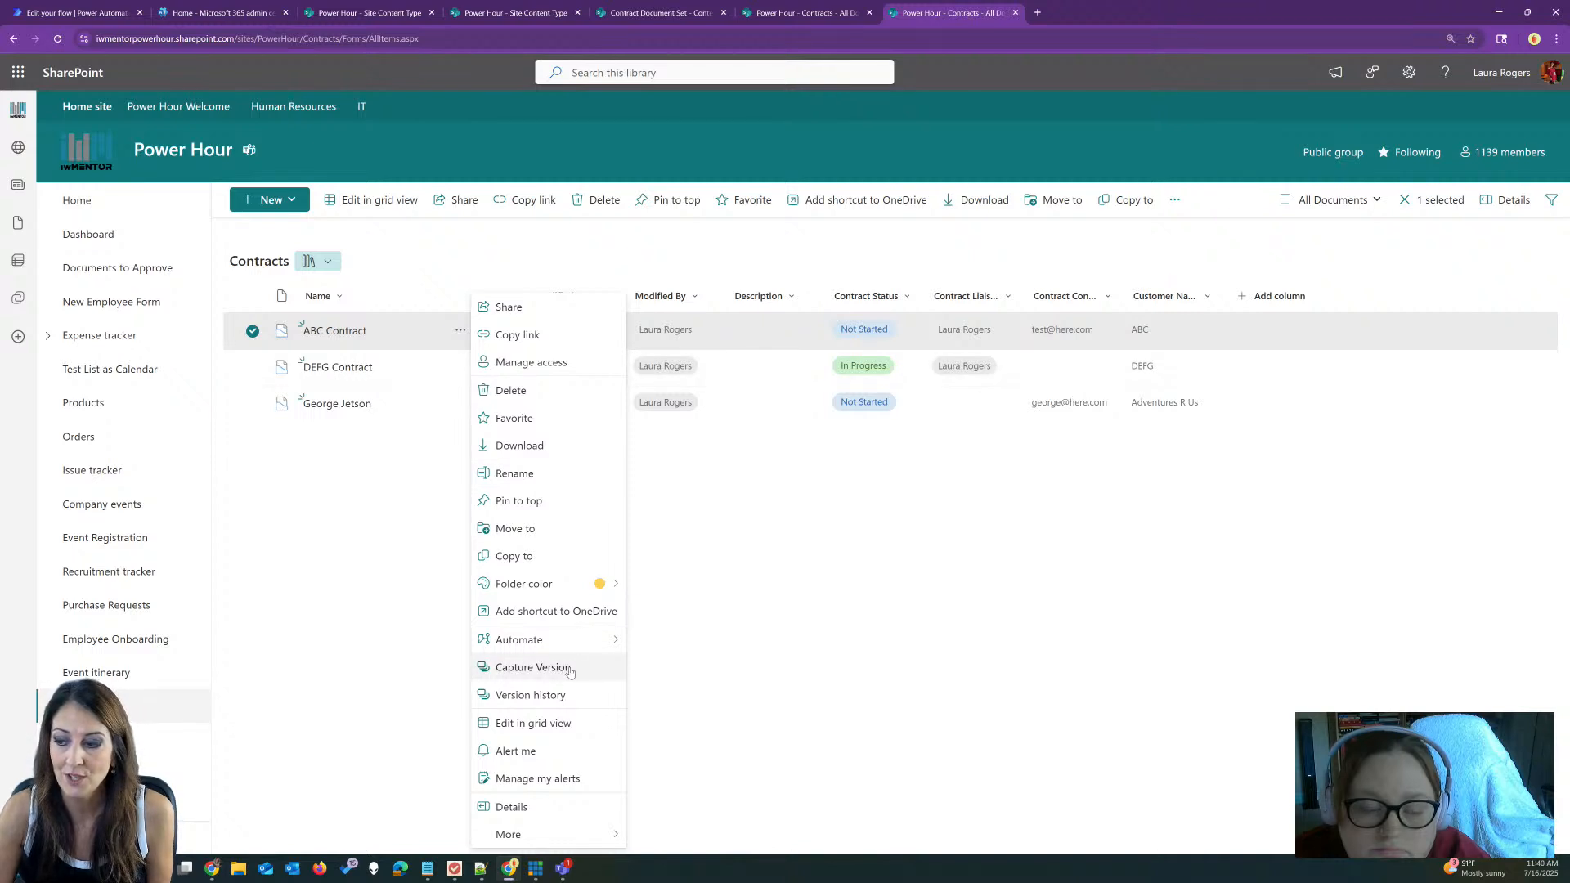
pyautogui.click(345, 575)
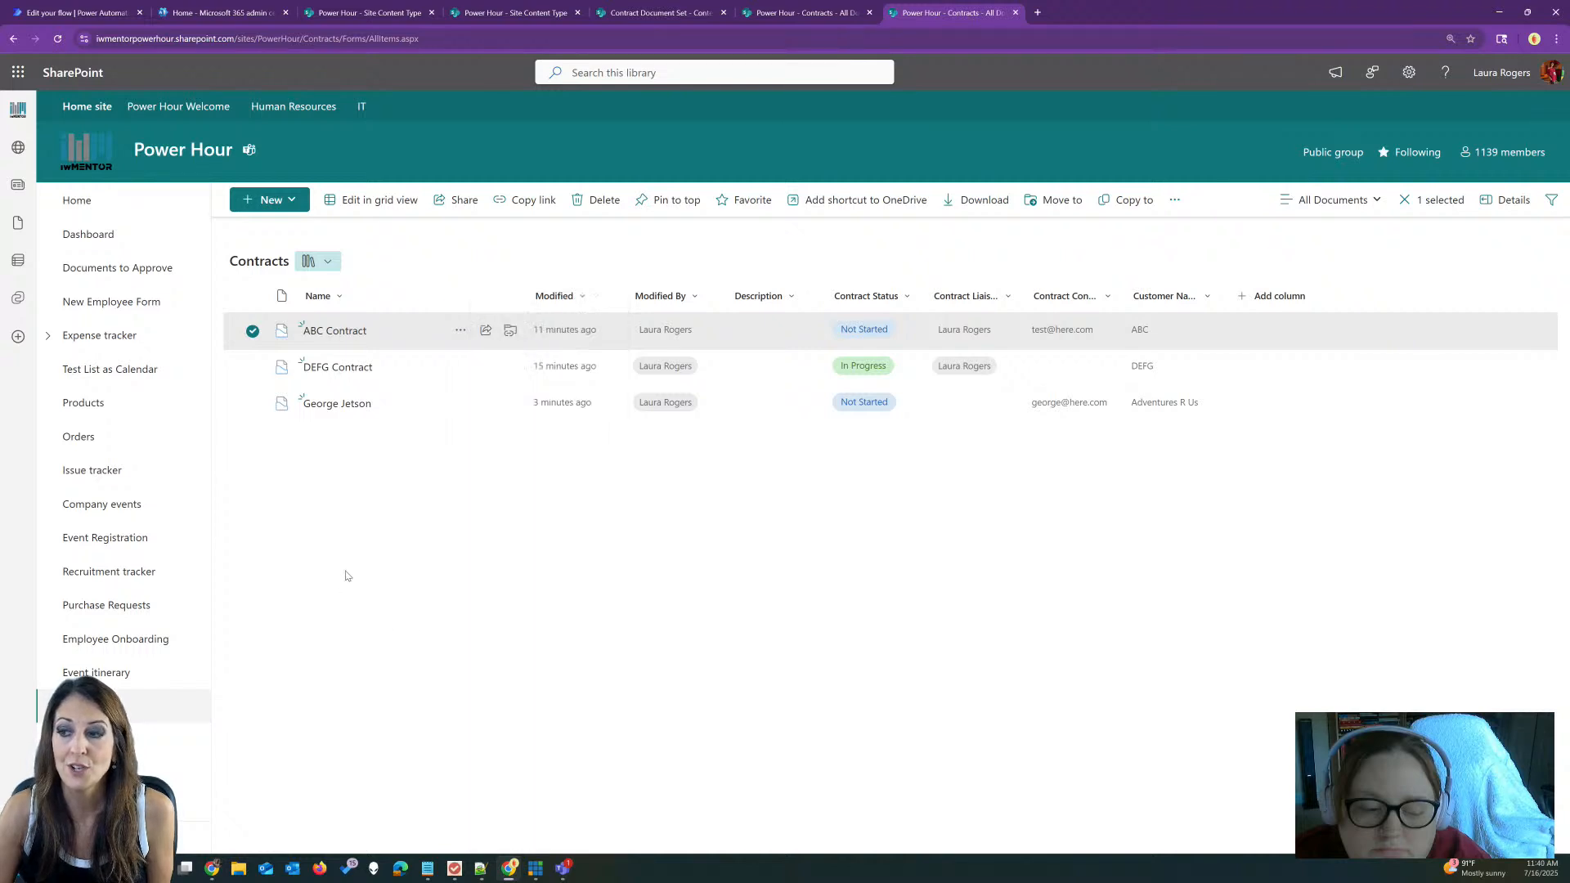
pyautogui.click(345, 575)
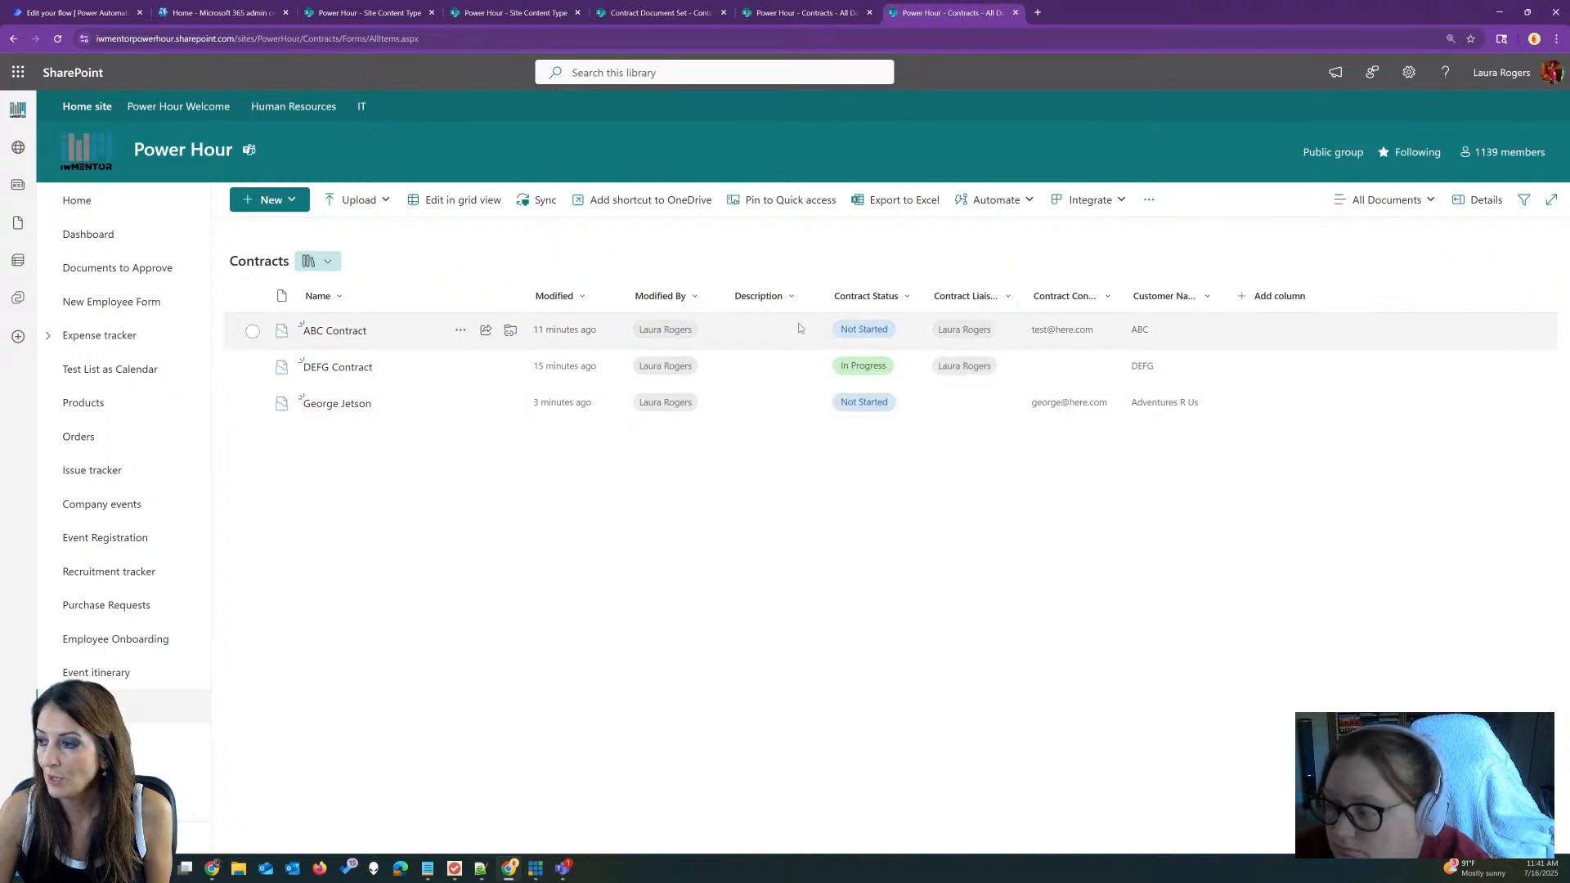
# Step: Open the ABC Contract document set to see its four Not Started documents for customer ABC
pyautogui.click(352, 331)
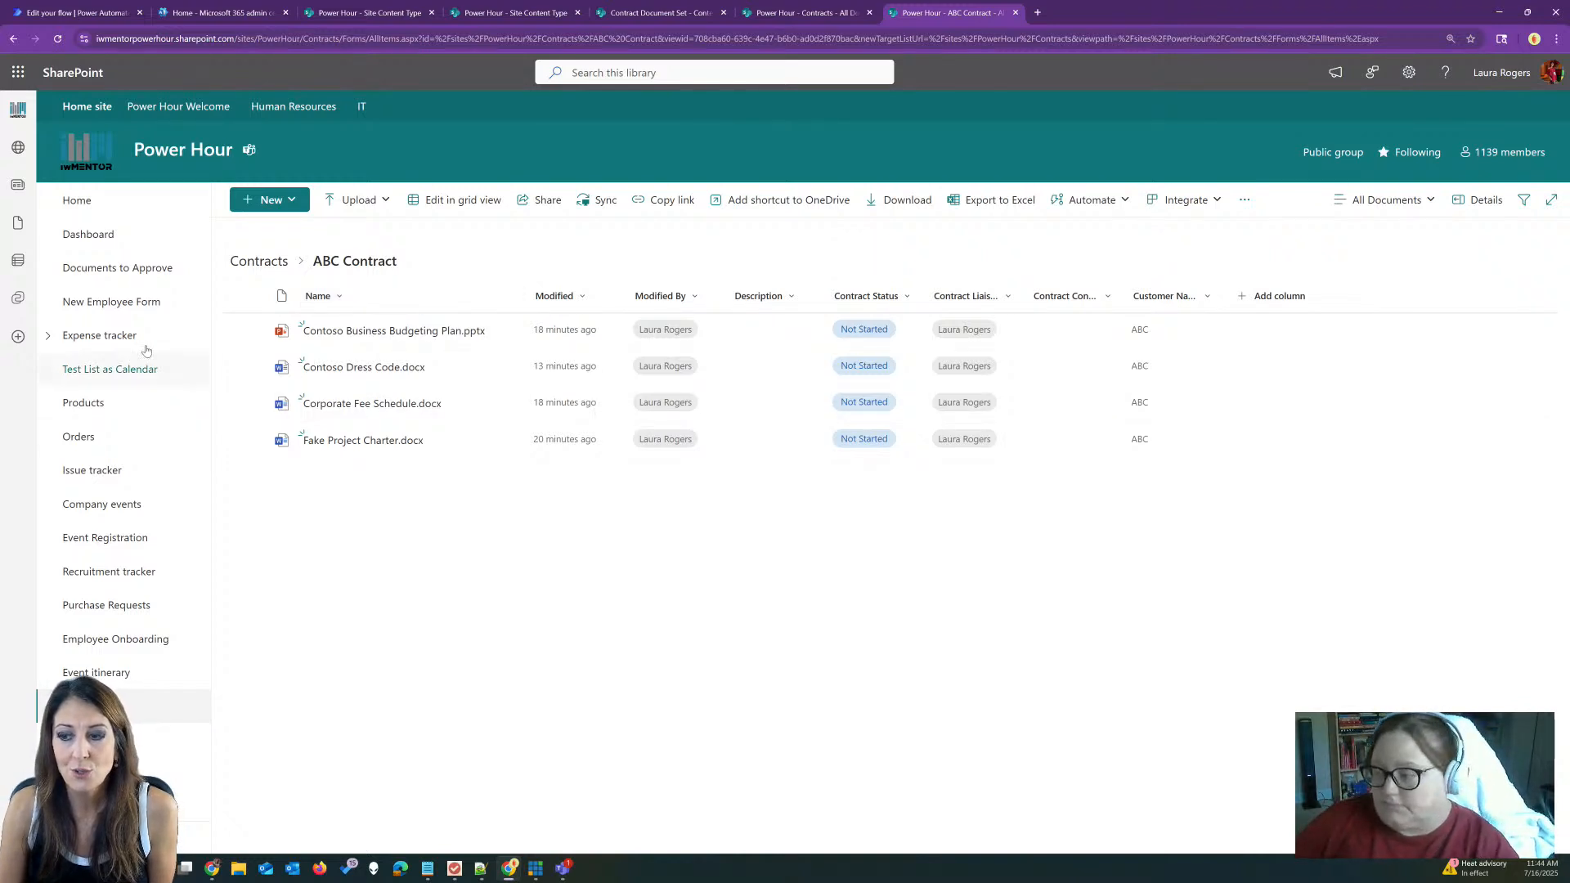
# Step: Return to the Contracts library root, opening and then dismissing the ABC Contract actions menu
pyautogui.click(259, 261)
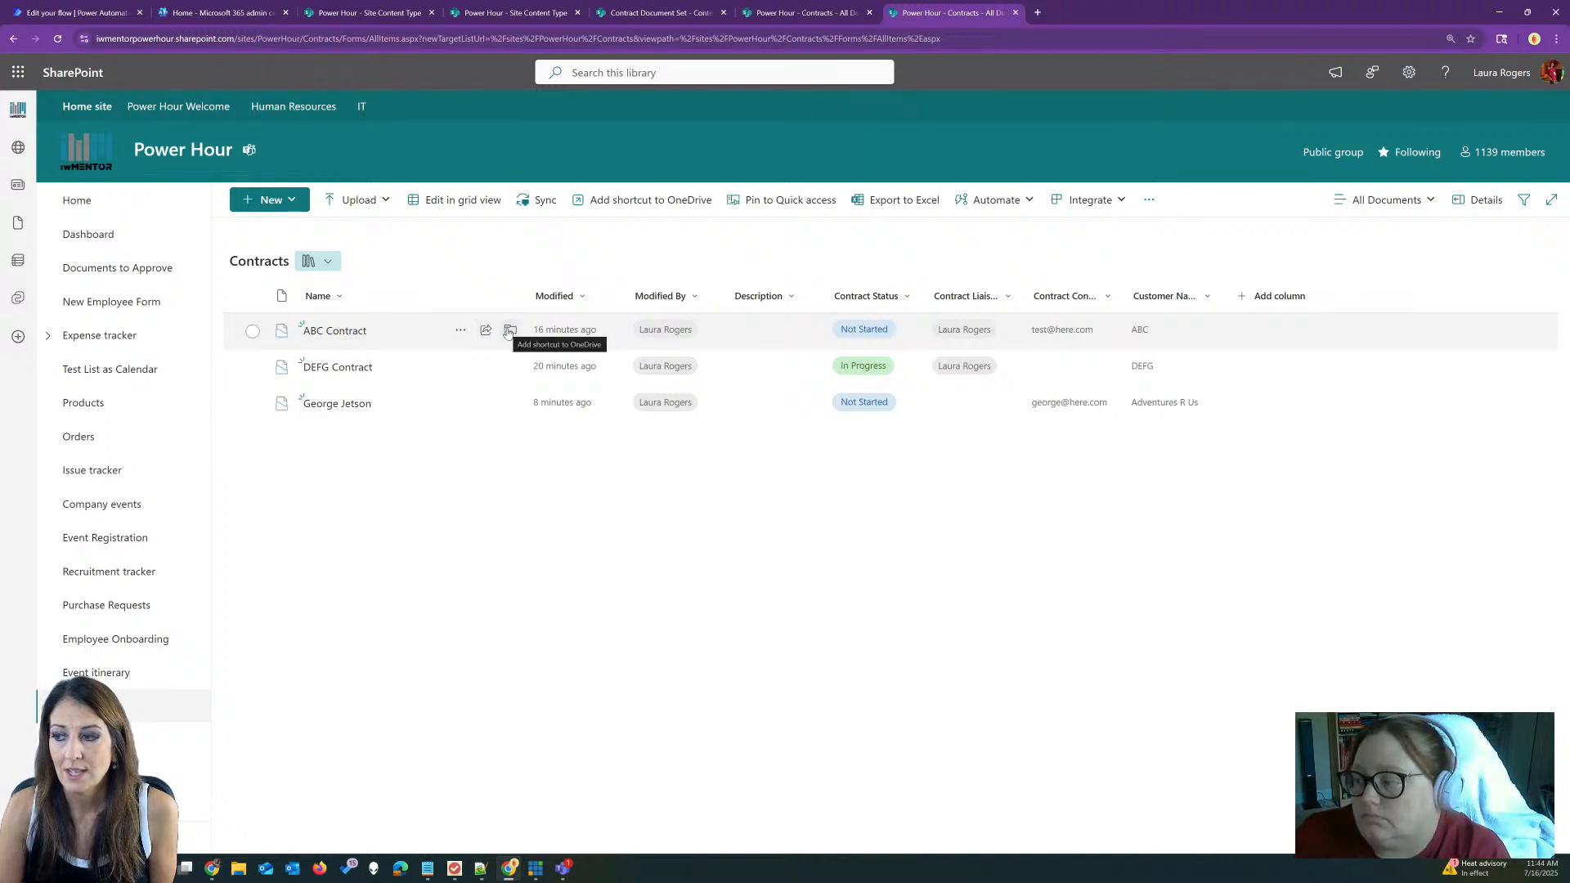
pyautogui.click(460, 330)
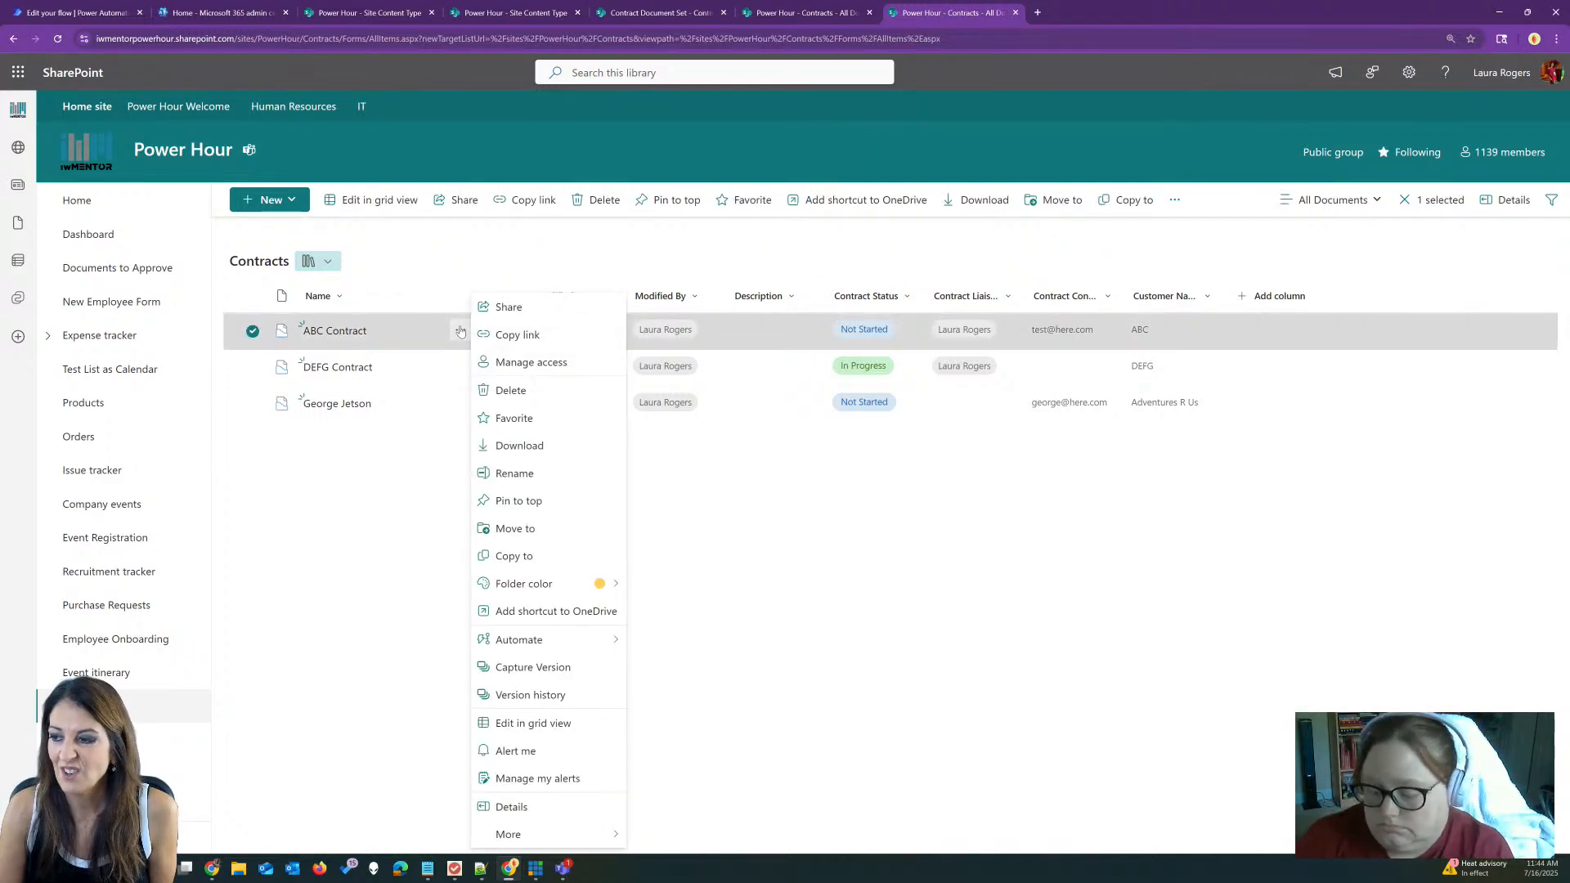
pyautogui.click(362, 585)
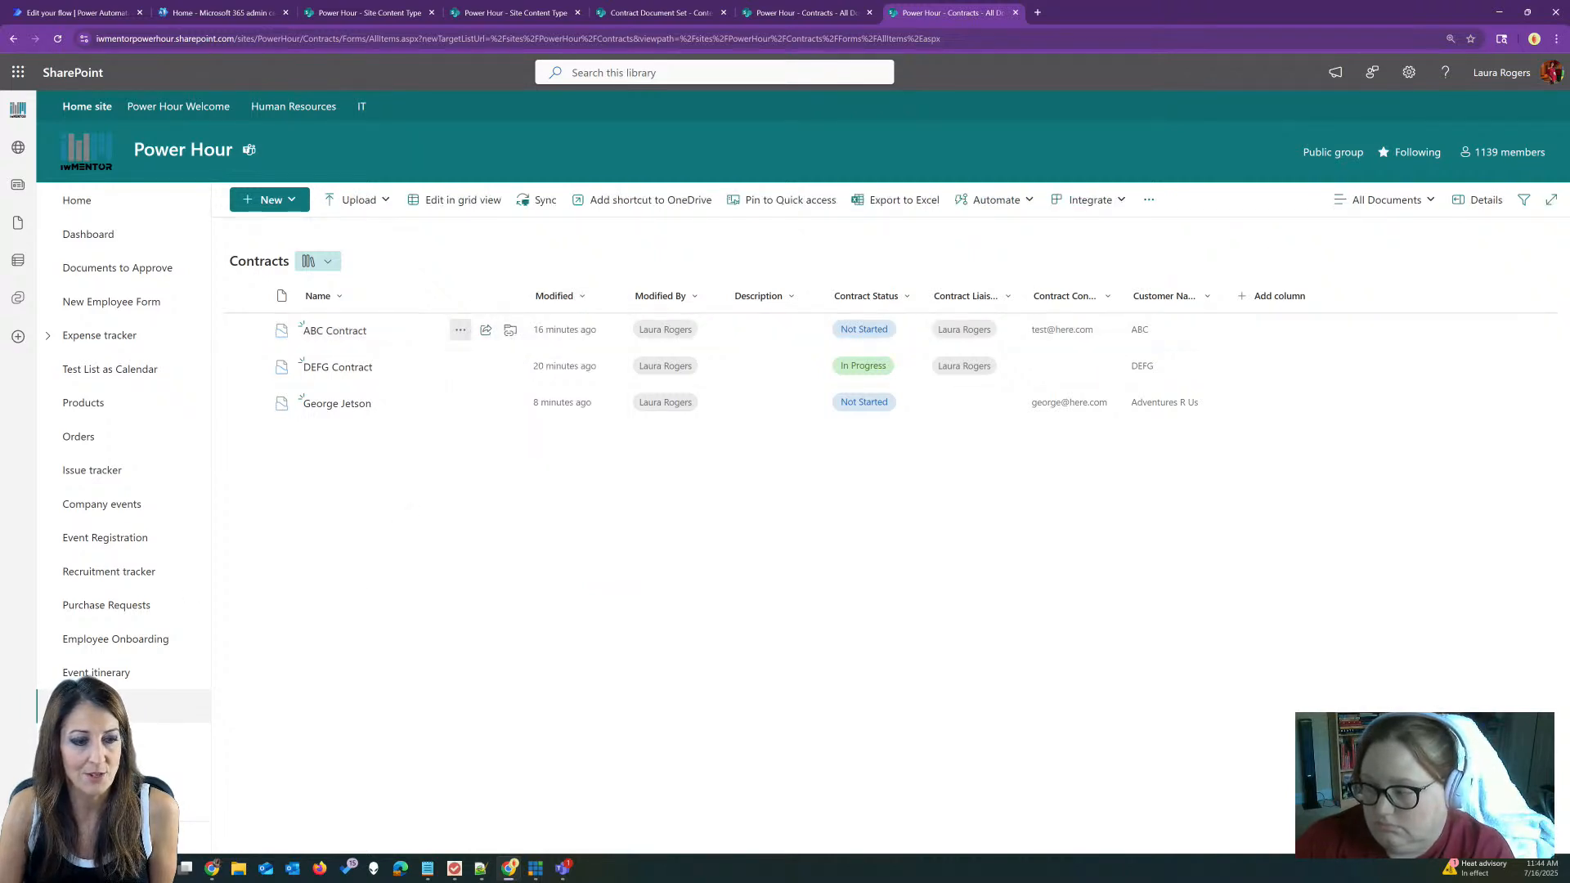